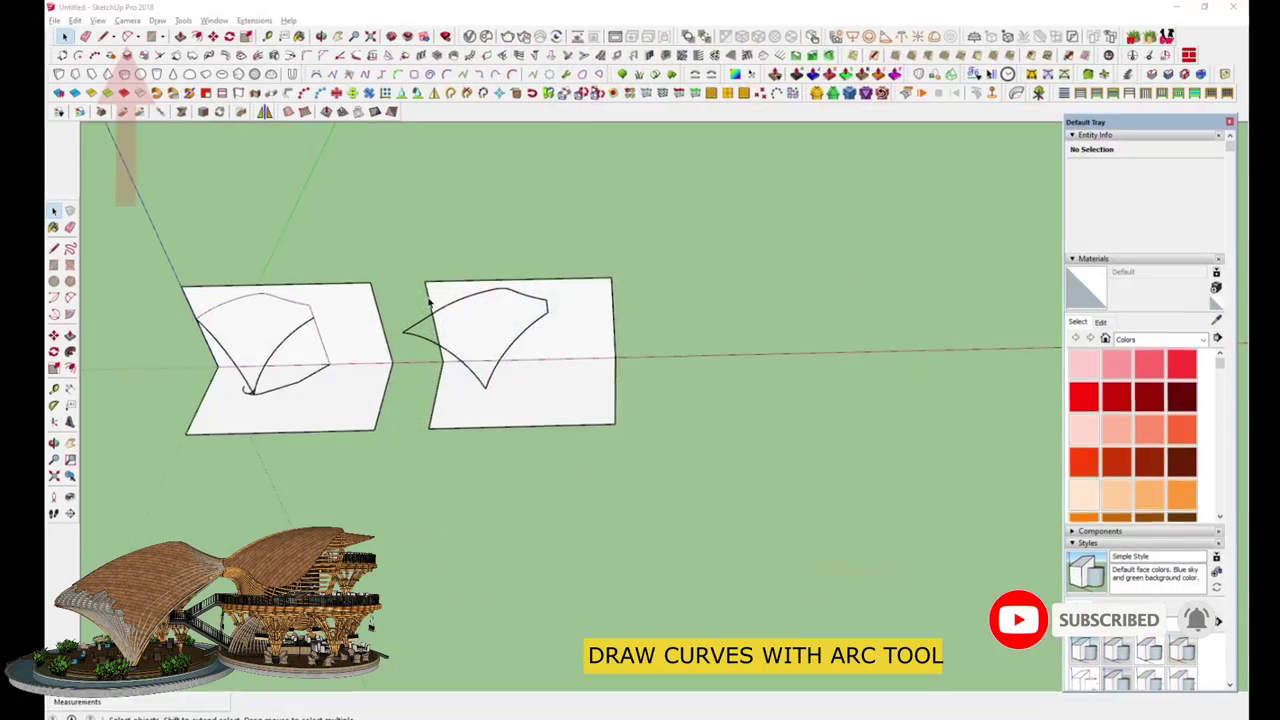
Step: Copy the right folded panel and its curves to the right to make a third panel
{"action": "left_click_drag", "start_coordinate": [380, 252], "coordinate": [625, 455]}
{"action": "left_click", "coordinate": [210, 36]}
{"action": "scroll", "coordinate": [343, 366], "scroll_direction": "down", "scroll_amount": 2}
{"action": "key", "text": "ctrl"}
{"action": "left_click", "coordinate": [440, 457]}
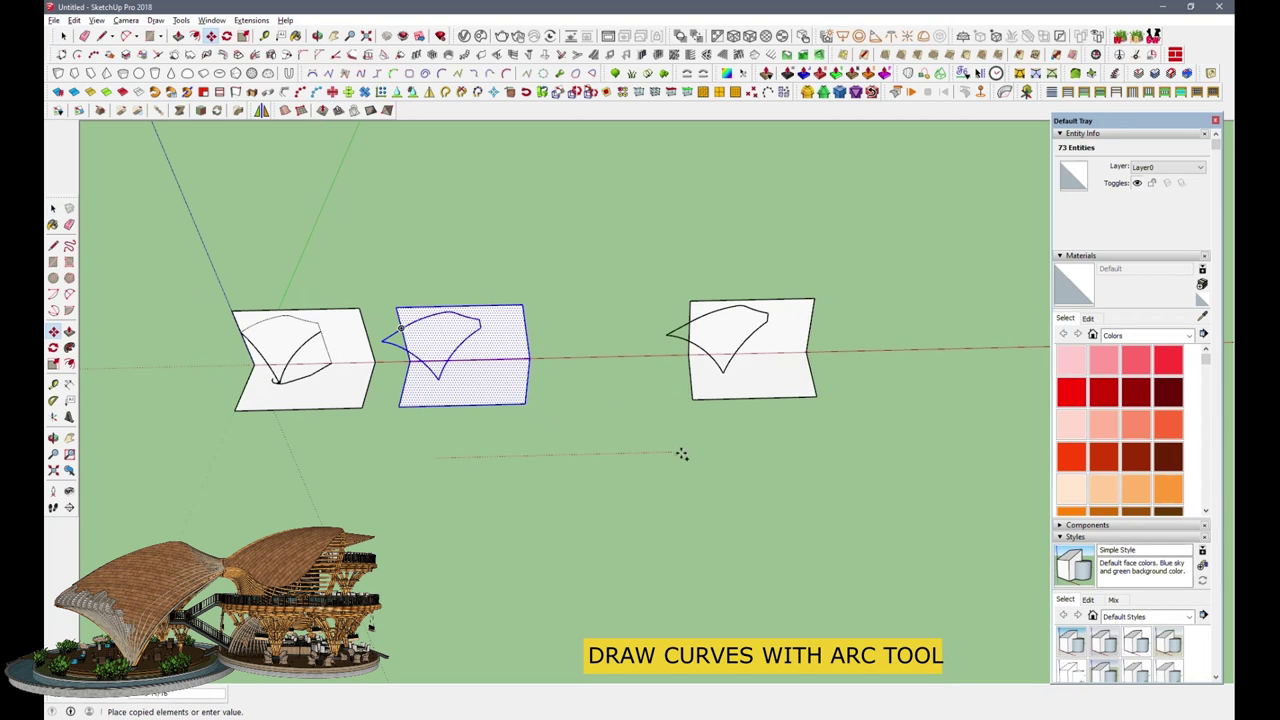
{"action": "left_click", "coordinate": [711, 330]}
{"action": "scroll", "coordinate": [711, 328], "scroll_direction": "up", "scroll_amount": 2}
{"action": "scroll", "coordinate": [713, 310], "scroll_direction": "up", "scroll_amount": 2}
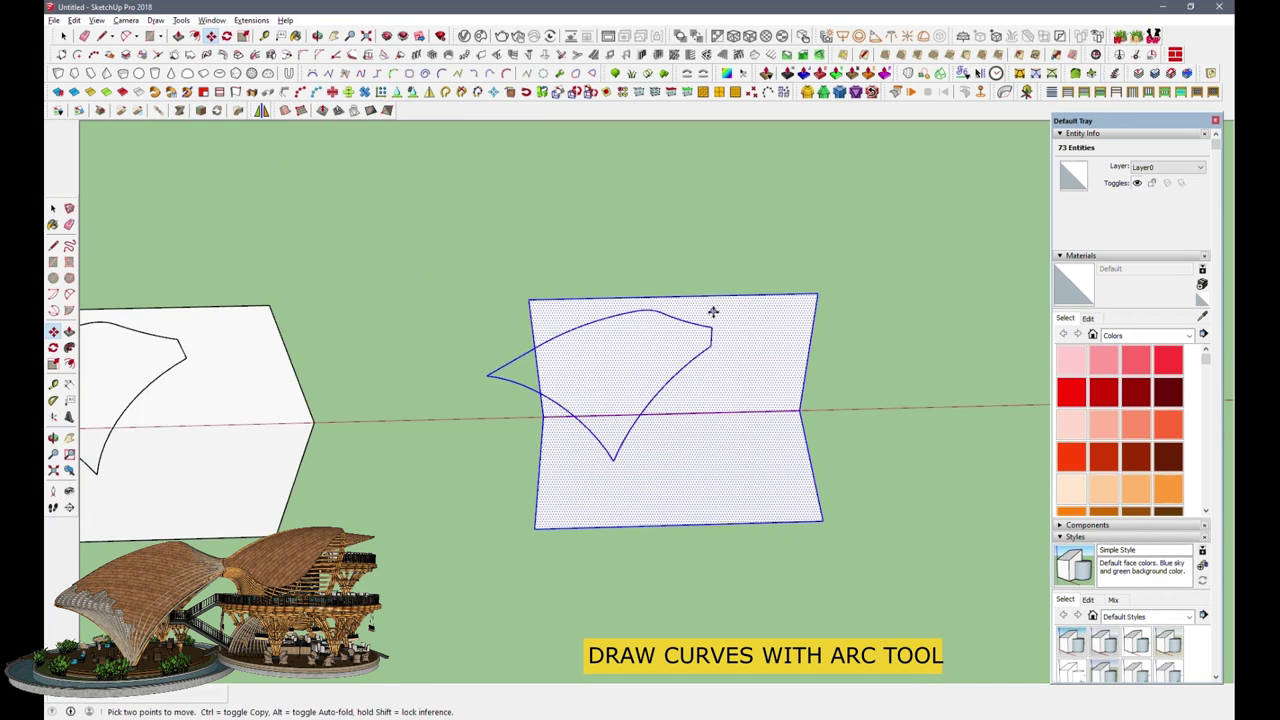
{"action": "scroll", "coordinate": [713, 310], "scroll_direction": "up", "scroll_amount": 3}
{"action": "mouse_move", "coordinate": [691, 359]}
{"action": "middle_mouse_down"}
{"action": "mouse_move", "coordinate": [694, 391]}
{"action": "mouse_move", "coordinate": [797, 306]}
{"action": "mouse_move", "coordinate": [369, 417]}
{"action": "mouse_move", "coordinate": [398, 416]}
{"action": "mouse_move", "coordinate": [431, 503]}
{"action": "middle_mouse_up"}
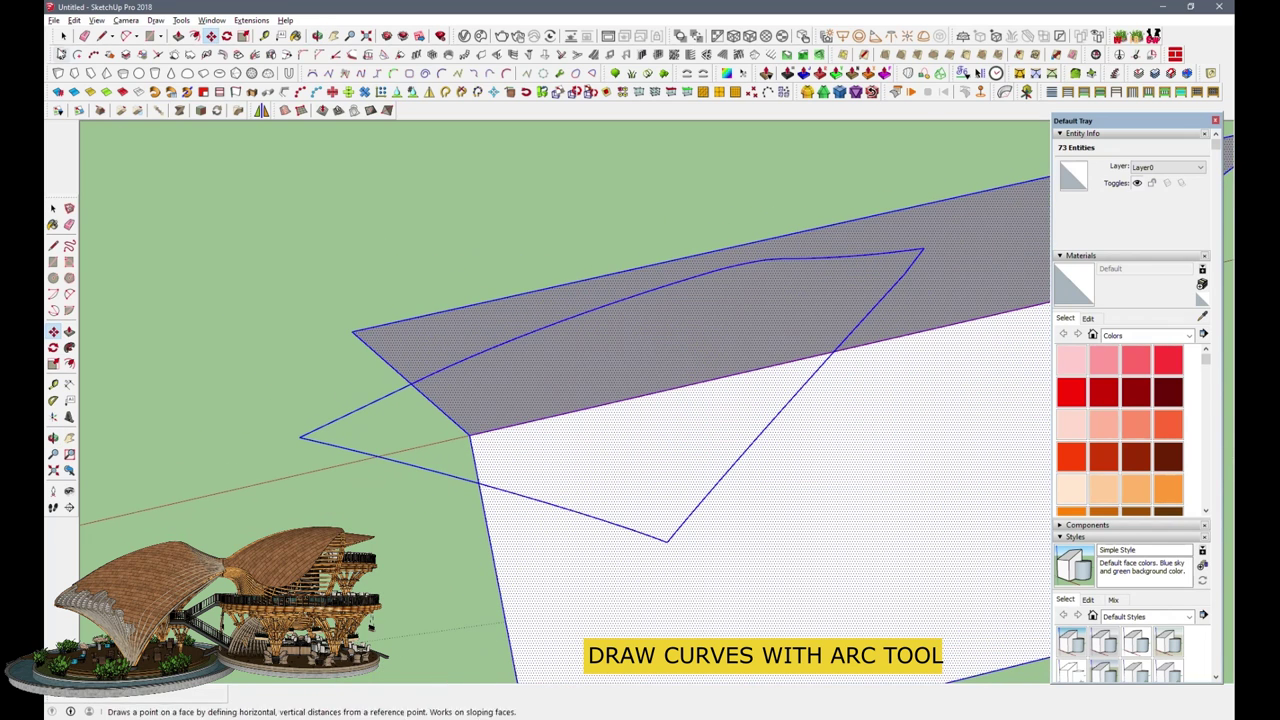
Step: Rotate the copy's upper curve about its endpoint so it tilts up out of the panel
{"action": "left_click", "coordinate": [694, 282]}
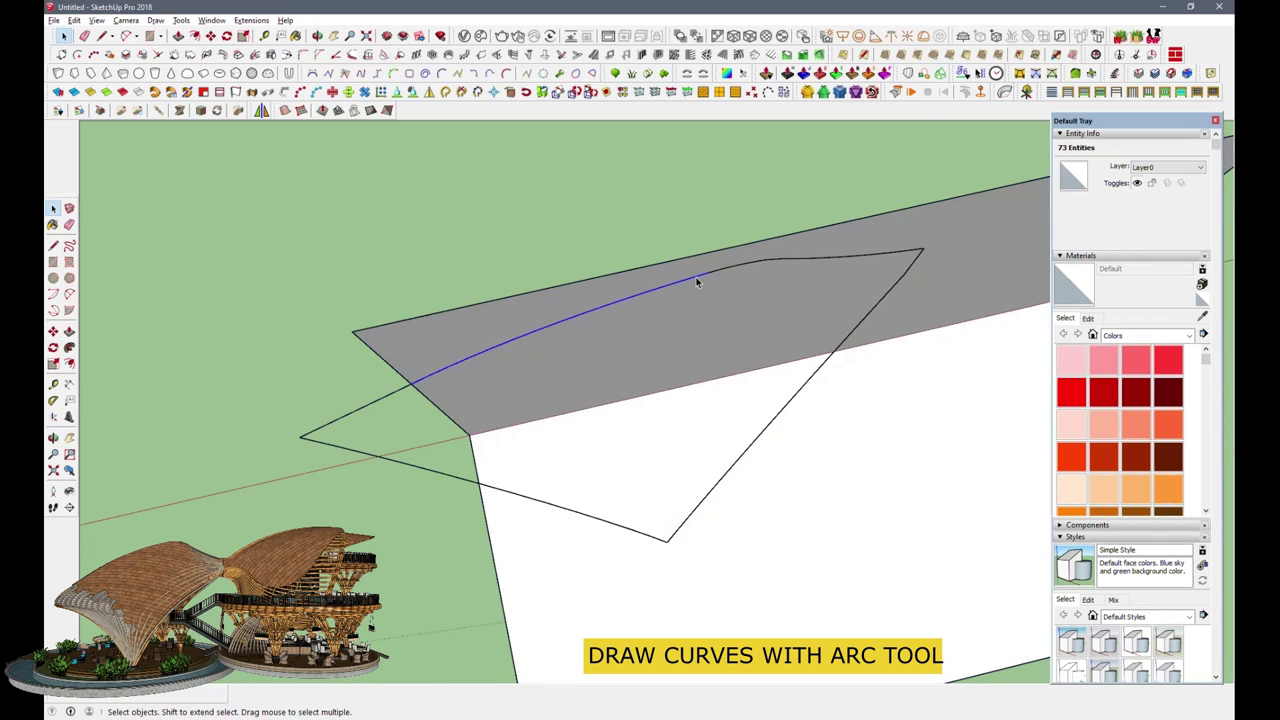
{"action": "left_click", "coordinate": [398, 398]}
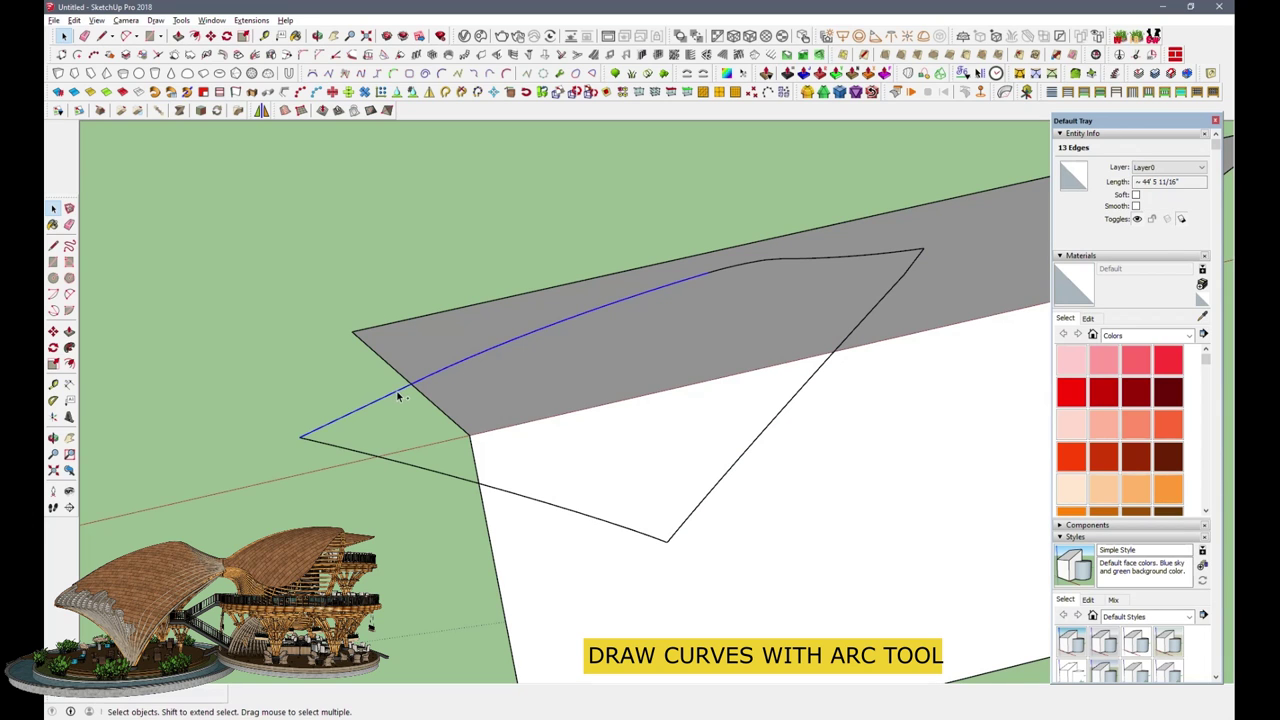
{"action": "left_click", "coordinate": [210, 35]}
{"action": "middle_click_drag", "start_coordinate": [717, 298], "coordinate": [709, 331]}
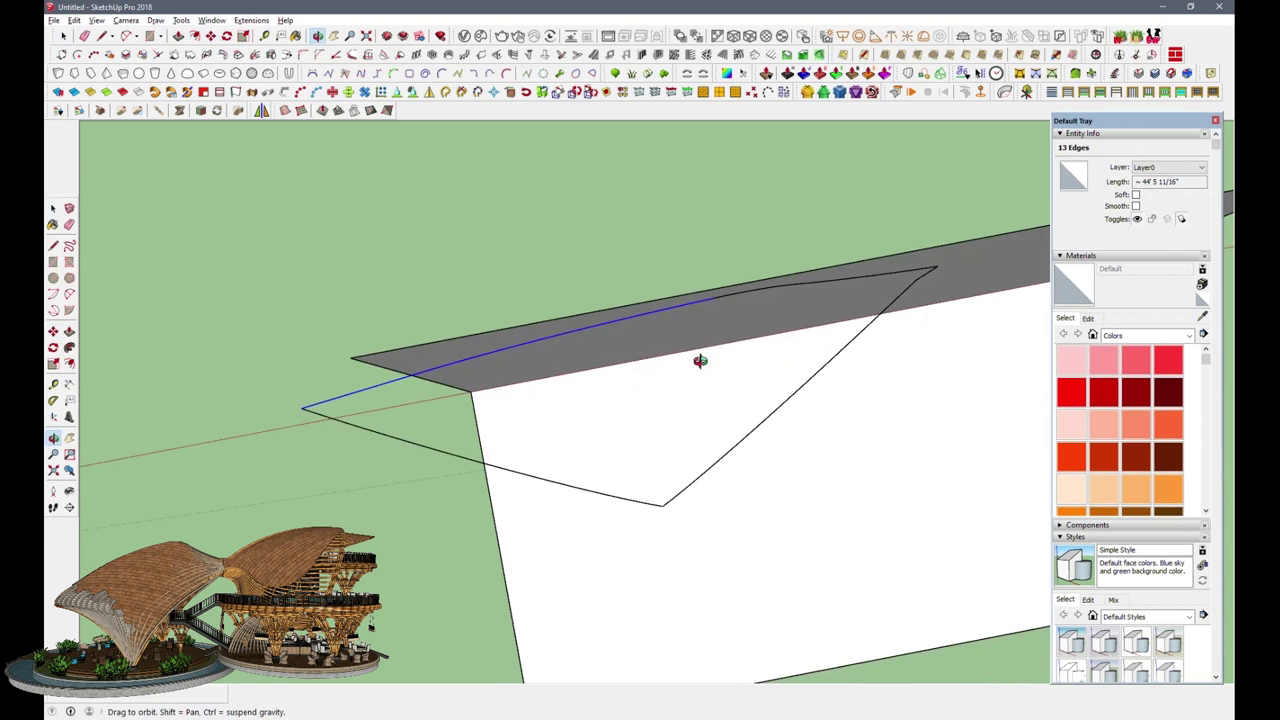
{"action": "left_click", "coordinate": [227, 35]}
{"action": "left_click", "coordinate": [710, 306]}
{"action": "left_click", "coordinate": [302, 403]}
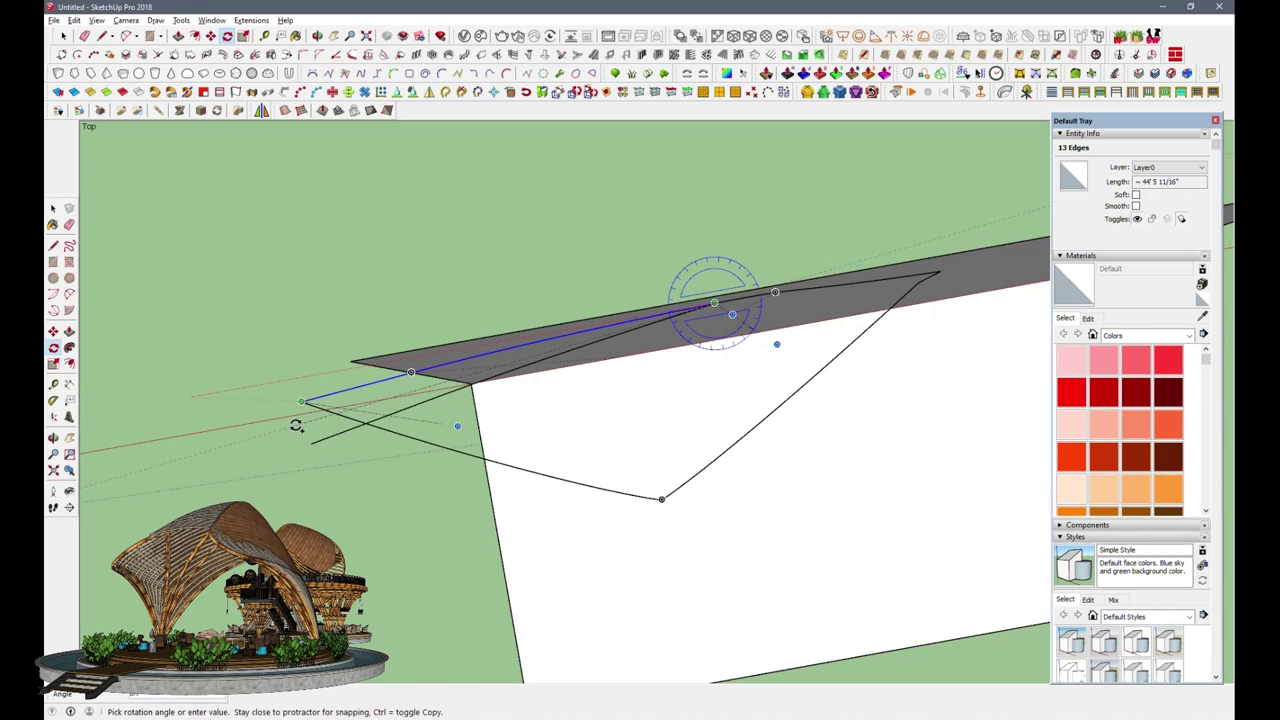
{"action": "middle_click_drag", "start_coordinate": [471, 486], "coordinate": [374, 222]}
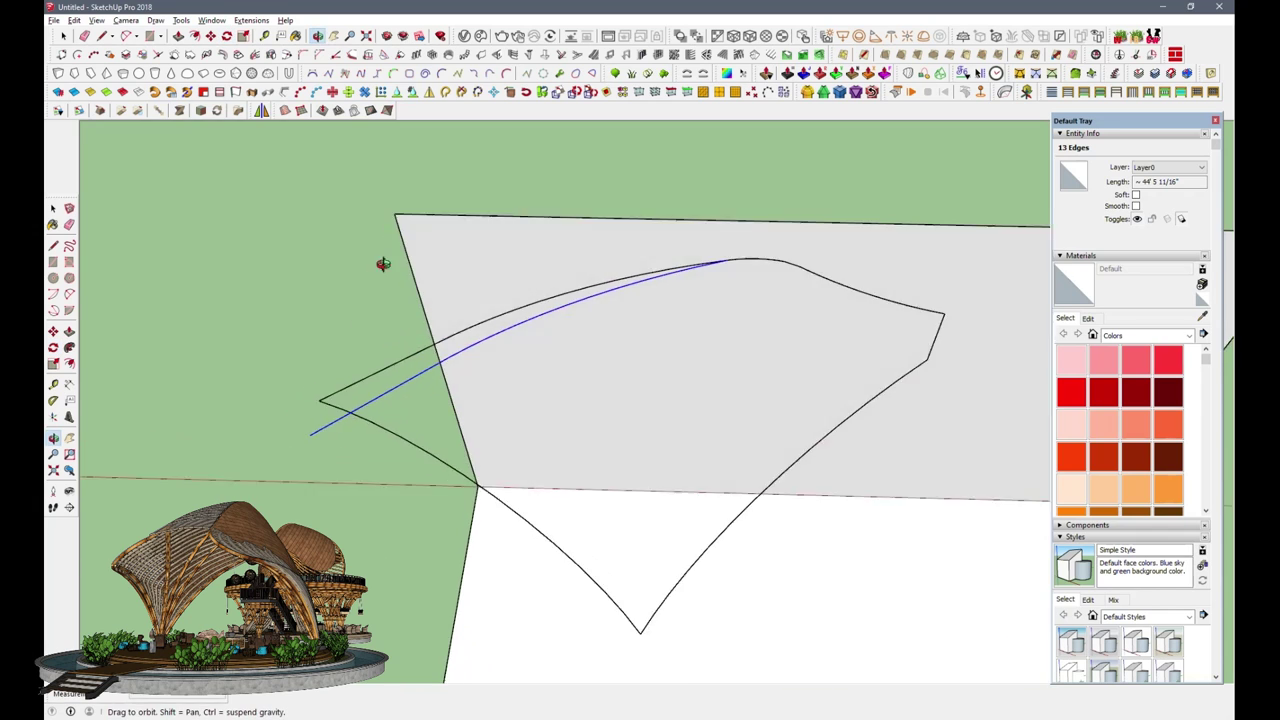
Step: Draw a 2-point arc from the tilted curve's free end to the panel's bottom tip
{"action": "left_click", "coordinate": [127, 36]}
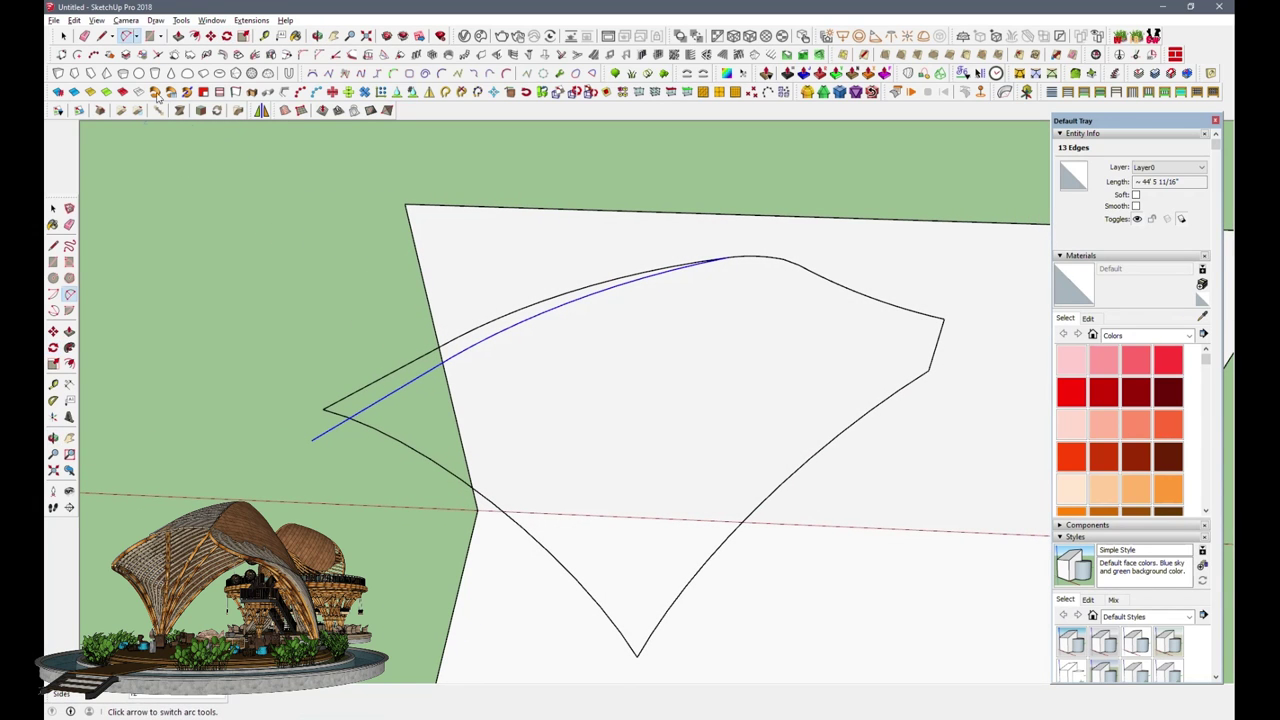
{"action": "left_click", "coordinate": [311, 439]}
{"action": "left_click", "coordinate": [637, 656]}
{"action": "middle_click_drag", "start_coordinate": [560, 588], "coordinate": [569, 397]}
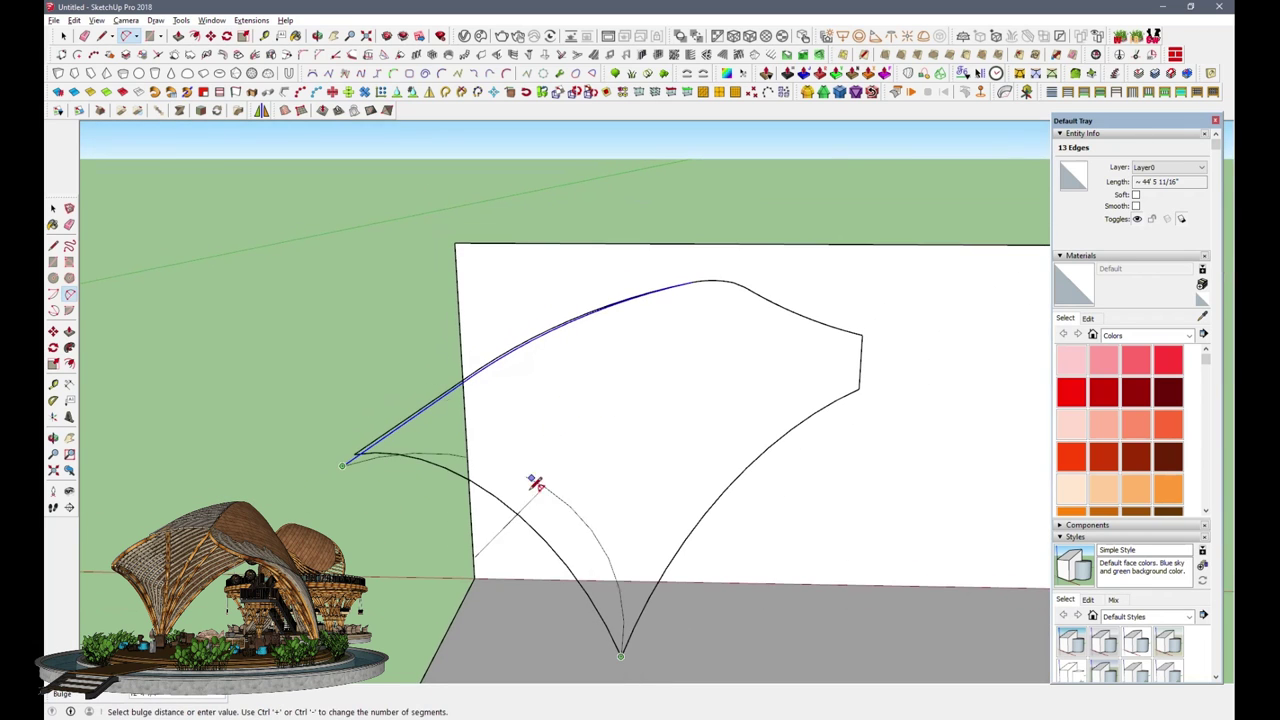
{"action": "middle_click_drag", "start_coordinate": [535, 484], "coordinate": [541, 506]}
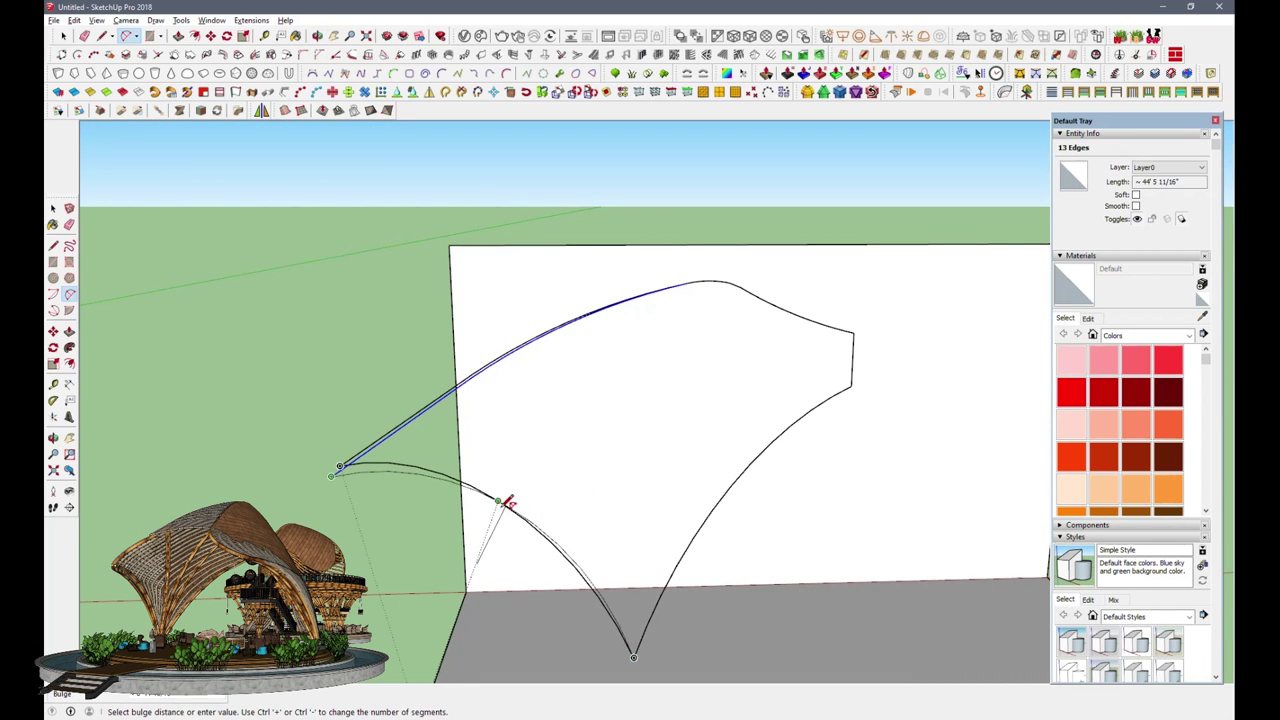
{"action": "left_click", "coordinate": [506, 503]}
Step: Select and delete the old upper-left curve of the copied panel
{"action": "key", "text": "e"}
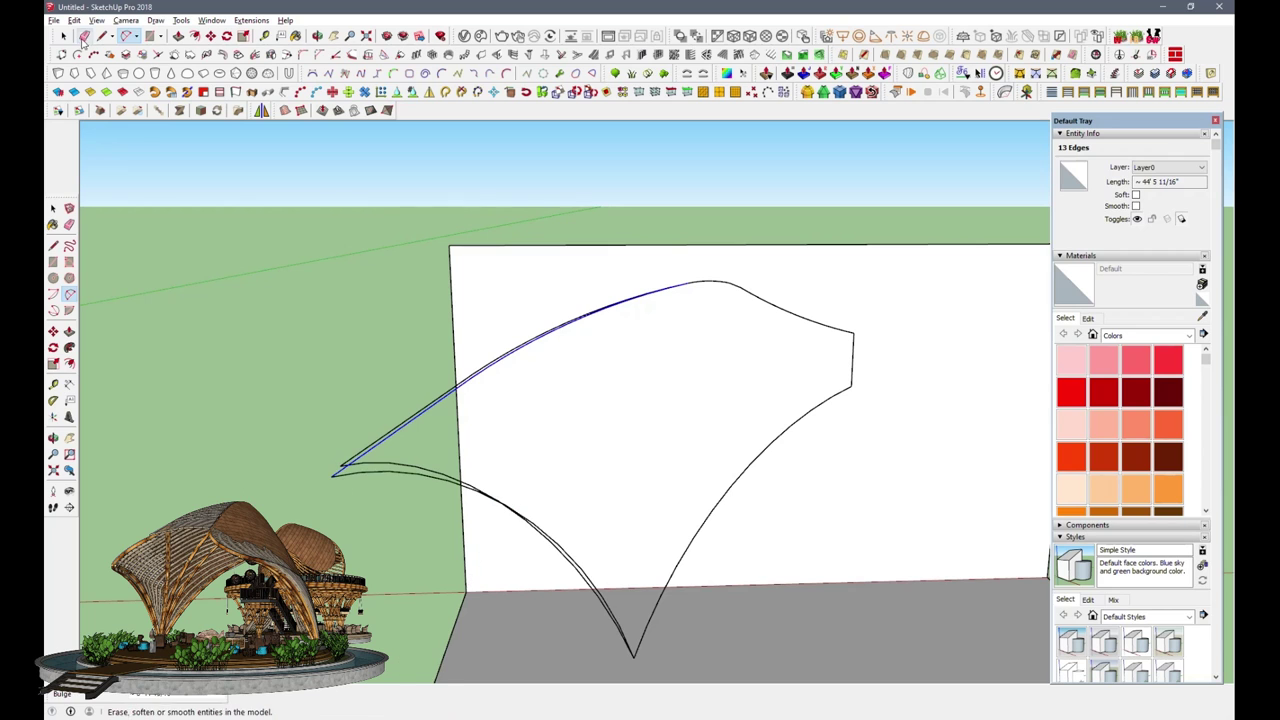
{"action": "key", "text": "space"}
{"action": "left_click", "coordinate": [469, 457]}
{"action": "scroll", "coordinate": [576, 572], "scroll_direction": "up", "scroll_amount": 3}
{"action": "left_click", "coordinate": [576, 572]}
{"action": "mouse_move", "coordinate": [576, 572]}
{"action": "middle_mouse_down"}
{"action": "mouse_move", "coordinate": [560, 508]}
{"action": "mouse_move", "coordinate": [588, 240]}
{"action": "middle_mouse_up"}
{"action": "key", "text": "Delete"}
{"action": "key", "text": "Delete"}
Step: Draw a 2-point arc from the lower curve's end to the left curve's end to close the shape
{"action": "key", "text": "a"}
{"action": "left_click", "coordinate": [613, 580]}
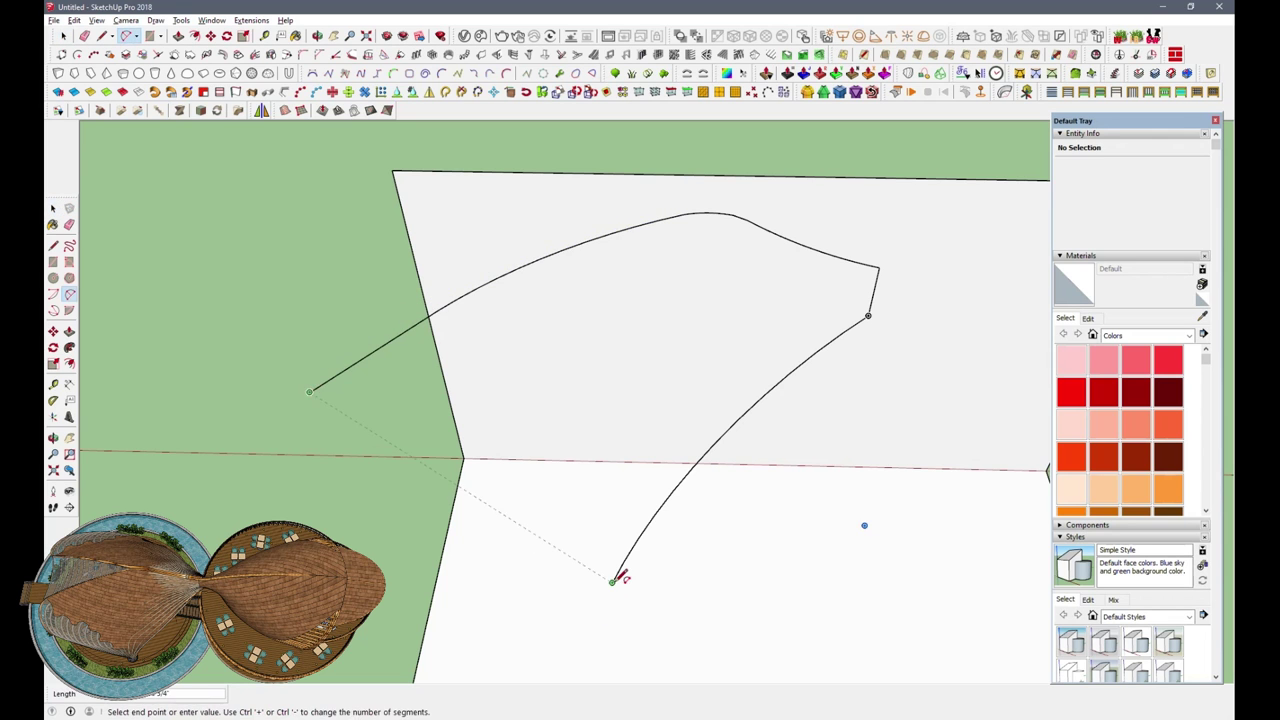
{"action": "middle_click_drag", "start_coordinate": [613, 580], "coordinate": [560, 520]}
{"action": "left_click", "coordinate": [310, 435]}
{"action": "mouse_move", "coordinate": [525, 481]}
{"action": "middle_mouse_down"}
{"action": "mouse_move", "coordinate": [474, 423]}
{"action": "mouse_move", "coordinate": [606, 466]}
{"action": "mouse_move", "coordinate": [197, 349]}
{"action": "mouse_move", "coordinate": [491, 374]}
{"action": "middle_mouse_up"}
{"action": "key", "text": "f"}
{"action": "left_click", "coordinate": [430, 447]}
Step: Round off the sharp corner and the left corner with two small arcs
{"action": "left_click", "coordinate": [128, 36]}
{"action": "left_click", "coordinate": [554, 388]}
{"action": "left_click", "coordinate": [575, 462]}
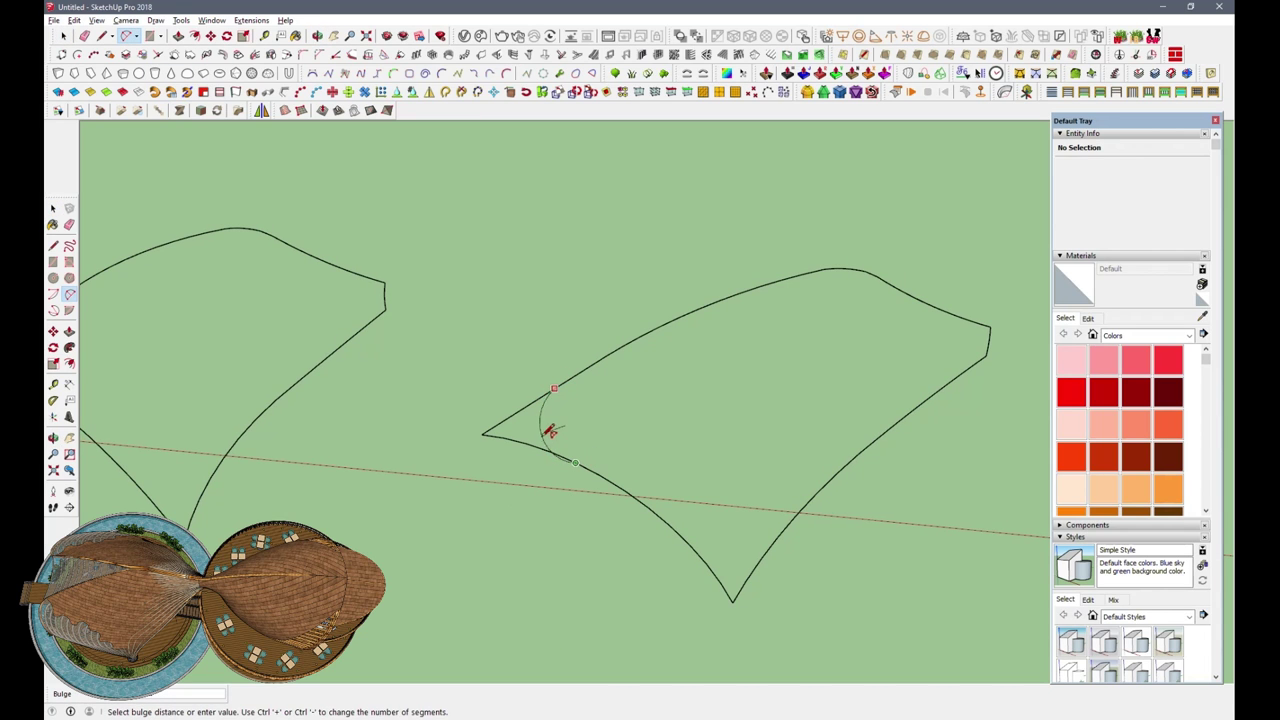
{"action": "left_click", "coordinate": [558, 428]}
{"action": "mouse_move", "coordinate": [558, 428]}
{"action": "middle_mouse_down"}
{"action": "mouse_move", "coordinate": [994, 177]}
{"action": "mouse_move", "coordinate": [786, 251]}
{"action": "mouse_move", "coordinate": [565, 393]}
{"action": "middle_mouse_up"}
{"action": "left_click", "coordinate": [558, 396]}
{"action": "left_click", "coordinate": [580, 462]}
{"action": "left_click", "coordinate": [548, 428]}
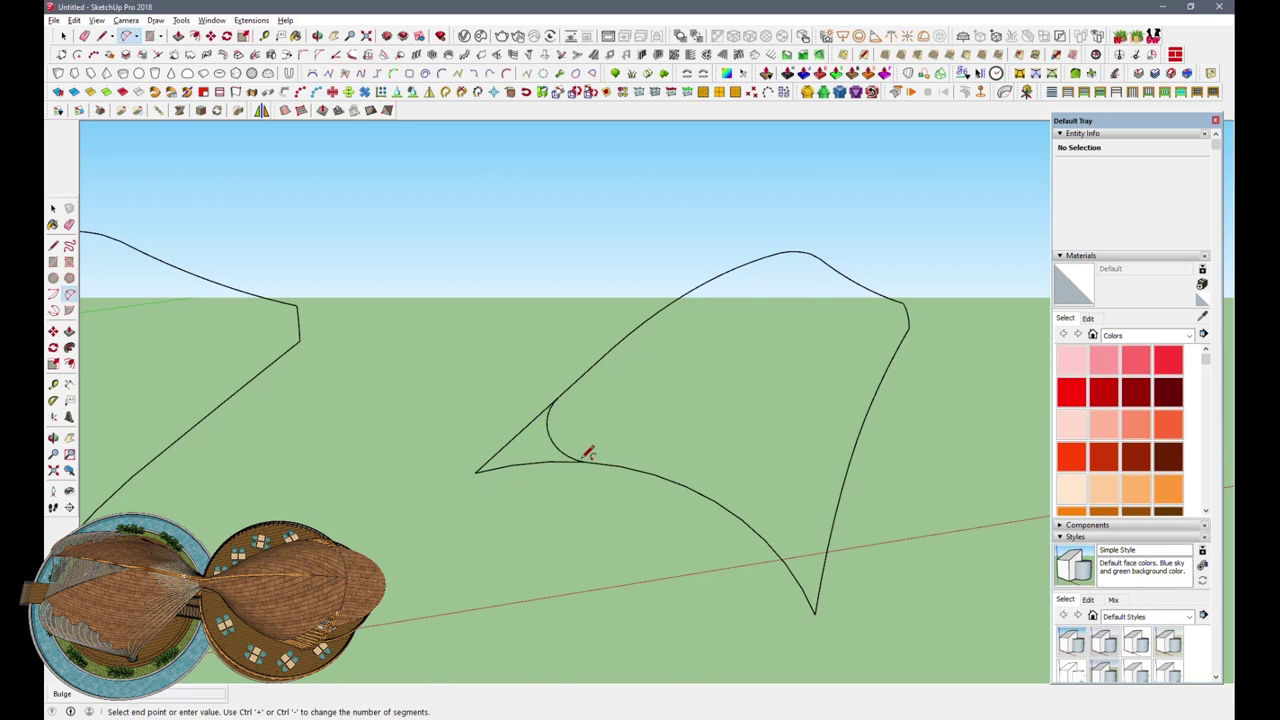
Step: Erase the leftover straight segment and select the entire closed outline
{"action": "left_click", "coordinate": [85, 36]}
{"action": "scroll", "coordinate": [582, 458], "scroll_direction": "up", "scroll_amount": 2}
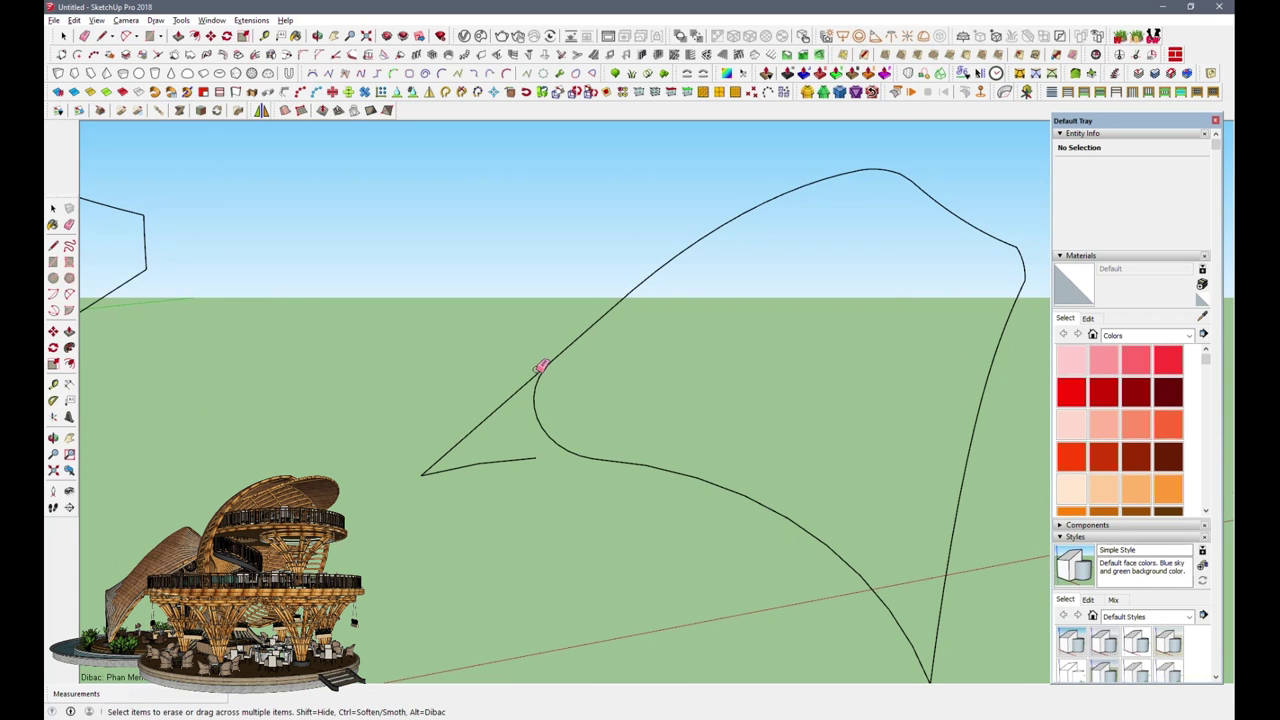
{"action": "left_click", "coordinate": [543, 365]}
{"action": "key", "text": "space"}
{"action": "triple_click", "coordinate": [597, 464]}
{"action": "middle_click_drag", "start_coordinate": [597, 464], "coordinate": [600, 520]}
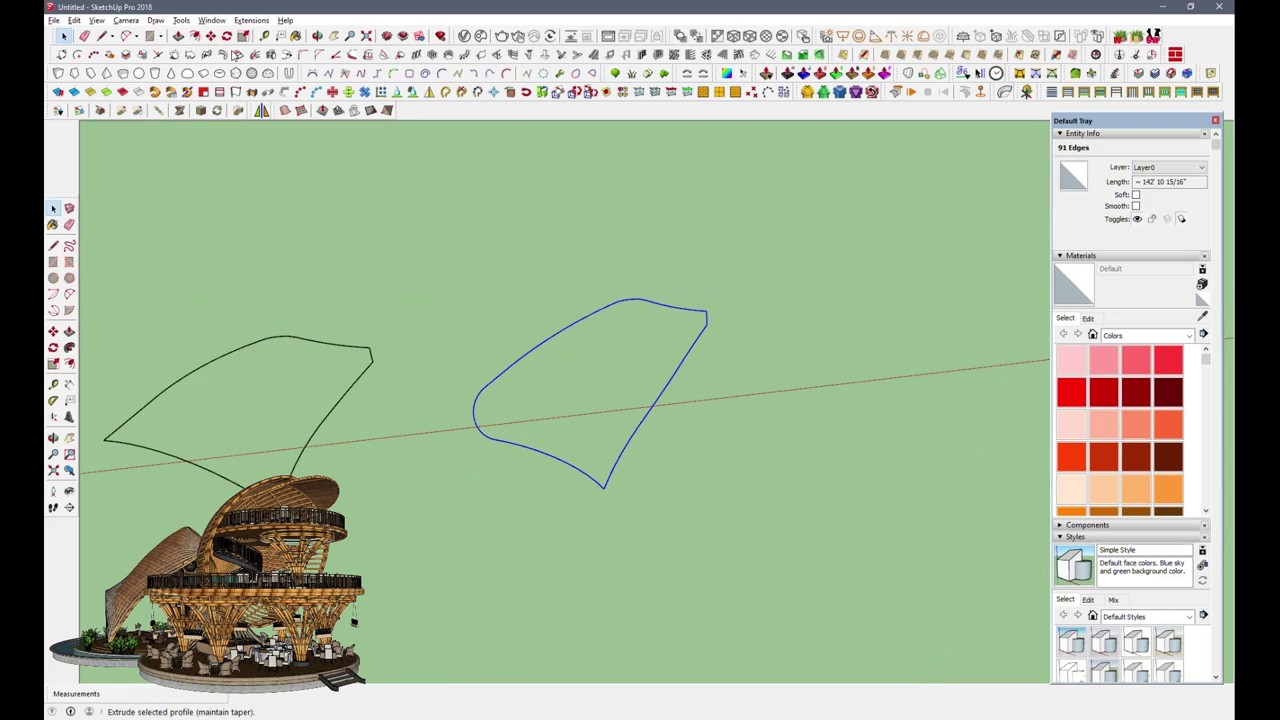
Step: Copy the closed outline to the right with Move and Ctrl
{"action": "left_click", "coordinate": [210, 38]}
{"action": "left_click", "coordinate": [553, 516]}
{"action": "key", "text": "ctrl"}
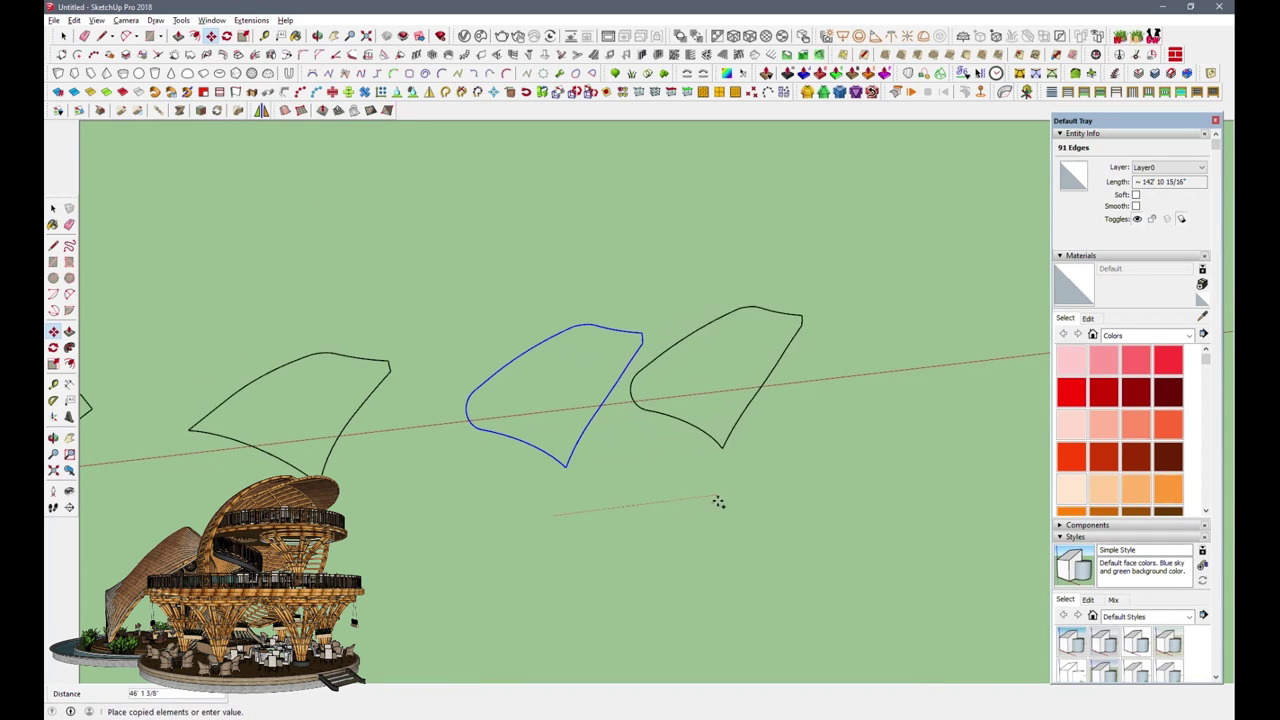
{"action": "left_click", "coordinate": [783, 490]}
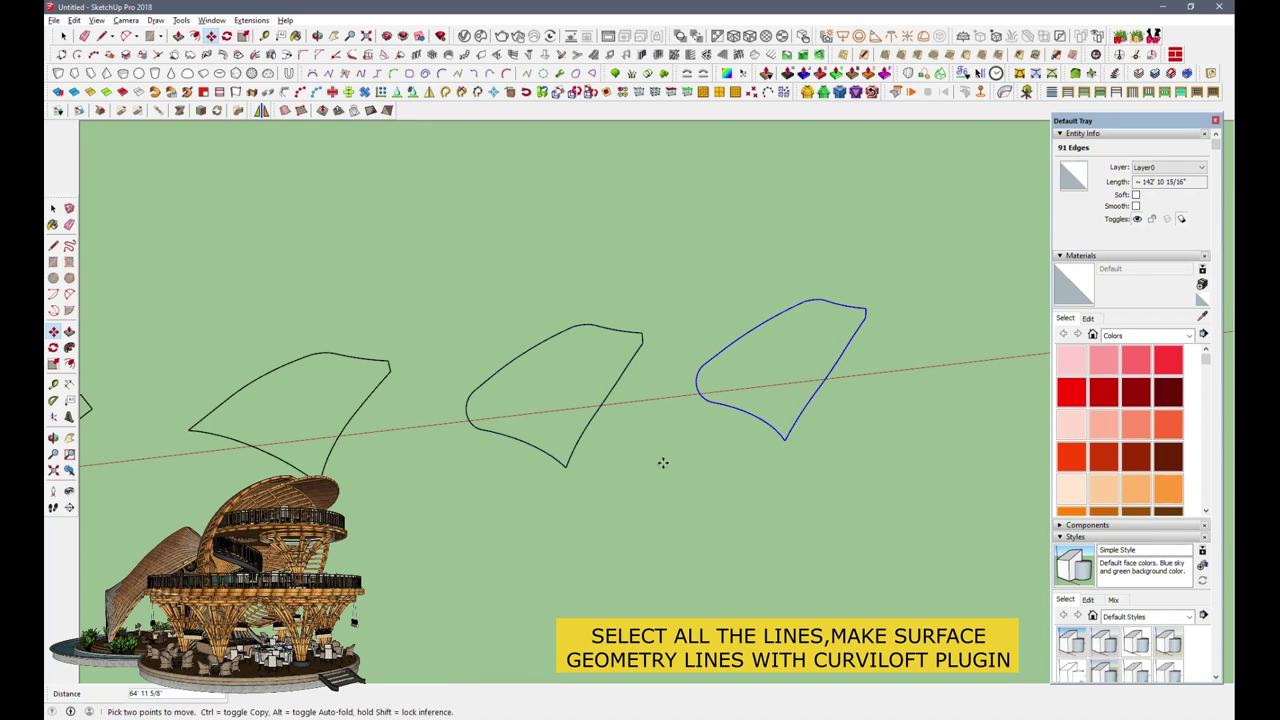
{"action": "key", "text": "space"}
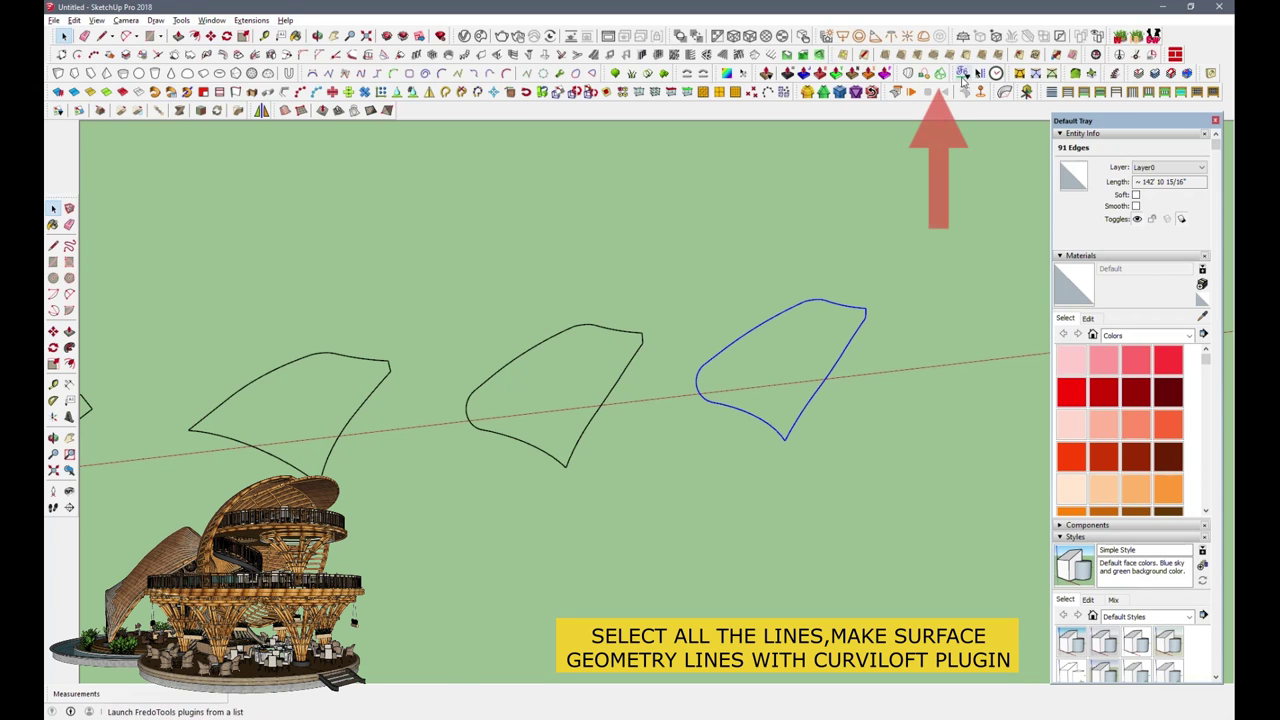
Step: Run Curviloft Skinning on the copy with junction-edges geometry and Sampling raised to 12
{"action": "left_click", "coordinate": [941, 76]}
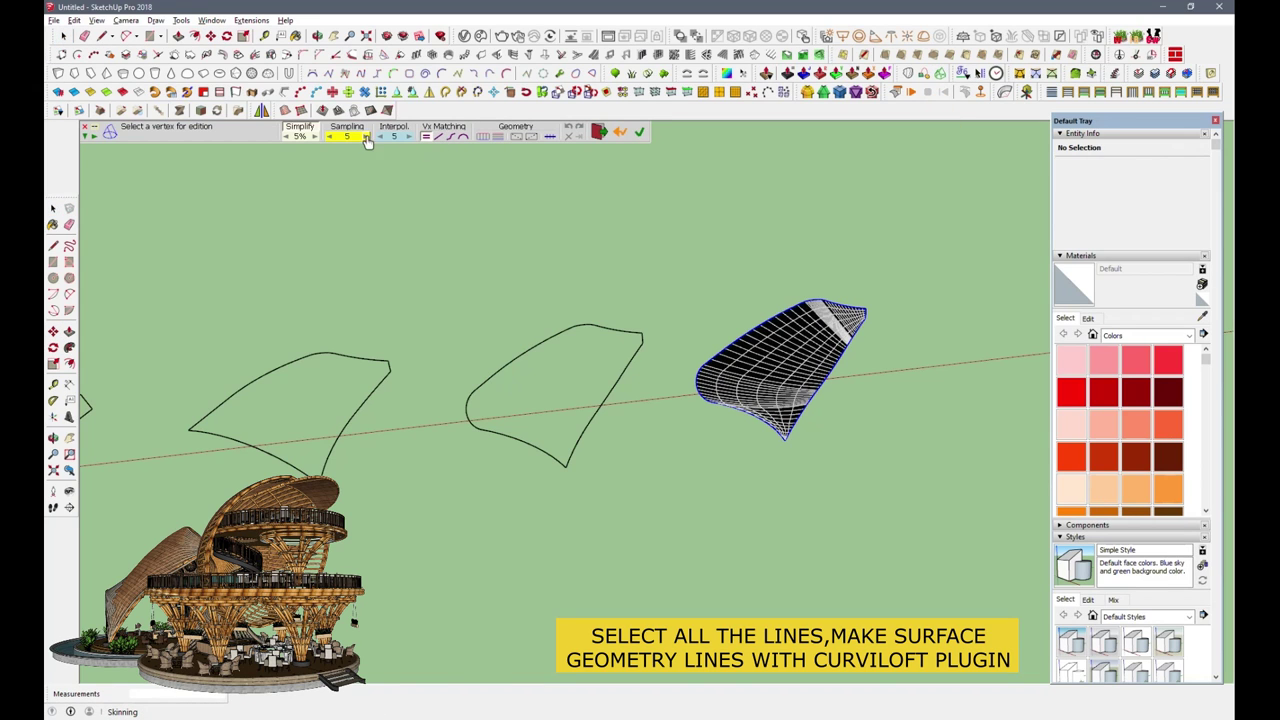
{"action": "left_click", "coordinate": [482, 137]}
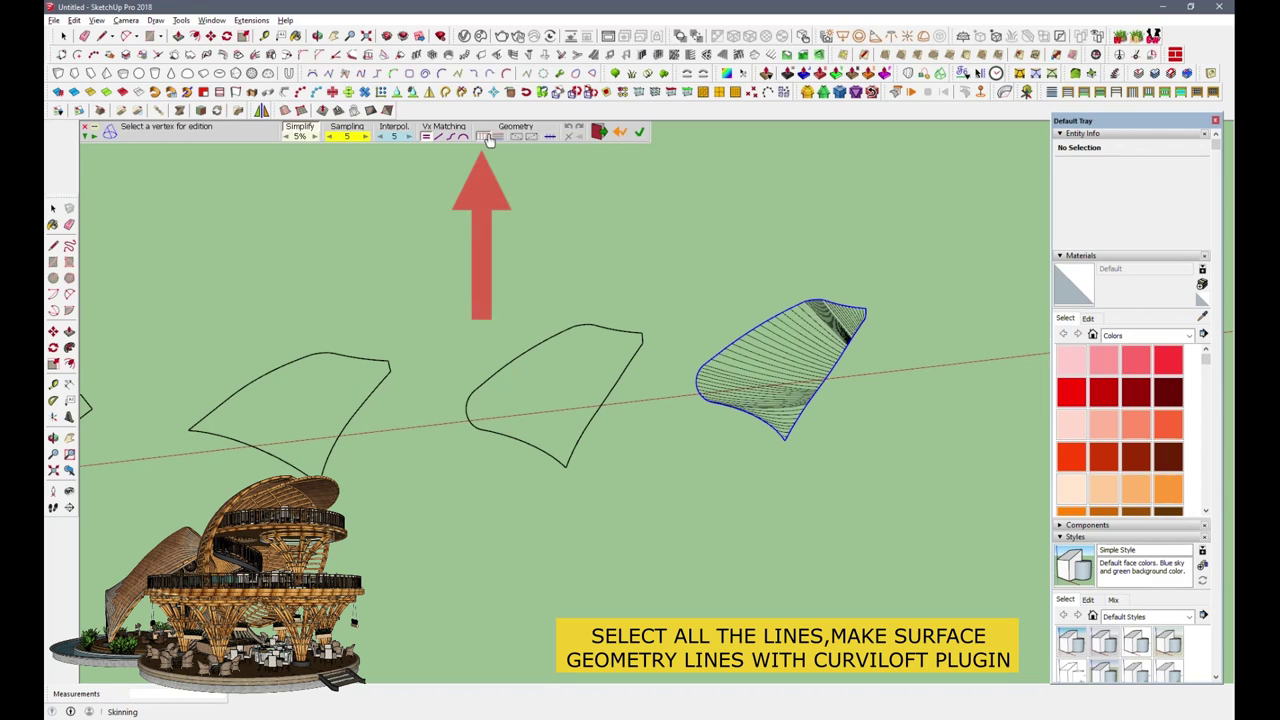
{"action": "left_click", "coordinate": [497, 137]}
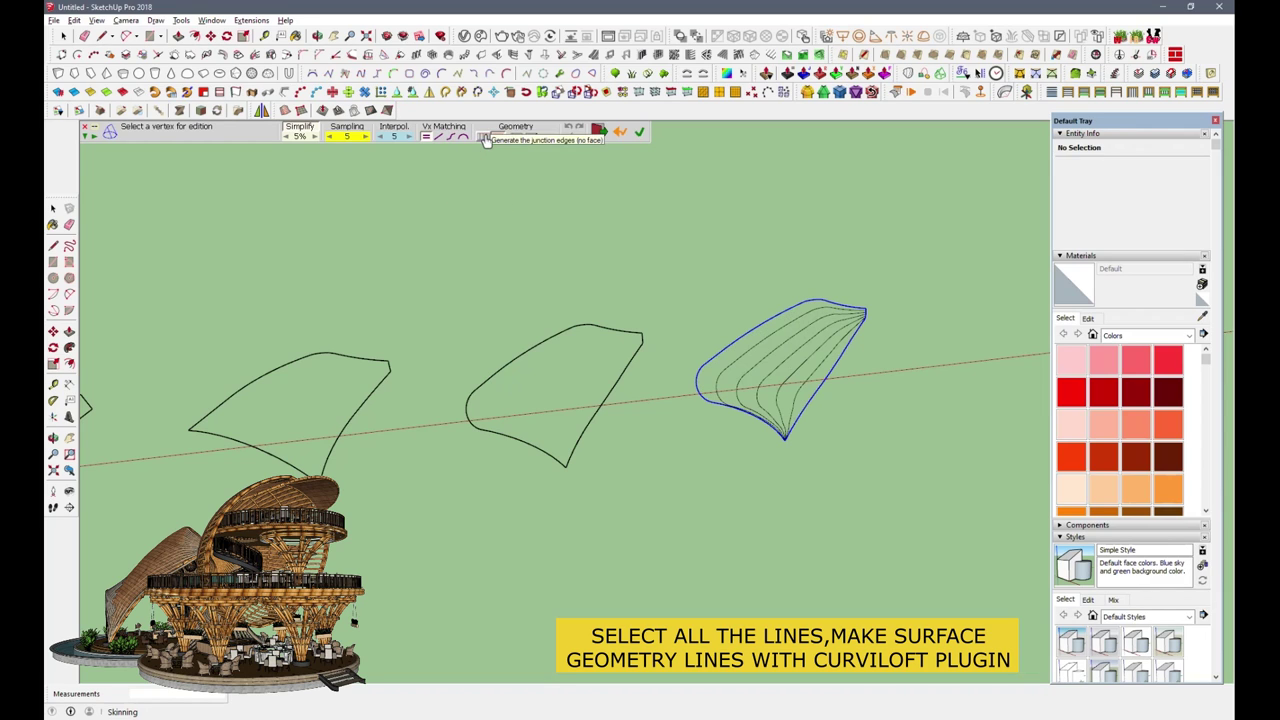
{"action": "left_click", "coordinate": [360, 136]}
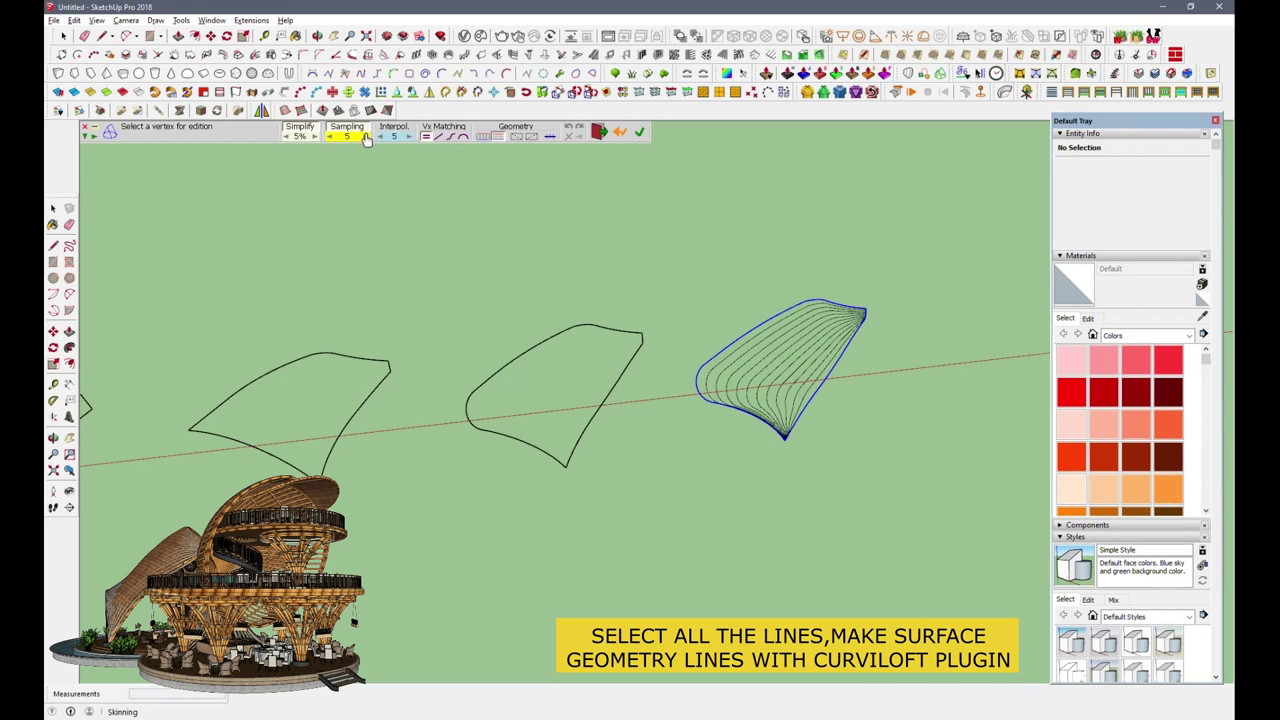
{"action": "left_click", "coordinate": [366, 138]}
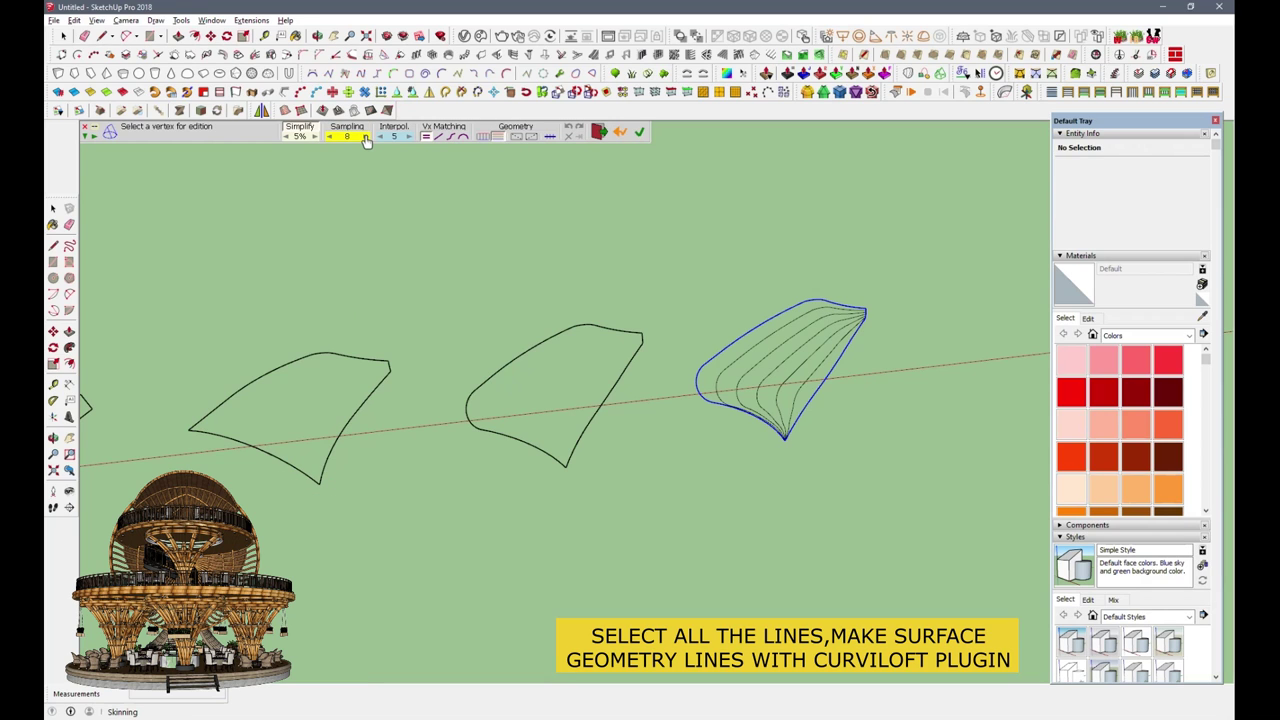
{"action": "left_click", "coordinate": [363, 136]}
{"action": "left_click", "coordinate": [365, 137]}
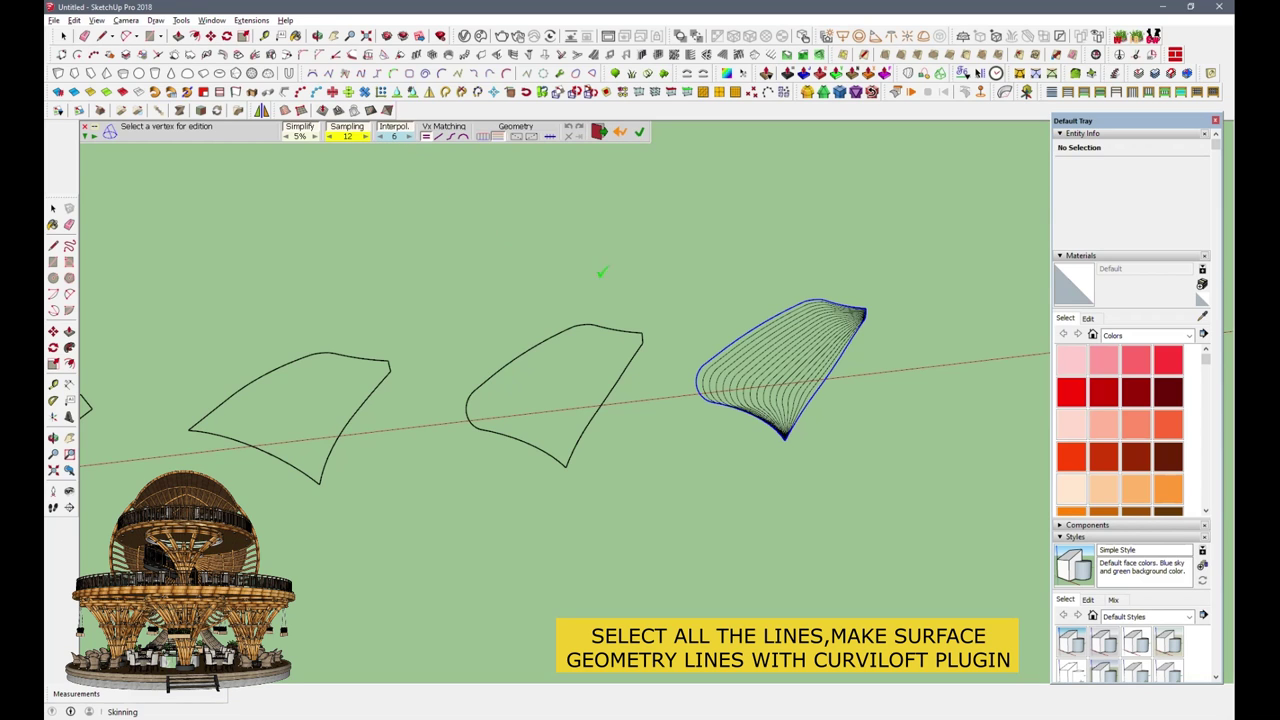
Step: Validate the loft and inspect the committed contour lines
{"action": "left_click", "coordinate": [770, 294]}
{"action": "scroll", "coordinate": [811, 415], "scroll_direction": "up", "scroll_amount": 3}
{"action": "mouse_move", "coordinate": [811, 415]}
{"action": "middle_mouse_down"}
{"action": "mouse_move", "coordinate": [610, 164]}
{"action": "mouse_move", "coordinate": [580, 94]}
{"action": "middle_mouse_up"}
{"action": "scroll", "coordinate": [610, 164], "scroll_direction": "down", "scroll_amount": 3}
{"action": "scroll", "coordinate": [786, 400], "scroll_direction": "up", "scroll_amount": 3}
{"action": "left_click", "coordinate": [60, 52]}
{"action": "key", "text": "space"}
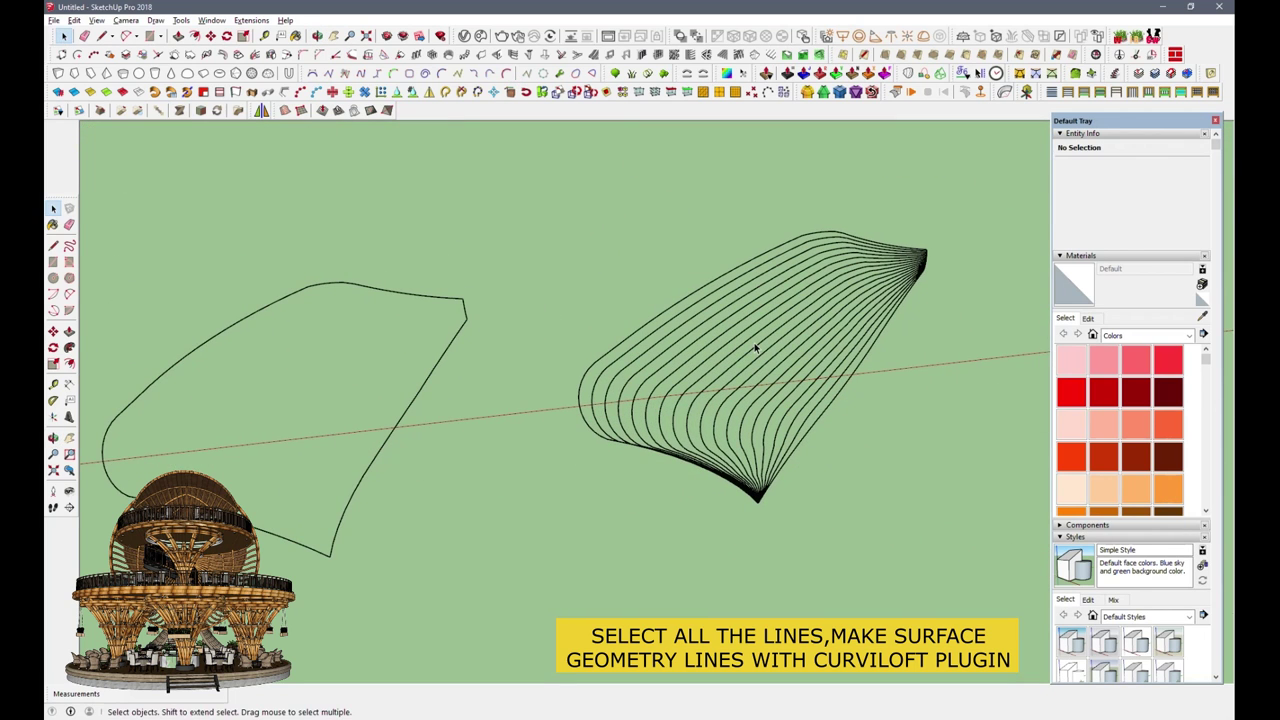
Step: Open the Curviloft group, select all its contour lines, and convert them with Lines to Tube
{"action": "left_click", "coordinate": [763, 345]}
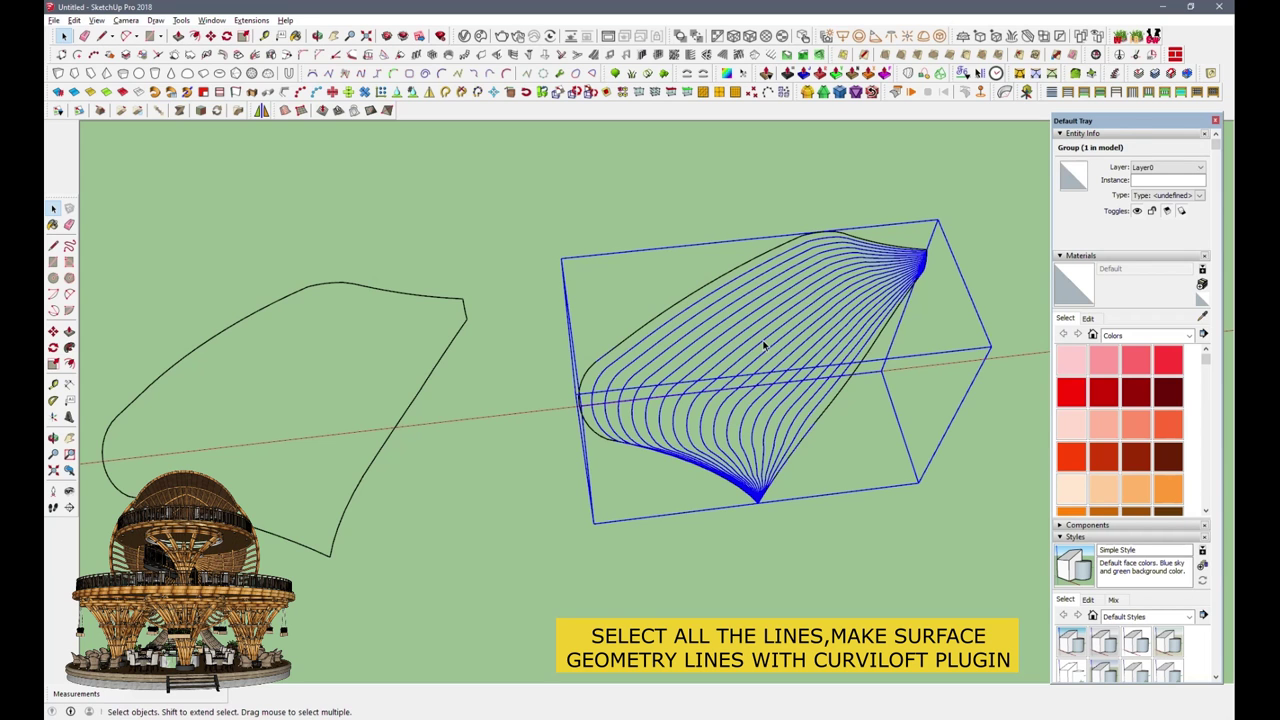
{"action": "double_click", "coordinate": [763, 345]}
{"action": "key", "text": "ctrl+a"}
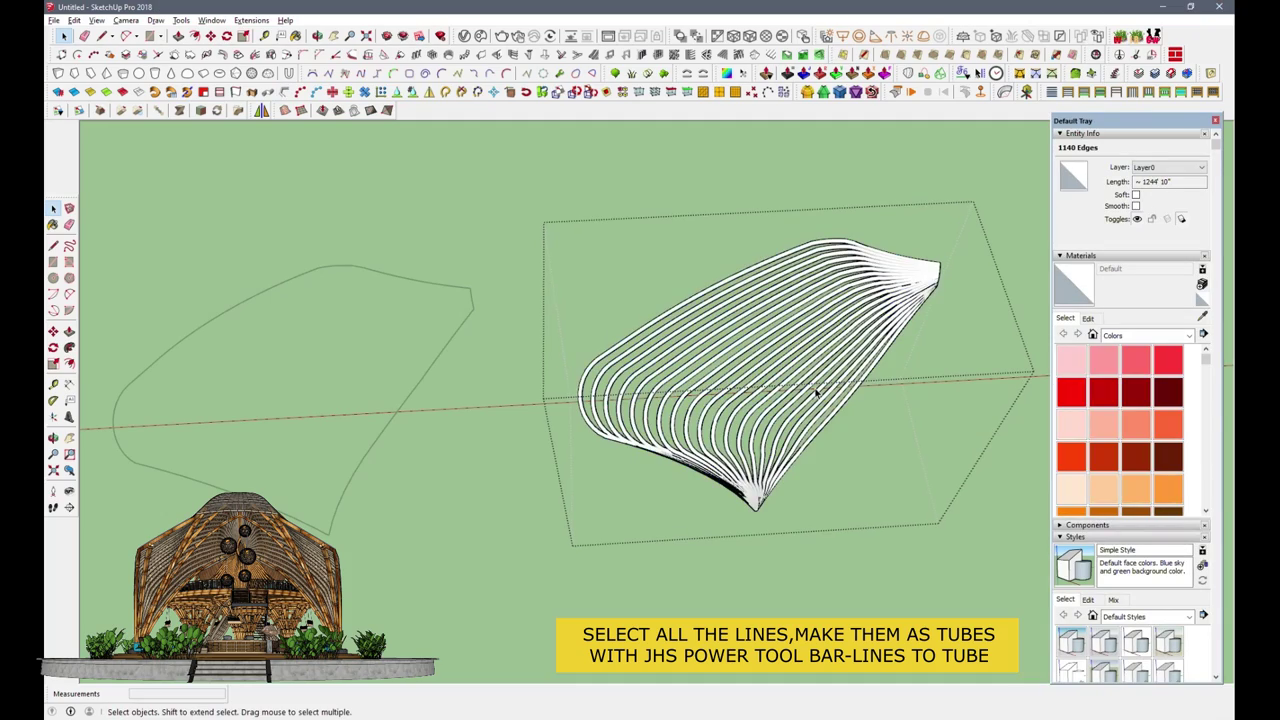
{"action": "mouse_move", "coordinate": [814, 417]}
{"action": "middle_mouse_down"}
{"action": "mouse_move", "coordinate": [988, 90]}
{"action": "mouse_move", "coordinate": [760, 263]}
{"action": "mouse_move", "coordinate": [634, 329]}
{"action": "mouse_move", "coordinate": [687, 423]}
{"action": "mouse_move", "coordinate": [834, 337]}
{"action": "mouse_move", "coordinate": [366, 291]}
{"action": "mouse_move", "coordinate": [283, 193]}
{"action": "mouse_move", "coordinate": [380, 177]}
{"action": "mouse_move", "coordinate": [669, 191]}
{"action": "mouse_move", "coordinate": [820, 283]}
{"action": "middle_mouse_up"}
Step: Select the tube shell group, then box-select the middle closed outline
{"action": "left_click", "coordinate": [828, 346]}
{"action": "scroll", "coordinate": [820, 283], "scroll_direction": "down", "scroll_amount": 3}
{"action": "left_click_drag", "start_coordinate": [375, 210], "coordinate": [618, 447]}
Step: Copy the outline curve beside the tube shell with Move and Ctrl
{"action": "key", "text": "m"}
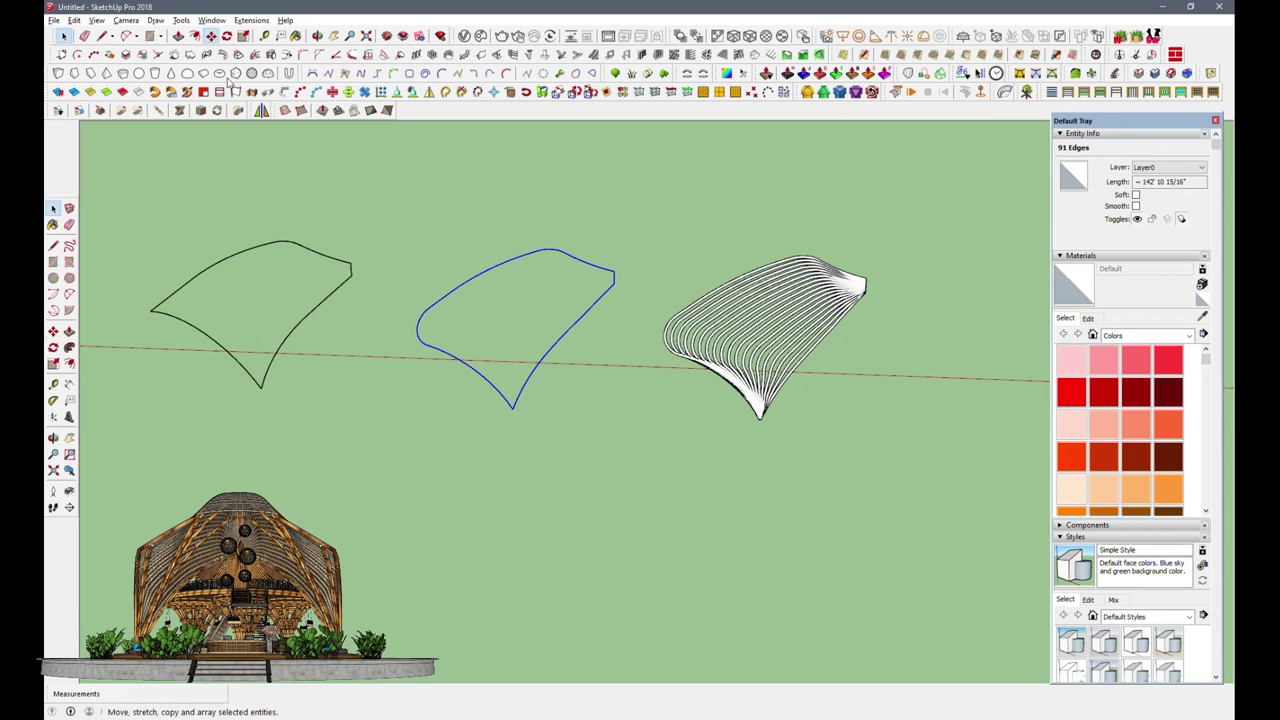
{"action": "scroll", "coordinate": [435, 423], "scroll_direction": "down", "scroll_amount": 2}
{"action": "key", "text": "ctrl"}
{"action": "left_click", "coordinate": [444, 428]}
{"action": "left_click", "coordinate": [755, 437]}
Step: Skin the copy with Curviloft as faceless single-direction lines, Sampling 6, Interpol 10
{"action": "left_click", "coordinate": [979, 73]}
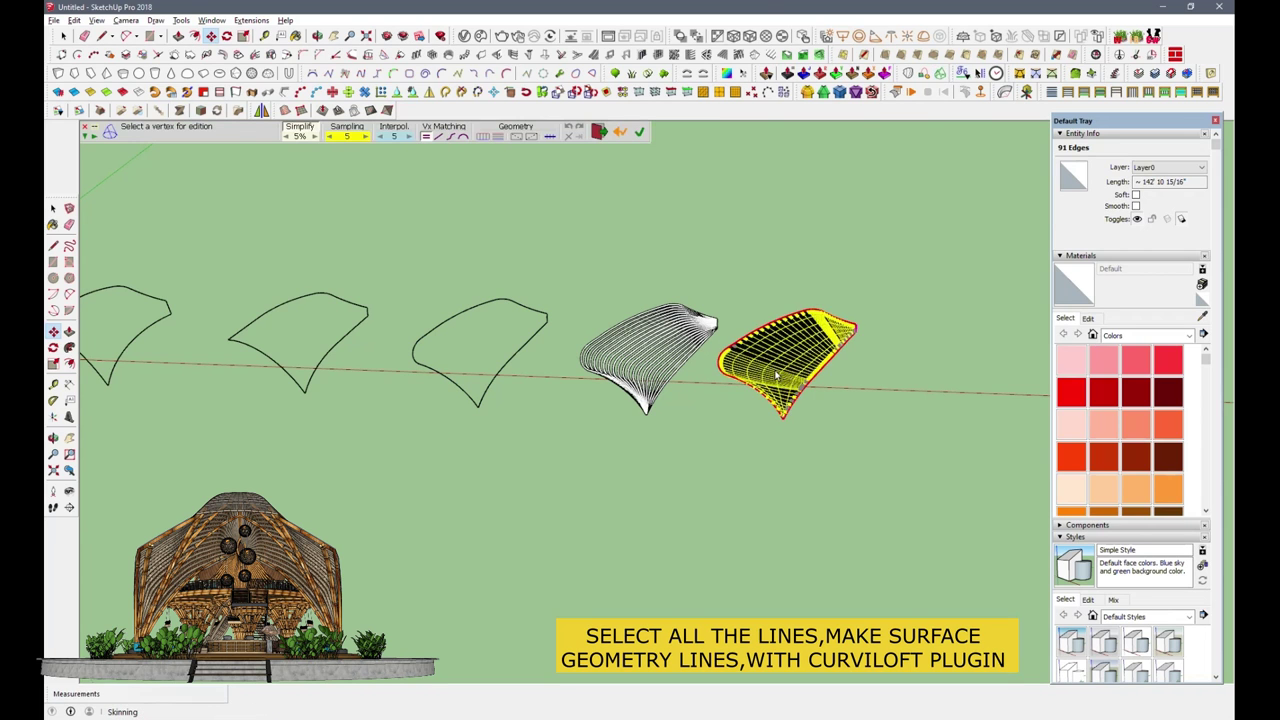
{"action": "scroll", "coordinate": [775, 360], "scroll_direction": "up", "scroll_amount": 2}
{"action": "left_click", "coordinate": [497, 141]}
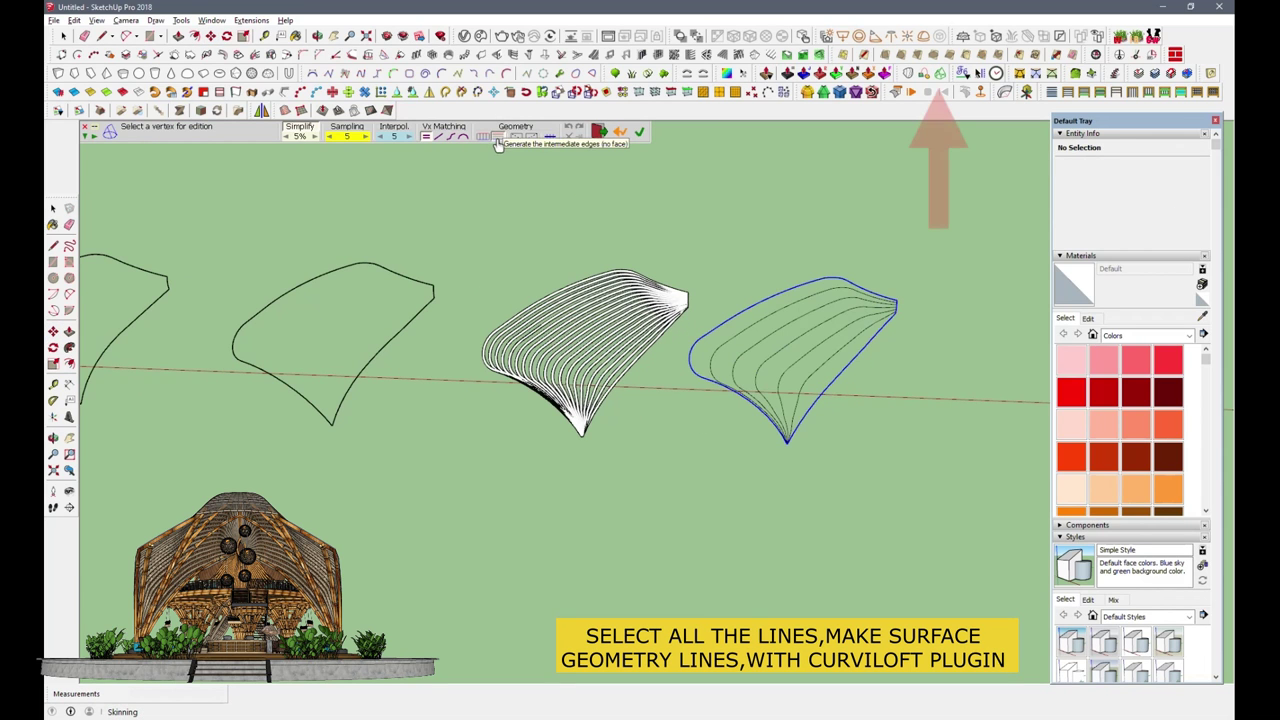
{"action": "left_click", "coordinate": [497, 145]}
{"action": "left_click", "coordinate": [505, 143]}
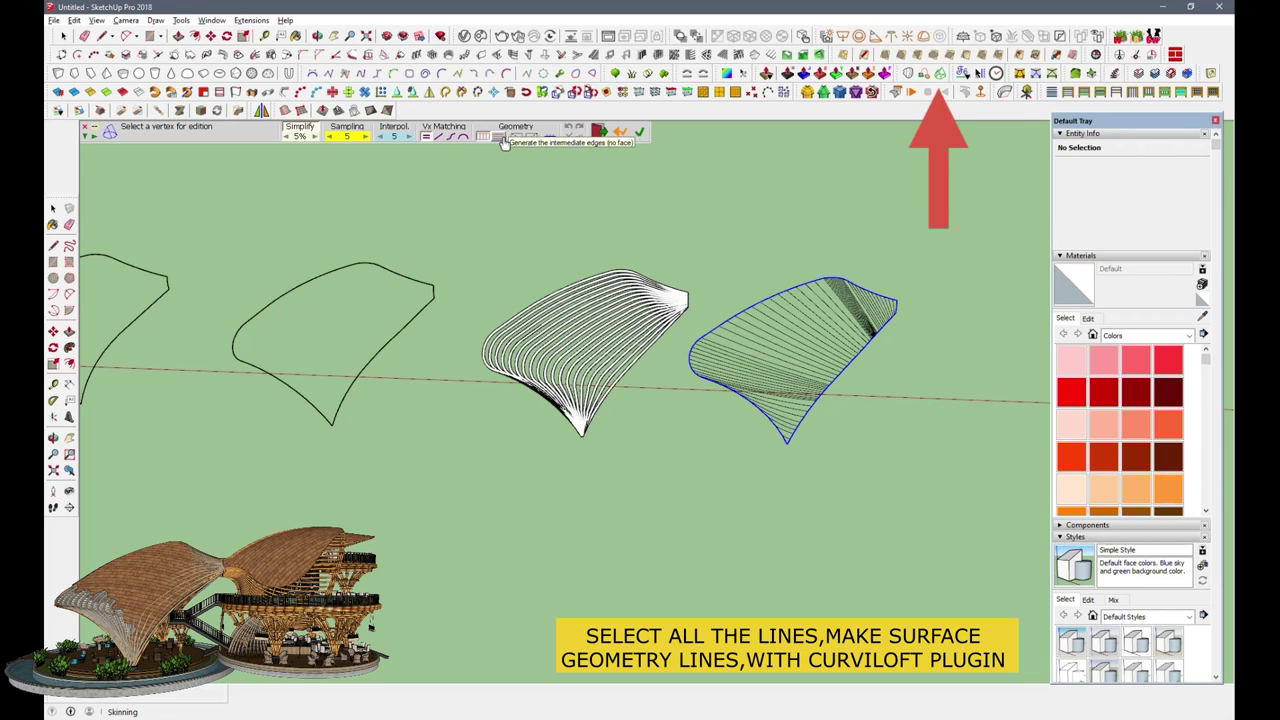
{"action": "left_click", "coordinate": [366, 139]}
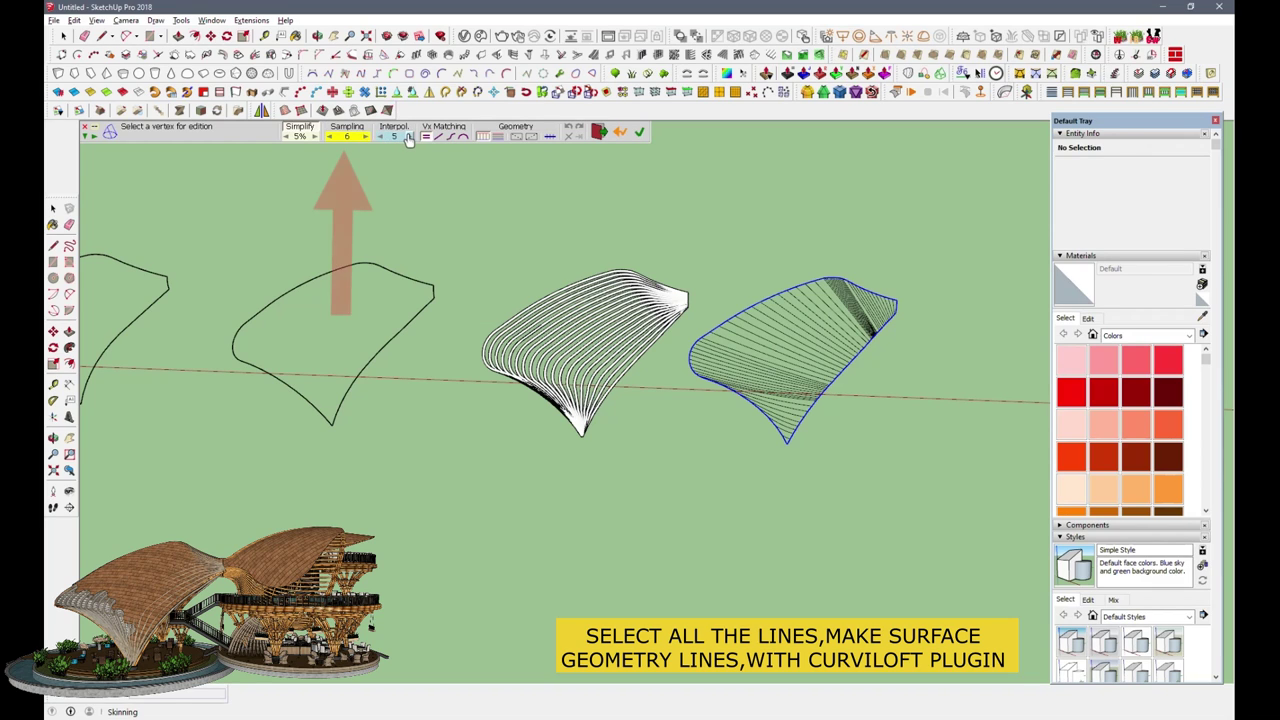
{"action": "left_click", "coordinate": [408, 138]}
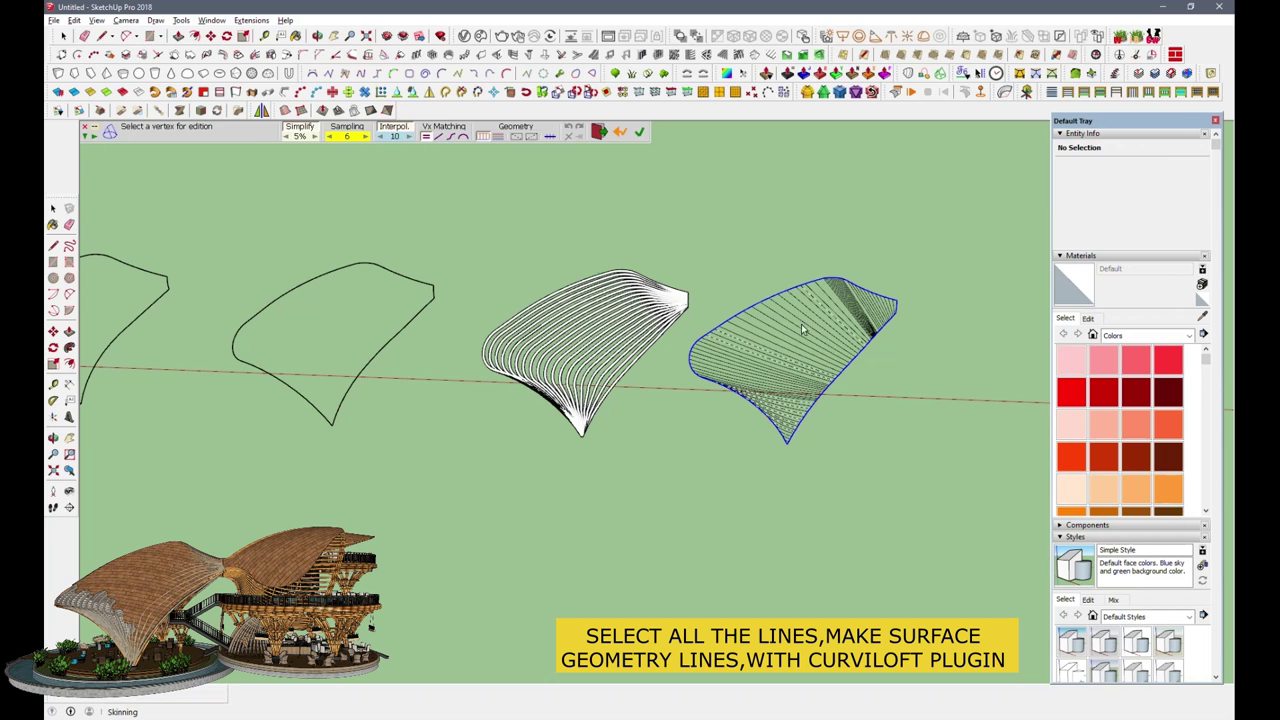
{"action": "scroll", "coordinate": [859, 357], "scroll_direction": "up", "scroll_amount": 3}
{"action": "key", "text": "Return"}
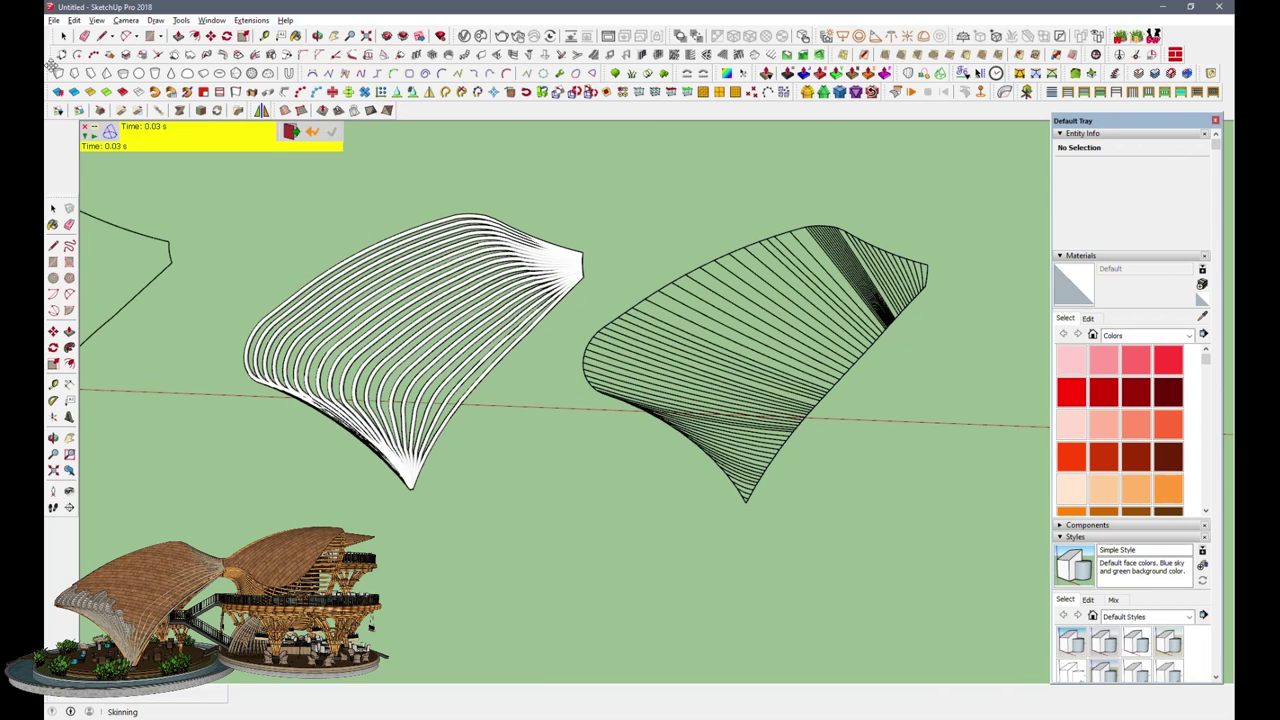
Step: Convert all lines of the right loft group into tubes with Diameter 2 and Precision 10
{"action": "left_click", "coordinate": [63, 36]}
{"action": "double_click", "coordinate": [774, 331]}
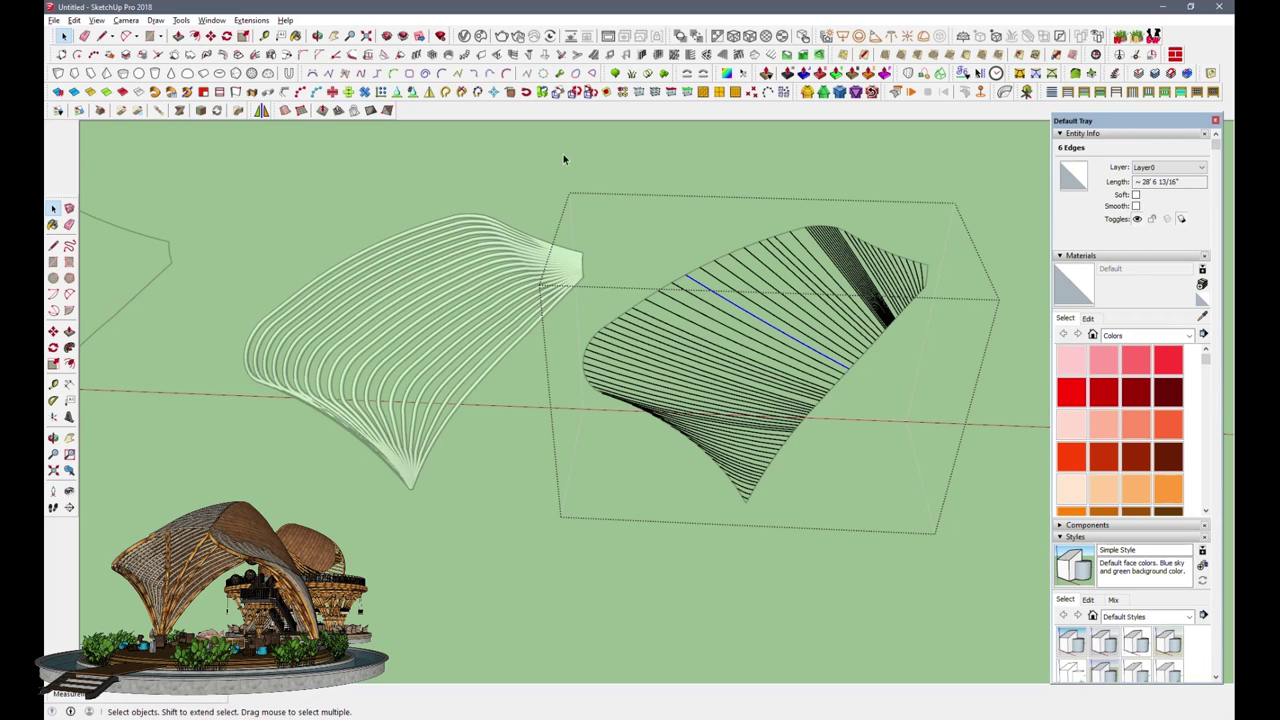
{"action": "left_click_drag", "start_coordinate": [561, 153], "coordinate": [998, 558]}
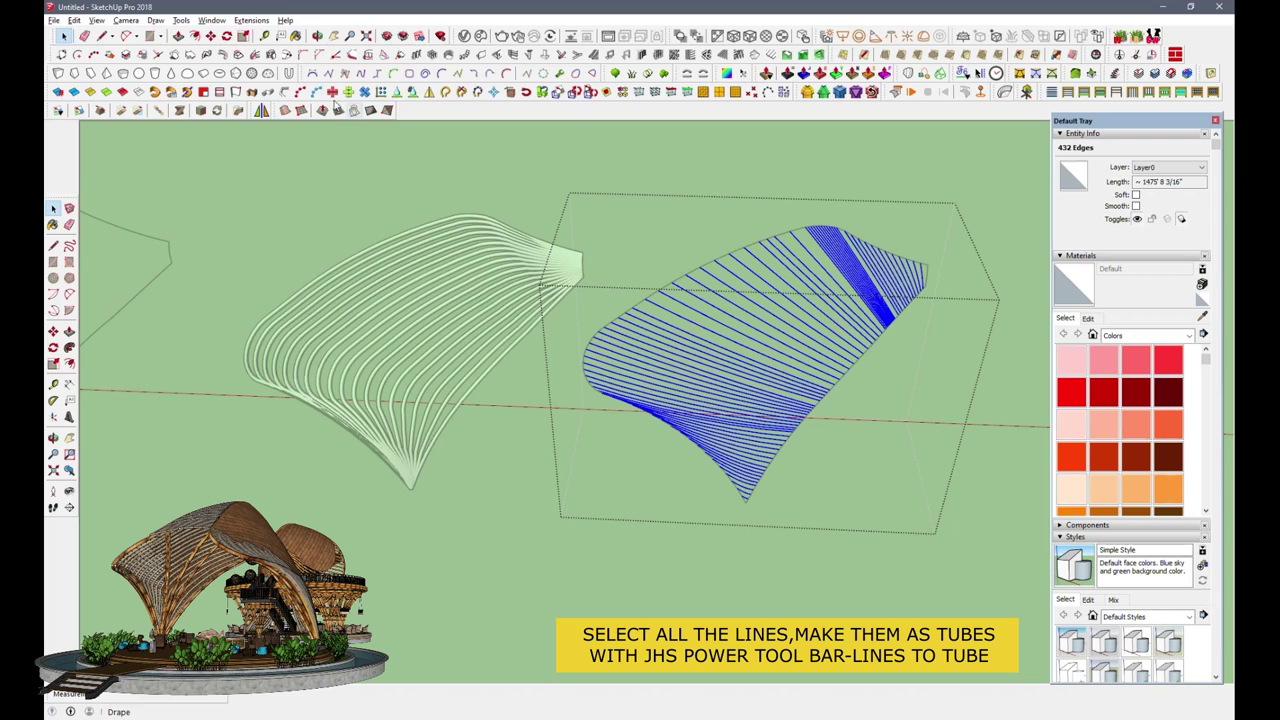
{"action": "left_click", "coordinate": [285, 94]}
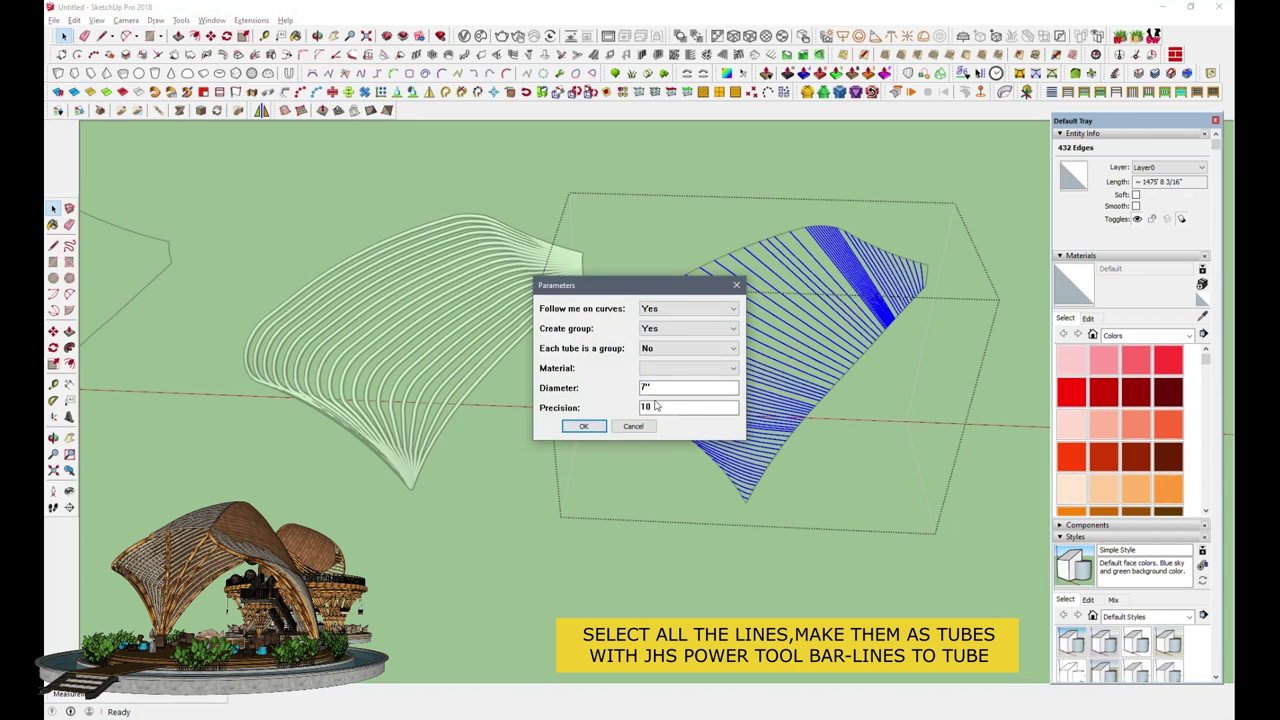
{"action": "left_click", "coordinate": [585, 427]}
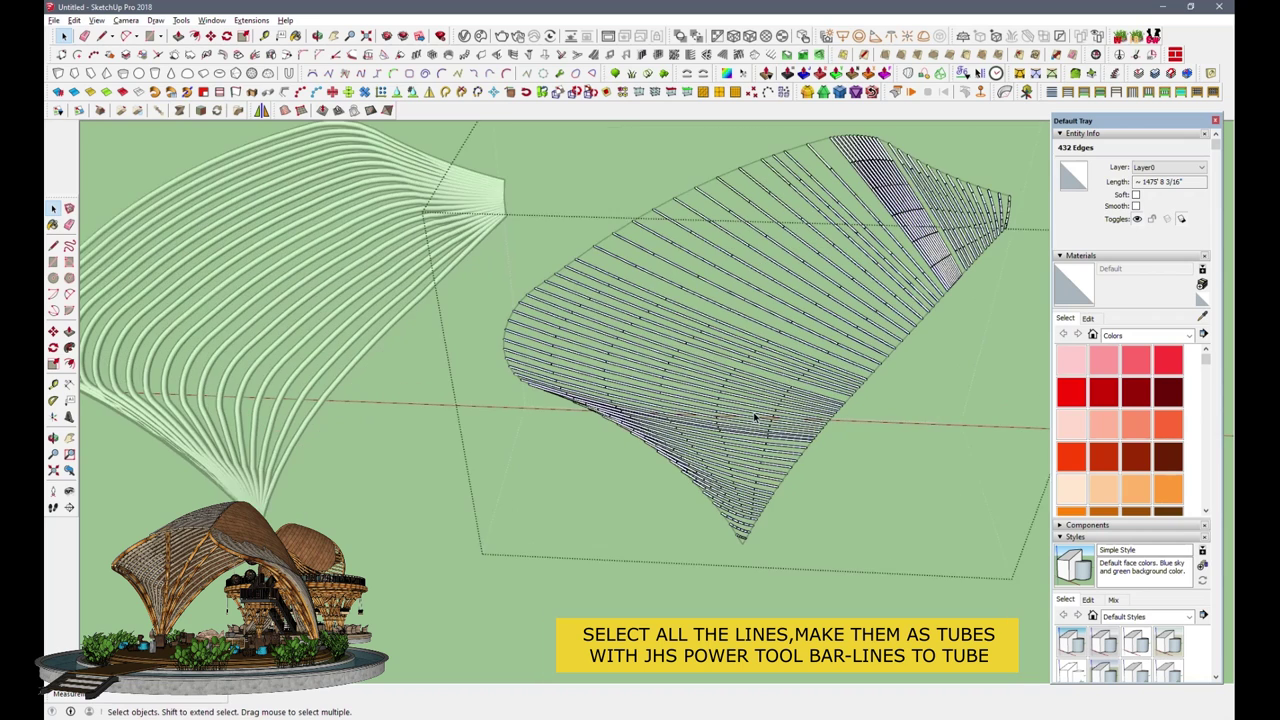
Step: Select the finished tube shell group and bring up its context menu
{"action": "left_click", "coordinate": [785, 404]}
{"action": "scroll", "coordinate": [755, 502], "scroll_direction": "down", "scroll_amount": 1}
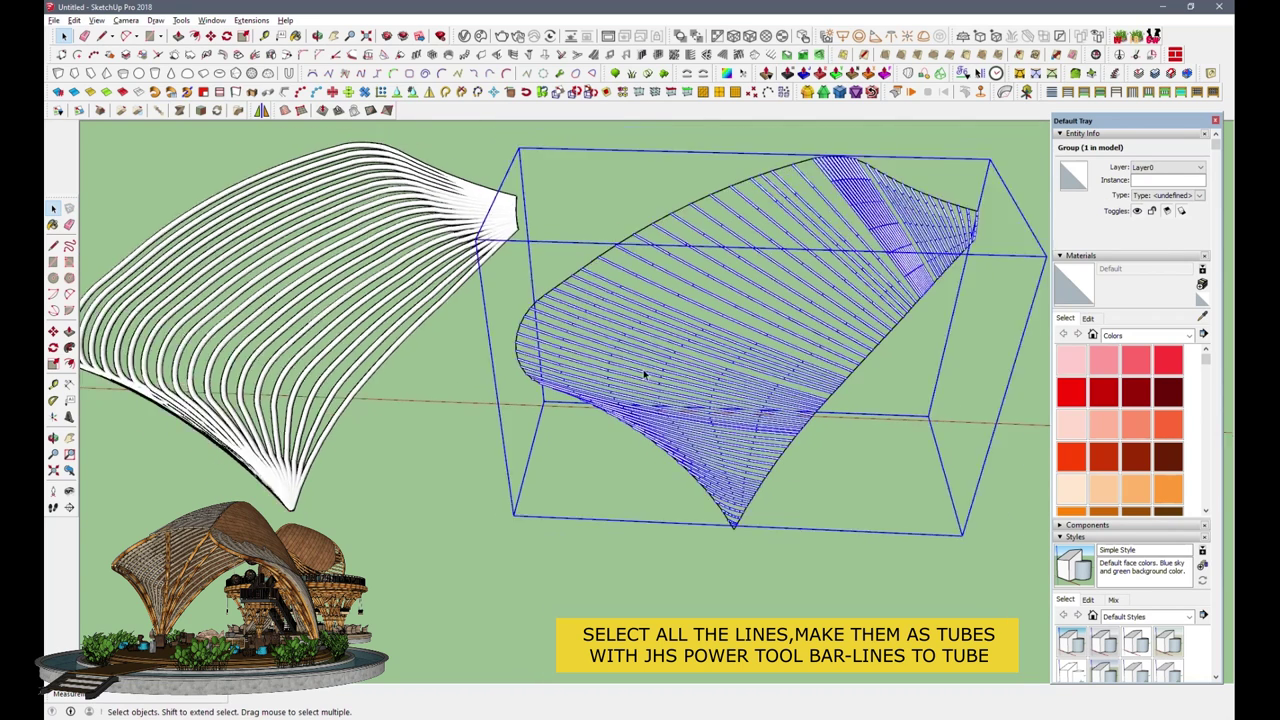
{"action": "scroll", "coordinate": [651, 366], "scroll_direction": "down", "scroll_amount": 3}
{"action": "right_click", "coordinate": [693, 261]}
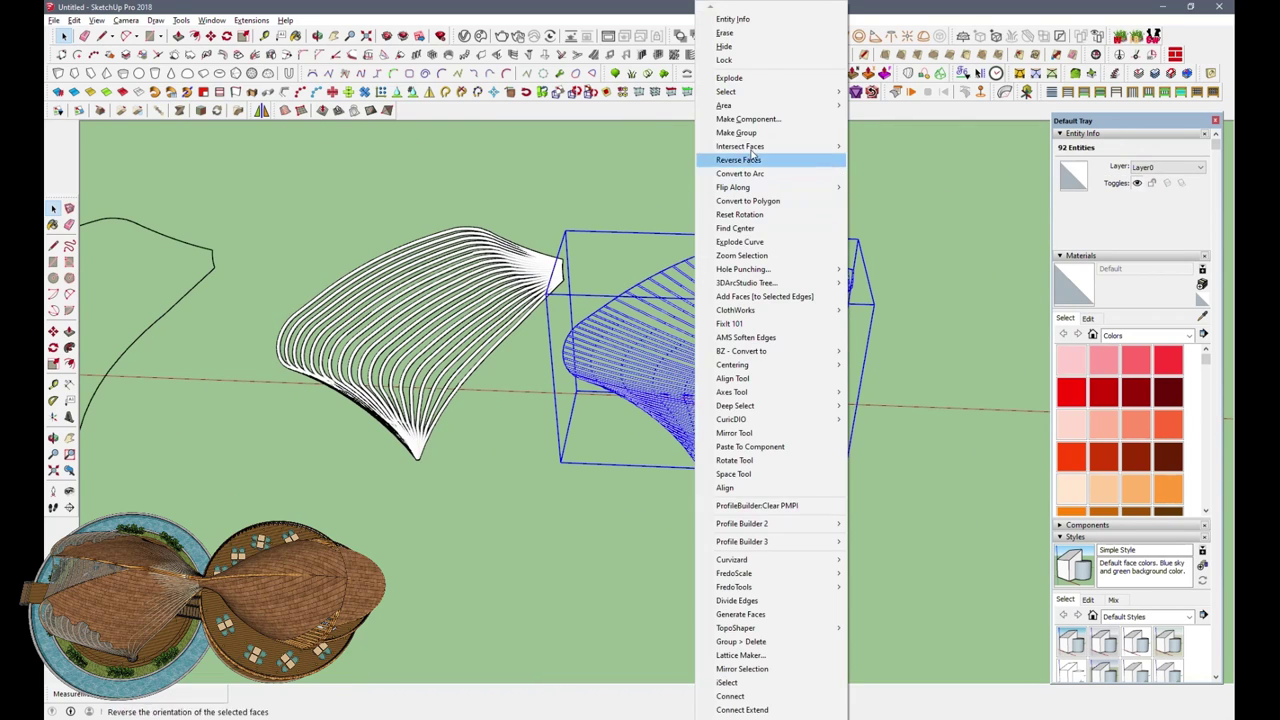
Step: Move the tube shell group by its bottom corner onto the first shell's tip
{"action": "key", "text": "Escape"}
{"action": "key", "text": "m"}
{"action": "left_click", "coordinate": [704, 482]}
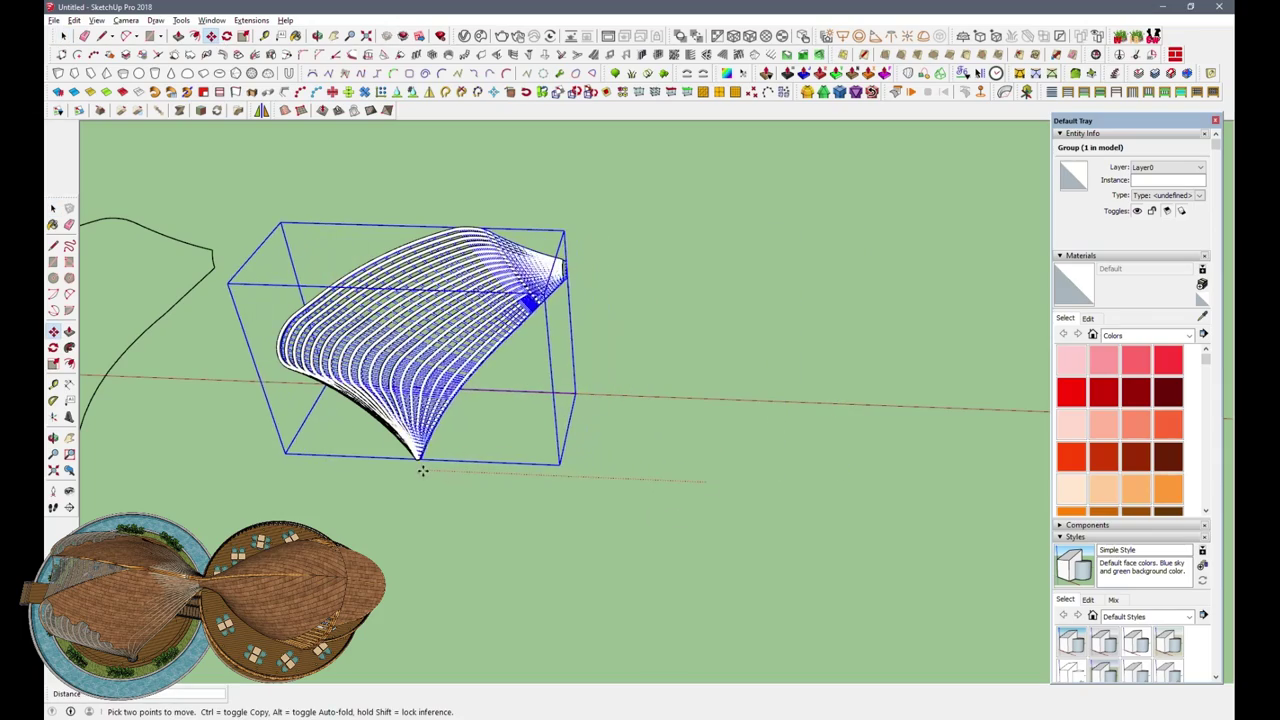
{"action": "scroll", "coordinate": [429, 357], "scroll_direction": "up", "scroll_amount": 3}
{"action": "mouse_move", "coordinate": [429, 357]}
{"action": "middle_mouse_down"}
{"action": "mouse_move", "coordinate": [875, 206]}
{"action": "mouse_move", "coordinate": [620, 290]}
{"action": "middle_mouse_up"}
{"action": "scroll", "coordinate": [686, 452], "scroll_direction": "down", "scroll_amount": 5}
{"action": "key", "text": "space"}
Step: Inspect the combined twin shells, then box-select the middle outline curve
{"action": "left_click", "coordinate": [814, 415]}
{"action": "mouse_move", "coordinate": [814, 415]}
{"action": "middle_mouse_down"}
{"action": "mouse_move", "coordinate": [663, 186]}
{"action": "mouse_move", "coordinate": [700, 330]}
{"action": "middle_mouse_up"}
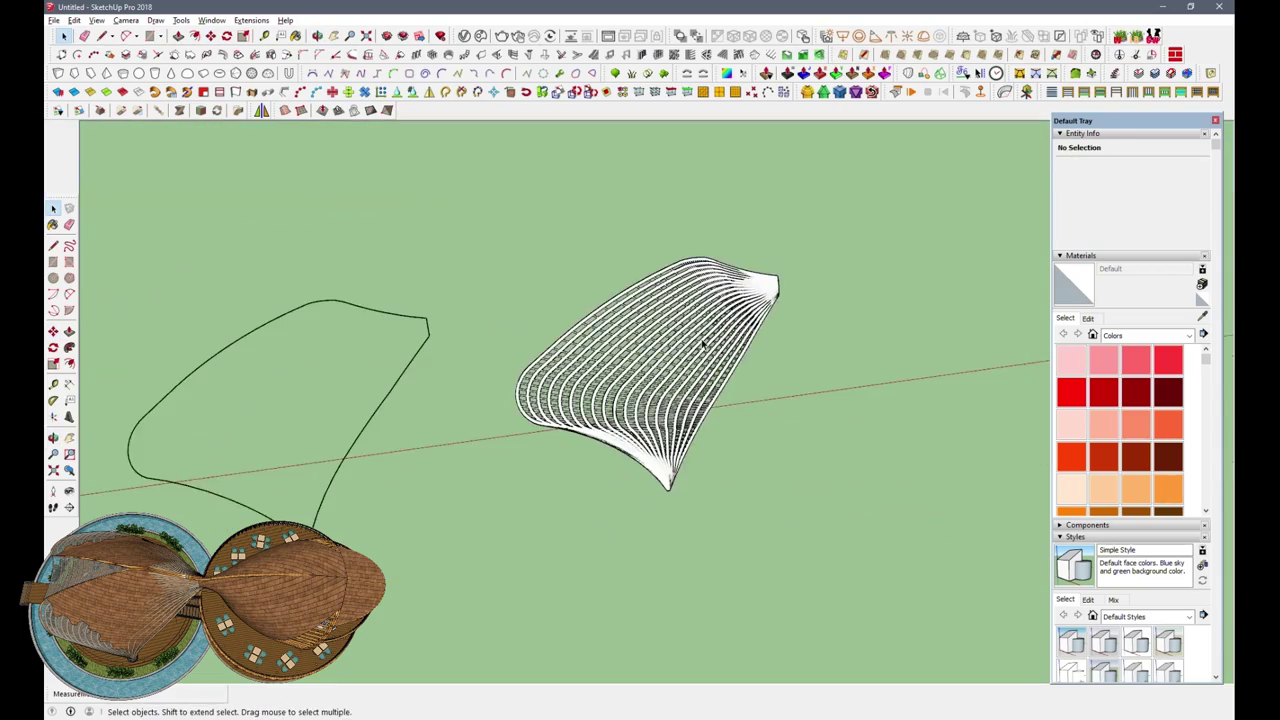
{"action": "left_click", "coordinate": [680, 360]}
{"action": "right_click", "coordinate": [672, 380]}
{"action": "mouse_move", "coordinate": [750, 400]}
{"action": "middle_mouse_down"}
{"action": "mouse_move", "coordinate": [833, 460]}
{"action": "mouse_move", "coordinate": [706, 297]}
{"action": "mouse_move", "coordinate": [949, 374]}
{"action": "mouse_move", "coordinate": [700, 323]}
{"action": "mouse_move", "coordinate": [400, 457]}
{"action": "mouse_move", "coordinate": [531, 480]}
{"action": "mouse_move", "coordinate": [705, 443]}
{"action": "middle_mouse_up"}
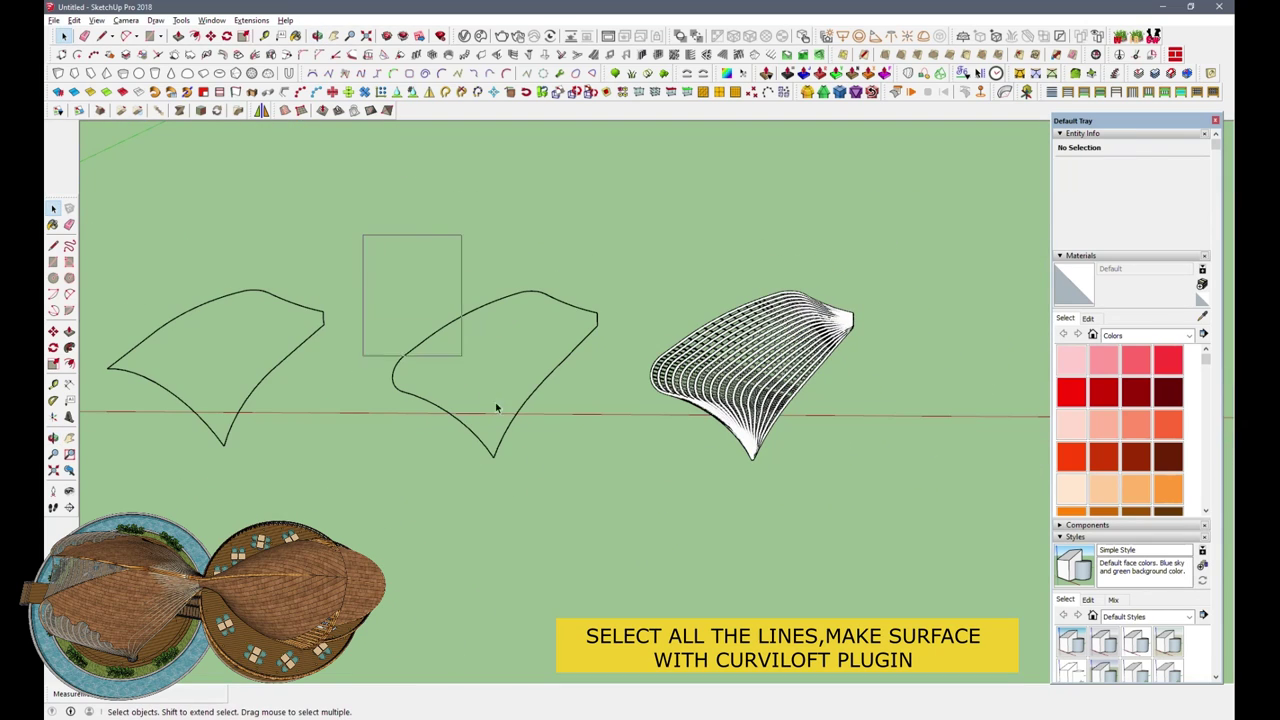
{"action": "left_click_drag", "start_coordinate": [486, 393], "coordinate": [600, 531]}
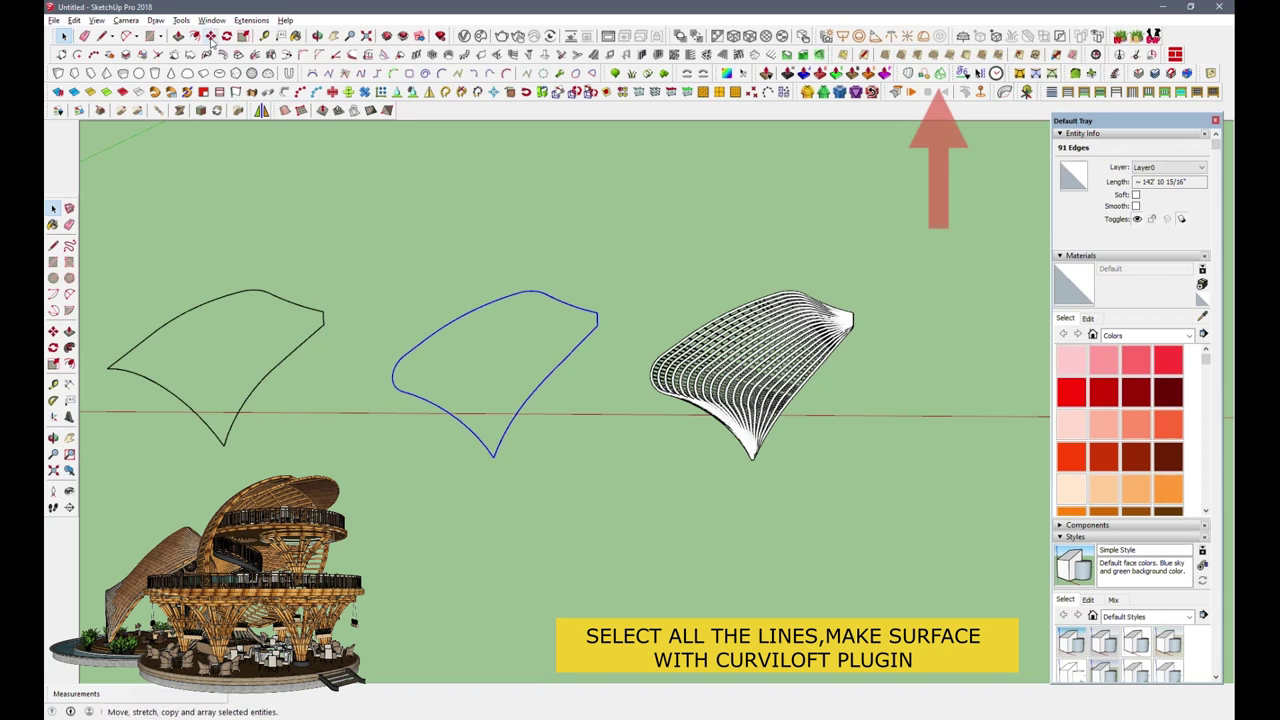
Step: Copy the middle outline curve to the right
{"action": "scroll", "coordinate": [477, 480], "scroll_direction": "down", "scroll_amount": 2}
{"action": "key", "text": "ctrl"}
{"action": "left_click", "coordinate": [472, 491]}
{"action": "left_click", "coordinate": [822, 492]}
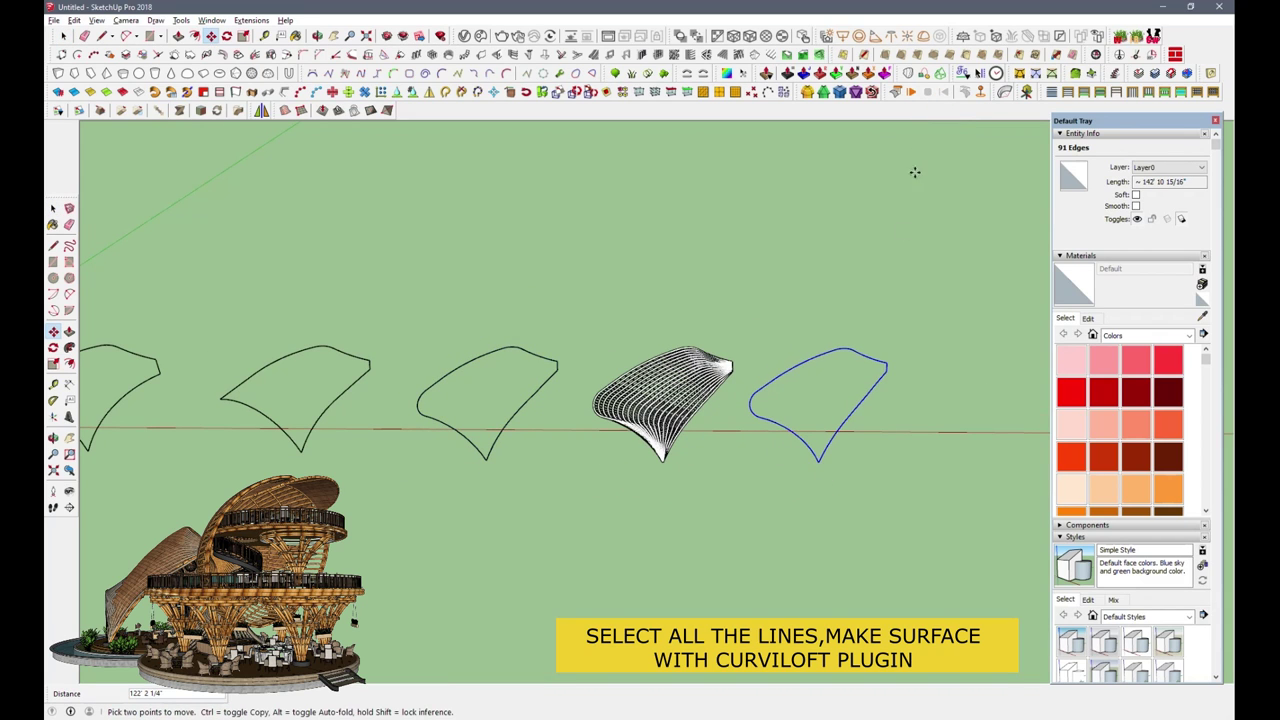
Step: Skin the copied curve with Curviloft into a solid surface
{"action": "left_click", "coordinate": [947, 79]}
{"action": "scroll", "coordinate": [873, 397], "scroll_direction": "up", "scroll_amount": 2}
{"action": "key", "text": "Return"}
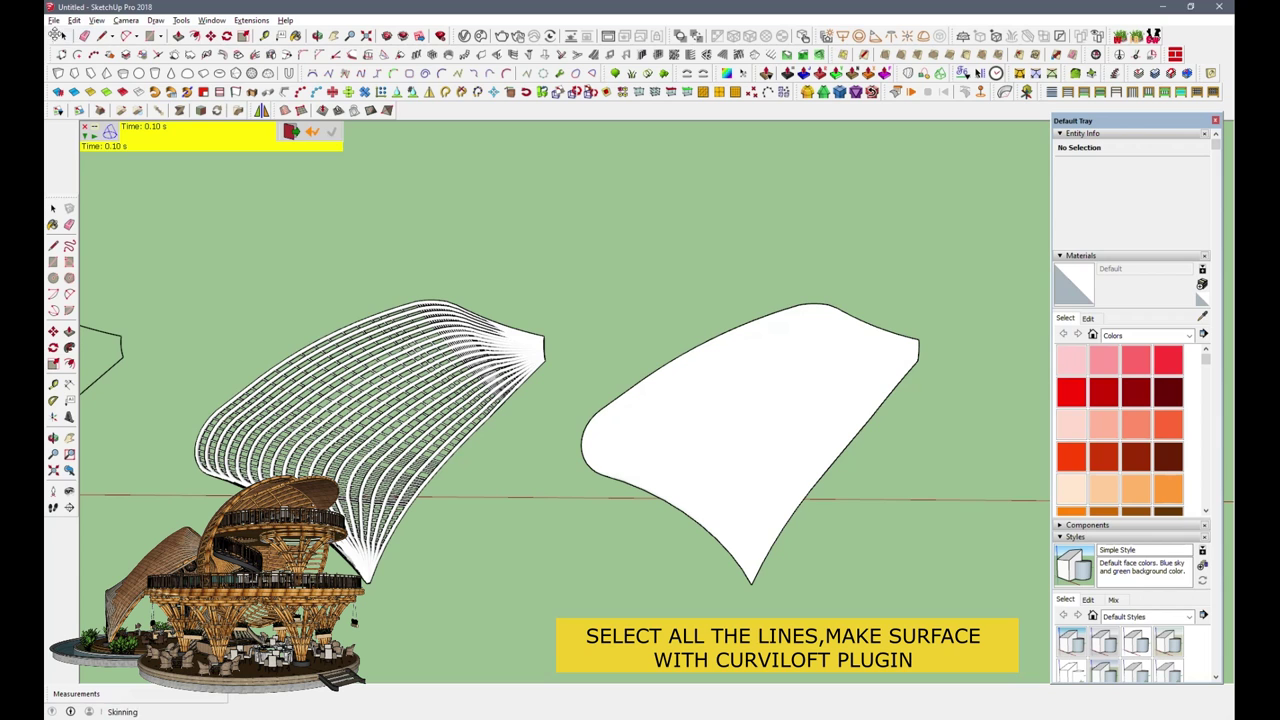
Step: Open the surface group and select its surface face
{"action": "left_click", "coordinate": [64, 37]}
{"action": "double_click", "coordinate": [748, 491]}
{"action": "triple_click", "coordinate": [746, 484]}
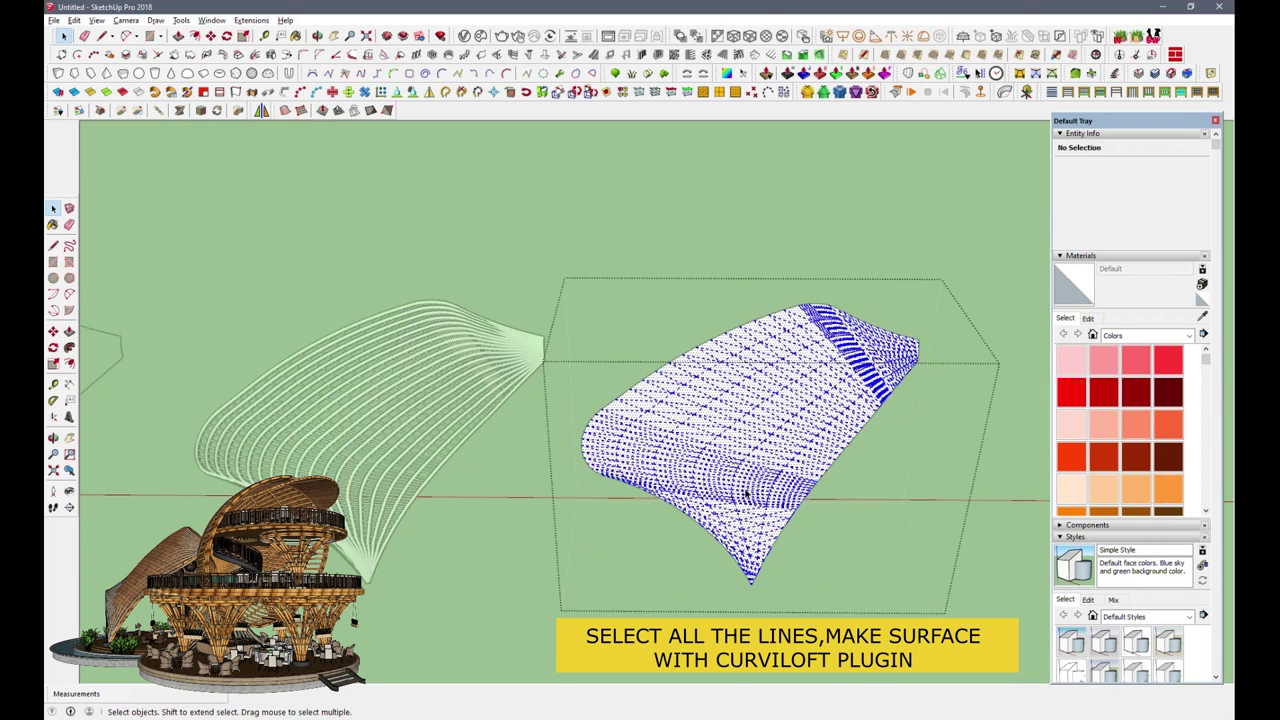
{"action": "left_click", "coordinate": [745, 476]}
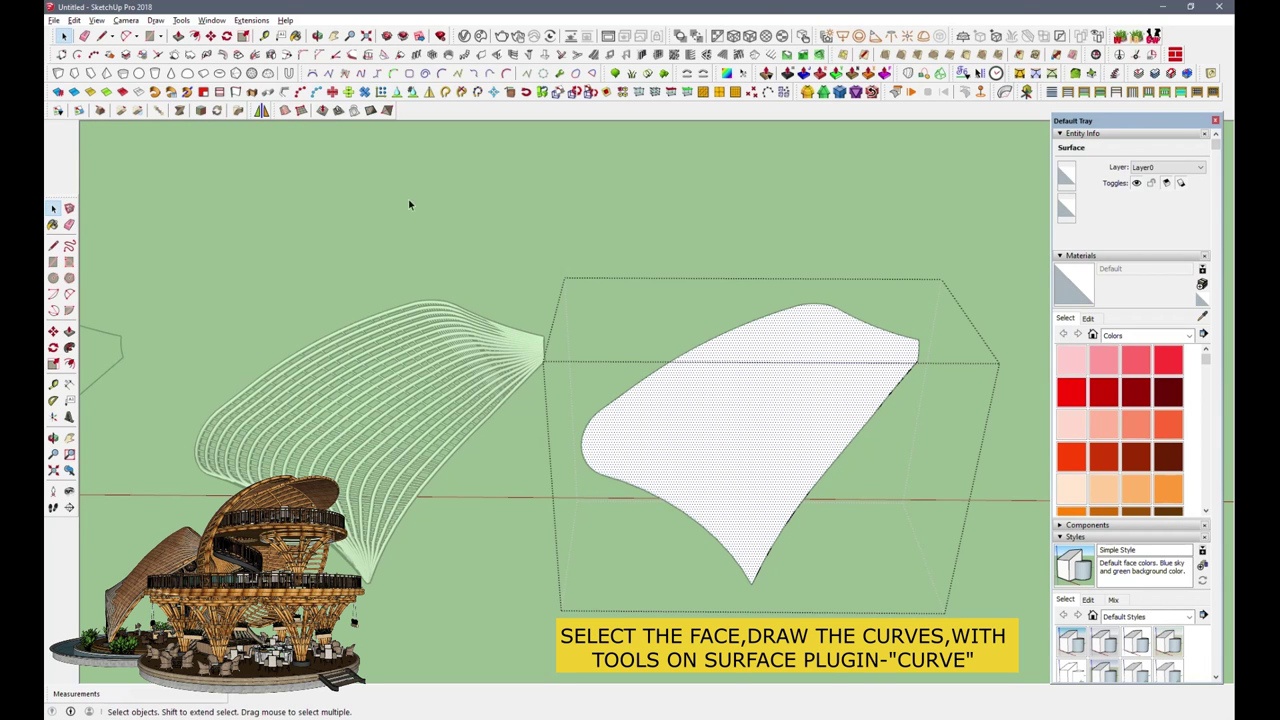
Step: Draw a chain of on-surface arcs starting at the surface's left edge
{"action": "left_click", "coordinate": [962, 72]}
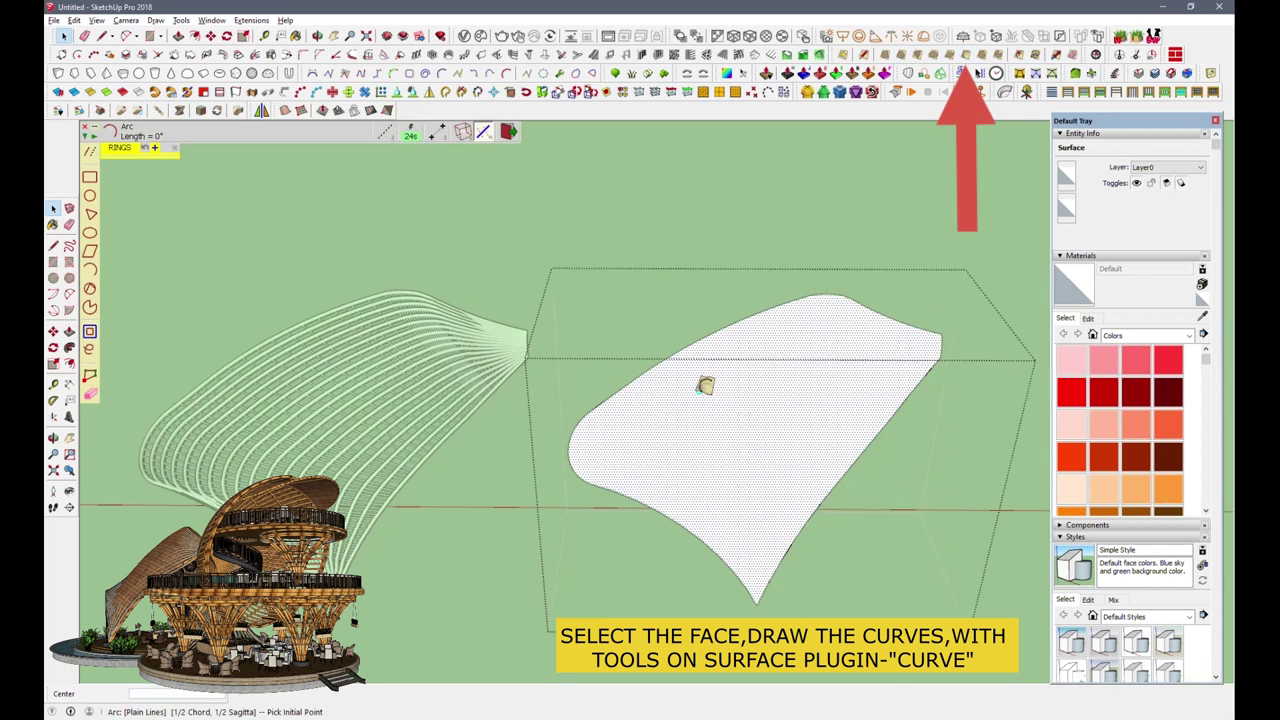
{"action": "scroll", "coordinate": [705, 385], "scroll_direction": "up", "scroll_amount": 1}
{"action": "left_click", "coordinate": [574, 408]}
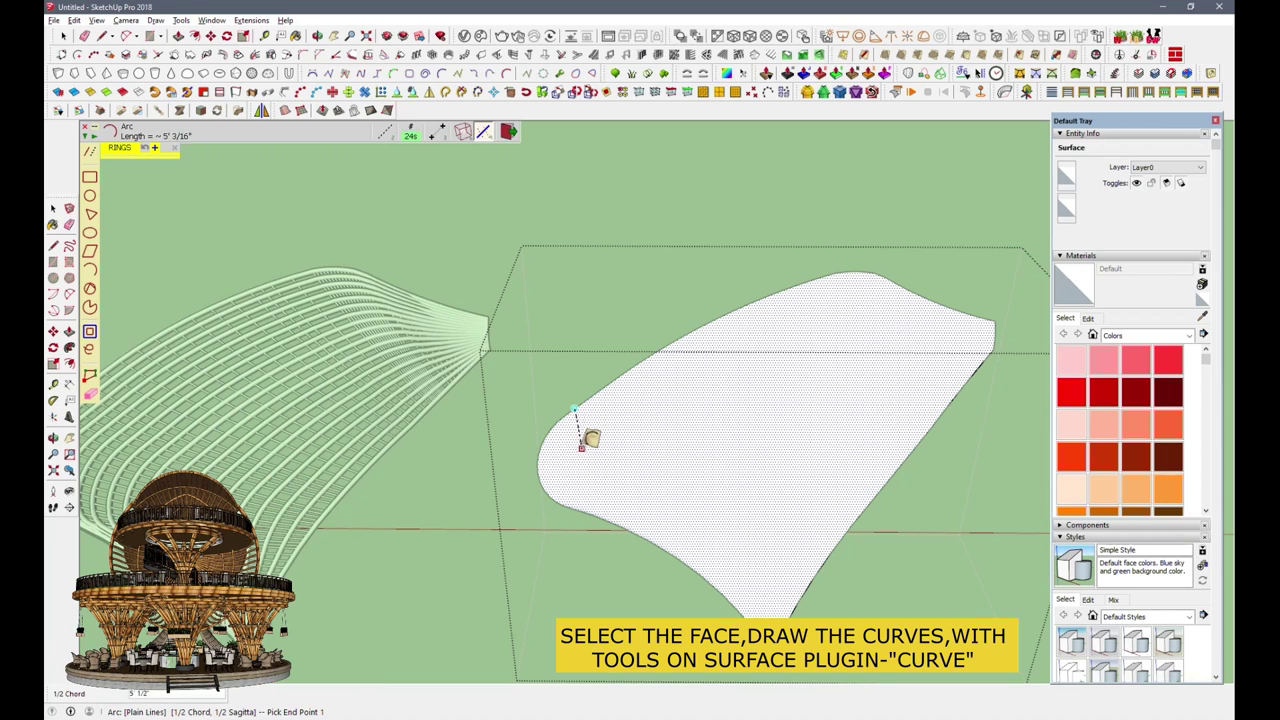
{"action": "scroll", "coordinate": [586, 430], "scroll_direction": "up", "scroll_amount": 1}
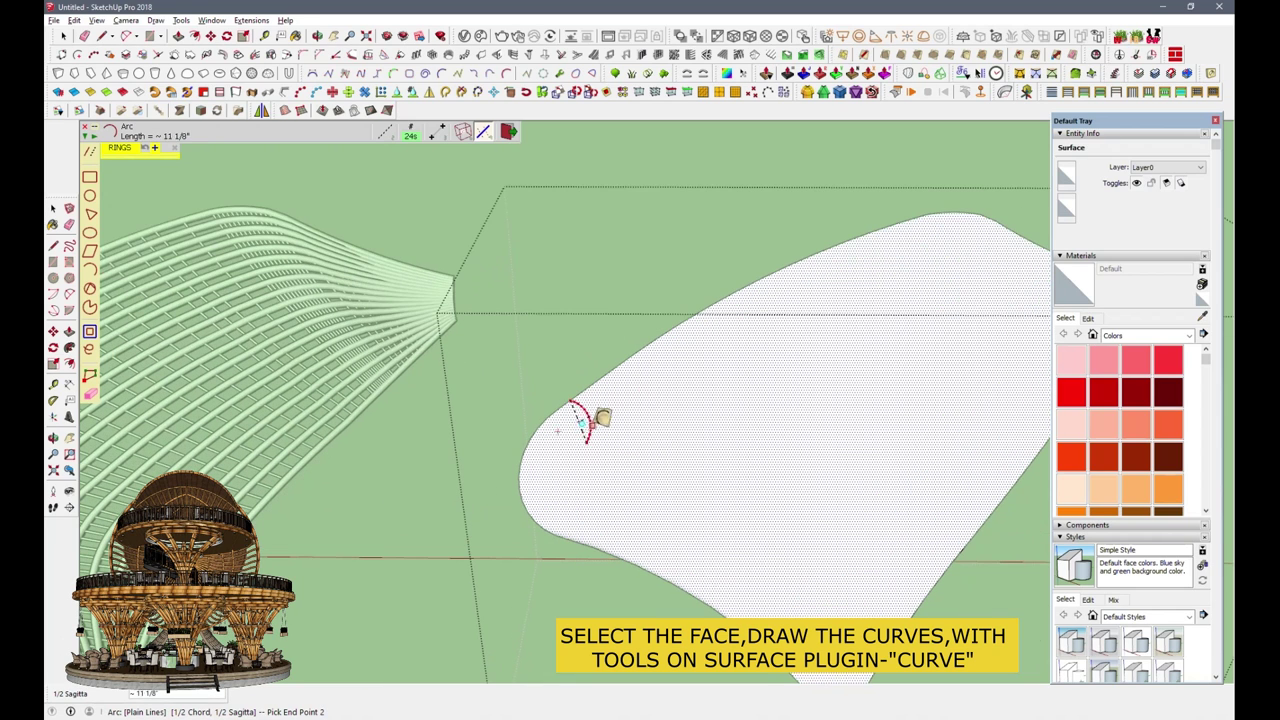
{"action": "left_click", "coordinate": [606, 452]}
{"action": "left_click", "coordinate": [614, 452]}
{"action": "left_click", "coordinate": [663, 447]}
{"action": "left_click", "coordinate": [676, 474]}
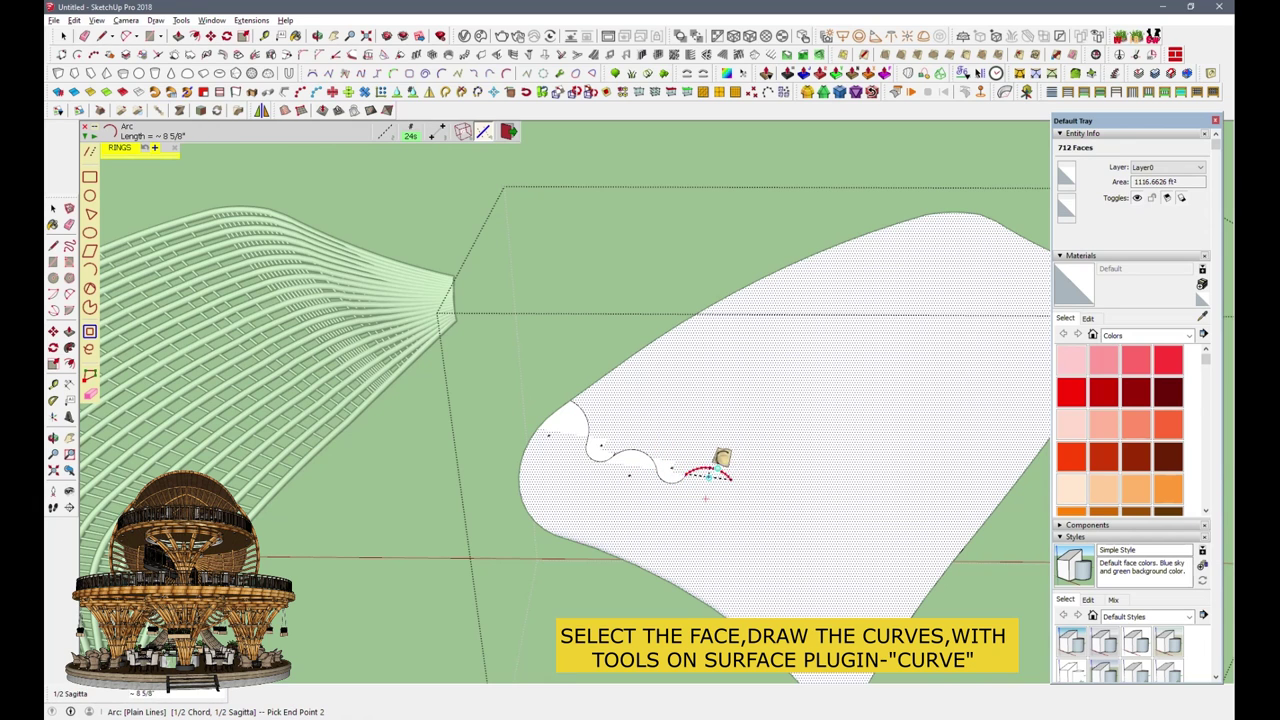
{"action": "scroll", "coordinate": [722, 462], "scroll_direction": "up", "scroll_amount": 2}
{"action": "left_click", "coordinate": [744, 486]}
{"action": "left_click", "coordinate": [780, 524]}
{"action": "left_click", "coordinate": [823, 566]}
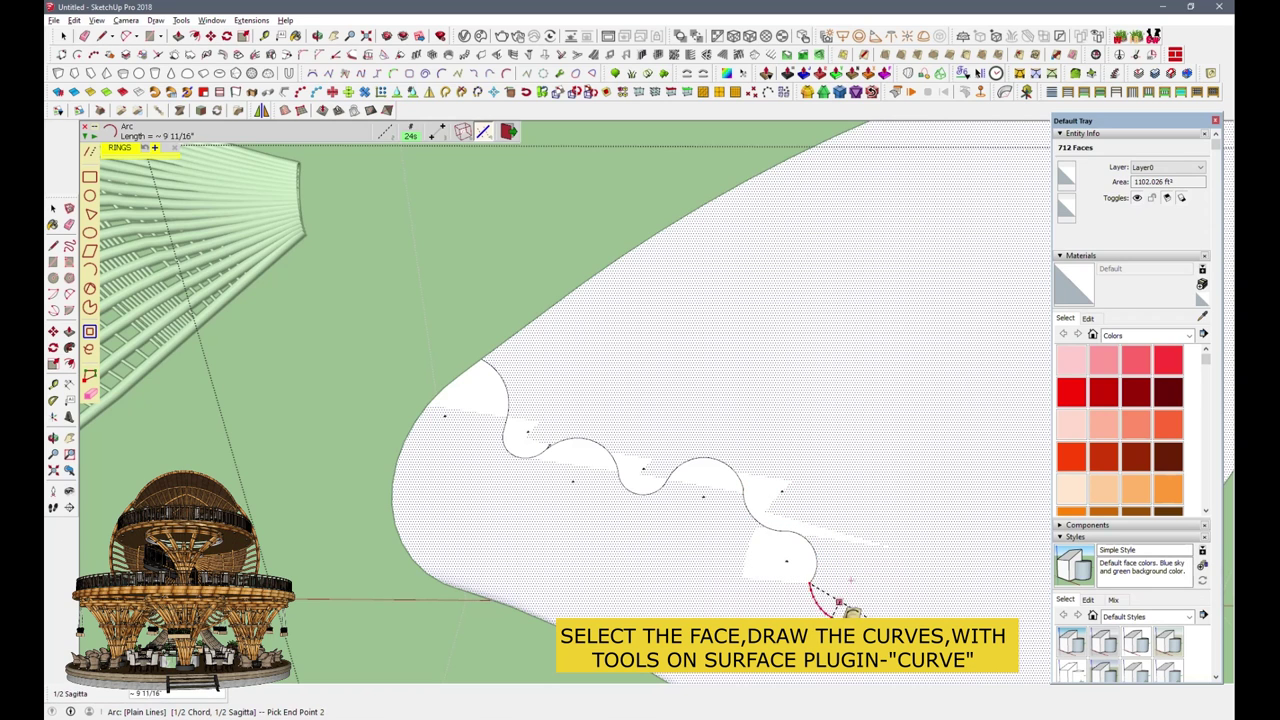
{"action": "left_click", "coordinate": [818, 606]}
Step: Continue the scalloped arc chain down to the surface's bottom tip
{"action": "scroll", "coordinate": [649, 477], "scroll_direction": "down", "scroll_amount": 3}
{"action": "scroll", "coordinate": [690, 470], "scroll_direction": "up", "scroll_amount": 2}
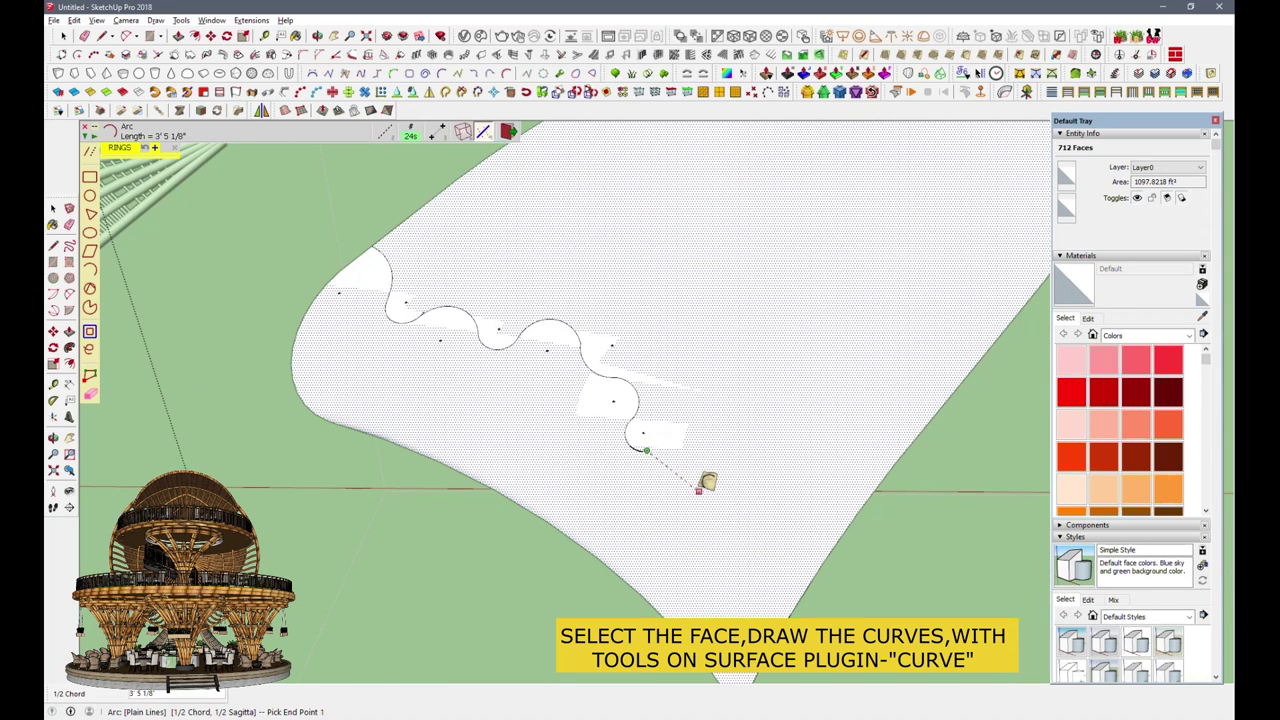
{"action": "left_click", "coordinate": [700, 456]}
{"action": "left_click", "coordinate": [714, 520]}
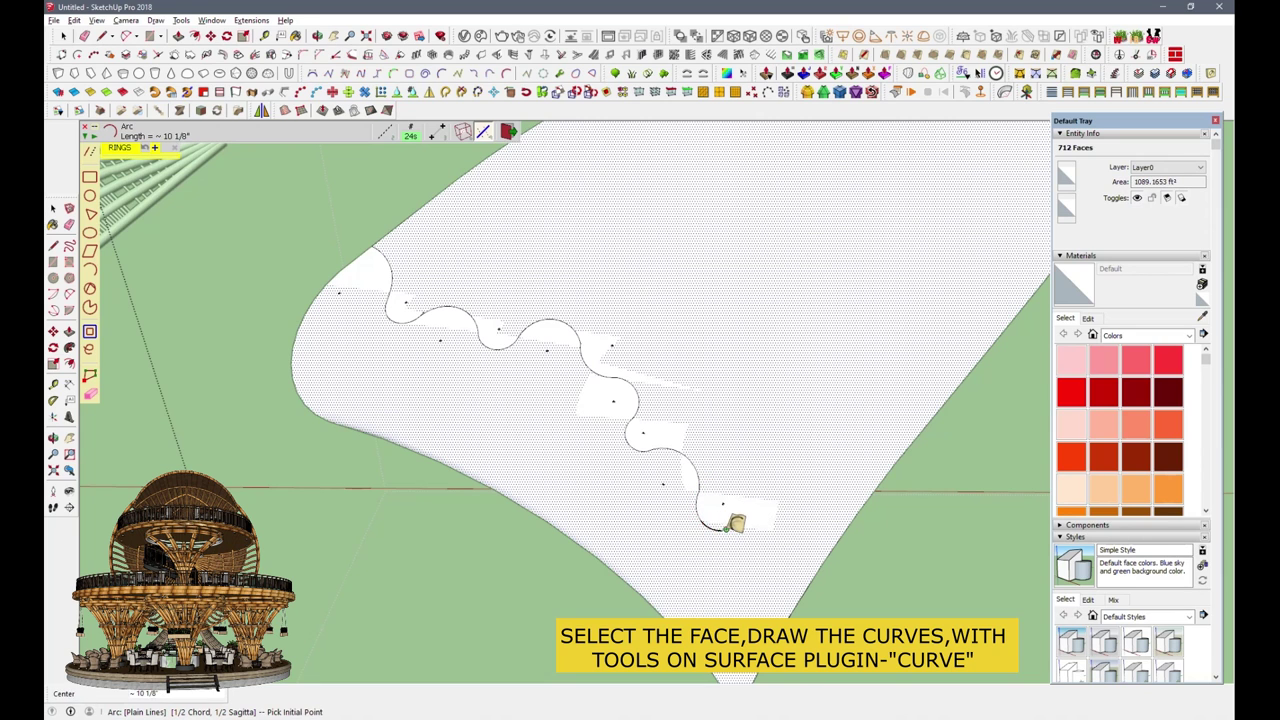
{"action": "left_click", "coordinate": [766, 553]}
{"action": "middle_click_drag", "start_coordinate": [766, 553], "coordinate": [670, 513]}
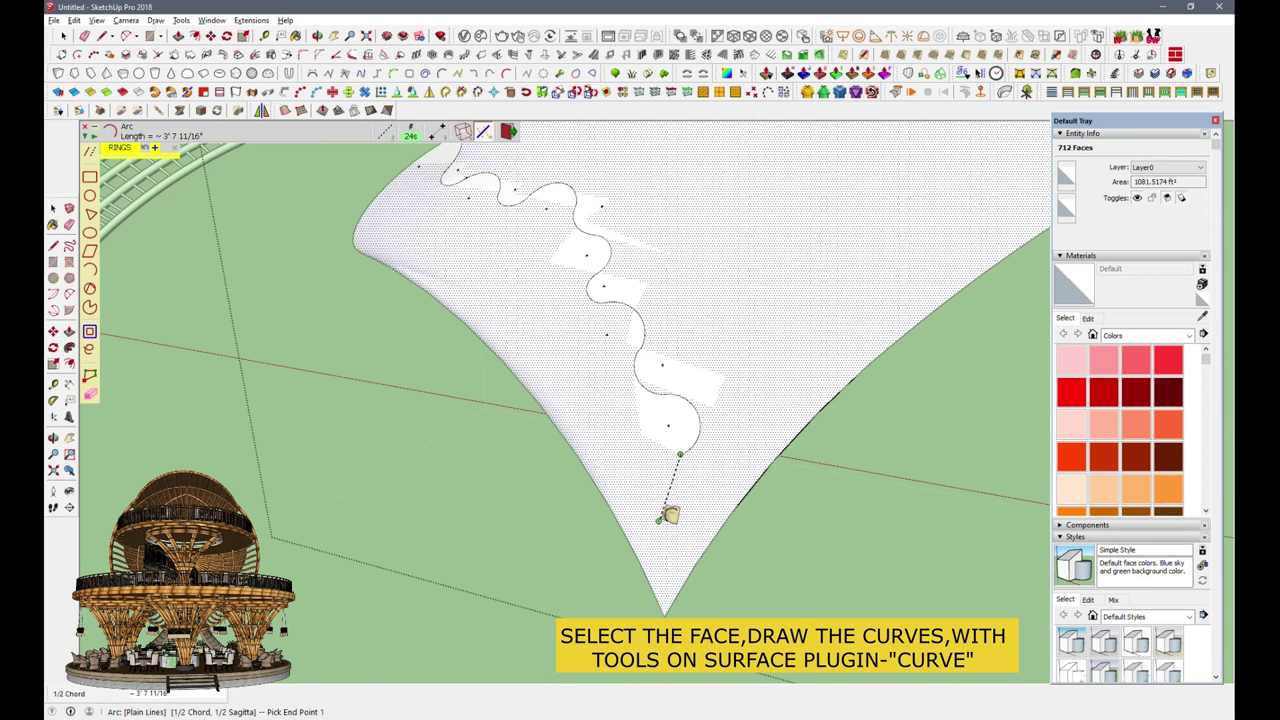
{"action": "left_click", "coordinate": [656, 490]}
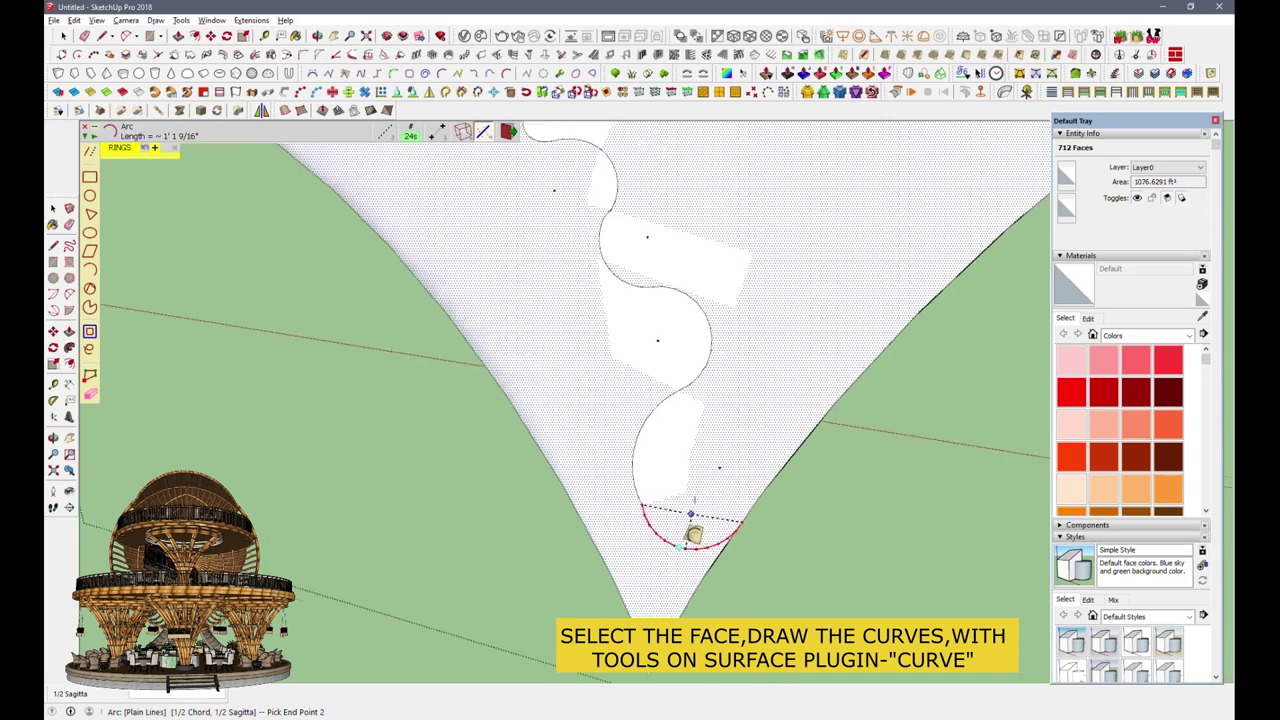
{"action": "scroll", "coordinate": [703, 527], "scroll_direction": "down", "scroll_amount": 5}
Step: Check the split face left of the arcs, then close the surface group
{"action": "left_click", "coordinate": [61, 37]}
{"action": "left_click", "coordinate": [61, 37]}
{"action": "left_click", "coordinate": [630, 430]}
{"action": "middle_click_drag", "start_coordinate": [700, 430], "coordinate": [630, 400]}
{"action": "scroll", "coordinate": [700, 390], "scroll_direction": "up", "scroll_amount": 3}
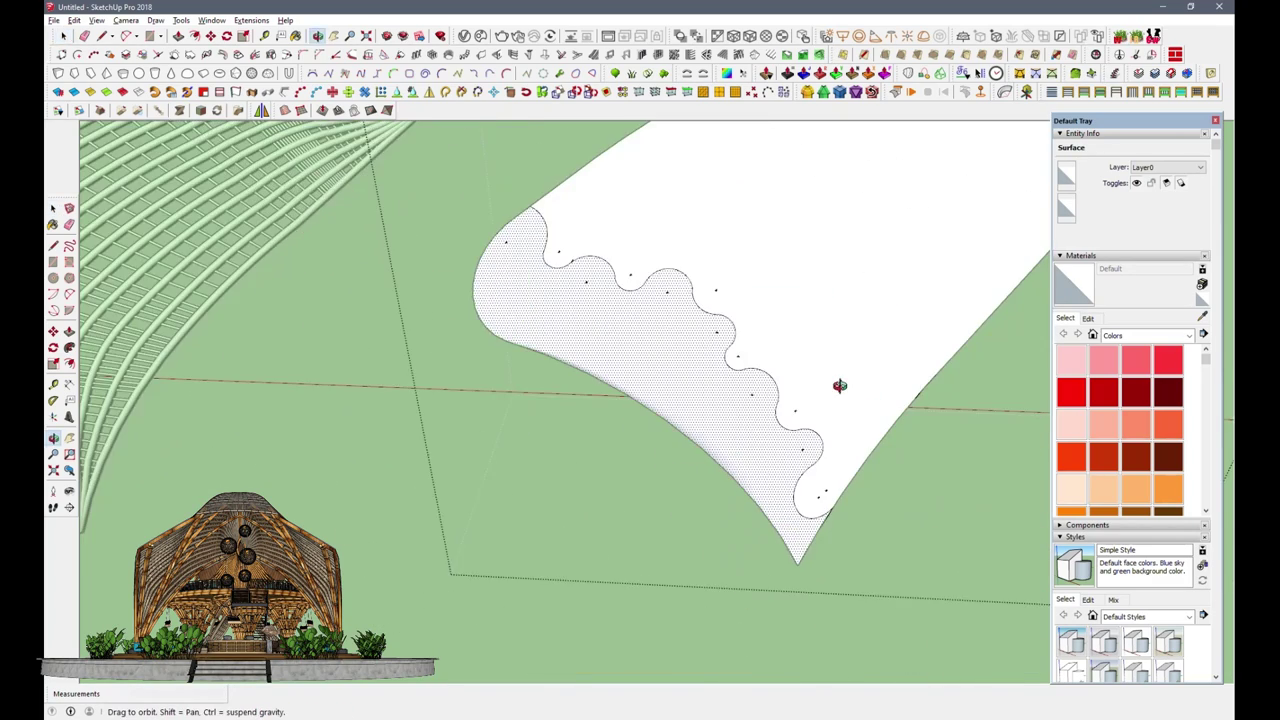
{"action": "scroll", "coordinate": [711, 363], "scroll_direction": "down", "scroll_amount": 3}
{"action": "middle_click_drag", "start_coordinate": [711, 363], "coordinate": [823, 443]}
{"action": "key", "text": "Escape"}
{"action": "key", "text": "Escape"}
Step: Move the surface group from its bottom tip to its new position on the shell
{"action": "left_click", "coordinate": [758, 388]}
{"action": "key", "text": "m"}
{"action": "left_click", "coordinate": [780, 484]}
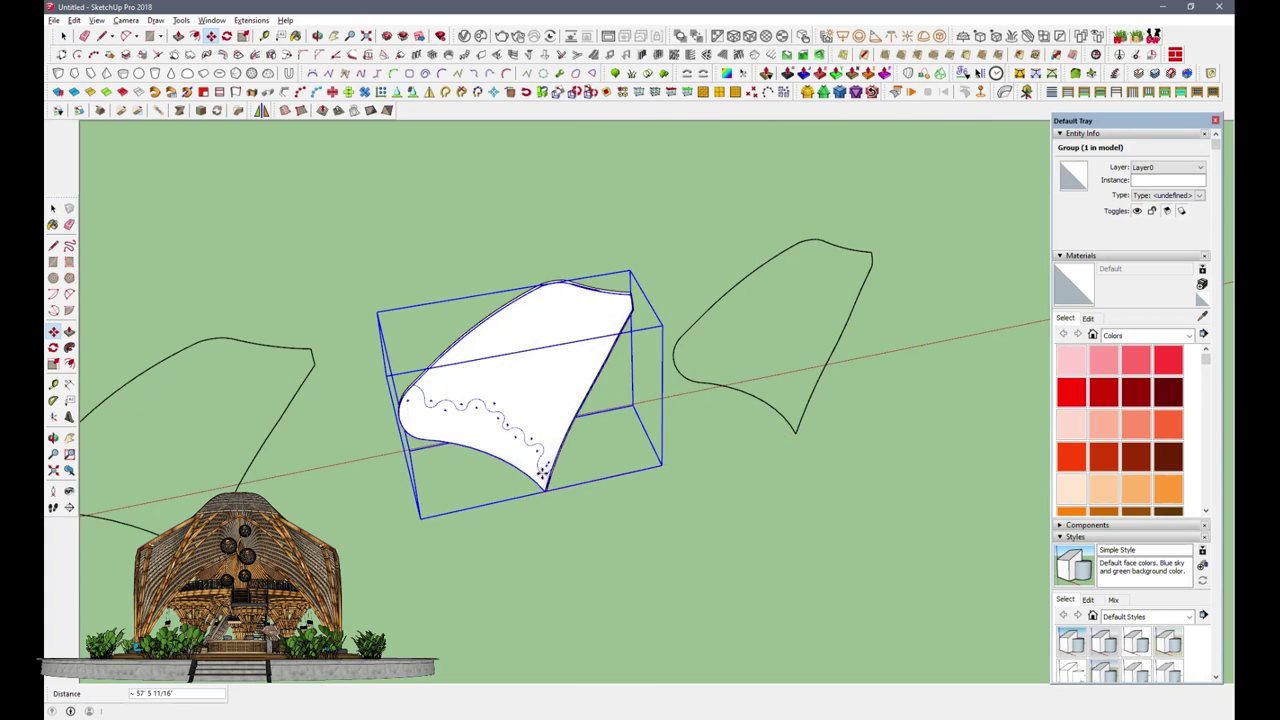
{"action": "scroll", "coordinate": [545, 490], "scroll_direction": "up", "scroll_amount": 2}
{"action": "scroll", "coordinate": [545, 490], "scroll_direction": "up", "scroll_amount": 2}
{"action": "scroll", "coordinate": [541, 487], "scroll_direction": "up", "scroll_amount": 1}
{"action": "scroll", "coordinate": [541, 487], "scroll_direction": "down", "scroll_amount": 3}
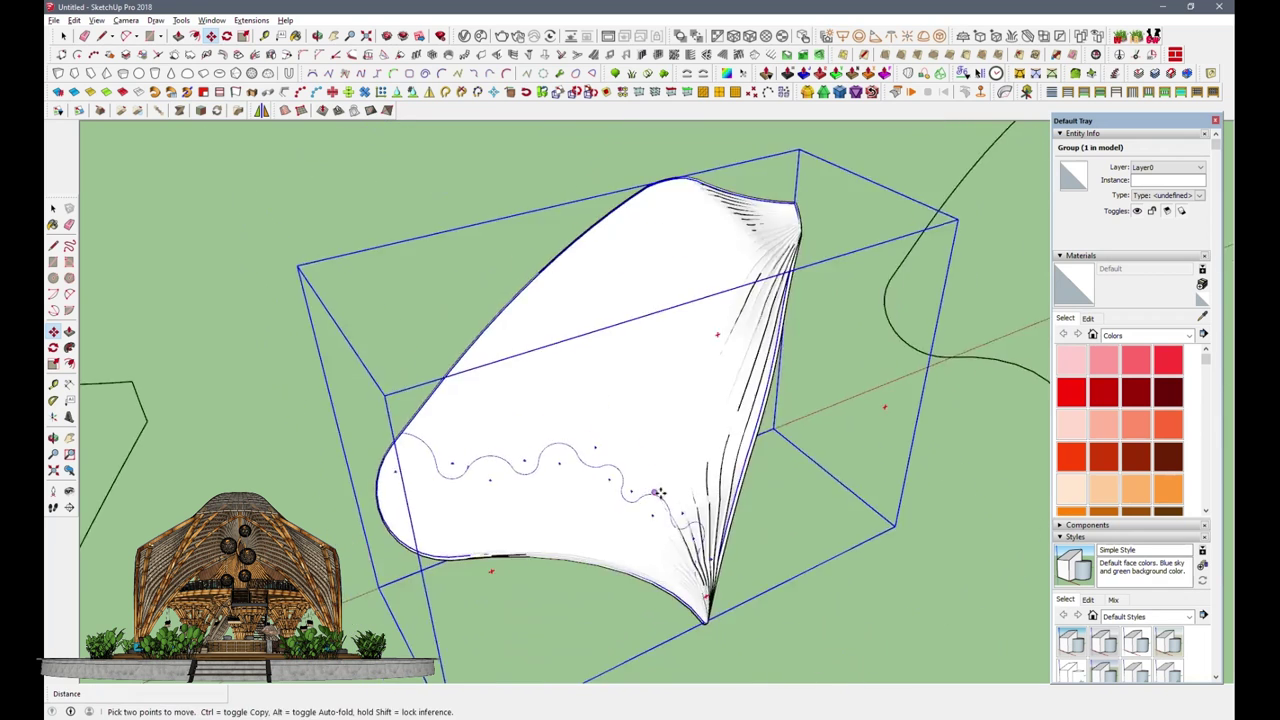
{"action": "scroll", "coordinate": [600, 480], "scroll_direction": "down", "scroll_amount": 2}
{"action": "left_click", "coordinate": [563, 460]}
{"action": "key", "text": "space"}
Step: Paint the scalloped surface inside the group with Glass and Mirrors' Translucent Glass Gray
{"action": "double_click", "coordinate": [563, 460]}
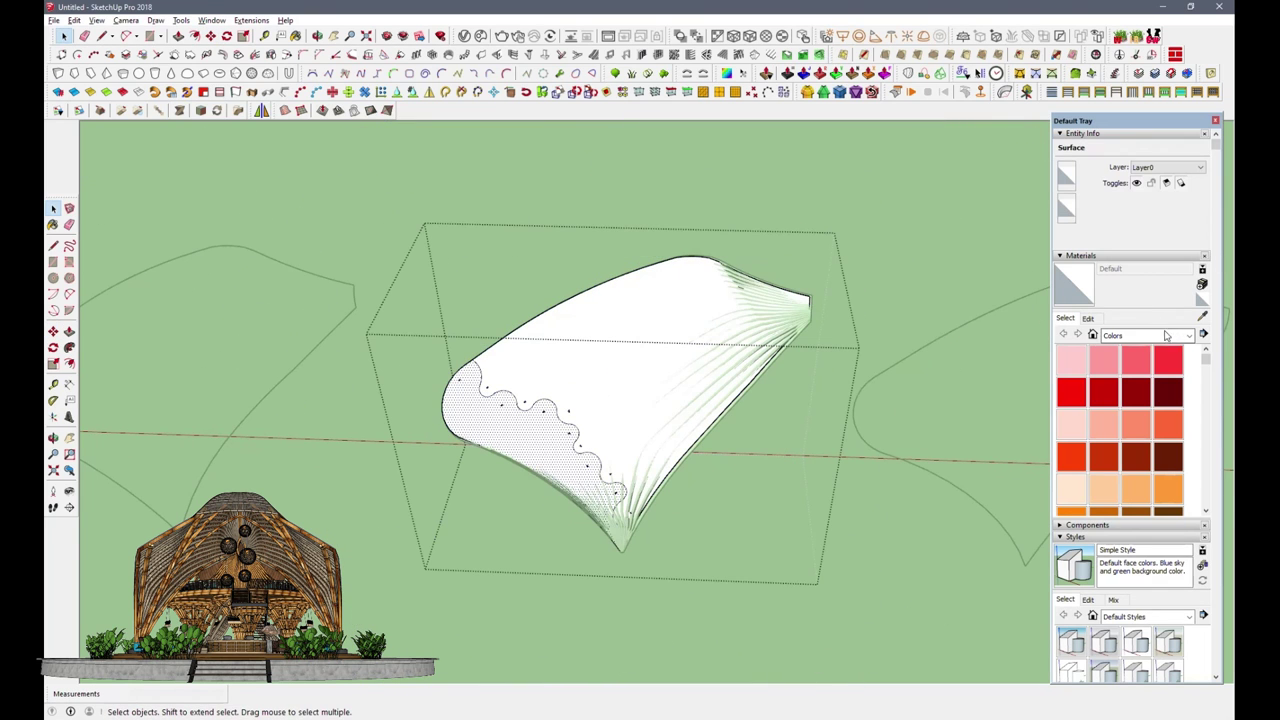
{"action": "left_click", "coordinate": [1147, 335]}
{"action": "left_click", "coordinate": [1130, 409]}
{"action": "left_click", "coordinate": [1071, 358]}
{"action": "scroll", "coordinate": [515, 435], "scroll_direction": "up", "scroll_amount": 2}
{"action": "left_click", "coordinate": [515, 435]}
{"action": "key", "text": "space"}
{"action": "left_click", "coordinate": [457, 240]}
{"action": "mouse_move", "coordinate": [457, 240]}
{"action": "middle_mouse_down"}
{"action": "mouse_move", "coordinate": [600, 343]}
{"action": "mouse_move", "coordinate": [857, 220]}
{"action": "mouse_move", "coordinate": [754, 380]}
{"action": "middle_mouse_up"}
{"action": "left_click", "coordinate": [728, 384]}
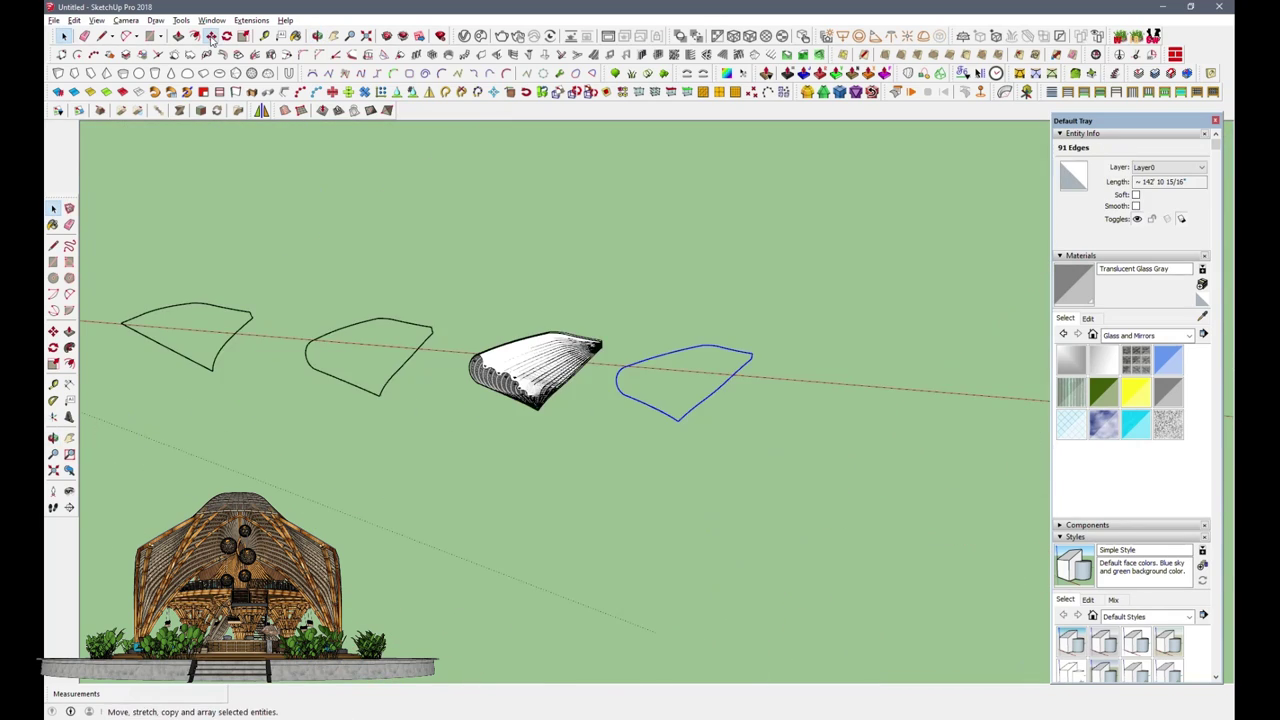
Step: Copy the blue profile curve to a new position
{"action": "key", "text": "ctrl"}
{"action": "left_click", "coordinate": [566, 453]}
{"action": "left_click", "coordinate": [722, 466]}
{"action": "mouse_move", "coordinate": [722, 466]}
{"action": "middle_mouse_down"}
{"action": "mouse_move", "coordinate": [808, 371]}
{"action": "mouse_move", "coordinate": [711, 480]}
{"action": "middle_mouse_up"}
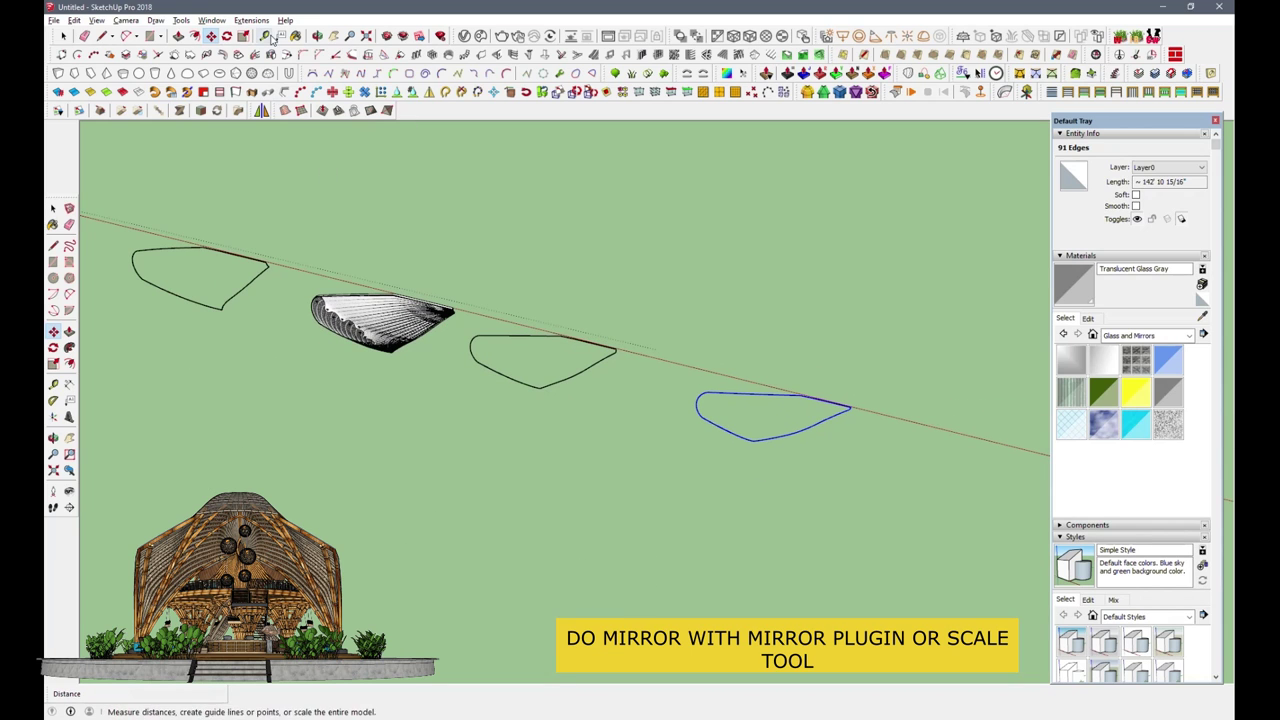
{"action": "scroll", "coordinate": [853, 397], "scroll_direction": "up", "scroll_amount": 2}
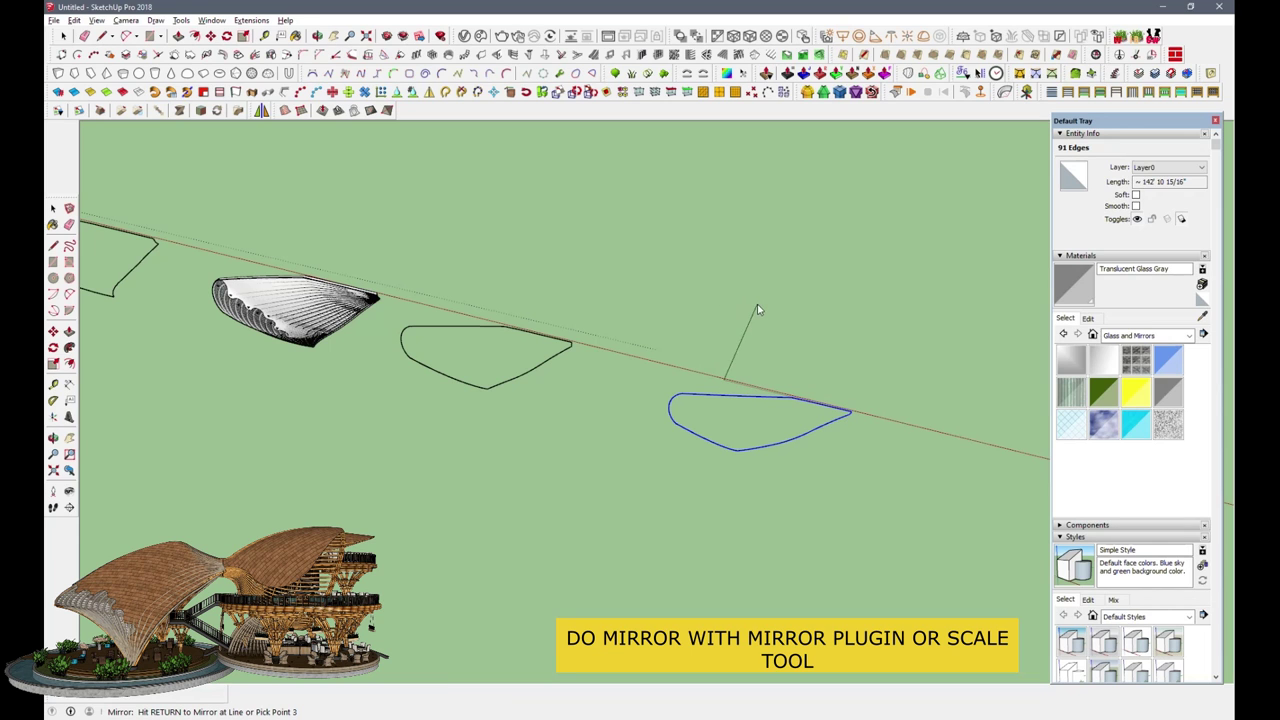
Step: Mirror the copied curve with the Mirror plugin so the pair meets at a tip
{"action": "mouse_move", "coordinate": [730, 318]}
{"action": "middle_mouse_down"}
{"action": "mouse_move", "coordinate": [737, 166]}
{"action": "mouse_move", "coordinate": [689, 512]}
{"action": "mouse_move", "coordinate": [786, 394]}
{"action": "middle_mouse_up"}
{"action": "left_click", "coordinate": [729, 243]}
{"action": "scroll", "coordinate": [595, 445], "scroll_direction": "up", "scroll_amount": 2}
{"action": "mouse_move", "coordinate": [595, 445]}
{"action": "middle_mouse_down"}
{"action": "mouse_move", "coordinate": [742, 272]}
{"action": "mouse_move", "coordinate": [894, 149]}
{"action": "mouse_move", "coordinate": [903, 157]}
{"action": "mouse_move", "coordinate": [923, 246]}
{"action": "mouse_move", "coordinate": [857, 327]}
{"action": "mouse_move", "coordinate": [520, 280]}
{"action": "mouse_move", "coordinate": [386, 277]}
{"action": "middle_mouse_up"}
Step: Draw a 2-Point Arc linking the two open curve ends with a suitable bulge
{"action": "left_click", "coordinate": [127, 35]}
{"action": "scroll", "coordinate": [556, 414], "scroll_direction": "up", "scroll_amount": 1}
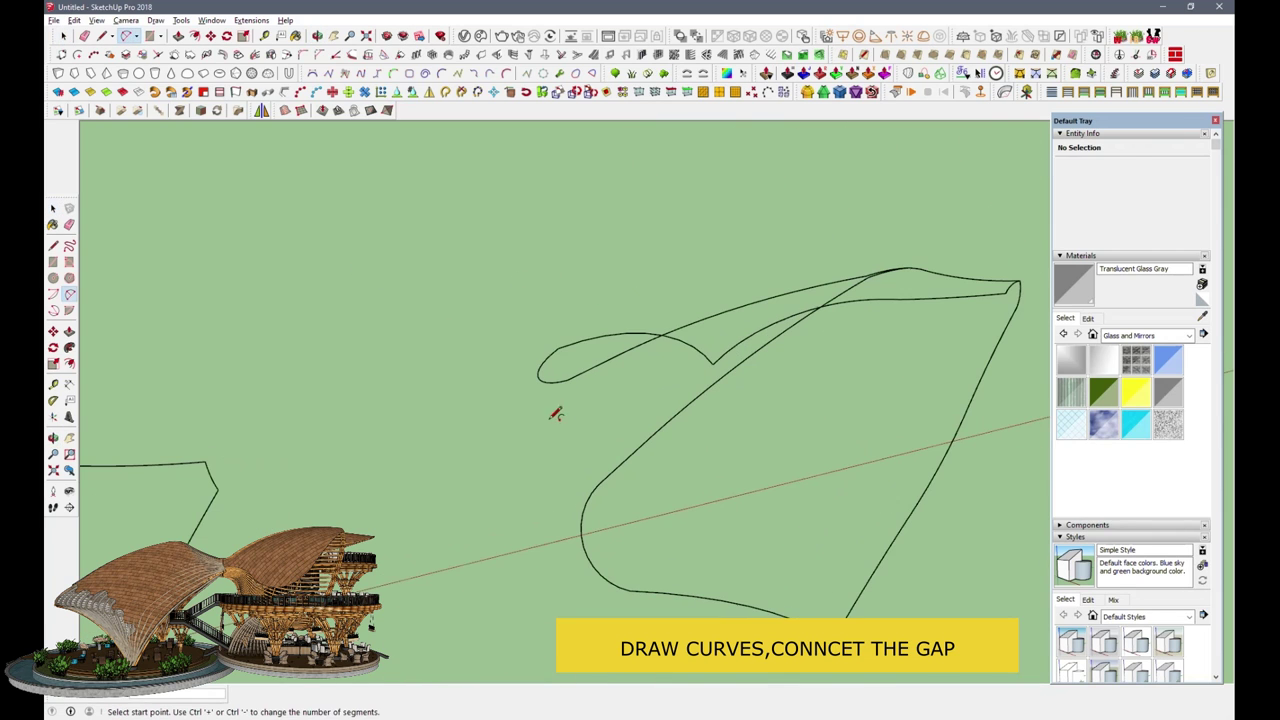
{"action": "left_click", "coordinate": [567, 379]}
{"action": "left_click", "coordinate": [597, 484]}
{"action": "mouse_move", "coordinate": [607, 417]}
{"action": "middle_mouse_down"}
{"action": "mouse_move", "coordinate": [591, 380]}
{"action": "mouse_move", "coordinate": [597, 206]}
{"action": "mouse_move", "coordinate": [591, 363]}
{"action": "mouse_move", "coordinate": [605, 313]}
{"action": "middle_mouse_up"}
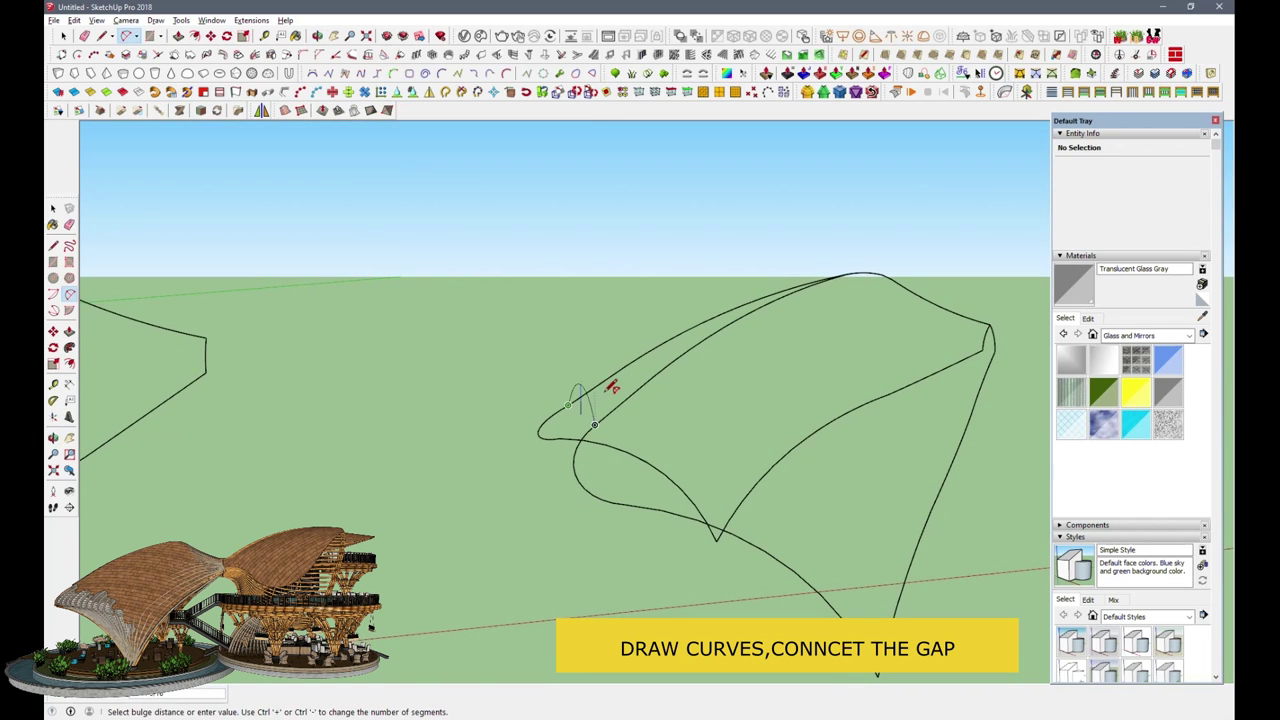
{"action": "scroll", "coordinate": [598, 399], "scroll_direction": "up", "scroll_amount": 1}
{"action": "scroll", "coordinate": [597, 400], "scroll_direction": "up", "scroll_amount": 1}
{"action": "scroll", "coordinate": [596, 401], "scroll_direction": "up", "scroll_amount": 2}
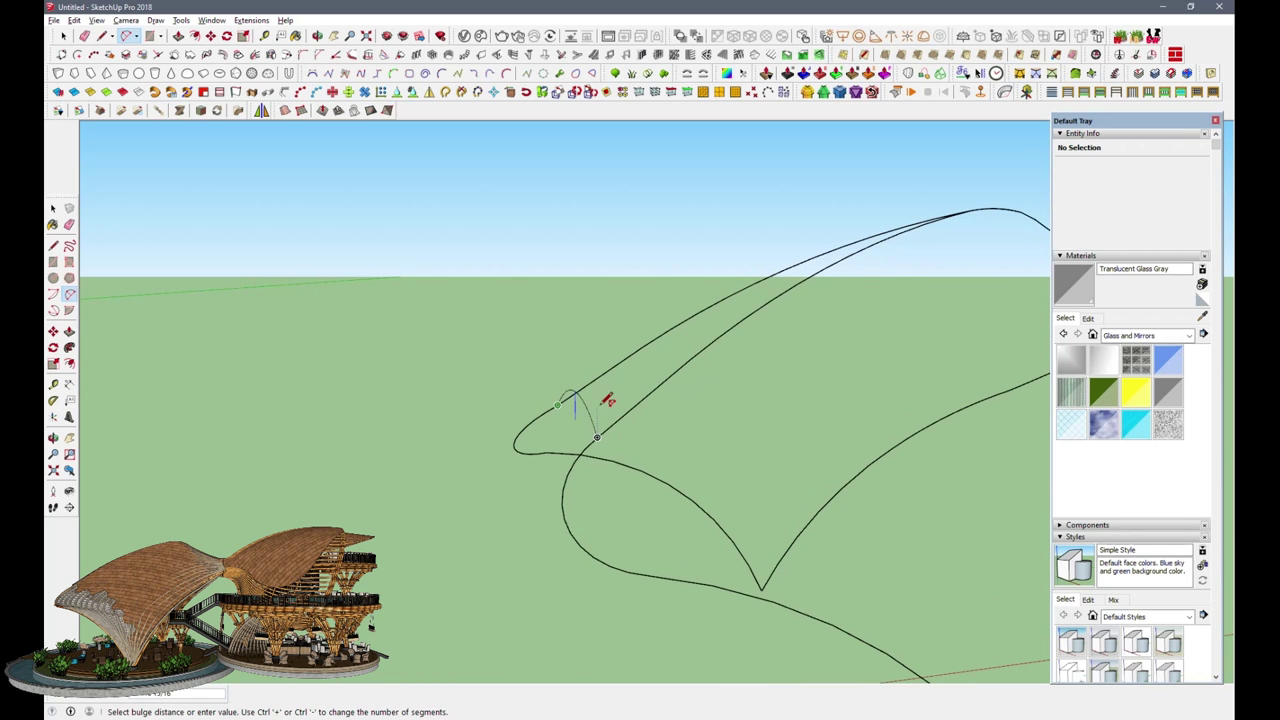
{"action": "middle_click_drag", "start_coordinate": [600, 411], "coordinate": [626, 509]}
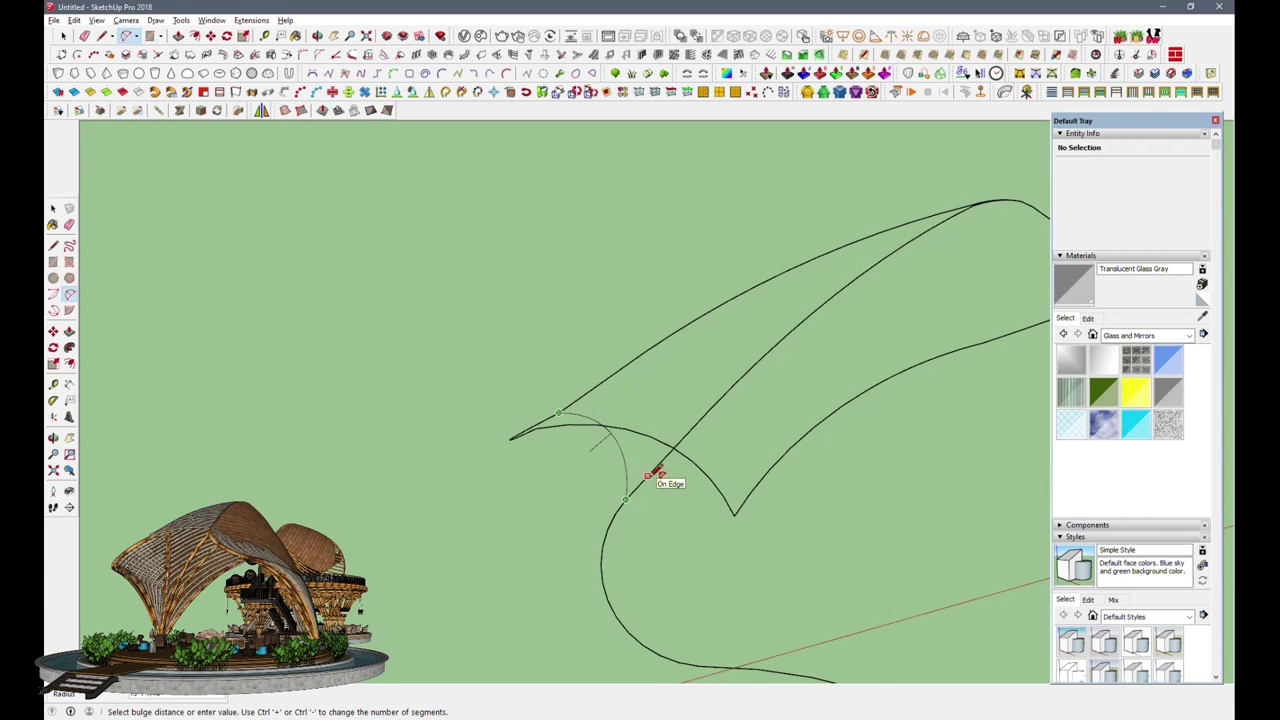
{"action": "mouse_move", "coordinate": [660, 472]}
{"action": "middle_mouse_down"}
{"action": "mouse_move", "coordinate": [531, 274]}
{"action": "mouse_move", "coordinate": [529, 477]}
{"action": "mouse_move", "coordinate": [523, 377]}
{"action": "mouse_move", "coordinate": [497, 503]}
{"action": "mouse_move", "coordinate": [520, 420]}
{"action": "middle_mouse_up"}
Step: Select the joined outline curves
{"action": "key", "text": "space"}
{"action": "middle_click_drag", "start_coordinate": [640, 363], "coordinate": [643, 482]}
{"action": "key", "text": "space"}
{"action": "scroll", "coordinate": [845, 357], "scroll_direction": "up", "scroll_amount": 2}
{"action": "left_click", "coordinate": [845, 357]}
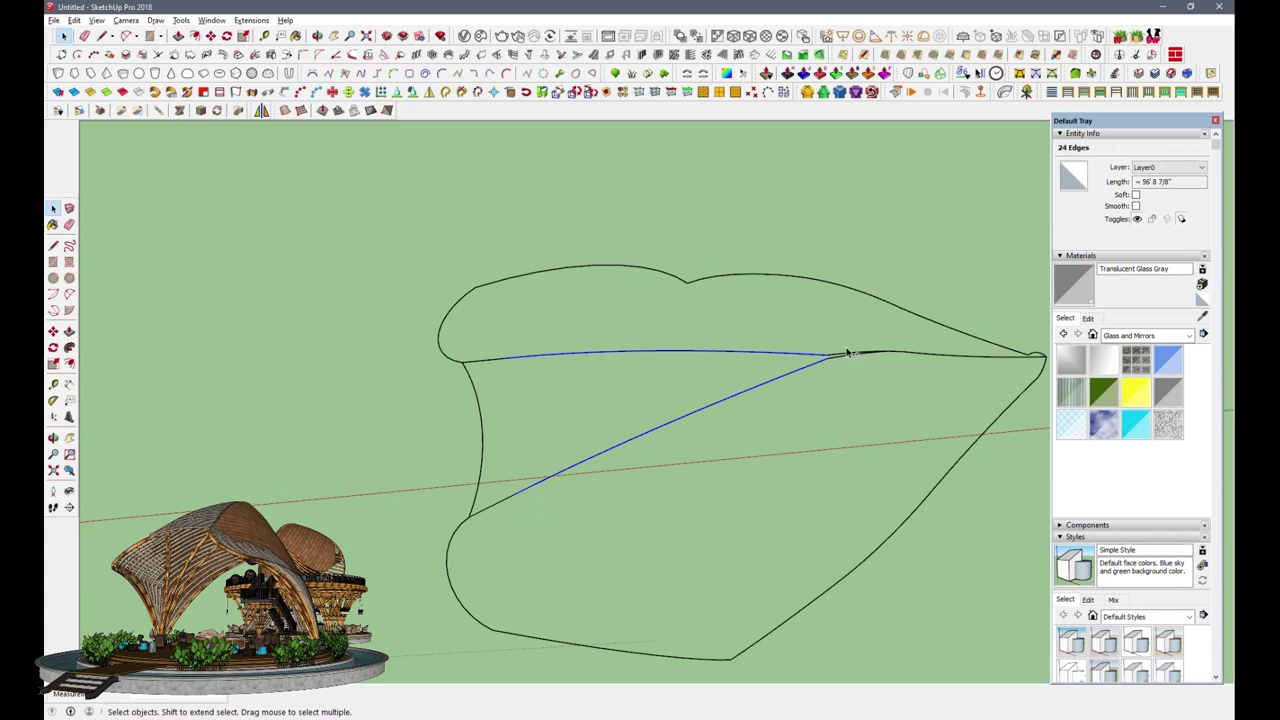
{"action": "scroll", "coordinate": [845, 357], "scroll_direction": "up", "scroll_amount": 2}
{"action": "left_click", "coordinate": [853, 363], "text": "shift"}
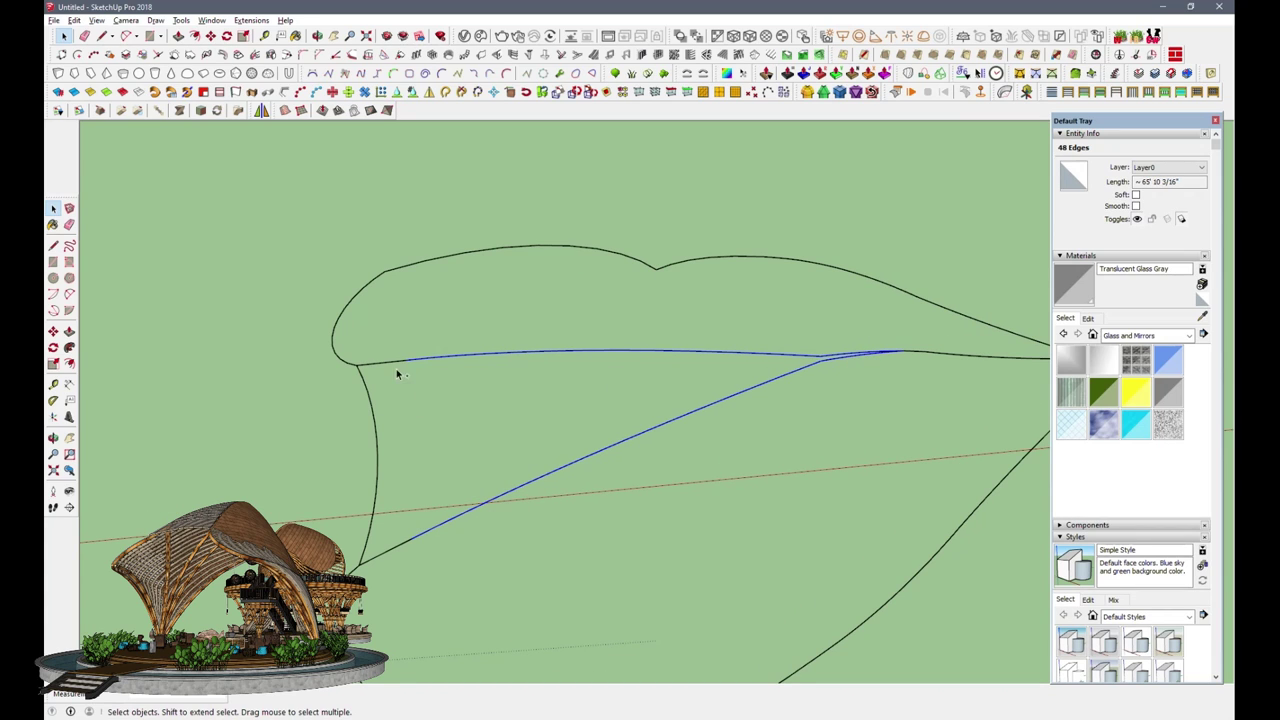
{"action": "left_click", "coordinate": [393, 557], "text": "shift"}
{"action": "mouse_move", "coordinate": [400, 556]}
{"action": "middle_mouse_down"}
{"action": "mouse_move", "coordinate": [606, 520]}
{"action": "mouse_move", "coordinate": [760, 330]}
{"action": "middle_mouse_up"}
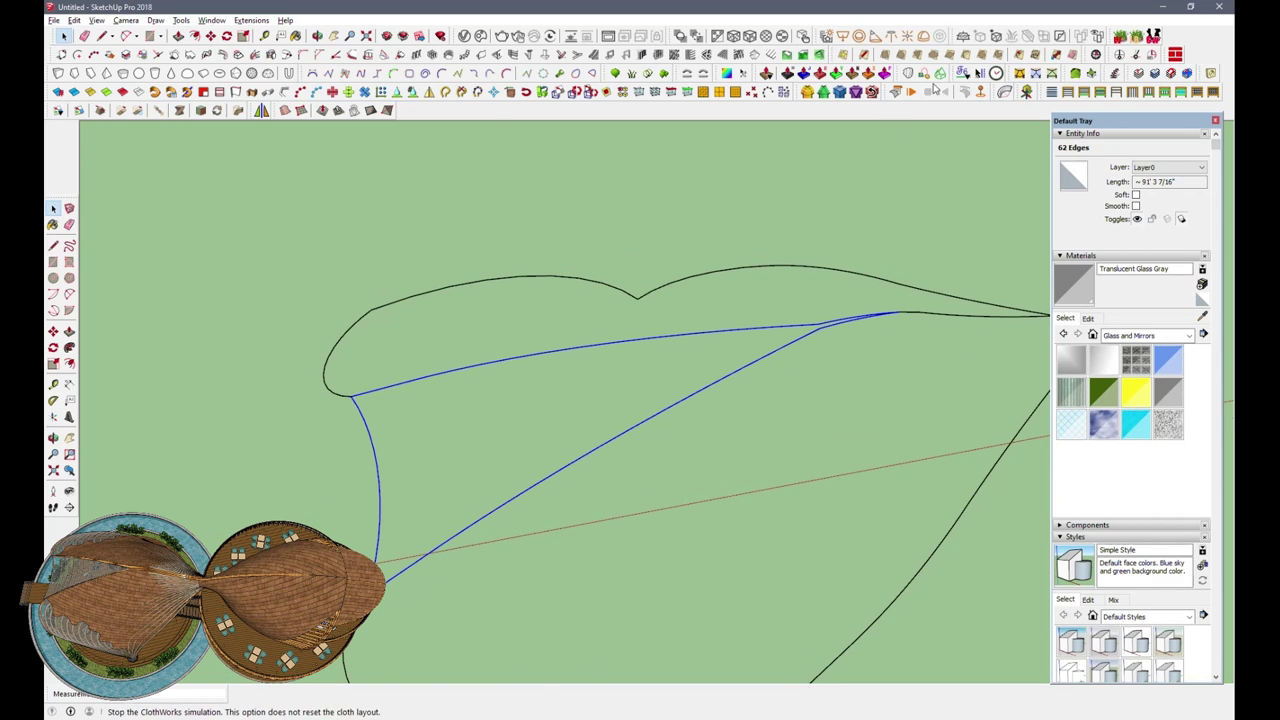
{"action": "left_click", "coordinate": [978, 73]}
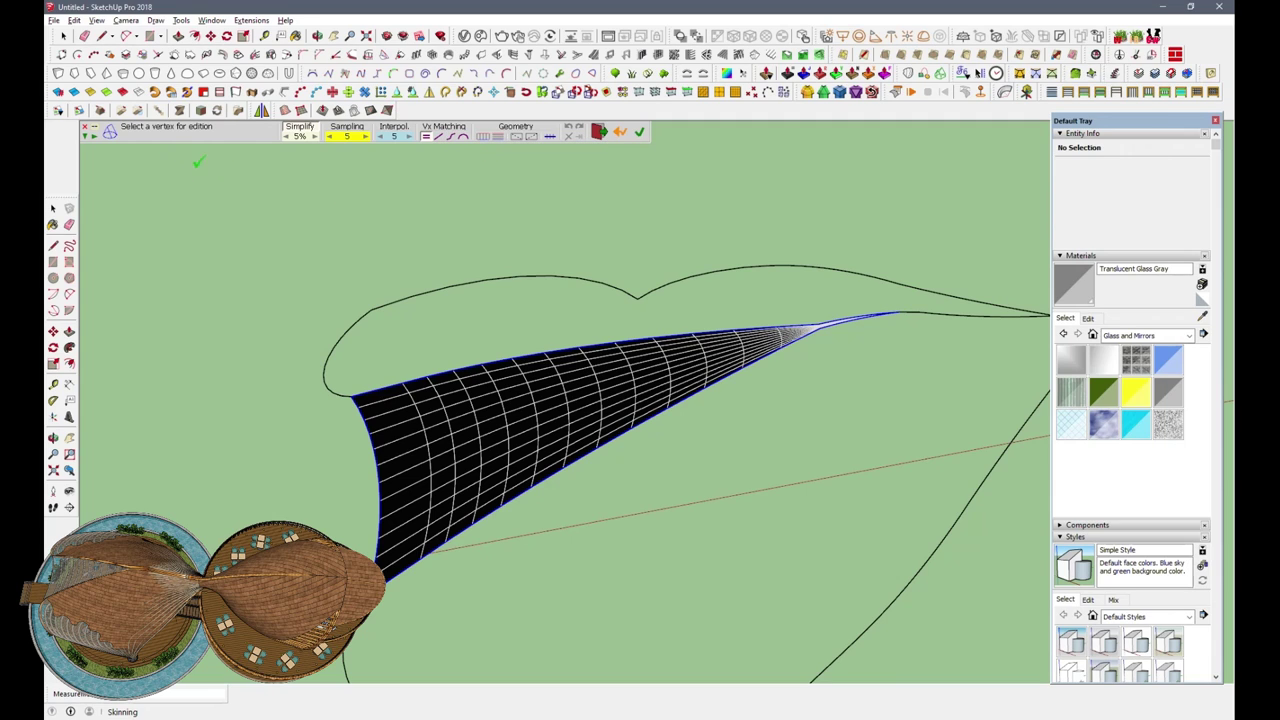
{"action": "left_click", "coordinate": [598, 131]}
{"action": "scroll", "coordinate": [591, 401], "scroll_direction": "down", "scroll_amount": 3}
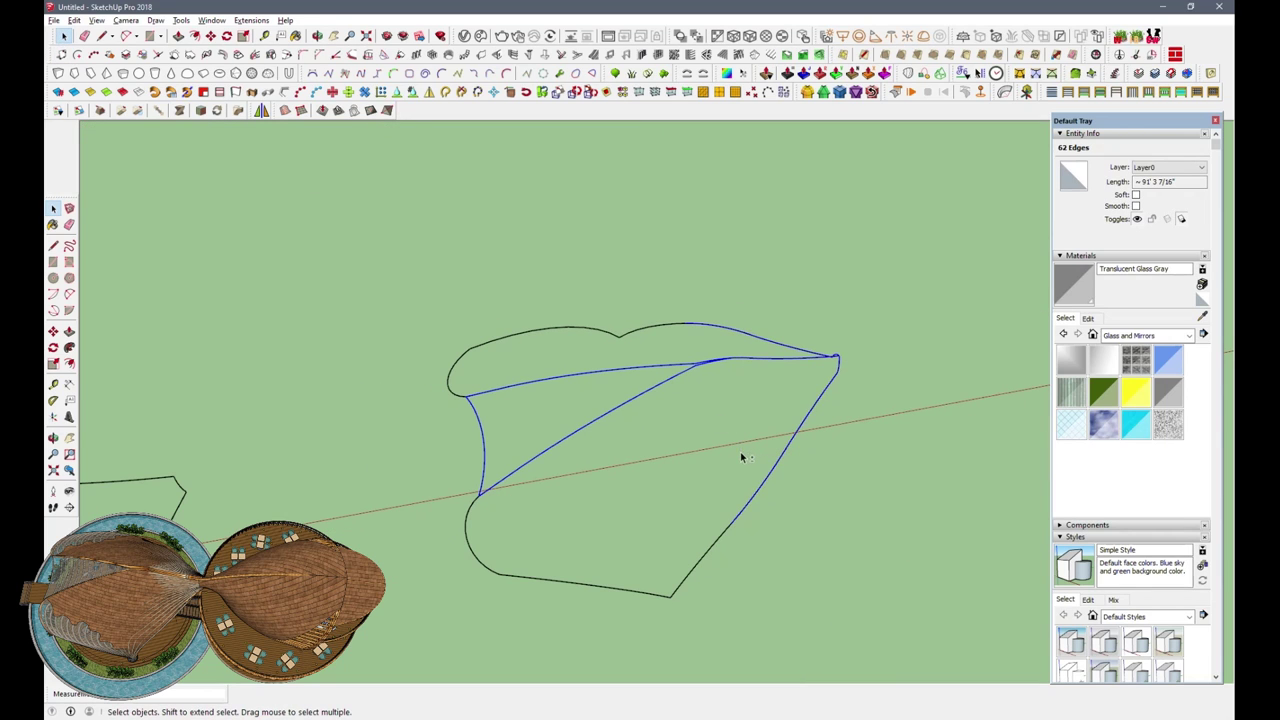
{"action": "key", "text": "Delete"}
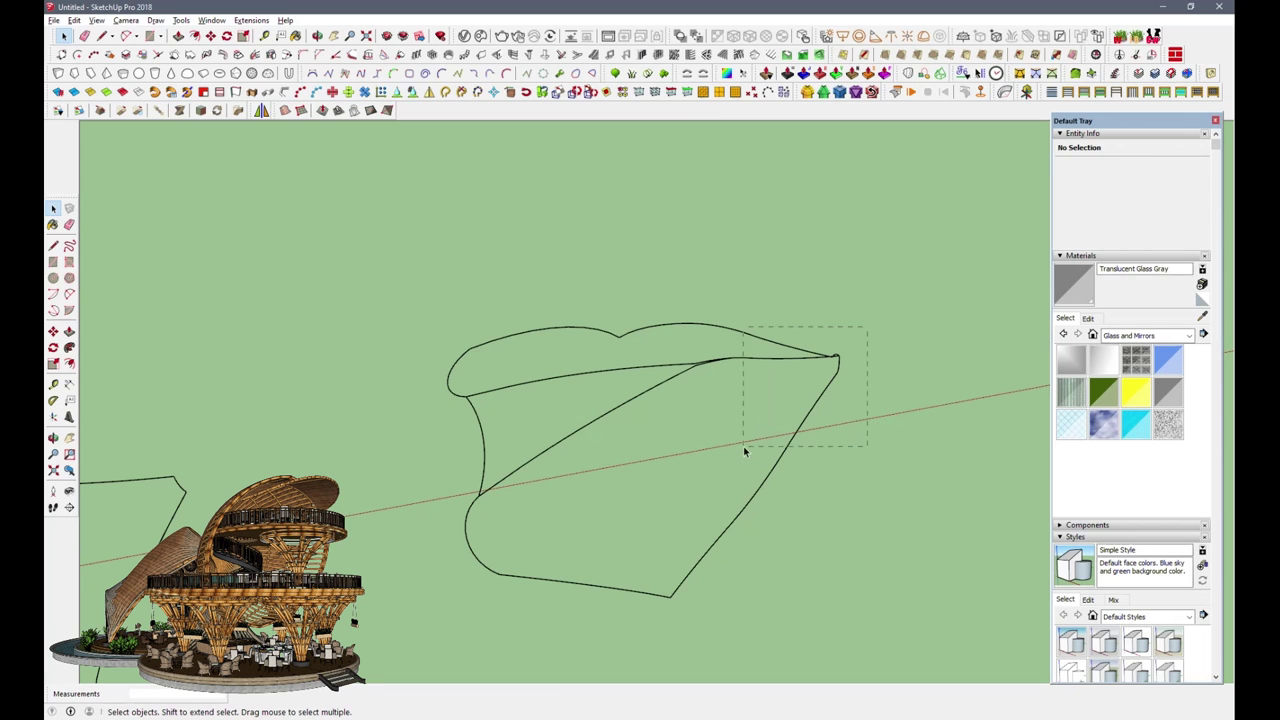
{"action": "left_click_drag", "start_coordinate": [742, 458], "coordinate": [742, 456]}
{"action": "key", "text": "Delete"}
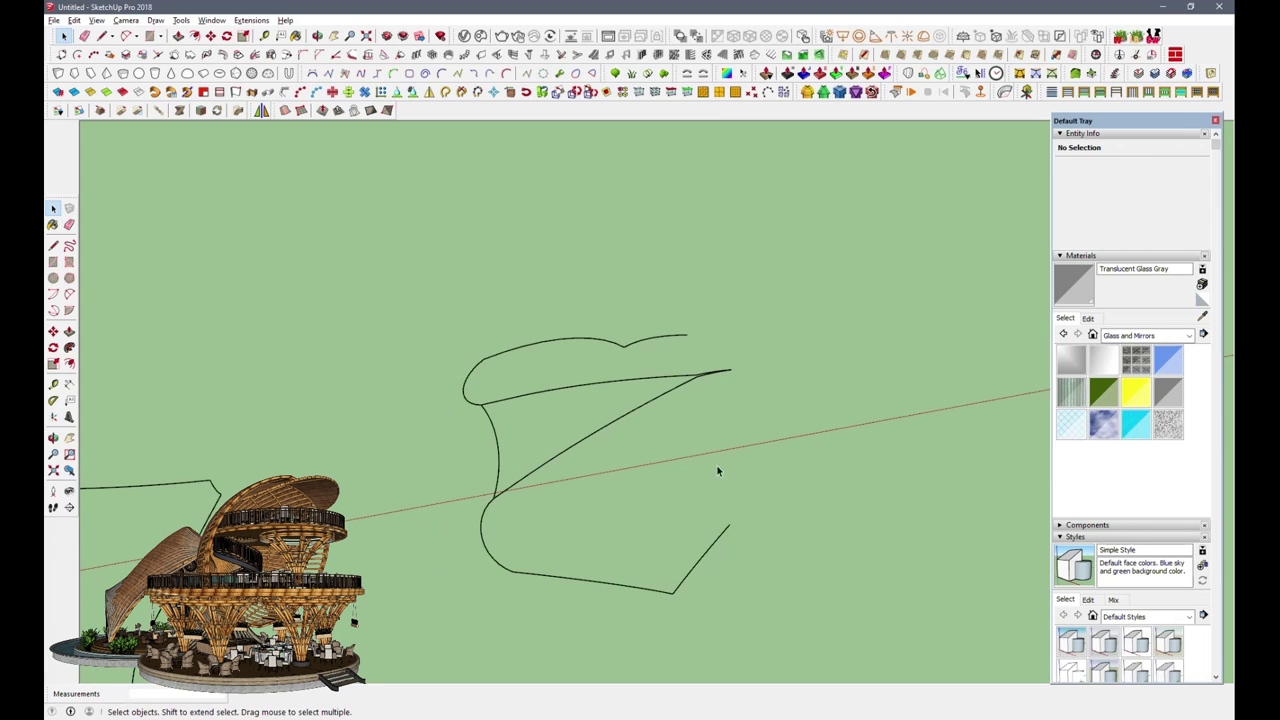
Step: Delete the leftover outer curves, then try a Curviloft skin of the remaining three as lines
{"action": "left_click_drag", "start_coordinate": [608, 590], "coordinate": [460, 632]}
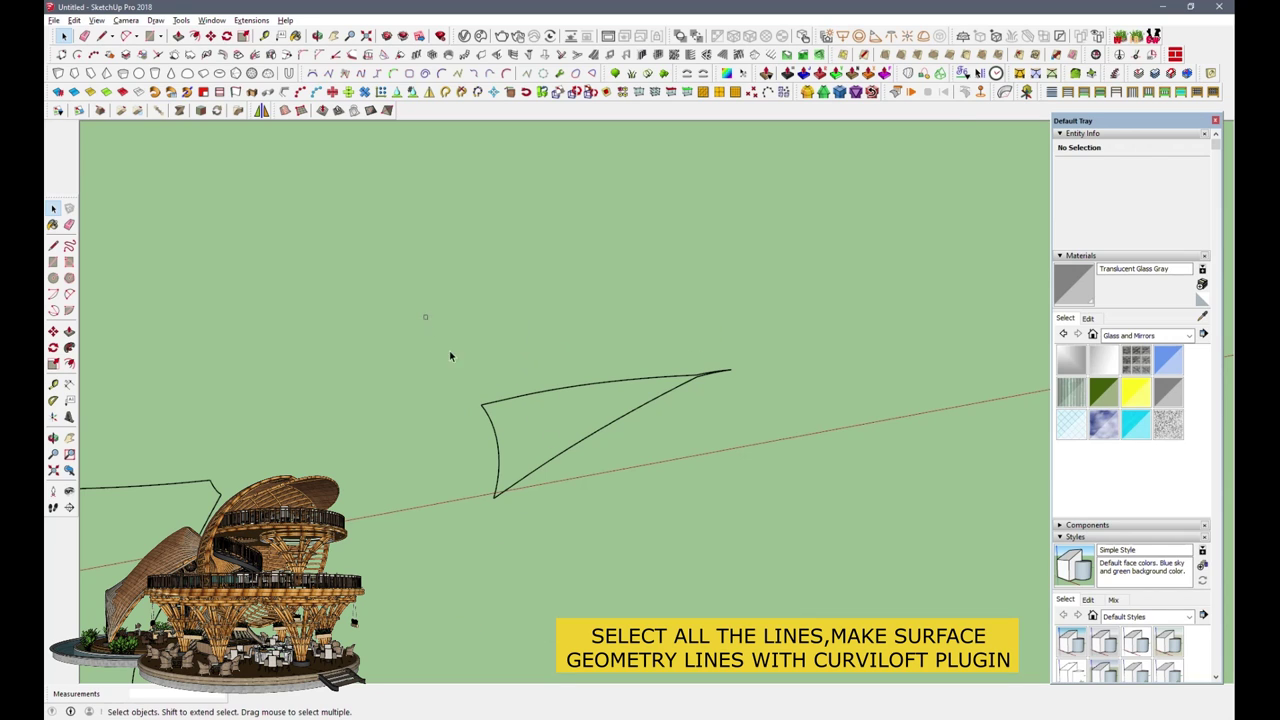
{"action": "left_click_drag", "start_coordinate": [450, 356], "coordinate": [797, 578]}
{"action": "left_click", "coordinate": [940, 73]}
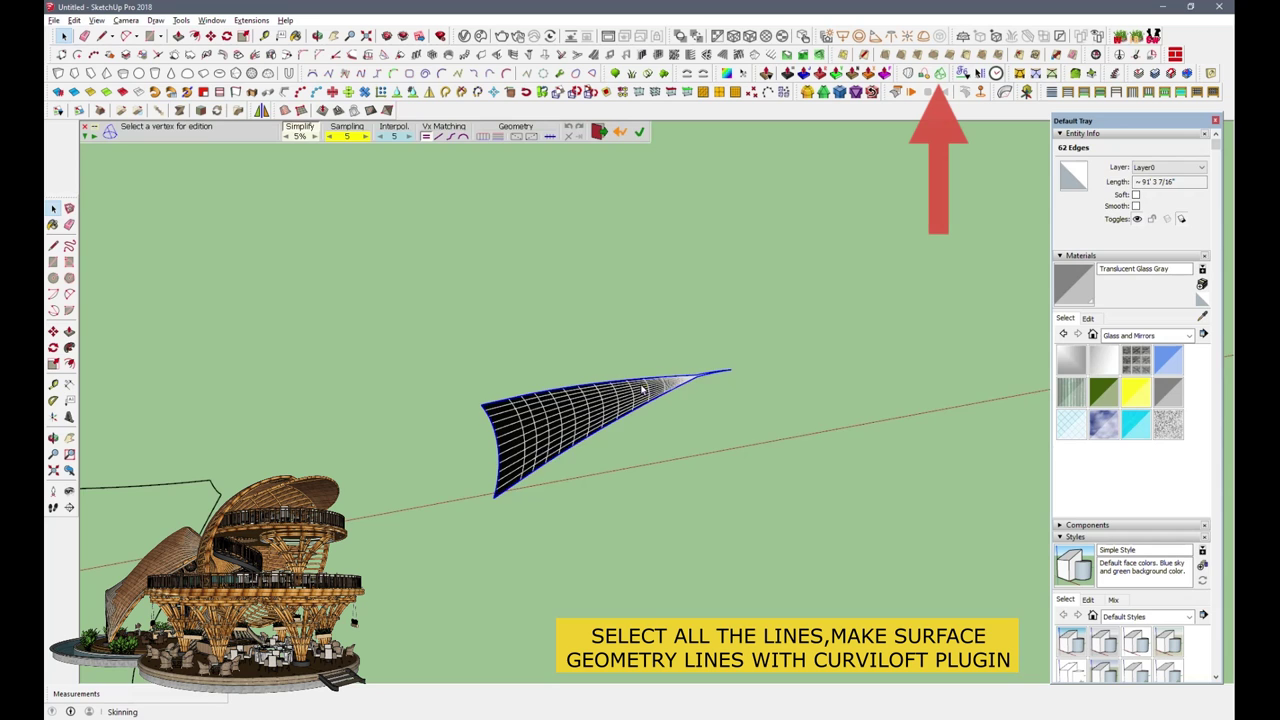
{"action": "scroll", "coordinate": [580, 405], "scroll_direction": "up", "scroll_amount": 3}
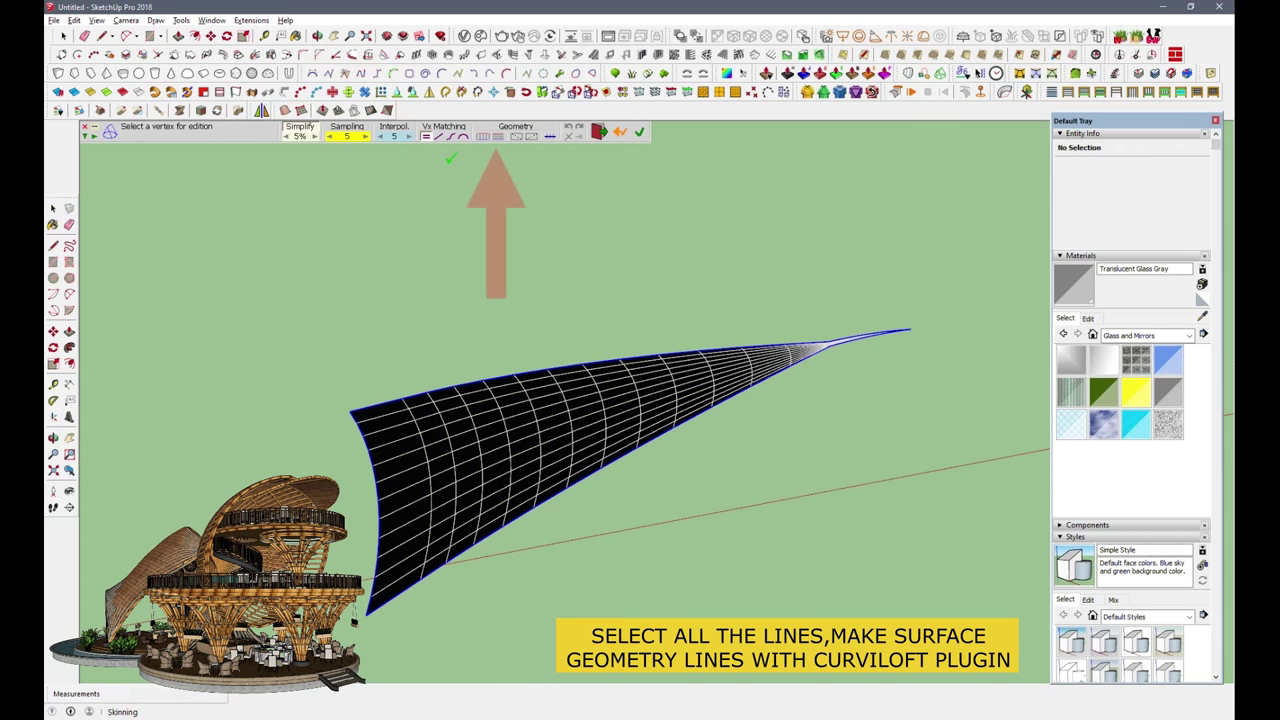
{"action": "left_click", "coordinate": [497, 138]}
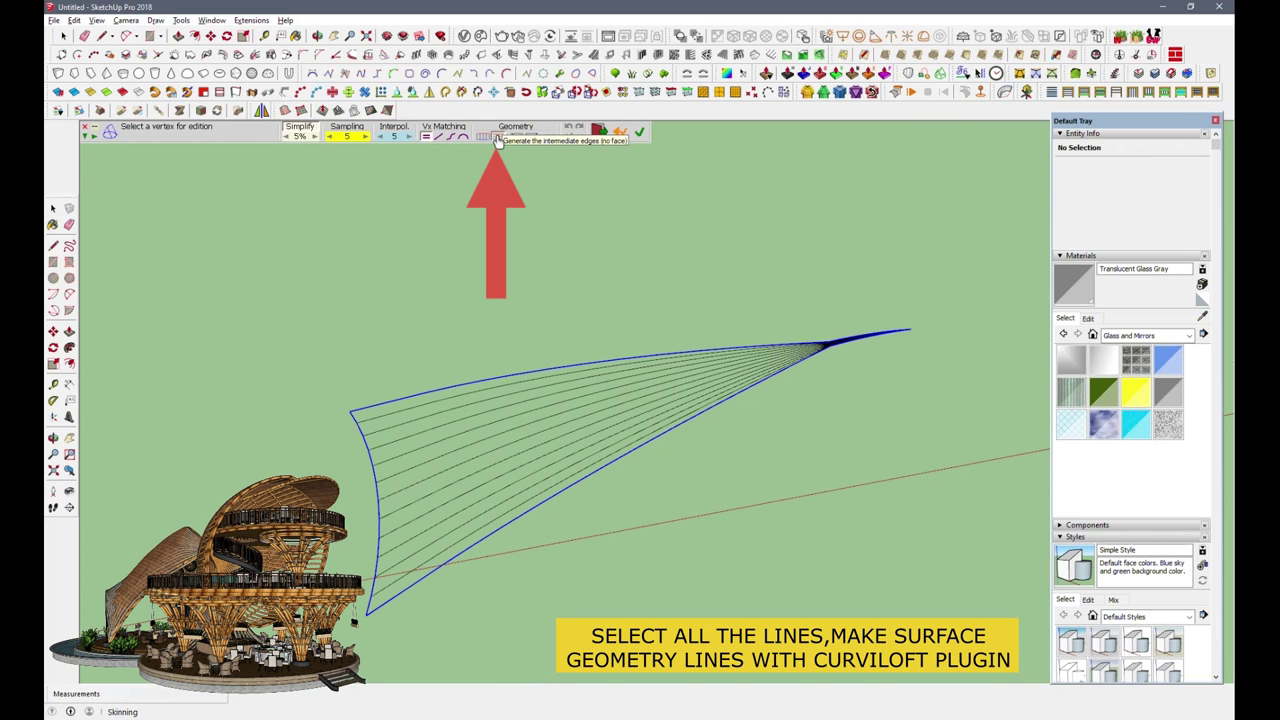
{"action": "left_click", "coordinate": [524, 311]}
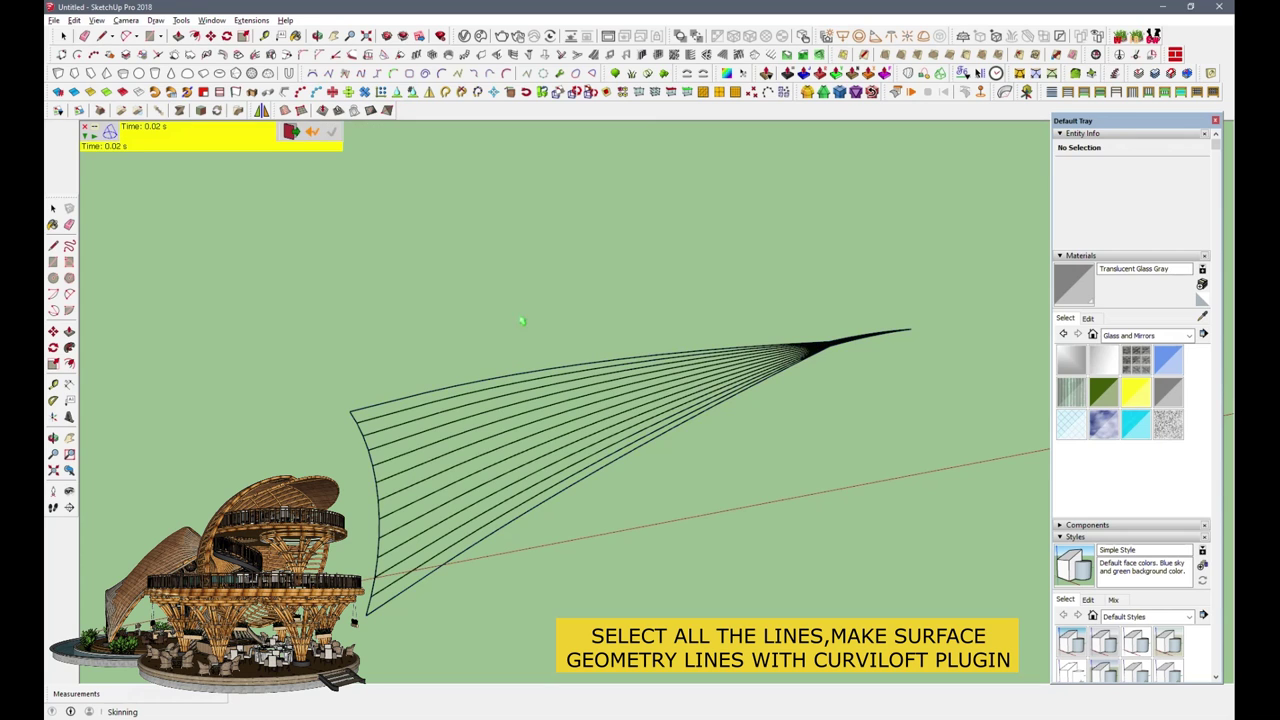
{"action": "key", "text": "space"}
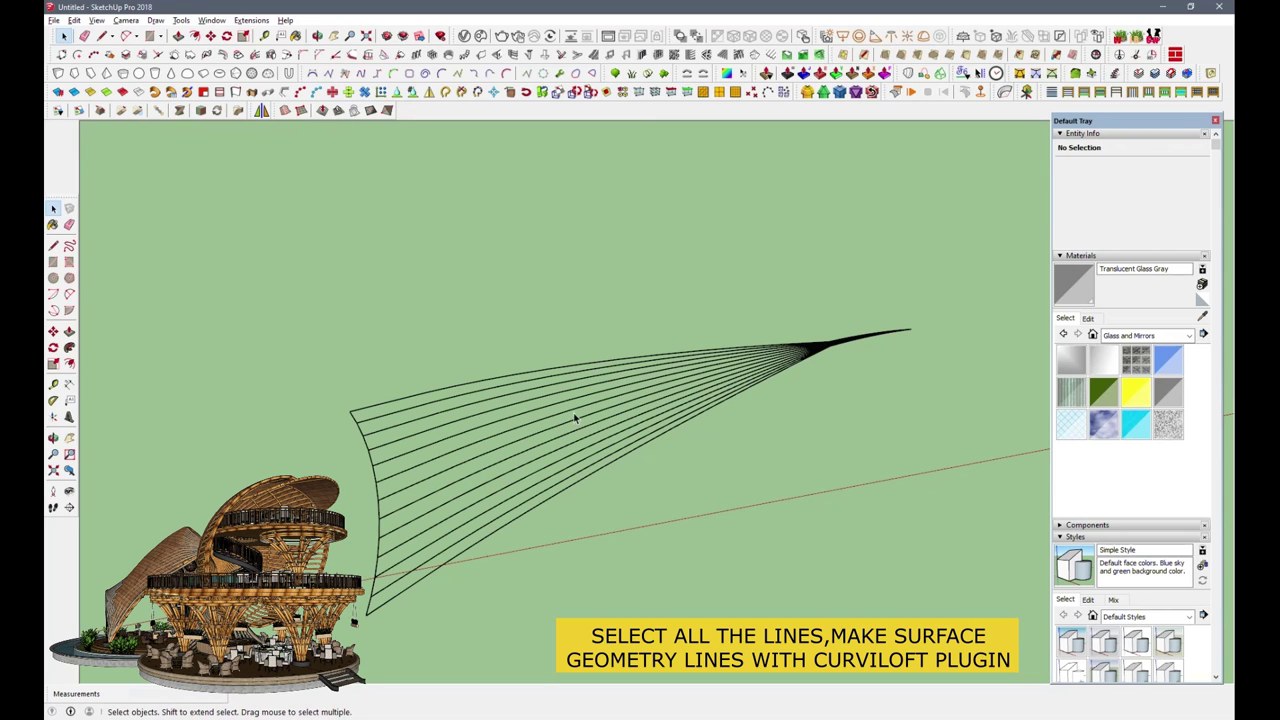
Step: Curviloft-skin the three boundary curves as transverse curves only, then open the resulting group
{"action": "left_click", "coordinate": [607, 364]}
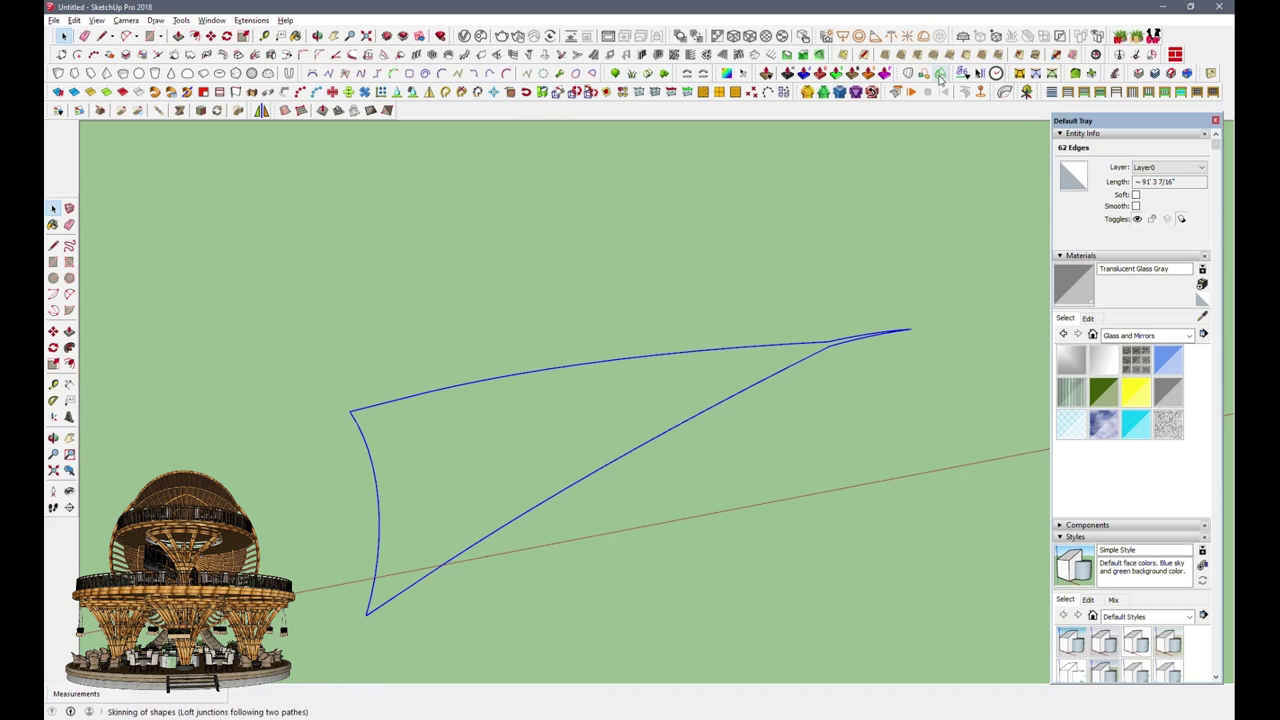
{"action": "left_click", "coordinate": [492, 91]}
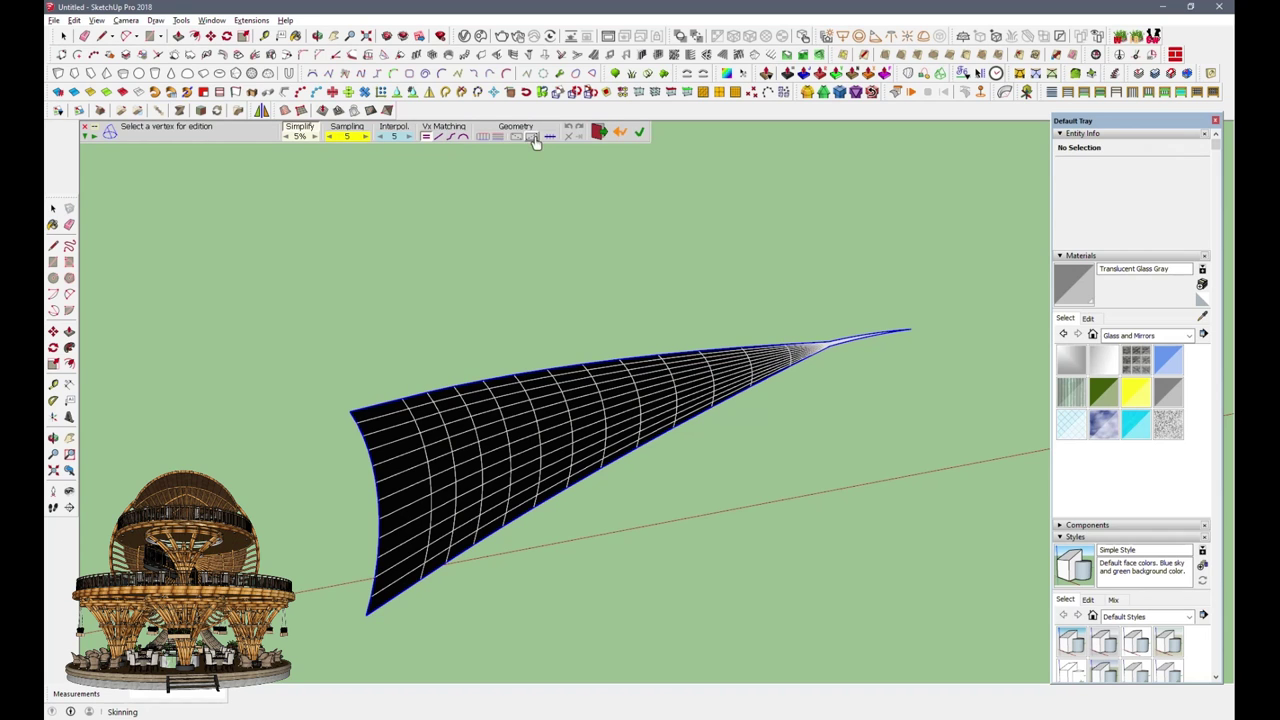
{"action": "left_click", "coordinate": [497, 140]}
{"action": "left_click", "coordinate": [487, 140]}
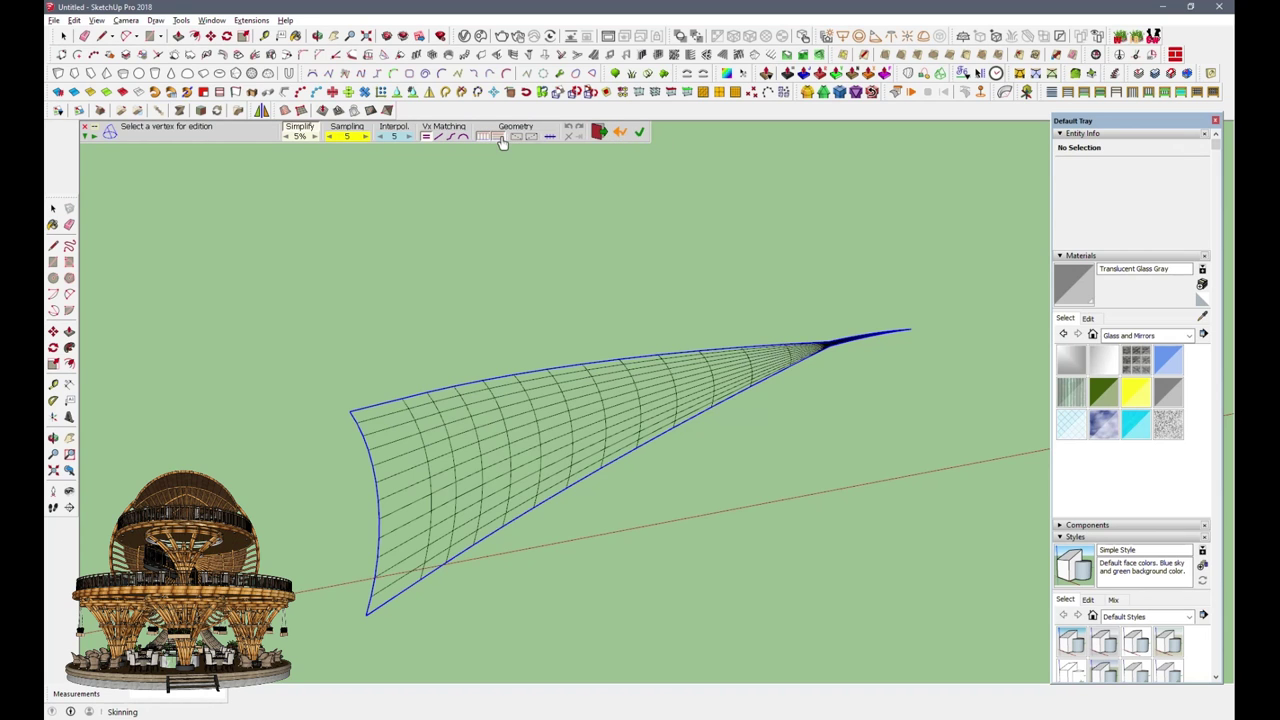
{"action": "left_click", "coordinate": [499, 139]}
{"action": "left_click", "coordinate": [539, 341]}
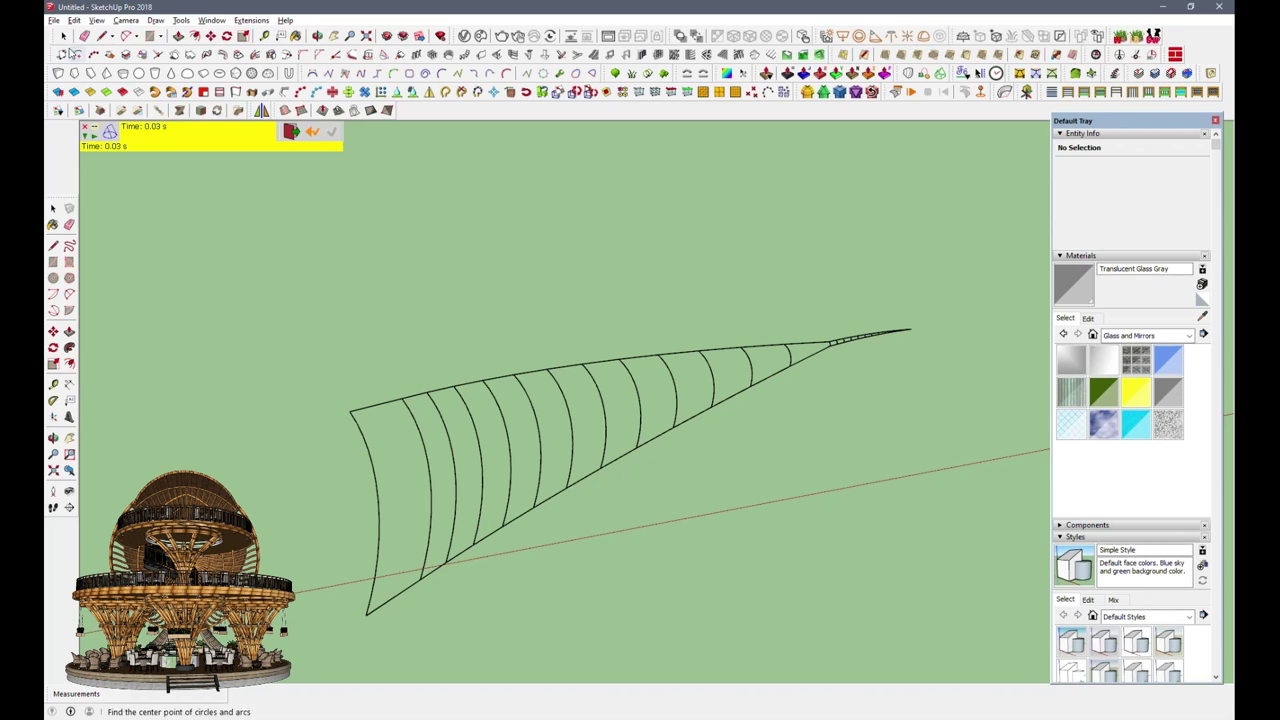
{"action": "left_click", "coordinate": [63, 35]}
{"action": "double_click", "coordinate": [540, 442]}
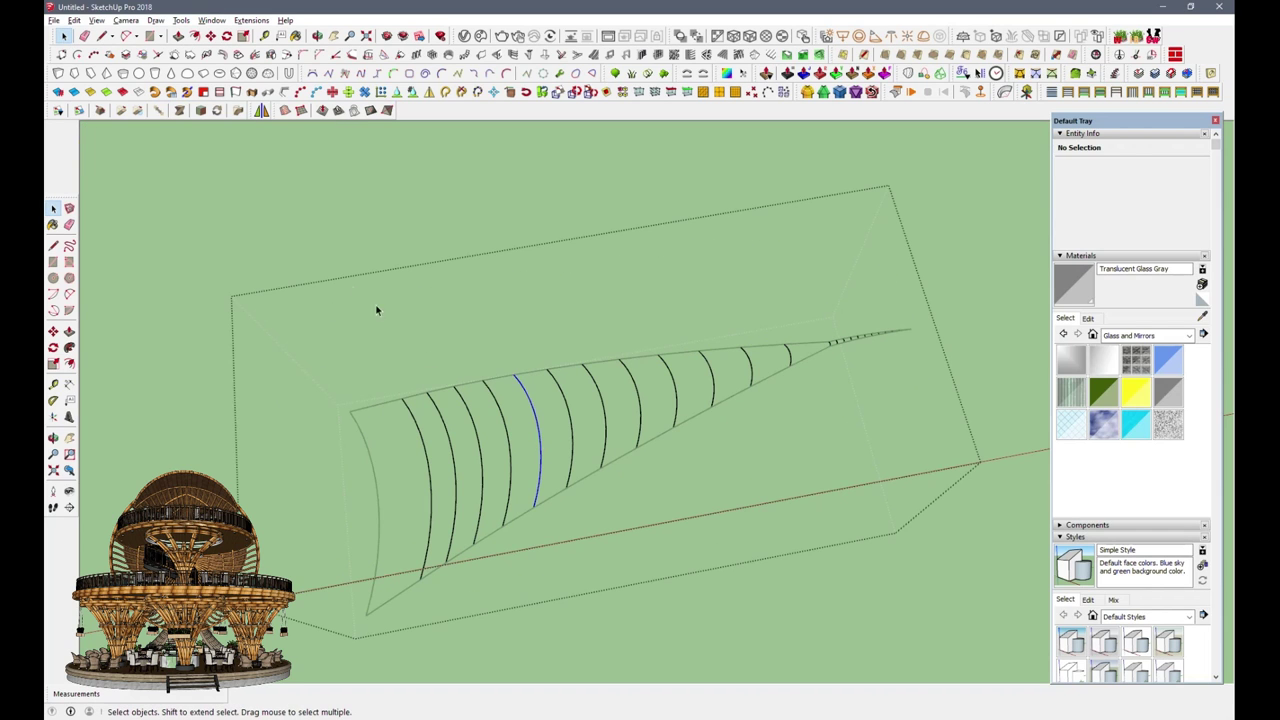
Step: Convert all the group's curve lines into tubes of diameter 4 with JHS Lines to Tubes
{"action": "left_click_drag", "start_coordinate": [320, 280], "coordinate": [918, 588]}
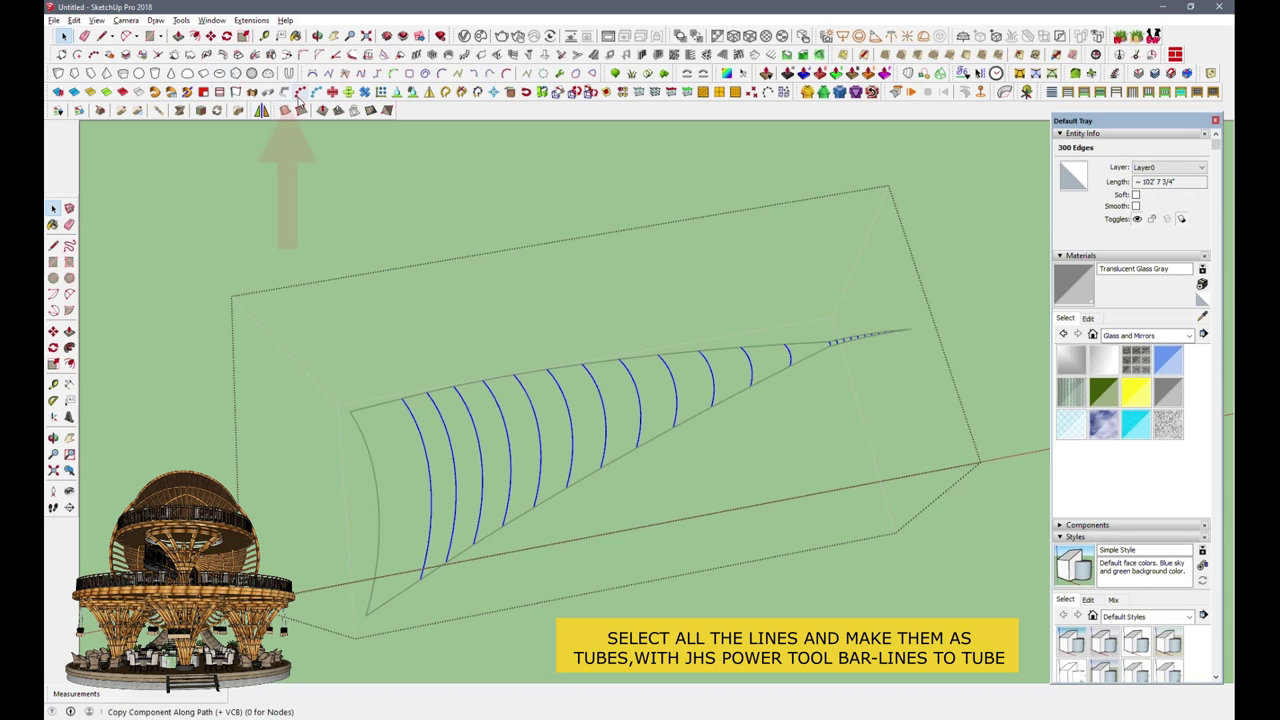
{"action": "left_click", "coordinate": [285, 110]}
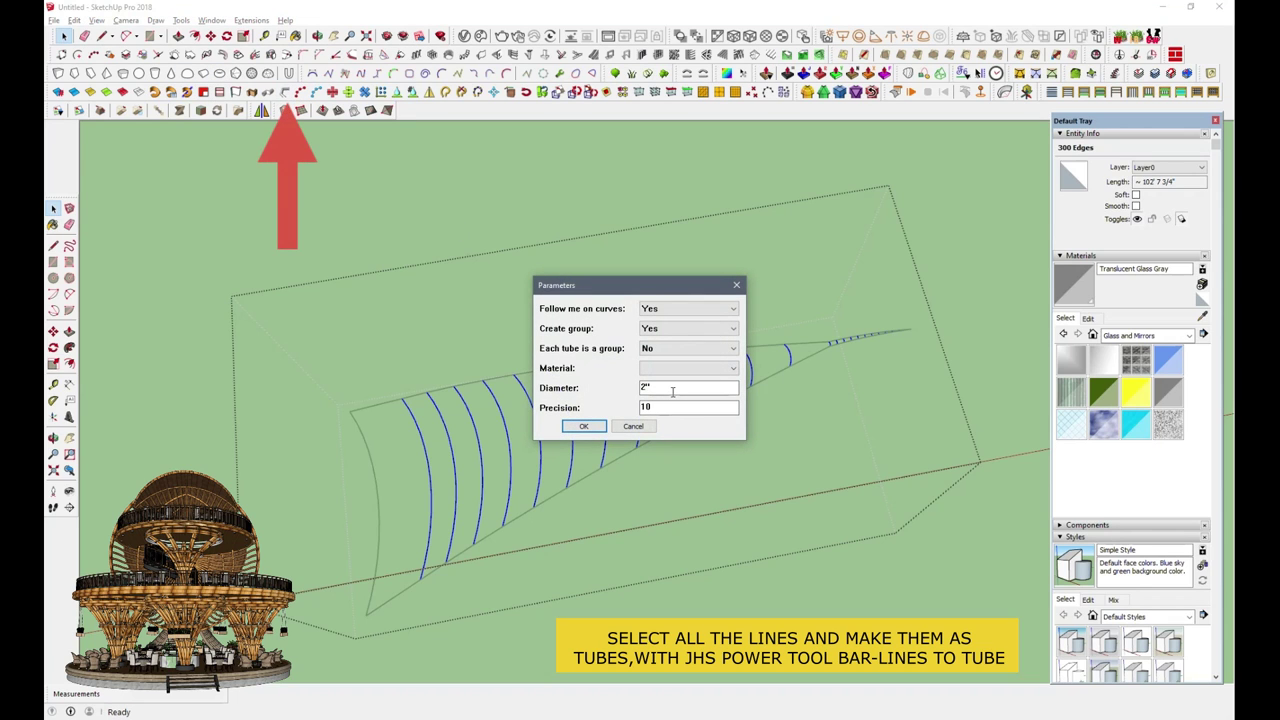
{"action": "left_click_drag", "start_coordinate": [672, 392], "coordinate": [581, 392]}
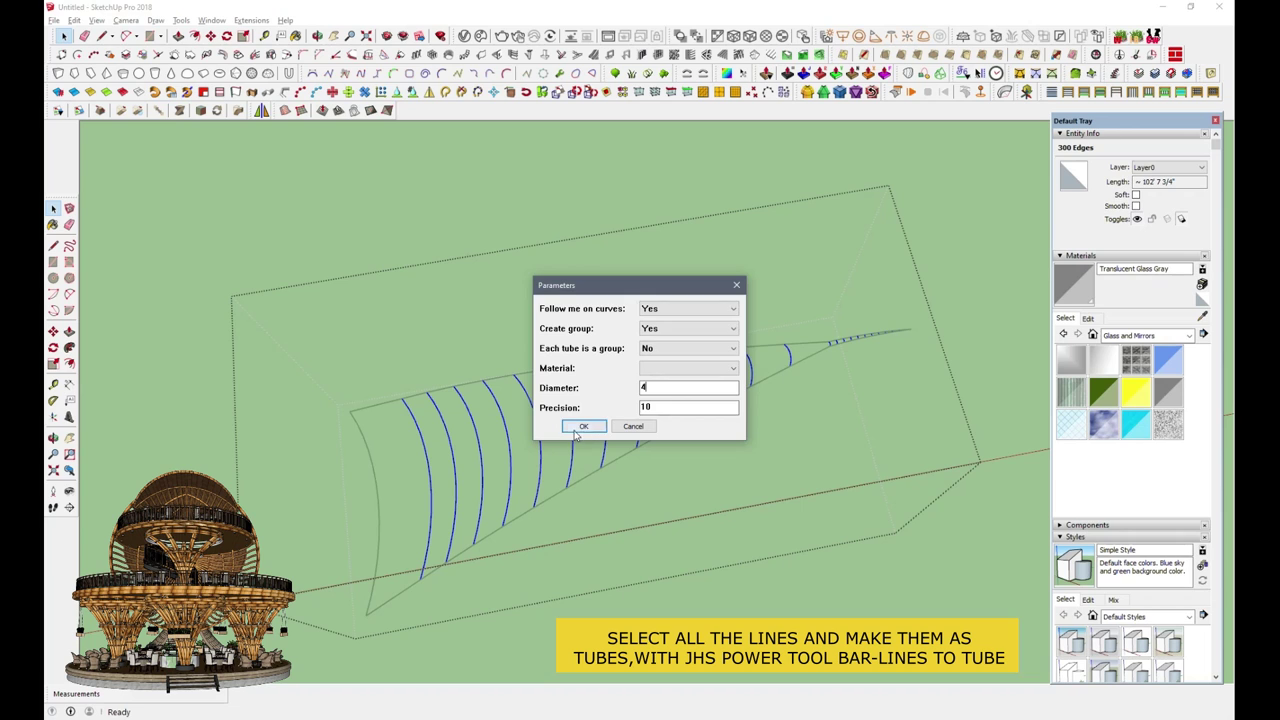
{"action": "left_click", "coordinate": [584, 427]}
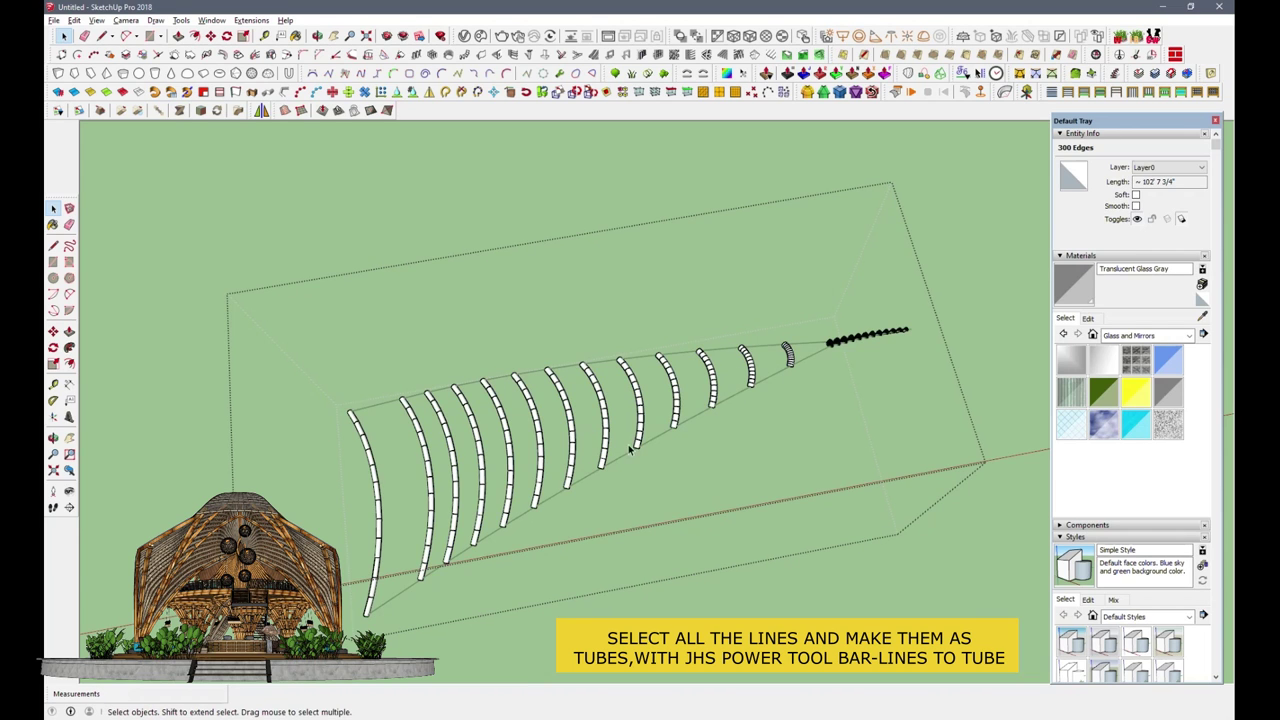
{"action": "mouse_move", "coordinate": [630, 450]}
{"action": "middle_mouse_down"}
{"action": "mouse_move", "coordinate": [737, 402]}
{"action": "mouse_move", "coordinate": [689, 430]}
{"action": "middle_mouse_up"}
{"action": "triple_click", "coordinate": [689, 426]}
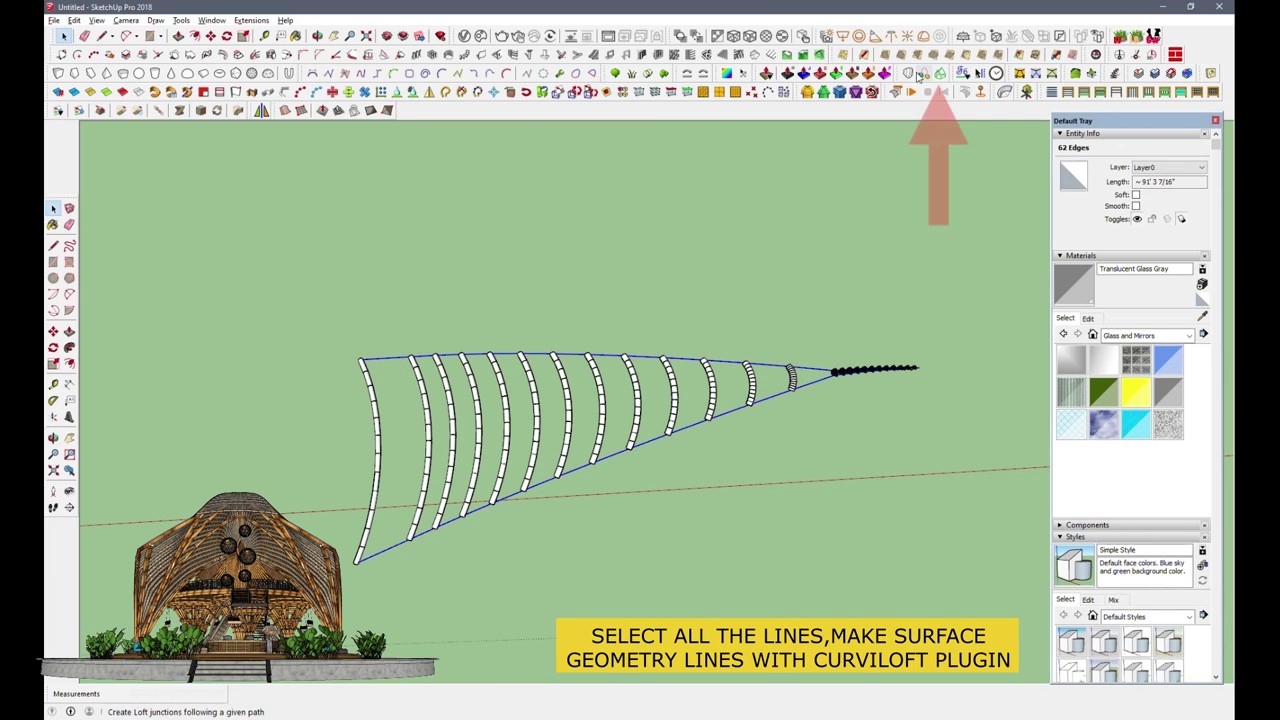
Step: Skin the selected rib curves into one surface with Curviloft
{"action": "left_click", "coordinate": [942, 77]}
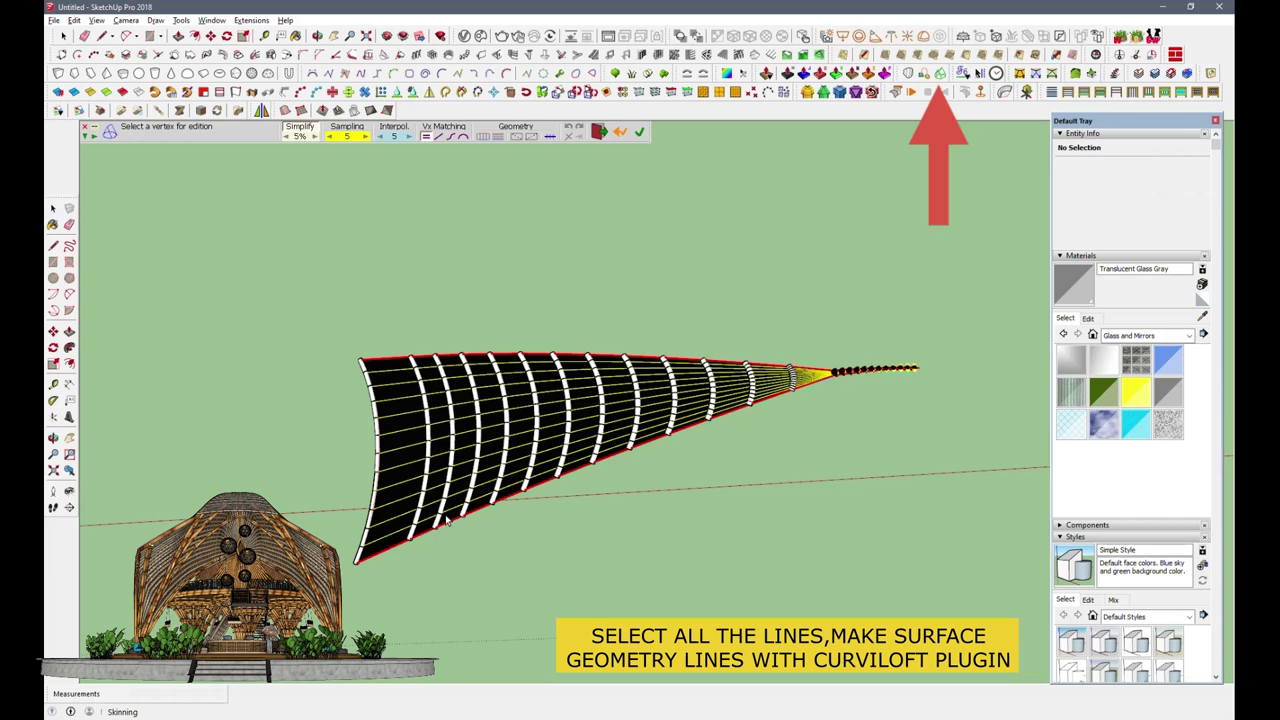
{"action": "scroll", "coordinate": [511, 594], "scroll_direction": "up", "scroll_amount": 5}
{"action": "middle_click_drag", "start_coordinate": [511, 594], "coordinate": [514, 543]}
{"action": "key", "text": "space"}
Step: Move the new surface group 2 feet aside
{"action": "left_click", "coordinate": [401, 347]}
{"action": "middle_click_drag", "start_coordinate": [401, 347], "coordinate": [334, 346]}
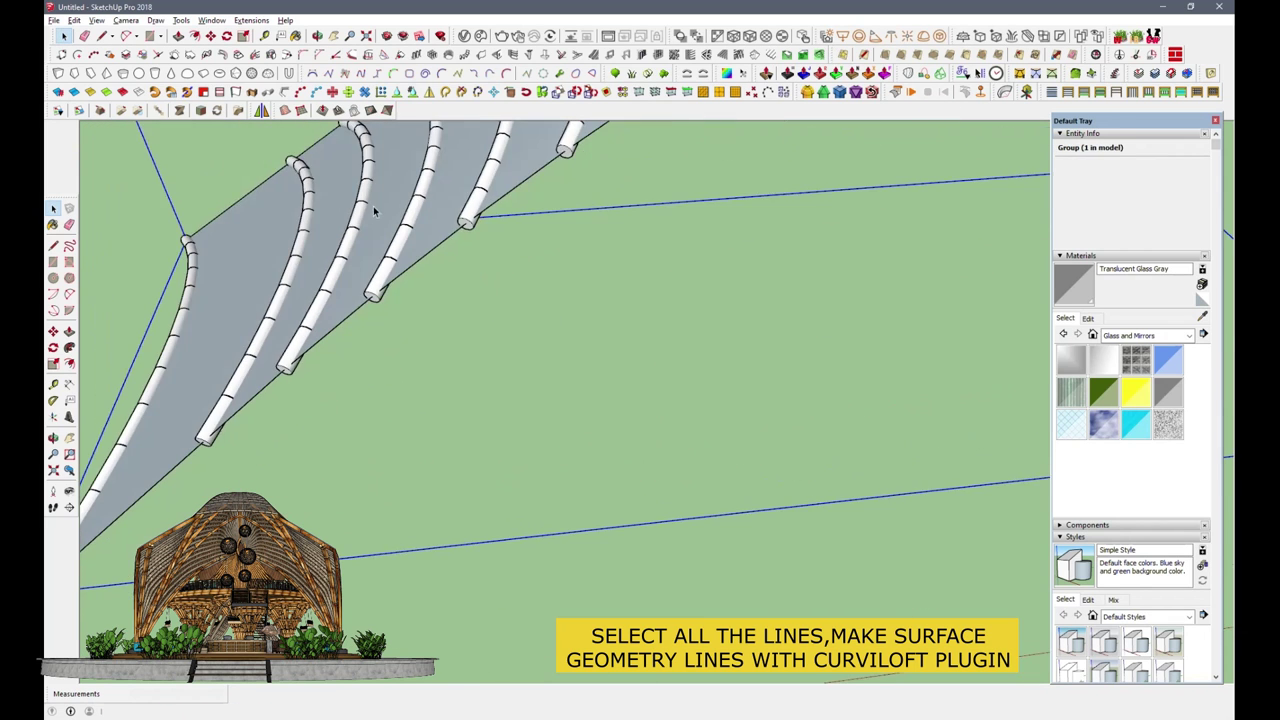
{"action": "left_click", "coordinate": [210, 36]}
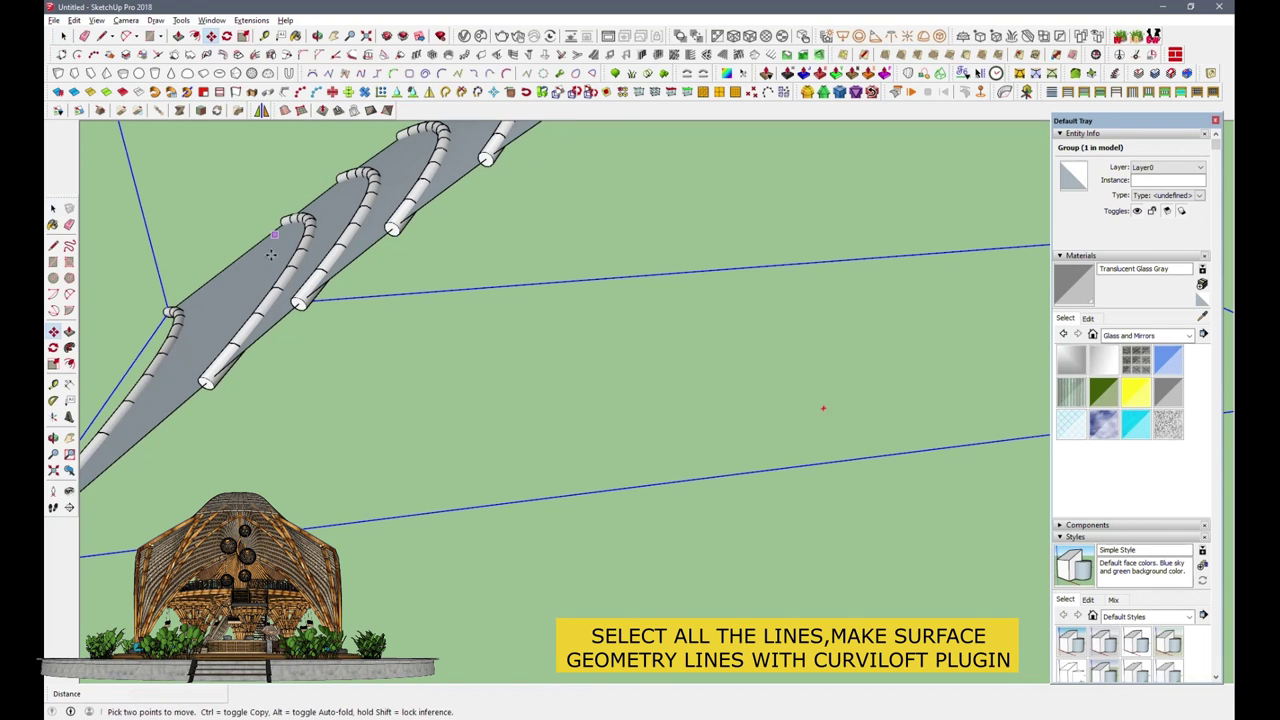
{"action": "scroll", "coordinate": [313, 319], "scroll_direction": "up", "scroll_amount": 2}
{"action": "scroll", "coordinate": [313, 319], "scroll_direction": "up", "scroll_amount": 2}
{"action": "left_click", "coordinate": [315, 322]}
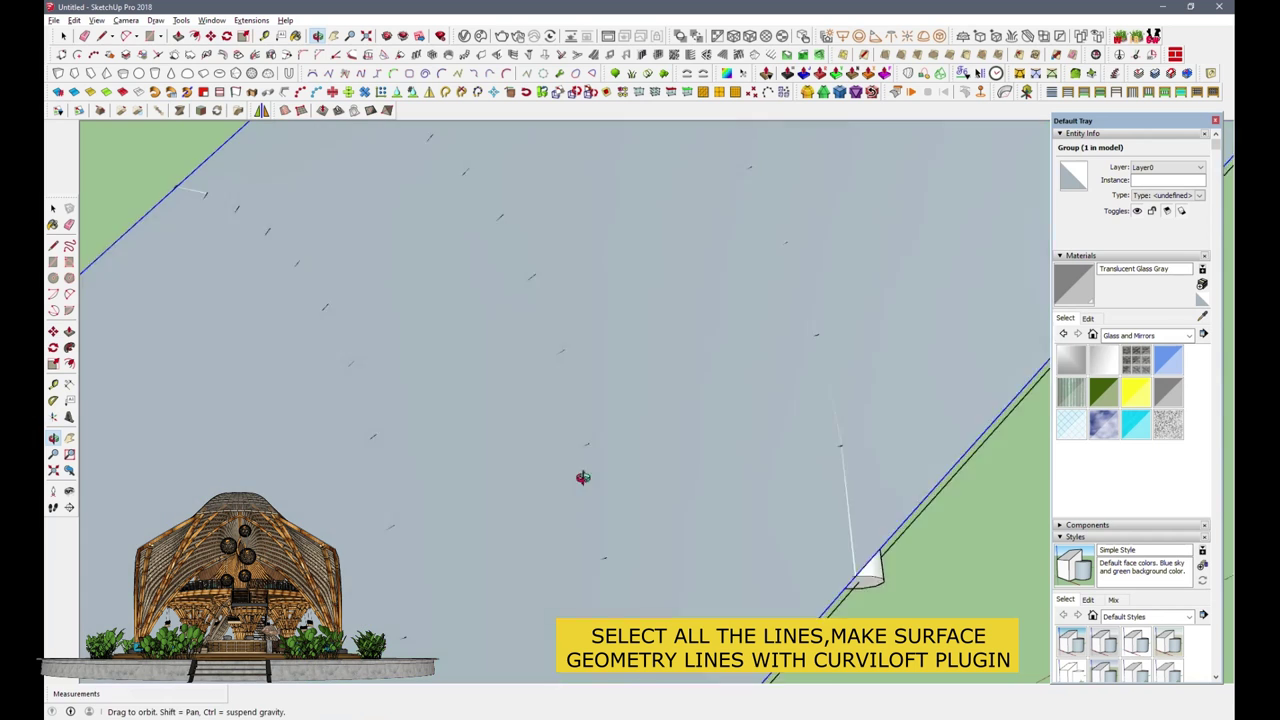
Step: Pick a Paint Bucket material, review the whole curved surface, and open the group's context menu
{"action": "left_click", "coordinate": [1074, 283]}
{"action": "scroll", "coordinate": [700, 277], "scroll_direction": "down", "scroll_amount": 5}
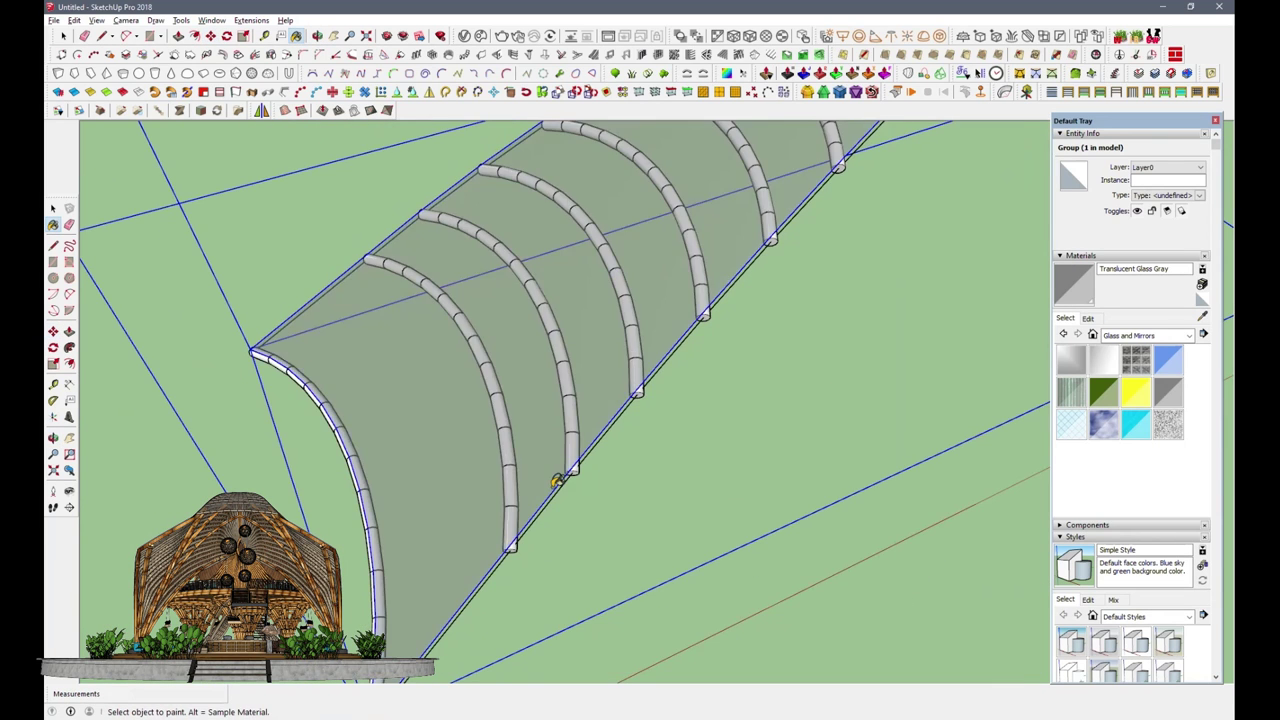
{"action": "middle_click_drag", "start_coordinate": [700, 277], "coordinate": [484, 400]}
{"action": "key", "text": "space"}
{"action": "scroll", "coordinate": [470, 370], "scroll_direction": "down", "scroll_amount": 2}
{"action": "right_click", "coordinate": [725, 300]}
{"action": "left_click", "coordinate": [800, 137]}
{"action": "scroll", "coordinate": [726, 345], "scroll_direction": "down", "scroll_amount": 2}
{"action": "scroll", "coordinate": [726, 345], "scroll_direction": "down", "scroll_amount": 5}
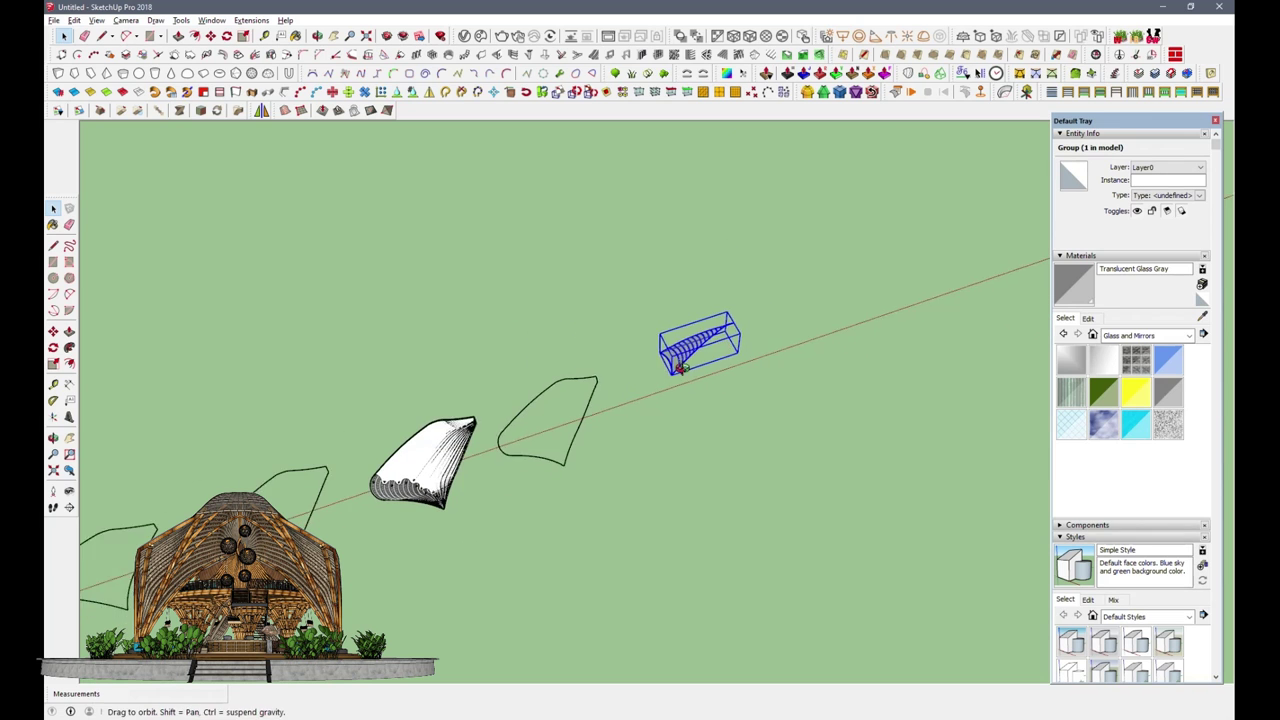
Step: Copy the white shell and paste the copy to the right
{"action": "middle_click_drag", "start_coordinate": [700, 350], "coordinate": [461, 400]}
{"action": "right_click", "coordinate": [380, 425]}
{"action": "left_click", "coordinate": [480, 379]}
{"action": "key", "text": "ctrl+v"}
{"action": "left_click", "coordinate": [850, 430]}
Step: Make the pasted shell a component and mirror it into a second shell
{"action": "right_click", "coordinate": [845, 352]}
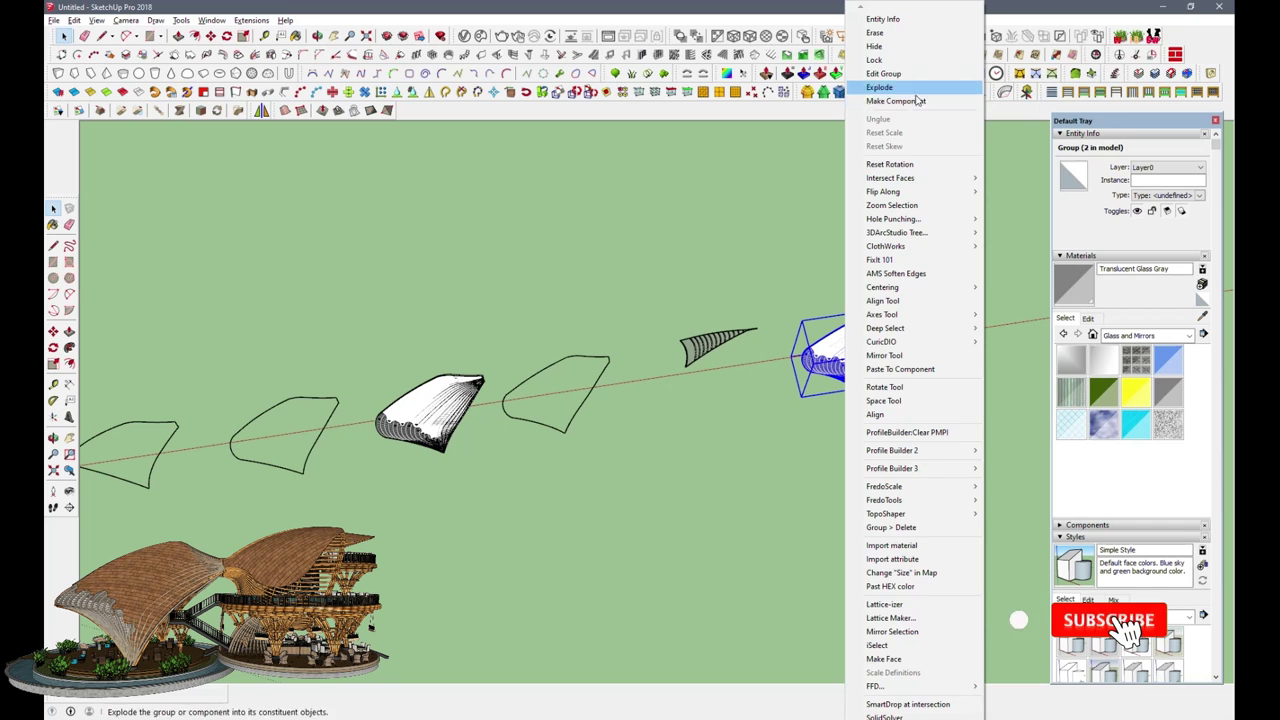
{"action": "left_click", "coordinate": [900, 104]}
{"action": "key", "text": "Return"}
{"action": "scroll", "coordinate": [888, 346], "scroll_direction": "up", "scroll_amount": 3}
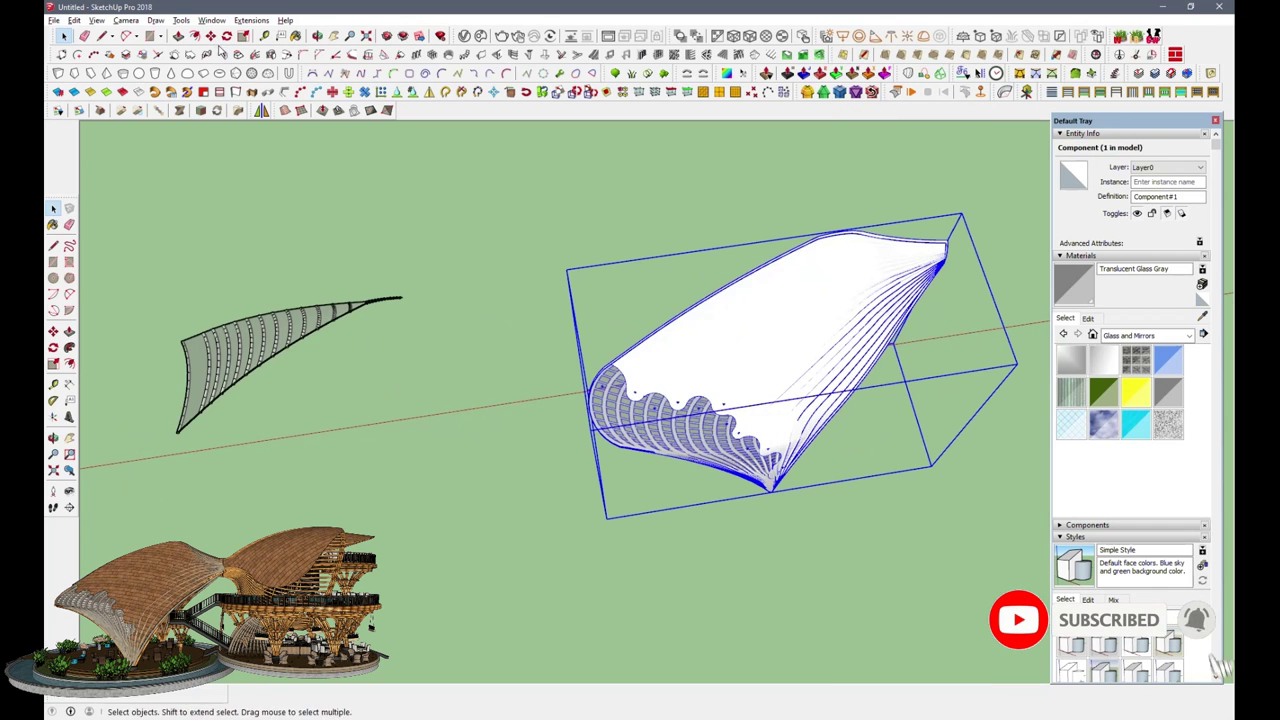
{"action": "left_click", "coordinate": [433, 93]}
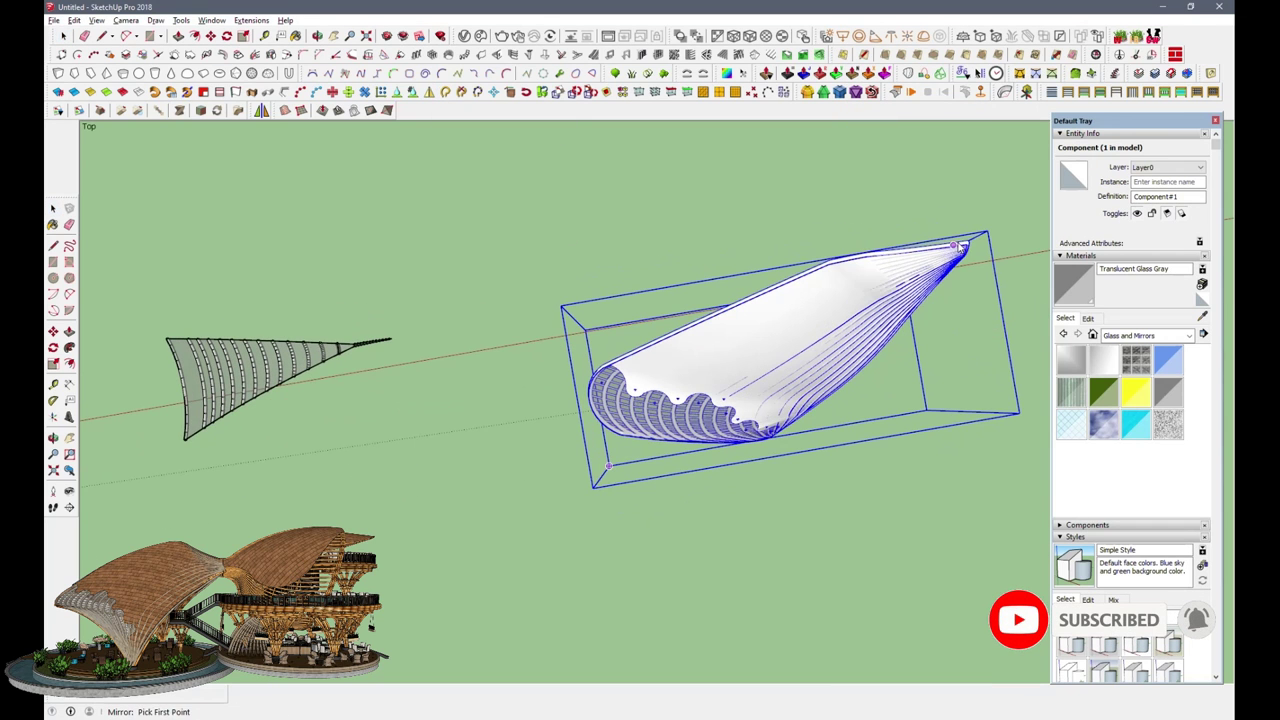
{"action": "left_click", "coordinate": [886, 193]}
Step: Move the smaller ribbed leaf shell against the other shell and check the alignment
{"action": "left_click", "coordinate": [290, 450]}
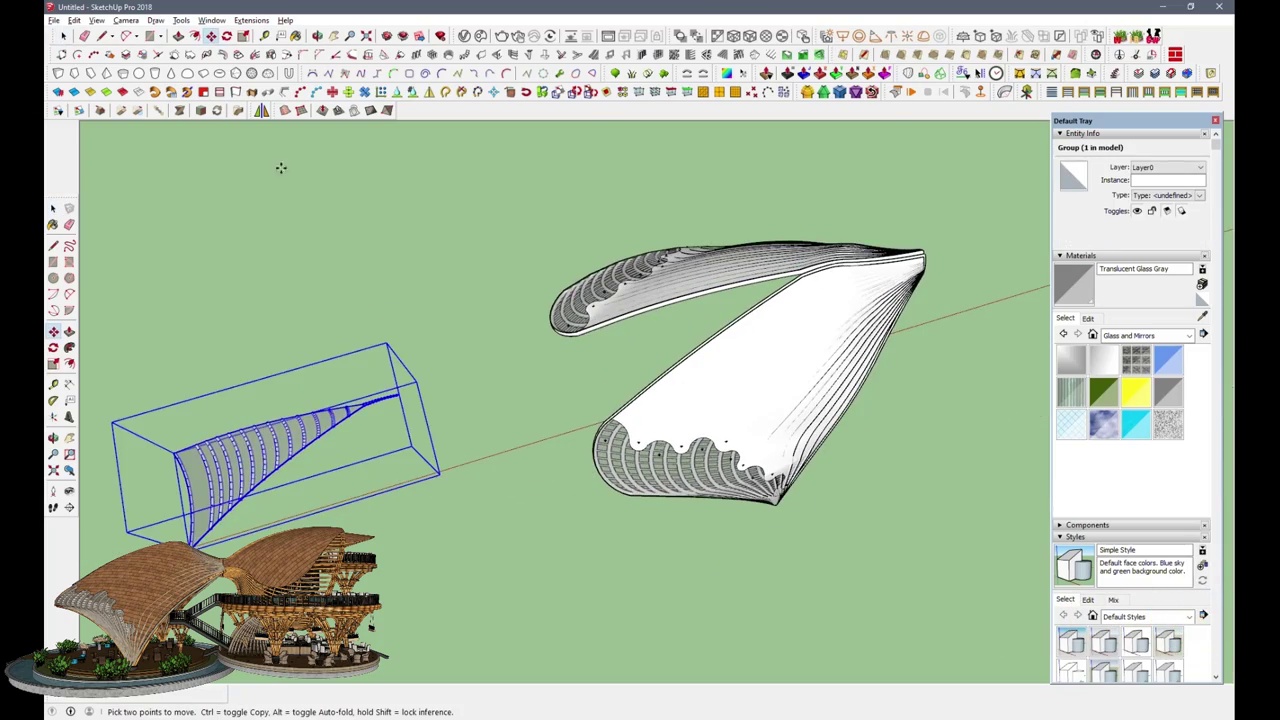
{"action": "left_click", "coordinate": [211, 35]}
{"action": "scroll", "coordinate": [829, 277], "scroll_direction": "up", "scroll_amount": 5}
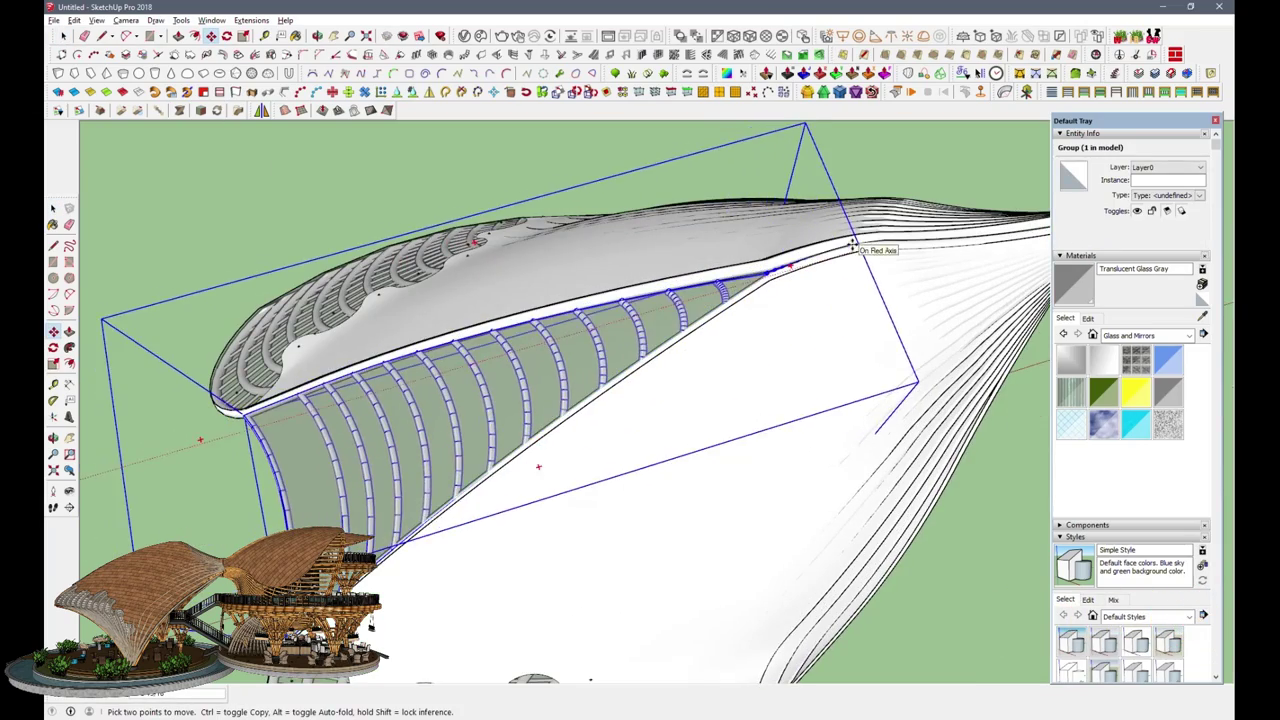
{"action": "middle_click_drag", "start_coordinate": [853, 245], "coordinate": [666, 374]}
{"action": "scroll", "coordinate": [666, 374], "scroll_direction": "down", "scroll_amount": 5}
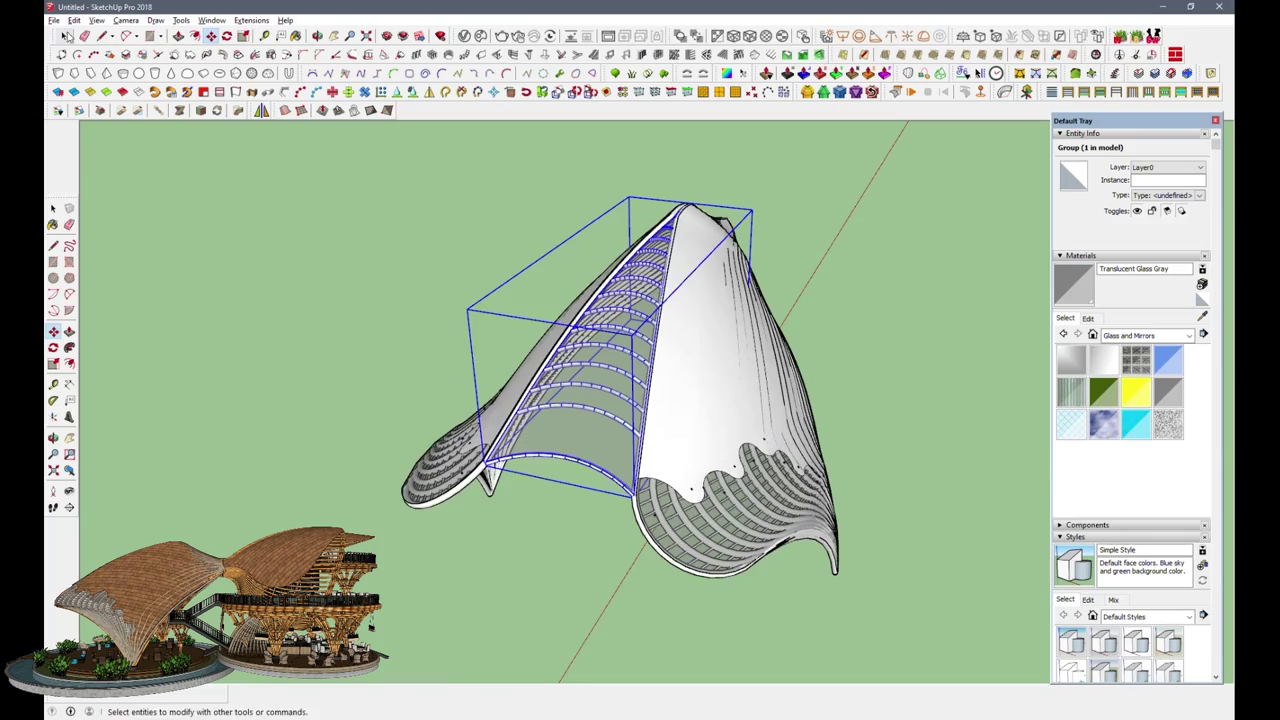
{"action": "middle_click_drag", "start_coordinate": [560, 470], "coordinate": [694, 540]}
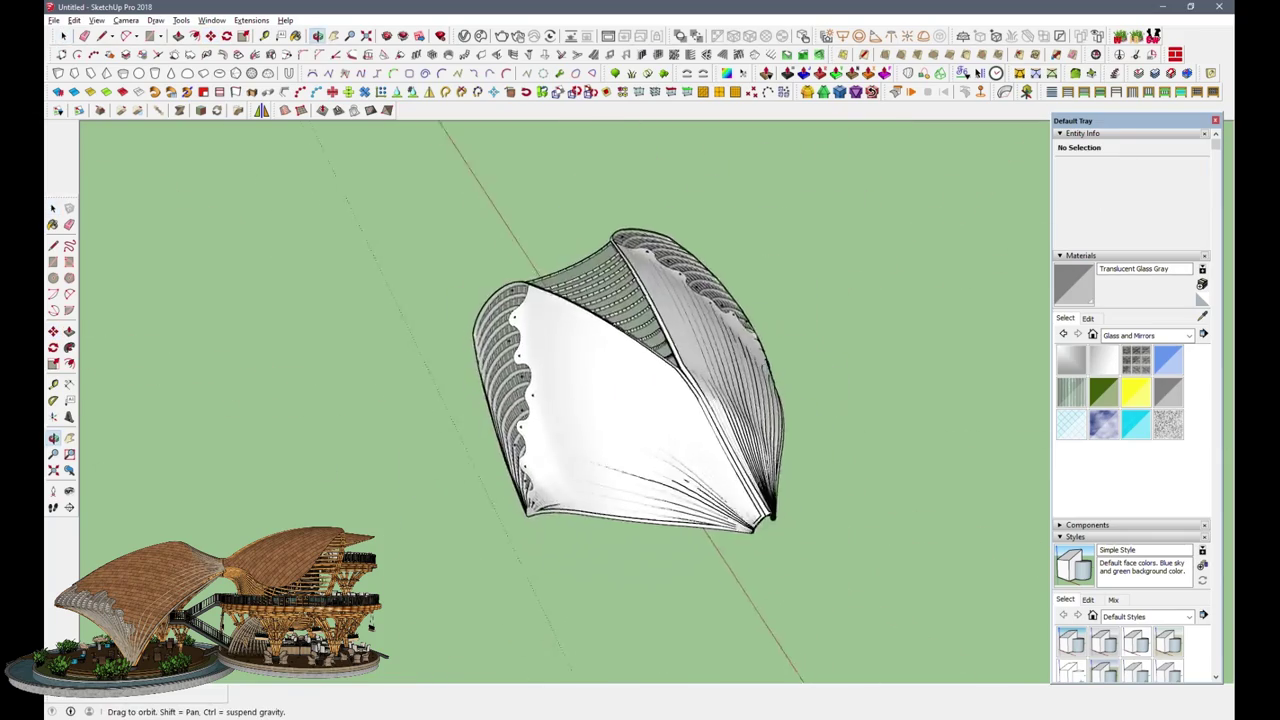
{"action": "mouse_move", "coordinate": [671, 443]}
{"action": "middle_mouse_down"}
{"action": "mouse_move", "coordinate": [571, 423]}
{"action": "mouse_move", "coordinate": [637, 309]}
{"action": "middle_mouse_up"}
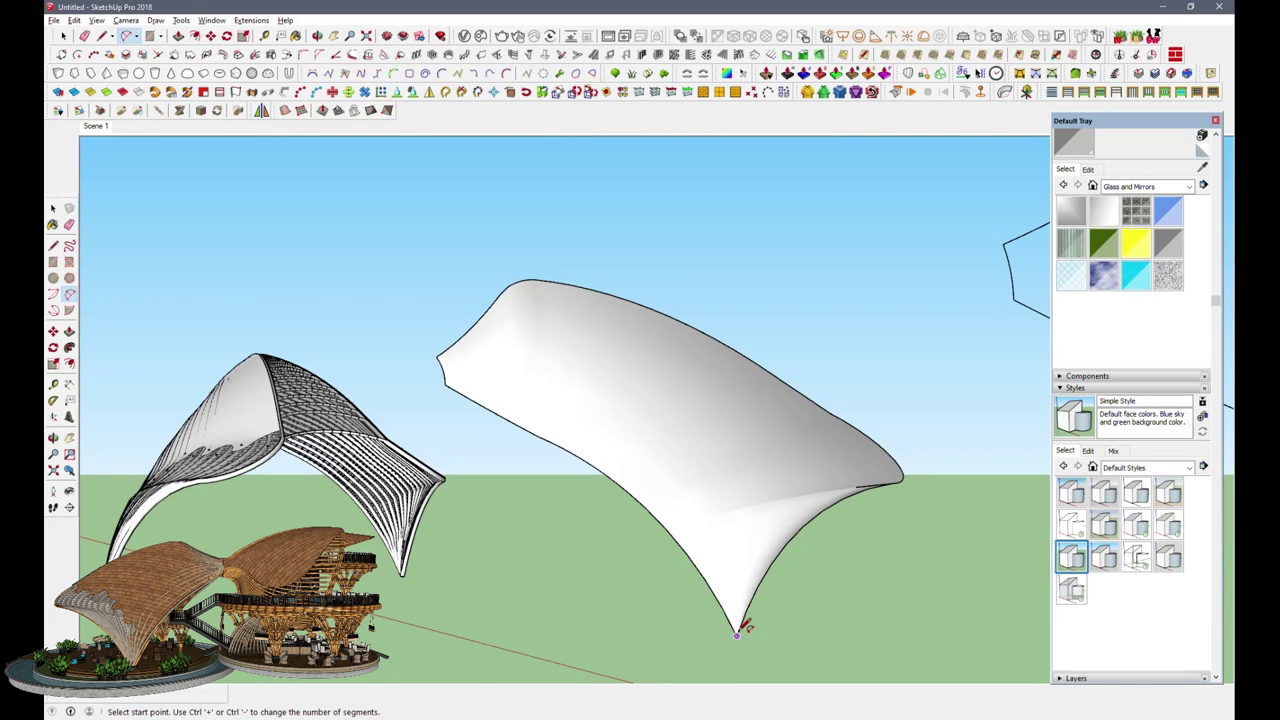
Step: Finish the arc bulging across the shell and start a new arc at its bottom corner
{"action": "left_click", "coordinate": [660, 396]}
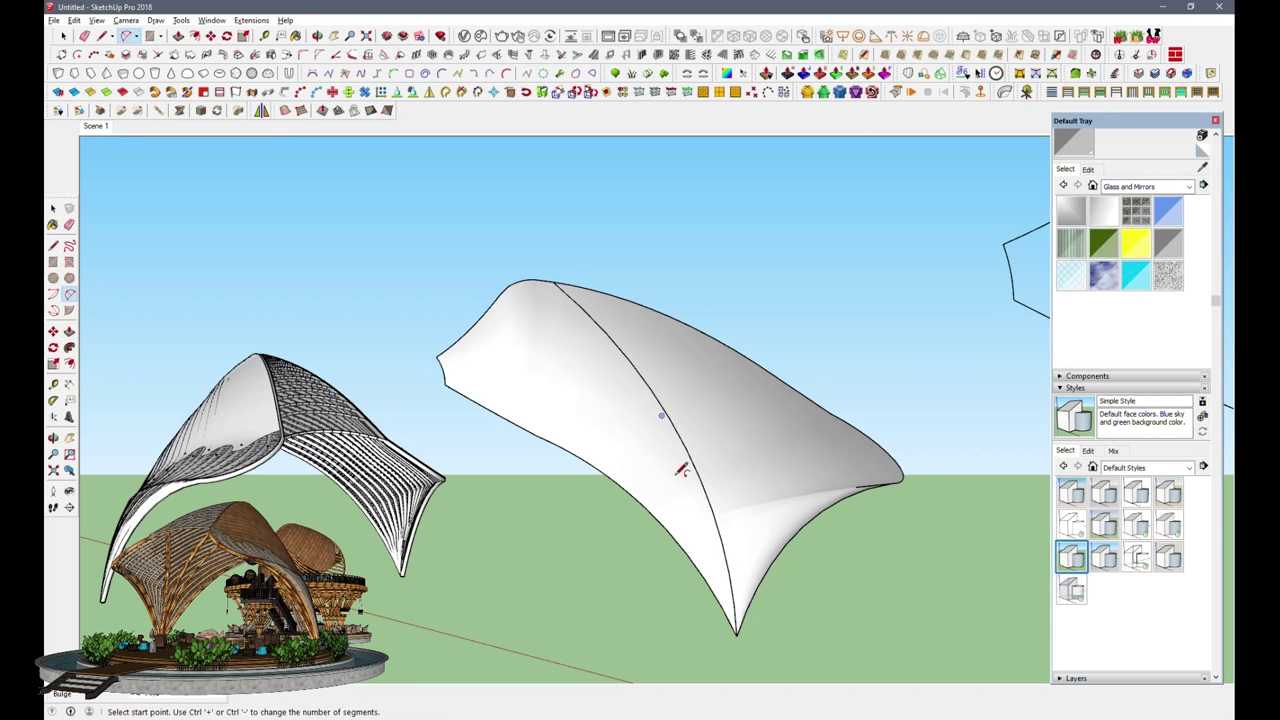
{"action": "left_click", "coordinate": [736, 633]}
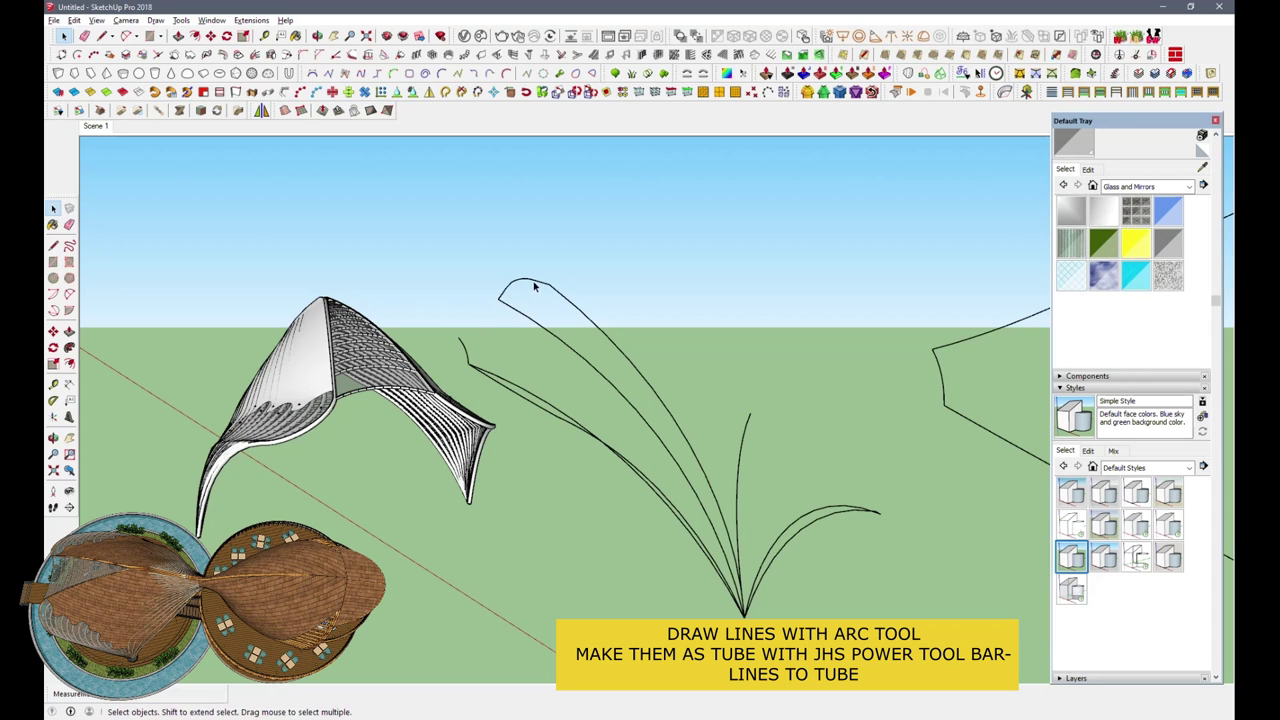
Step: Turn the first two fanned arcs into 6" tubes with the Tubes extension
{"action": "middle_click_drag", "start_coordinate": [462, 352], "coordinate": [478, 437]}
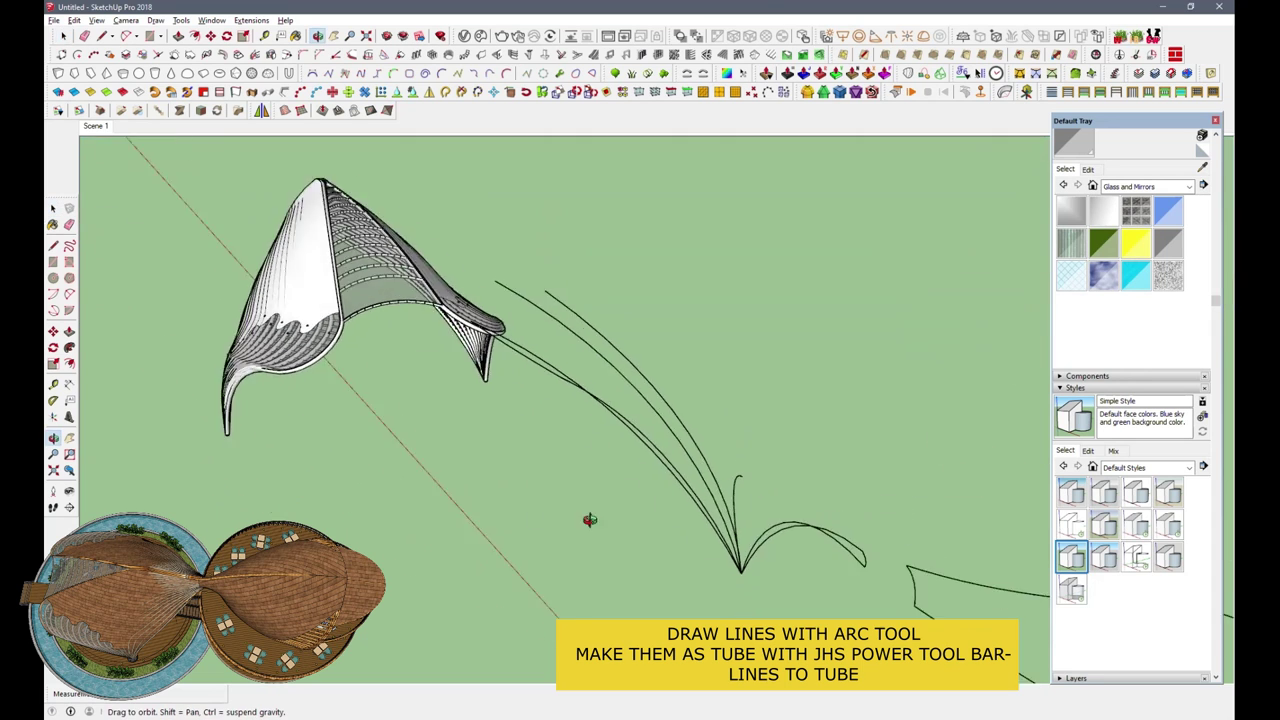
{"action": "scroll", "coordinate": [611, 548], "scroll_direction": "up", "scroll_amount": 3}
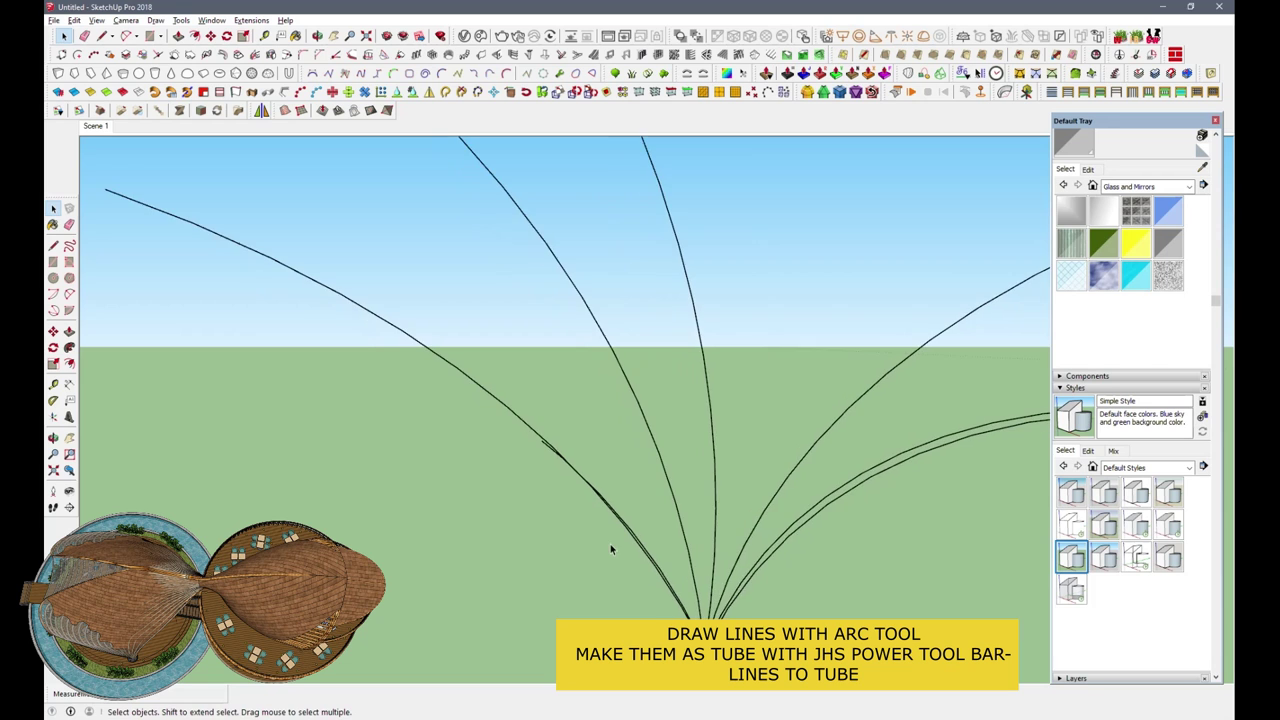
{"action": "scroll", "coordinate": [560, 456], "scroll_direction": "down", "scroll_amount": 3}
{"action": "mouse_move", "coordinate": [551, 429]}
{"action": "middle_mouse_down"}
{"action": "mouse_move", "coordinate": [443, 431]}
{"action": "mouse_move", "coordinate": [845, 460]}
{"action": "mouse_move", "coordinate": [846, 340]}
{"action": "middle_mouse_up"}
{"action": "scroll", "coordinate": [663, 463], "scroll_direction": "down", "scroll_amount": 3}
{"action": "scroll", "coordinate": [519, 404], "scroll_direction": "down", "scroll_amount": 3}
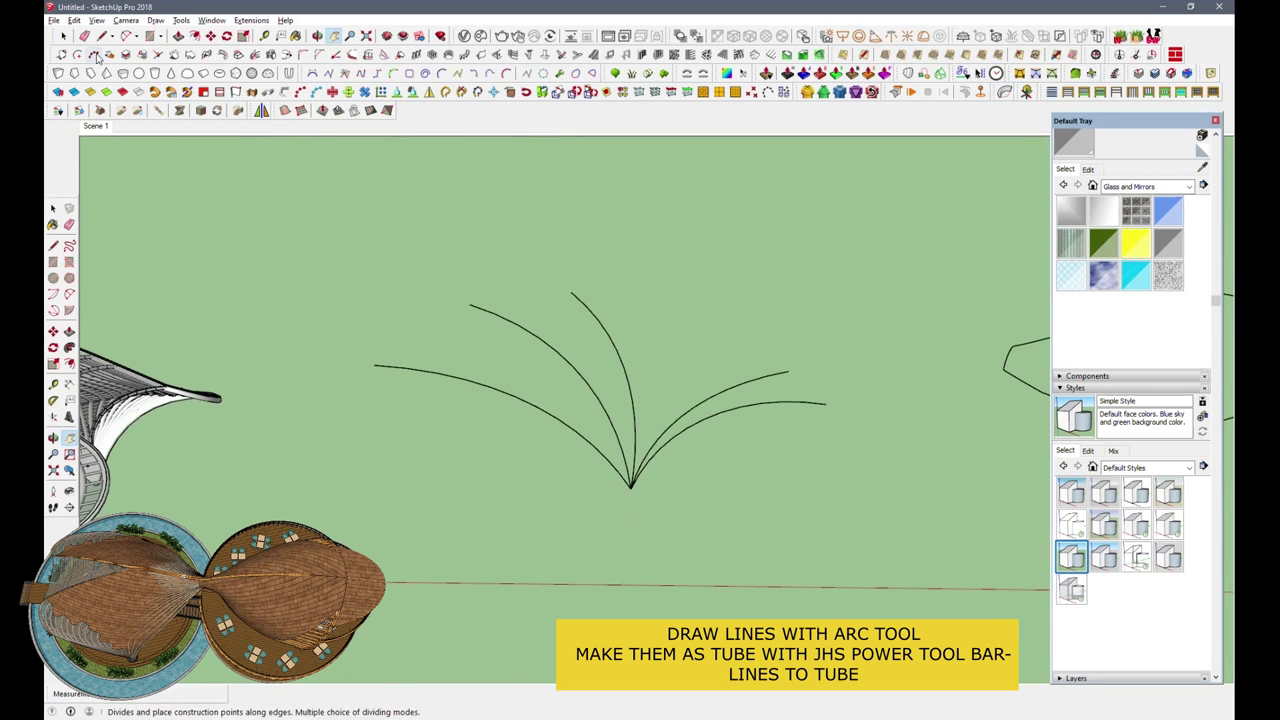
{"action": "left_click", "coordinate": [286, 94]}
{"action": "left_click", "coordinate": [601, 425]}
{"action": "scroll", "coordinate": [572, 455], "scroll_direction": "up", "scroll_amount": 2}
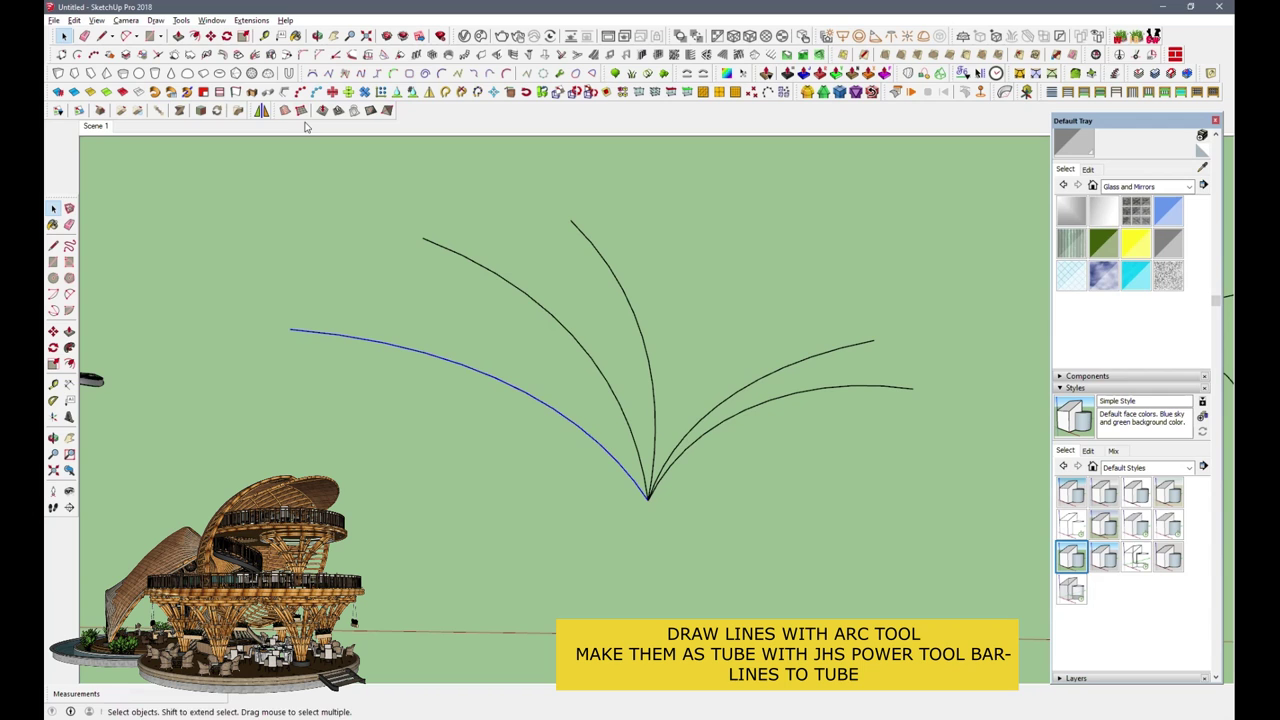
{"action": "left_click", "coordinate": [285, 94]}
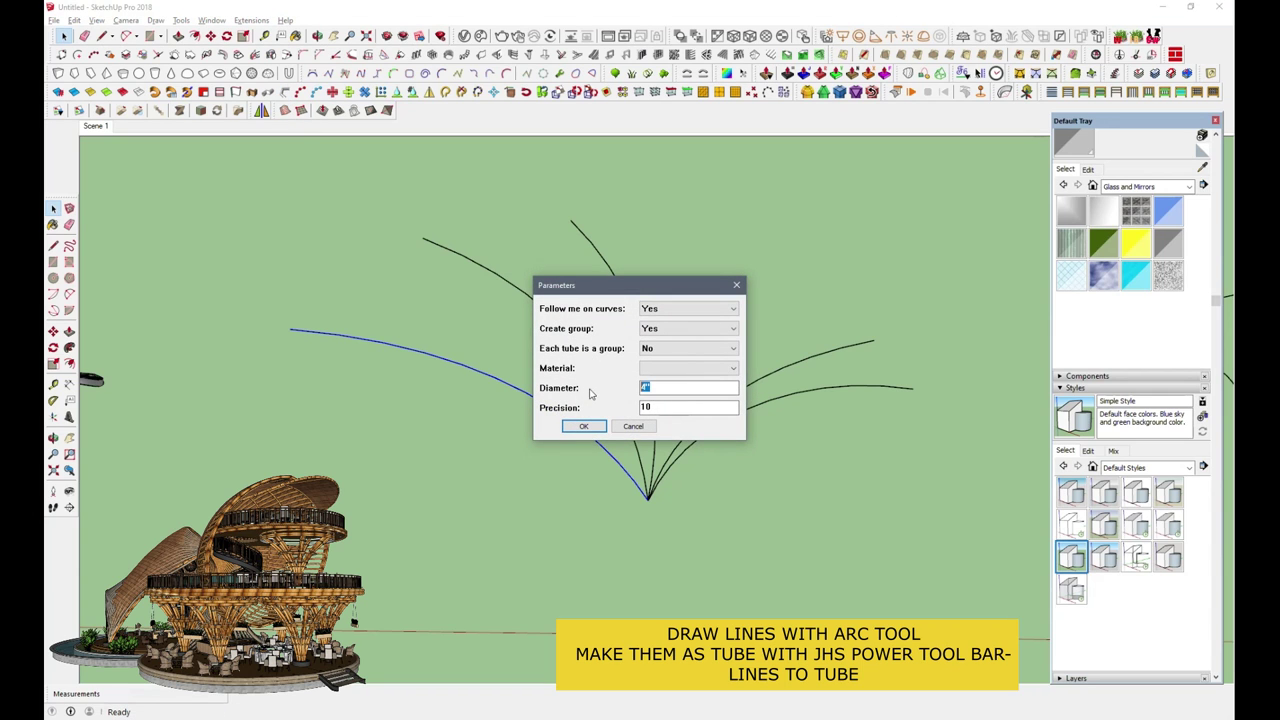
{"action": "left_click", "coordinate": [595, 428]}
{"action": "scroll", "coordinate": [588, 510], "scroll_direction": "up", "scroll_amount": 2}
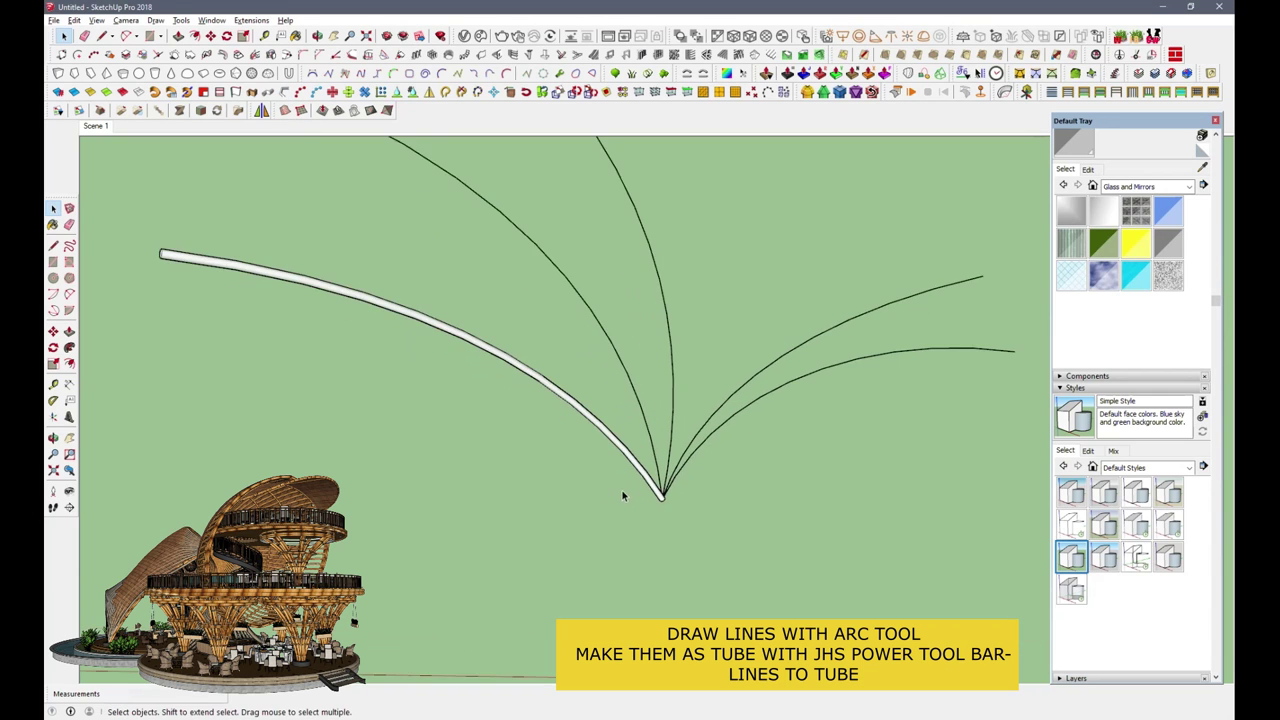
{"action": "scroll", "coordinate": [588, 510], "scroll_direction": "up", "scroll_amount": 2}
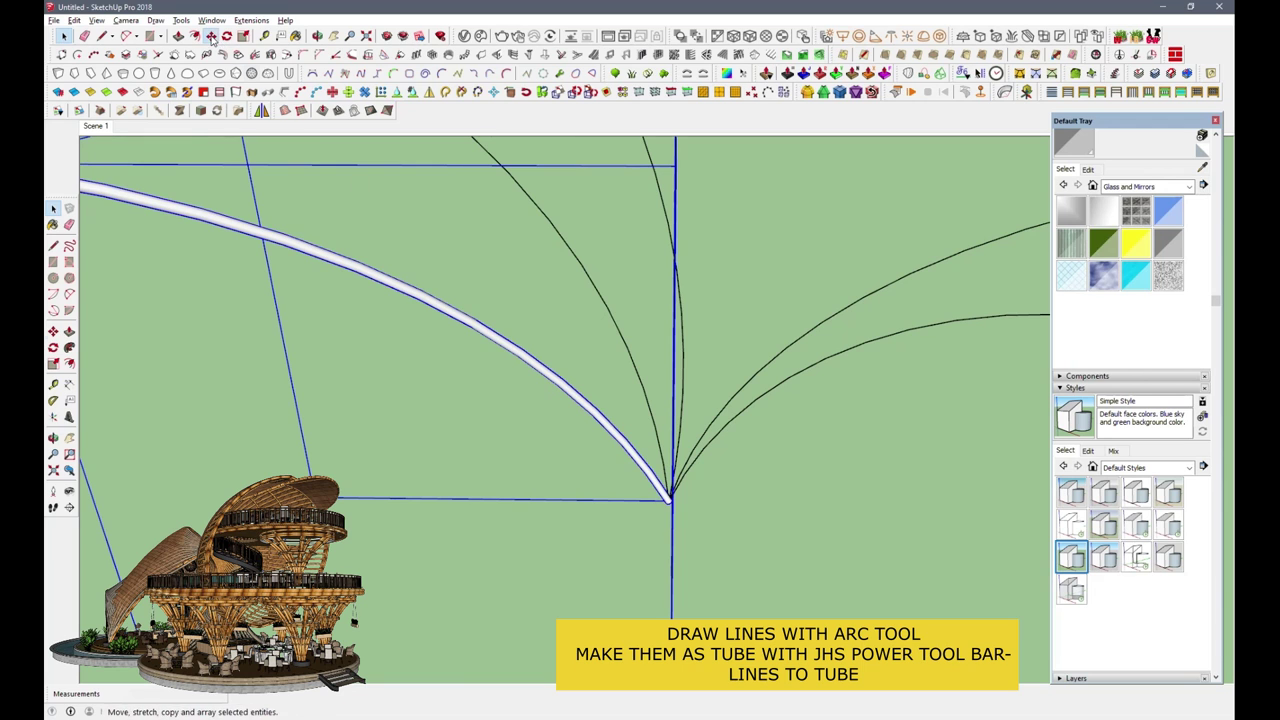
Step: Copy one tube with Move and Ctrl, placing the copy beside the original
{"action": "middle_click_drag", "start_coordinate": [640, 484], "coordinate": [670, 495]}
{"action": "key", "text": "ctrl"}
{"action": "left_click", "coordinate": [670, 498]}
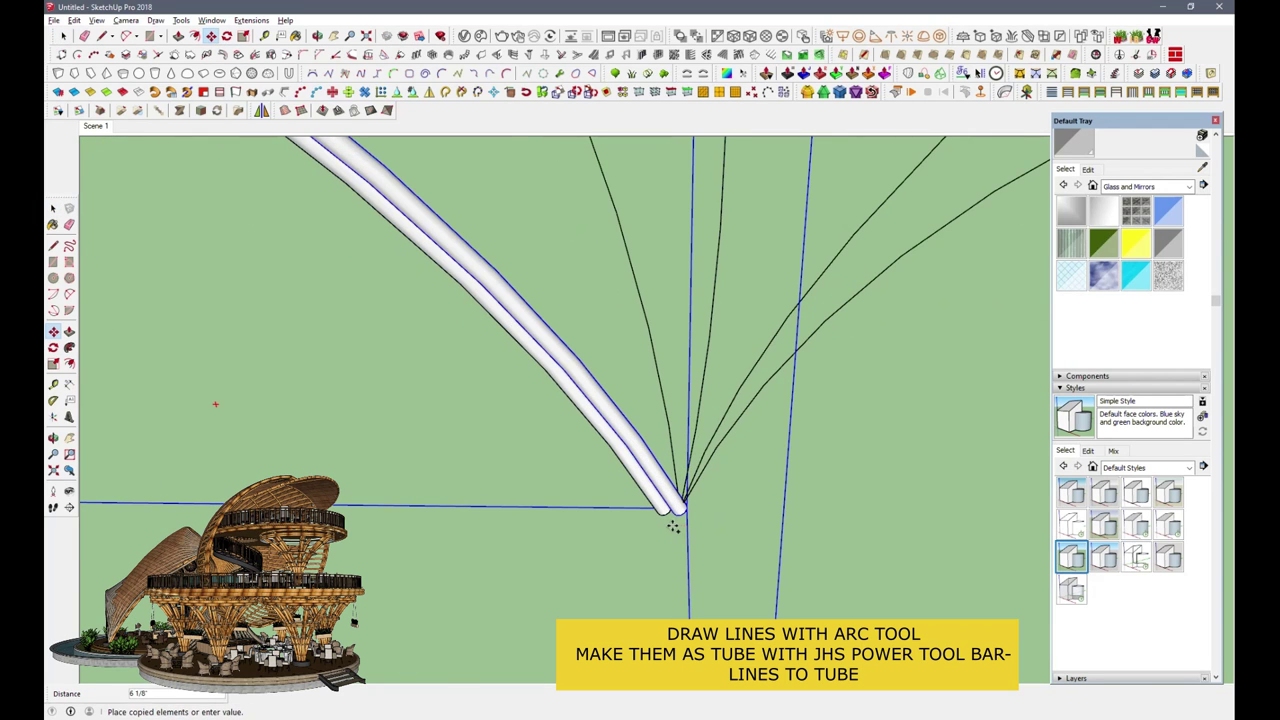
{"action": "left_click", "coordinate": [672, 527]}
{"action": "scroll", "coordinate": [660, 515], "scroll_direction": "up", "scroll_amount": 2}
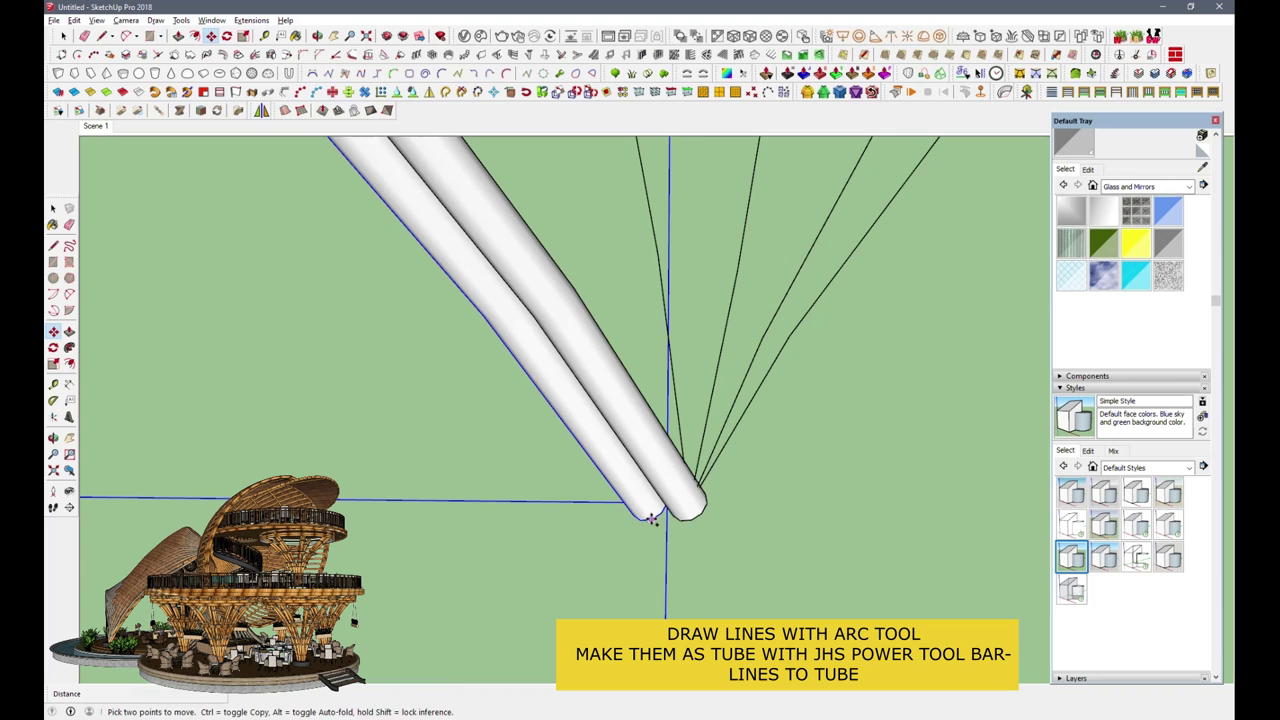
{"action": "mouse_move", "coordinate": [651, 523]}
{"action": "middle_mouse_down"}
{"action": "mouse_move", "coordinate": [703, 533]}
{"action": "mouse_move", "coordinate": [648, 505]}
{"action": "middle_mouse_up"}
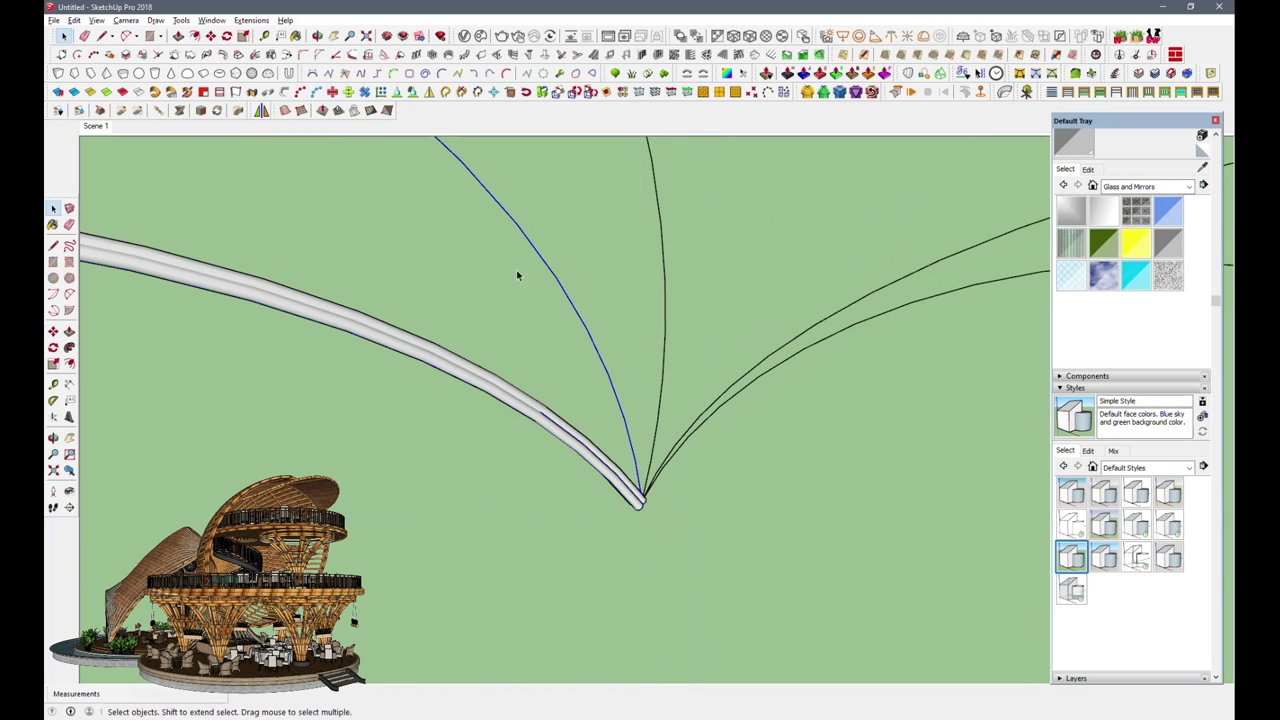
Step: Convert three more bare curves into grouped 6" tubes at precision 10
{"action": "left_click", "coordinate": [537, 250]}
{"action": "left_click", "coordinate": [1027, 91]}
{"action": "left_click", "coordinate": [580, 423]}
{"action": "mouse_move", "coordinate": [580, 423]}
{"action": "middle_mouse_down"}
{"action": "mouse_move", "coordinate": [521, 490]}
{"action": "mouse_move", "coordinate": [657, 471]}
{"action": "middle_mouse_up"}
{"action": "key", "text": "m"}
{"action": "mouse_move", "coordinate": [566, 451]}
{"action": "middle_mouse_down"}
{"action": "mouse_move", "coordinate": [565, 487]}
{"action": "mouse_move", "coordinate": [531, 480]}
{"action": "mouse_move", "coordinate": [517, 534]}
{"action": "mouse_move", "coordinate": [449, 420]}
{"action": "middle_mouse_up"}
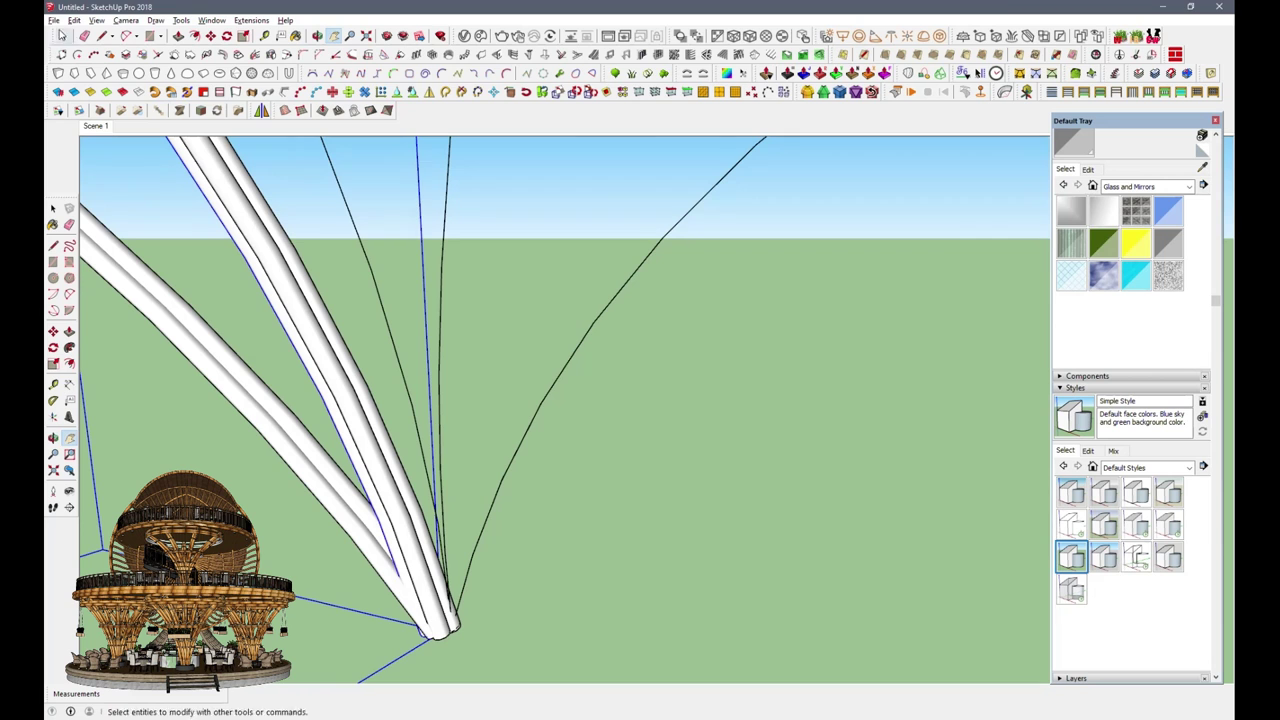
{"action": "left_click", "coordinate": [1027, 91]}
{"action": "left_click", "coordinate": [586, 423]}
{"action": "key", "text": "m"}
{"action": "mouse_move", "coordinate": [586, 423]}
{"action": "middle_mouse_down"}
{"action": "mouse_move", "coordinate": [460, 612]}
{"action": "mouse_move", "coordinate": [480, 609]}
{"action": "middle_mouse_up"}
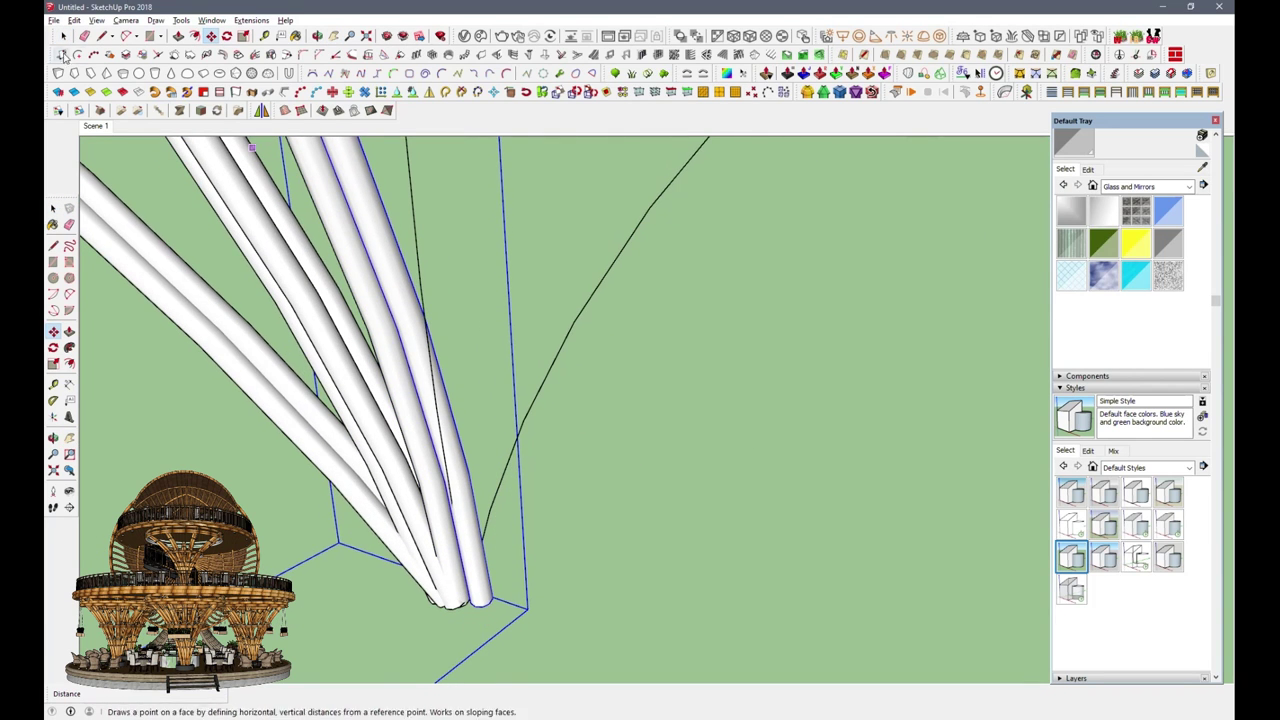
{"action": "left_click", "coordinate": [284, 92]}
{"action": "left_click", "coordinate": [575, 423]}
{"action": "key", "text": "m"}
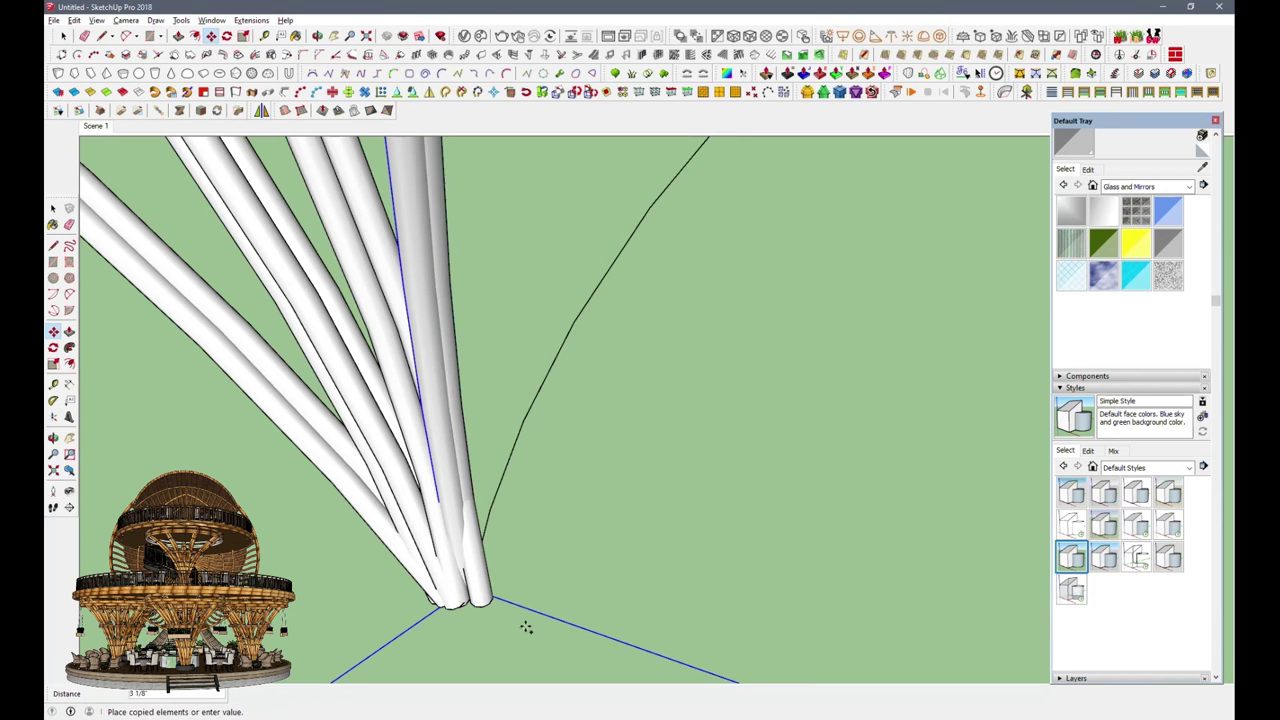
{"action": "mouse_move", "coordinate": [501, 623]}
{"action": "middle_mouse_down"}
{"action": "mouse_move", "coordinate": [509, 594]}
{"action": "mouse_move", "coordinate": [518, 605]}
{"action": "mouse_move", "coordinate": [580, 557]}
{"action": "mouse_move", "coordinate": [460, 500]}
{"action": "mouse_move", "coordinate": [420, 420]}
{"action": "middle_mouse_up"}
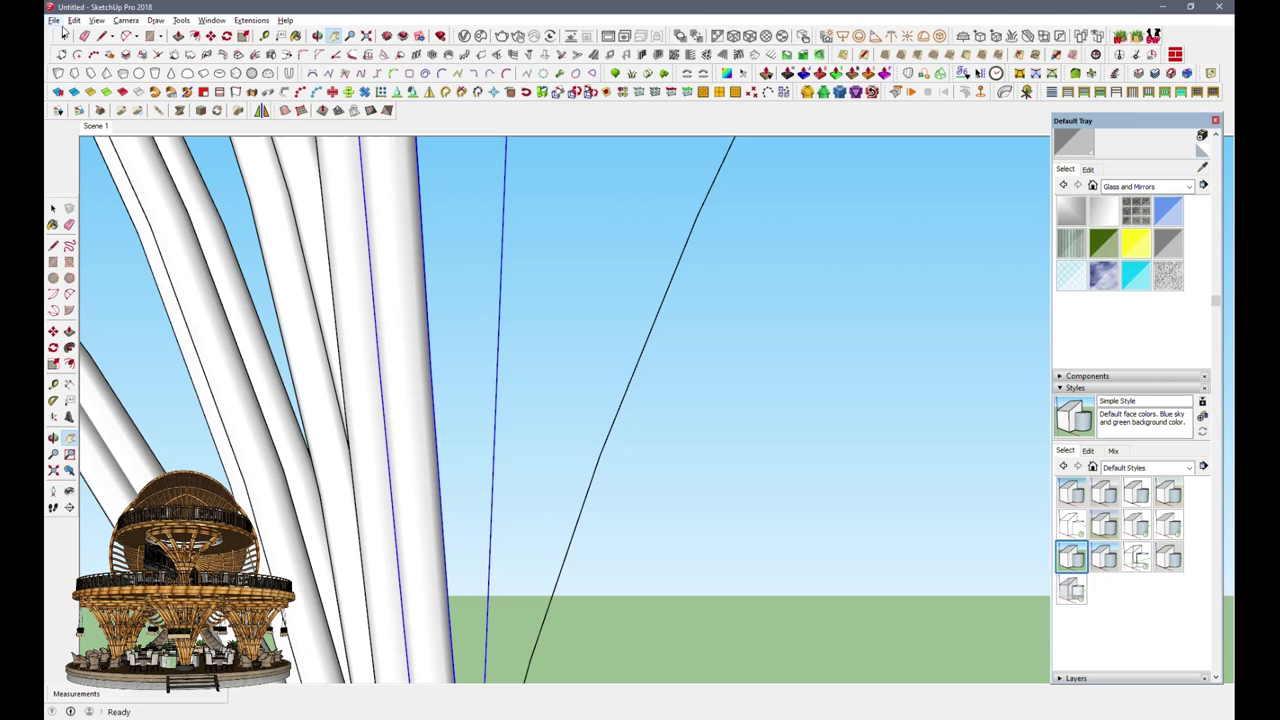
Step: Create the last 6" tubes along the remaining curves and window-select all the new tubes
{"action": "mouse_move", "coordinate": [600, 269]}
{"action": "middle_mouse_down"}
{"action": "mouse_move", "coordinate": [480, 329]}
{"action": "mouse_move", "coordinate": [460, 470]}
{"action": "middle_mouse_up"}
{"action": "left_click", "coordinate": [284, 92]}
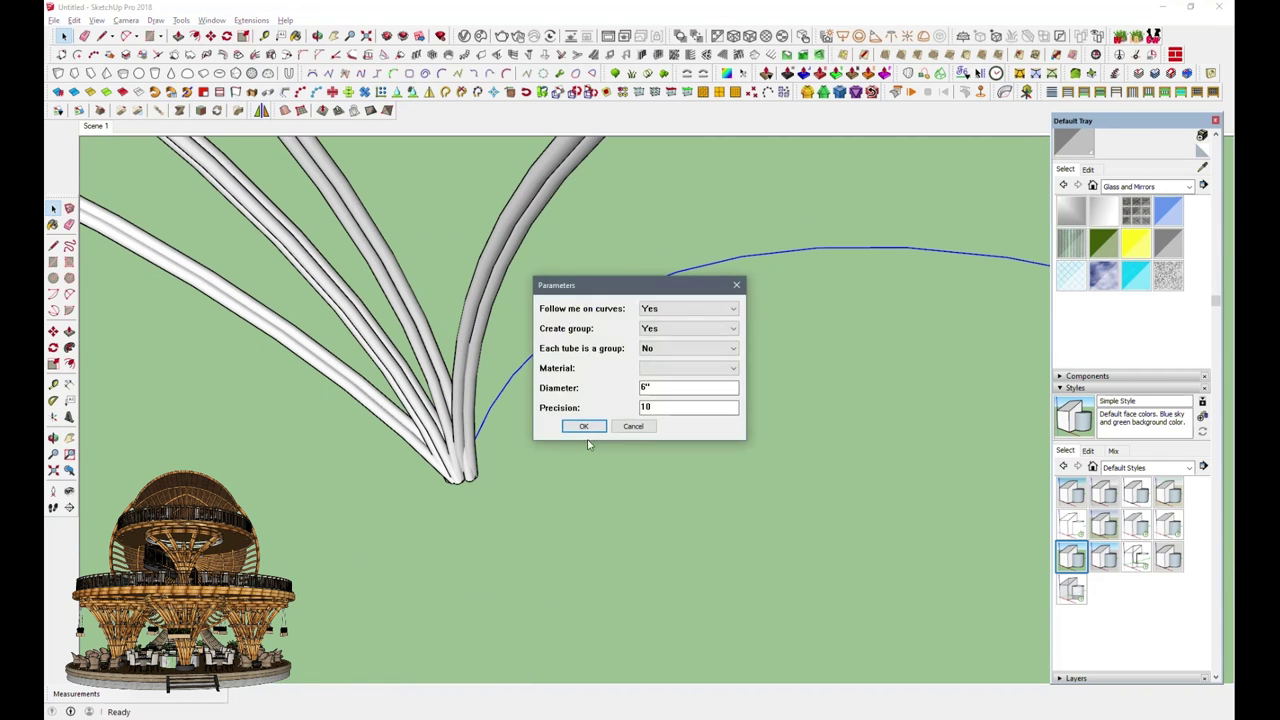
{"action": "left_click", "coordinate": [582, 423]}
{"action": "key", "text": "m"}
{"action": "mouse_move", "coordinate": [560, 327]}
{"action": "middle_mouse_down"}
{"action": "mouse_move", "coordinate": [592, 463]}
{"action": "mouse_move", "coordinate": [526, 469]}
{"action": "mouse_move", "coordinate": [510, 408]}
{"action": "mouse_move", "coordinate": [546, 486]}
{"action": "mouse_move", "coordinate": [406, 486]}
{"action": "middle_mouse_up"}
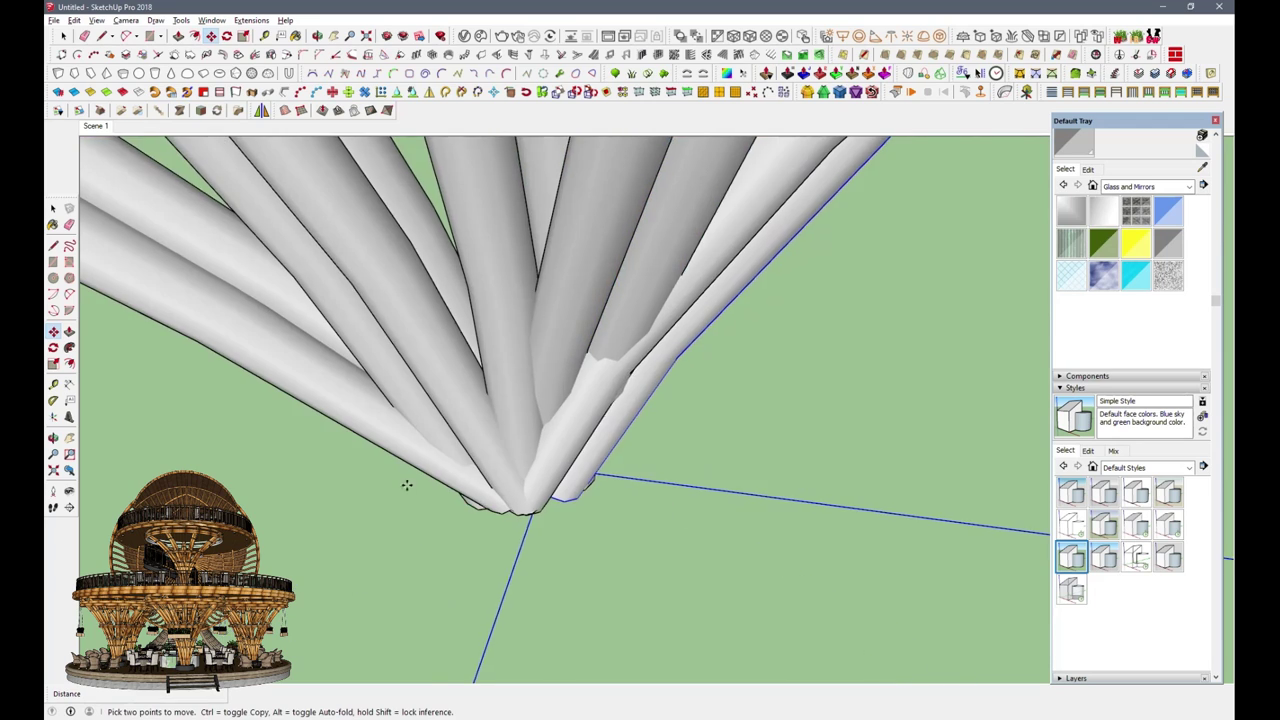
{"action": "key", "text": "space"}
{"action": "scroll", "coordinate": [548, 430], "scroll_direction": "down", "scroll_amount": 5}
{"action": "left_click_drag", "start_coordinate": [543, 458], "coordinate": [120, 260]}
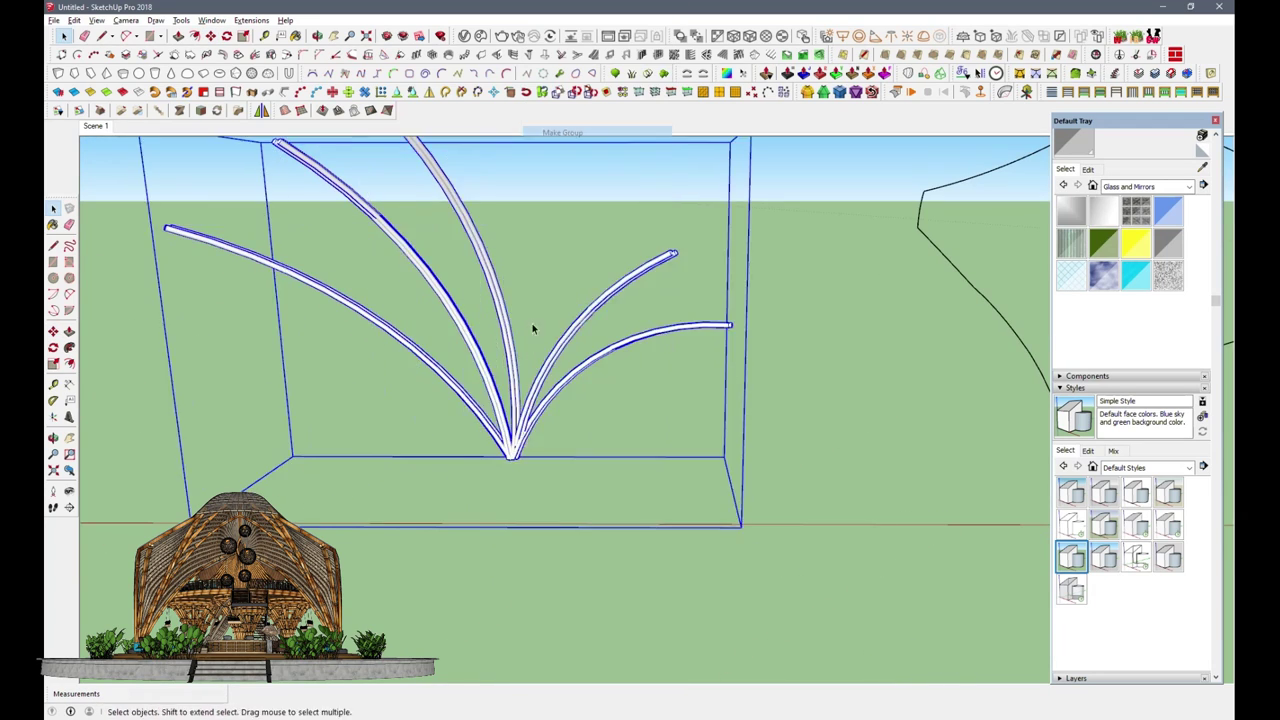
Step: Move the selected tube fan onto the shell base beneath the canopy
{"action": "middle_click_drag", "start_coordinate": [532, 323], "coordinate": [560, 414]}
{"action": "scroll", "coordinate": [379, 349], "scroll_direction": "down", "scroll_amount": 5}
{"action": "scroll", "coordinate": [379, 349], "scroll_direction": "up", "scroll_amount": 3}
{"action": "key", "text": "m"}
{"action": "left_click", "coordinate": [757, 557]}
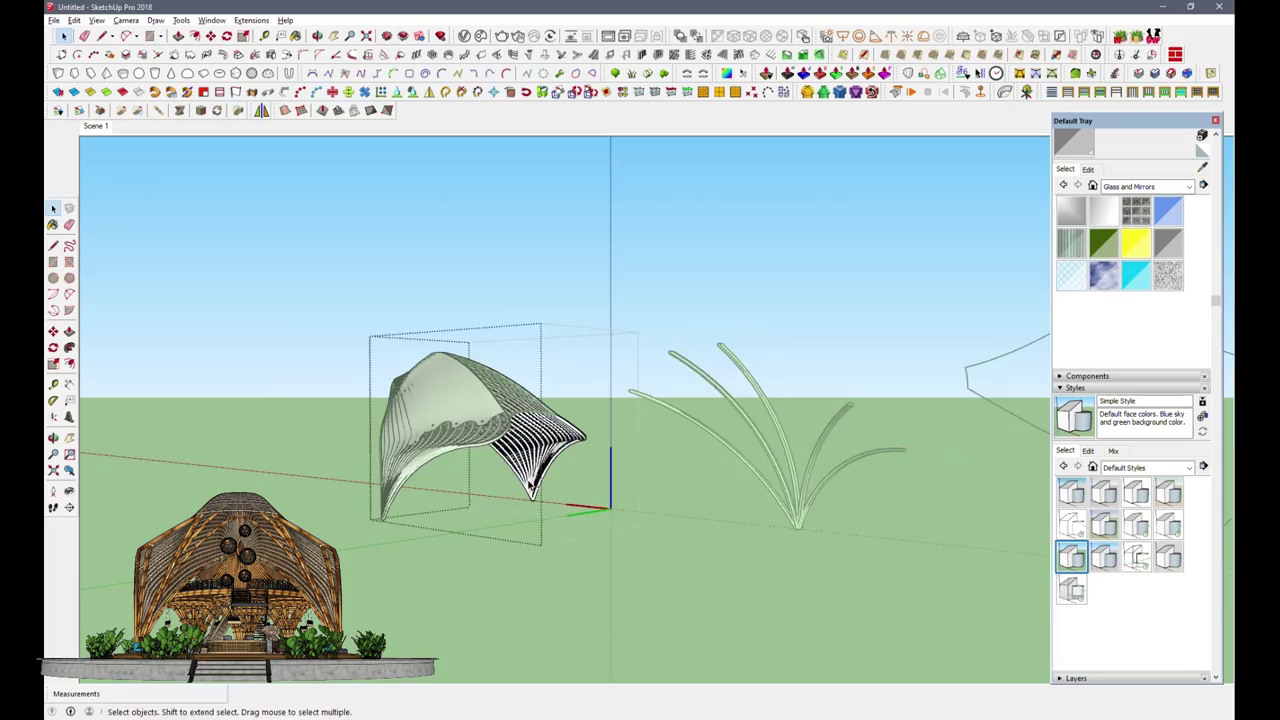
{"action": "scroll", "coordinate": [531, 516], "scroll_direction": "up", "scroll_amount": 3}
{"action": "scroll", "coordinate": [531, 516], "scroll_direction": "up", "scroll_amount": 5}
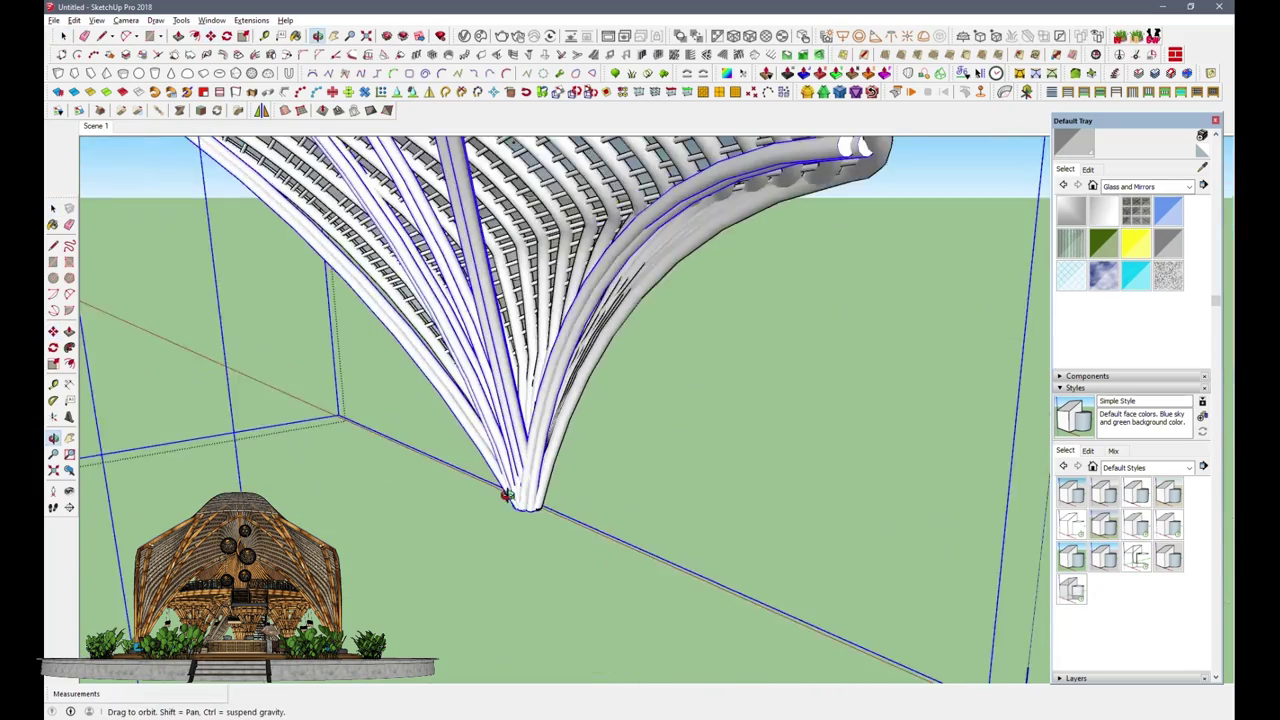
Step: Orbit under and in front of the canopy to check how the tube legs fit
{"action": "mouse_move", "coordinate": [557, 520]}
{"action": "middle_mouse_down"}
{"action": "mouse_move", "coordinate": [773, 522]}
{"action": "mouse_move", "coordinate": [646, 471]}
{"action": "mouse_move", "coordinate": [713, 318]}
{"action": "mouse_move", "coordinate": [731, 371]}
{"action": "middle_mouse_up"}
{"action": "scroll", "coordinate": [646, 471], "scroll_direction": "down", "scroll_amount": 5}
{"action": "scroll", "coordinate": [713, 318], "scroll_direction": "up", "scroll_amount": 3}
{"action": "scroll", "coordinate": [514, 474], "scroll_direction": "down", "scroll_amount": 5}
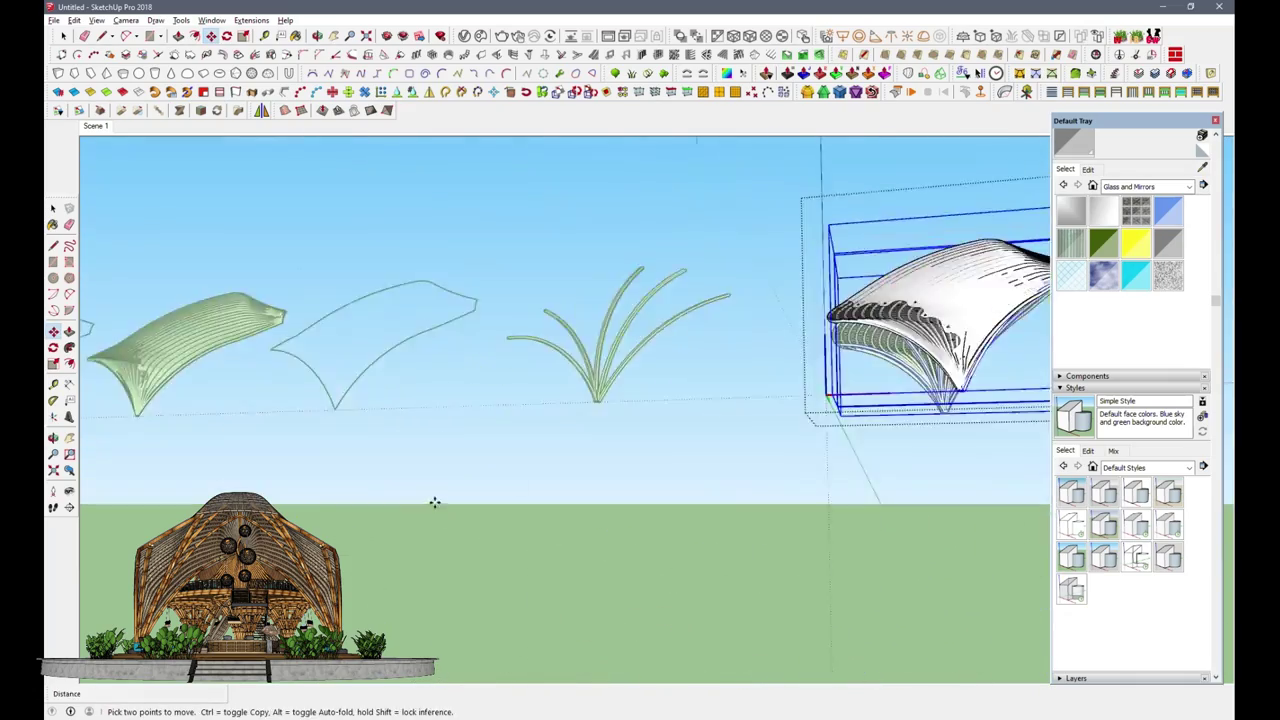
{"action": "scroll", "coordinate": [506, 470], "scroll_direction": "up", "scroll_amount": 4}
{"action": "mouse_move", "coordinate": [506, 470]}
{"action": "middle_mouse_down"}
{"action": "mouse_move", "coordinate": [897, 395]}
{"action": "mouse_move", "coordinate": [791, 380]}
{"action": "mouse_move", "coordinate": [565, 464]}
{"action": "middle_mouse_up"}
{"action": "key", "text": "m"}
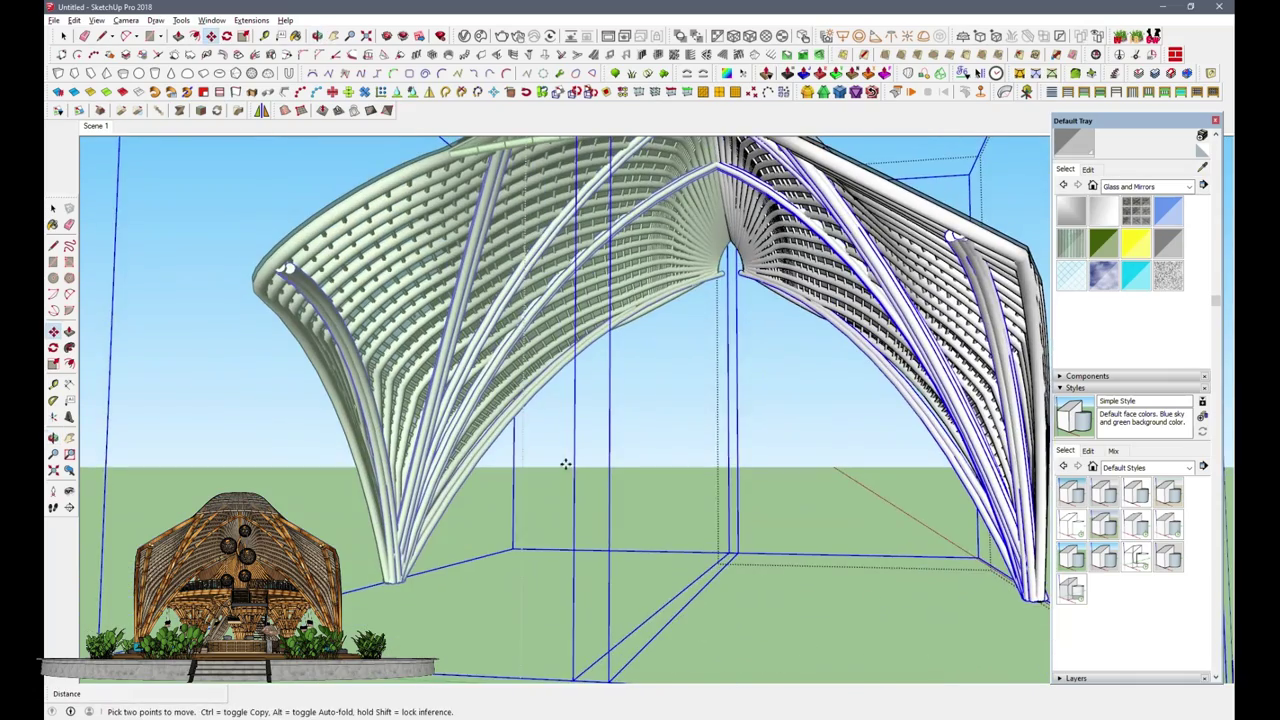
{"action": "mouse_move", "coordinate": [557, 549]}
{"action": "middle_mouse_down"}
{"action": "mouse_move", "coordinate": [680, 394]}
{"action": "mouse_move", "coordinate": [571, 409]}
{"action": "mouse_move", "coordinate": [199, 125]}
{"action": "mouse_move", "coordinate": [551, 520]}
{"action": "mouse_move", "coordinate": [635, 310]}
{"action": "mouse_move", "coordinate": [523, 437]}
{"action": "mouse_move", "coordinate": [251, 457]}
{"action": "mouse_move", "coordinate": [389, 429]}
{"action": "mouse_move", "coordinate": [300, 444]}
{"action": "mouse_move", "coordinate": [556, 460]}
{"action": "mouse_move", "coordinate": [586, 377]}
{"action": "mouse_move", "coordinate": [700, 429]}
{"action": "mouse_move", "coordinate": [720, 414]}
{"action": "mouse_move", "coordinate": [609, 414]}
{"action": "mouse_move", "coordinate": [571, 509]}
{"action": "mouse_move", "coordinate": [731, 543]}
{"action": "mouse_move", "coordinate": [626, 462]}
{"action": "mouse_move", "coordinate": [656, 541]}
{"action": "middle_mouse_up"}
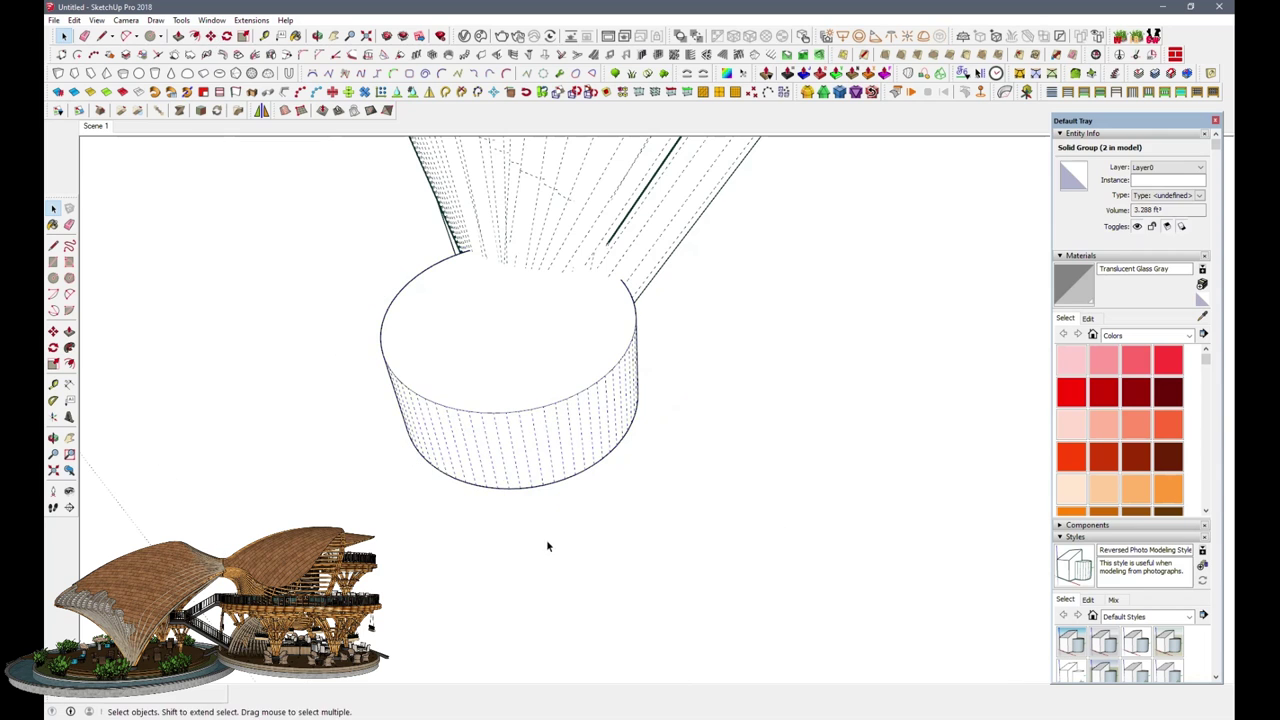
Step: Open the cylinder footing component and scale the cylinder up in two stages
{"action": "left_click", "coordinate": [523, 393]}
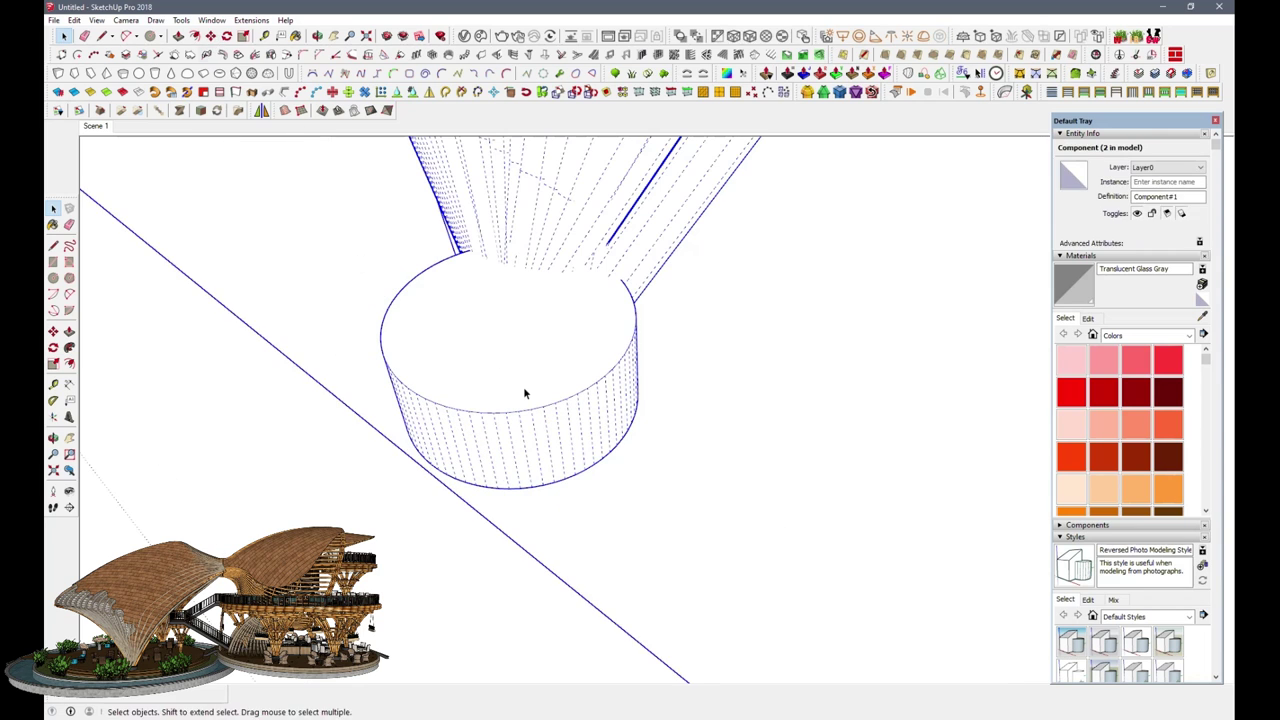
{"action": "double_click", "coordinate": [523, 393]}
{"action": "mouse_move", "coordinate": [560, 531]}
{"action": "middle_mouse_down"}
{"action": "mouse_move", "coordinate": [769, 360]}
{"action": "mouse_move", "coordinate": [569, 540]}
{"action": "mouse_move", "coordinate": [548, 541]}
{"action": "middle_mouse_up"}
{"action": "scroll", "coordinate": [577, 466], "scroll_direction": "up", "scroll_amount": 5}
{"action": "scroll", "coordinate": [579, 468], "scroll_direction": "up", "scroll_amount": 3}
{"action": "scroll", "coordinate": [593, 456], "scroll_direction": "down", "scroll_amount": 5}
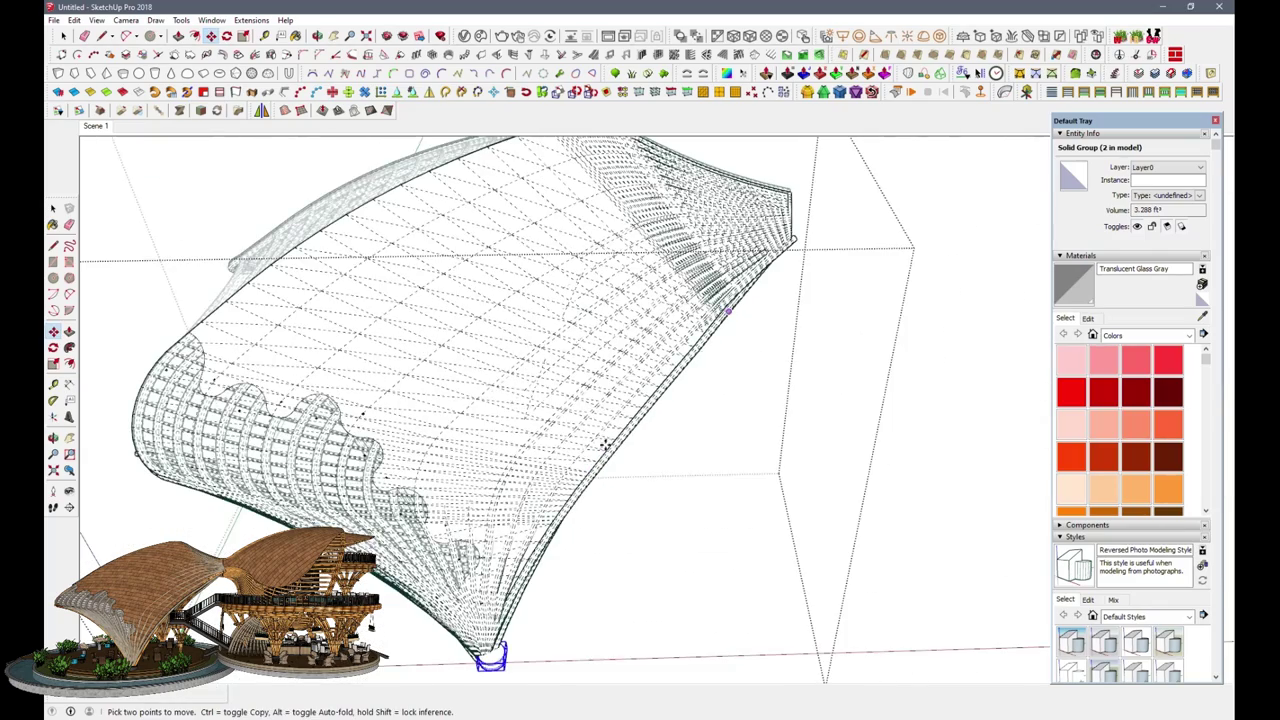
{"action": "middle_click_drag", "start_coordinate": [522, 604], "coordinate": [230, 85]}
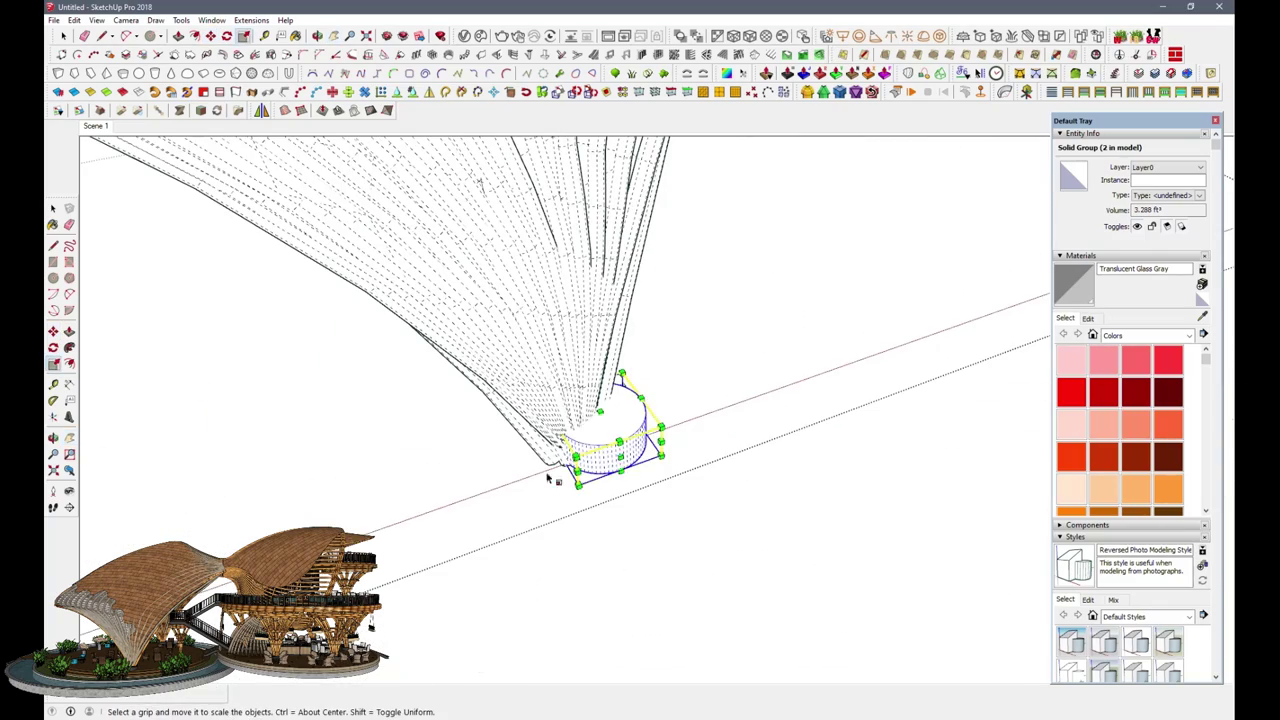
{"action": "middle_click_drag", "start_coordinate": [615, 491], "coordinate": [481, 201]}
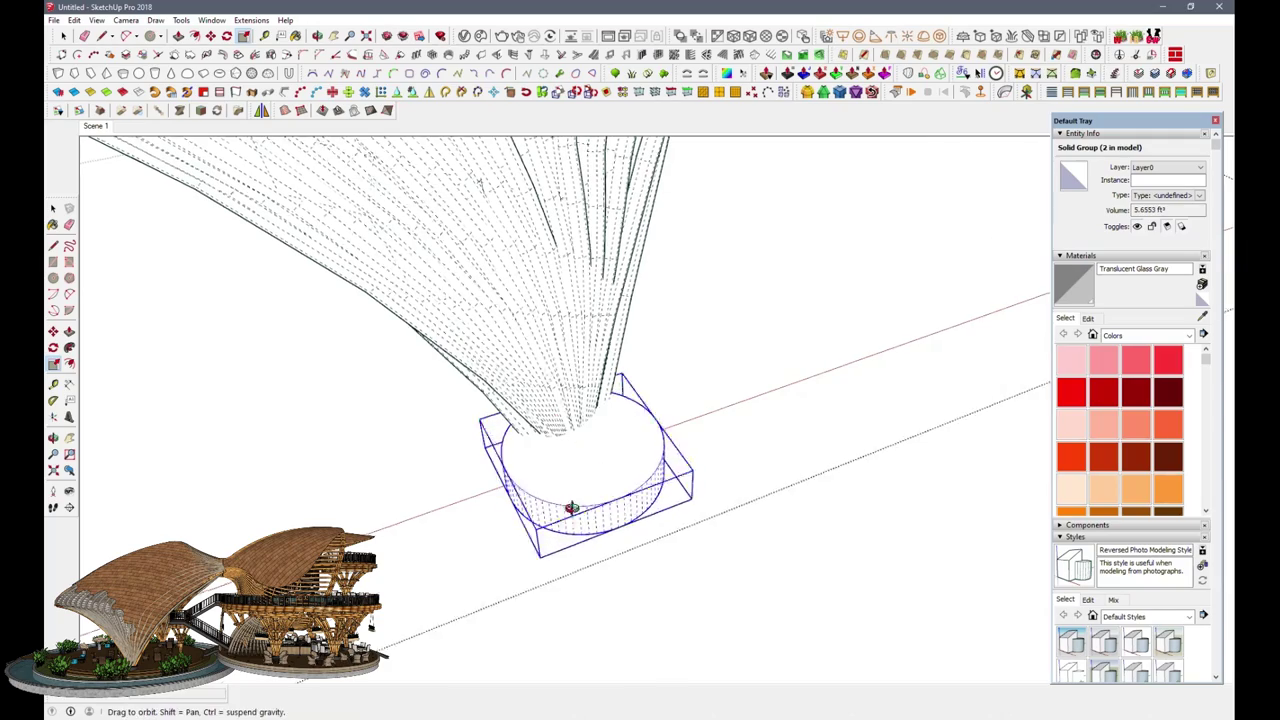
{"action": "mouse_move", "coordinate": [524, 604]}
{"action": "middle_mouse_down"}
{"action": "mouse_move", "coordinate": [712, 313]}
{"action": "mouse_move", "coordinate": [537, 486]}
{"action": "middle_mouse_up"}
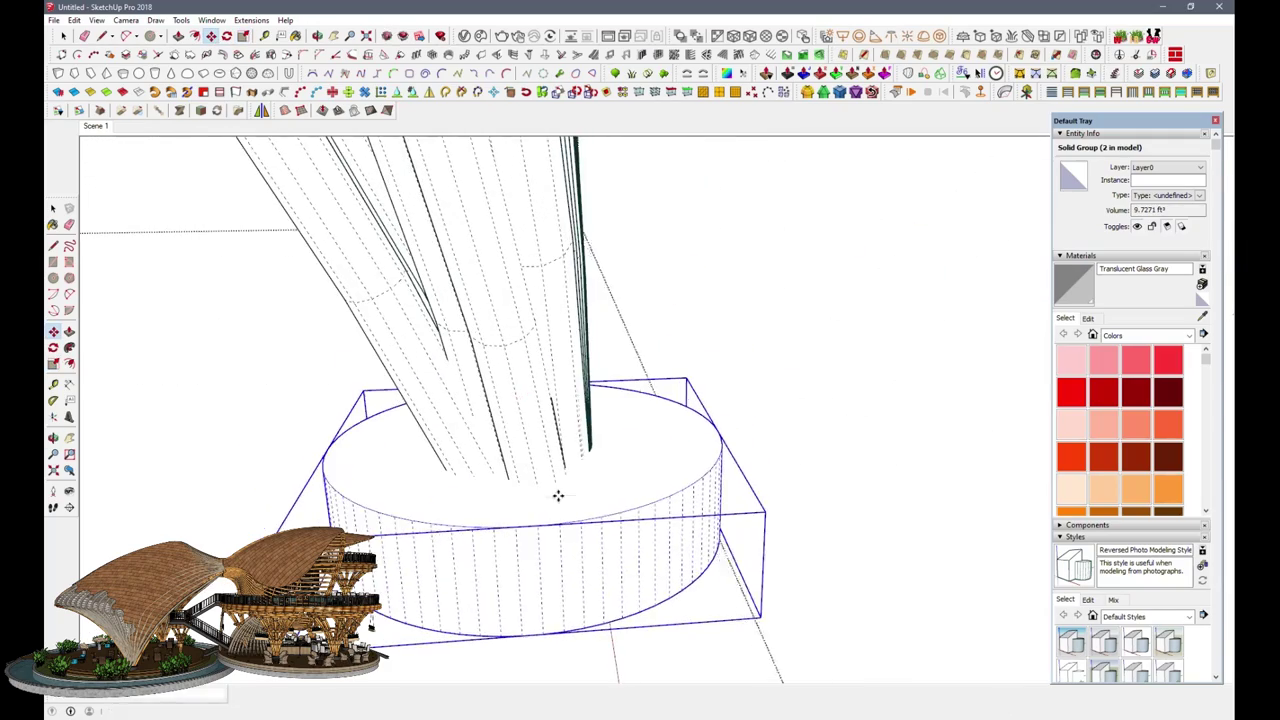
Step: Inset the footing's top face into a ring and push/pull it into a raised rim
{"action": "double_click", "coordinate": [654, 498]}
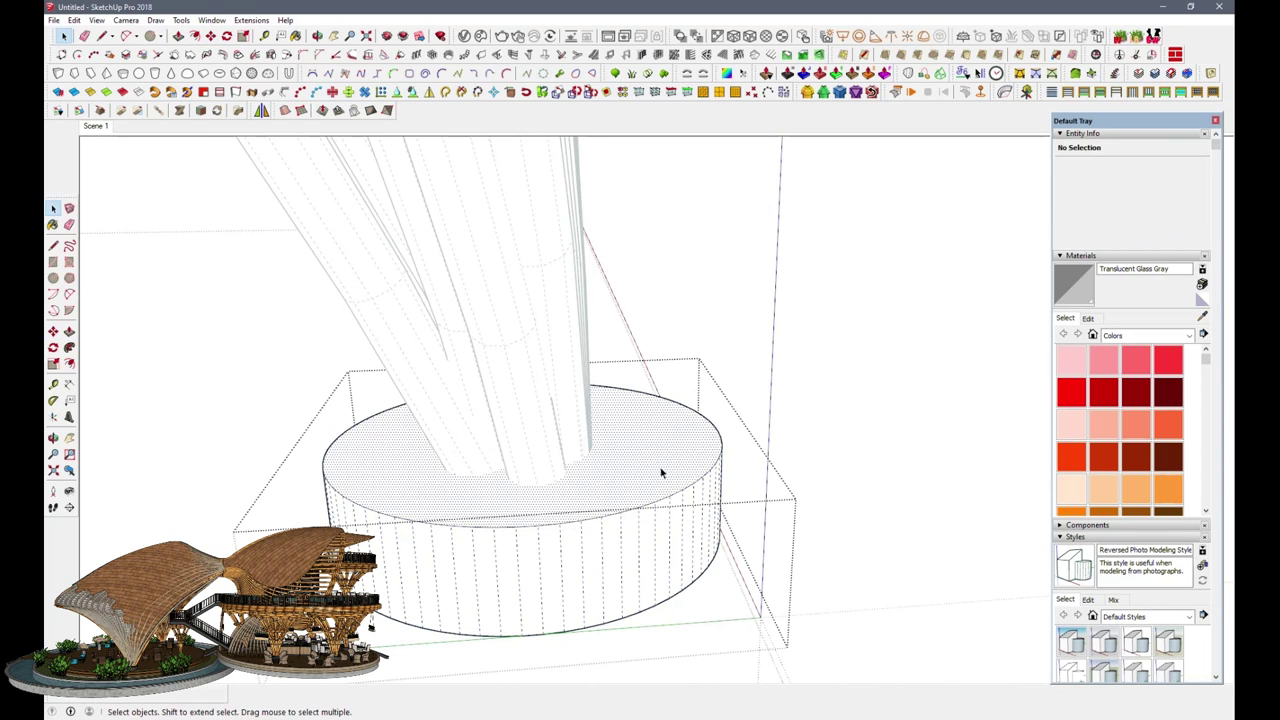
{"action": "left_click", "coordinate": [708, 440]}
{"action": "key", "text": "p"}
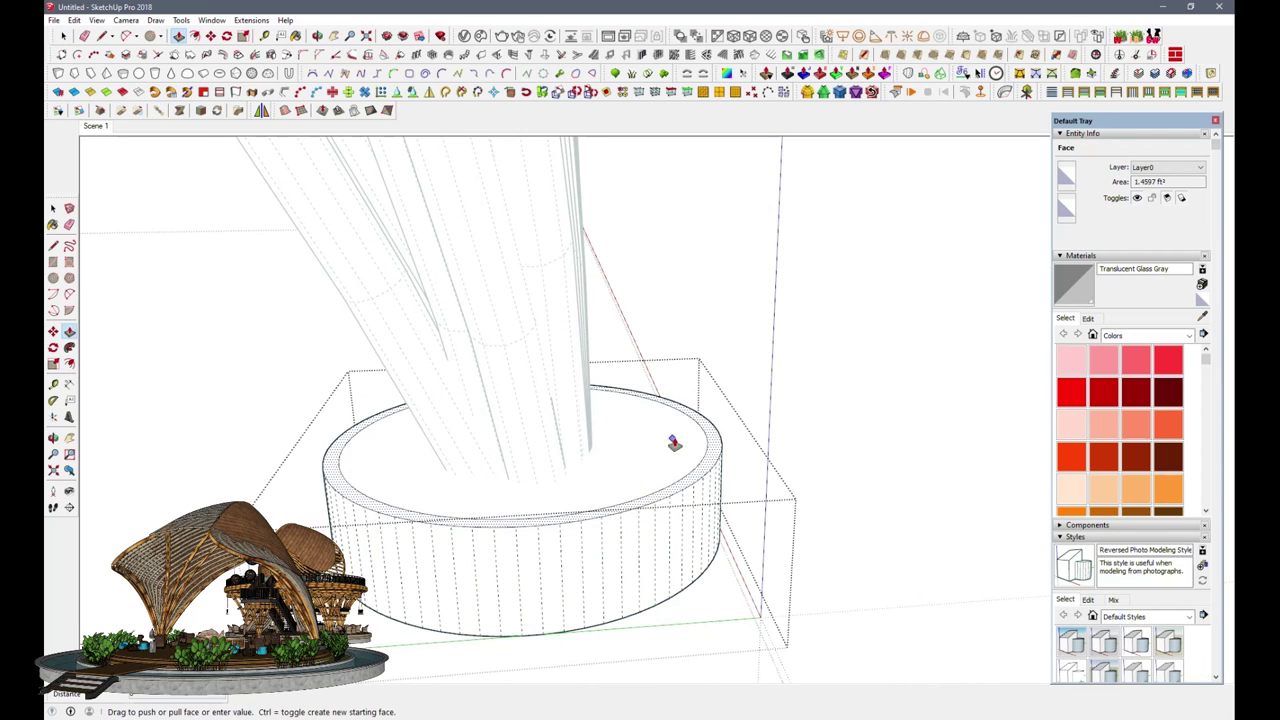
{"action": "key", "text": "space"}
{"action": "scroll", "coordinate": [829, 363], "scroll_direction": "down", "scroll_amount": 3}
{"action": "mouse_move", "coordinate": [660, 437]}
{"action": "middle_mouse_down"}
{"action": "mouse_move", "coordinate": [417, 340]}
{"action": "mouse_move", "coordinate": [535, 515]}
{"action": "mouse_move", "coordinate": [580, 449]}
{"action": "mouse_move", "coordinate": [543, 514]}
{"action": "middle_mouse_up"}
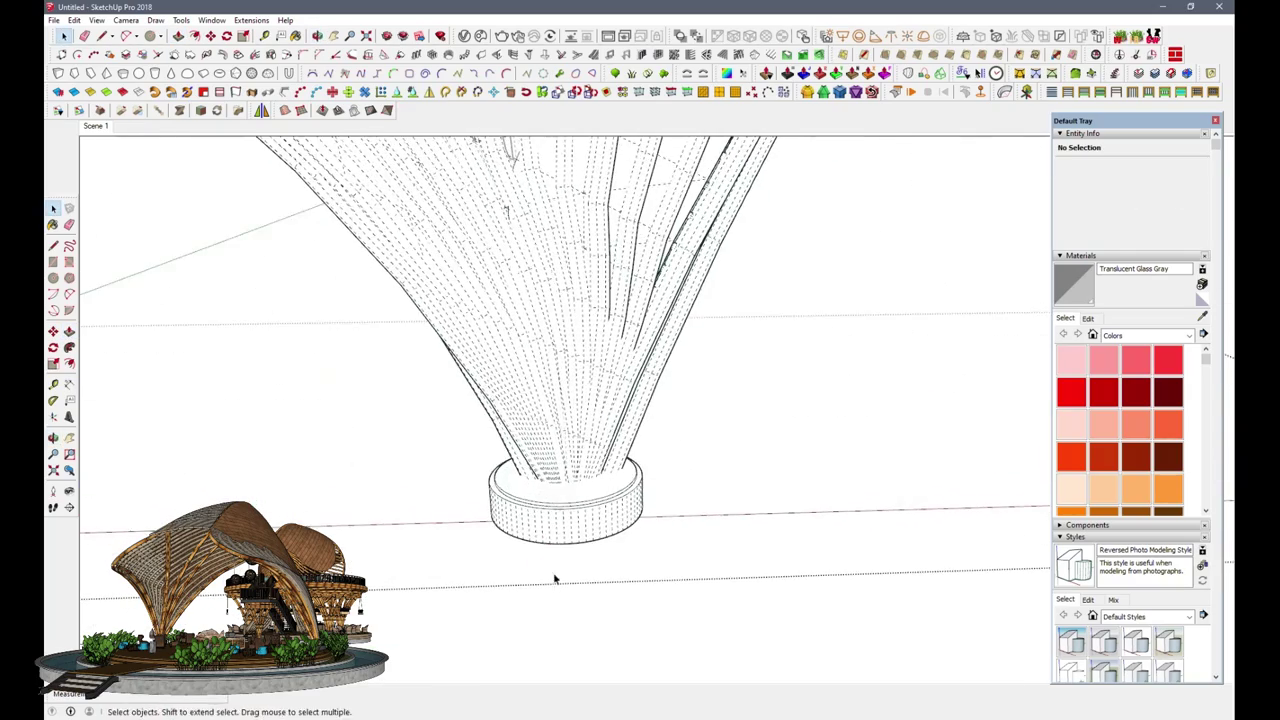
{"action": "scroll", "coordinate": [543, 466], "scroll_direction": "up", "scroll_amount": 5}
{"action": "left_click", "coordinate": [543, 466]}
{"action": "key", "text": "p"}
{"action": "left_click", "coordinate": [162, 40]}
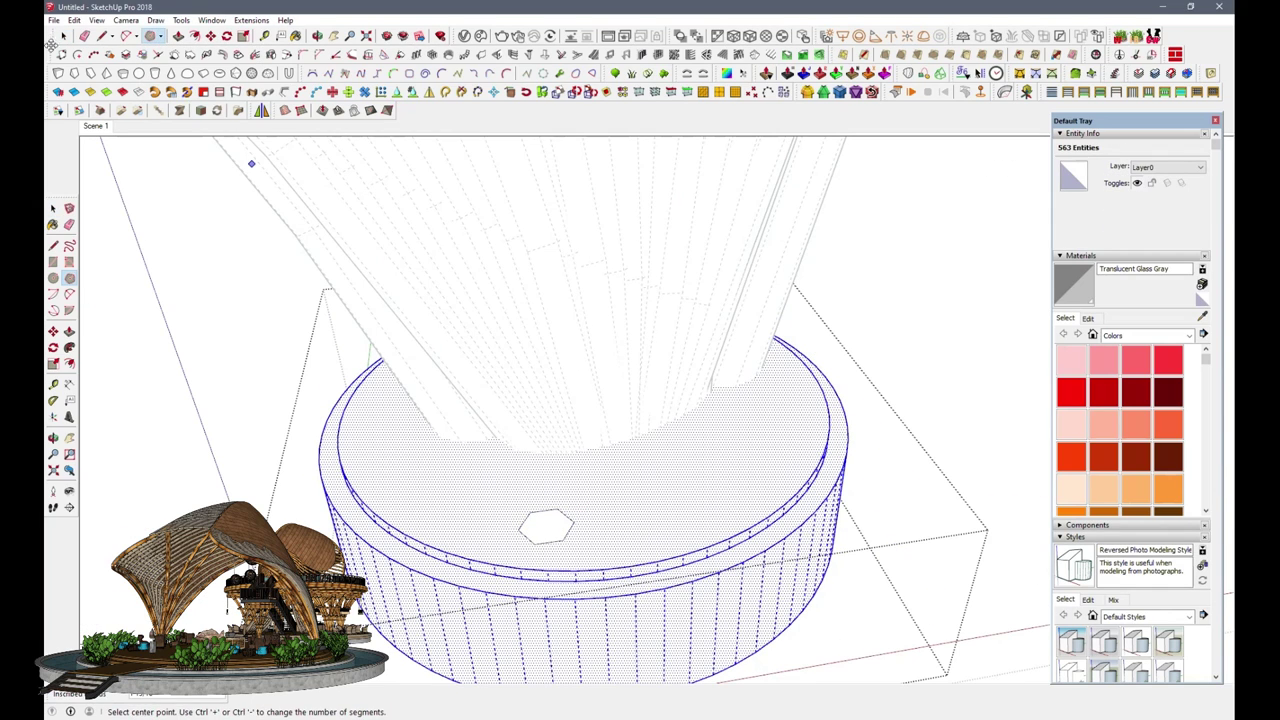
Step: Group the hexagon and push/pull it into a short hexagonal bolt-head prism
{"action": "key", "text": "space"}
{"action": "double_click", "coordinate": [545, 525]}
{"action": "right_click", "coordinate": [545, 525]}
{"action": "key", "text": "Escape"}
{"action": "key", "text": "f"}
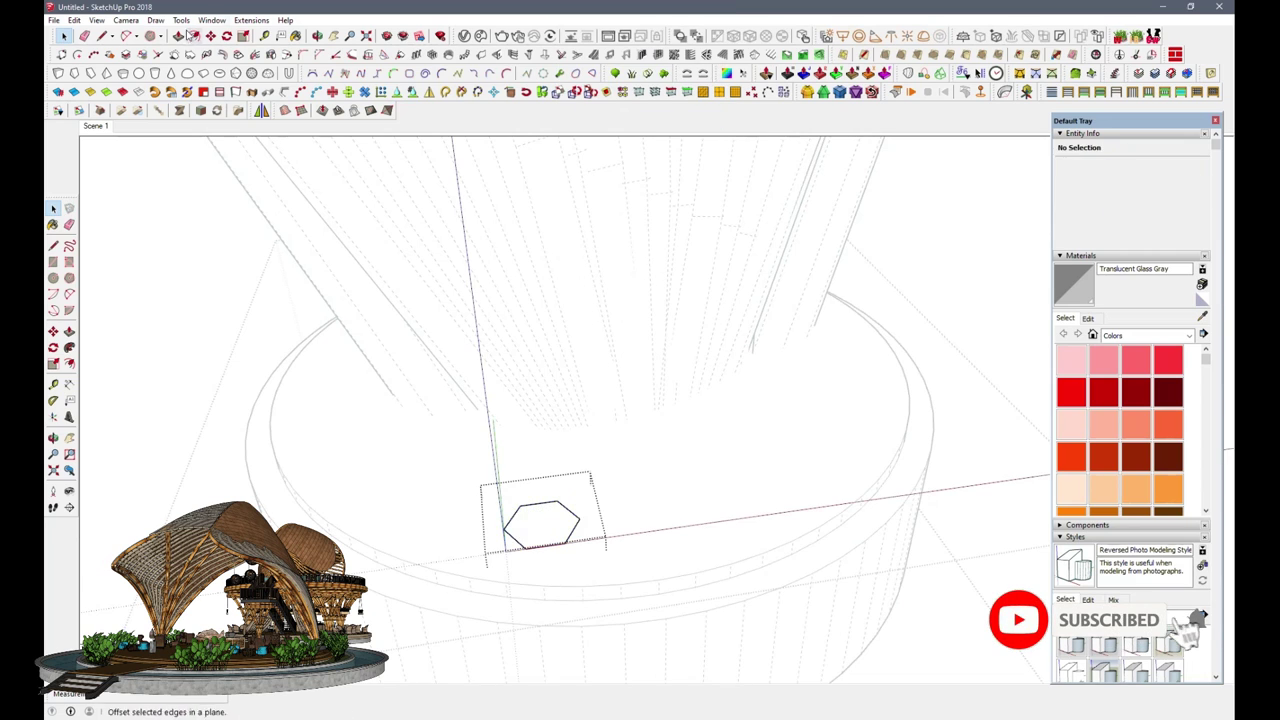
{"action": "left_click", "coordinate": [180, 36]}
{"action": "key", "text": "Escape"}
{"action": "middle_click_drag", "start_coordinate": [545, 530], "coordinate": [449, 531]}
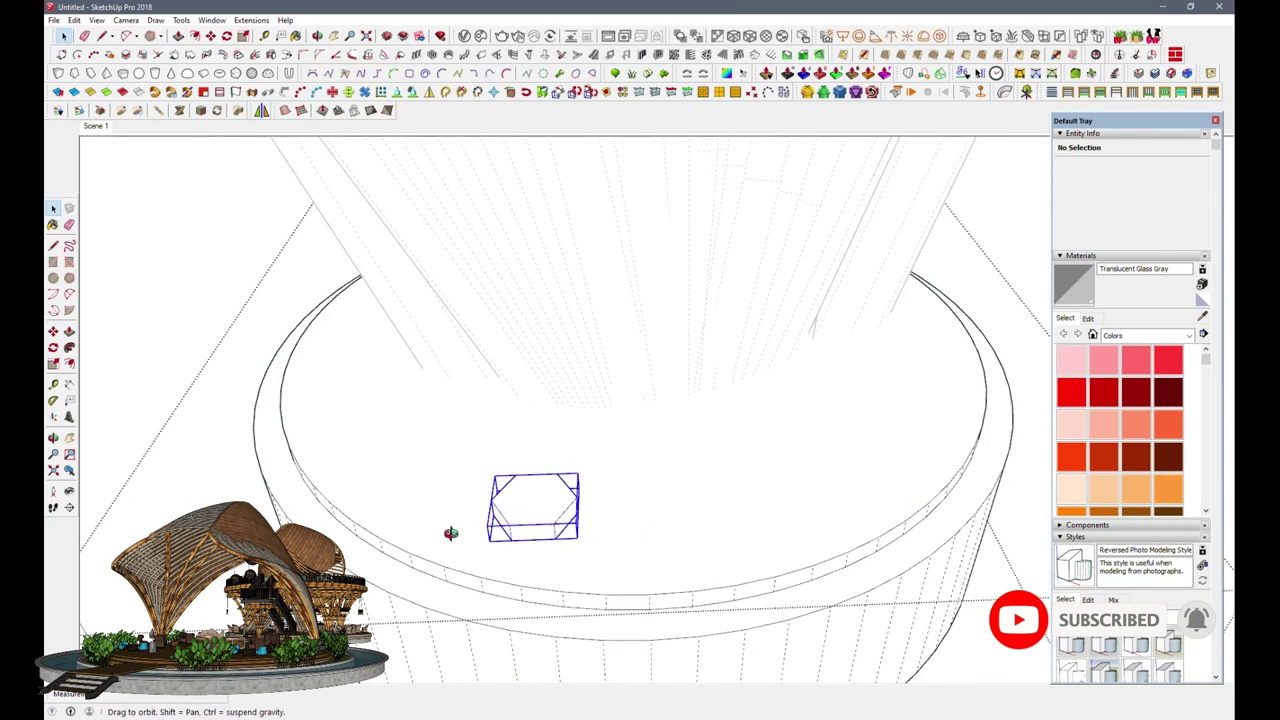
{"action": "left_click", "coordinate": [210, 36]}
Step: Place the first two copies of the hexagon bolt head on the footing rim
{"action": "mouse_move", "coordinate": [804, 555]}
{"action": "middle_mouse_down"}
{"action": "mouse_move", "coordinate": [593, 412]}
{"action": "mouse_move", "coordinate": [587, 423]}
{"action": "middle_mouse_up"}
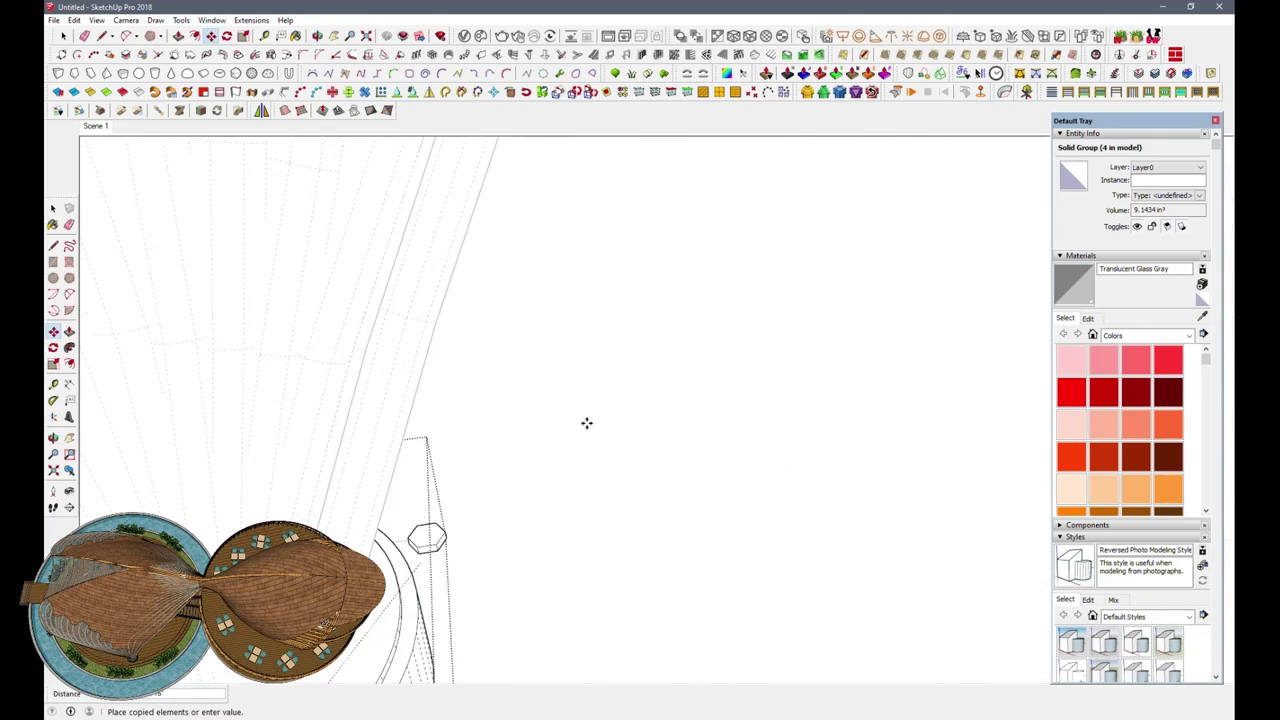
{"action": "scroll", "coordinate": [606, 277], "scroll_direction": "down", "scroll_amount": 3}
{"action": "scroll", "coordinate": [580, 470], "scroll_direction": "down", "scroll_amount": 3}
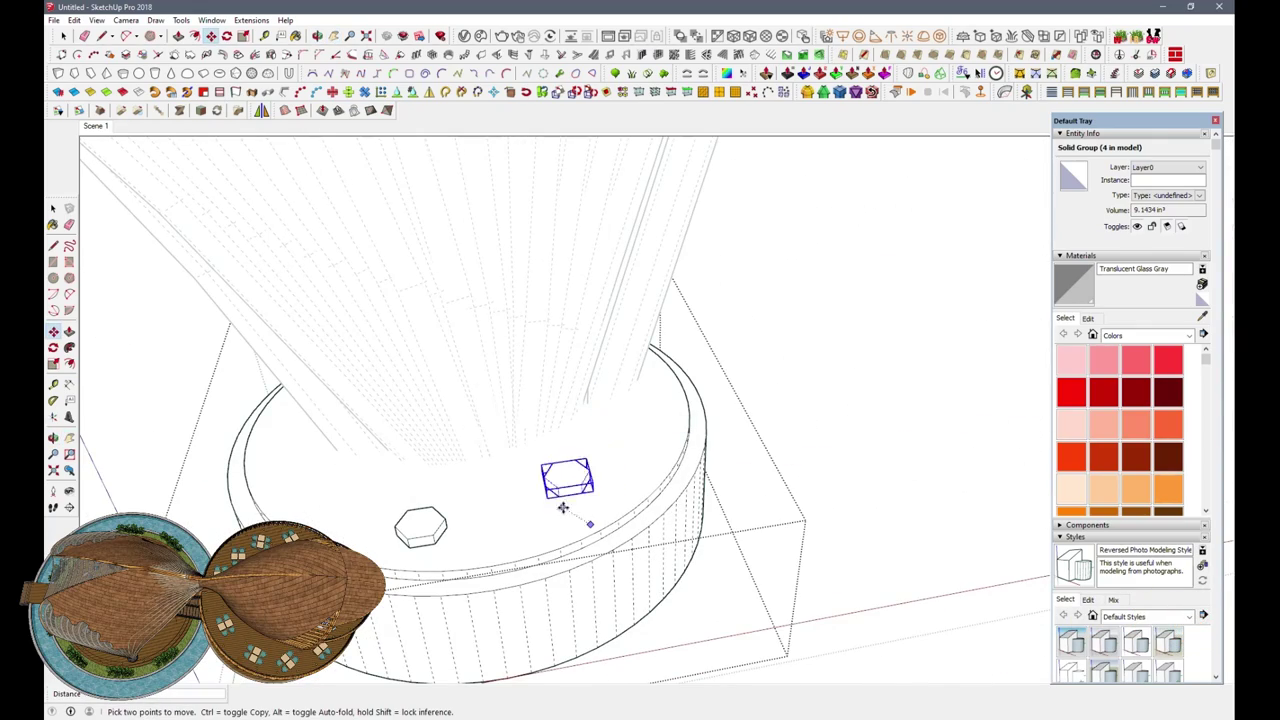
{"action": "middle_click_drag", "start_coordinate": [614, 498], "coordinate": [491, 440], "text": "shift"}
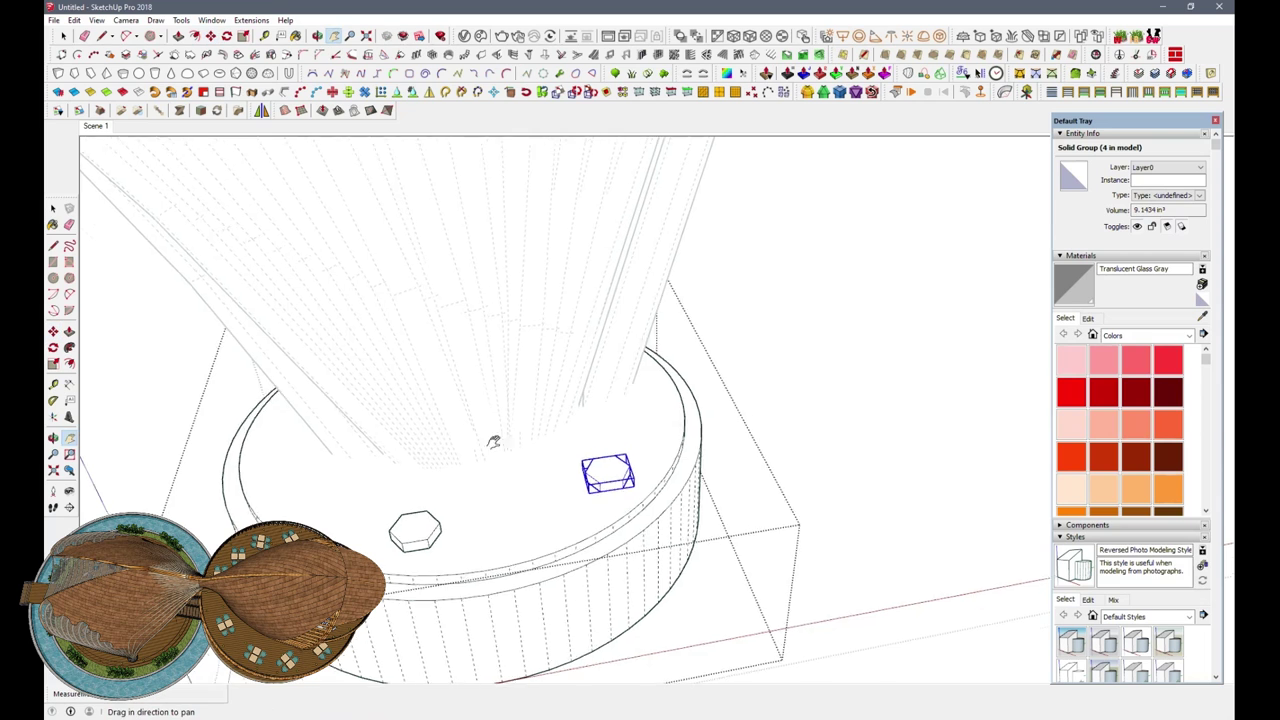
{"action": "scroll", "coordinate": [457, 471], "scroll_direction": "up", "scroll_amount": 5}
{"action": "scroll", "coordinate": [646, 434], "scroll_direction": "down", "scroll_amount": 5}
{"action": "middle_click_drag", "start_coordinate": [646, 434], "coordinate": [603, 480], "text": "shift"}
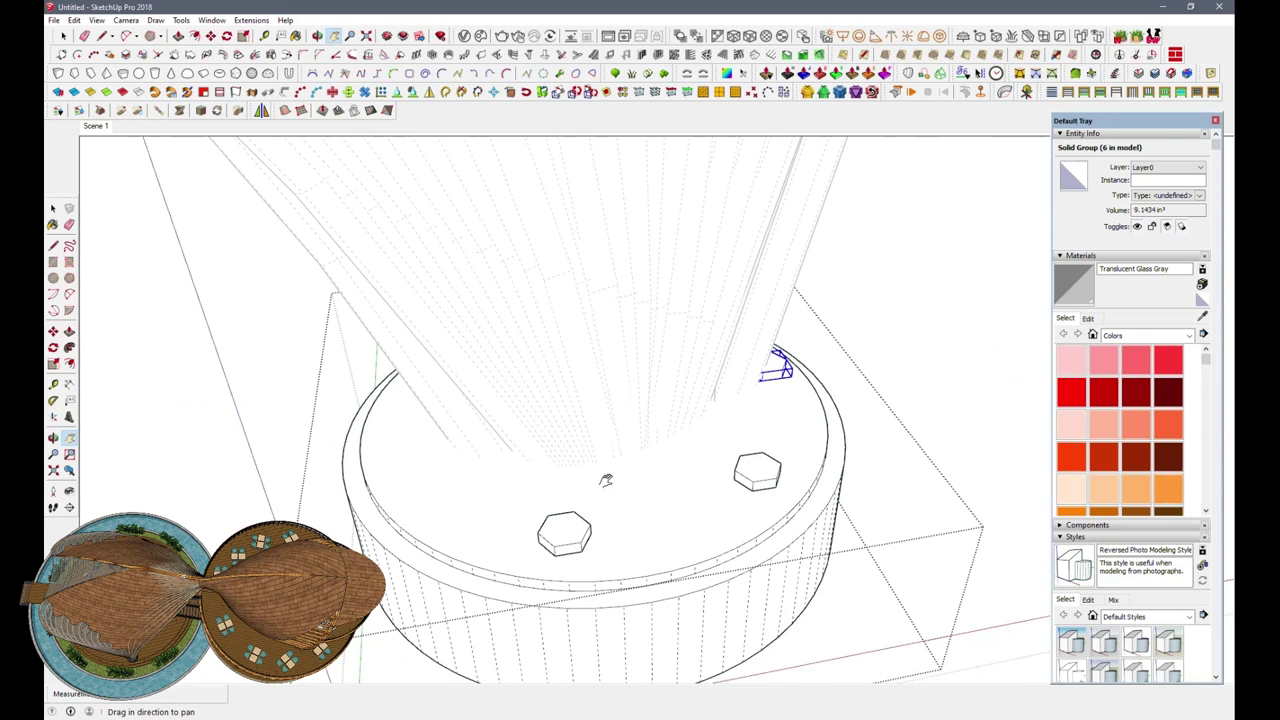
{"action": "left_click", "coordinate": [407, 515]}
{"action": "middle_click_drag", "start_coordinate": [407, 515], "coordinate": [593, 630]}
{"action": "left_click", "coordinate": [444, 569]}
Step: Add another bolt-head copy on the rim and check the whole column
{"action": "mouse_move", "coordinate": [444, 569]}
{"action": "middle_mouse_down"}
{"action": "mouse_move", "coordinate": [654, 366]}
{"action": "mouse_move", "coordinate": [300, 363]}
{"action": "mouse_move", "coordinate": [706, 515]}
{"action": "mouse_move", "coordinate": [729, 375]}
{"action": "middle_mouse_up"}
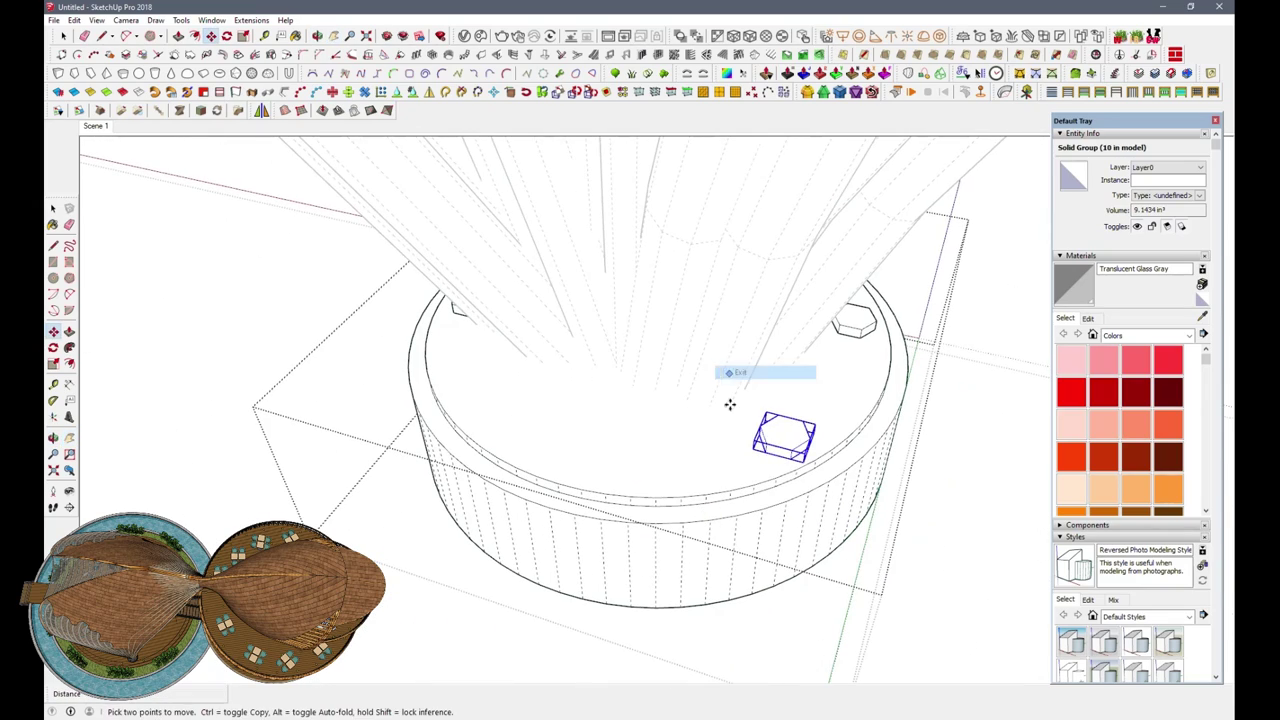
{"action": "left_click", "coordinate": [512, 455]}
{"action": "middle_click_drag", "start_coordinate": [512, 455], "coordinate": [514, 331]}
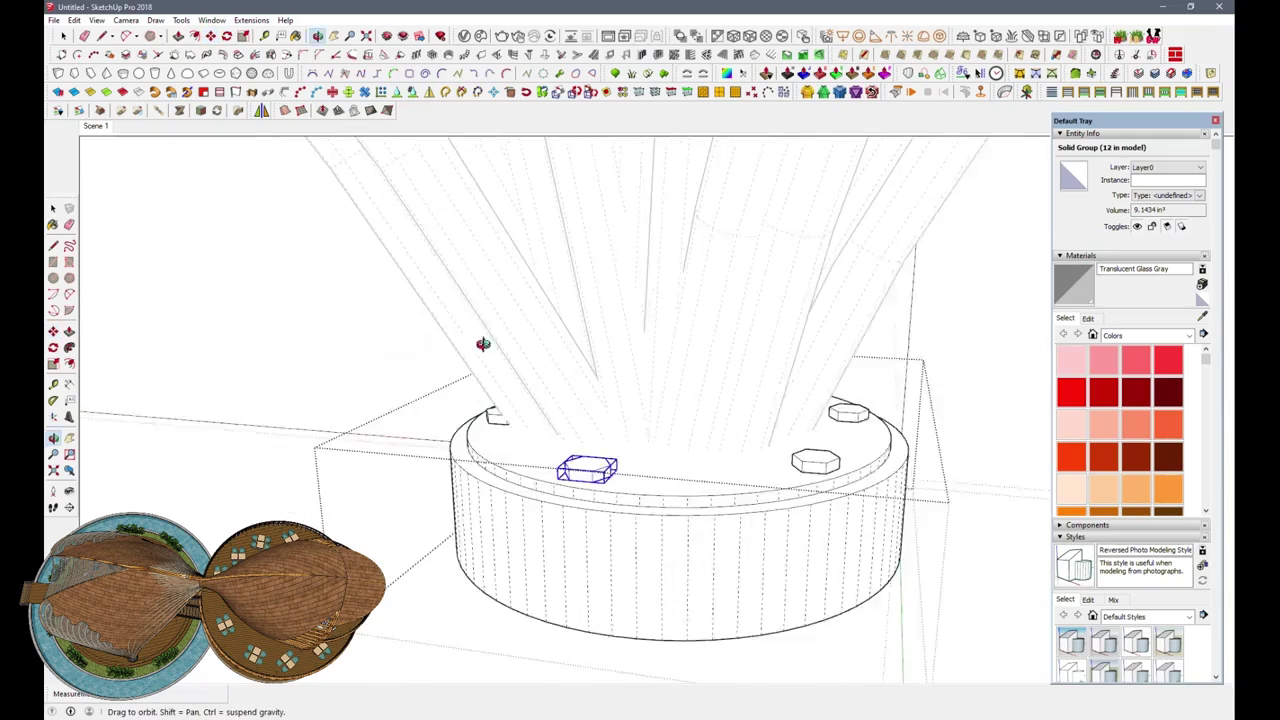
{"action": "scroll", "coordinate": [376, 448], "scroll_direction": "up", "scroll_amount": 2}
{"action": "scroll", "coordinate": [678, 395], "scroll_direction": "down", "scroll_amount": 3}
{"action": "middle_click_drag", "start_coordinate": [678, 395], "coordinate": [660, 540]}
{"action": "key", "text": "space"}
{"action": "left_click", "coordinate": [660, 540]}
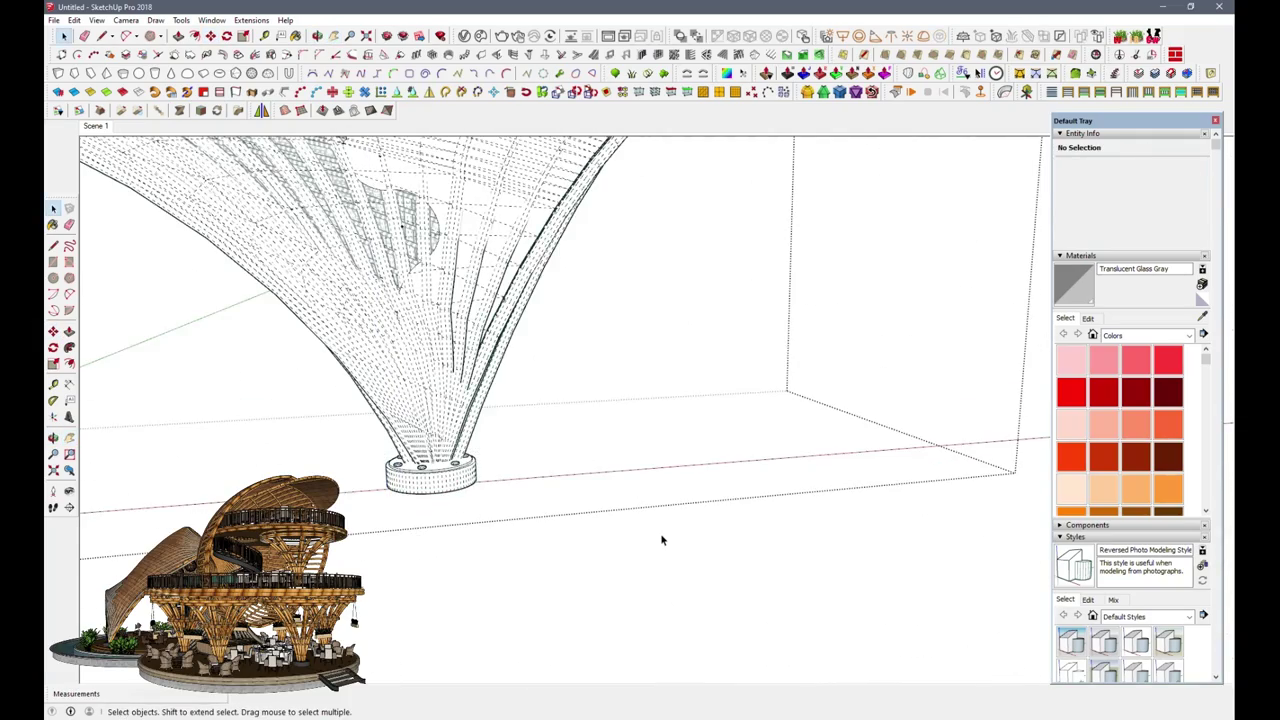
Step: Copy the leftmost curved profile frame to the end of the canopy row using Move with Ctrl
{"action": "mouse_move", "coordinate": [660, 540]}
{"action": "middle_mouse_down"}
{"action": "mouse_move", "coordinate": [543, 335]}
{"action": "mouse_move", "coordinate": [434, 374]}
{"action": "mouse_move", "coordinate": [749, 346]}
{"action": "middle_mouse_up"}
{"action": "scroll", "coordinate": [434, 374], "scroll_direction": "down", "scroll_amount": 3}
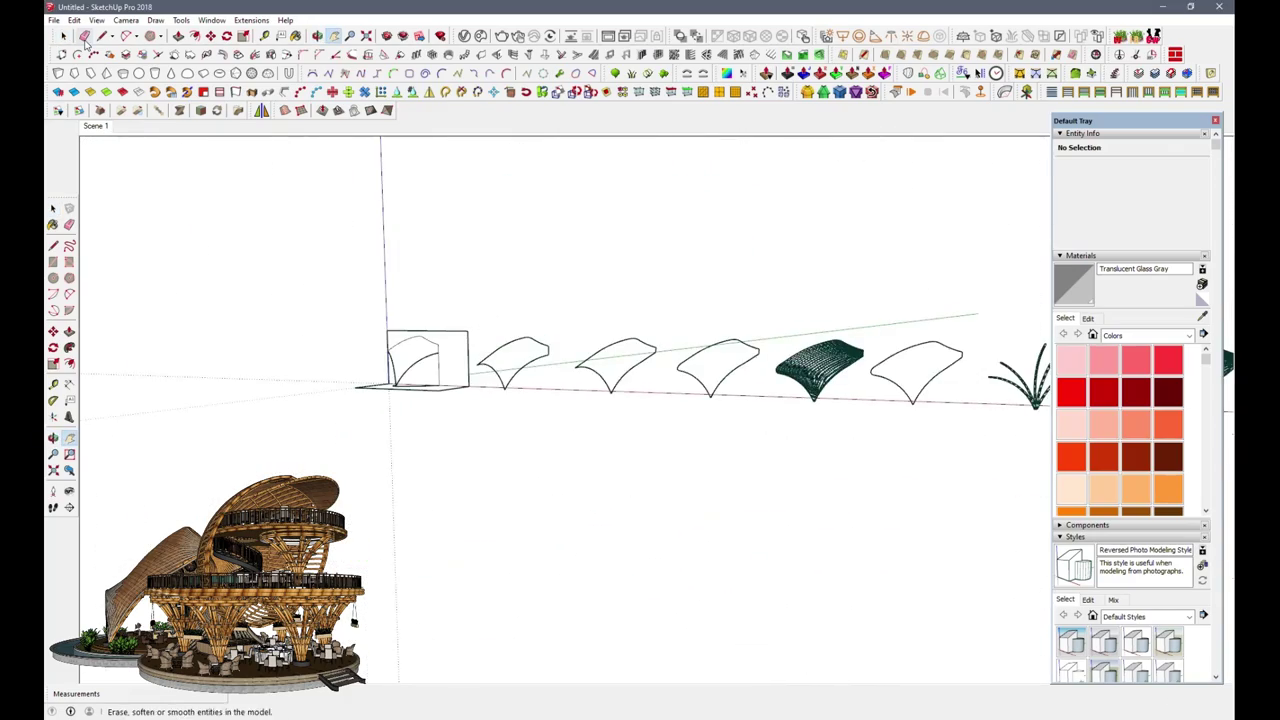
{"action": "scroll", "coordinate": [423, 337], "scroll_direction": "up", "scroll_amount": 3}
{"action": "left_click_drag", "start_coordinate": [530, 514], "coordinate": [529, 510]}
{"action": "key", "text": "m"}
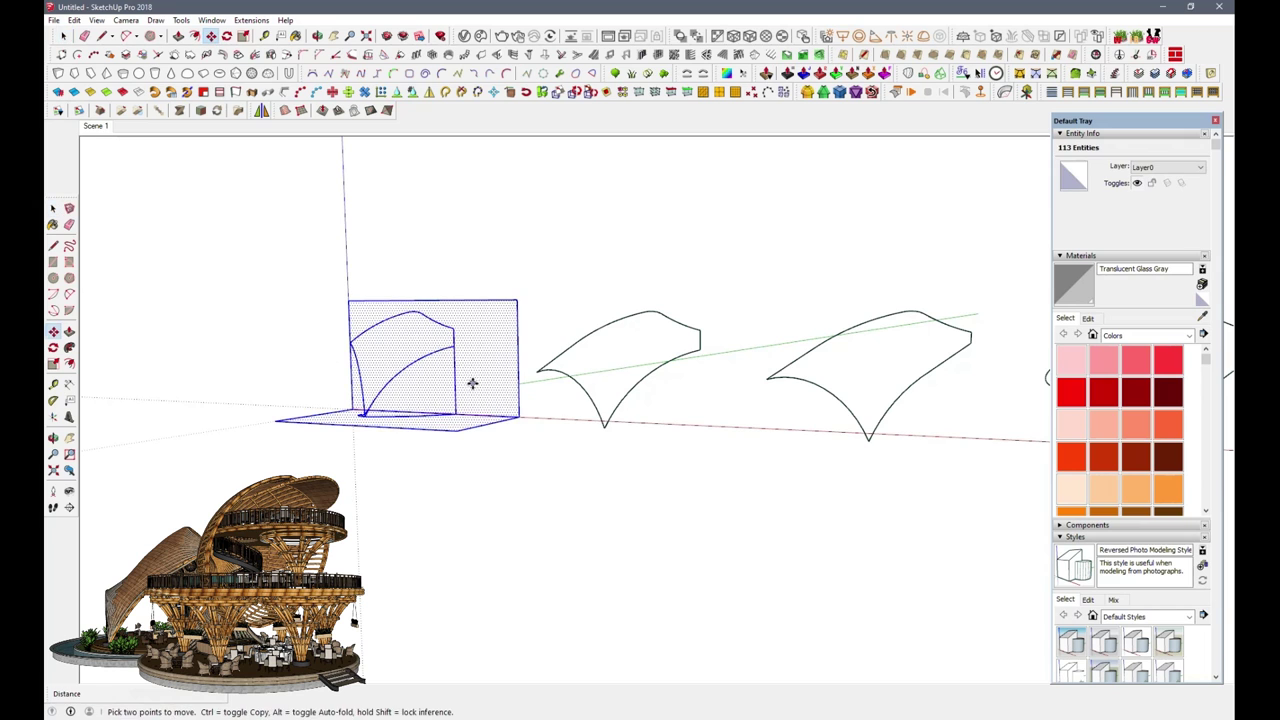
{"action": "scroll", "coordinate": [471, 380], "scroll_direction": "down", "scroll_amount": 5}
{"action": "key", "text": "ctrl"}
{"action": "left_click", "coordinate": [760, 468]}
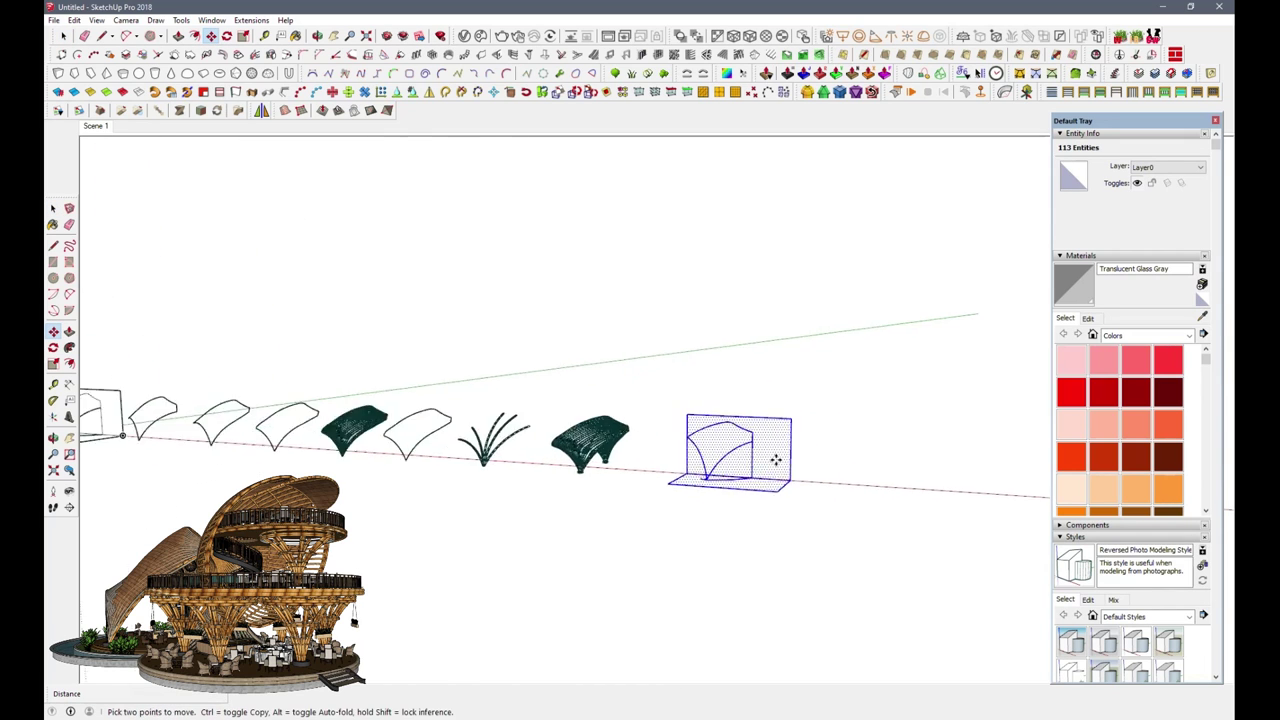
{"action": "scroll", "coordinate": [771, 457], "scroll_direction": "up", "scroll_amount": 3}
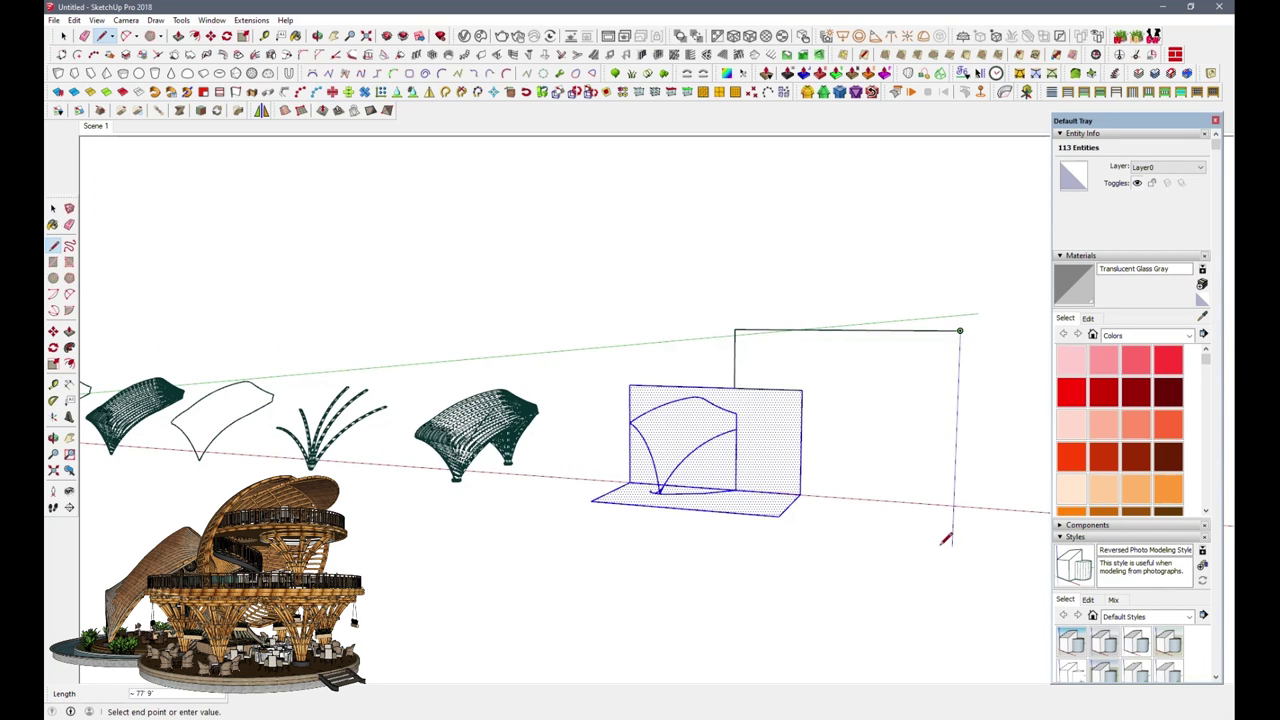
{"action": "scroll", "coordinate": [895, 450], "scroll_direction": "up", "scroll_amount": 3}
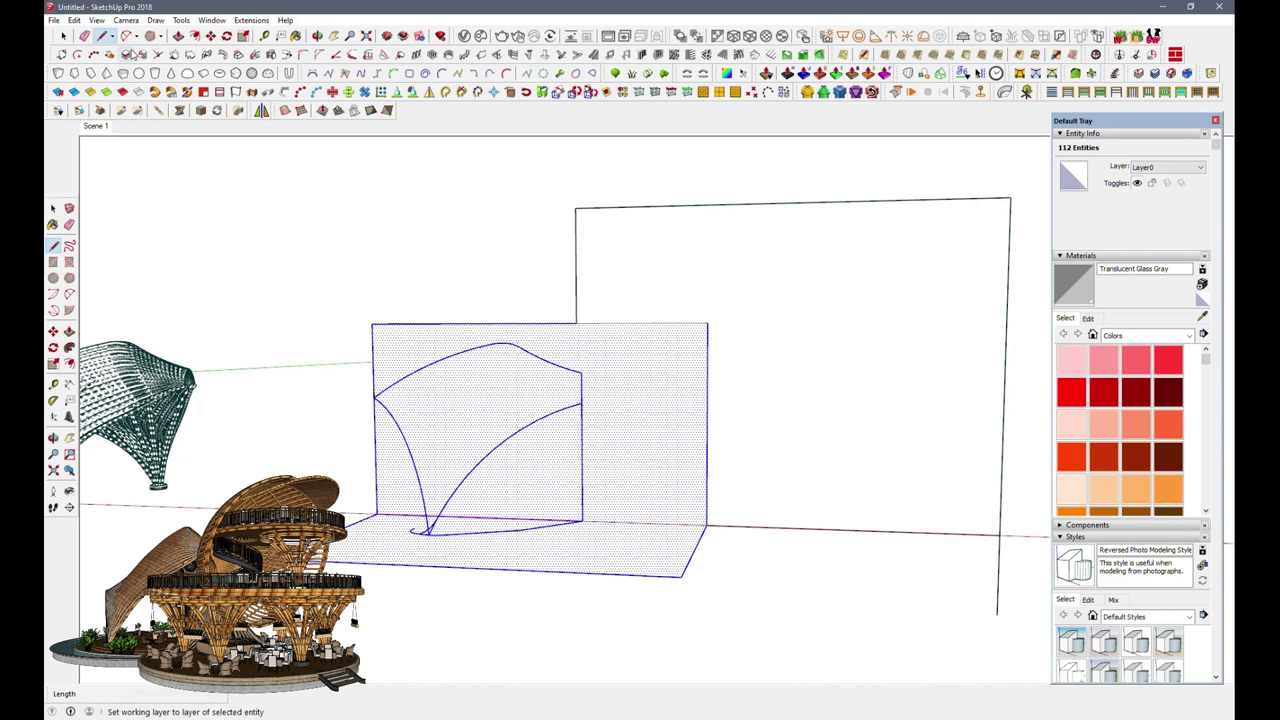
{"action": "key", "text": "Escape"}
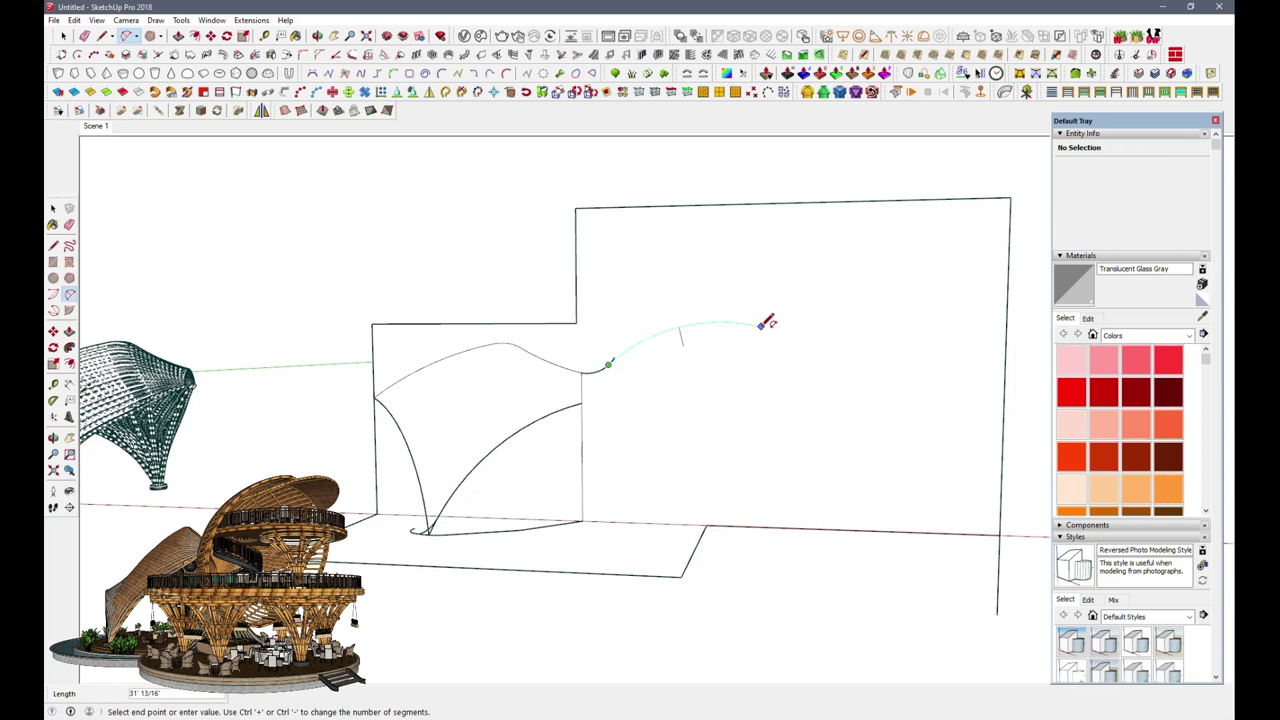
Step: Draw the first 2-point arc from a free curve end down toward the base
{"action": "left_click", "coordinate": [582, 403]}
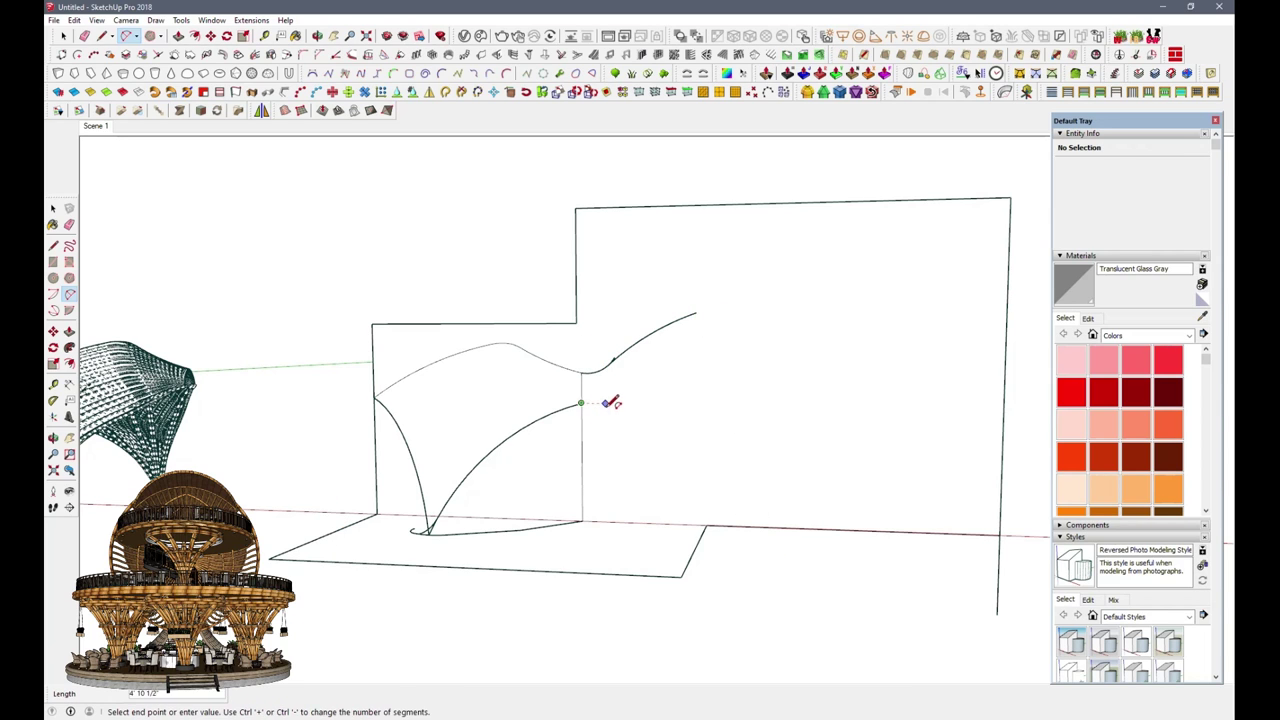
{"action": "left_click", "coordinate": [608, 402]}
{"action": "scroll", "coordinate": [606, 399], "scroll_direction": "up", "scroll_amount": 2}
{"action": "scroll", "coordinate": [606, 399], "scroll_direction": "up", "scroll_amount": 2}
{"action": "left_click_drag", "start_coordinate": [561, 405], "coordinate": [630, 439]}
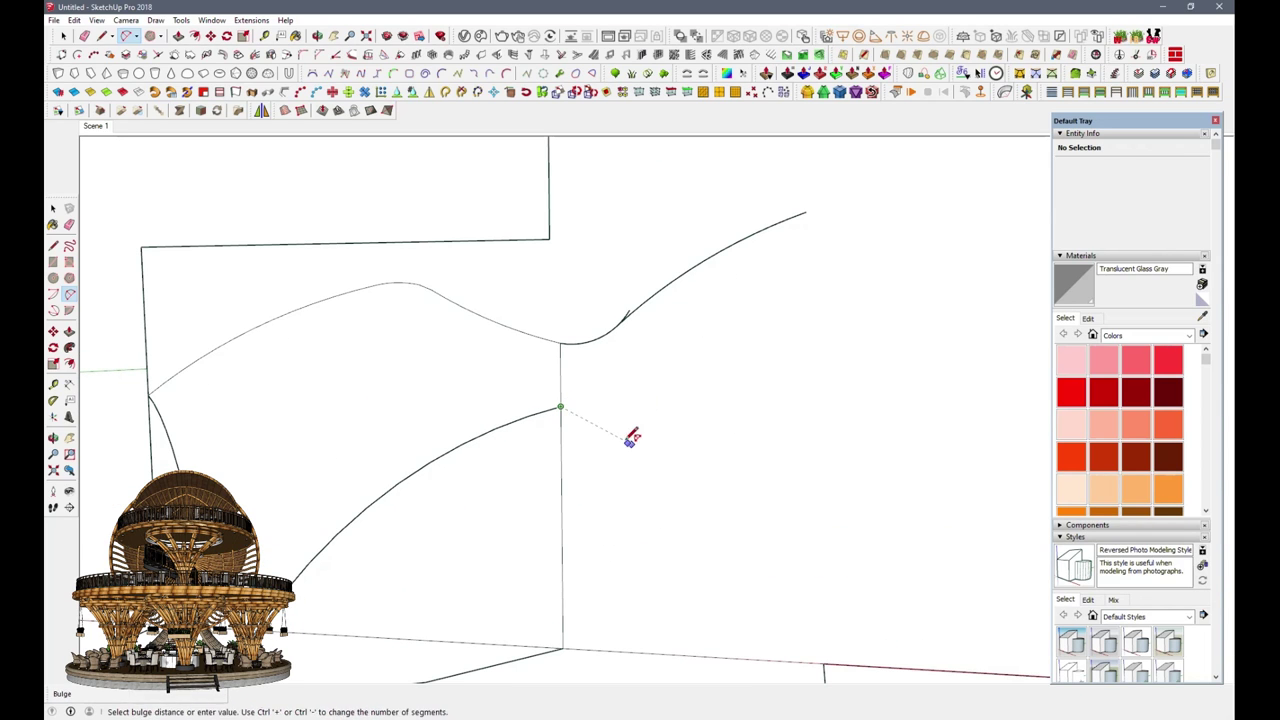
{"action": "scroll", "coordinate": [612, 408], "scroll_direction": "up", "scroll_amount": 1}
{"action": "left_click", "coordinate": [611, 406]}
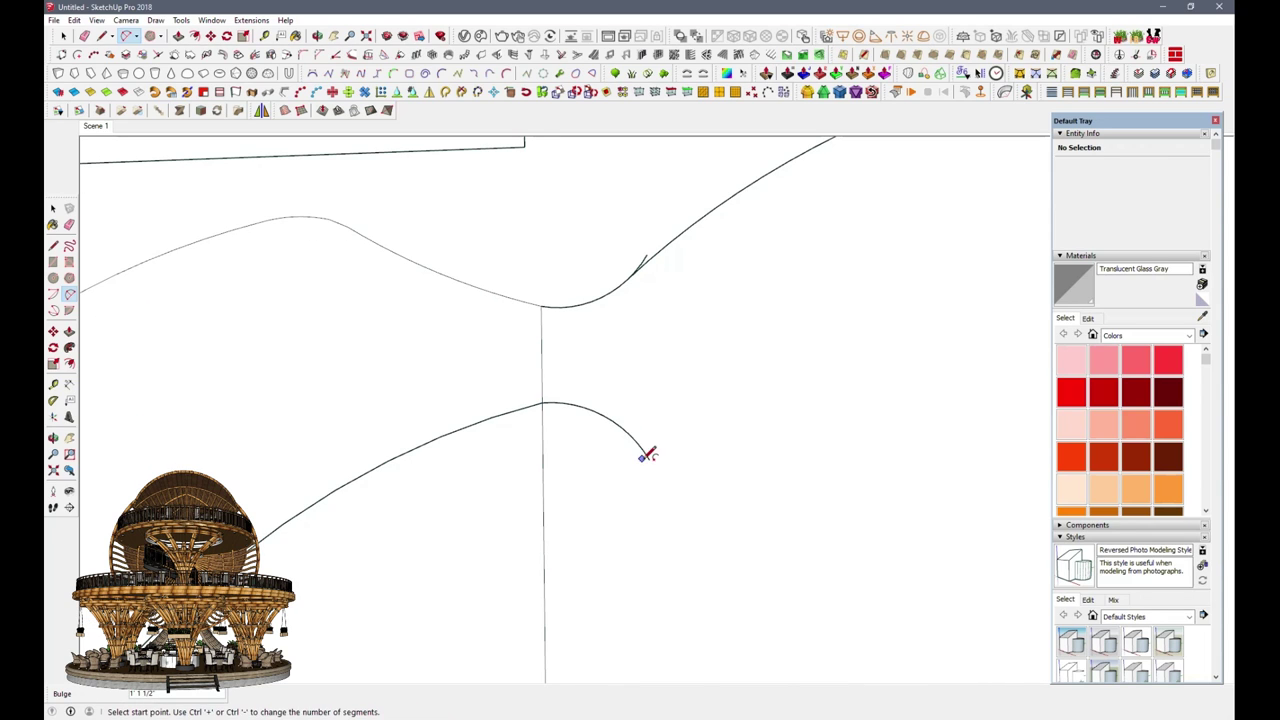
{"action": "middle_click_drag", "start_coordinate": [640, 446], "coordinate": [591, 376]}
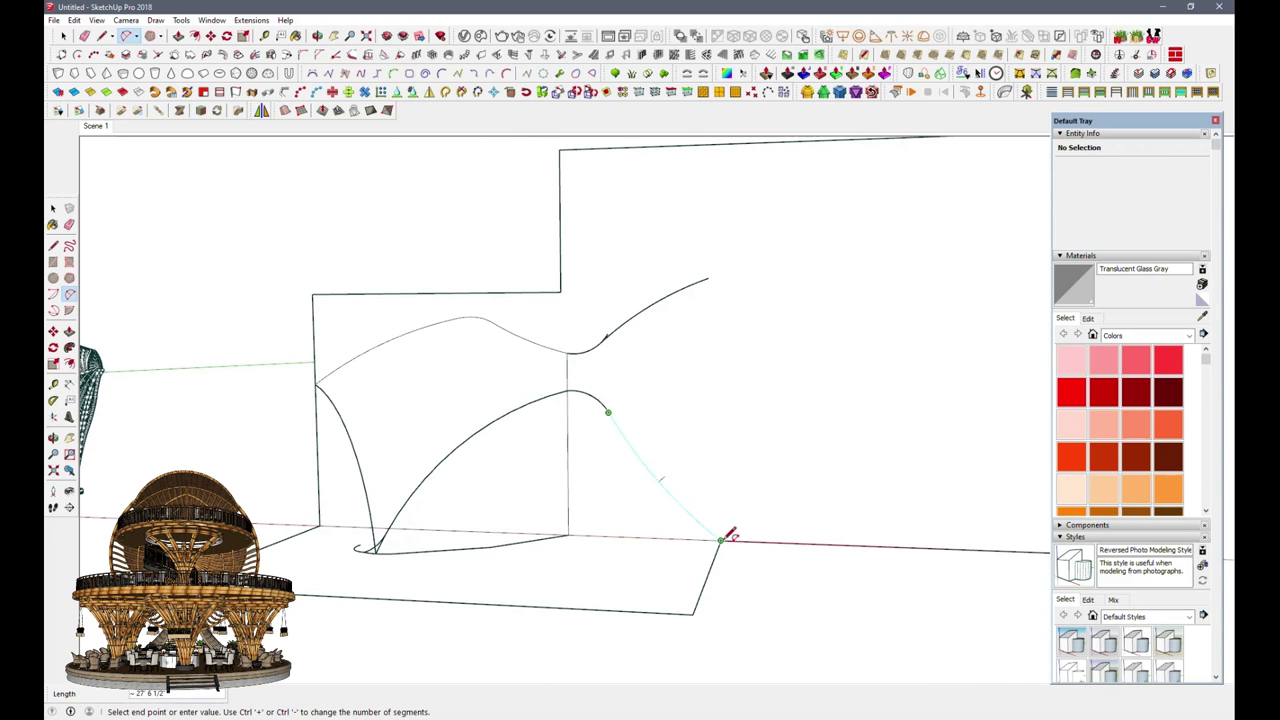
Step: Draw a second arc bulging down to the base-plane corner and inspect the stray edges
{"action": "left_click", "coordinate": [720, 512]}
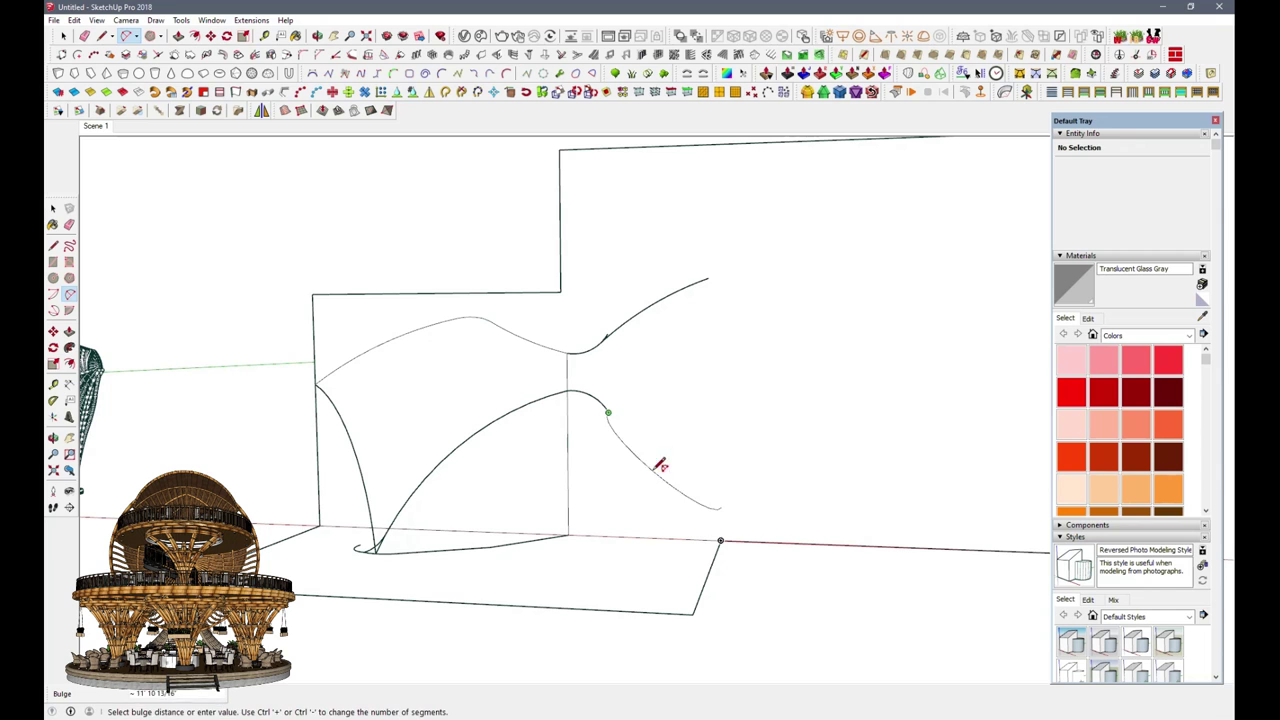
{"action": "scroll", "coordinate": [652, 462], "scroll_direction": "up", "scroll_amount": 2}
{"action": "left_click", "coordinate": [646, 464]}
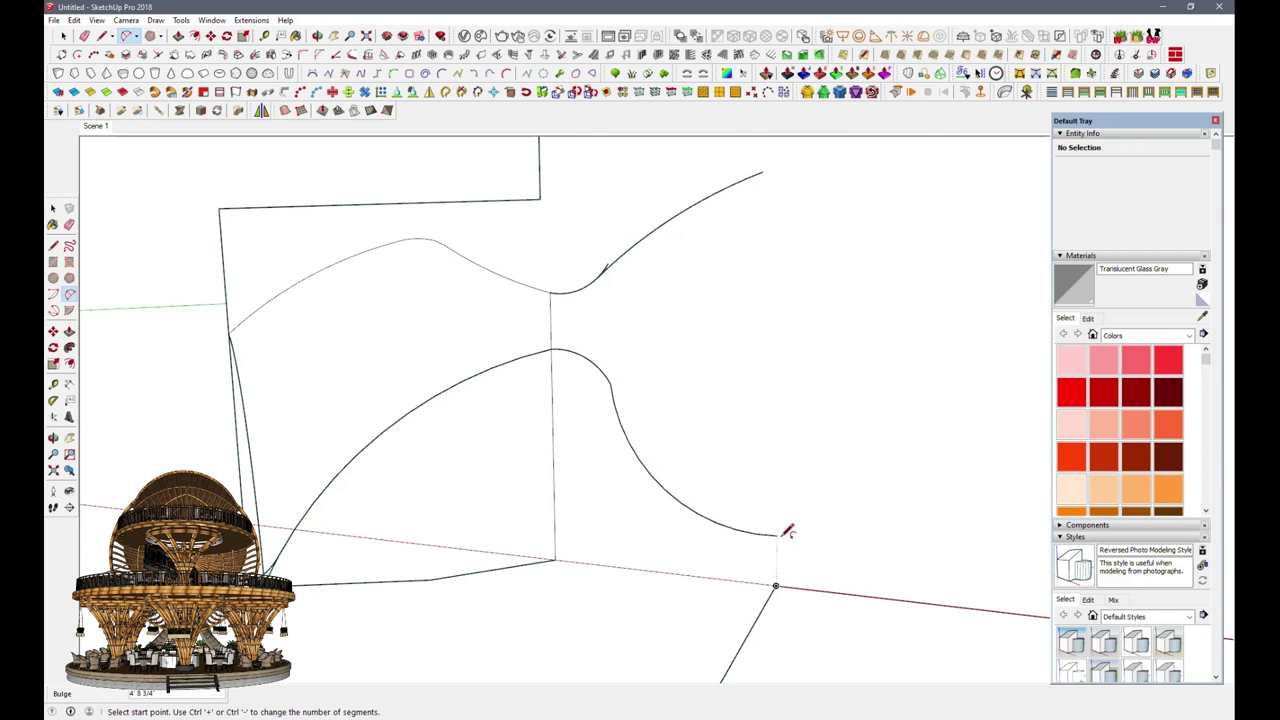
{"action": "mouse_move", "coordinate": [849, 540]}
{"action": "middle_mouse_down"}
{"action": "mouse_move", "coordinate": [649, 449]}
{"action": "mouse_move", "coordinate": [760, 414]}
{"action": "mouse_move", "coordinate": [749, 286]}
{"action": "mouse_move", "coordinate": [416, 410]}
{"action": "middle_mouse_up"}
{"action": "scroll", "coordinate": [416, 410], "scroll_direction": "up", "scroll_amount": 3}
{"action": "key", "text": "e"}
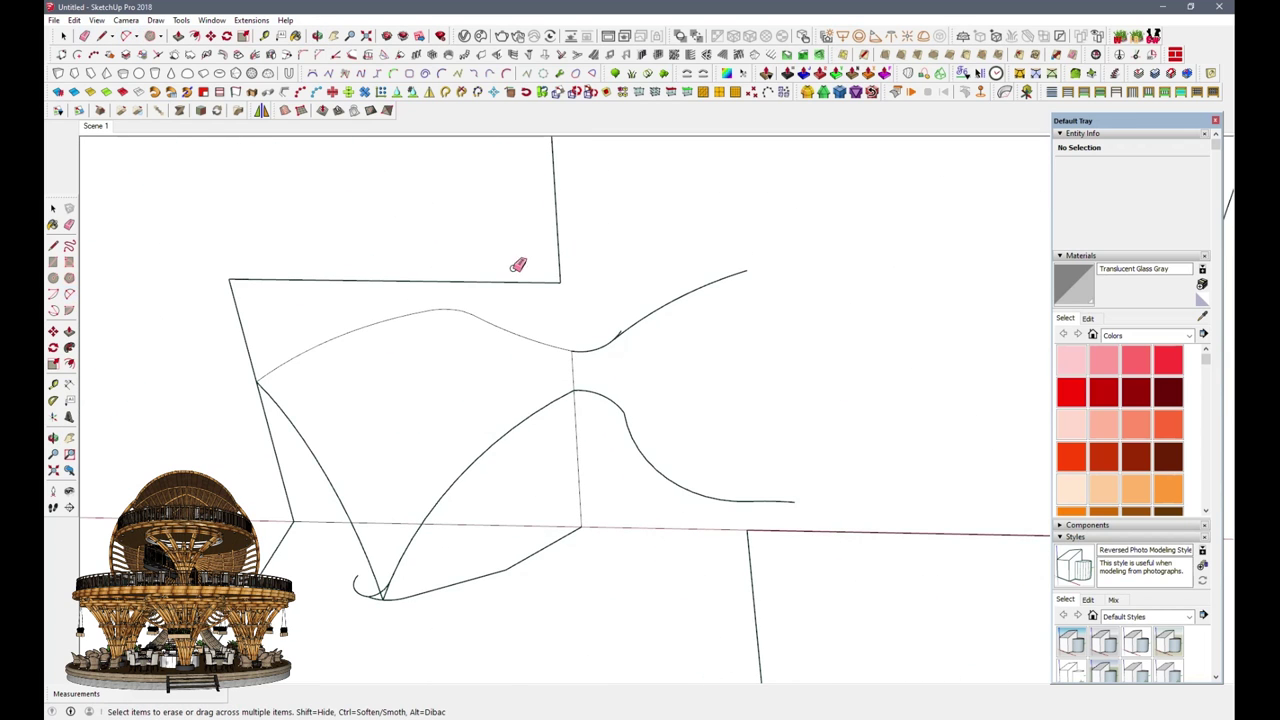
{"action": "scroll", "coordinate": [634, 337], "scroll_direction": "up", "scroll_amount": 3}
{"action": "scroll", "coordinate": [643, 330], "scroll_direction": "up", "scroll_amount": 1}
{"action": "scroll", "coordinate": [643, 330], "scroll_direction": "up", "scroll_amount": 2}
{"action": "scroll", "coordinate": [623, 303], "scroll_direction": "down", "scroll_amount": 3}
Step: Draw another arc starting on the existing curve, restarting the next one further down
{"action": "key", "text": "a"}
{"action": "middle_click_drag", "start_coordinate": [609, 449], "coordinate": [620, 375]}
{"action": "scroll", "coordinate": [619, 376], "scroll_direction": "up", "scroll_amount": 2}
{"action": "left_click", "coordinate": [602, 364]}
{"action": "left_click", "coordinate": [703, 548]}
{"action": "left_click", "coordinate": [660, 455]}
{"action": "scroll", "coordinate": [508, 283], "scroll_direction": "up", "scroll_amount": 2}
{"action": "left_click", "coordinate": [500, 282]}
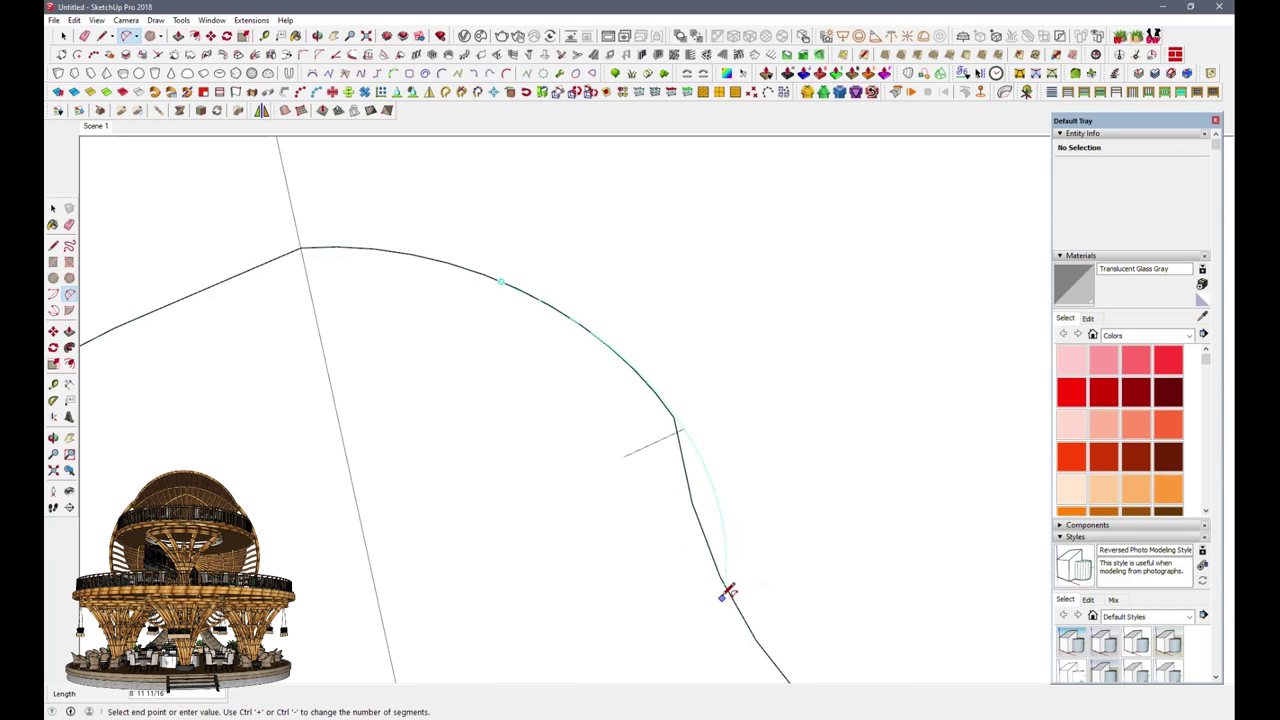
{"action": "key", "text": "Escape"}
{"action": "left_click", "coordinate": [572, 320]}
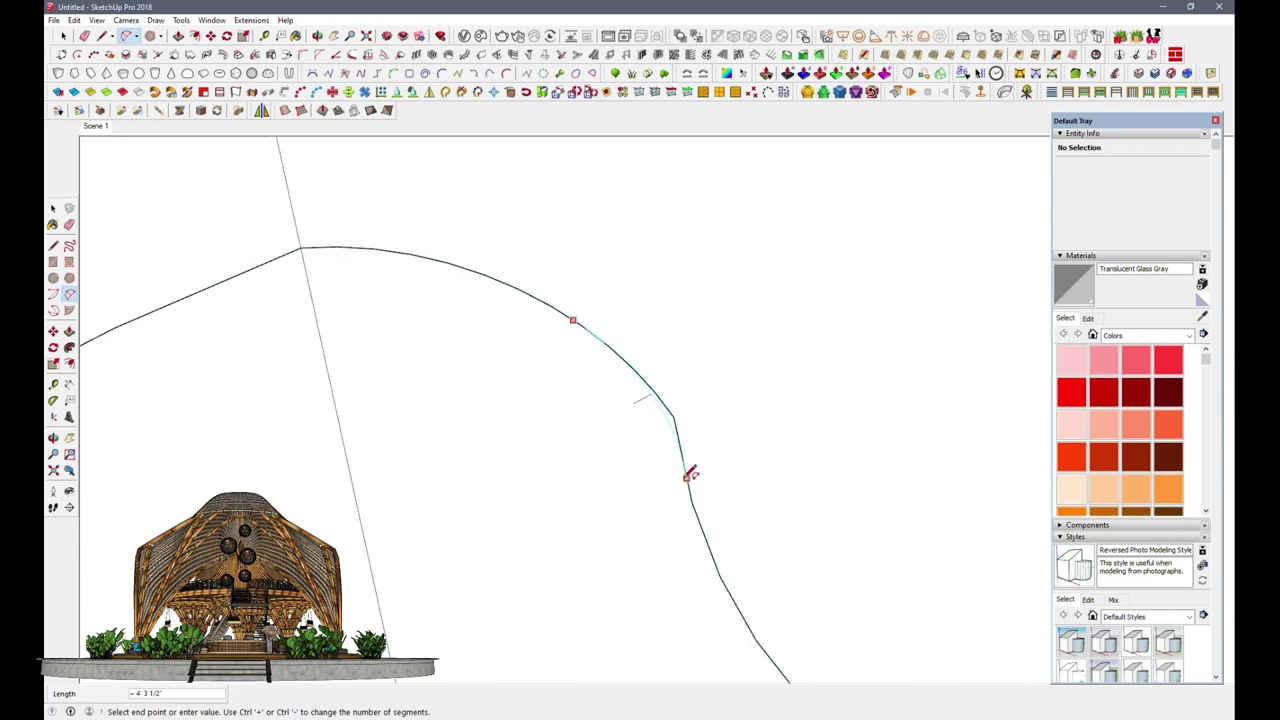
Step: Erase stray edges around the new arc lines with the Eraser
{"action": "key", "text": "e"}
{"action": "scroll", "coordinate": [651, 374], "scroll_direction": "up", "scroll_amount": 1}
{"action": "scroll", "coordinate": [634, 354], "scroll_direction": "up", "scroll_amount": 1}
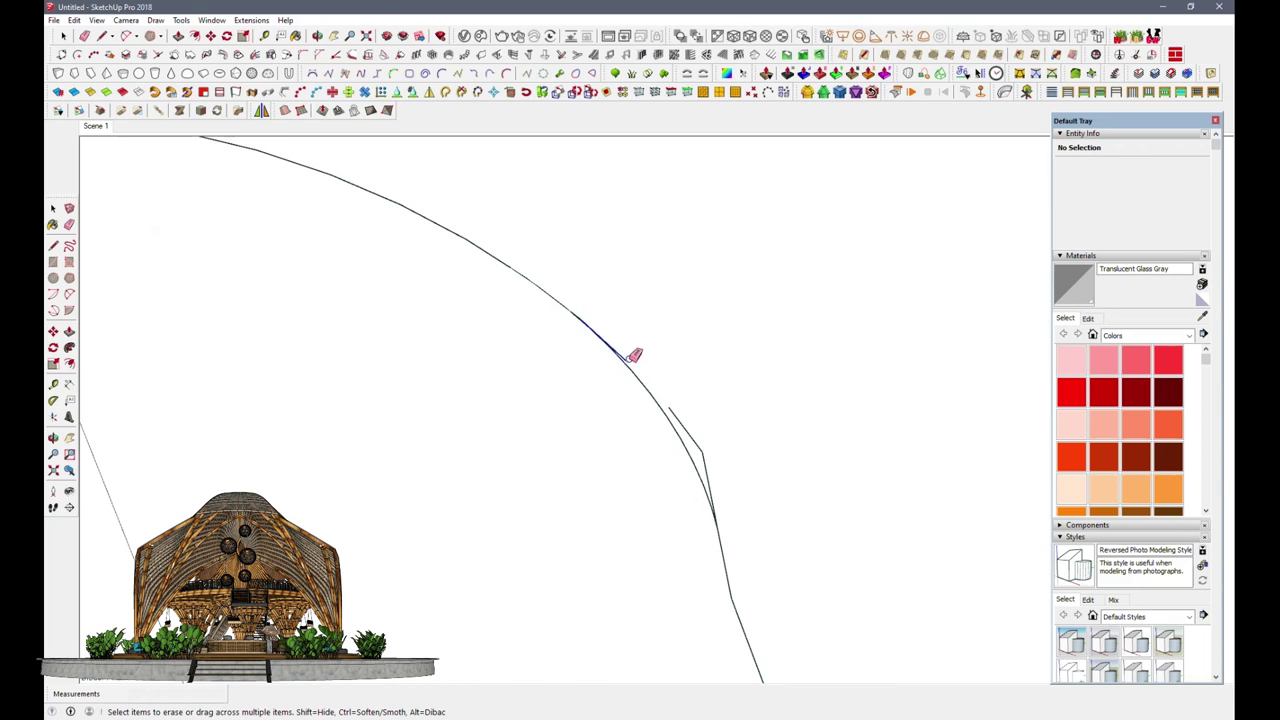
{"action": "scroll", "coordinate": [575, 314], "scroll_direction": "up", "scroll_amount": 1}
{"action": "scroll", "coordinate": [575, 314], "scroll_direction": "up", "scroll_amount": 1}
{"action": "middle_click_drag", "start_coordinate": [600, 309], "coordinate": [776, 571]}
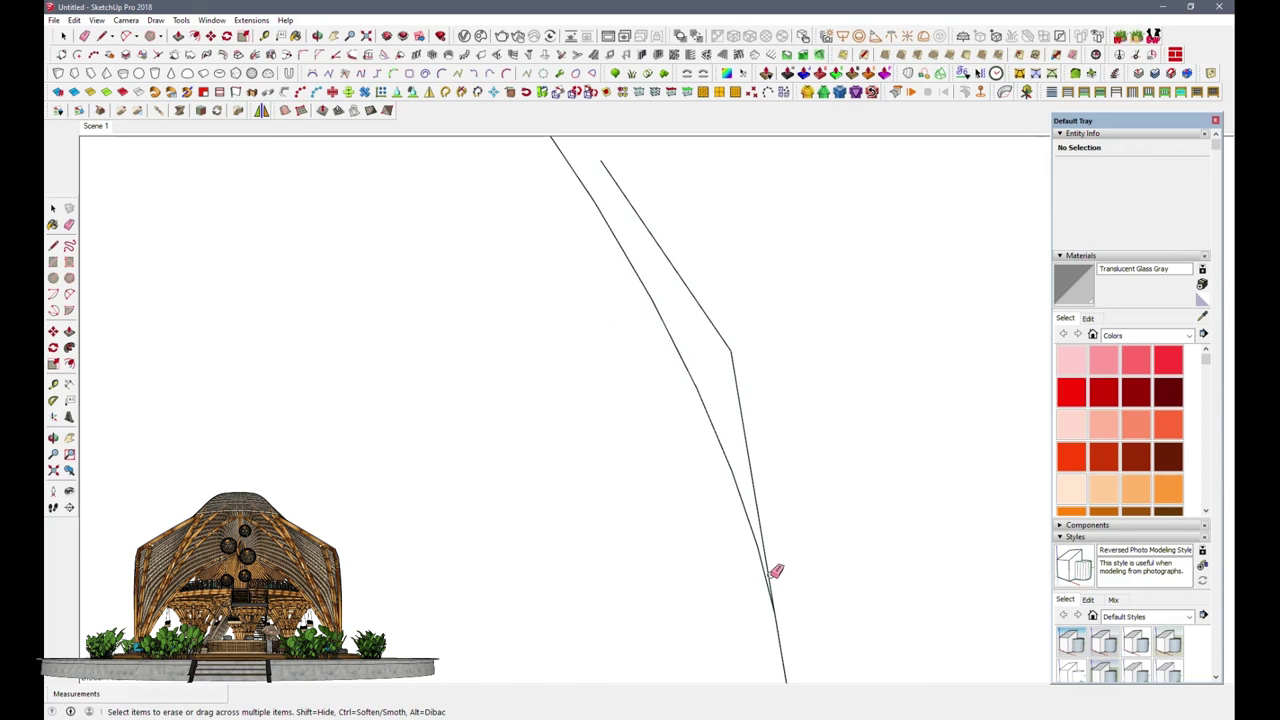
{"action": "mouse_move", "coordinate": [763, 474]}
{"action": "middle_mouse_down"}
{"action": "mouse_move", "coordinate": [640, 331]}
{"action": "mouse_move", "coordinate": [569, 403]}
{"action": "mouse_move", "coordinate": [571, 451]}
{"action": "mouse_move", "coordinate": [515, 519]}
{"action": "mouse_move", "coordinate": [540, 500]}
{"action": "middle_mouse_up"}
Step: Draw a final arc from the curve's end down to the panel tip and select it
{"action": "key", "text": "a"}
{"action": "left_click", "coordinate": [762, 219]}
{"action": "mouse_move", "coordinate": [829, 514]}
{"action": "middle_mouse_down"}
{"action": "mouse_move", "coordinate": [693, 473]}
{"action": "mouse_move", "coordinate": [428, 463]}
{"action": "middle_mouse_up"}
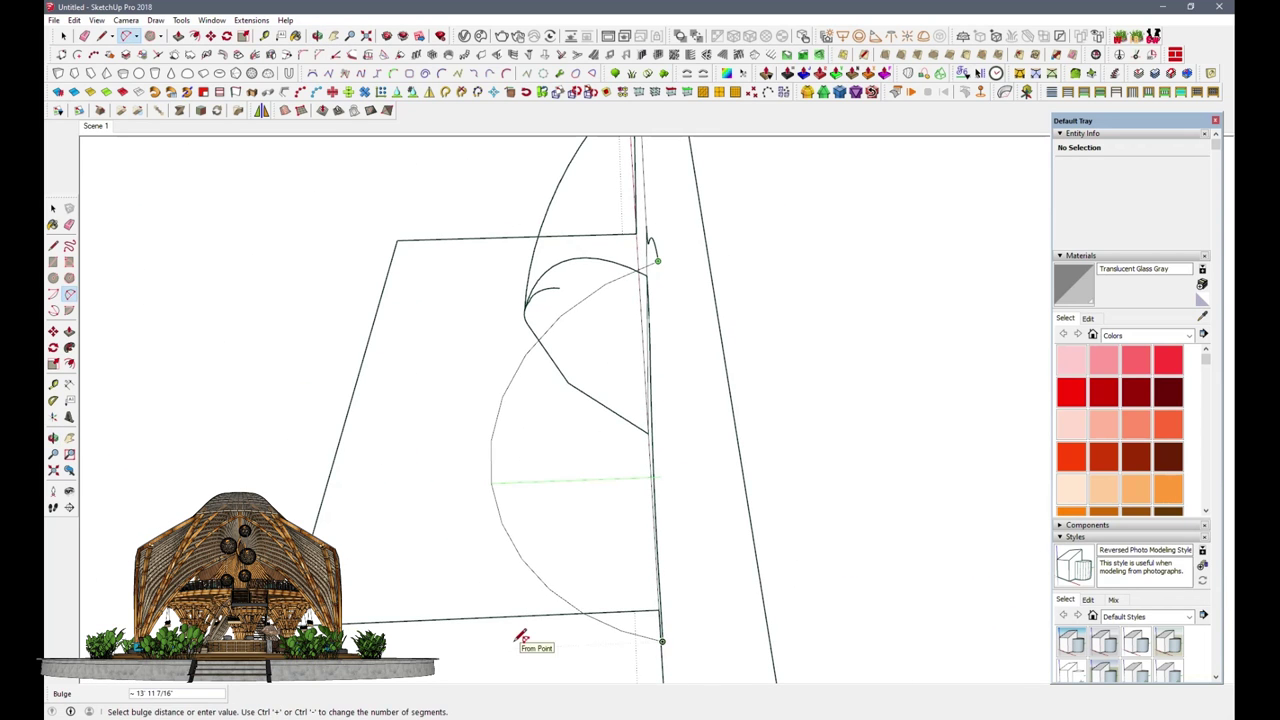
{"action": "mouse_move", "coordinate": [517, 603]}
{"action": "middle_mouse_down"}
{"action": "mouse_move", "coordinate": [686, 451]}
{"action": "mouse_move", "coordinate": [895, 300]}
{"action": "mouse_move", "coordinate": [886, 649]}
{"action": "middle_mouse_up"}
{"action": "scroll", "coordinate": [651, 323], "scroll_direction": "up", "scroll_amount": 3}
{"action": "scroll", "coordinate": [600, 277], "scroll_direction": "up", "scroll_amount": 3}
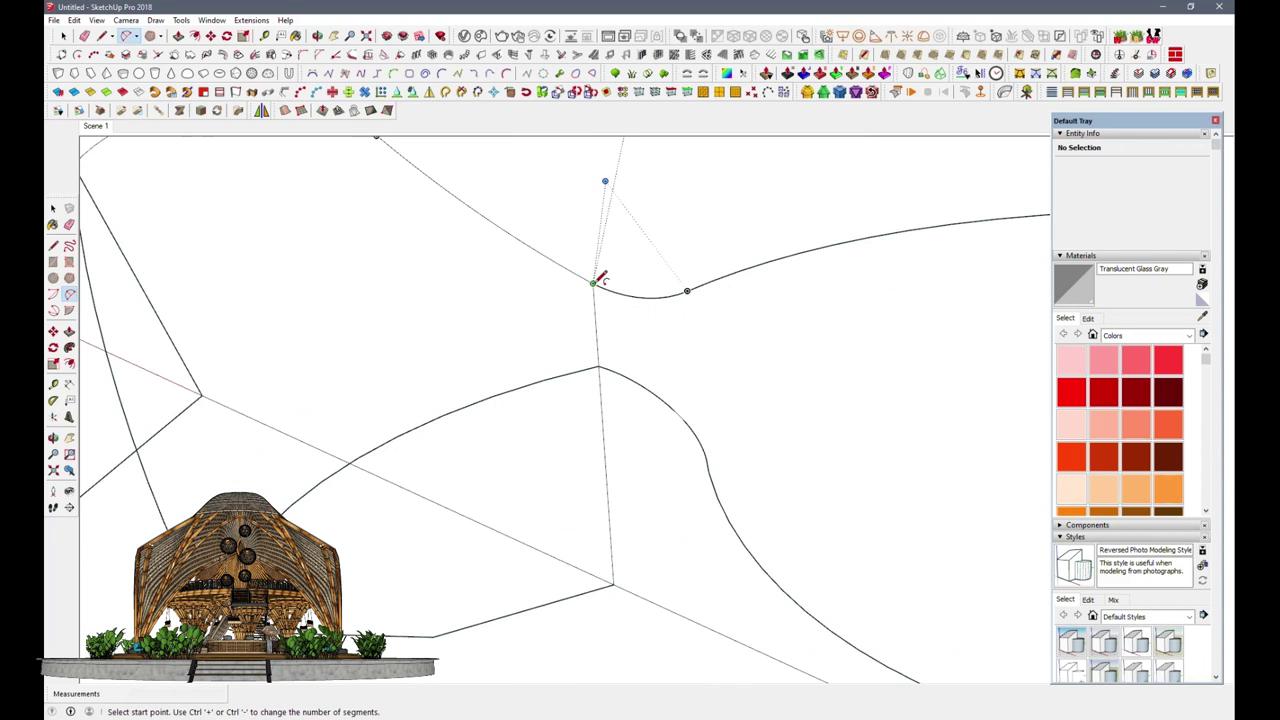
{"action": "mouse_move", "coordinate": [594, 347]}
{"action": "middle_mouse_down"}
{"action": "mouse_move", "coordinate": [566, 395]}
{"action": "mouse_move", "coordinate": [766, 386]}
{"action": "mouse_move", "coordinate": [903, 323]}
{"action": "mouse_move", "coordinate": [826, 206]}
{"action": "mouse_move", "coordinate": [401, 242]}
{"action": "middle_mouse_up"}
{"action": "left_click", "coordinate": [588, 388]}
{"action": "key", "text": "space"}
{"action": "left_click", "coordinate": [560, 368]}
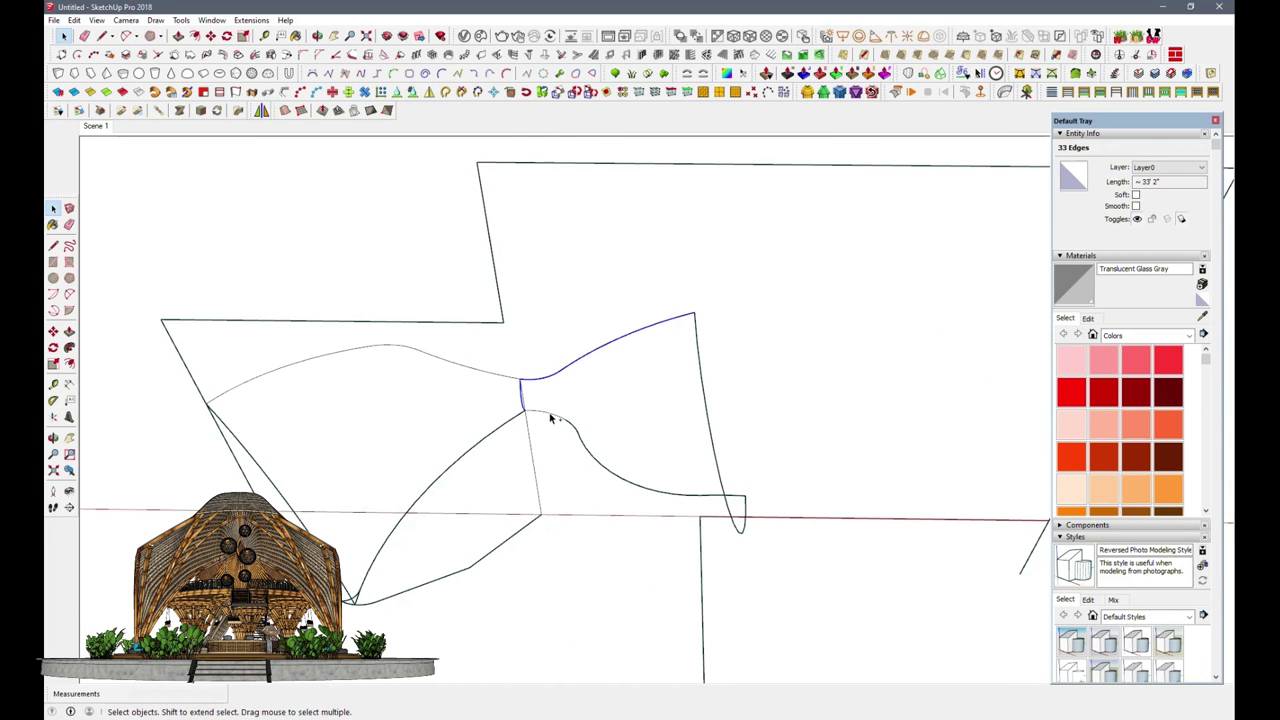
Step: Add the remaining outline curves to the selection
{"action": "left_click", "coordinate": [577, 447], "text": "shift"}
{"action": "scroll", "coordinate": [570, 420], "scroll_direction": "up", "scroll_amount": 5}
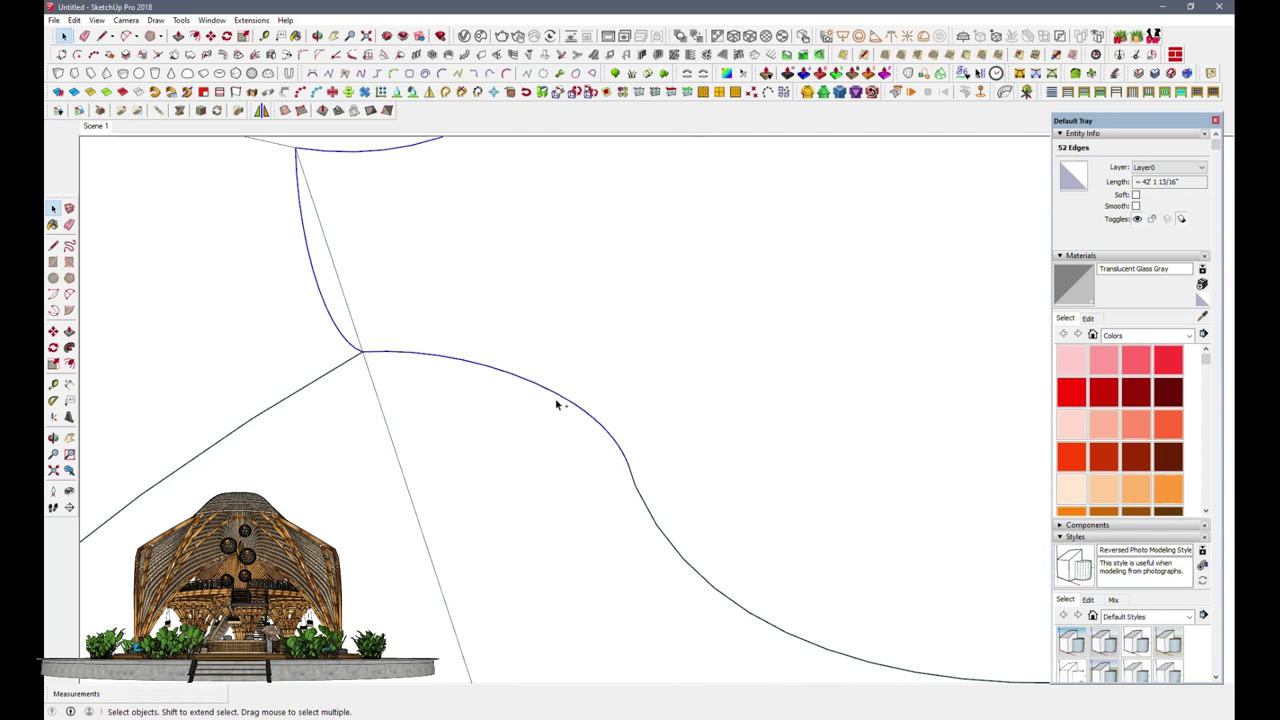
{"action": "left_click", "coordinate": [636, 487], "text": "shift"}
{"action": "mouse_move", "coordinate": [636, 487]}
{"action": "middle_mouse_down"}
{"action": "mouse_move", "coordinate": [651, 463]}
{"action": "mouse_move", "coordinate": [800, 484]}
{"action": "mouse_move", "coordinate": [429, 371]}
{"action": "middle_mouse_up"}
{"action": "scroll", "coordinate": [466, 452], "scroll_direction": "up", "scroll_amount": 3}
{"action": "left_click", "coordinate": [466, 452], "text": "shift"}
{"action": "scroll", "coordinate": [466, 452], "scroll_direction": "down", "scroll_amount": 4}
Step: Try Curviloft skinning on the selected outline, then exit without creating a surface
{"action": "left_click", "coordinate": [940, 73]}
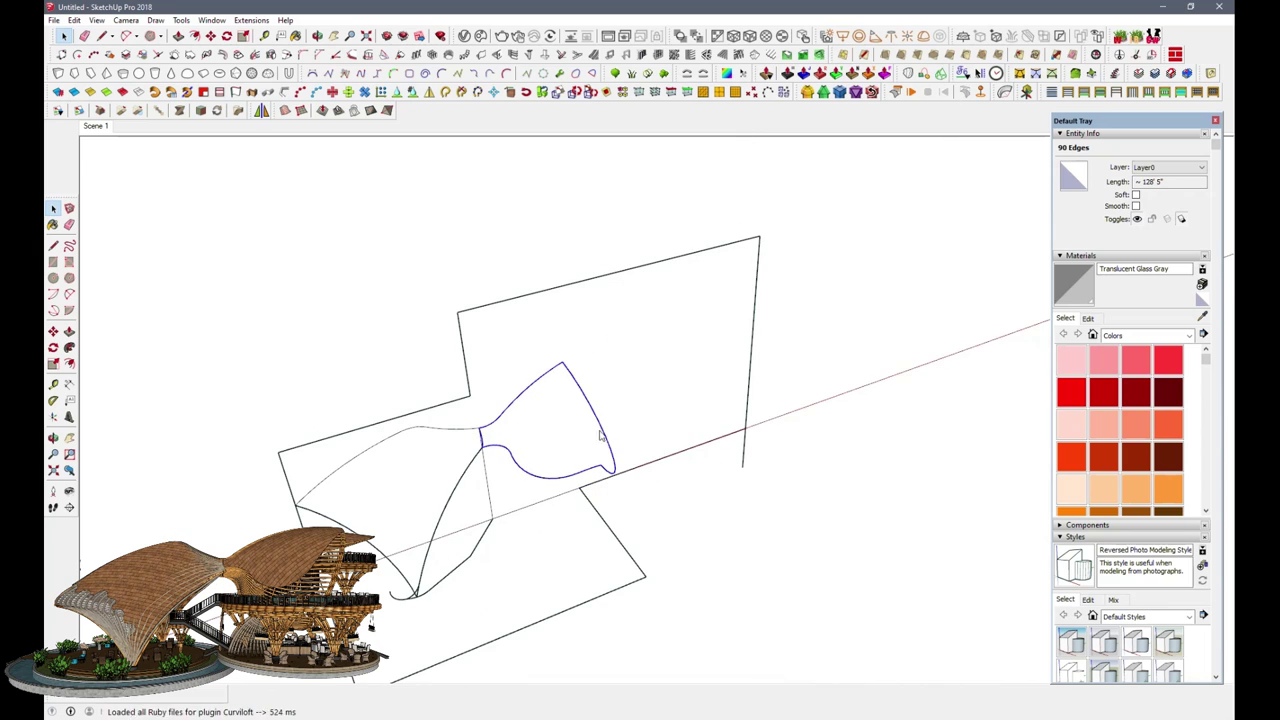
{"action": "scroll", "coordinate": [563, 443], "scroll_direction": "up", "scroll_amount": 2}
{"action": "scroll", "coordinate": [329, 329], "scroll_direction": "up", "scroll_amount": 2}
{"action": "scroll", "coordinate": [480, 429], "scroll_direction": "up", "scroll_amount": 3}
{"action": "scroll", "coordinate": [444, 407], "scroll_direction": "up", "scroll_amount": 3}
{"action": "scroll", "coordinate": [444, 407], "scroll_direction": "down", "scroll_amount": 3}
{"action": "scroll", "coordinate": [497, 420], "scroll_direction": "down", "scroll_amount": 3}
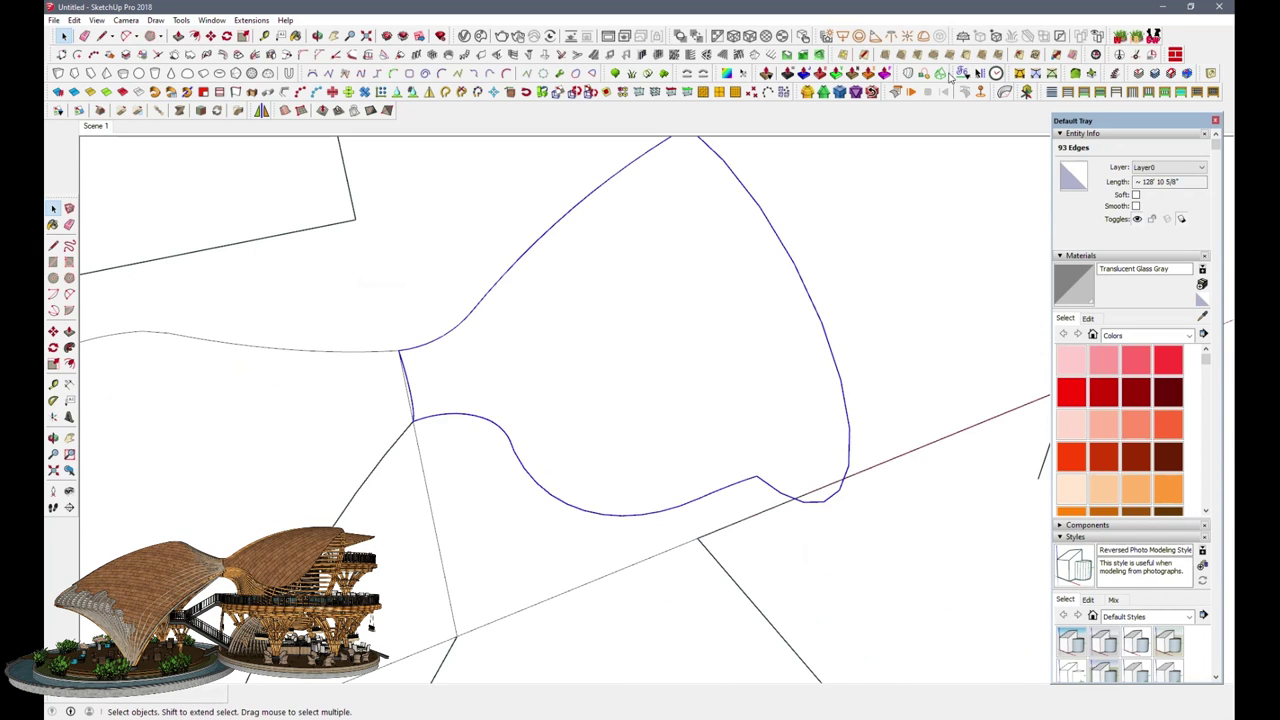
{"action": "left_click", "coordinate": [62, 36]}
{"action": "scroll", "coordinate": [420, 450], "scroll_direction": "down", "scroll_amount": 5}
Step: Move a copy of the outline out along the red axis
{"action": "key", "text": "m"}
{"action": "left_click", "coordinate": [360, 552]}
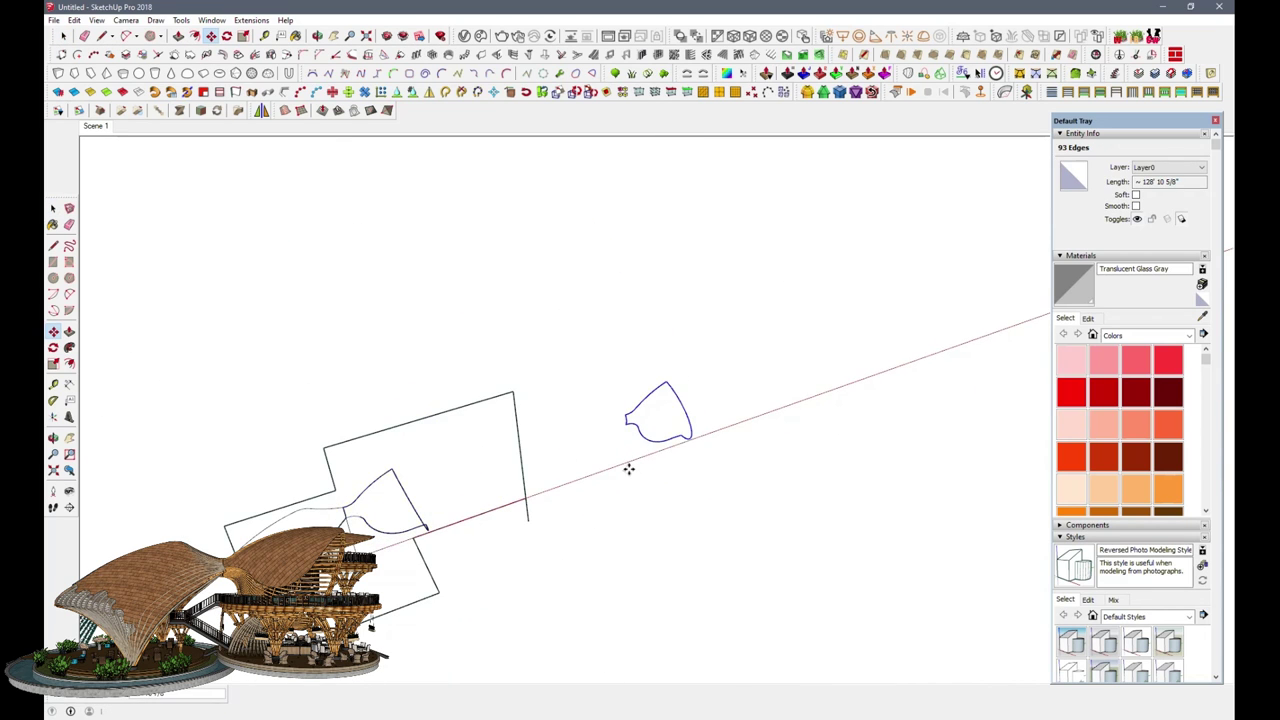
{"action": "left_click", "coordinate": [628, 469]}
{"action": "scroll", "coordinate": [643, 428], "scroll_direction": "up", "scroll_amount": 3}
{"action": "scroll", "coordinate": [663, 409], "scroll_direction": "up", "scroll_amount": 3}
{"action": "scroll", "coordinate": [640, 434], "scroll_direction": "up", "scroll_amount": 1}
Step: Clear the selection and select the outer arc of the copied outline
{"action": "key", "text": "space"}
{"action": "middle_click_drag", "start_coordinate": [627, 396], "coordinate": [768, 348]}
{"action": "left_click", "coordinate": [620, 425]}
{"action": "scroll", "coordinate": [620, 425], "scroll_direction": "up", "scroll_amount": 5}
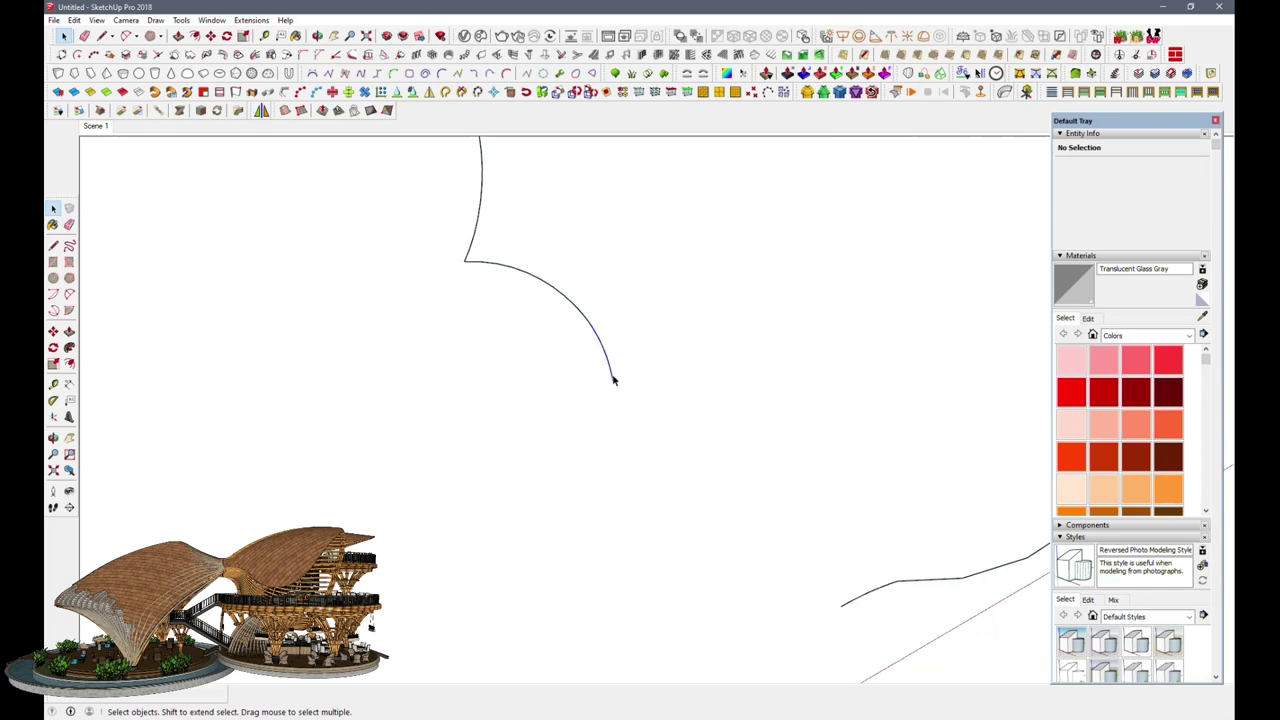
{"action": "mouse_move", "coordinate": [618, 396]}
{"action": "middle_mouse_down"}
{"action": "mouse_move", "coordinate": [691, 571]}
{"action": "mouse_move", "coordinate": [843, 623]}
{"action": "middle_mouse_up"}
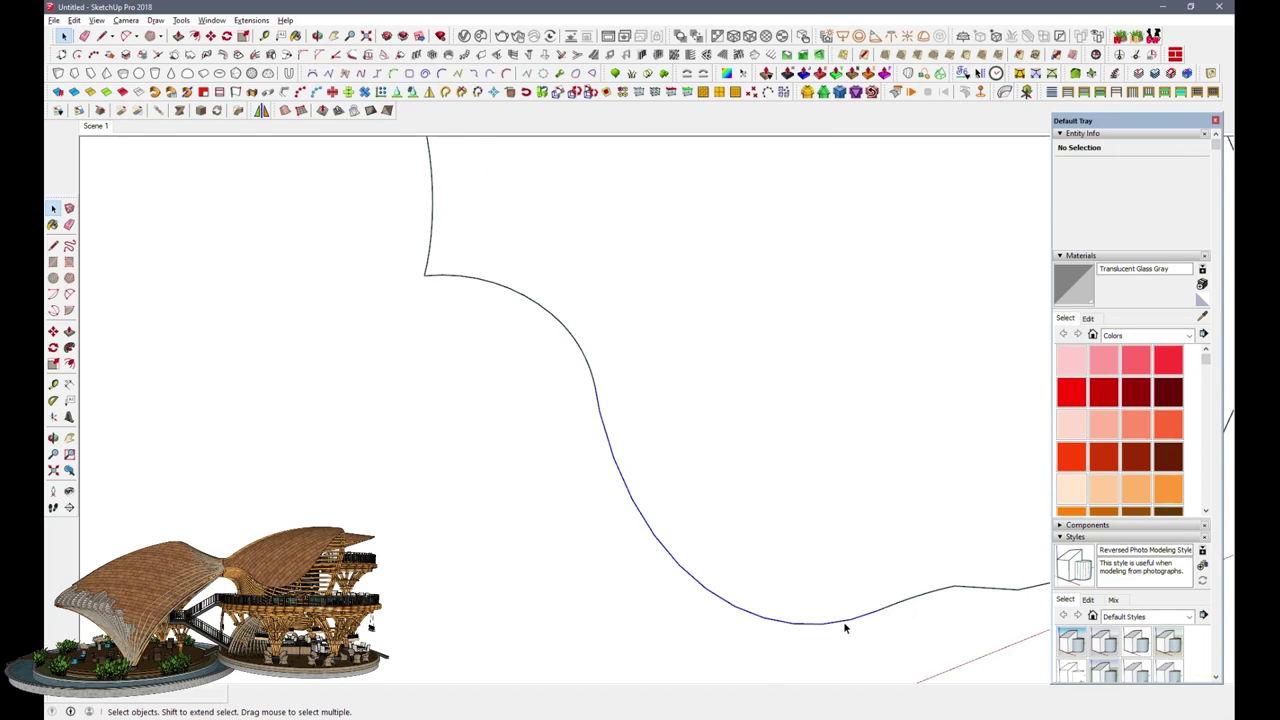
{"action": "left_click", "coordinate": [843, 623]}
Step: In Front view, rotate the outer arc about its top end so it swings upward
{"action": "key", "text": "f"}
{"action": "left_click", "coordinate": [227, 36]}
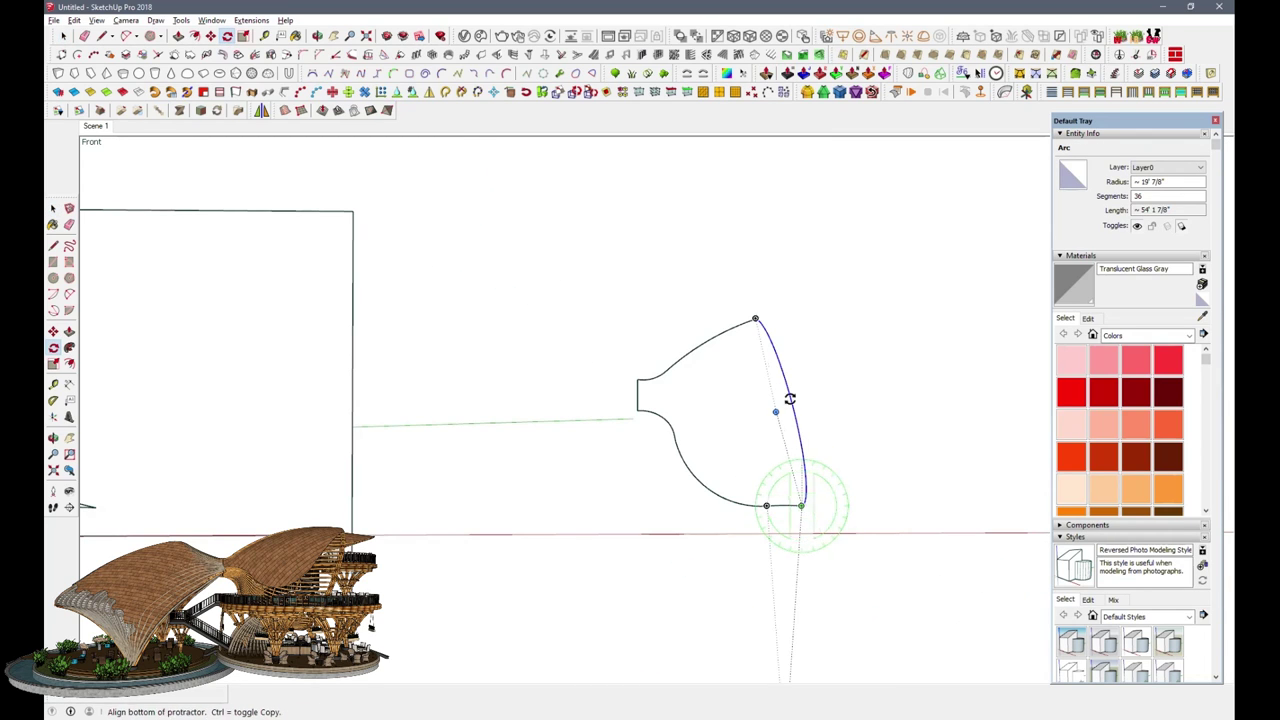
{"action": "left_click", "coordinate": [756, 315]}
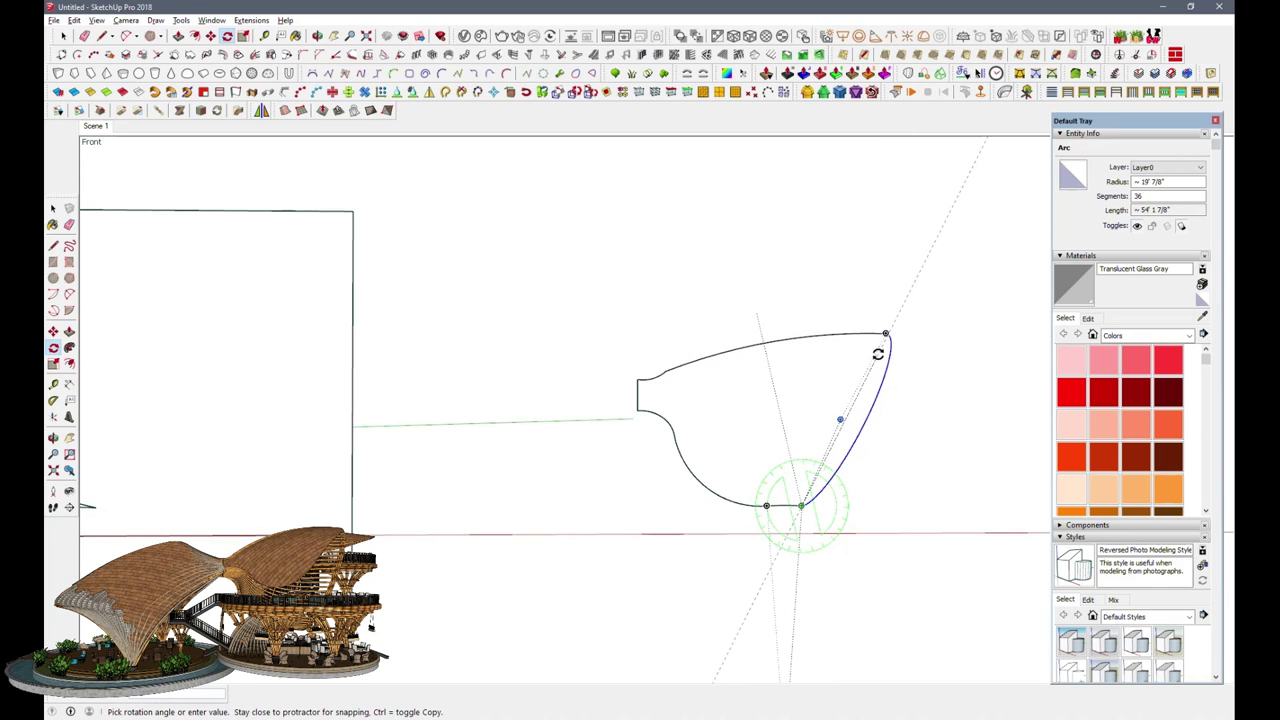
{"action": "left_click", "coordinate": [868, 345]}
Step: Draw a new top arc closing the leaf shape, then box-select all outline curves
{"action": "left_click", "coordinate": [126, 36]}
{"action": "left_click", "coordinate": [665, 371]}
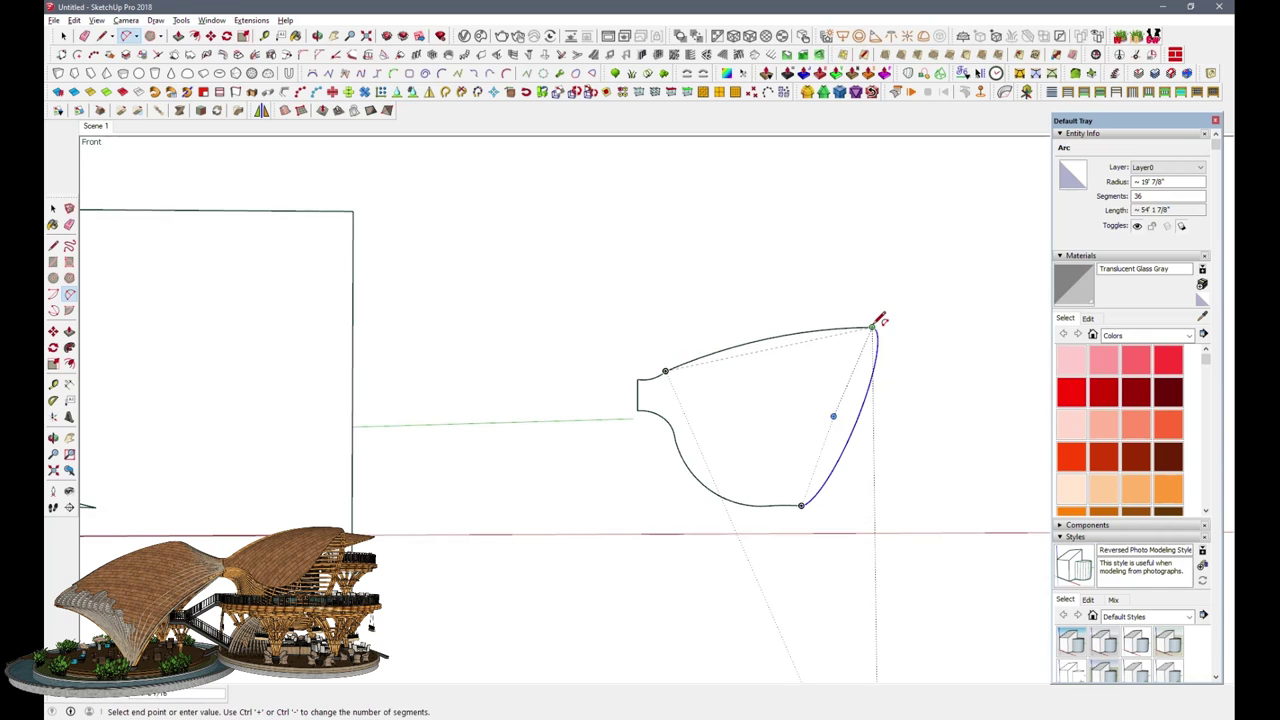
{"action": "left_click", "coordinate": [872, 327]}
{"action": "left_click", "coordinate": [797, 309]}
{"action": "key", "text": "space"}
{"action": "mouse_move", "coordinate": [814, 336]}
{"action": "middle_mouse_down"}
{"action": "mouse_move", "coordinate": [843, 583]}
{"action": "mouse_move", "coordinate": [757, 280]}
{"action": "mouse_move", "coordinate": [826, 492]}
{"action": "middle_mouse_up"}
{"action": "left_click_drag", "start_coordinate": [594, 306], "coordinate": [946, 586]}
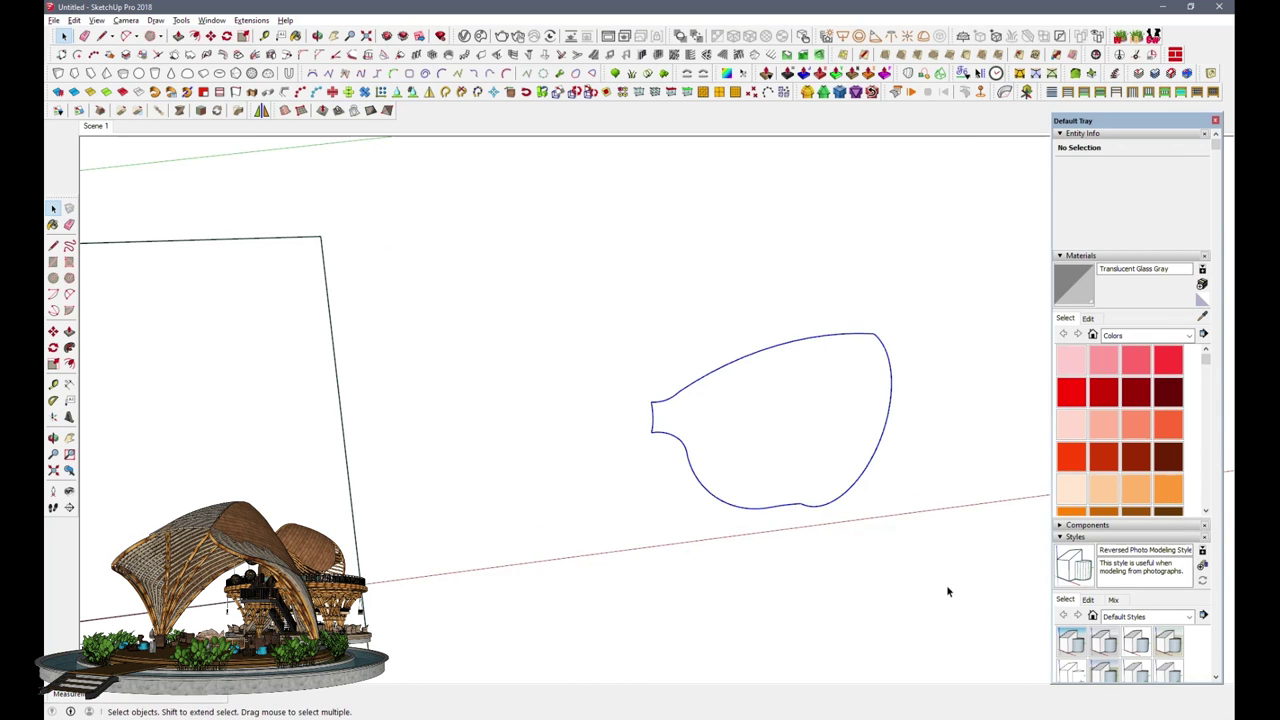
Step: Loft the leaf outline with Curviloft Skinning, setting Geometry to junction edges only
{"action": "left_click", "coordinate": [940, 73]}
{"action": "mouse_move", "coordinate": [855, 397]}
{"action": "middle_mouse_down"}
{"action": "mouse_move", "coordinate": [723, 306]}
{"action": "mouse_move", "coordinate": [820, 457]}
{"action": "mouse_move", "coordinate": [746, 463]}
{"action": "middle_mouse_up"}
{"action": "key", "text": "Return"}
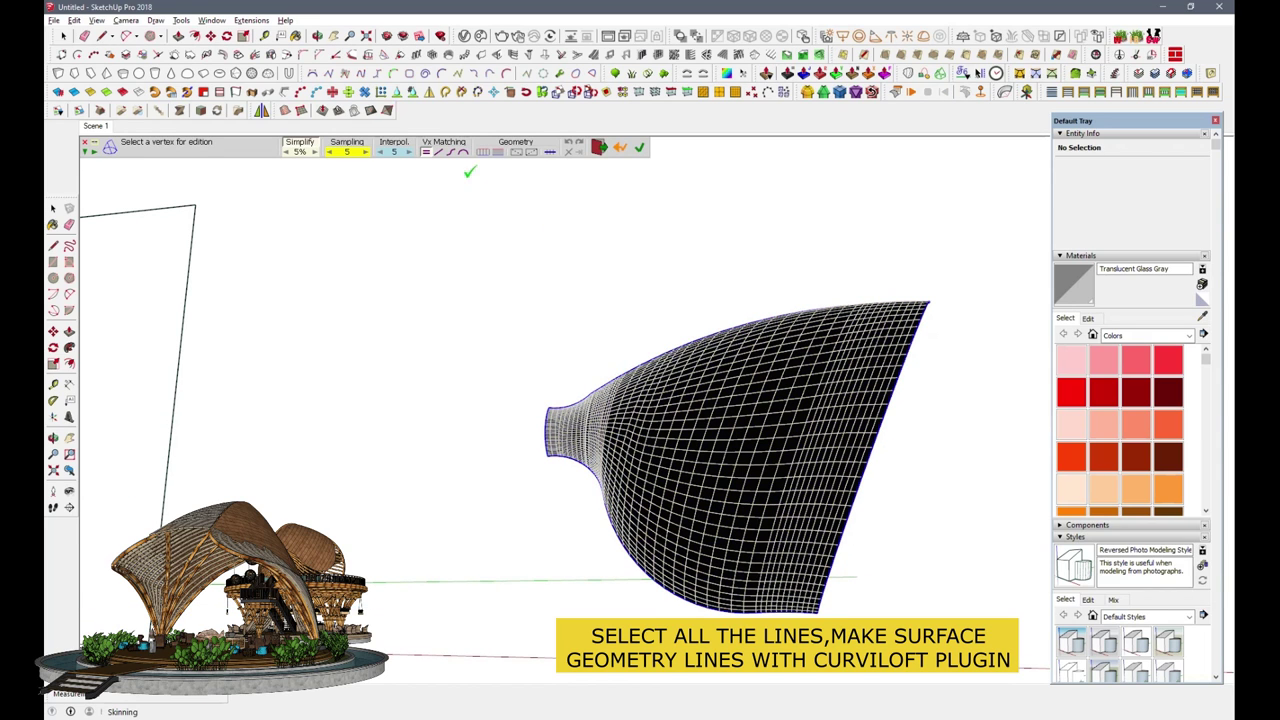
{"action": "left_click", "coordinate": [483, 160]}
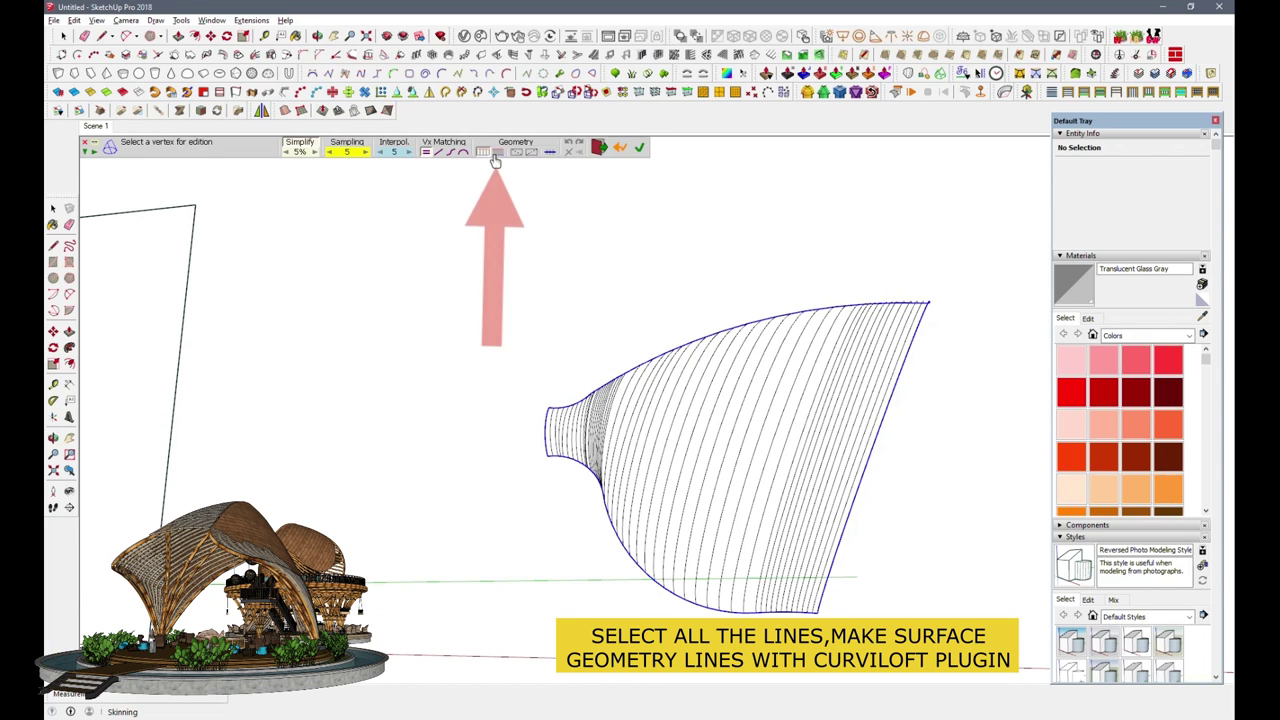
{"action": "left_click", "coordinate": [496, 161]}
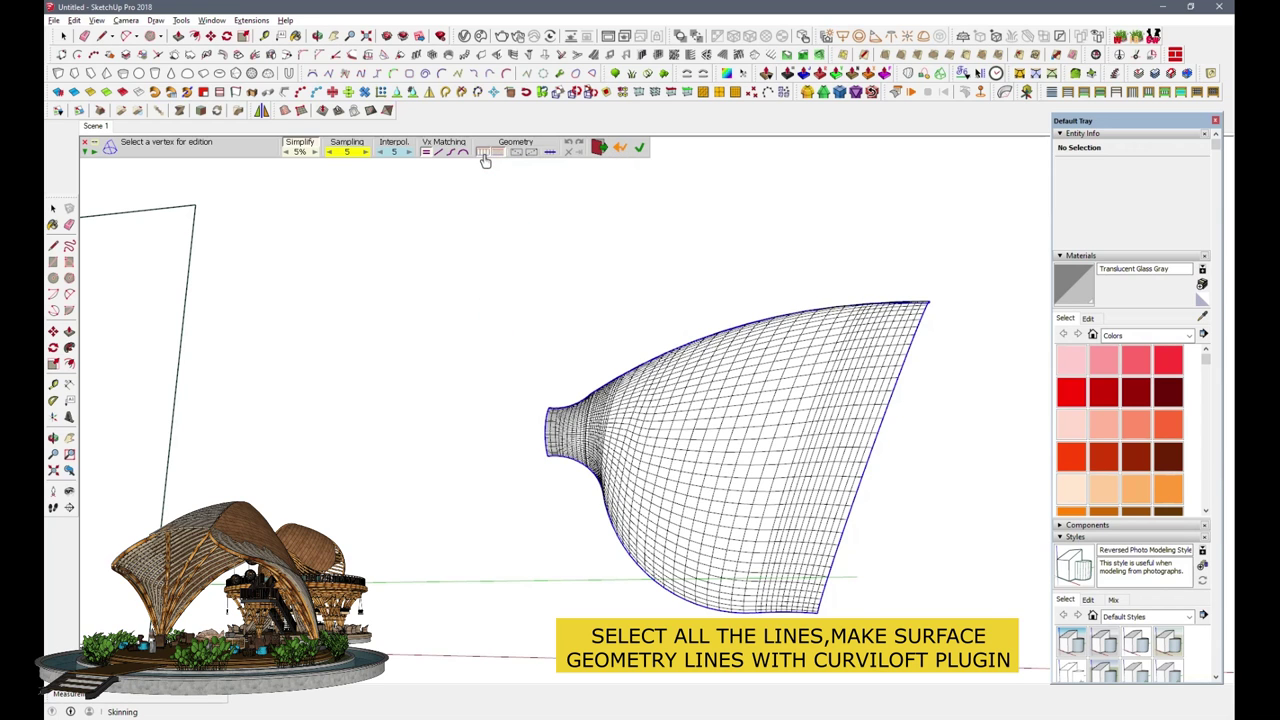
{"action": "left_click", "coordinate": [484, 160]}
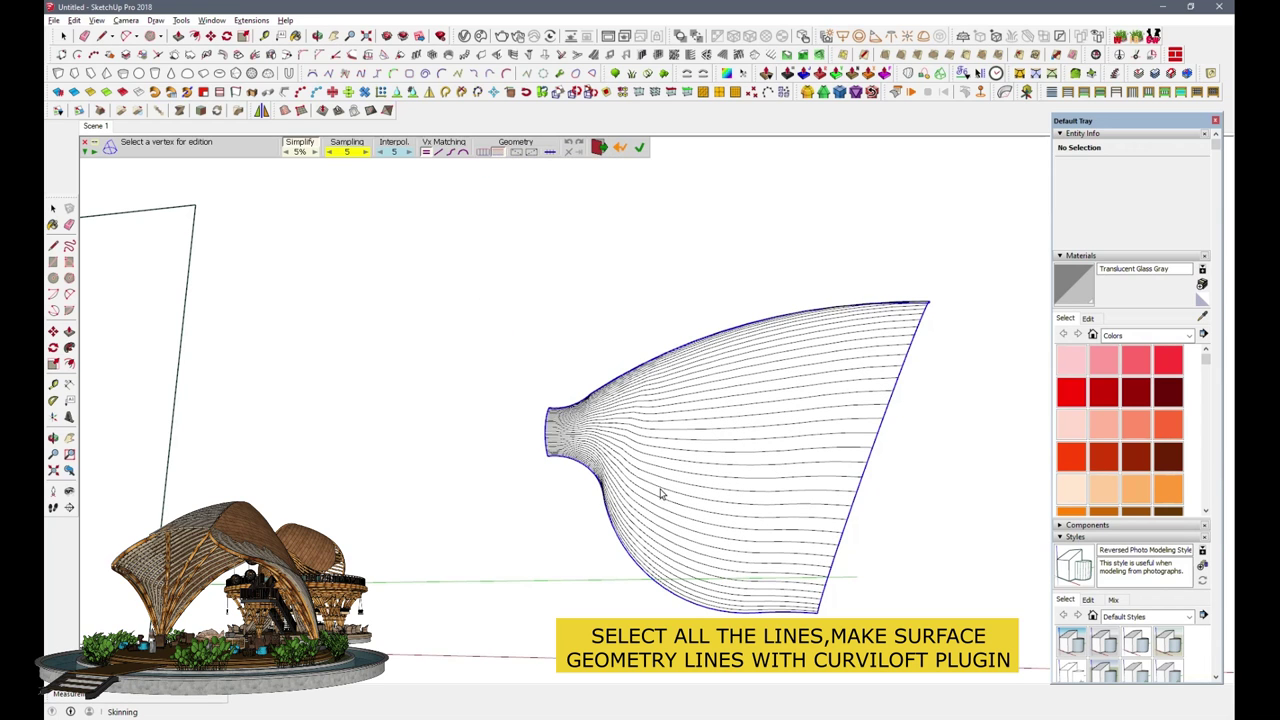
{"action": "mouse_move", "coordinate": [364, 403]}
{"action": "middle_mouse_down"}
{"action": "mouse_move", "coordinate": [502, 461]}
{"action": "mouse_move", "coordinate": [551, 429]}
{"action": "mouse_move", "coordinate": [560, 519]}
{"action": "middle_mouse_up"}
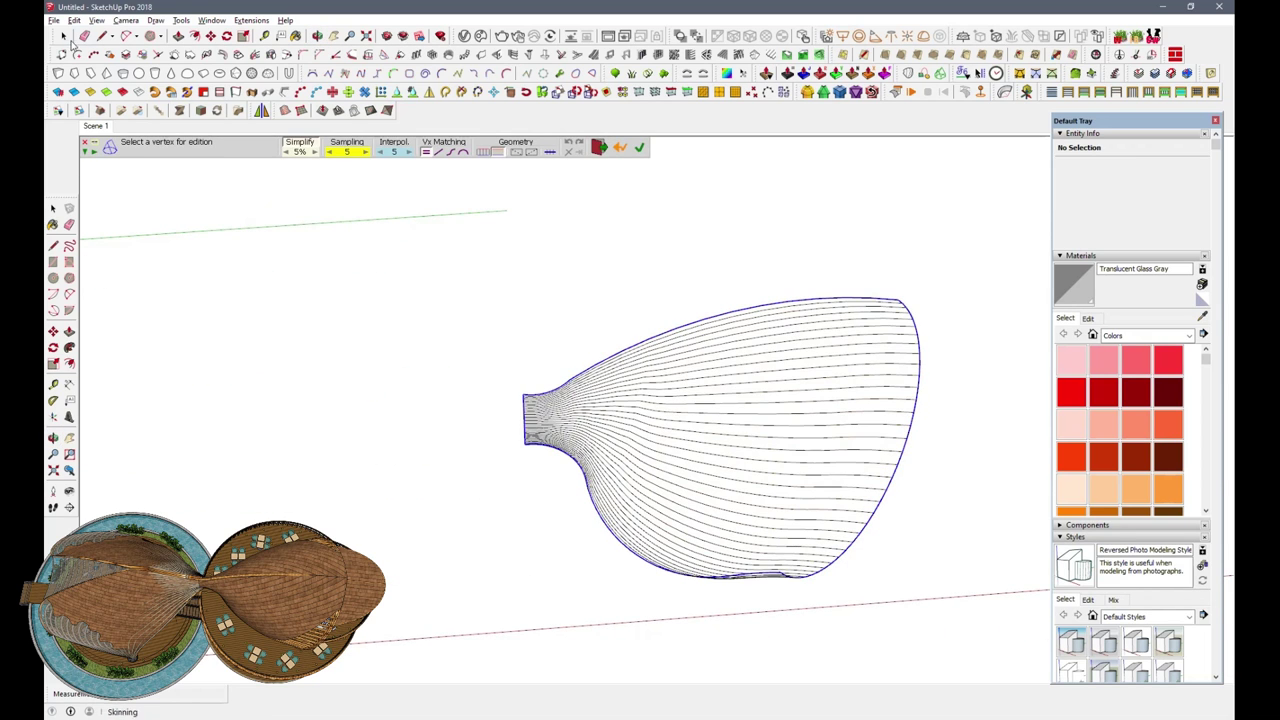
Step: Box-select the leaf outline and Ctrl-move a copy slightly up and to the right
{"action": "left_click", "coordinate": [62, 38]}
{"action": "left_click_drag", "start_coordinate": [452, 234], "coordinate": [817, 634]}
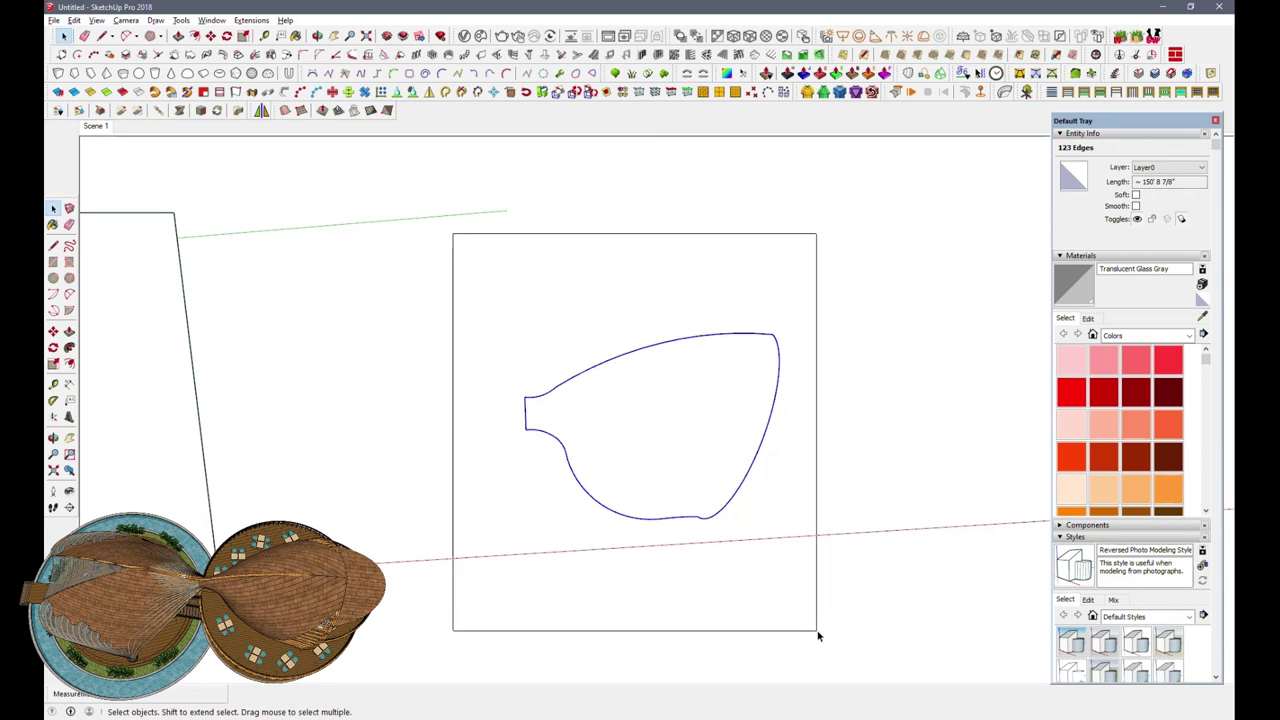
{"action": "left_click", "coordinate": [211, 36]}
{"action": "left_click", "coordinate": [543, 566]}
{"action": "key", "text": "ctrl"}
{"action": "scroll", "coordinate": [500, 566], "scroll_direction": "down", "scroll_amount": 3}
{"action": "left_click", "coordinate": [709, 557]}
Step: Copy the shell outline to the right and apply the Simple Style with sky and ground
{"action": "left_click", "coordinate": [63, 37]}
{"action": "left_click_drag", "start_coordinate": [585, 320], "coordinate": [875, 590]}
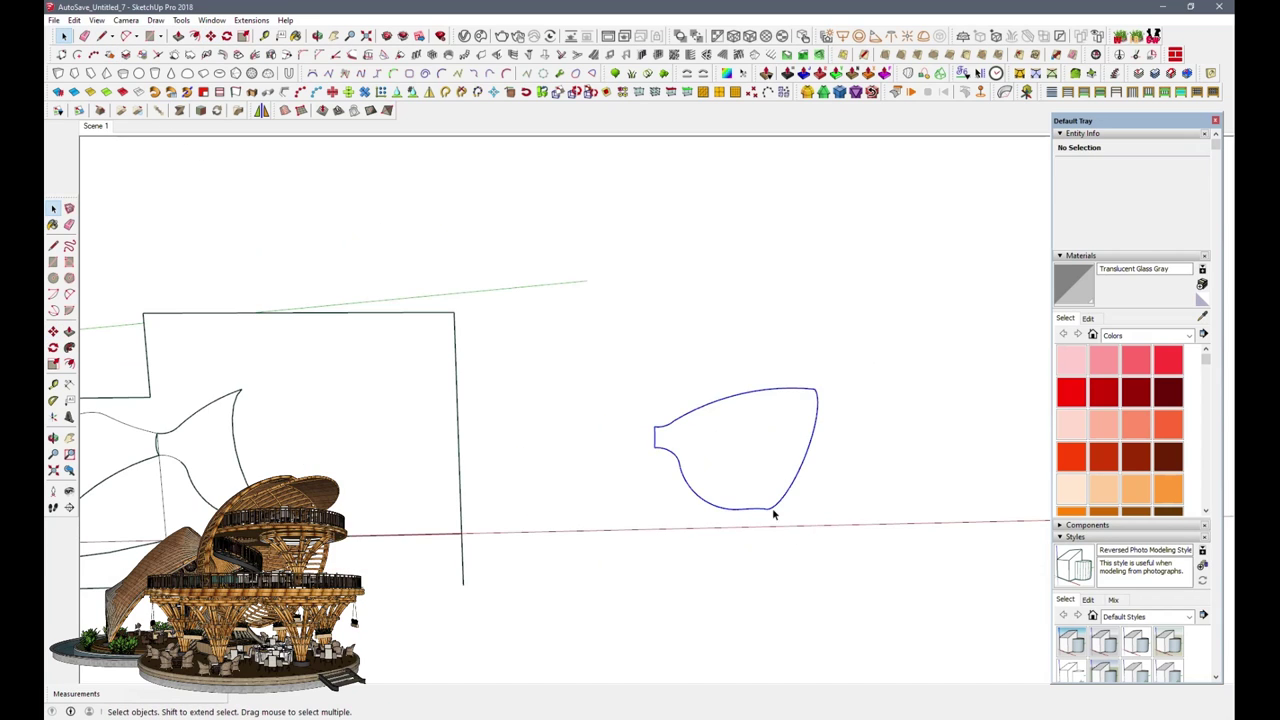
{"action": "left_click", "coordinate": [211, 36]}
{"action": "key", "text": "ctrl"}
{"action": "left_click", "coordinate": [608, 544]}
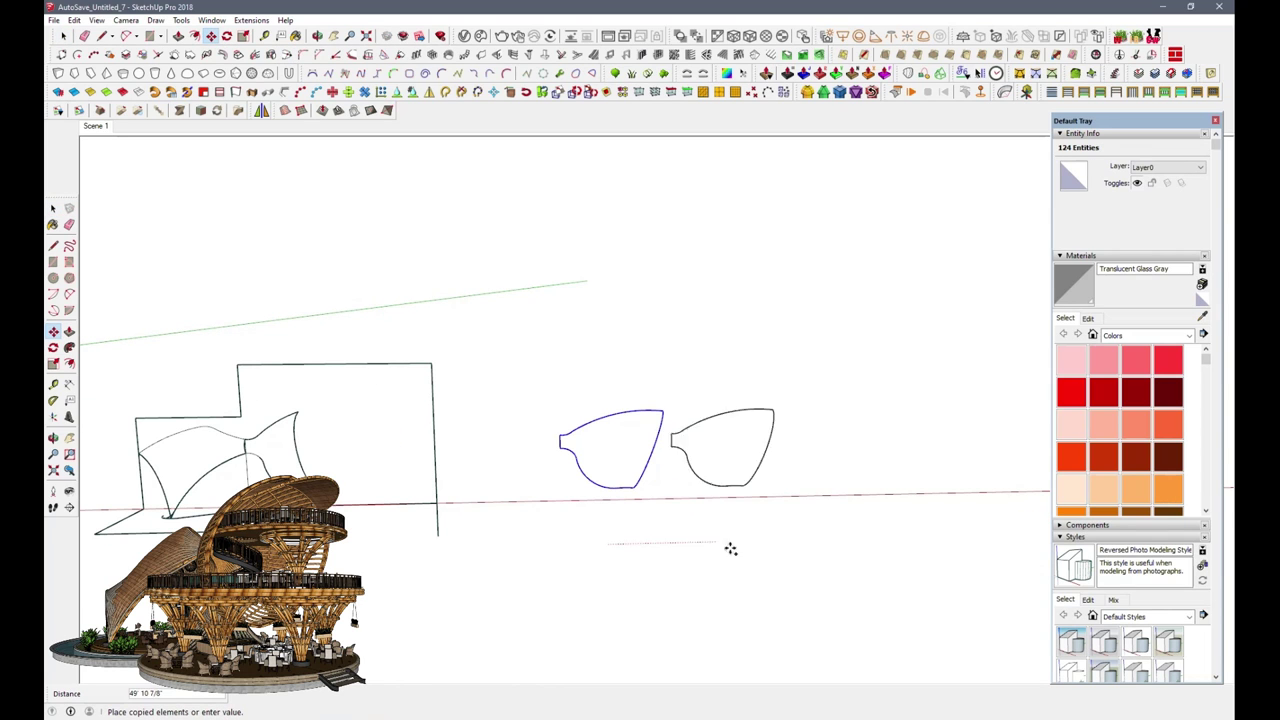
{"action": "left_click", "coordinate": [742, 544]}
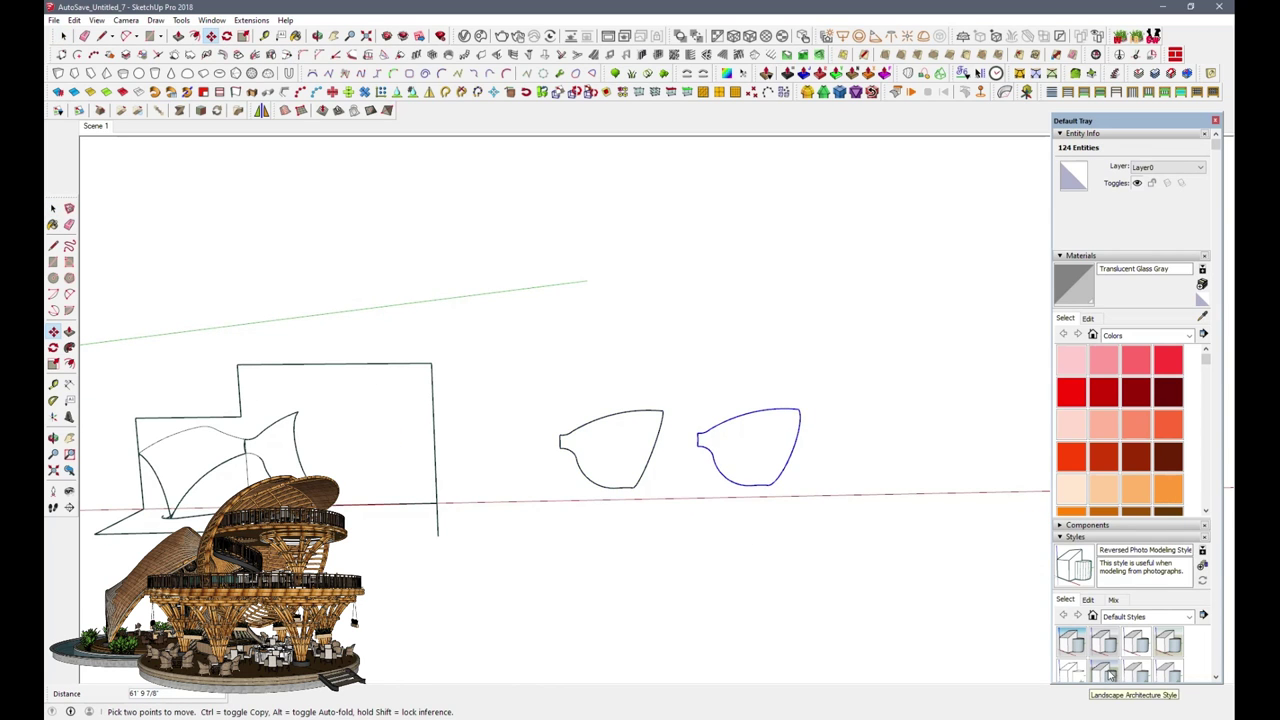
{"action": "left_click", "coordinate": [1108, 674]}
{"action": "scroll", "coordinate": [743, 456], "scroll_direction": "up", "scroll_amount": 2}
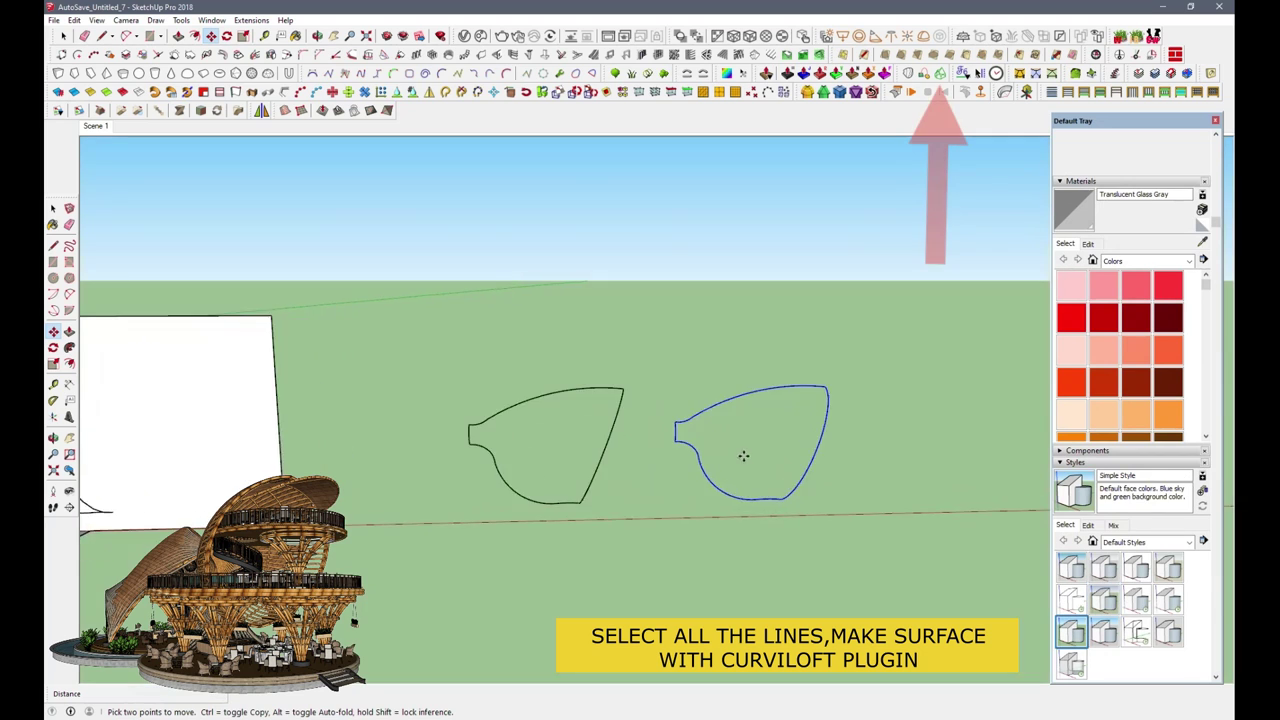
Step: Accept Curviloft's skinning preview, turning the right-hand leaf outline into a smooth surface group
{"action": "scroll", "coordinate": [743, 456], "scroll_direction": "up", "scroll_amount": 3}
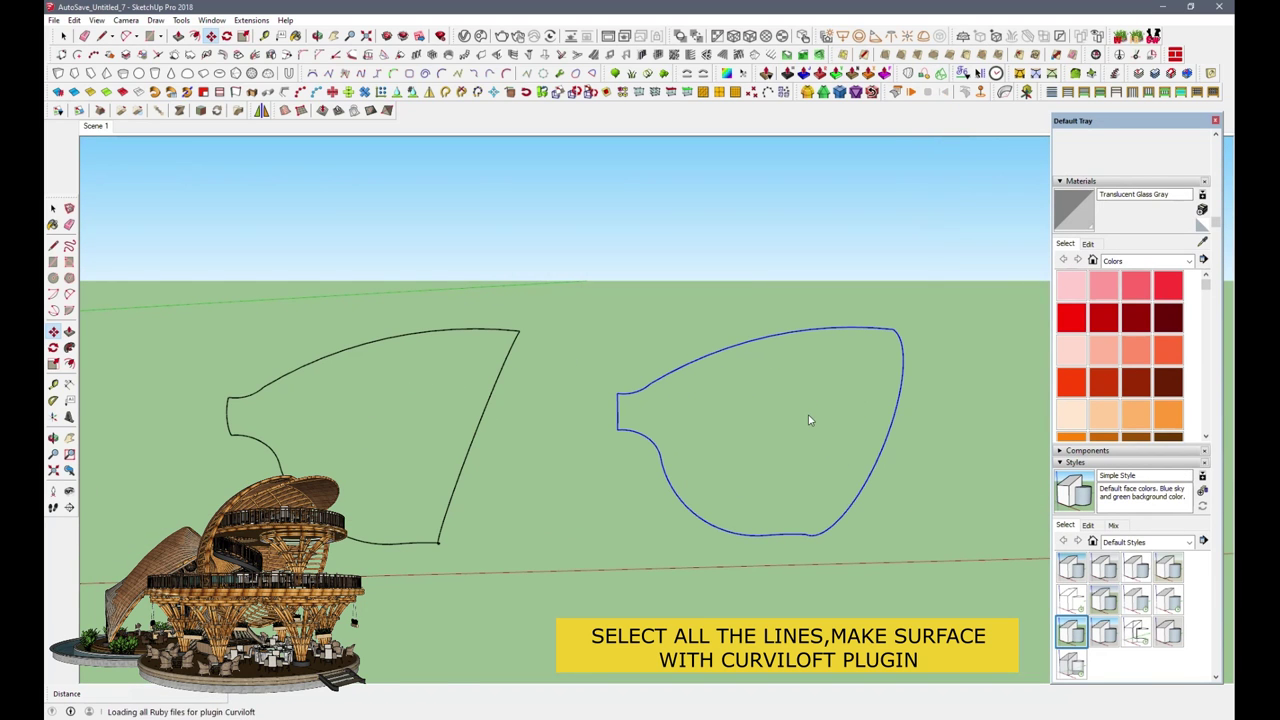
{"action": "middle_click_drag", "start_coordinate": [810, 420], "coordinate": [830, 274]}
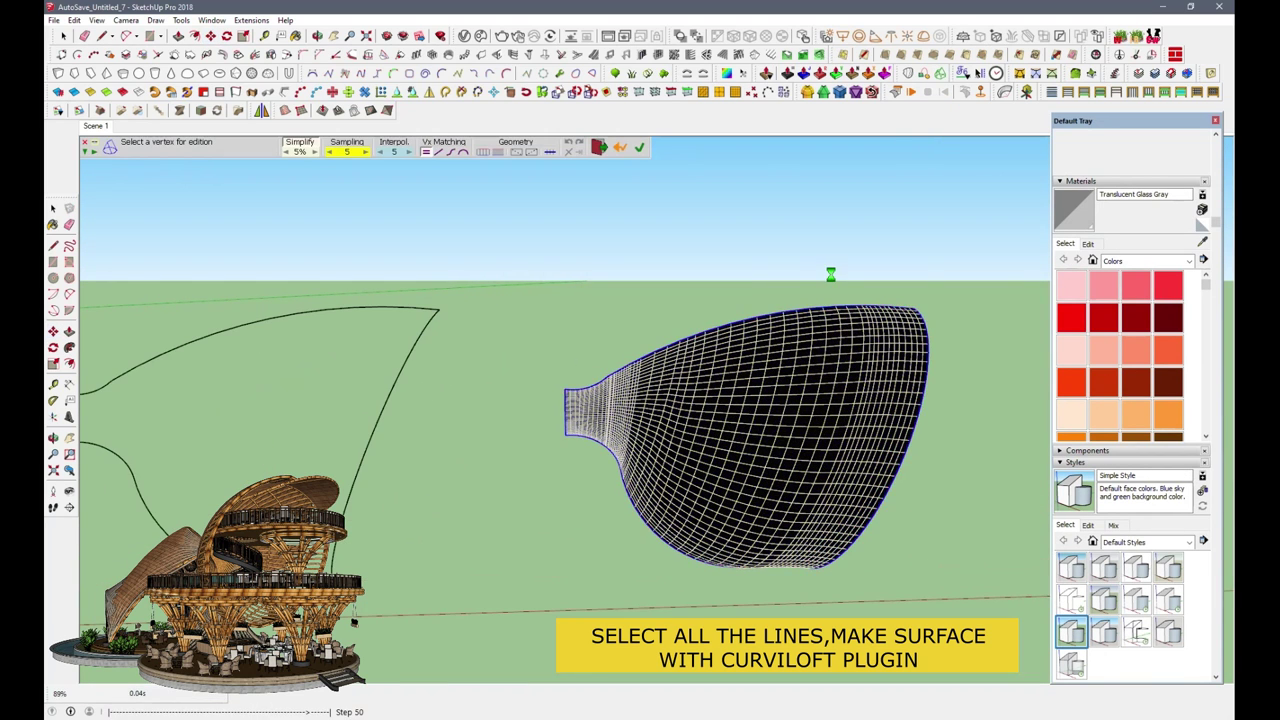
{"action": "left_click", "coordinate": [64, 38]}
{"action": "left_click", "coordinate": [775, 456]}
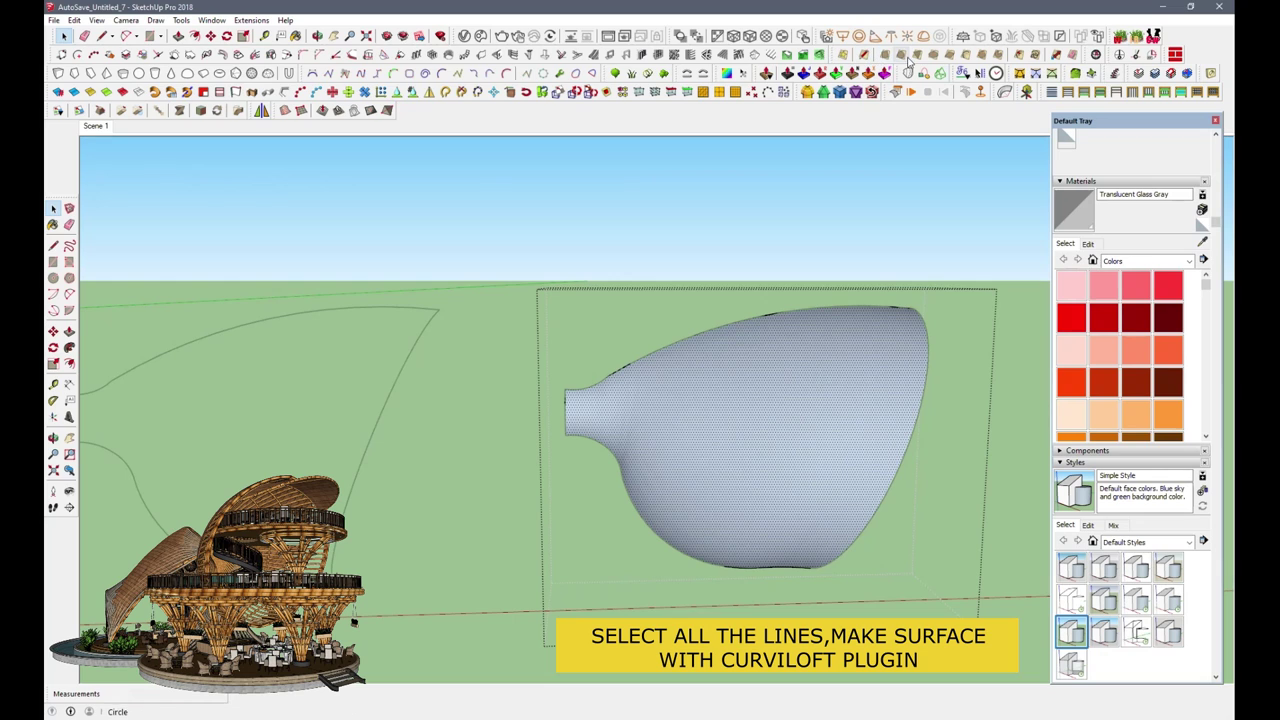
{"action": "left_click", "coordinate": [965, 60]}
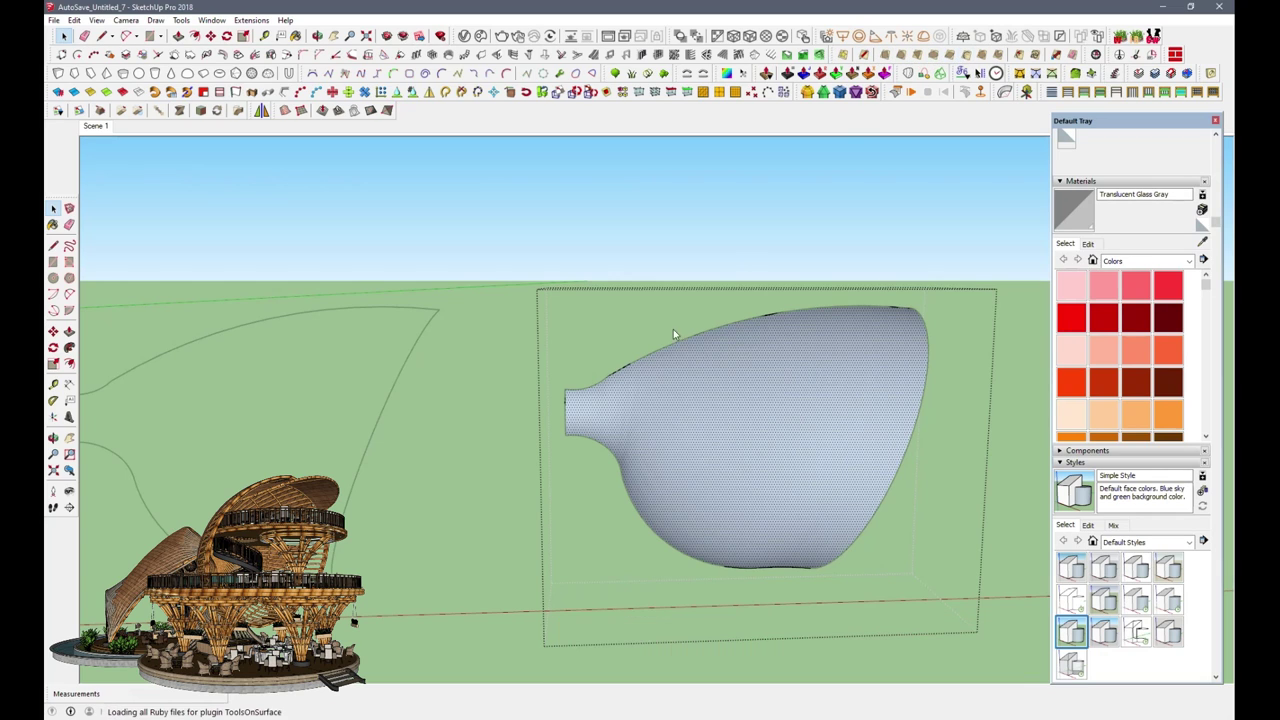
Step: Draw an on-surface curve dipping across the leaf surface from its left edge to the far edge
{"action": "left_click", "coordinate": [567, 410]}
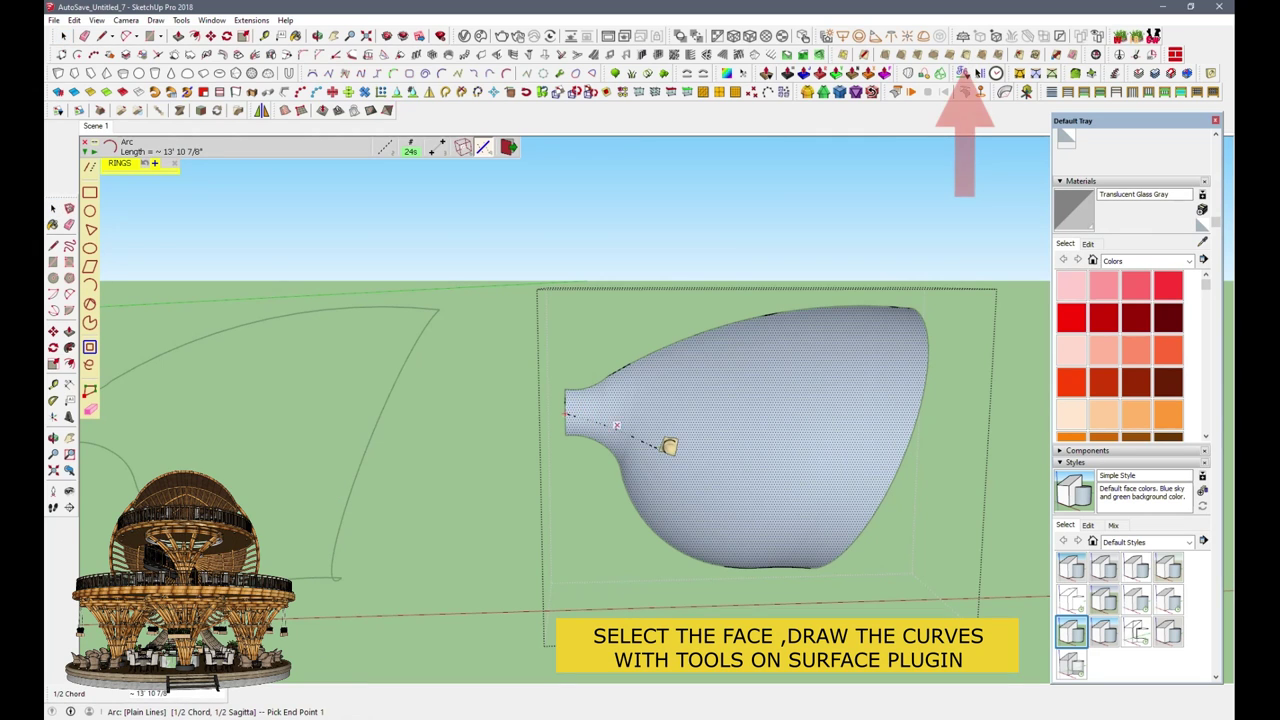
{"action": "left_click", "coordinate": [815, 449]}
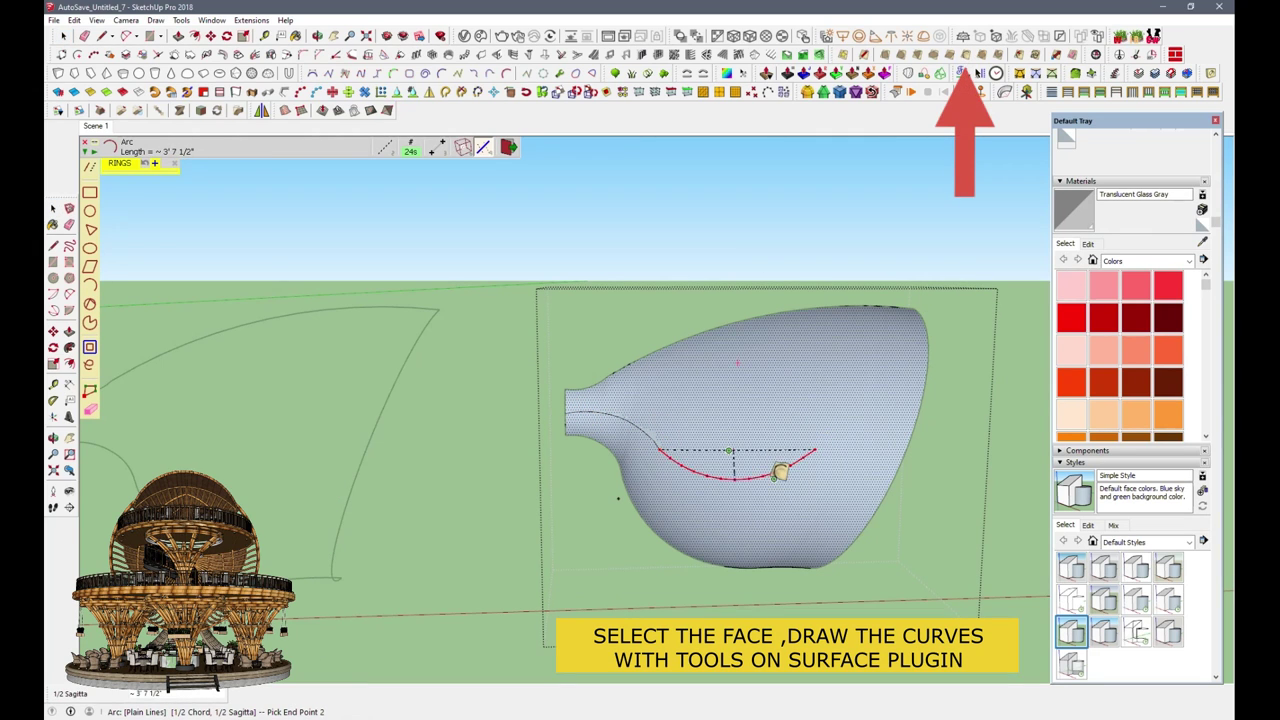
{"action": "left_click", "coordinate": [780, 468]}
{"action": "left_click", "coordinate": [925, 339]}
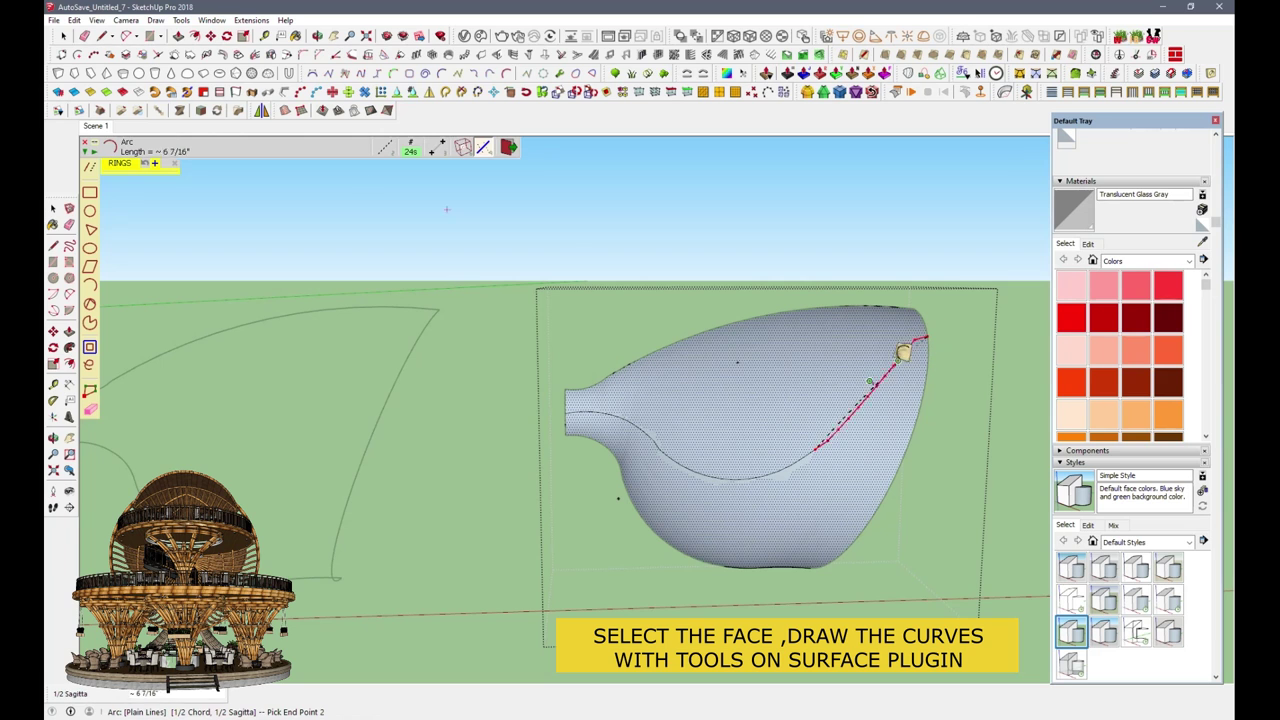
{"action": "scroll", "coordinate": [888, 366], "scroll_direction": "up", "scroll_amount": 3}
{"action": "scroll", "coordinate": [929, 329], "scroll_direction": "up", "scroll_amount": 2}
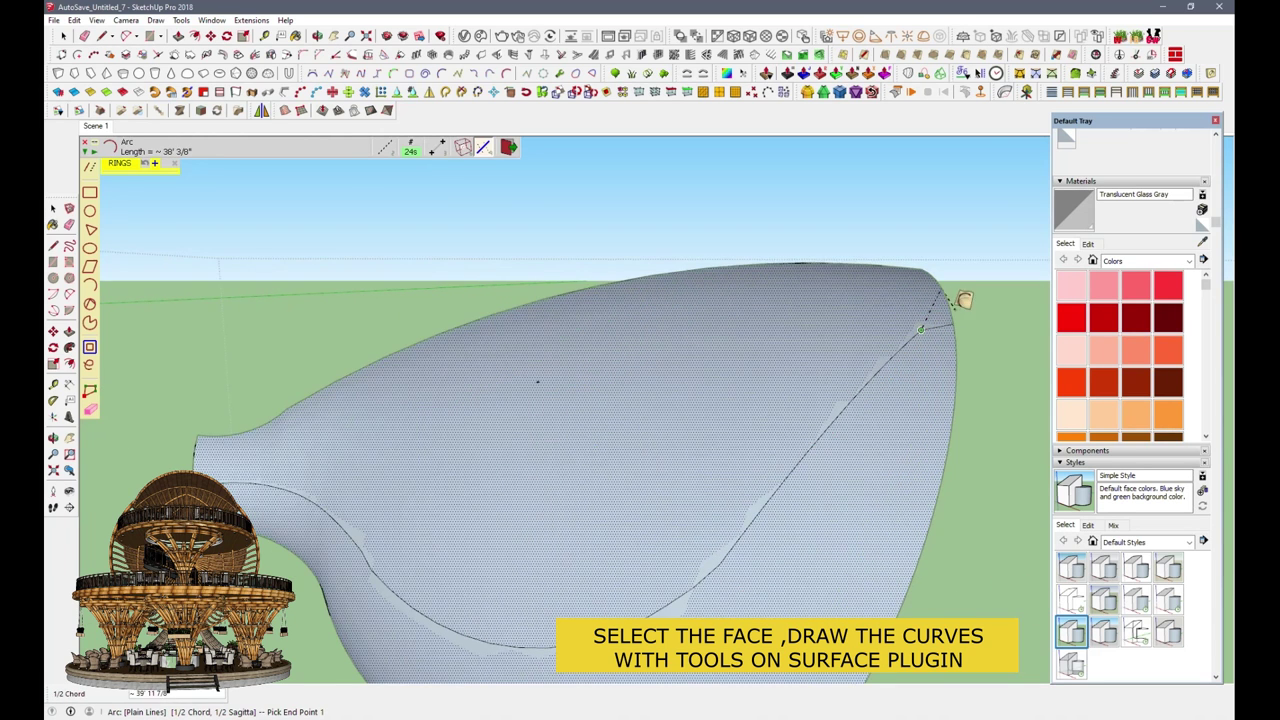
{"action": "left_click", "coordinate": [945, 315]}
Step: Delete the surface part below the curve, check the trimmed shell, and select the left outline
{"action": "key", "text": "e"}
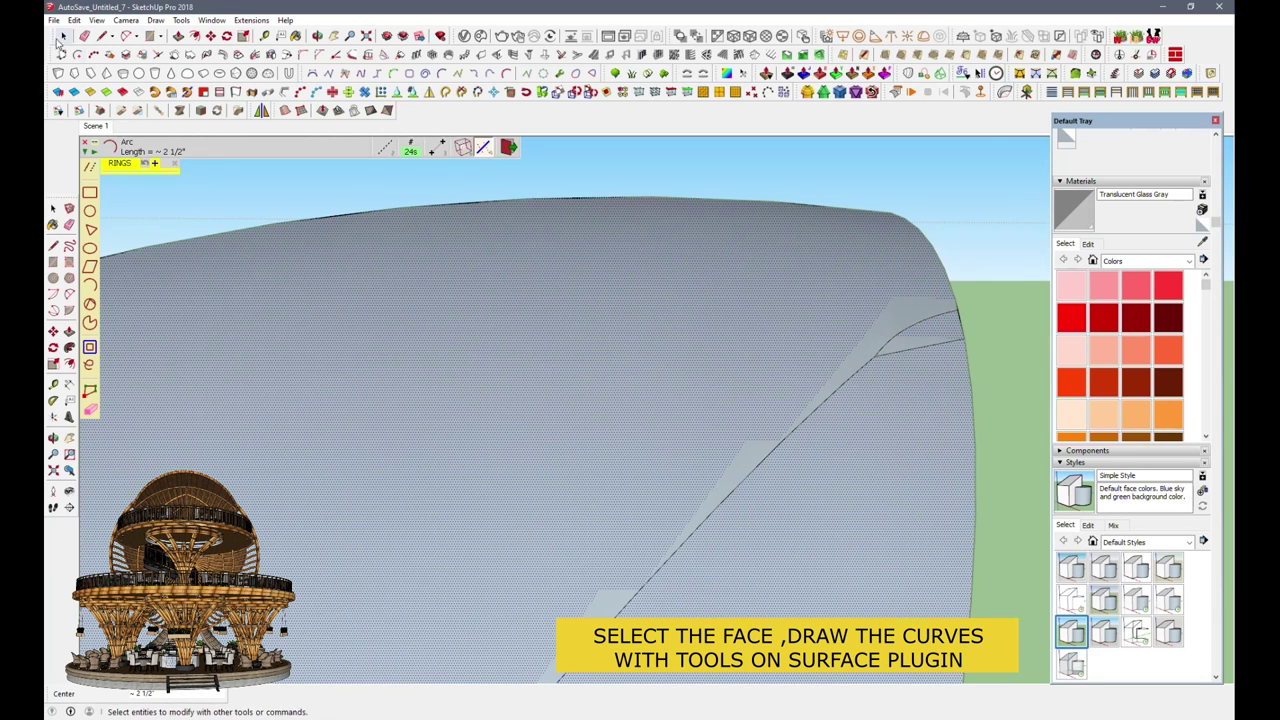
{"action": "scroll", "coordinate": [914, 349], "scroll_direction": "down", "scroll_amount": 2}
{"action": "scroll", "coordinate": [717, 337], "scroll_direction": "down", "scroll_amount": 5}
{"action": "key", "text": "space"}
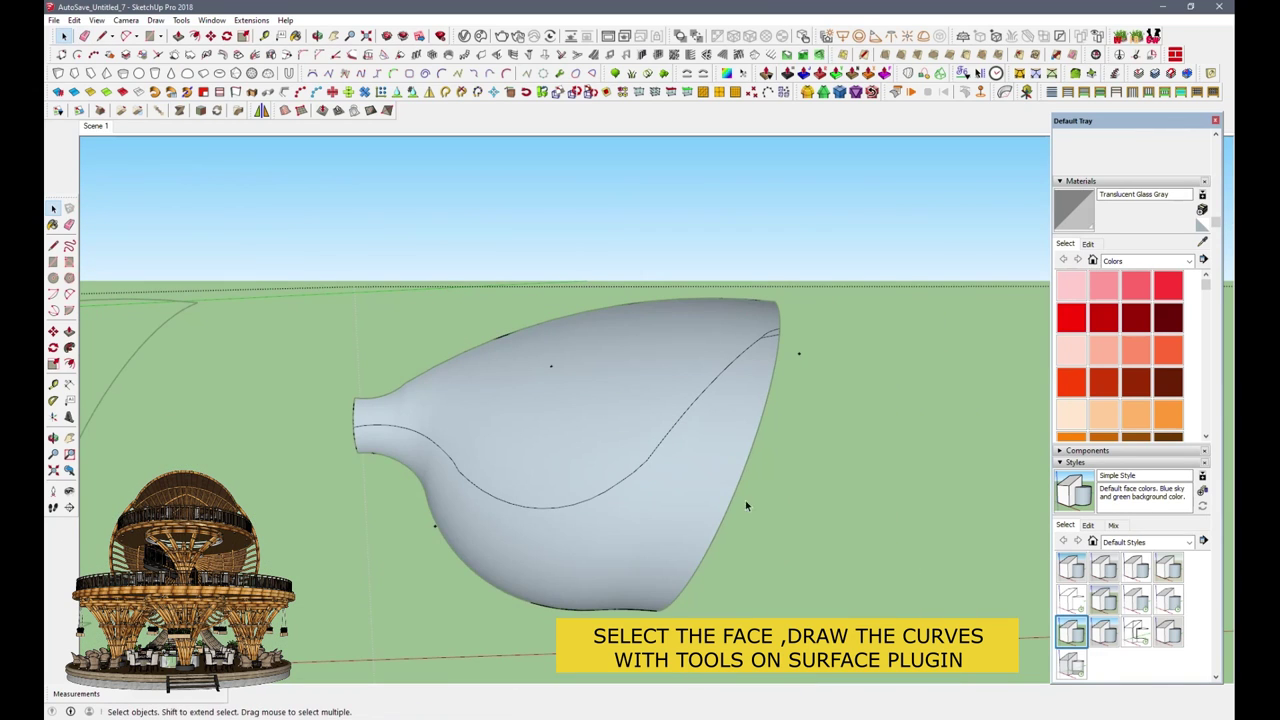
{"action": "left_click", "coordinate": [743, 508]}
{"action": "key", "text": "Delete"}
{"action": "scroll", "coordinate": [772, 343], "scroll_direction": "up", "scroll_amount": 1}
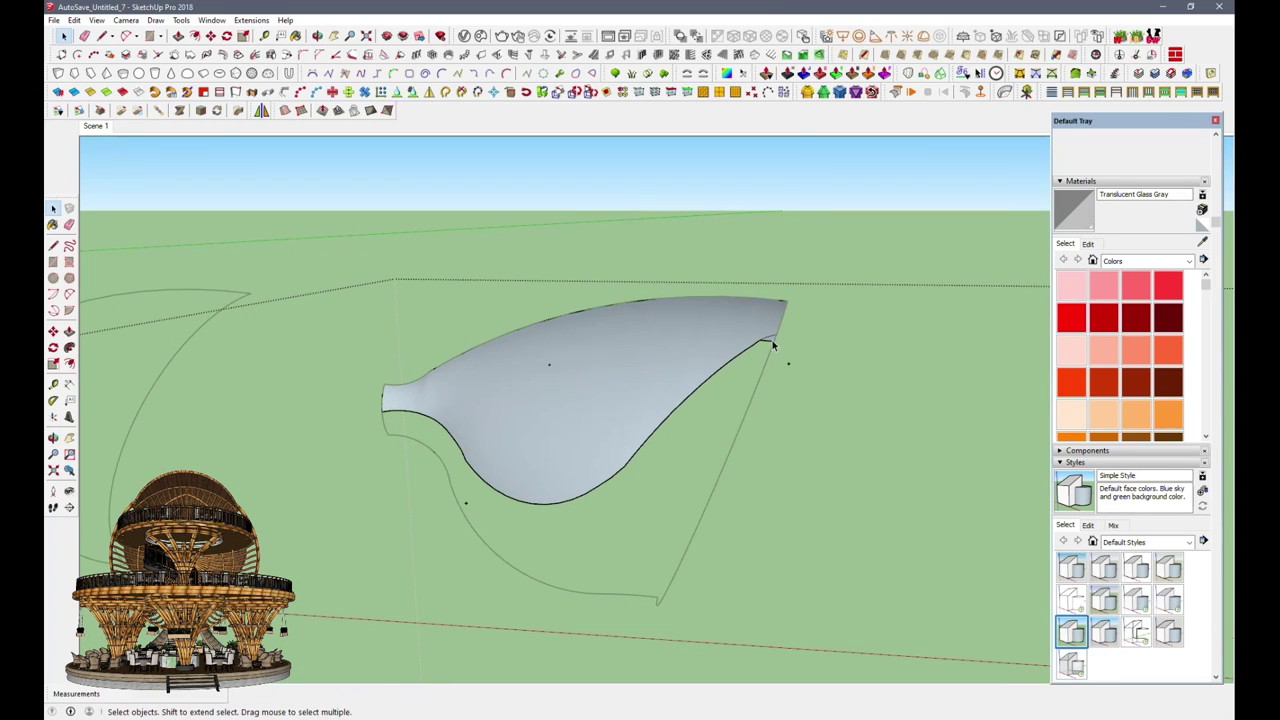
{"action": "scroll", "coordinate": [772, 344], "scroll_direction": "up", "scroll_amount": 1}
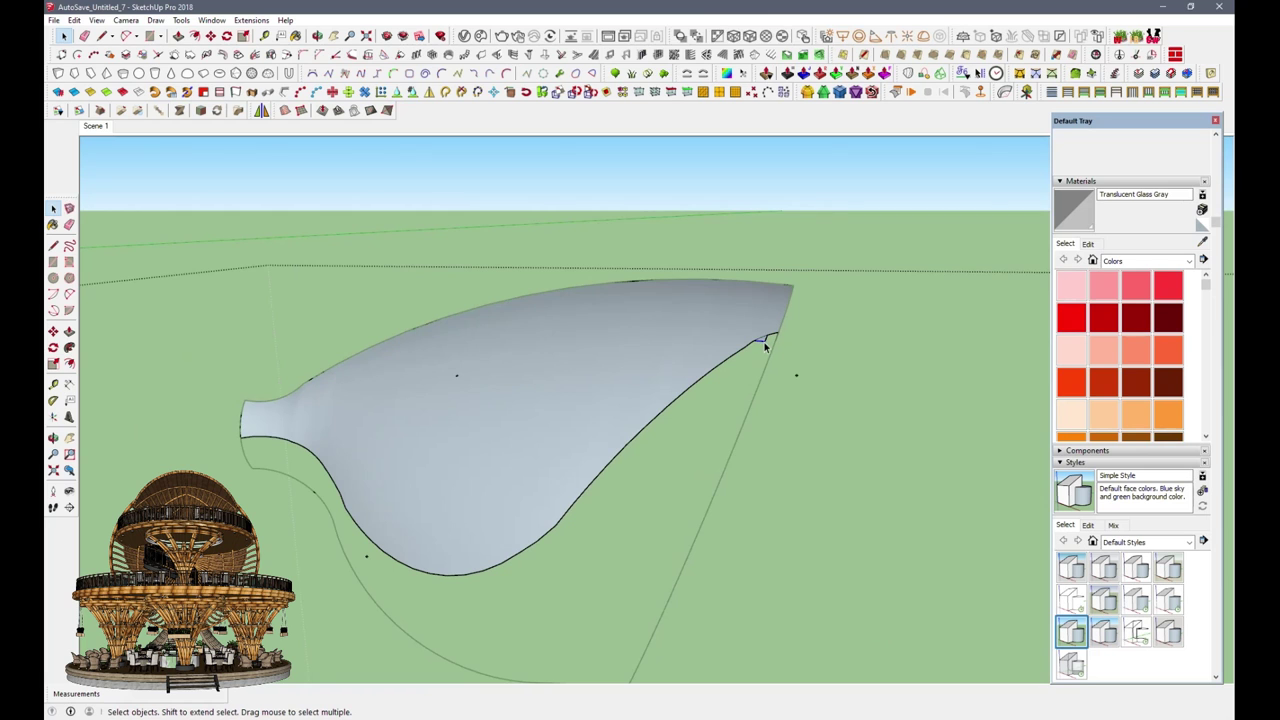
{"action": "mouse_move", "coordinate": [765, 347]}
{"action": "middle_mouse_down"}
{"action": "mouse_move", "coordinate": [643, 423]}
{"action": "mouse_move", "coordinate": [867, 393]}
{"action": "mouse_move", "coordinate": [508, 534]}
{"action": "mouse_move", "coordinate": [757, 443]}
{"action": "mouse_move", "coordinate": [560, 543]}
{"action": "mouse_move", "coordinate": [830, 335]}
{"action": "middle_mouse_up"}
{"action": "key", "text": "space"}
{"action": "left_click_drag", "start_coordinate": [438, 264], "coordinate": [628, 422]}
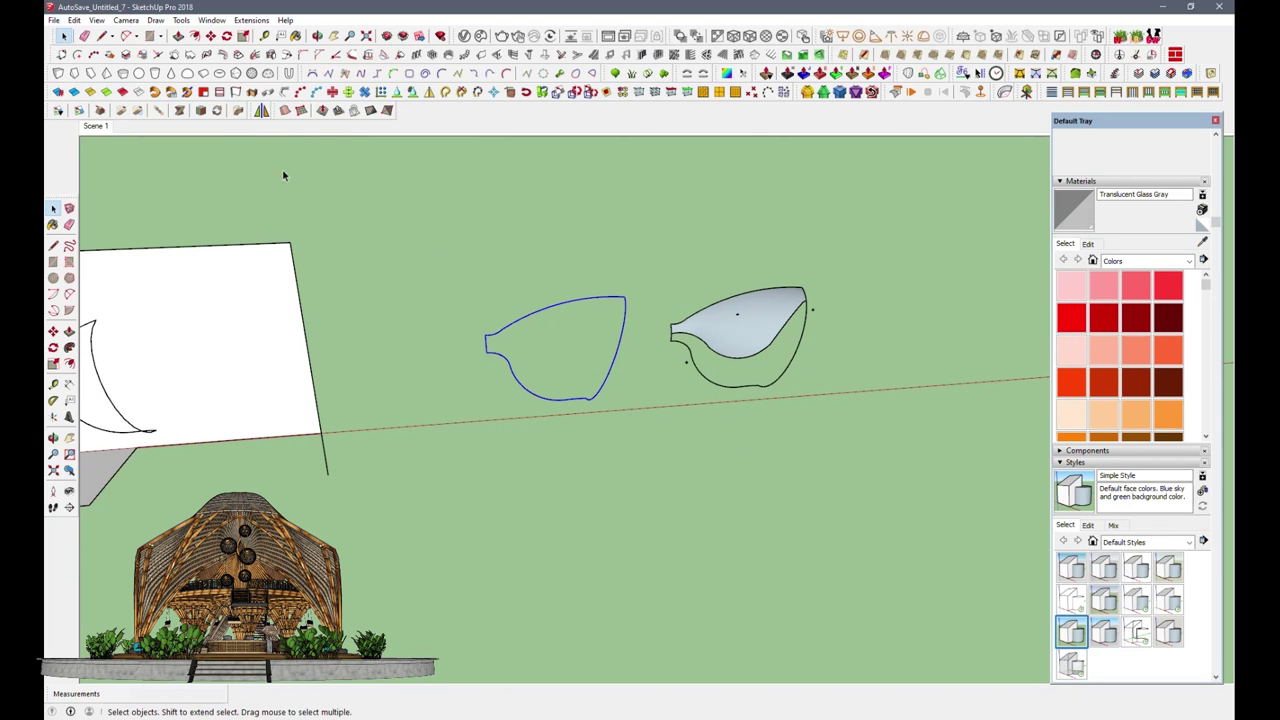
Step: Copy the left leaf outline with Move+Ctrl and place the copy to the right
{"action": "left_click", "coordinate": [210, 36]}
{"action": "scroll", "coordinate": [508, 481], "scroll_direction": "down", "scroll_amount": 2}
{"action": "left_click", "coordinate": [574, 463]}
{"action": "key", "text": "ctrl"}
{"action": "left_click", "coordinate": [848, 445]}
{"action": "scroll", "coordinate": [893, 400], "scroll_direction": "up", "scroll_amount": 2}
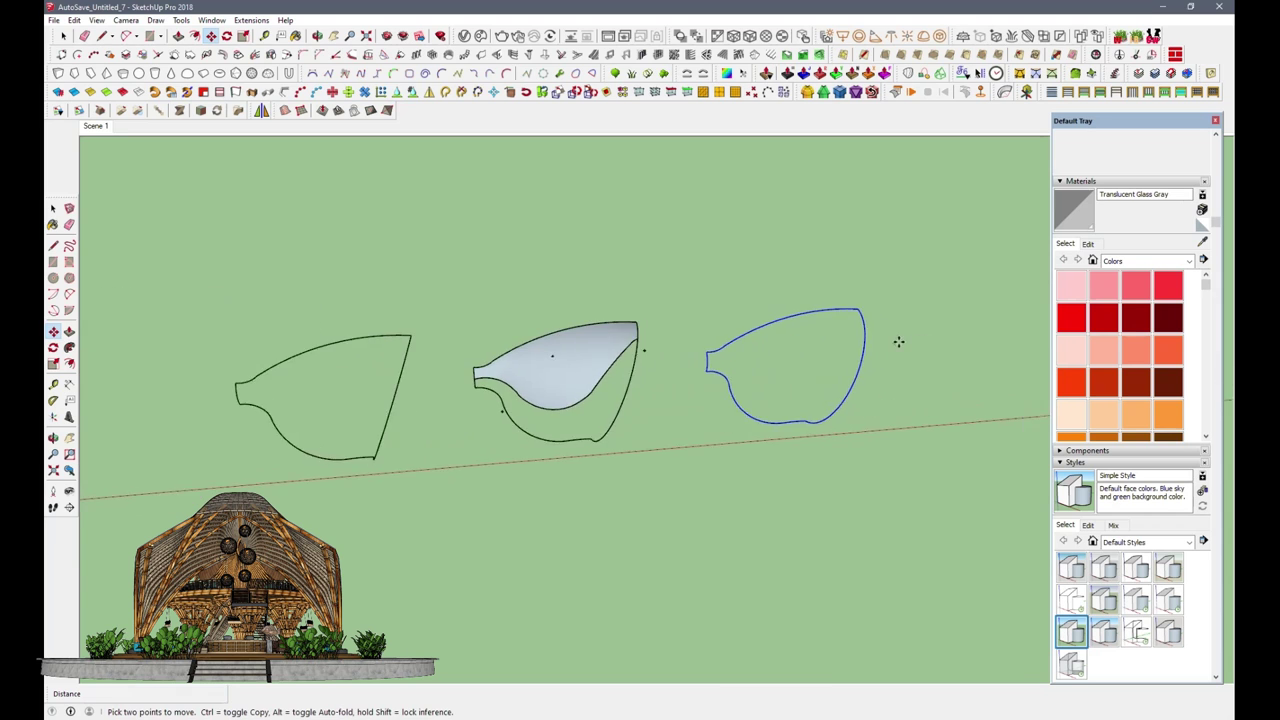
Step: Loft the copy with Curviloft Skinning as curves only, then select all its lines
{"action": "left_click", "coordinate": [943, 73]}
{"action": "scroll", "coordinate": [818, 378], "scroll_direction": "up", "scroll_amount": 1}
{"action": "left_click", "coordinate": [503, 154]}
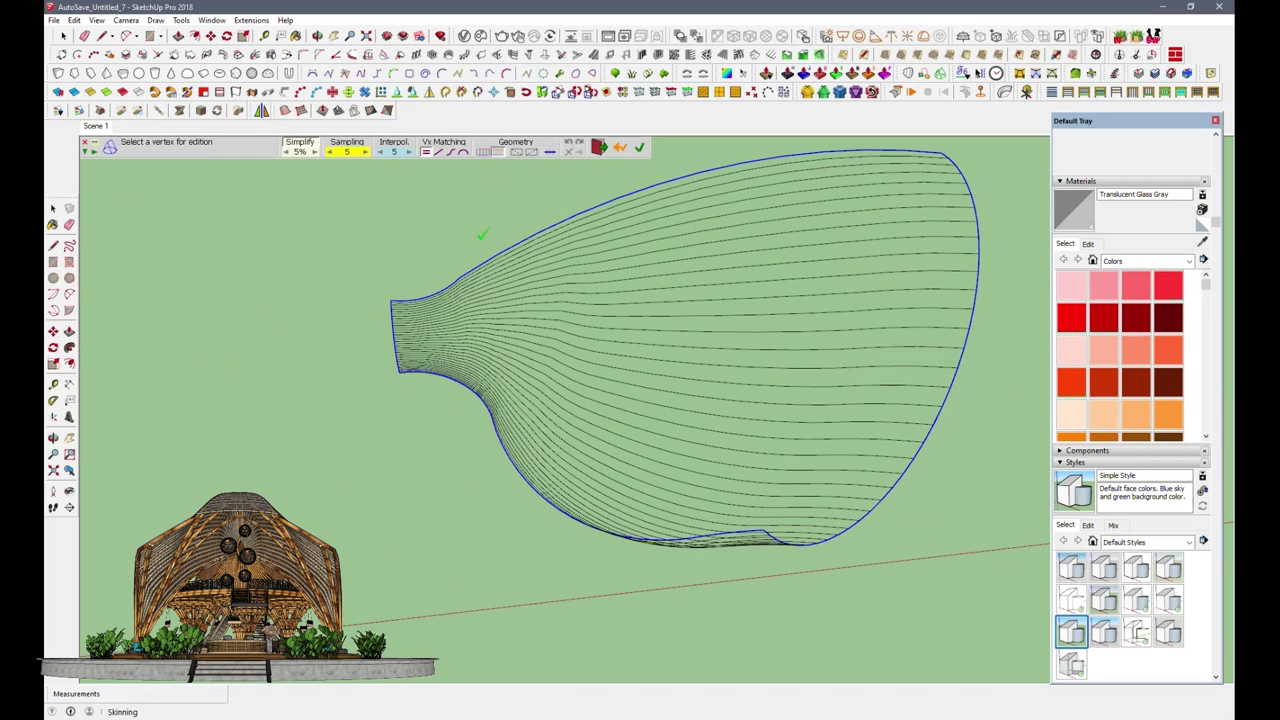
{"action": "left_click", "coordinate": [482, 233]}
{"action": "left_click", "coordinate": [64, 36]}
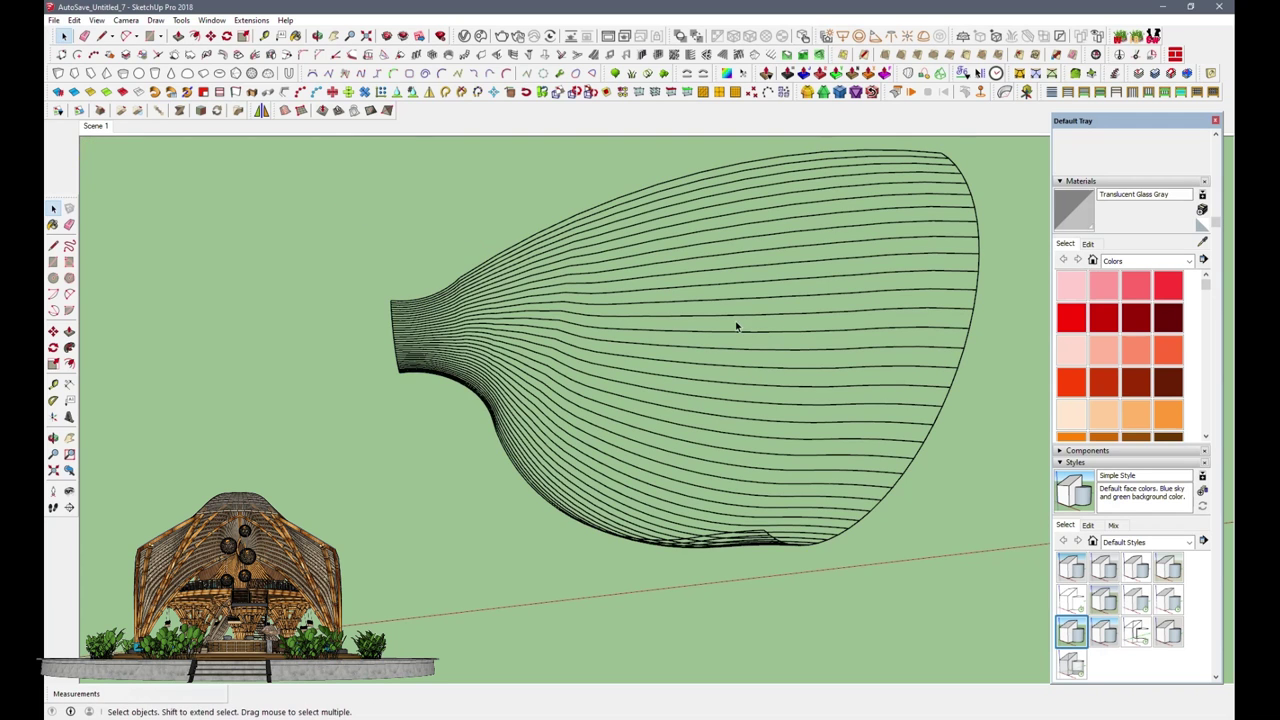
{"action": "left_click", "coordinate": [740, 336]}
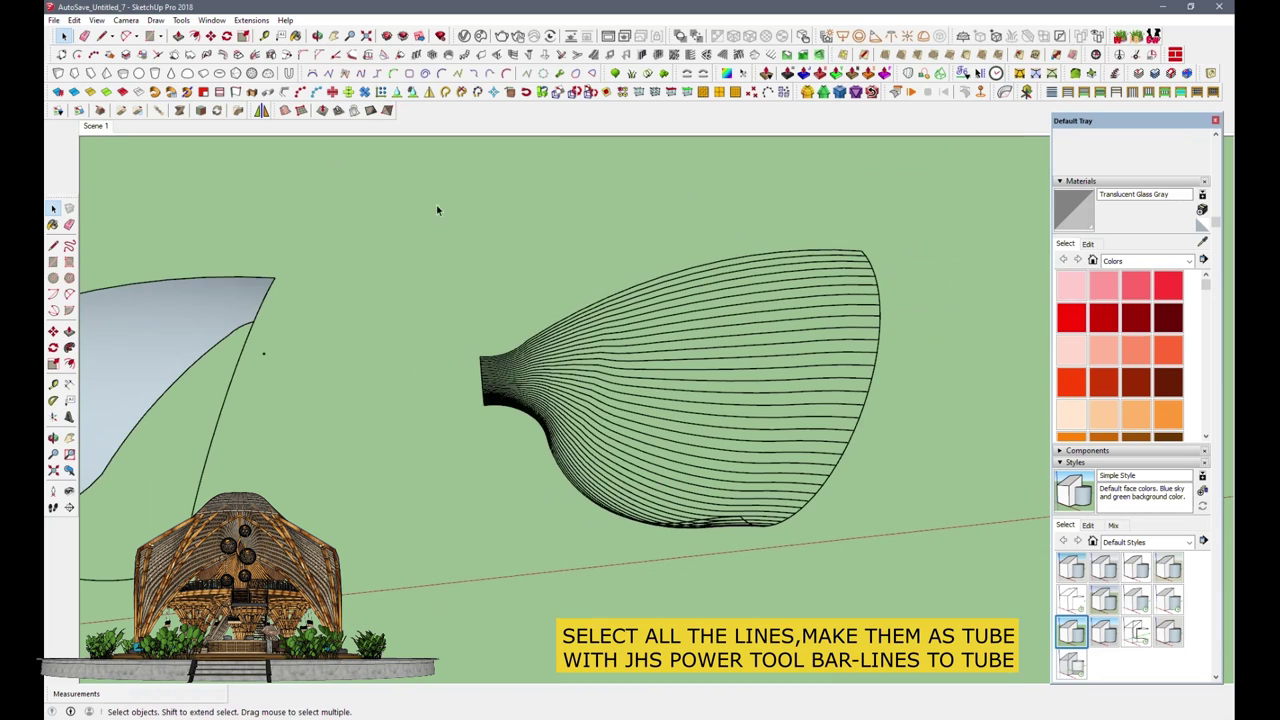
{"action": "left_click_drag", "start_coordinate": [436, 204], "coordinate": [955, 612]}
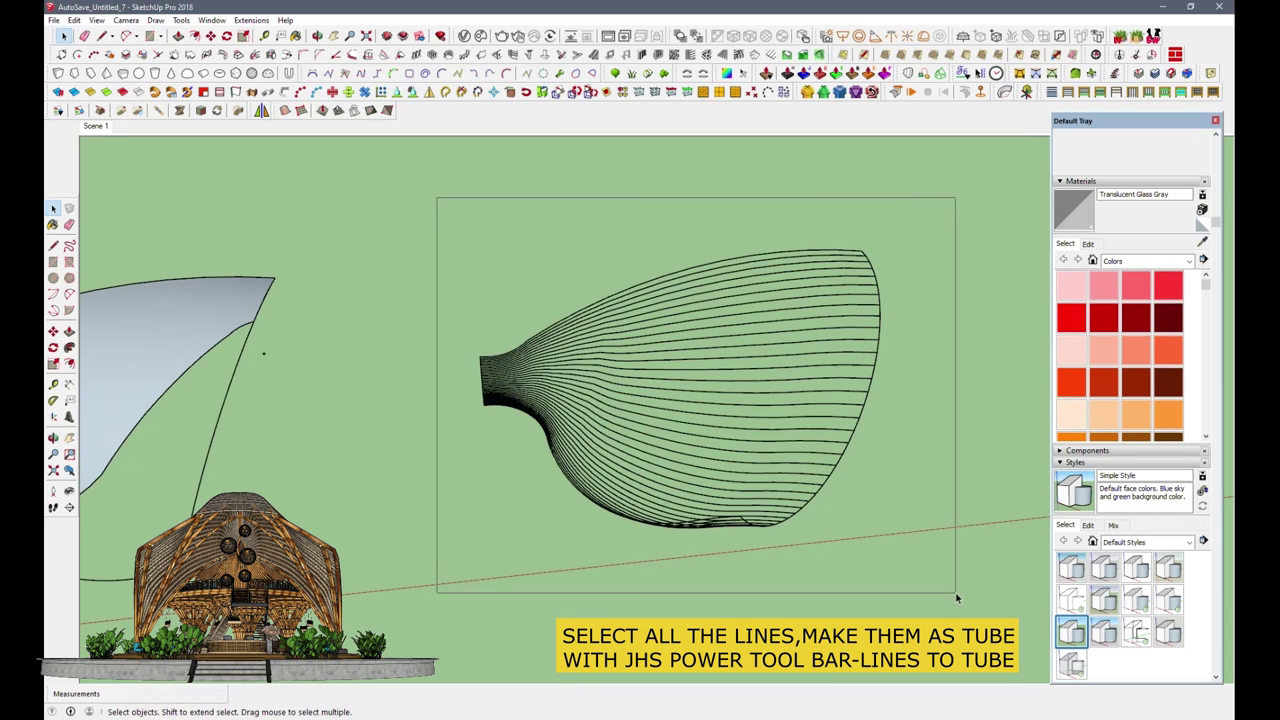
Step: Convert every contour line inside the shell group into 6" tubes with JHS PowerBar Lines to Tubes
{"action": "left_click", "coordinate": [284, 92]}
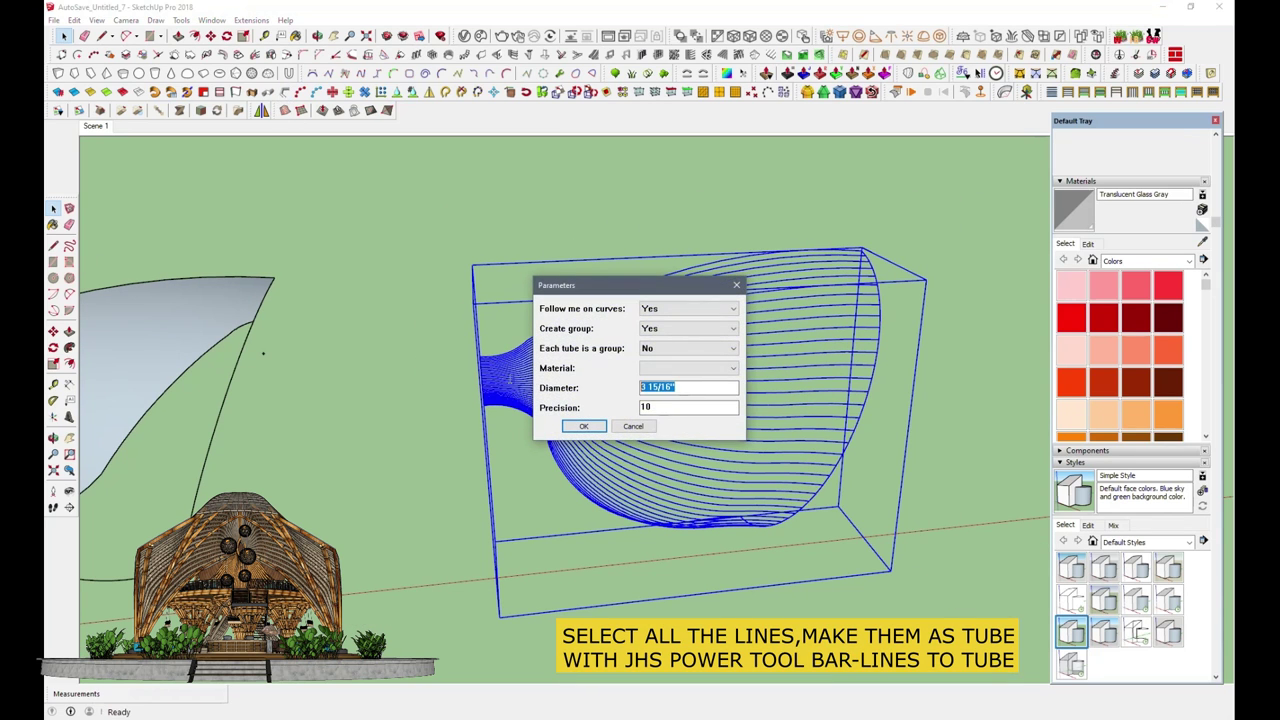
{"action": "type", "text": "6"}
{"action": "left_click", "coordinate": [583, 427]}
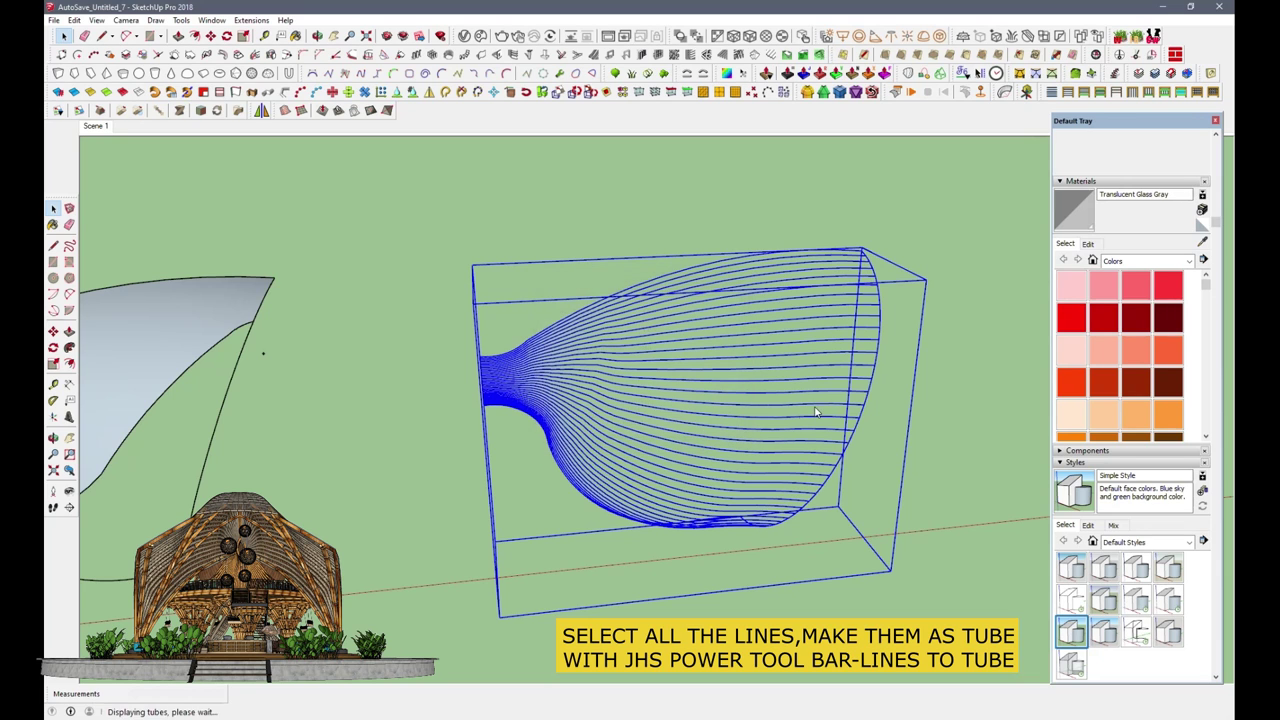
{"action": "double_click", "coordinate": [826, 410]}
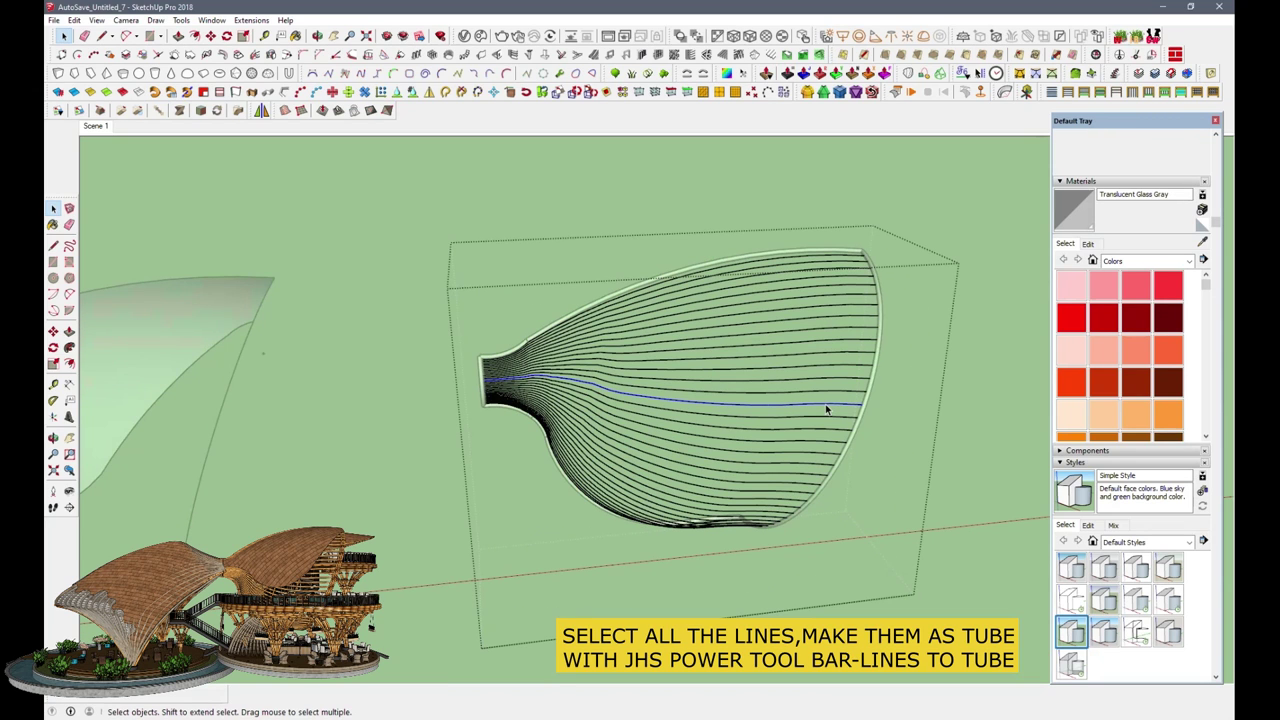
{"action": "left_click_drag", "start_coordinate": [479, 268], "coordinate": [948, 602]}
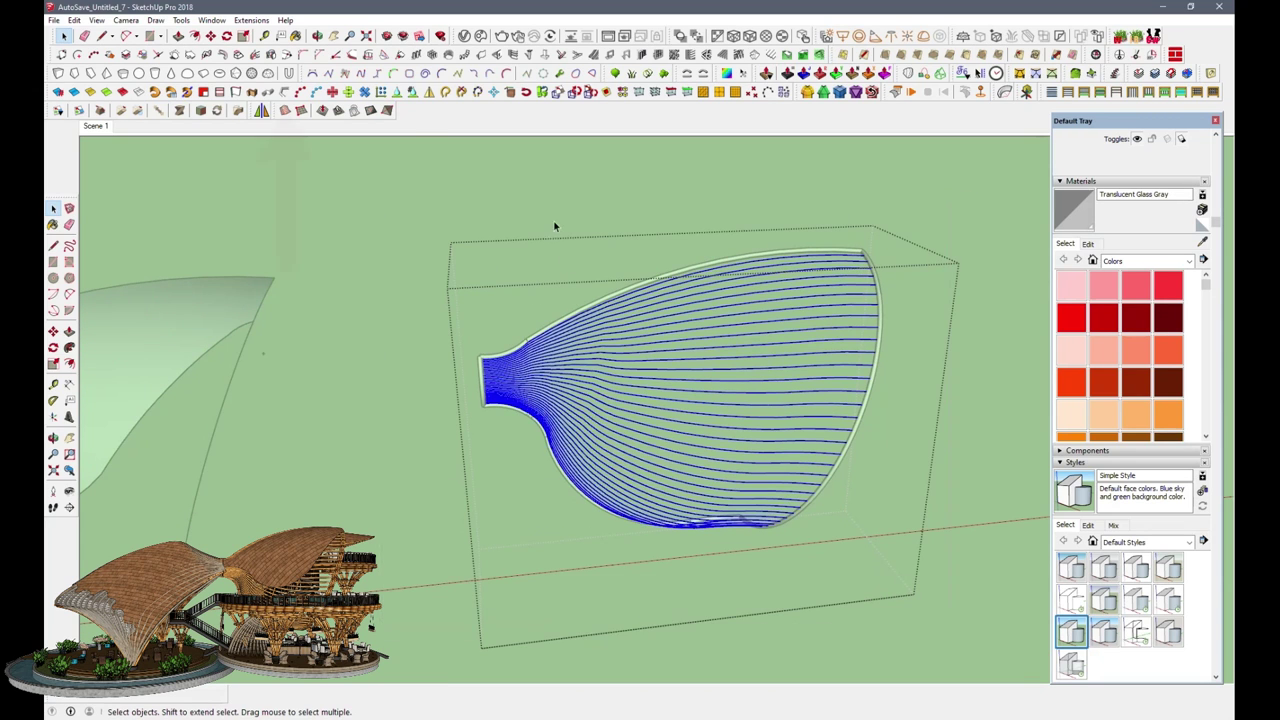
{"action": "left_click", "coordinate": [286, 95]}
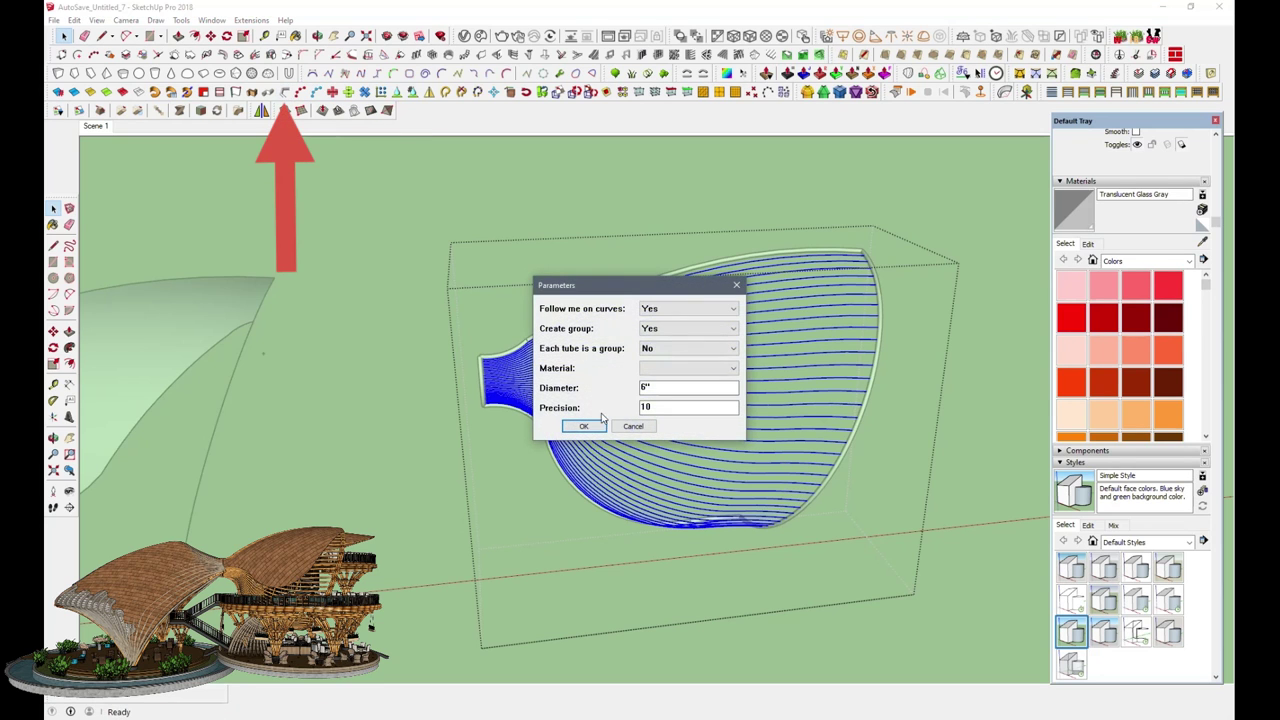
{"action": "left_click", "coordinate": [584, 427]}
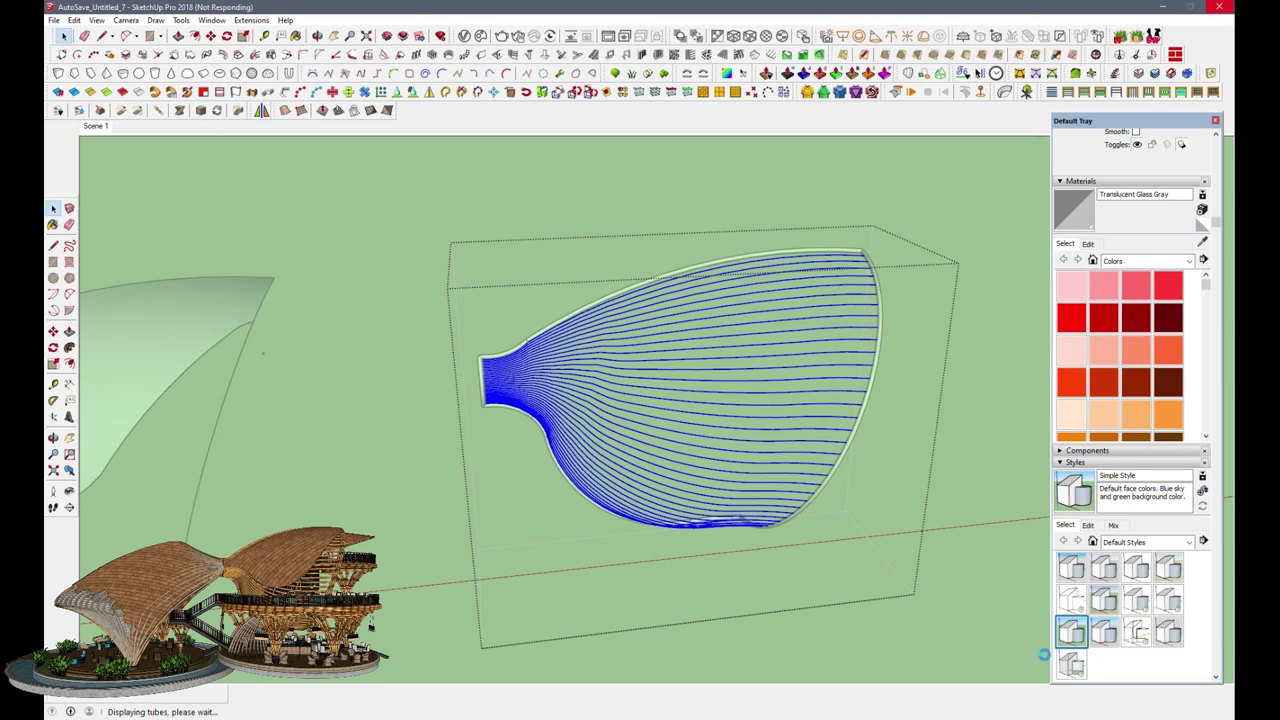
{"action": "middle_click_drag", "start_coordinate": [728, 506], "coordinate": [757, 429]}
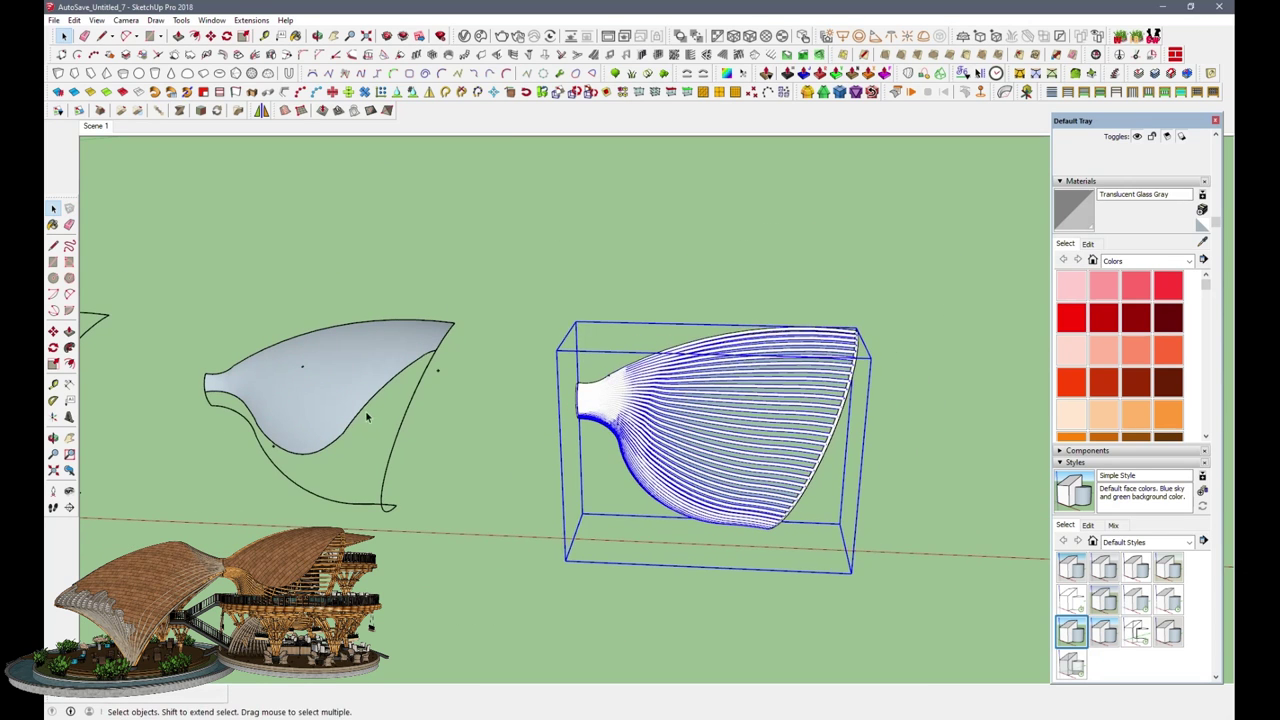
Step: Copy the trimmed gray leaf surface with Move+Ctrl over the tube shell
{"action": "left_click", "coordinate": [368, 418]}
{"action": "key", "text": "m"}
{"action": "key", "text": "ctrl"}
{"action": "left_click", "coordinate": [403, 566]}
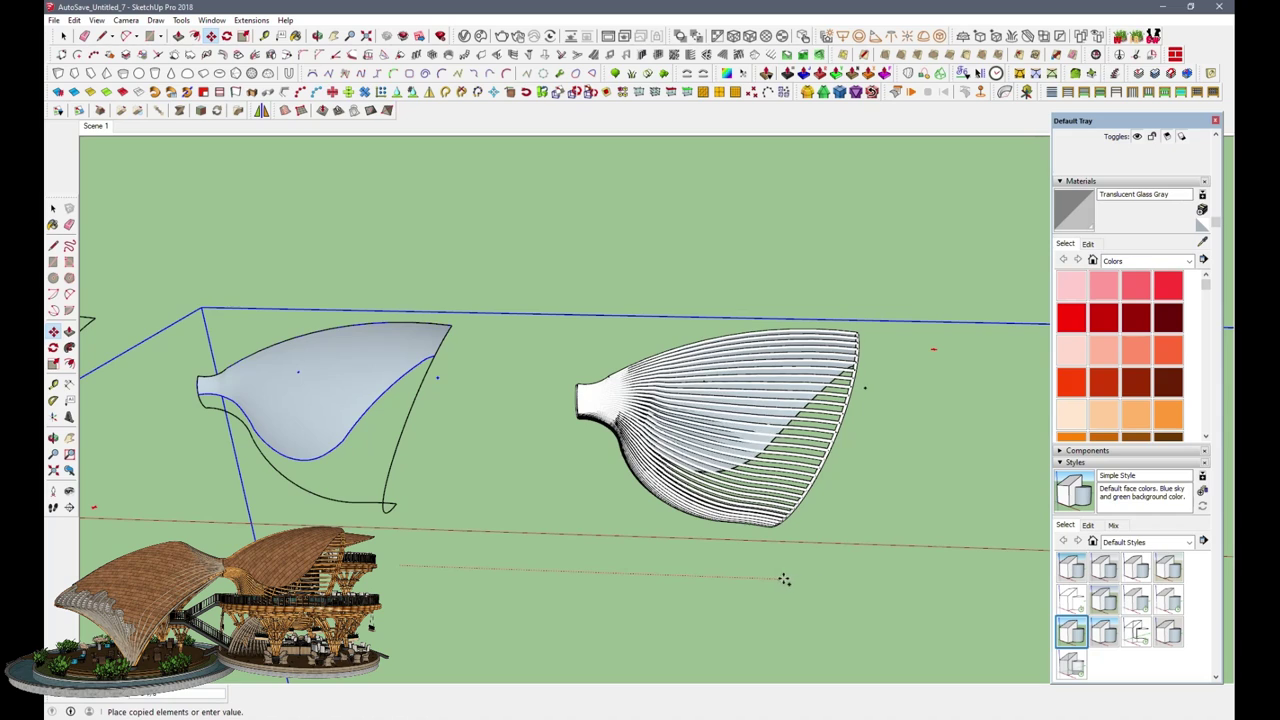
{"action": "middle_click_drag", "start_coordinate": [786, 580], "coordinate": [620, 429]}
{"action": "left_click", "coordinate": [243, 36]}
{"action": "left_click", "coordinate": [63, 35]}
Step: Exit the shell component's editing context and open the fan group for editing
{"action": "double_click", "coordinate": [690, 614]}
{"action": "double_click", "coordinate": [641, 355]}
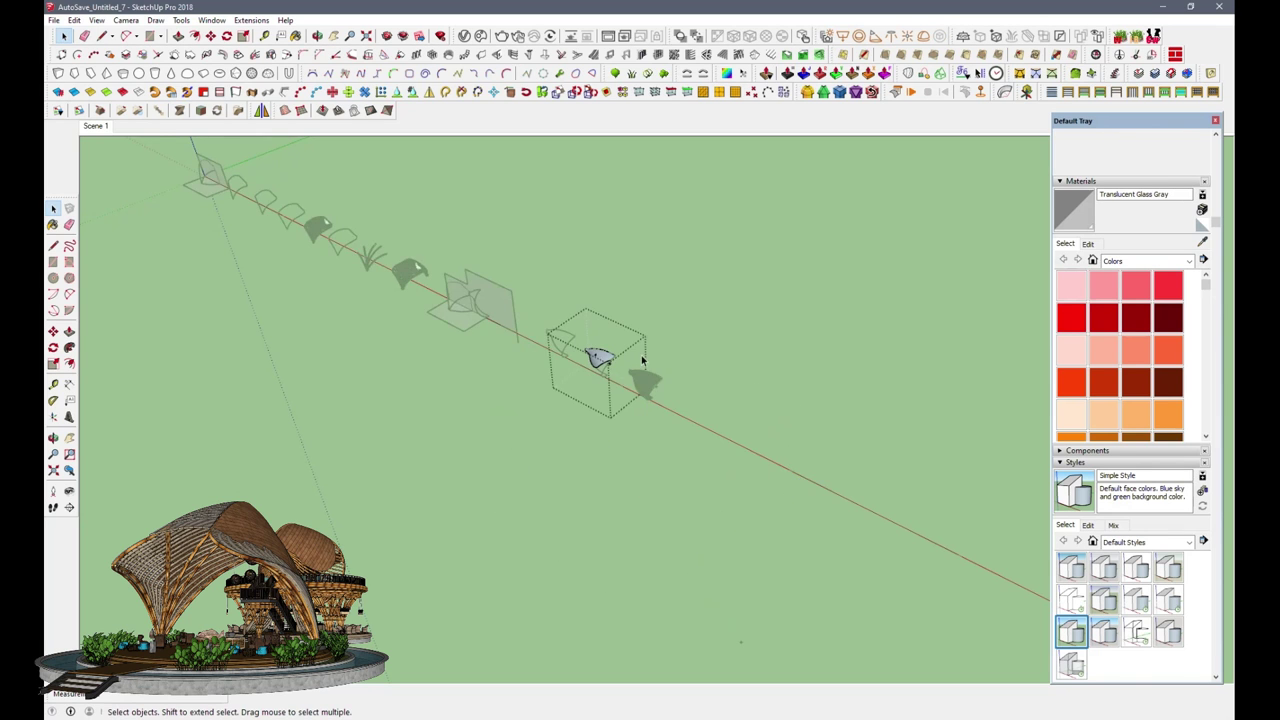
{"action": "scroll", "coordinate": [669, 445], "scroll_direction": "up", "scroll_amount": 3}
{"action": "key", "text": "Escape"}
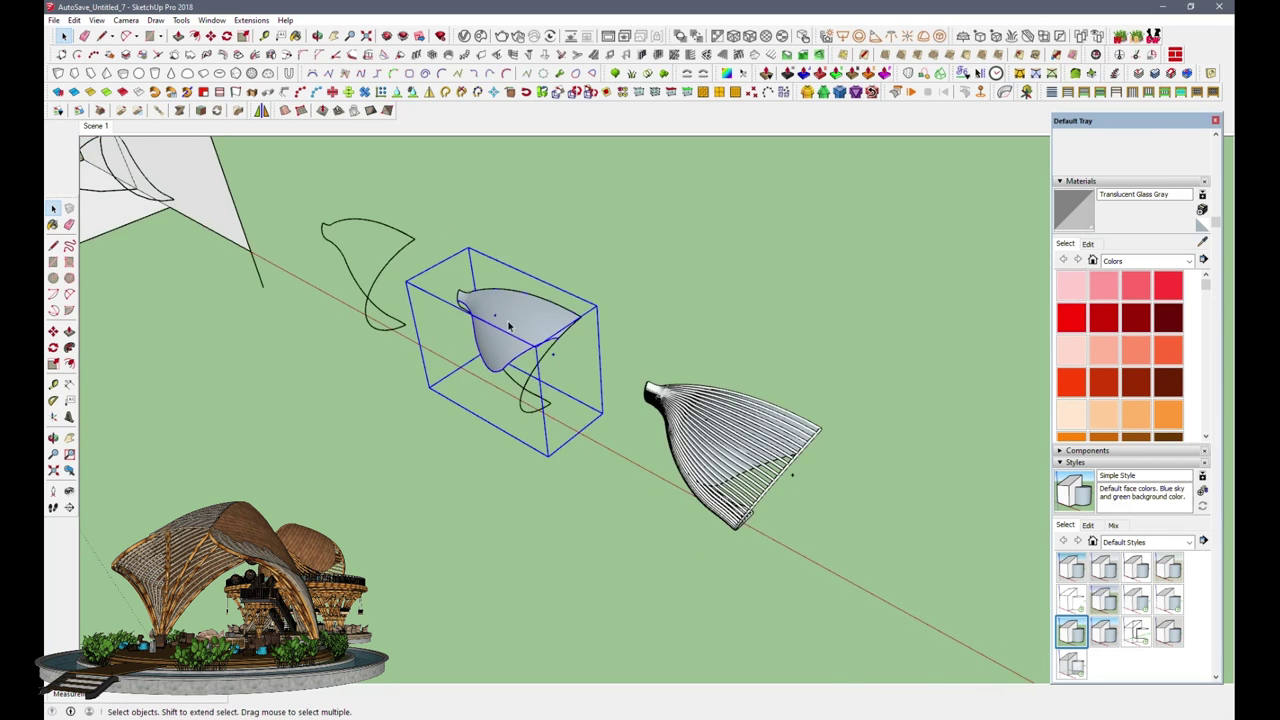
{"action": "scroll", "coordinate": [700, 450], "scroll_direction": "up", "scroll_amount": 3}
{"action": "double_click", "coordinate": [645, 301]}
{"action": "scroll", "coordinate": [645, 301], "scroll_direction": "down", "scroll_amount": 3}
{"action": "scroll", "coordinate": [646, 305], "scroll_direction": "down", "scroll_amount": 3}
{"action": "left_click_drag", "start_coordinate": [700, 480], "coordinate": [786, 629]}
{"action": "scroll", "coordinate": [697, 480], "scroll_direction": "up", "scroll_amount": 6}
{"action": "middle_click_drag", "start_coordinate": [697, 480], "coordinate": [646, 343]}
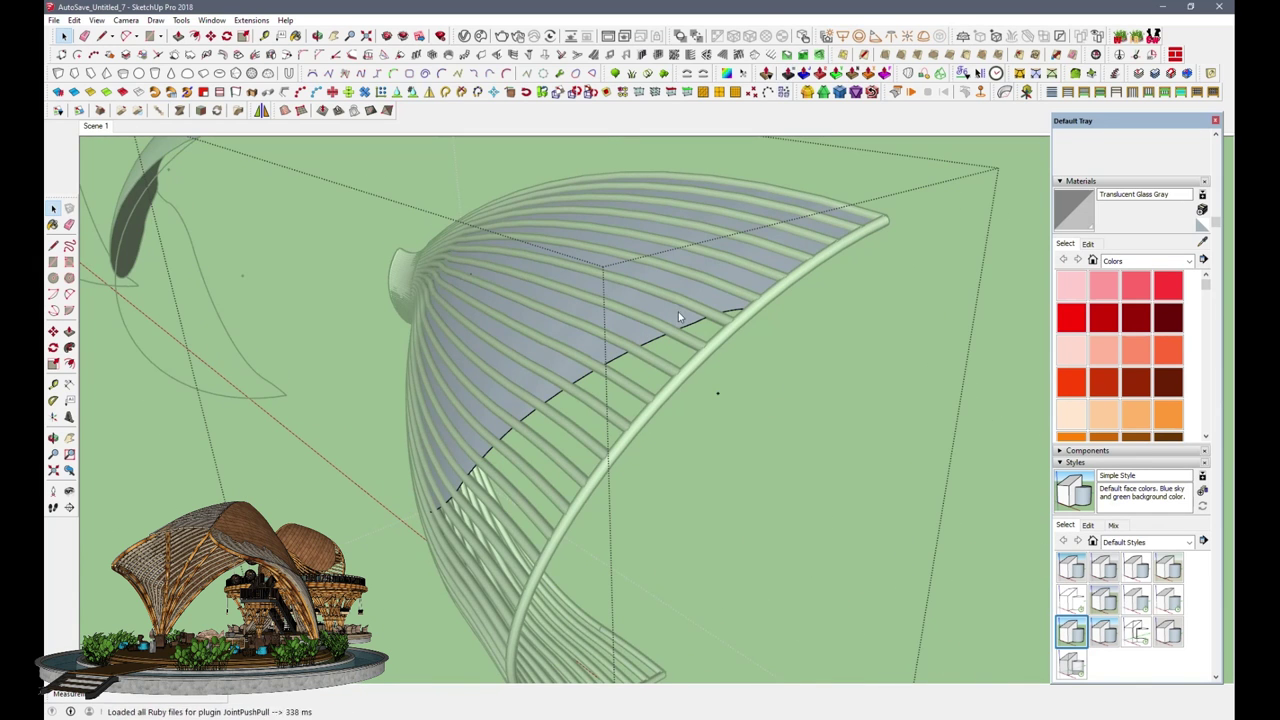
Step: Thicken the fan's gray curved surface with Joint Push Pull into a solid white shell, then select it
{"action": "key", "text": "j"}
{"action": "left_click", "coordinate": [678, 317]}
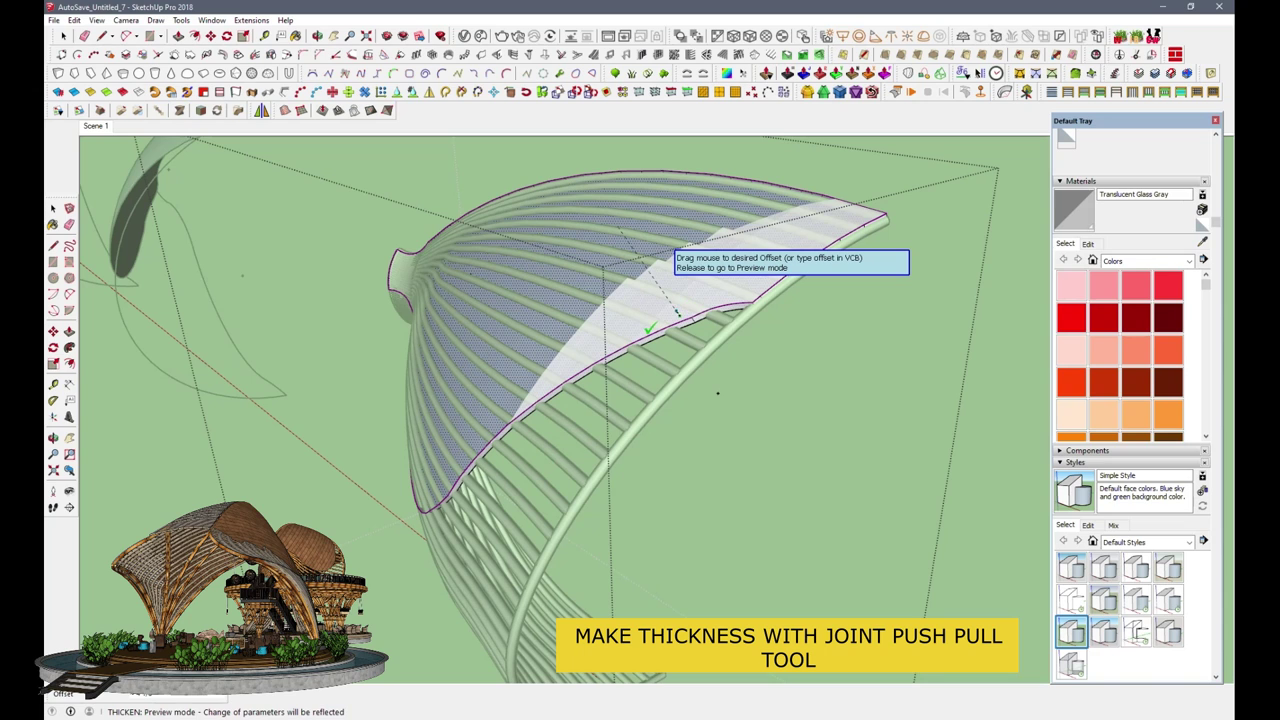
{"action": "left_click", "coordinate": [857, 445]}
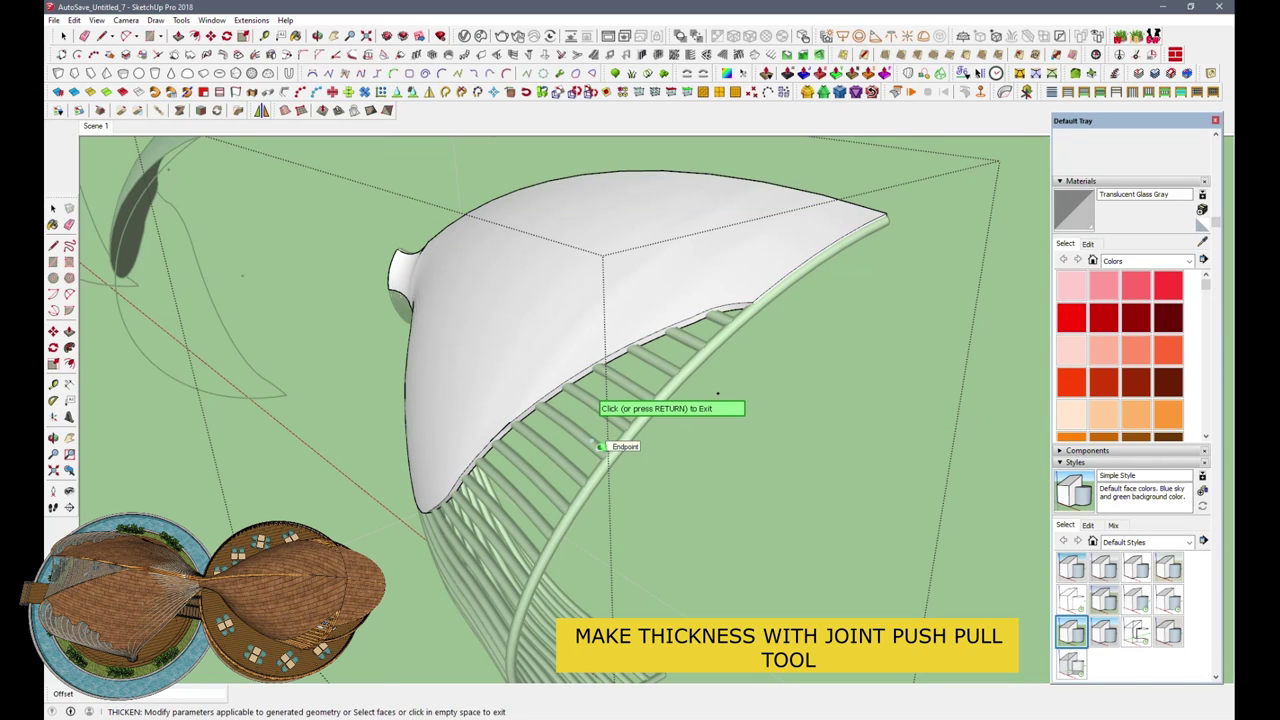
{"action": "middle_click_drag", "start_coordinate": [597, 440], "coordinate": [866, 470]}
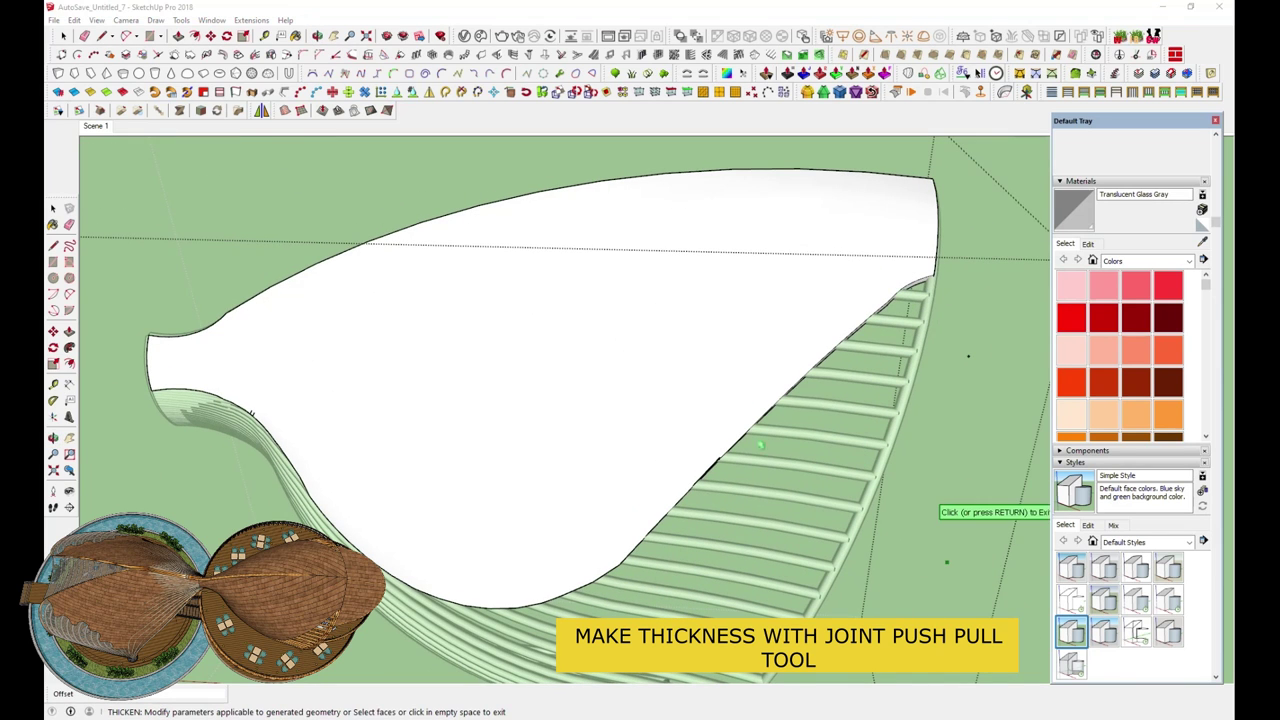
{"action": "left_click", "coordinate": [65, 36]}
{"action": "scroll", "coordinate": [974, 262], "scroll_direction": "down", "scroll_amount": 3}
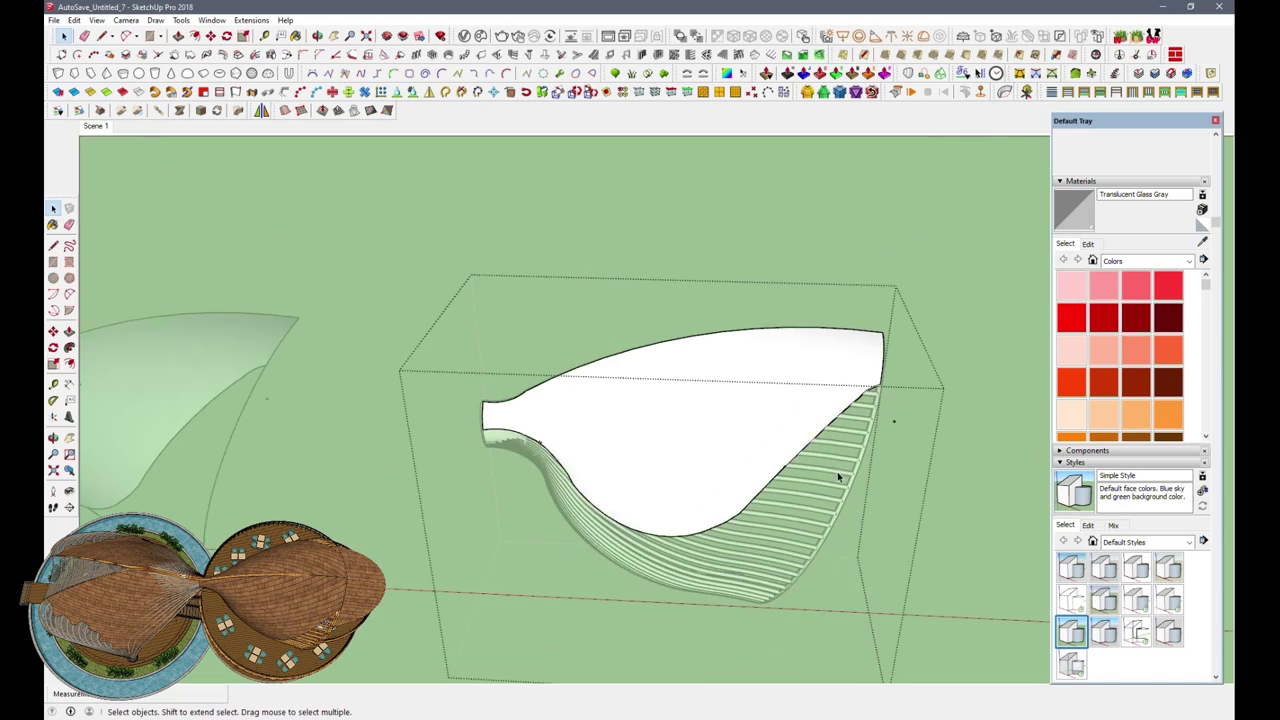
{"action": "mouse_move", "coordinate": [975, 264]}
{"action": "middle_mouse_down"}
{"action": "mouse_move", "coordinate": [851, 366]}
{"action": "mouse_move", "coordinate": [802, 440]}
{"action": "mouse_move", "coordinate": [420, 360]}
{"action": "mouse_move", "coordinate": [343, 389]}
{"action": "middle_mouse_up"}
{"action": "scroll", "coordinate": [802, 440], "scroll_direction": "up", "scroll_amount": 3}
{"action": "left_click", "coordinate": [802, 440]}
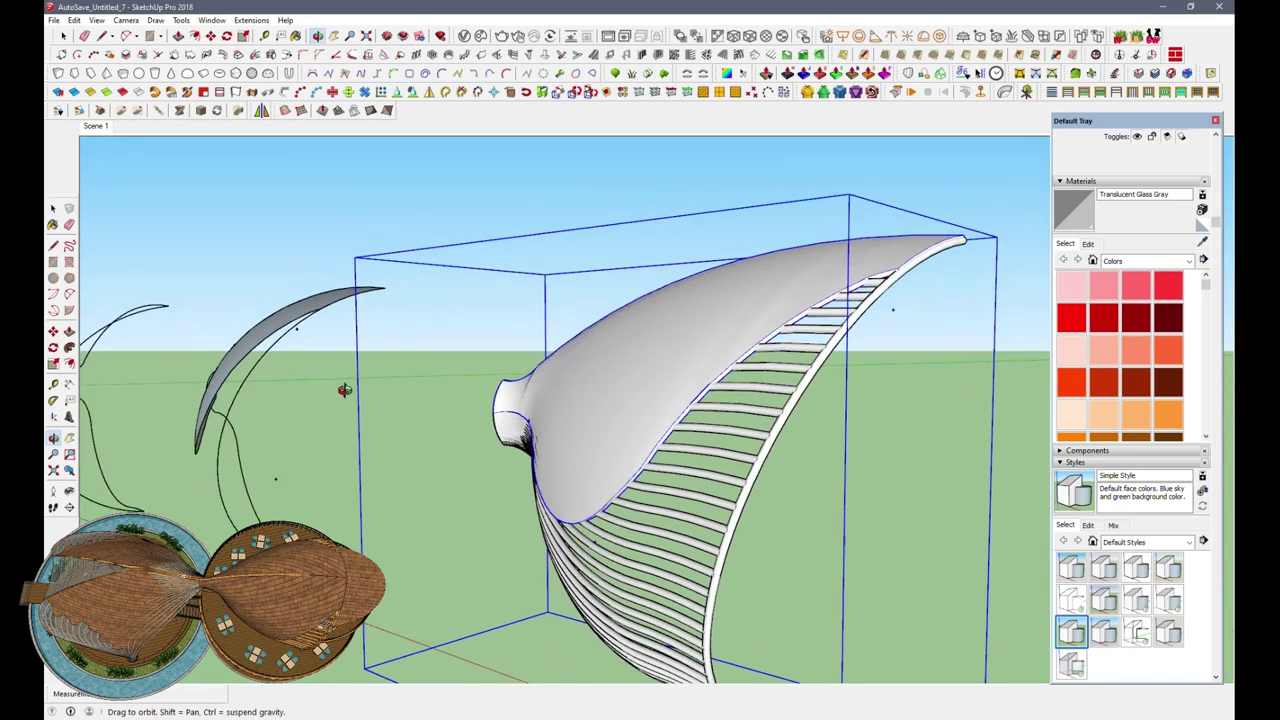
Step: Move the shell so its neck sits against the other shell
{"action": "scroll", "coordinate": [343, 389], "scroll_direction": "down", "scroll_amount": 3}
{"action": "left_click", "coordinate": [620, 373]}
{"action": "scroll", "coordinate": [620, 373], "scroll_direction": "down", "scroll_amount": 5}
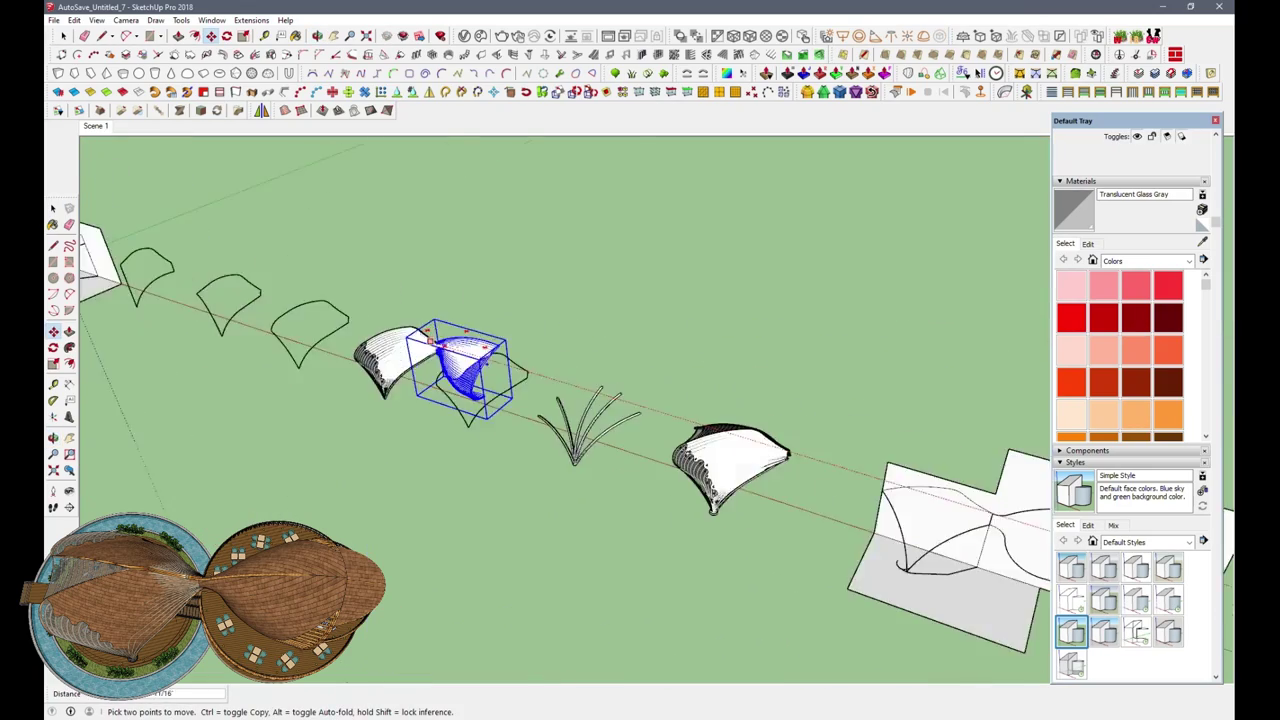
{"action": "scroll", "coordinate": [773, 370], "scroll_direction": "up", "scroll_amount": 5}
{"action": "mouse_move", "coordinate": [773, 370]}
{"action": "middle_mouse_down"}
{"action": "mouse_move", "coordinate": [957, 363]}
{"action": "mouse_move", "coordinate": [789, 363]}
{"action": "mouse_move", "coordinate": [757, 337]}
{"action": "middle_mouse_up"}
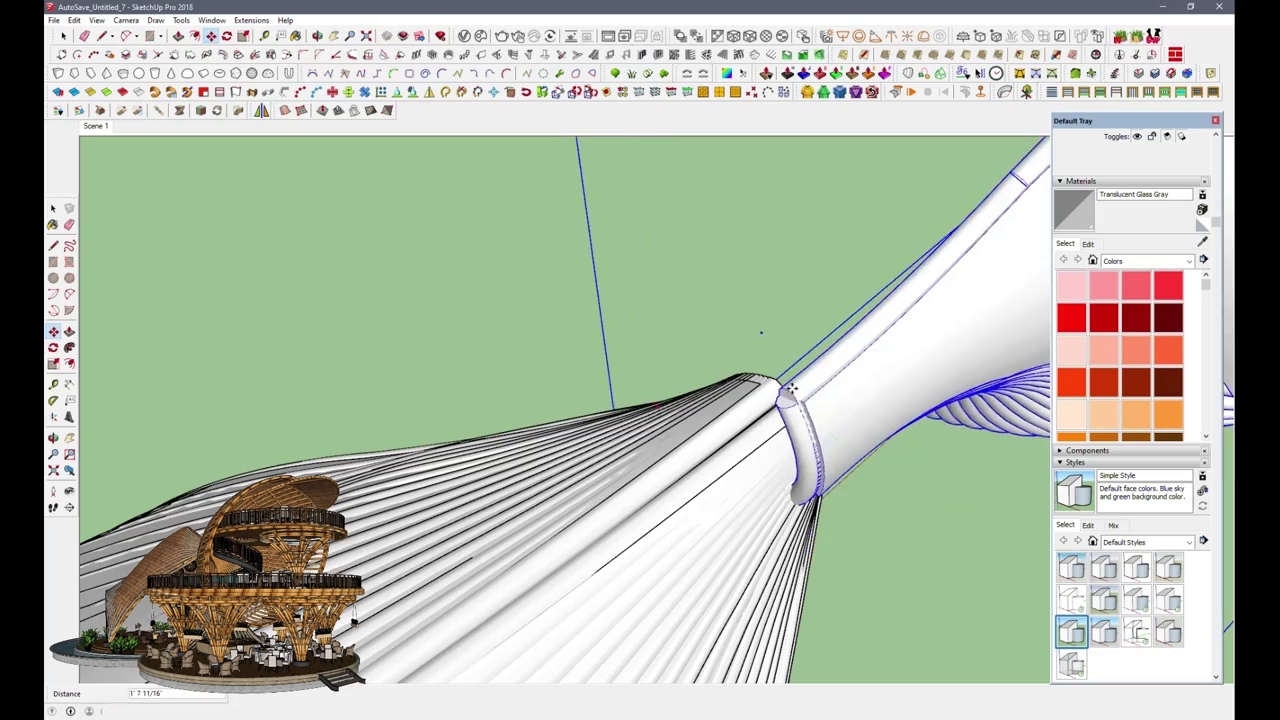
{"action": "scroll", "coordinate": [800, 420], "scroll_direction": "up", "scroll_amount": 3}
{"action": "middle_click_drag", "start_coordinate": [813, 549], "coordinate": [563, 443]}
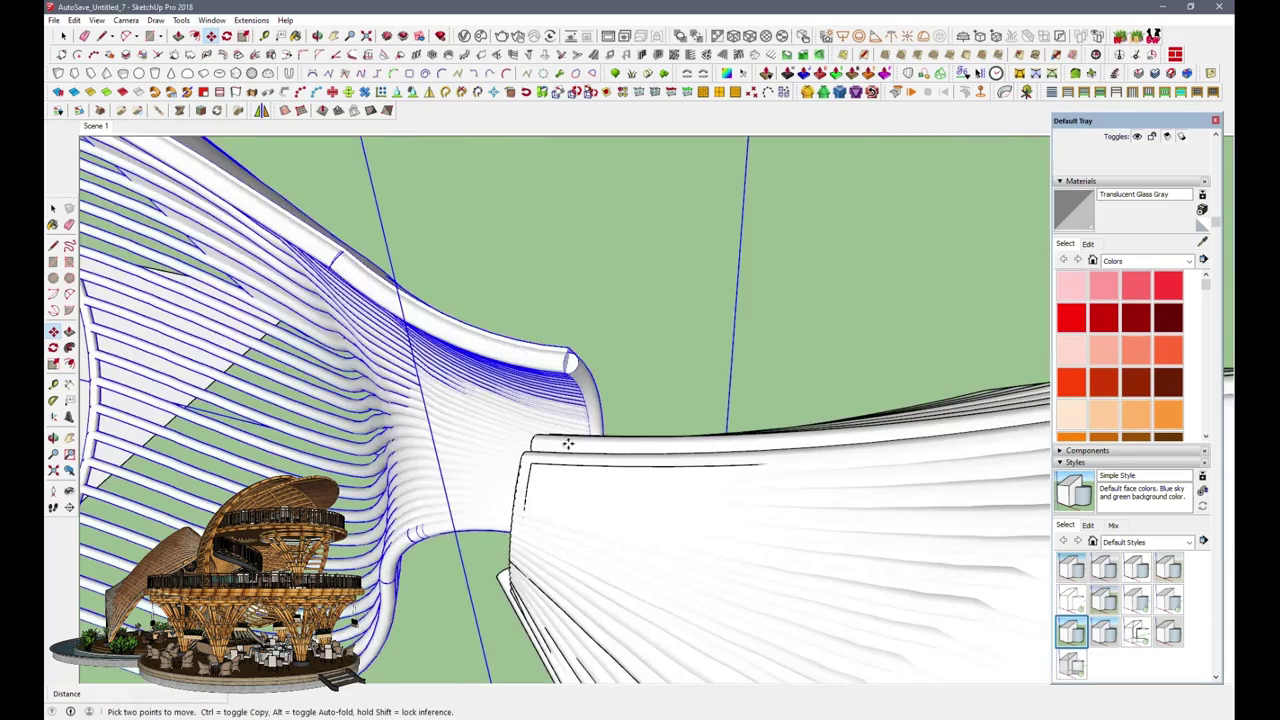
{"action": "middle_click_drag", "start_coordinate": [463, 531], "coordinate": [430, 560]}
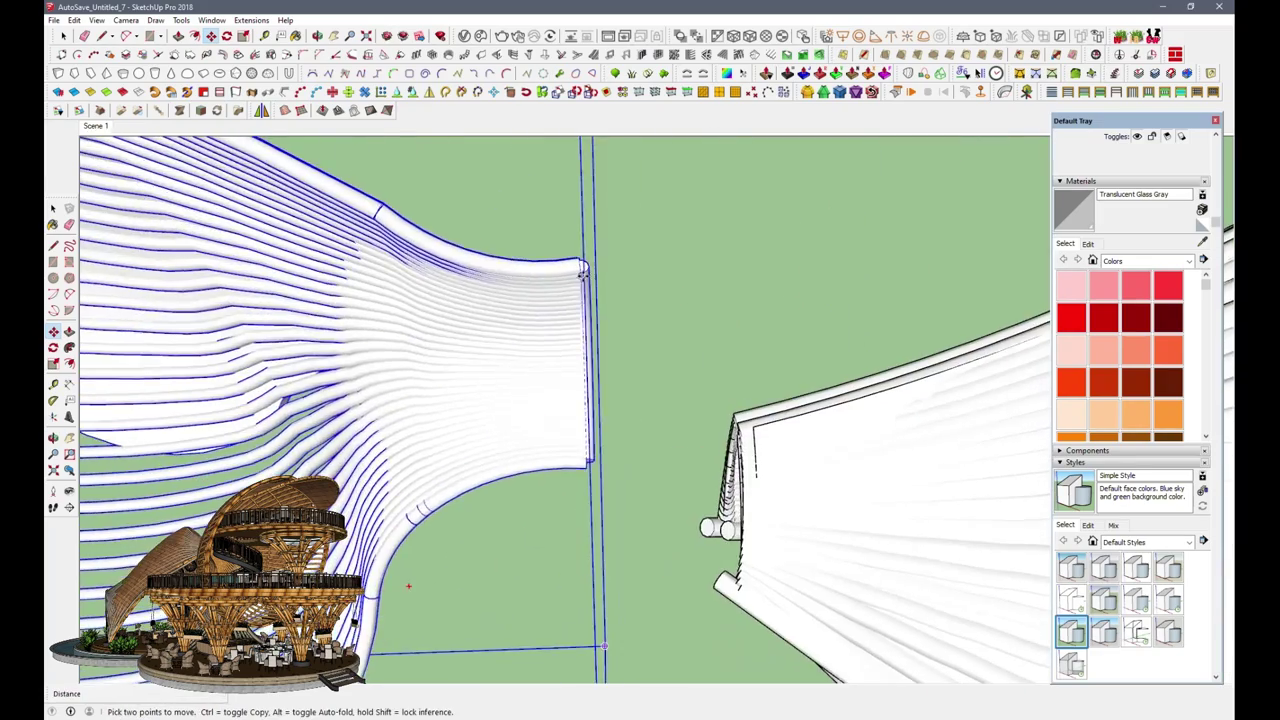
{"action": "middle_click_drag", "start_coordinate": [748, 323], "coordinate": [705, 228], "text": "shift"}
{"action": "scroll", "coordinate": [705, 228], "scroll_direction": "down", "scroll_amount": 3}
{"action": "scroll", "coordinate": [705, 228], "scroll_direction": "down", "scroll_amount": 5}
{"action": "mouse_move", "coordinate": [600, 300]}
{"action": "middle_mouse_down", "text": "shift"}
{"action": "mouse_move", "coordinate": [526, 264]}
{"action": "mouse_move", "coordinate": [515, 276]}
{"action": "mouse_move", "coordinate": [694, 251]}
{"action": "mouse_move", "coordinate": [851, 258]}
{"action": "mouse_move", "coordinate": [451, 457]}
{"action": "middle_mouse_up", "text": "shift"}
Step: Mirror the right-hand shell with Flip Along to form a joined bow-tie pair
{"action": "key", "text": "Escape"}
{"action": "left_click", "coordinate": [580, 423]}
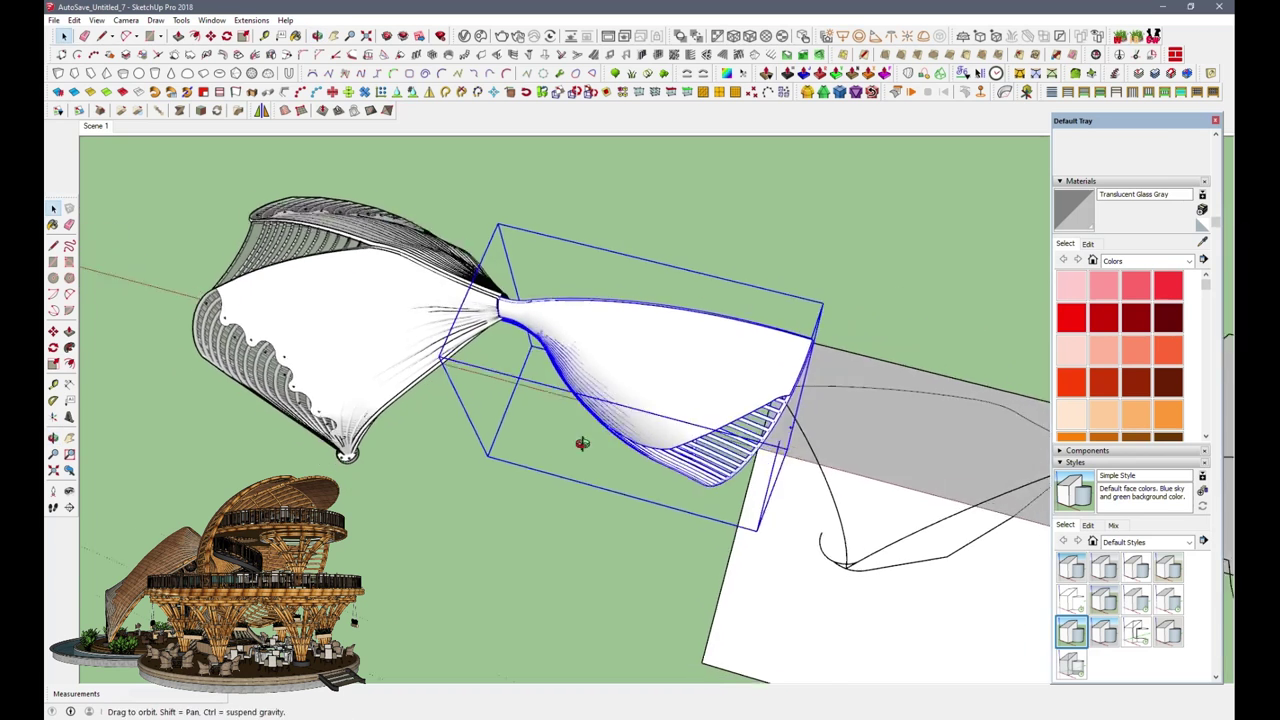
{"action": "key", "text": "Return"}
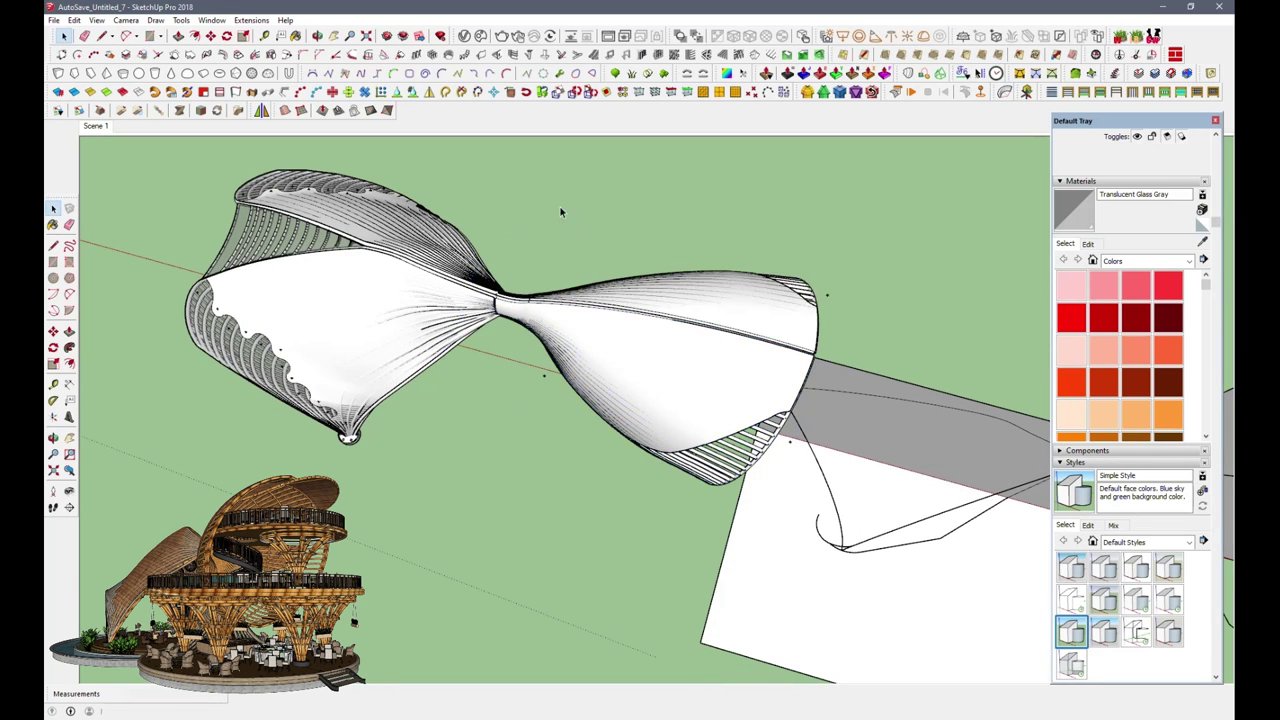
{"action": "middle_click_drag", "start_coordinate": [559, 205], "coordinate": [651, 343]}
{"action": "left_click_drag", "start_coordinate": [651, 343], "coordinate": [150, 200]}
Step: Shift the joined shell pair along the red axis
{"action": "left_click", "coordinate": [211, 37]}
{"action": "scroll", "coordinate": [500, 380], "scroll_direction": "down", "scroll_amount": 5}
{"action": "left_click", "coordinate": [709, 434]}
{"action": "left_click", "coordinate": [737, 380]}
{"action": "scroll", "coordinate": [760, 360], "scroll_direction": "up", "scroll_amount": 5}
{"action": "mouse_move", "coordinate": [760, 360]}
{"action": "middle_mouse_down"}
{"action": "mouse_move", "coordinate": [803, 310]}
{"action": "mouse_move", "coordinate": [909, 323]}
{"action": "mouse_move", "coordinate": [677, 437]}
{"action": "mouse_move", "coordinate": [100, 400]}
{"action": "mouse_move", "coordinate": [106, 366]}
{"action": "mouse_move", "coordinate": [165, 391]}
{"action": "mouse_move", "coordinate": [586, 394]}
{"action": "mouse_move", "coordinate": [610, 460]}
{"action": "middle_mouse_up"}
{"action": "scroll", "coordinate": [803, 310], "scroll_direction": "up", "scroll_amount": 3}
{"action": "scroll", "coordinate": [632, 503], "scroll_direction": "up", "scroll_amount": 3}
{"action": "mouse_move", "coordinate": [632, 503]}
{"action": "middle_mouse_down"}
{"action": "mouse_move", "coordinate": [743, 429]}
{"action": "mouse_move", "coordinate": [686, 457]}
{"action": "mouse_move", "coordinate": [557, 586]}
{"action": "middle_mouse_up"}
Step: Scale the right shell along the red axis to 0.78
{"action": "left_click", "coordinate": [763, 375]}
{"action": "right_click", "coordinate": [763, 375]}
{"action": "key", "text": "s"}
{"action": "left_click_drag", "start_coordinate": [796, 372], "coordinate": [754, 376]}
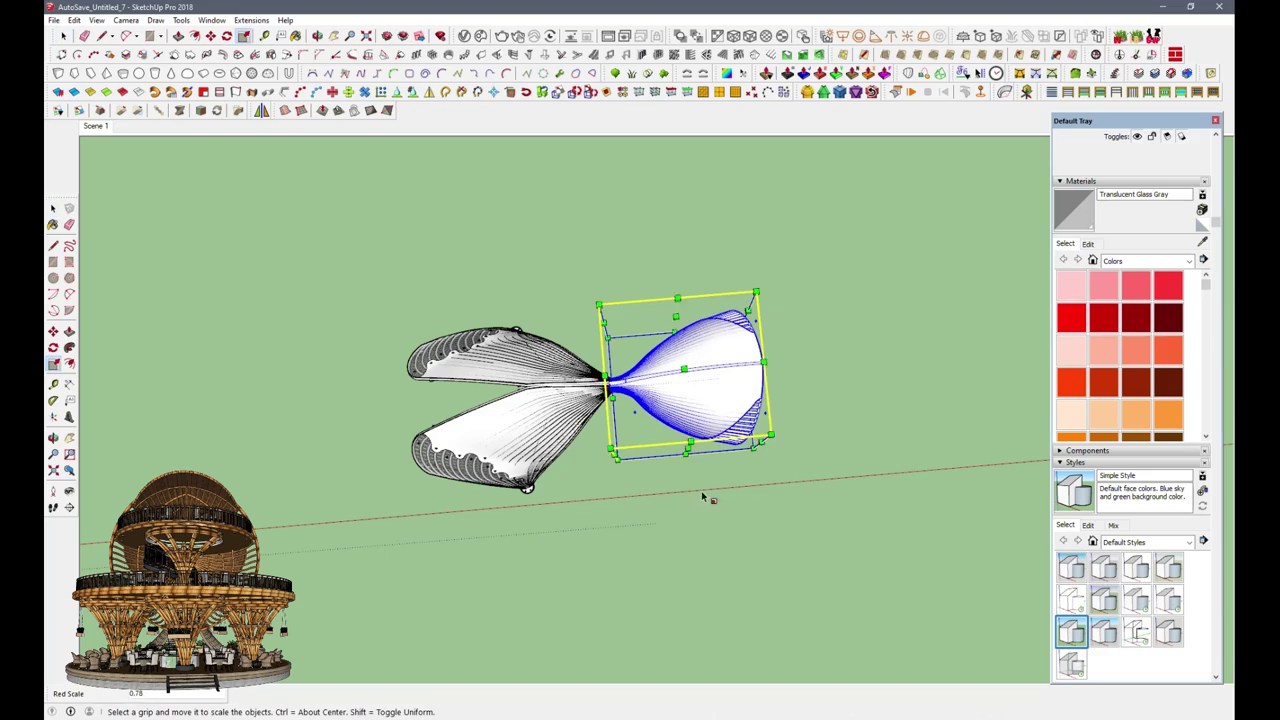
{"action": "middle_click_drag", "start_coordinate": [702, 497], "coordinate": [686, 289]}
{"action": "key", "text": "space"}
{"action": "middle_click_drag", "start_coordinate": [694, 466], "coordinate": [779, 432]}
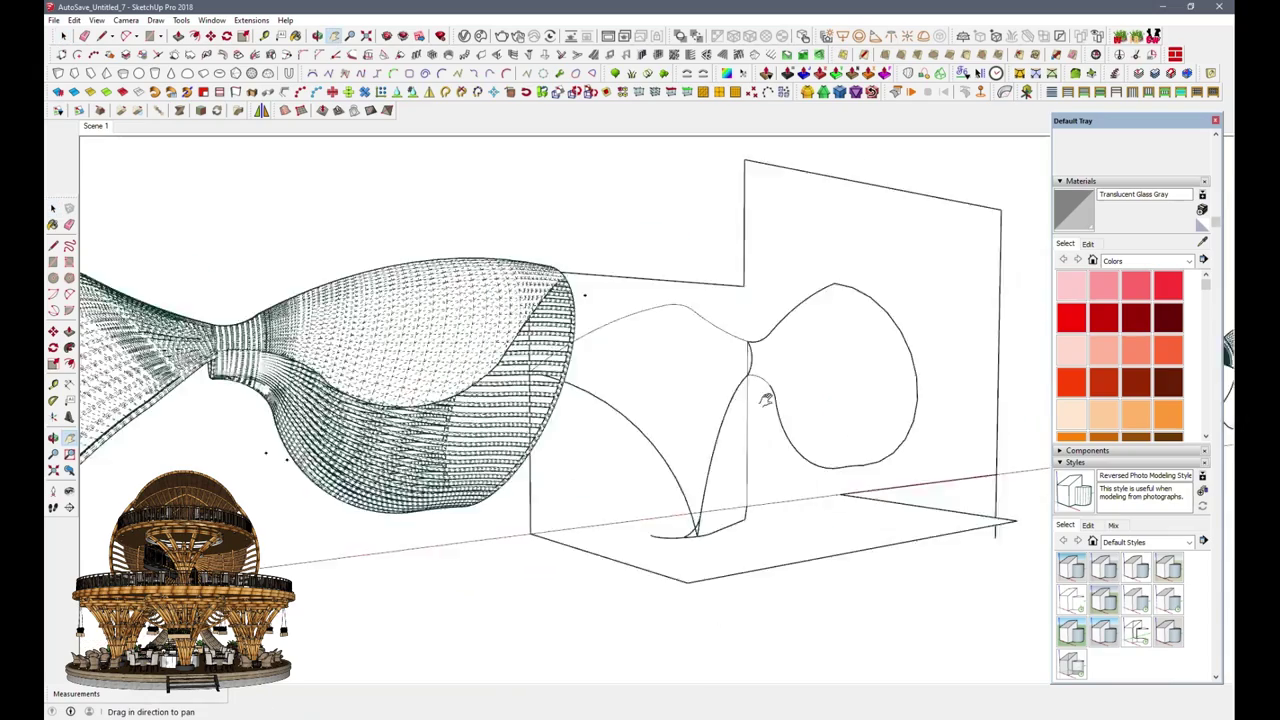
{"action": "scroll", "coordinate": [765, 400], "scroll_direction": "down", "scroll_amount": 5}
{"action": "scroll", "coordinate": [765, 400], "scroll_direction": "up", "scroll_amount": 5}
{"action": "mouse_move", "coordinate": [765, 400]}
{"action": "middle_mouse_down"}
{"action": "mouse_move", "coordinate": [621, 383]}
{"action": "mouse_move", "coordinate": [694, 366]}
{"action": "mouse_move", "coordinate": [543, 386]}
{"action": "mouse_move", "coordinate": [597, 491]}
{"action": "mouse_move", "coordinate": [878, 381]}
{"action": "mouse_move", "coordinate": [442, 487]}
{"action": "middle_mouse_up"}
Step: Draw the first leg arc downward from the narrowed shell's underside
{"action": "middle_click_drag", "start_coordinate": [760, 320], "coordinate": [690, 422]}
{"action": "key", "text": "a"}
{"action": "left_click", "coordinate": [690, 422]}
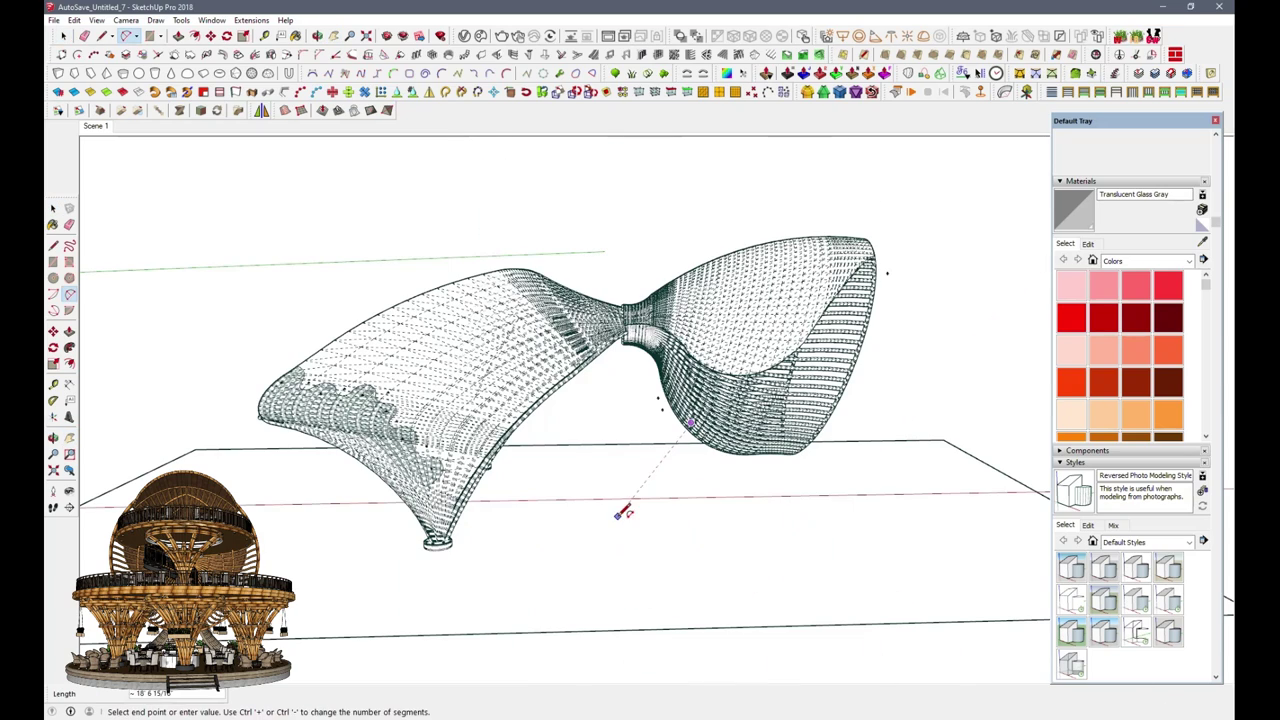
{"action": "left_click", "coordinate": [643, 462]}
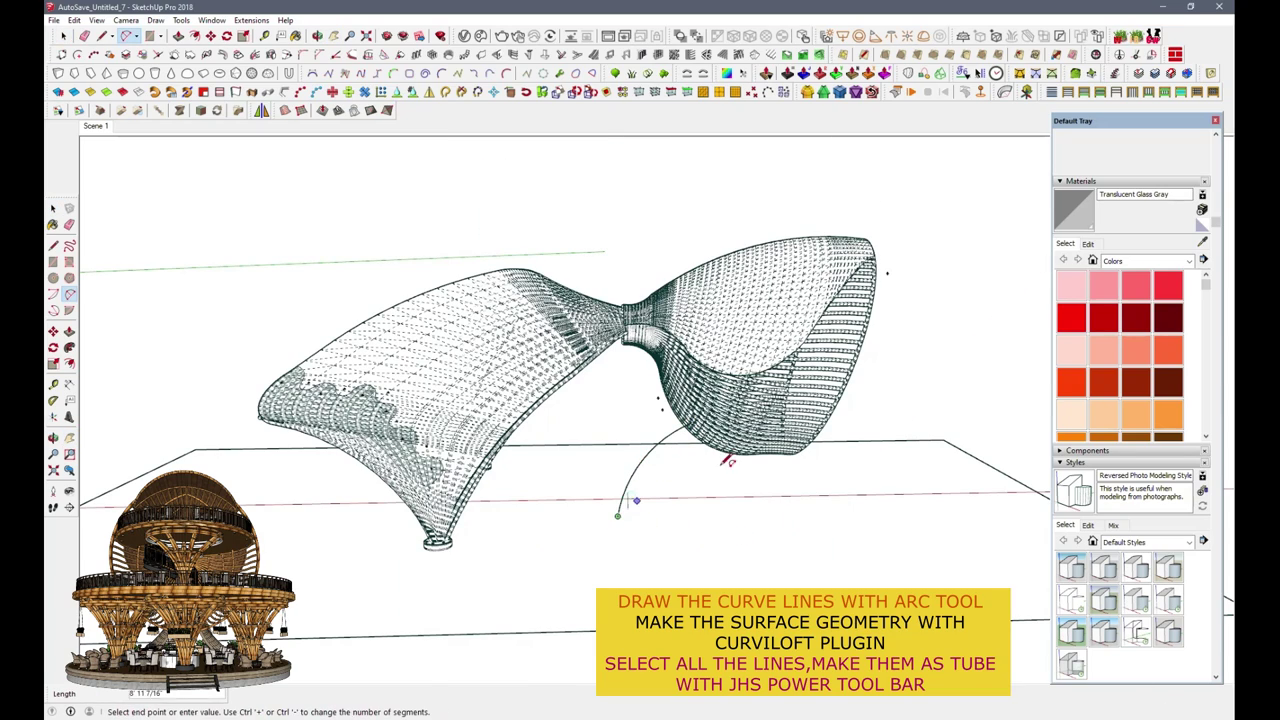
{"action": "scroll", "coordinate": [745, 460], "scroll_direction": "up", "scroll_amount": 2}
{"action": "scroll", "coordinate": [703, 452], "scroll_direction": "up", "scroll_amount": 2}
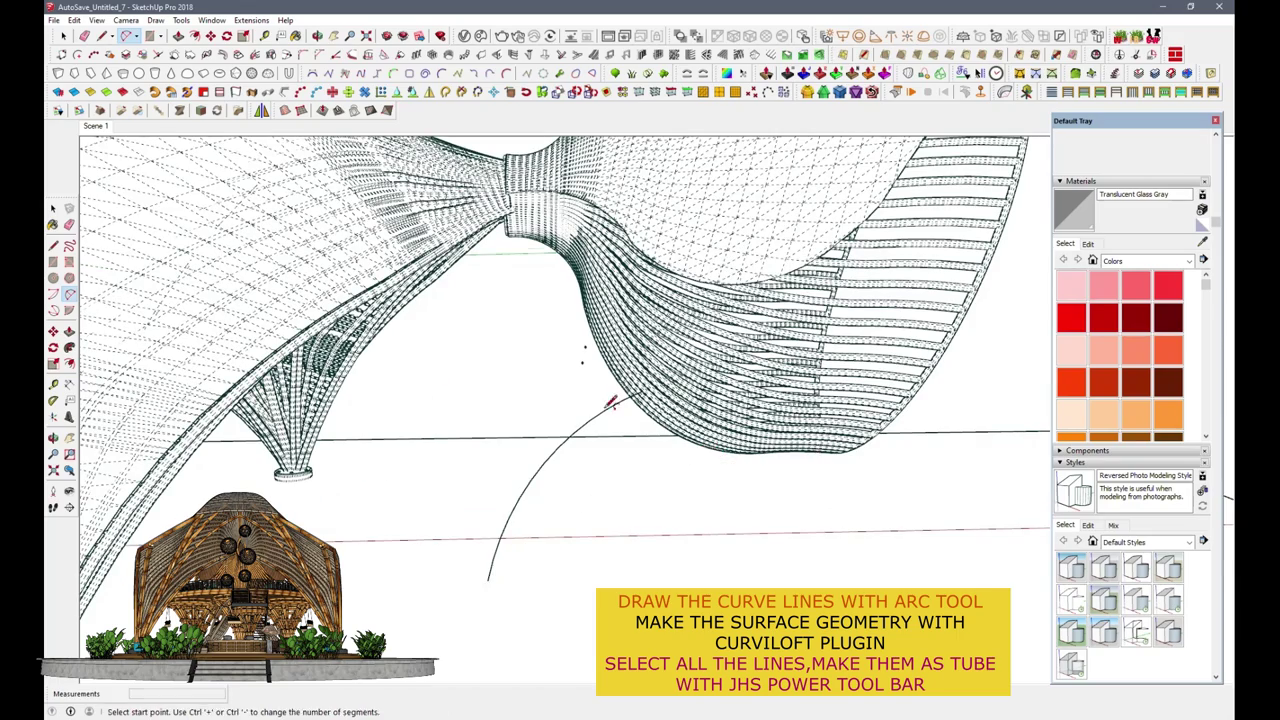
{"action": "middle_click_drag", "start_coordinate": [618, 403], "coordinate": [653, 397]}
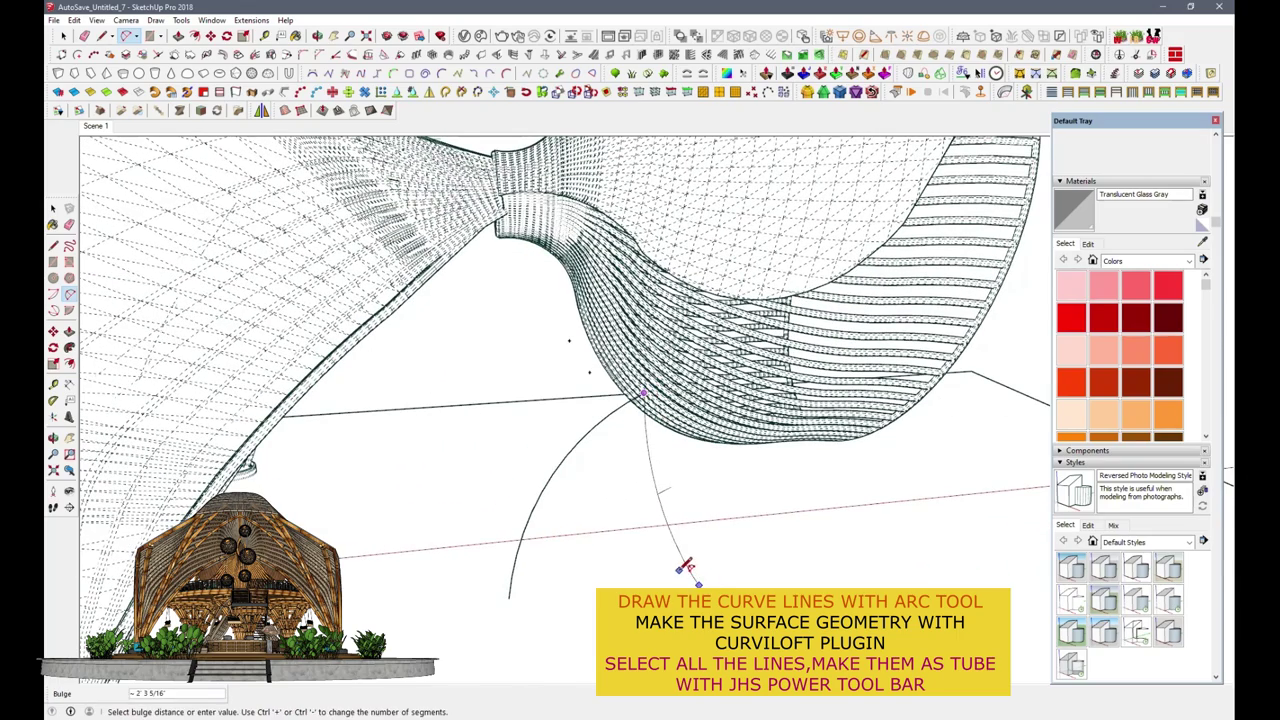
{"action": "mouse_move", "coordinate": [583, 614]}
{"action": "middle_mouse_down"}
{"action": "mouse_move", "coordinate": [768, 556]}
{"action": "mouse_move", "coordinate": [586, 500]}
{"action": "mouse_move", "coordinate": [514, 531]}
{"action": "mouse_move", "coordinate": [664, 372]}
{"action": "middle_mouse_up"}
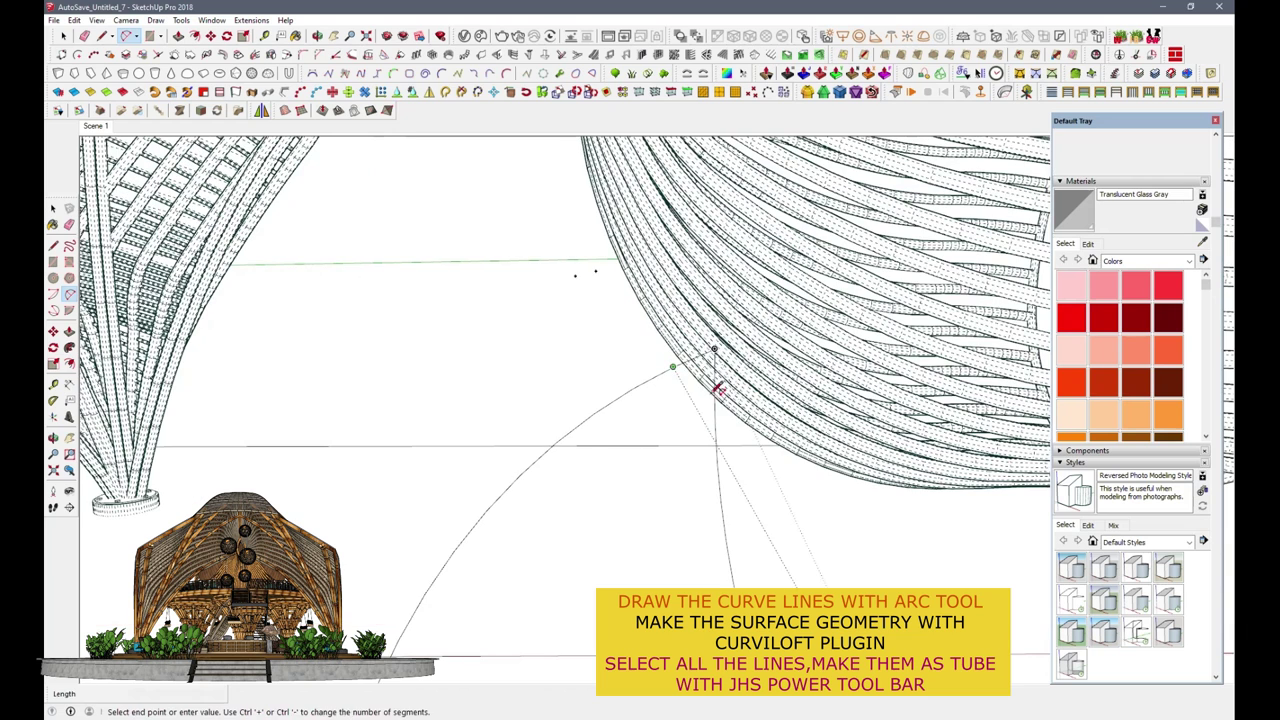
Step: Add a second bulging arc to close the fan-shaped leg outline and preview its Curviloft skin
{"action": "left_click", "coordinate": [716, 406]}
{"action": "left_click", "coordinate": [703, 390]}
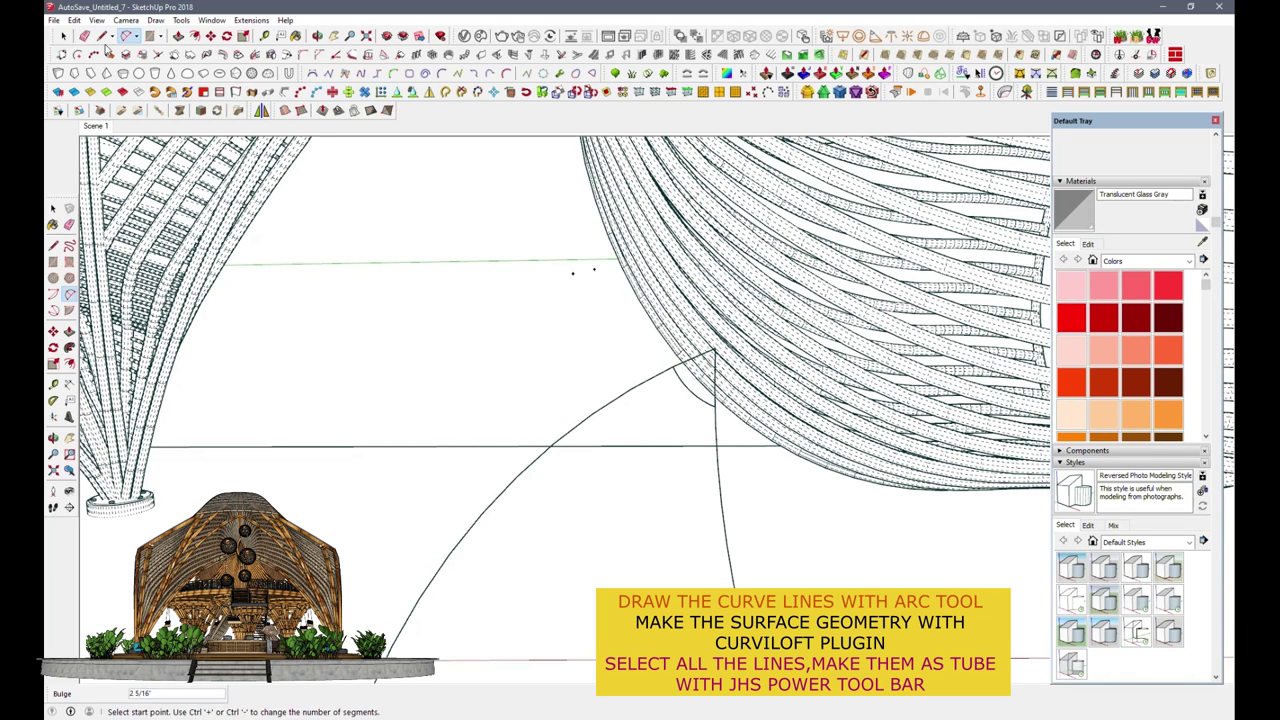
{"action": "left_click", "coordinate": [718, 393]}
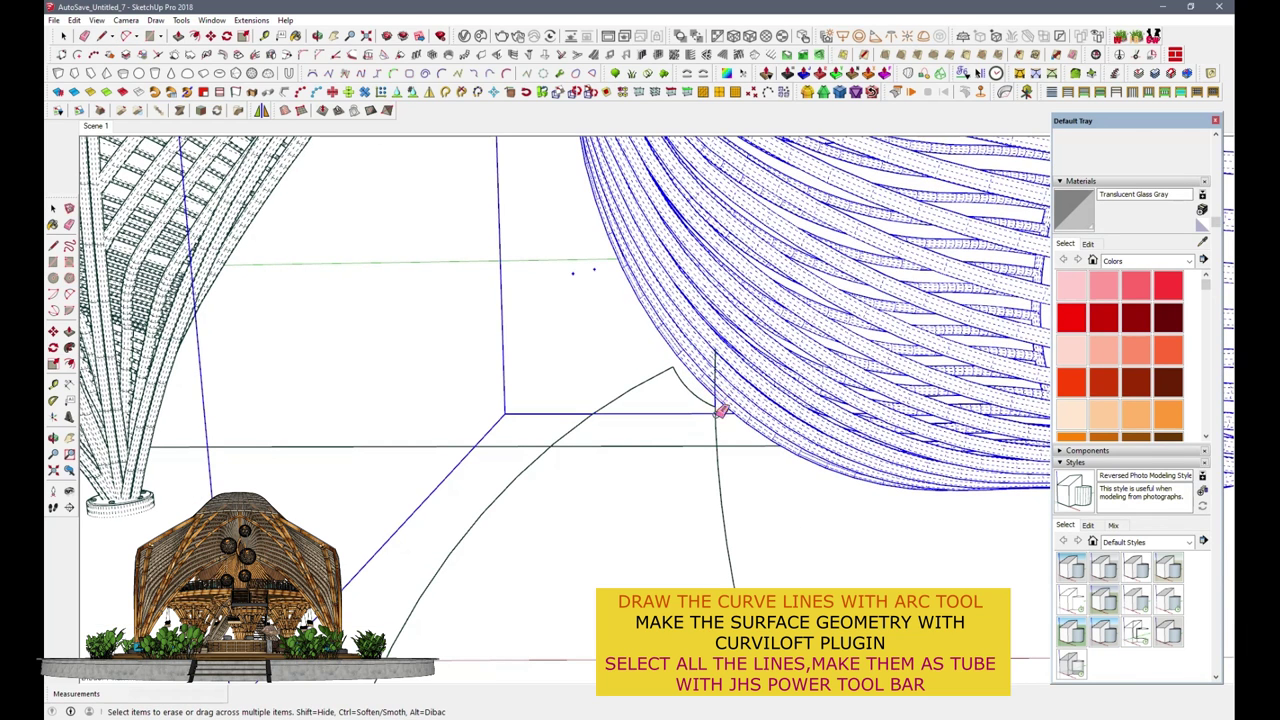
{"action": "scroll", "coordinate": [725, 408], "scroll_direction": "up", "scroll_amount": 1}
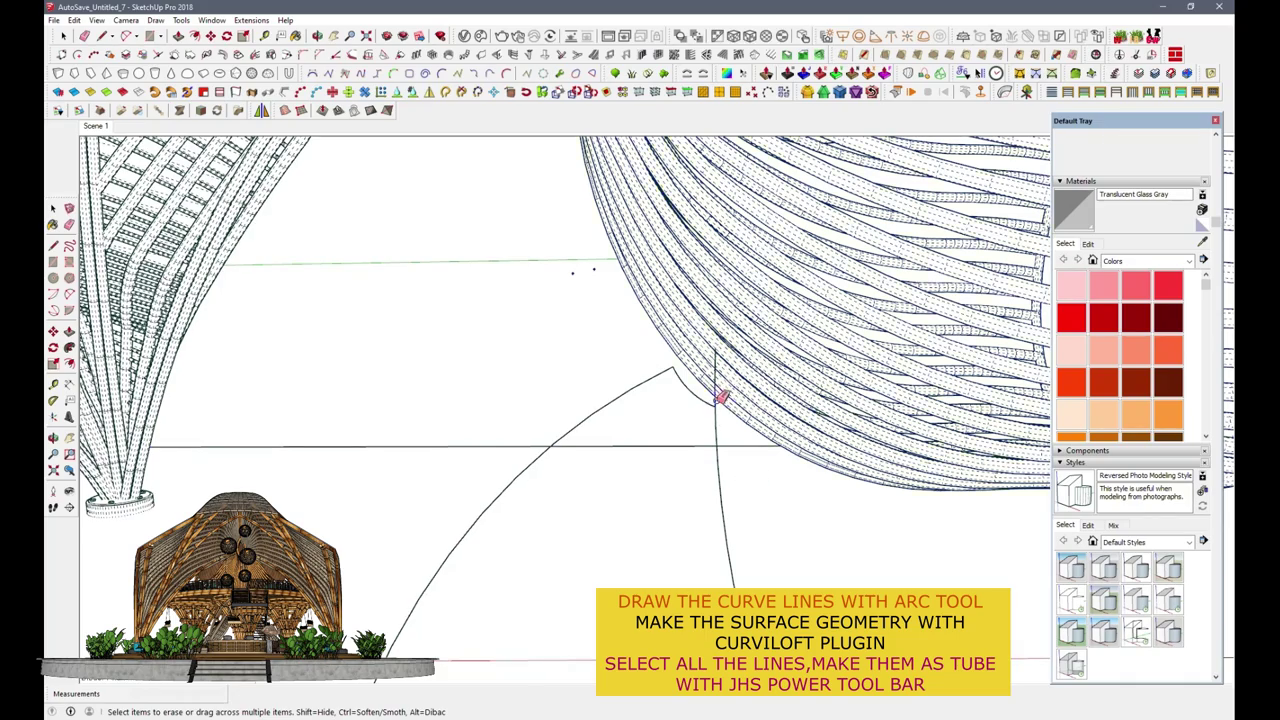
{"action": "mouse_move", "coordinate": [680, 420]}
{"action": "middle_mouse_down"}
{"action": "mouse_move", "coordinate": [590, 308]}
{"action": "mouse_move", "coordinate": [732, 389]}
{"action": "mouse_move", "coordinate": [737, 420]}
{"action": "mouse_move", "coordinate": [806, 494]}
{"action": "mouse_move", "coordinate": [748, 490]}
{"action": "middle_mouse_up"}
{"action": "key", "text": "space"}
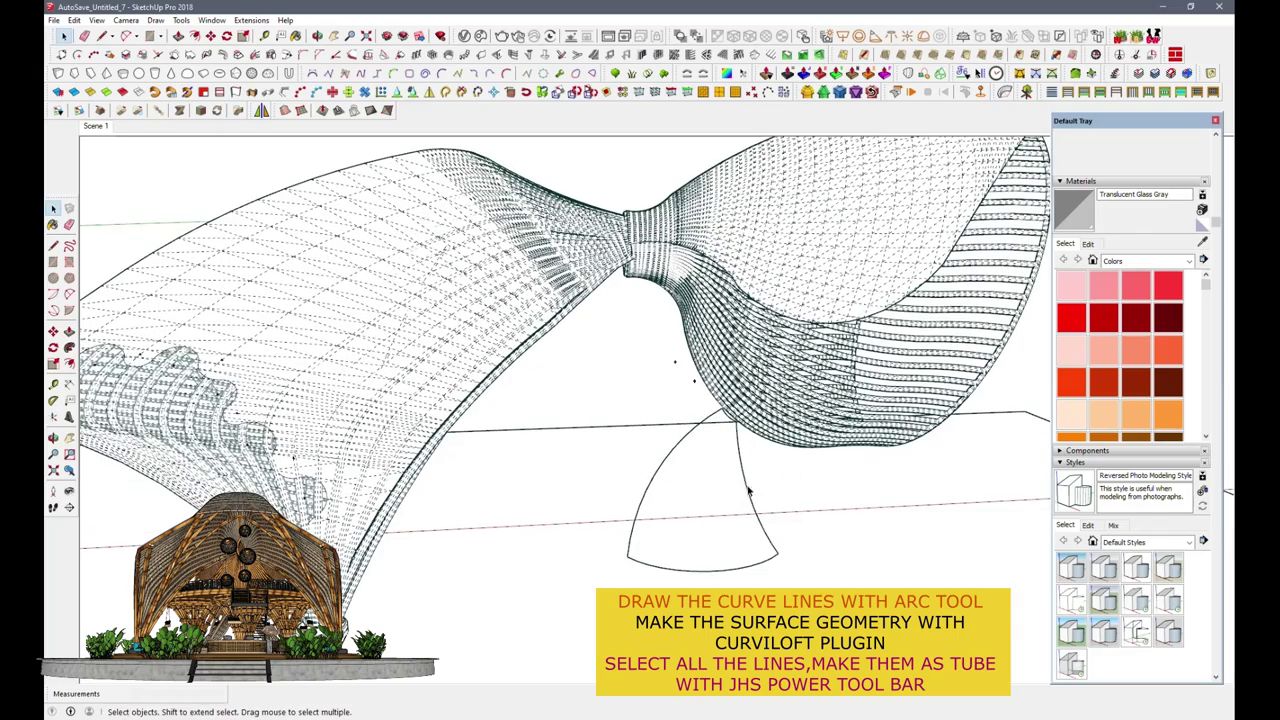
{"action": "left_click", "coordinate": [977, 74]}
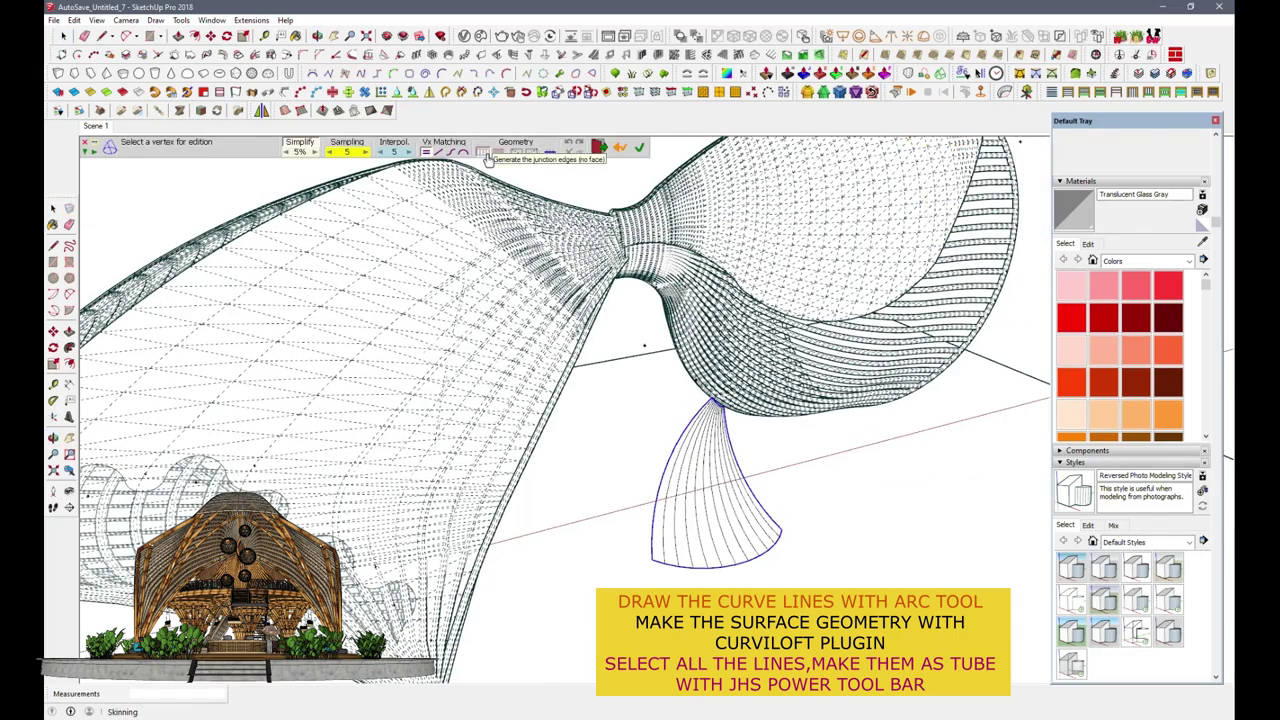
Step: Adjust the skin's border contour and commit the skinned leg surface
{"action": "key", "text": "space"}
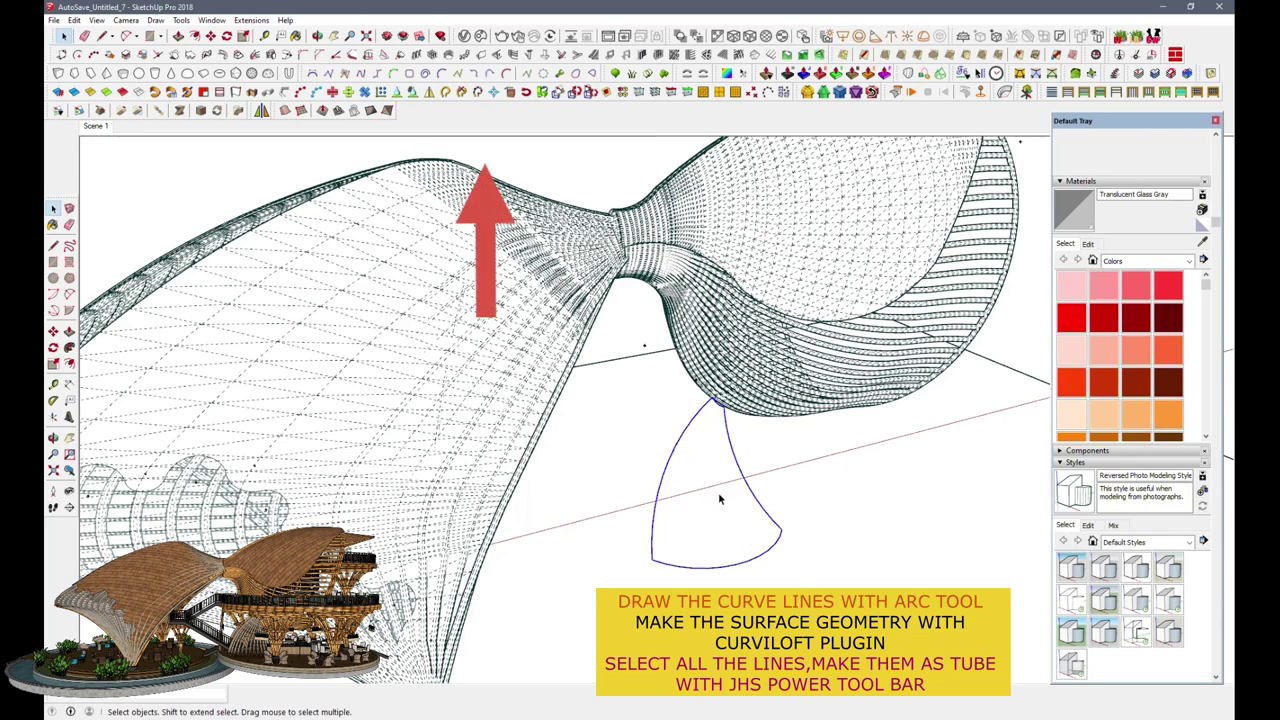
{"action": "scroll", "coordinate": [711, 501], "scroll_direction": "up", "scroll_amount": 2}
{"action": "left_click", "coordinate": [1073, 630]}
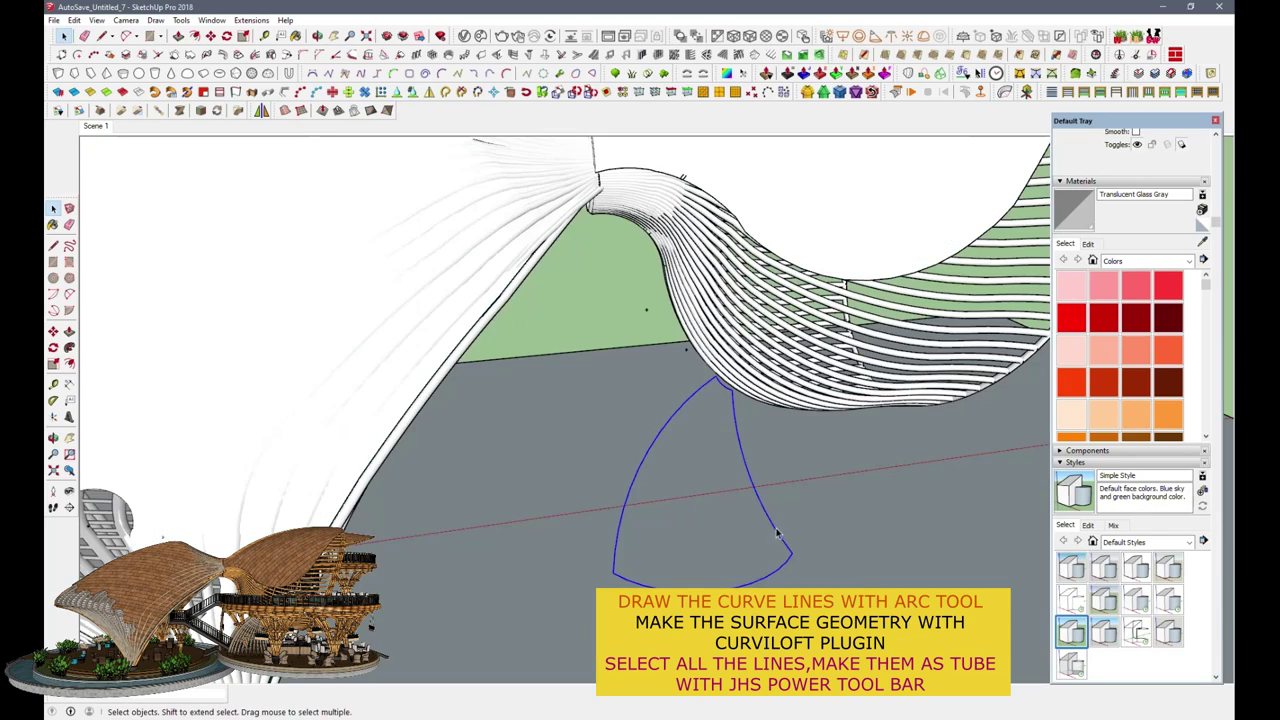
{"action": "left_click", "coordinate": [498, 160]}
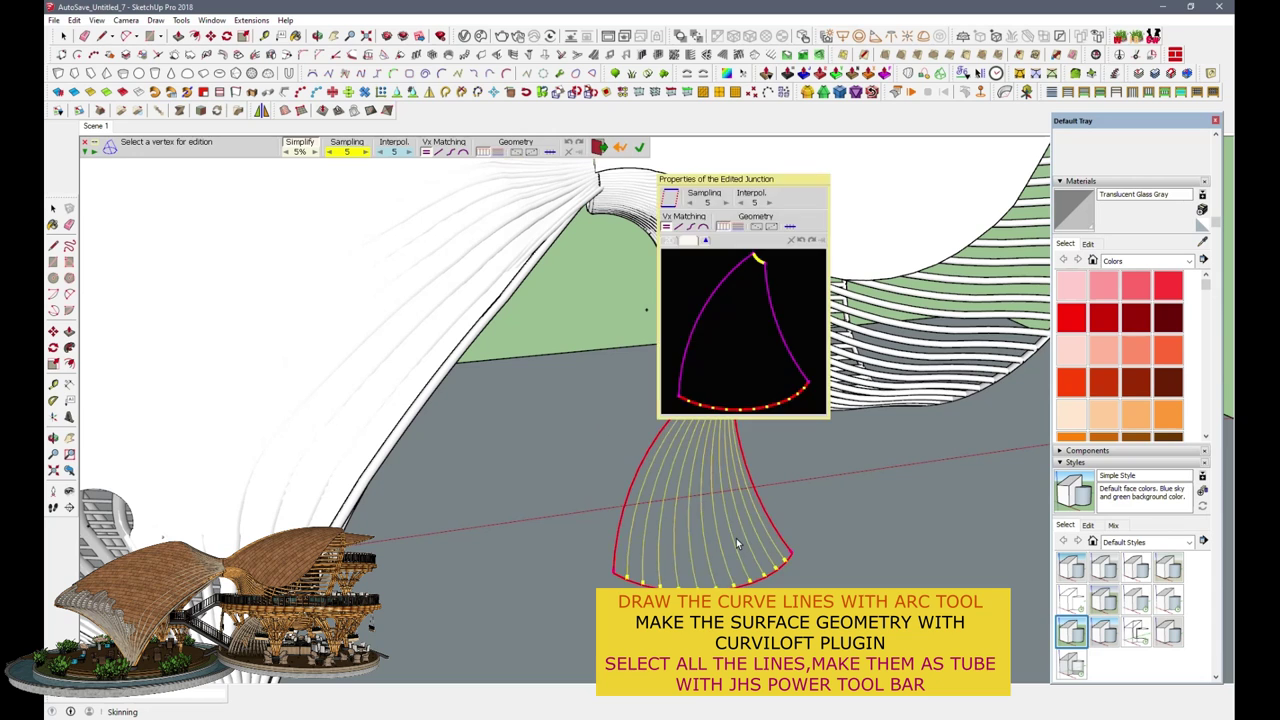
{"action": "key", "text": "Return"}
{"action": "key", "text": "Return"}
{"action": "left_click", "coordinate": [741, 577]}
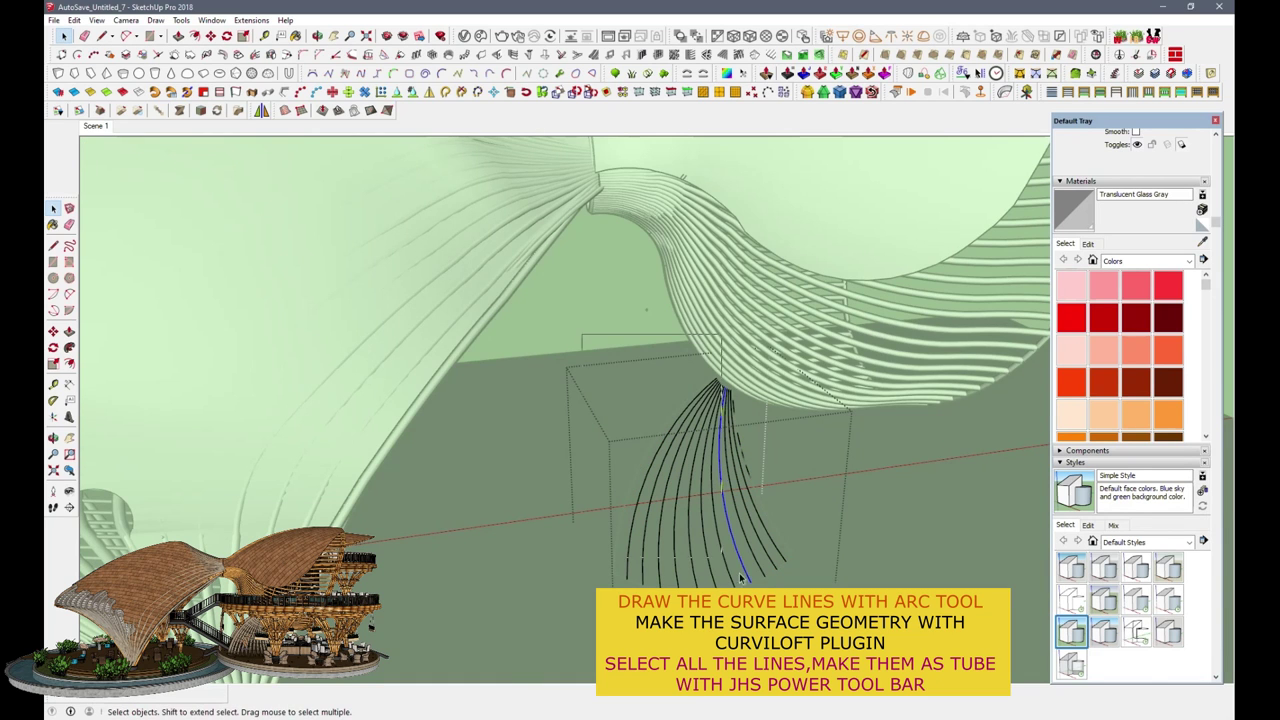
Step: Turn the leg's fan of curve lines into tubes with JHS PowerBar Lines to Tubes
{"action": "left_click", "coordinate": [284, 110]}
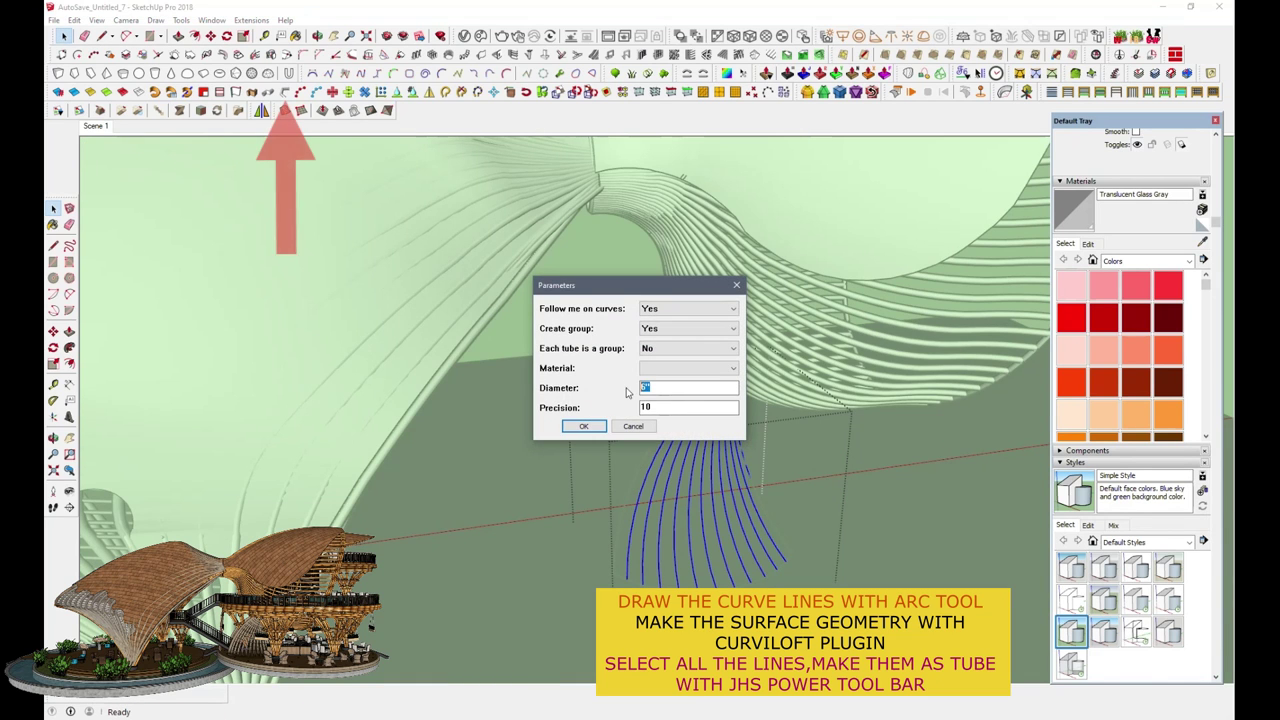
{"action": "left_click", "coordinate": [584, 426]}
{"action": "scroll", "coordinate": [745, 565], "scroll_direction": "up", "scroll_amount": 2}
{"action": "scroll", "coordinate": [745, 565], "scroll_direction": "up", "scroll_amount": 2}
{"action": "left_click", "coordinate": [745, 565]}
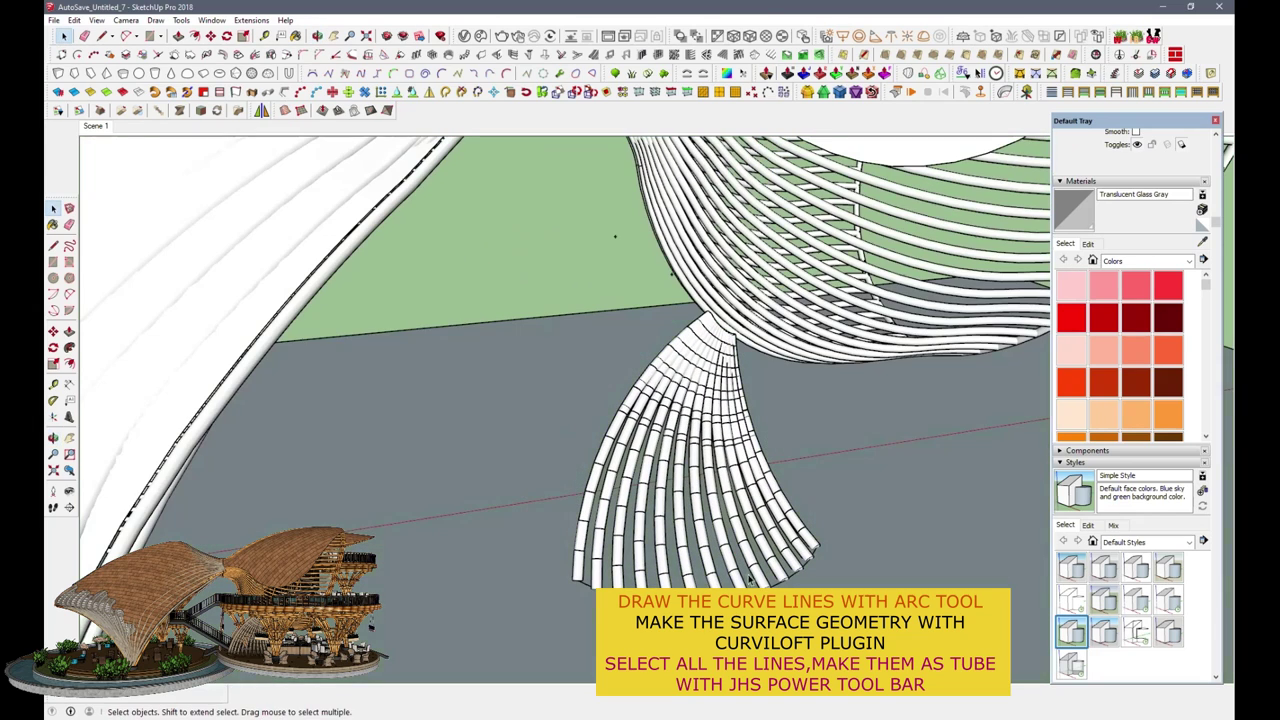
{"action": "left_click", "coordinate": [945, 76]}
{"action": "key", "text": "space"}
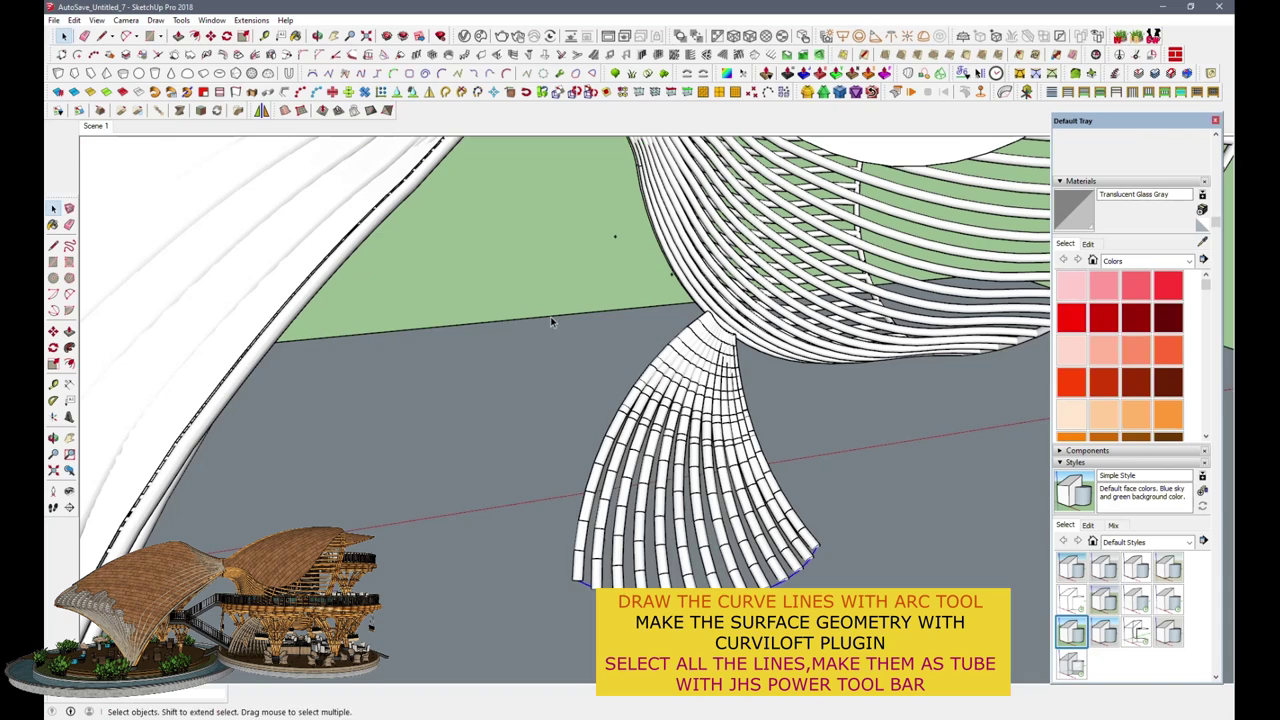
{"action": "left_click", "coordinate": [261, 109]}
{"action": "left_click", "coordinate": [584, 426]}
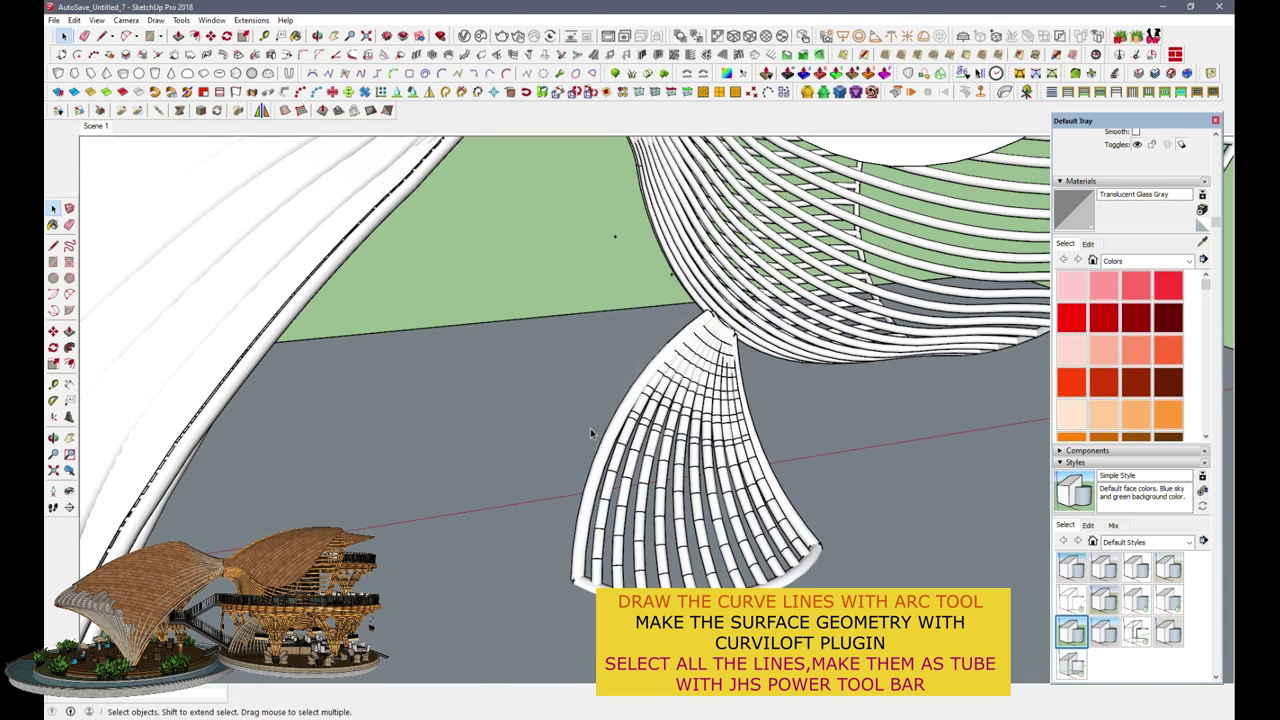
Step: Select the new tube leg, then orbit out to see the whole canopy from low down
{"action": "left_click_drag", "start_coordinate": [522, 290], "coordinate": [822, 615]}
{"action": "right_click", "coordinate": [756, 420]}
{"action": "key", "text": "Escape"}
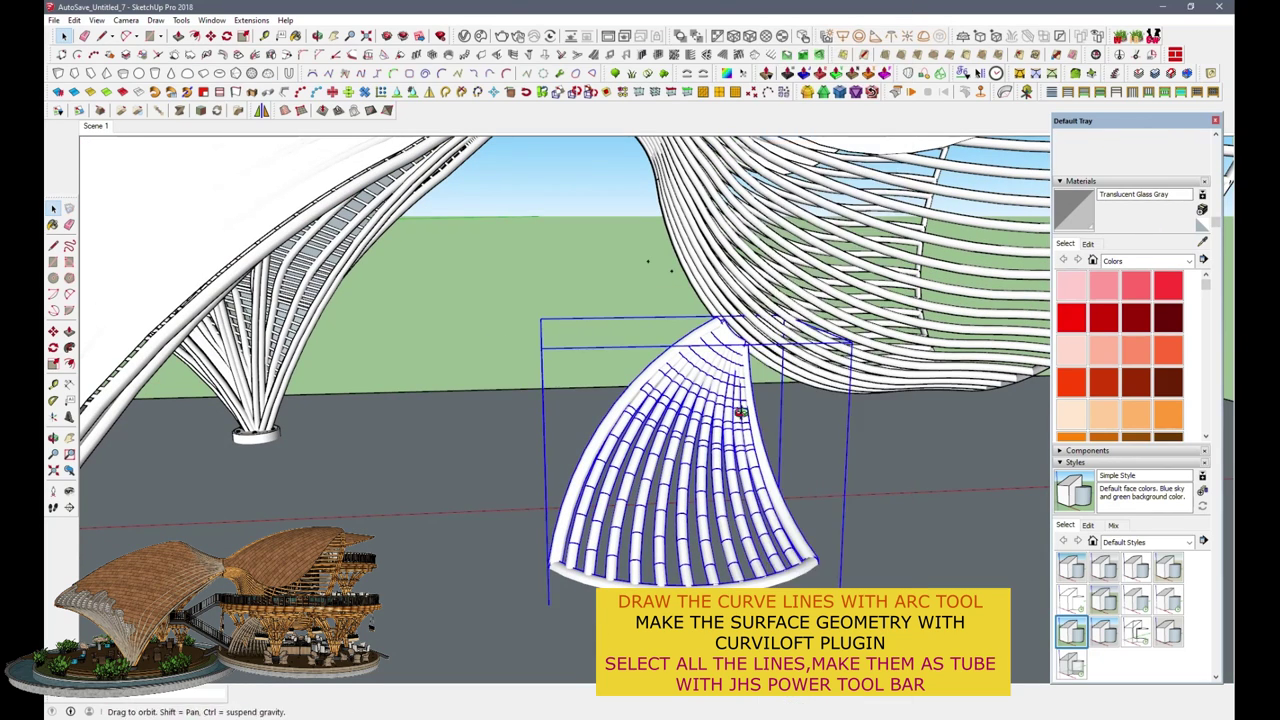
{"action": "middle_click_drag", "start_coordinate": [700, 400], "coordinate": [197, 35]}
{"action": "mouse_move", "coordinate": [845, 478]}
{"action": "middle_mouse_down"}
{"action": "mouse_move", "coordinate": [640, 400]}
{"action": "mouse_move", "coordinate": [428, 92]}
{"action": "middle_mouse_up"}
{"action": "scroll", "coordinate": [638, 398], "scroll_direction": "down", "scroll_amount": 5}
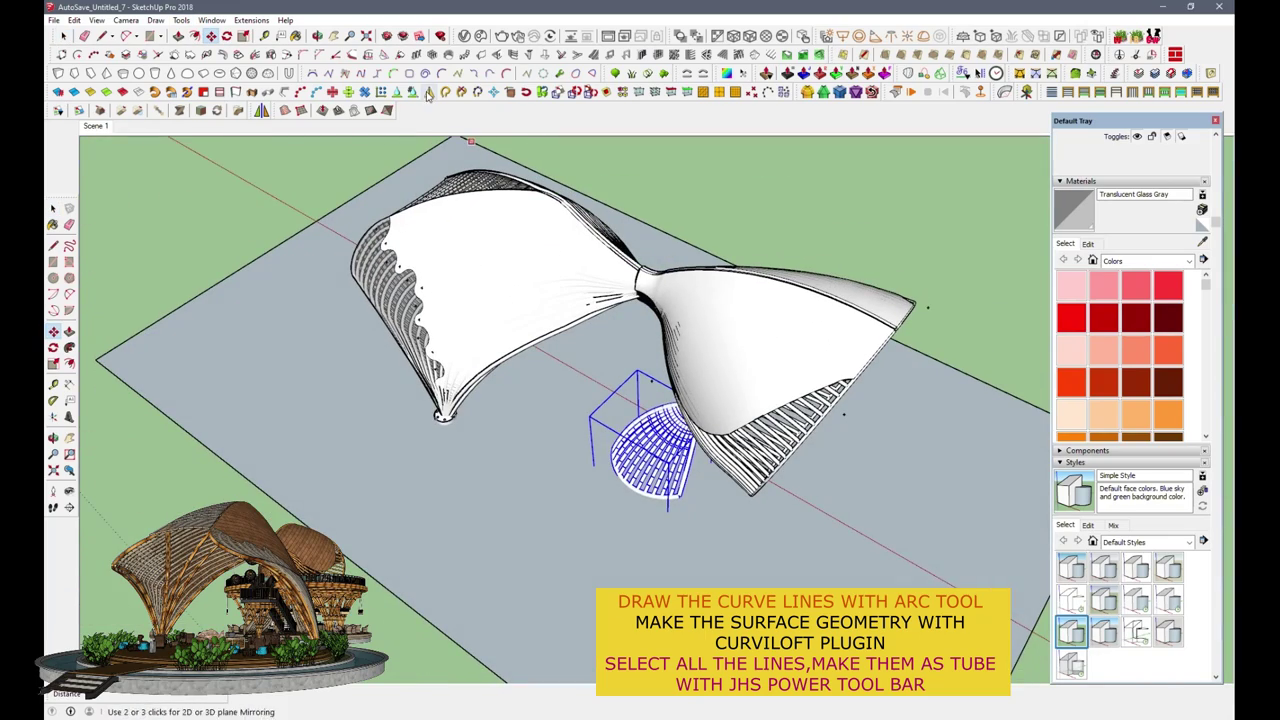
{"action": "key", "text": "Return"}
{"action": "middle_click_drag", "start_coordinate": [1017, 324], "coordinate": [586, 443]}
{"action": "middle_click_drag", "start_coordinate": [620, 575], "coordinate": [320, 125]}
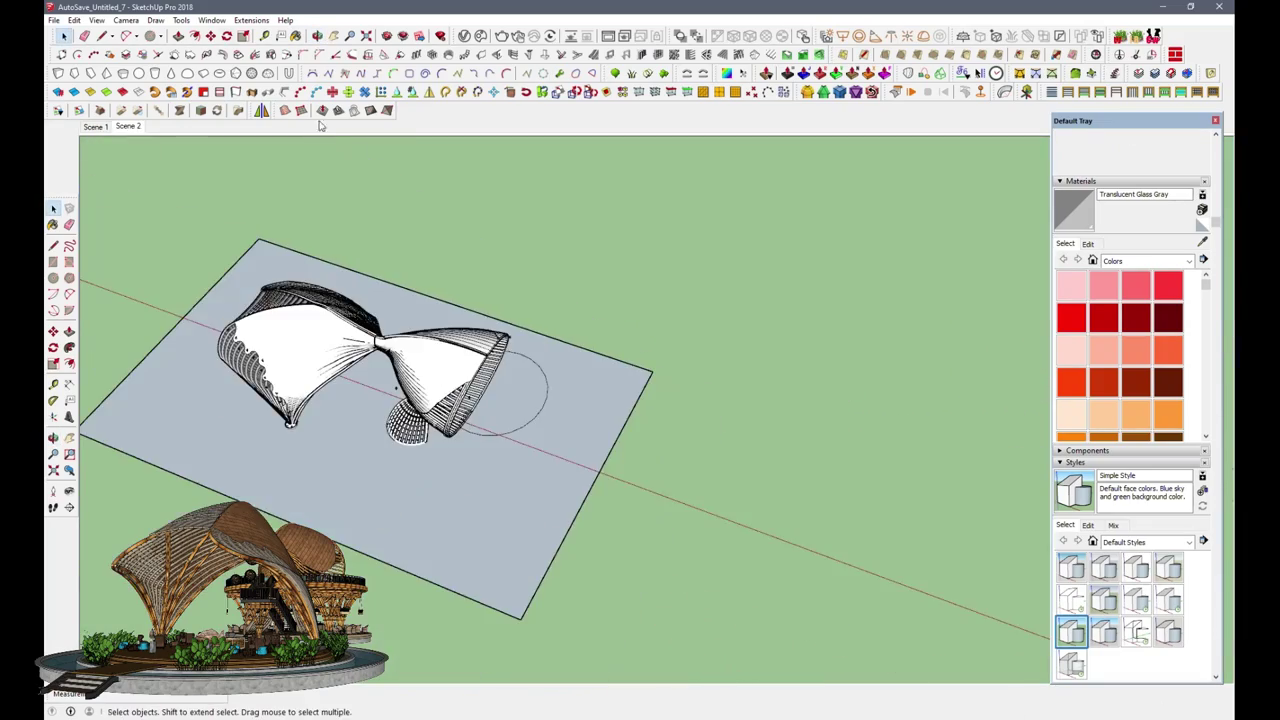
Step: Finish the circle beside the canopy plan and Push/Pull it up into a thin disc
{"action": "left_click", "coordinate": [820, 477]}
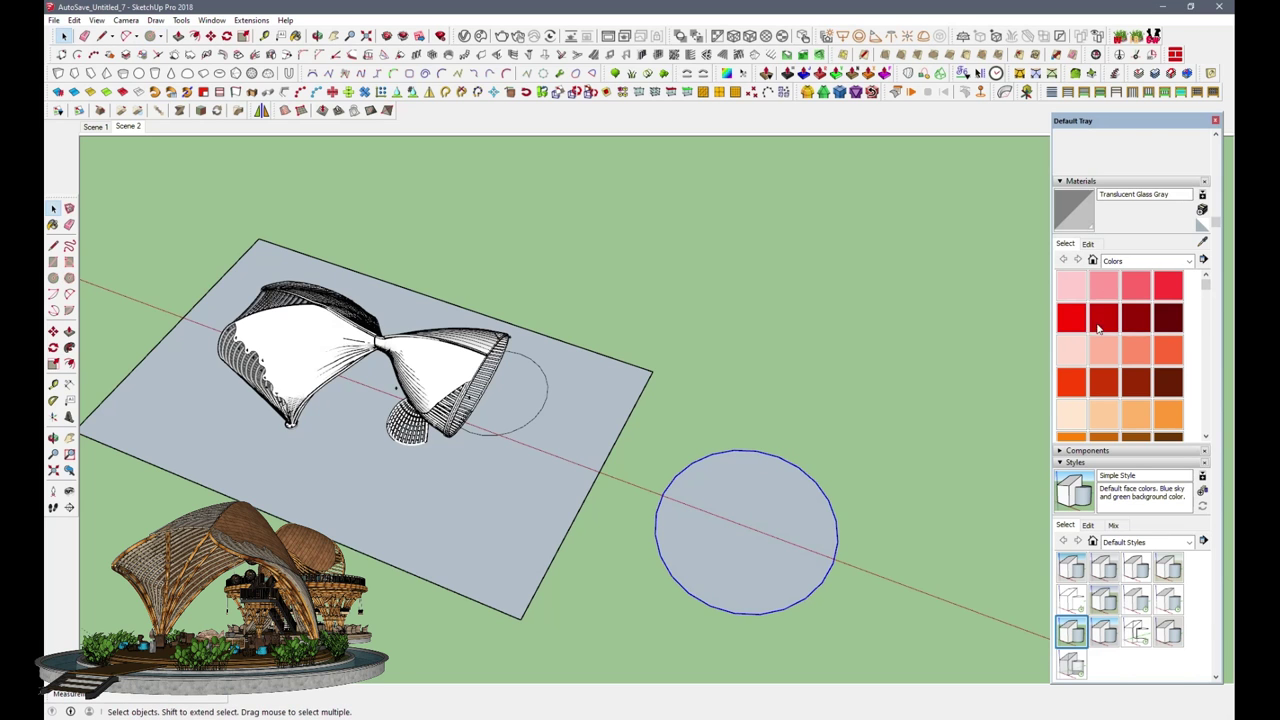
{"action": "key", "text": "p"}
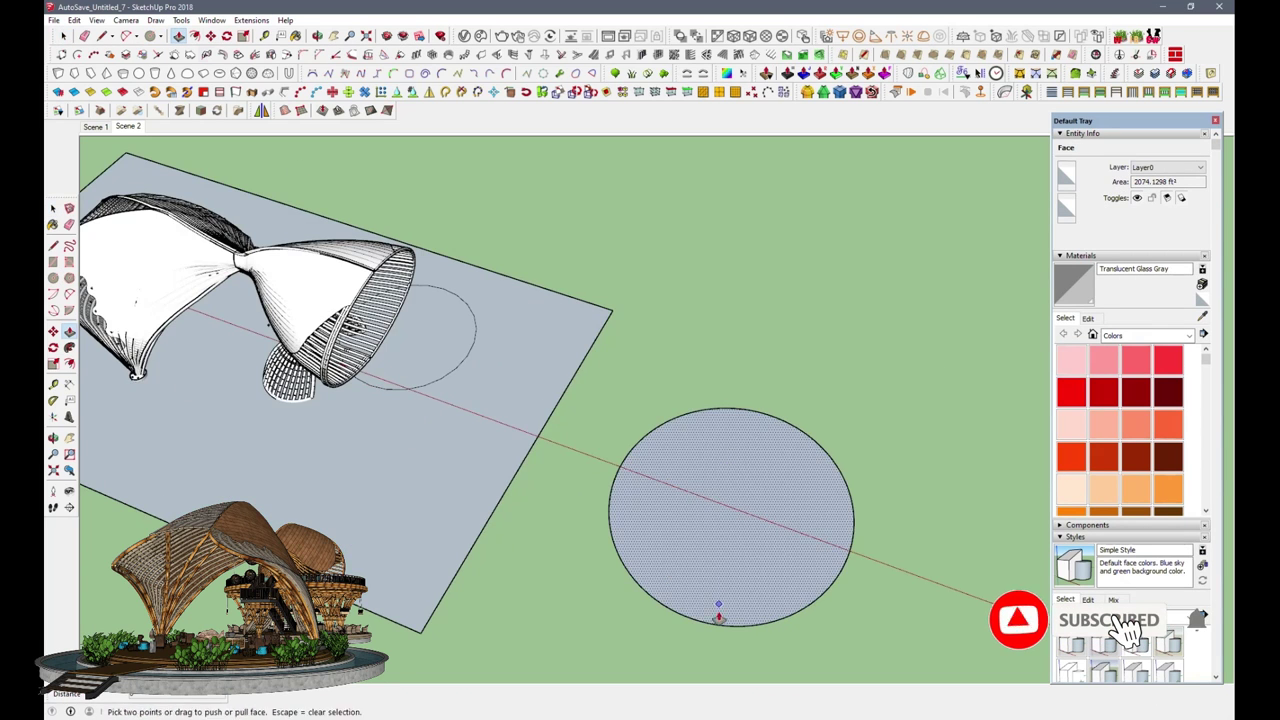
{"action": "left_click_drag", "start_coordinate": [717, 608], "coordinate": [717, 590]}
{"action": "middle_click_drag", "start_coordinate": [717, 590], "coordinate": [783, 478]}
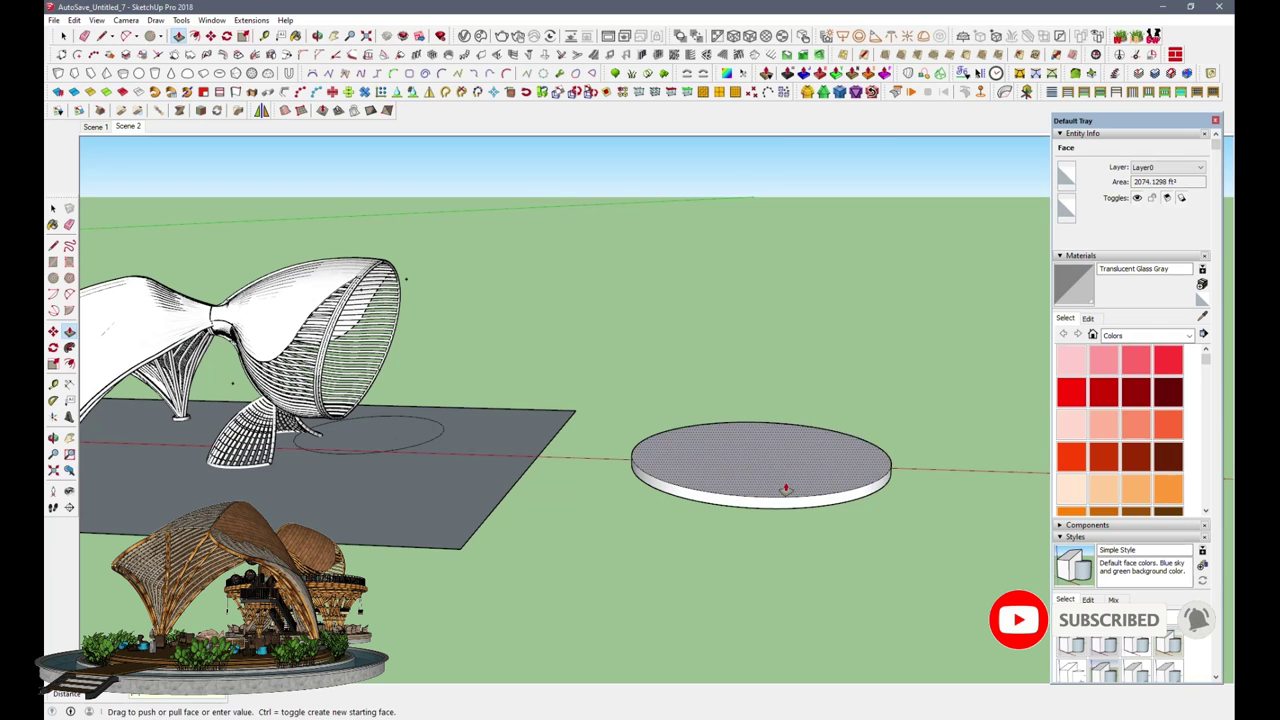
{"action": "key", "text": "space"}
Step: Turn the disc's circular edge into a tube ring and Move-copy it downward 3x
{"action": "left_click", "coordinate": [760, 497]}
{"action": "key", "text": "Return"}
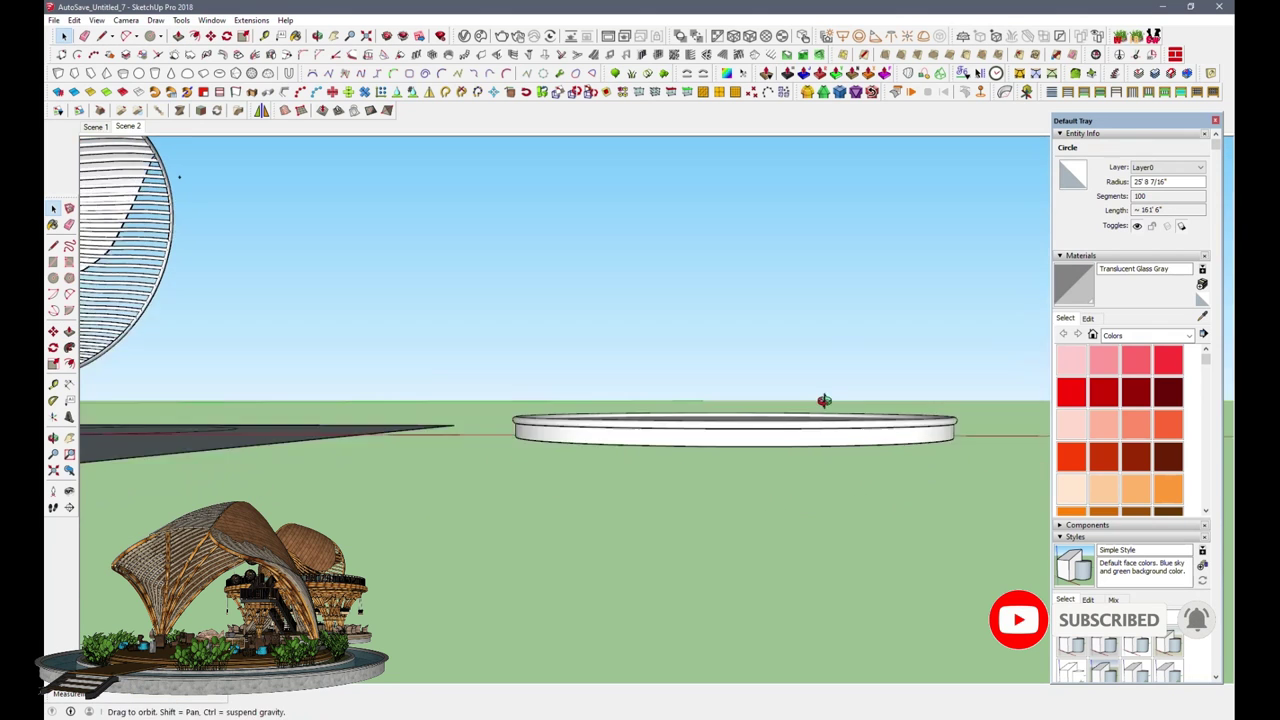
{"action": "middle_click_drag", "start_coordinate": [823, 400], "coordinate": [998, 458]}
{"action": "key", "text": "m"}
{"action": "key", "text": "ctrl"}
{"action": "left_click", "coordinate": [998, 458]}
{"action": "type", "text": "3x"}
{"action": "key", "text": "Return"}
{"action": "key", "text": "space"}
Step: Hide the stacked tube rings
{"action": "middle_click_drag", "start_coordinate": [883, 477], "coordinate": [502, 279]}
{"action": "scroll", "coordinate": [502, 279], "scroll_direction": "up", "scroll_amount": 5}
{"action": "left_click", "coordinate": [540, 480]}
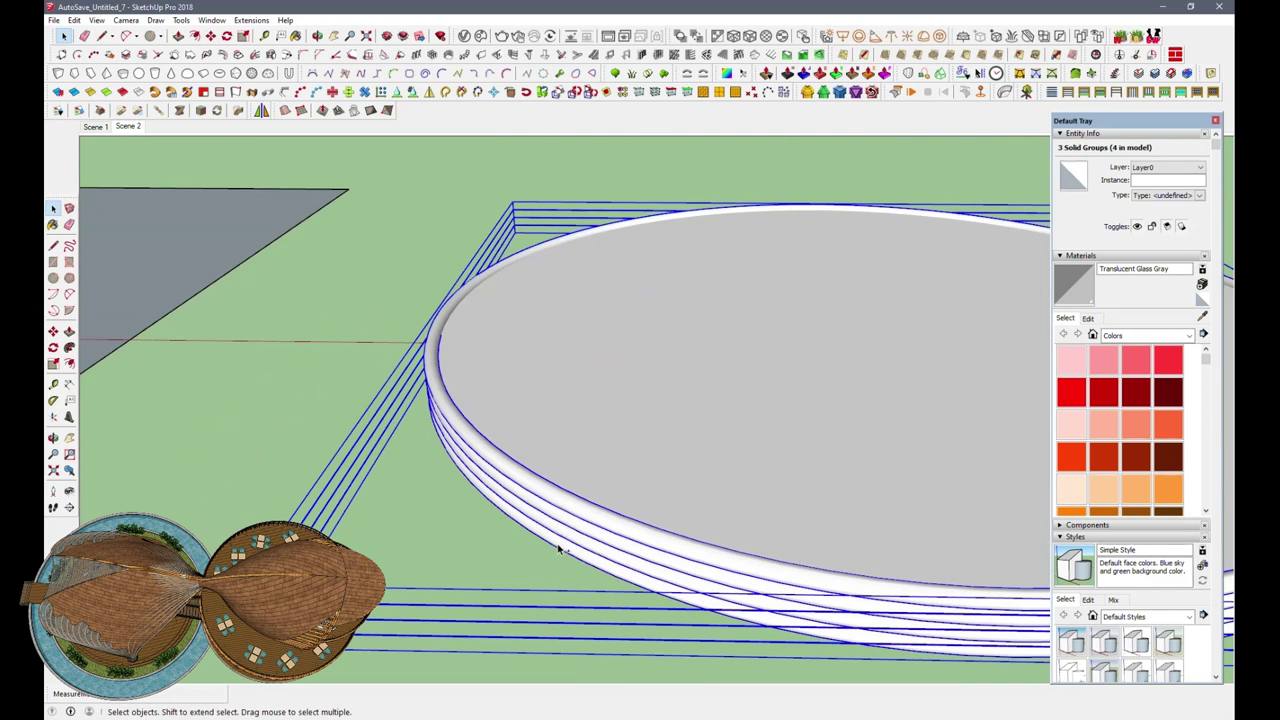
{"action": "right_click", "coordinate": [537, 486]}
{"action": "left_click", "coordinate": [567, 46]}
Step: Draw a line across the top of the deck circle
{"action": "left_click", "coordinate": [500, 486]}
{"action": "middle_click_drag", "start_coordinate": [500, 486], "coordinate": [184, 117]}
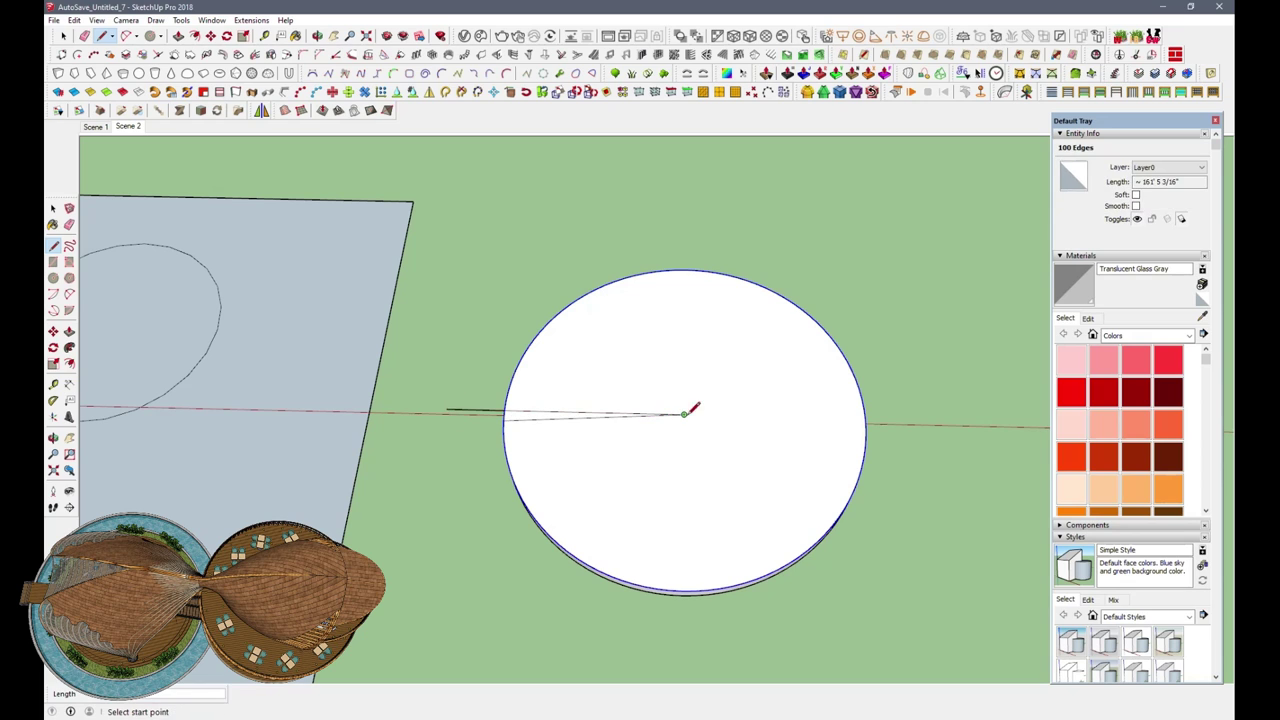
{"action": "left_click", "coordinate": [504, 415]}
{"action": "middle_click_drag", "start_coordinate": [571, 414], "coordinate": [477, 406]}
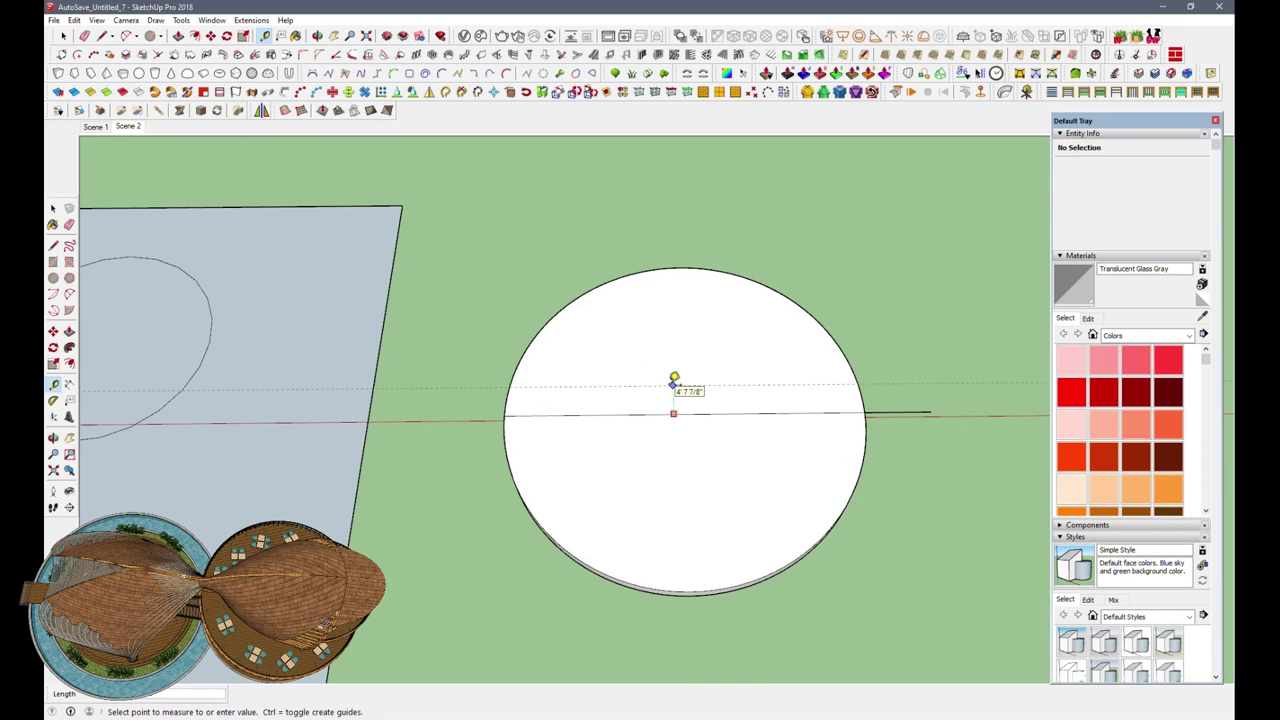
Step: Select the complete circular edge of the deck
{"action": "left_click", "coordinate": [101, 36]}
{"action": "scroll", "coordinate": [507, 421], "scroll_direction": "up", "scroll_amount": 5}
{"action": "key", "text": "Escape"}
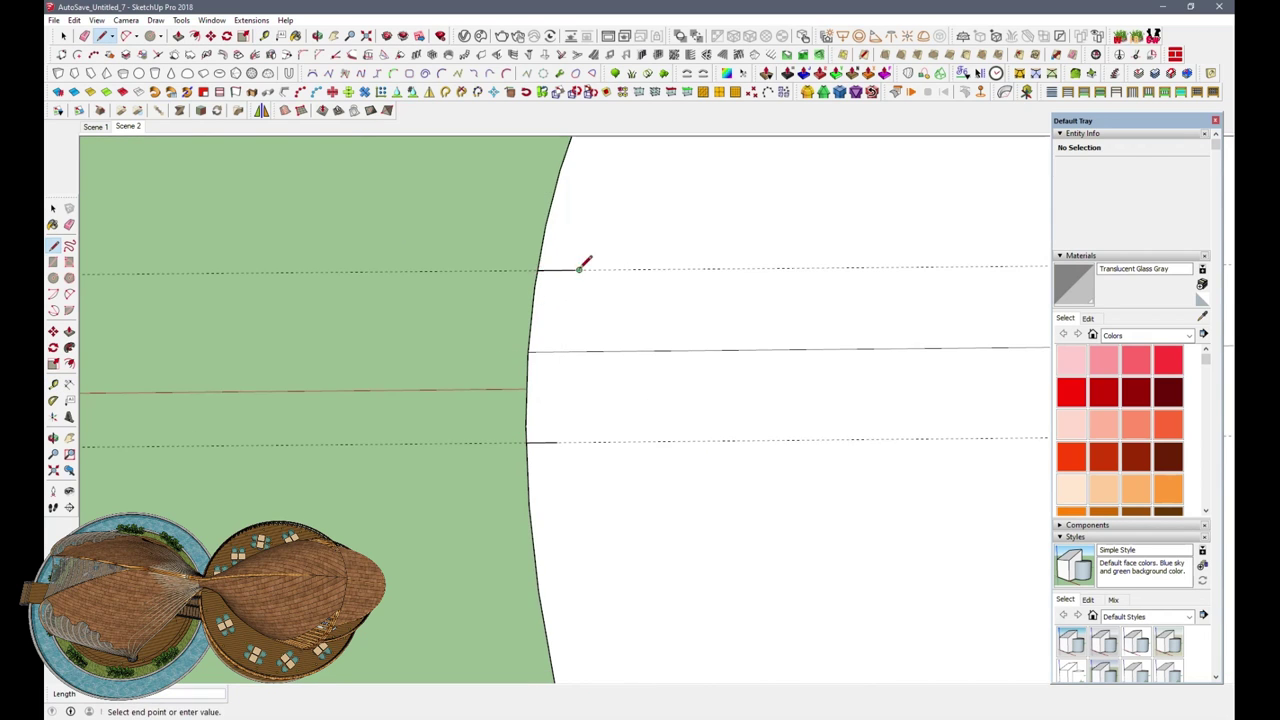
{"action": "scroll", "coordinate": [586, 263], "scroll_direction": "down", "scroll_amount": 5}
{"action": "key", "text": "space"}
{"action": "left_click", "coordinate": [650, 205]}
{"action": "left_click", "coordinate": [975, 395], "text": "shift"}
{"action": "middle_click_drag", "start_coordinate": [975, 395], "coordinate": [714, 337]}
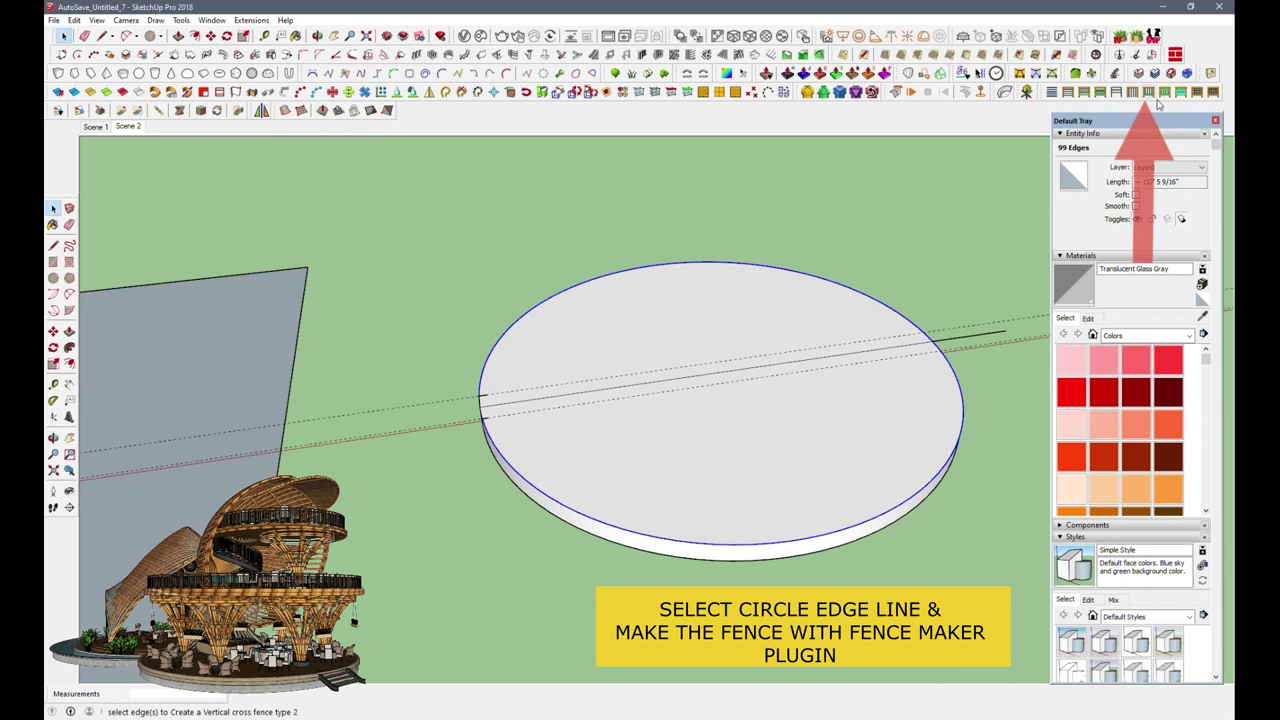
Step: Run Fence Maker on the selected deck edge, accepting the fence height
{"action": "left_click", "coordinate": [1166, 93]}
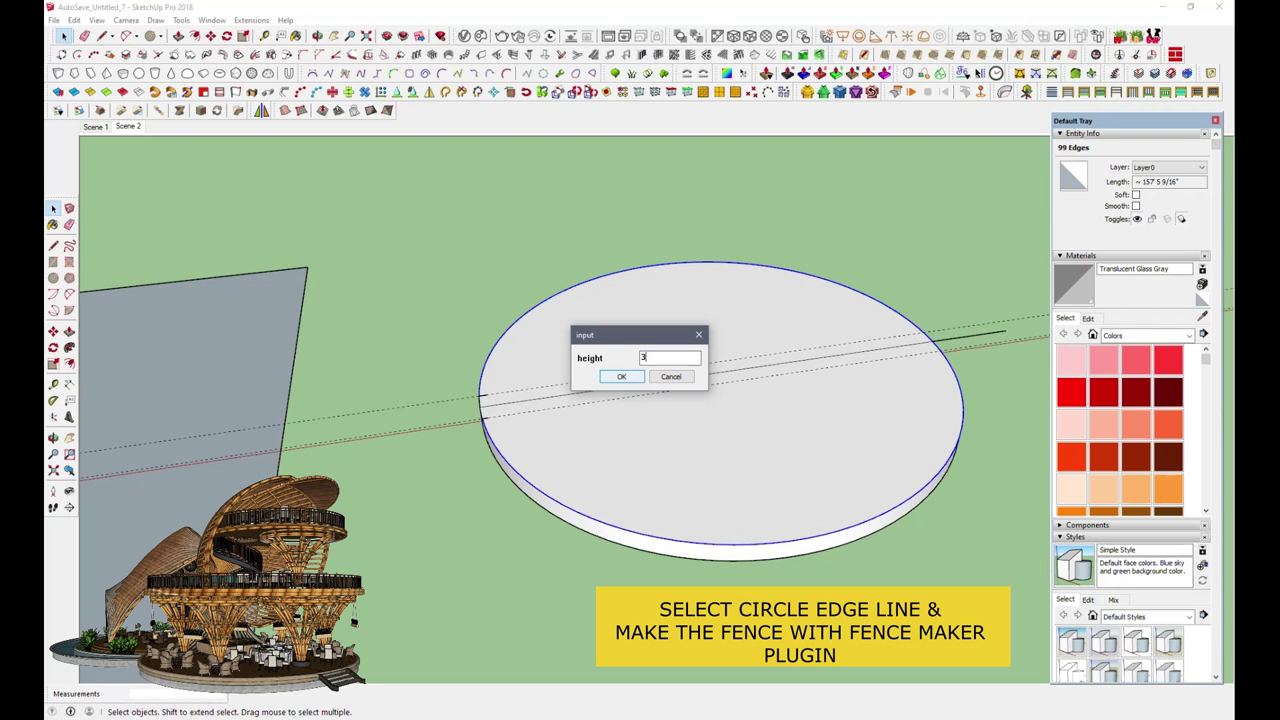
{"action": "left_click", "coordinate": [622, 377]}
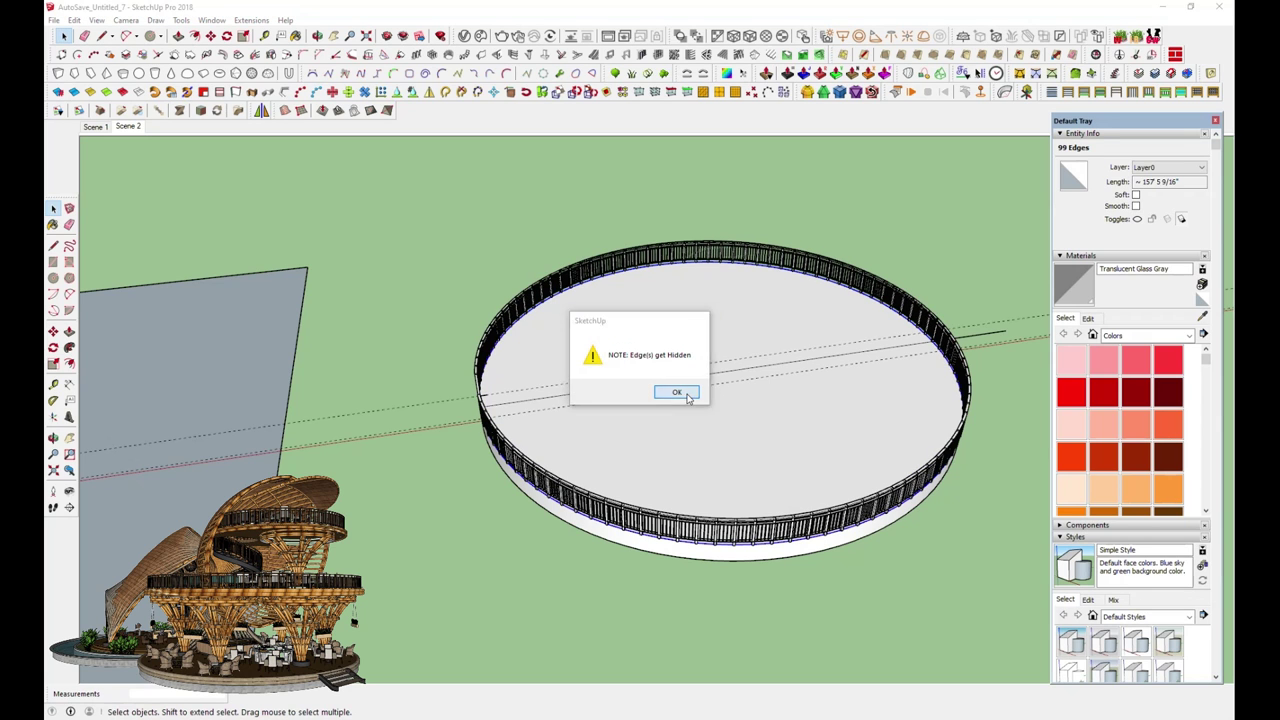
{"action": "left_click", "coordinate": [676, 391]}
{"action": "mouse_move", "coordinate": [671, 294]}
{"action": "middle_mouse_down"}
{"action": "mouse_move", "coordinate": [453, 386]}
{"action": "mouse_move", "coordinate": [722, 452]}
{"action": "middle_mouse_up"}
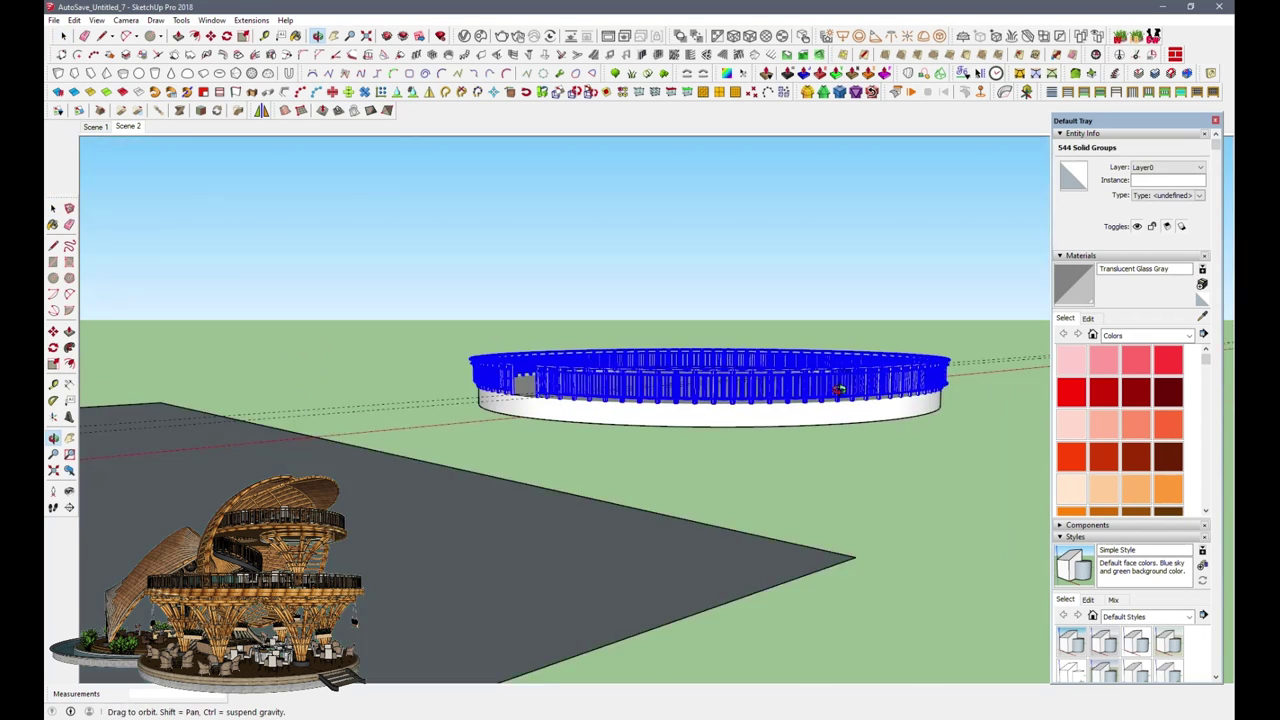
Step: Group the fence pieces into one object and scale the fence group
{"action": "right_click", "coordinate": [722, 452]}
{"action": "left_click", "coordinate": [770, 200]}
{"action": "key", "text": "s"}
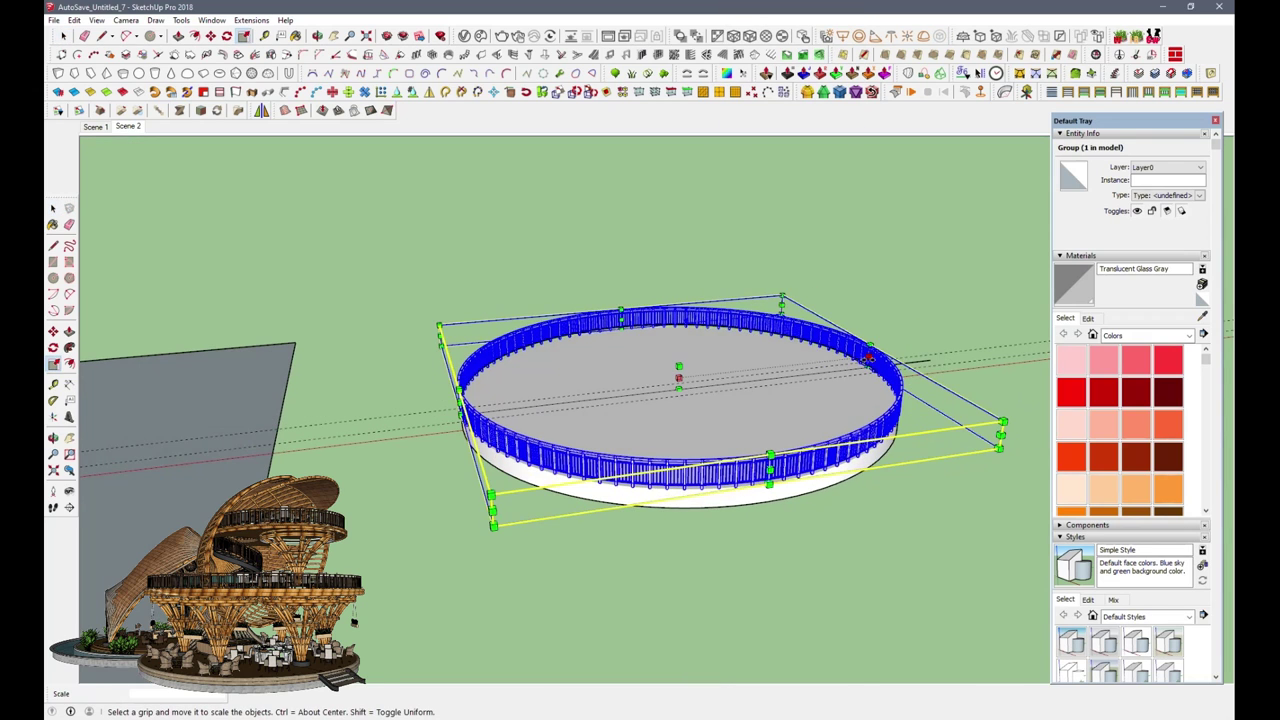
{"action": "mouse_move", "coordinate": [487, 428]}
{"action": "middle_mouse_down"}
{"action": "mouse_move", "coordinate": [571, 230]}
{"action": "mouse_move", "coordinate": [986, 452]}
{"action": "middle_mouse_up"}
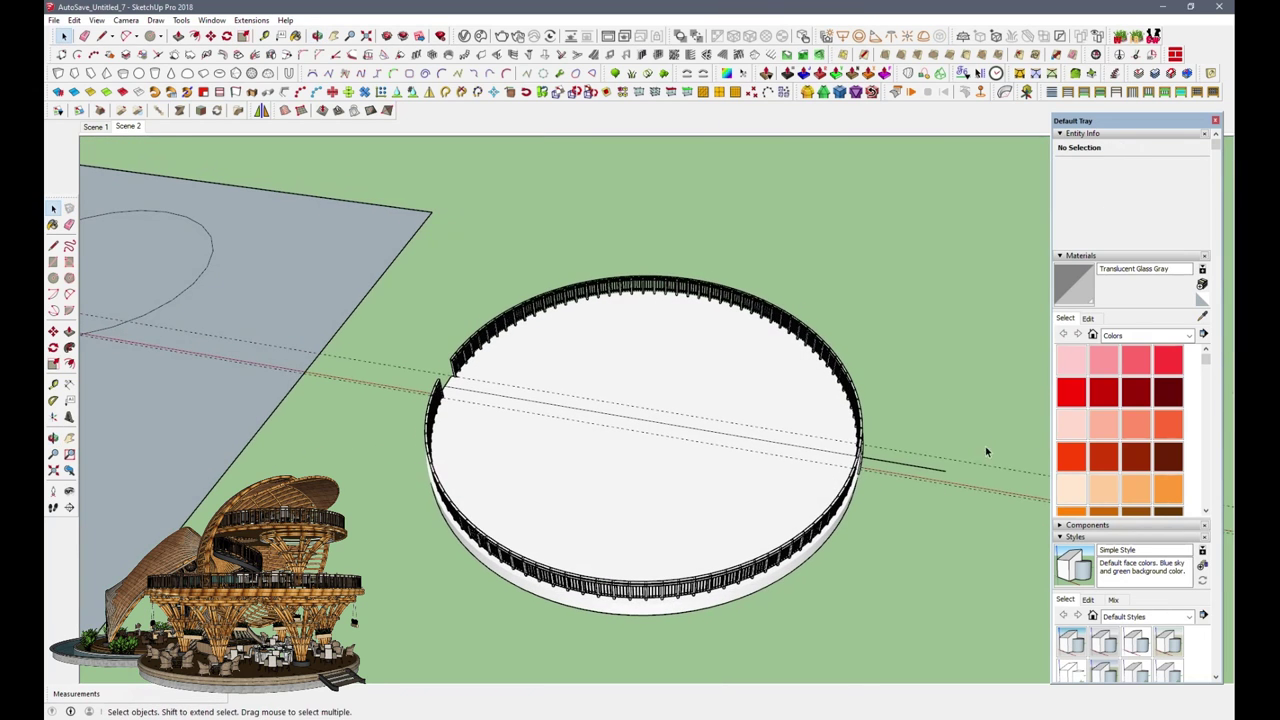
{"action": "mouse_move", "coordinate": [918, 474]}
{"action": "middle_mouse_down"}
{"action": "mouse_move", "coordinate": [605, 289]}
{"action": "mouse_move", "coordinate": [700, 420]}
{"action": "middle_mouse_up"}
Step: Move the fenced deck group under the canopy, lifting it between the legs
{"action": "left_click", "coordinate": [786, 517]}
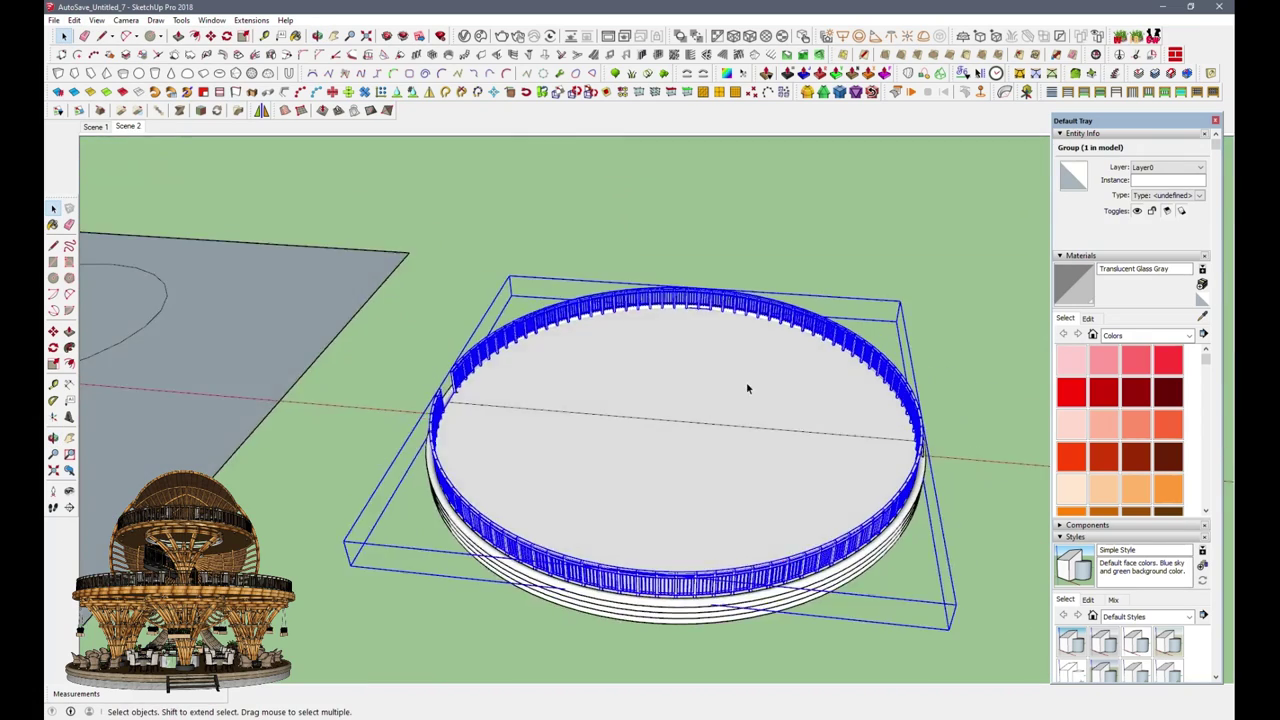
{"action": "middle_click_drag", "start_coordinate": [786, 517], "coordinate": [752, 407]}
{"action": "right_click", "coordinate": [752, 407]}
{"action": "key", "text": "Escape"}
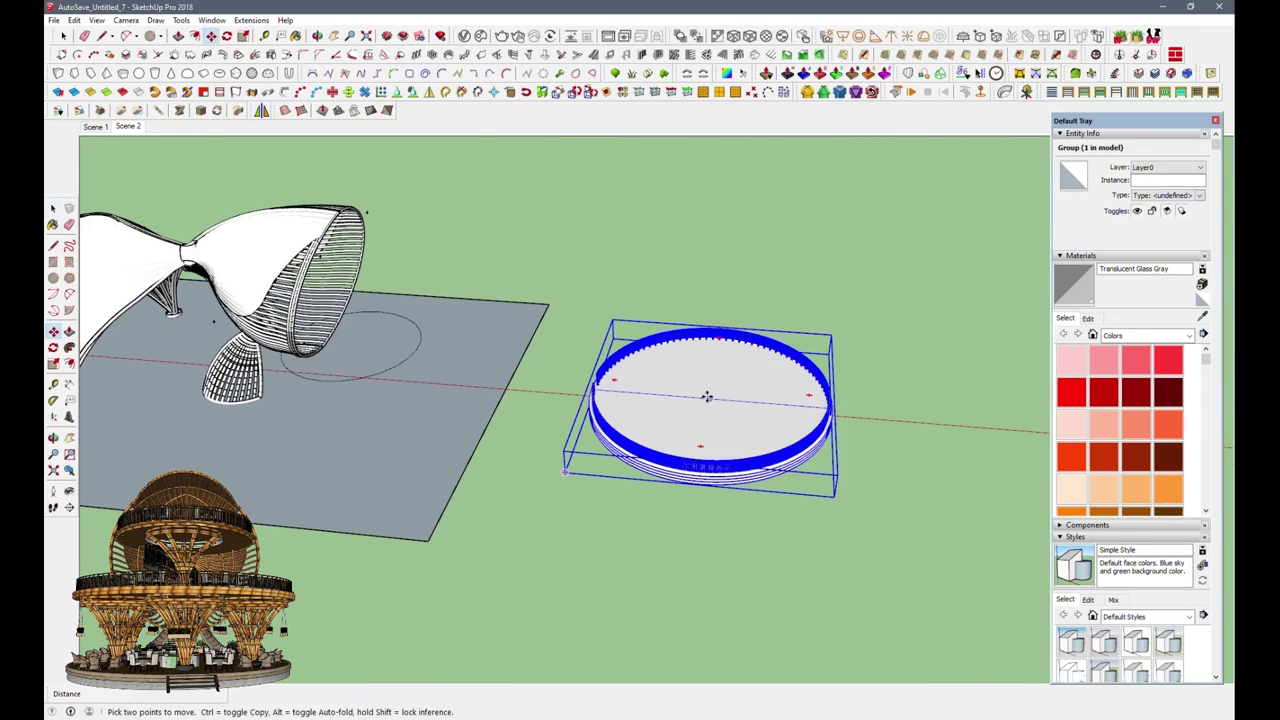
{"action": "left_click", "coordinate": [711, 398]}
{"action": "scroll", "coordinate": [350, 340], "scroll_direction": "up", "scroll_amount": 4}
{"action": "mouse_move", "coordinate": [356, 336]}
{"action": "middle_mouse_down"}
{"action": "mouse_move", "coordinate": [271, 349]}
{"action": "mouse_move", "coordinate": [220, 374]}
{"action": "mouse_move", "coordinate": [346, 291]}
{"action": "mouse_move", "coordinate": [518, 235]}
{"action": "mouse_move", "coordinate": [723, 257]}
{"action": "mouse_move", "coordinate": [563, 343]}
{"action": "mouse_move", "coordinate": [903, 457]}
{"action": "mouse_move", "coordinate": [700, 266]}
{"action": "mouse_move", "coordinate": [606, 505]}
{"action": "middle_mouse_up"}
{"action": "scroll", "coordinate": [518, 235], "scroll_direction": "down", "scroll_amount": 2}
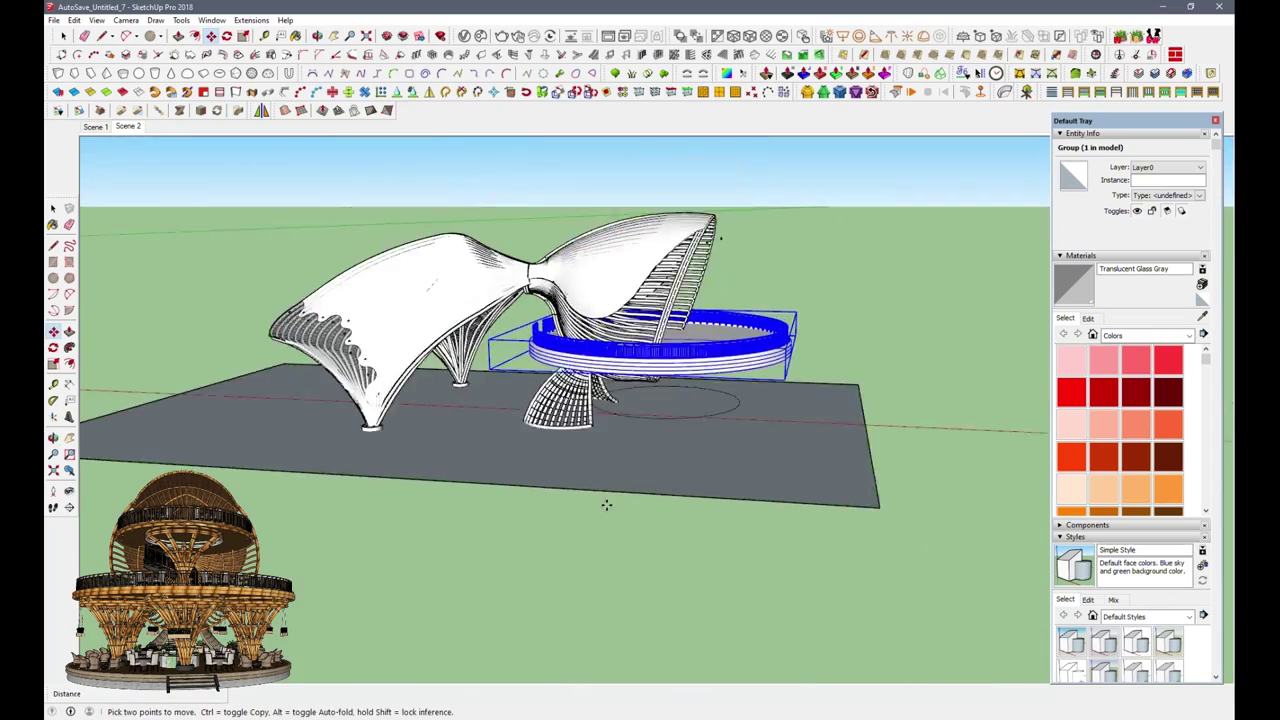
{"action": "scroll", "coordinate": [606, 505], "scroll_direction": "up", "scroll_amount": 2}
{"action": "scroll", "coordinate": [686, 506], "scroll_direction": "up", "scroll_amount": 3}
{"action": "middle_click_drag", "start_coordinate": [686, 506], "coordinate": [686, 460]}
{"action": "scroll", "coordinate": [515, 172], "scroll_direction": "up", "scroll_amount": 3}
{"action": "scroll", "coordinate": [515, 172], "scroll_direction": "up", "scroll_amount": 2}
Step: Check the deck's position within the canopy with the Tape Measure
{"action": "key", "text": "t"}
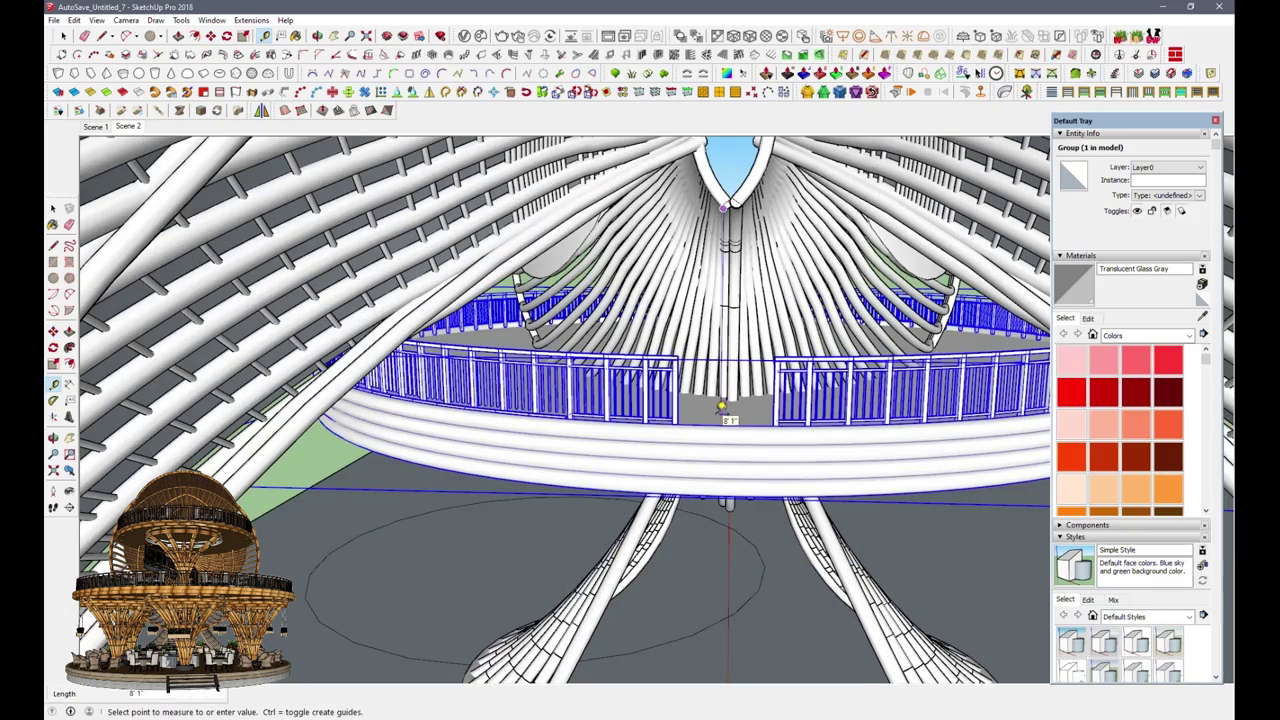
{"action": "middle_click_drag", "start_coordinate": [722, 408], "coordinate": [410, 405]}
{"action": "scroll", "coordinate": [410, 405], "scroll_direction": "down", "scroll_amount": 3}
{"action": "scroll", "coordinate": [410, 405], "scroll_direction": "down", "scroll_amount": 3}
{"action": "mouse_move", "coordinate": [620, 400]}
{"action": "middle_mouse_down"}
{"action": "mouse_move", "coordinate": [733, 340]}
{"action": "mouse_move", "coordinate": [560, 434]}
{"action": "middle_mouse_up"}
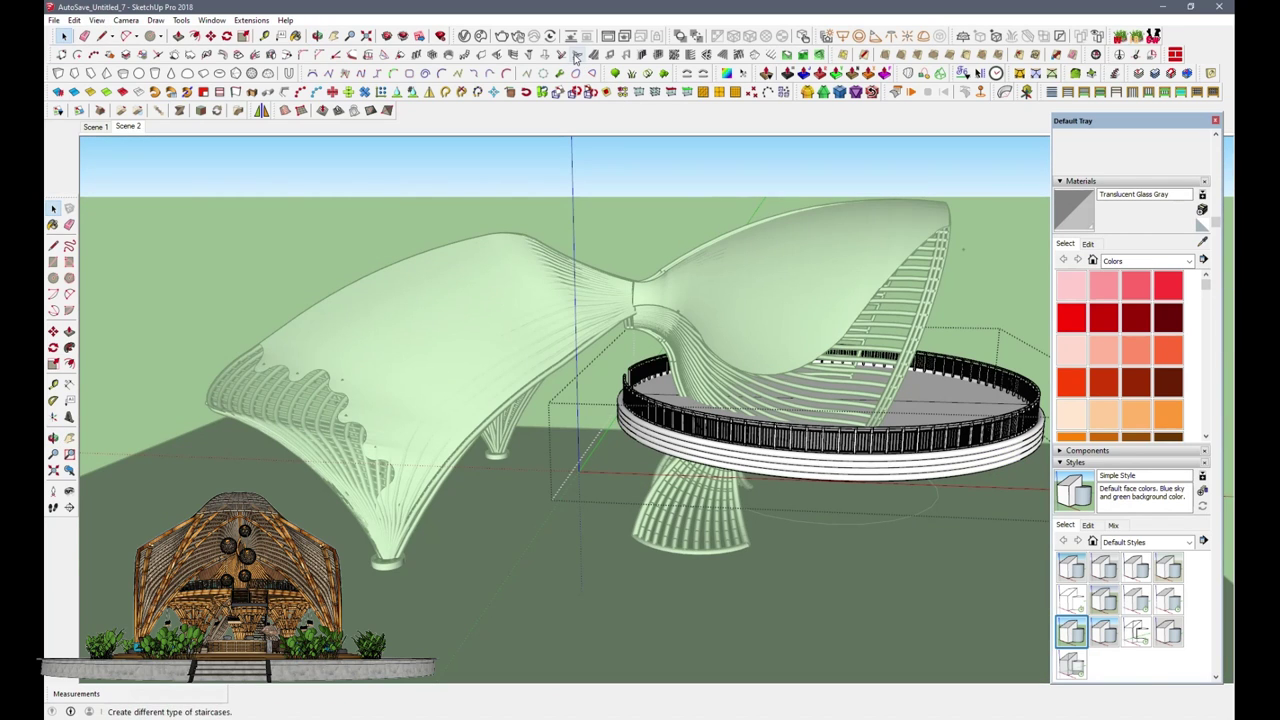
Step: In 1001bit's staircase creator, choose two-flight staircase type 9 and open its settings
{"action": "left_click", "coordinate": [576, 57]}
{"action": "left_click", "coordinate": [447, 443]}
{"action": "left_click", "coordinate": [447, 443]}
{"action": "left_click", "coordinate": [447, 443]}
{"action": "left_click", "coordinate": [447, 443]}
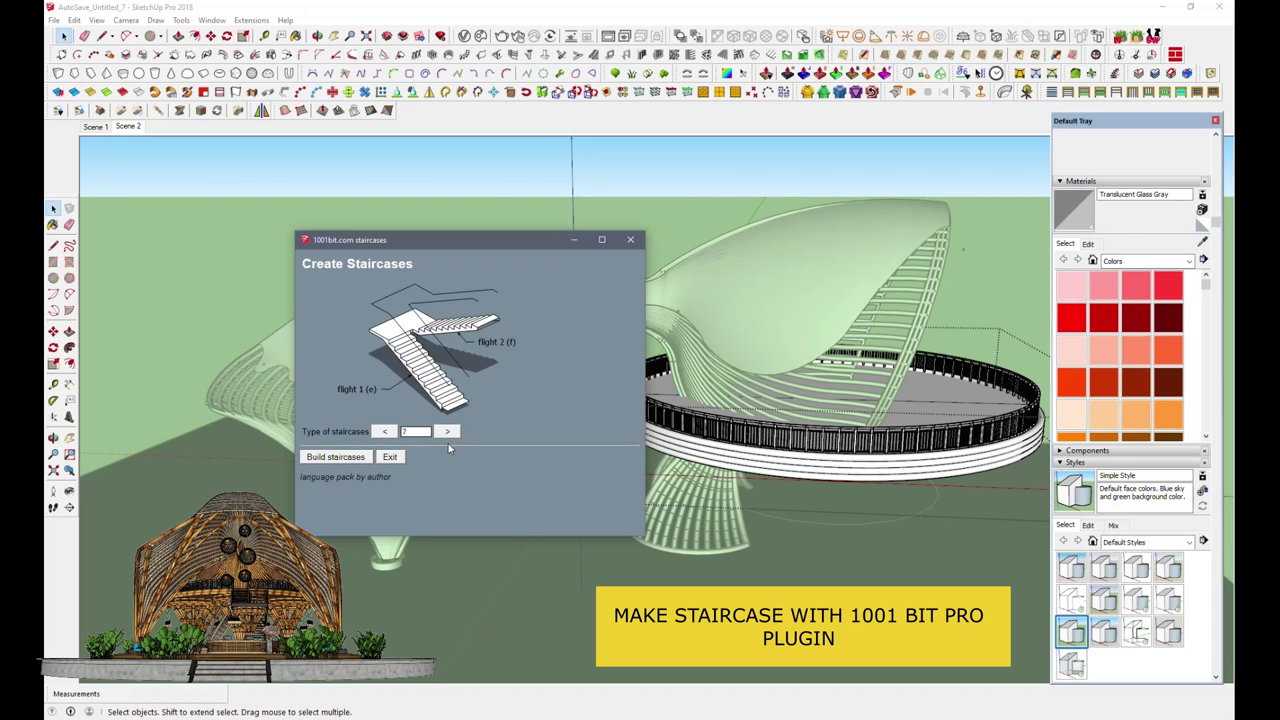
{"action": "left_click", "coordinate": [450, 431]}
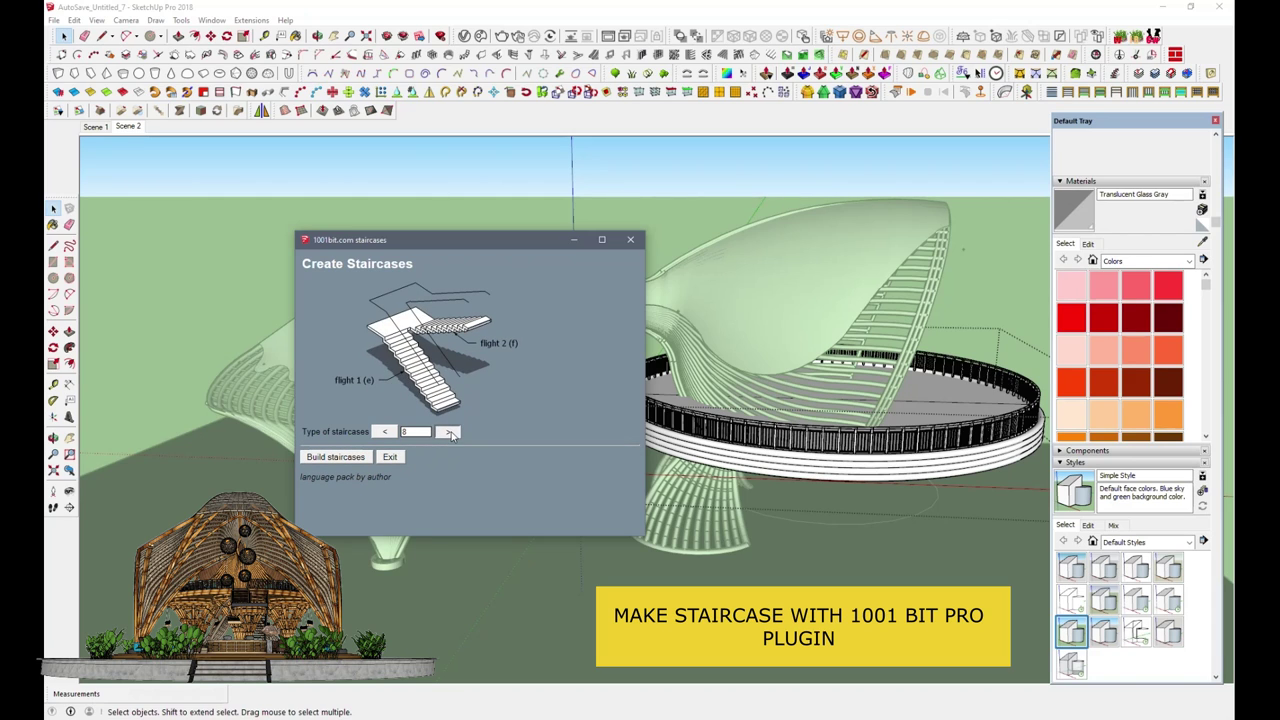
{"action": "left_click", "coordinate": [450, 431]}
{"action": "left_click", "coordinate": [336, 457]}
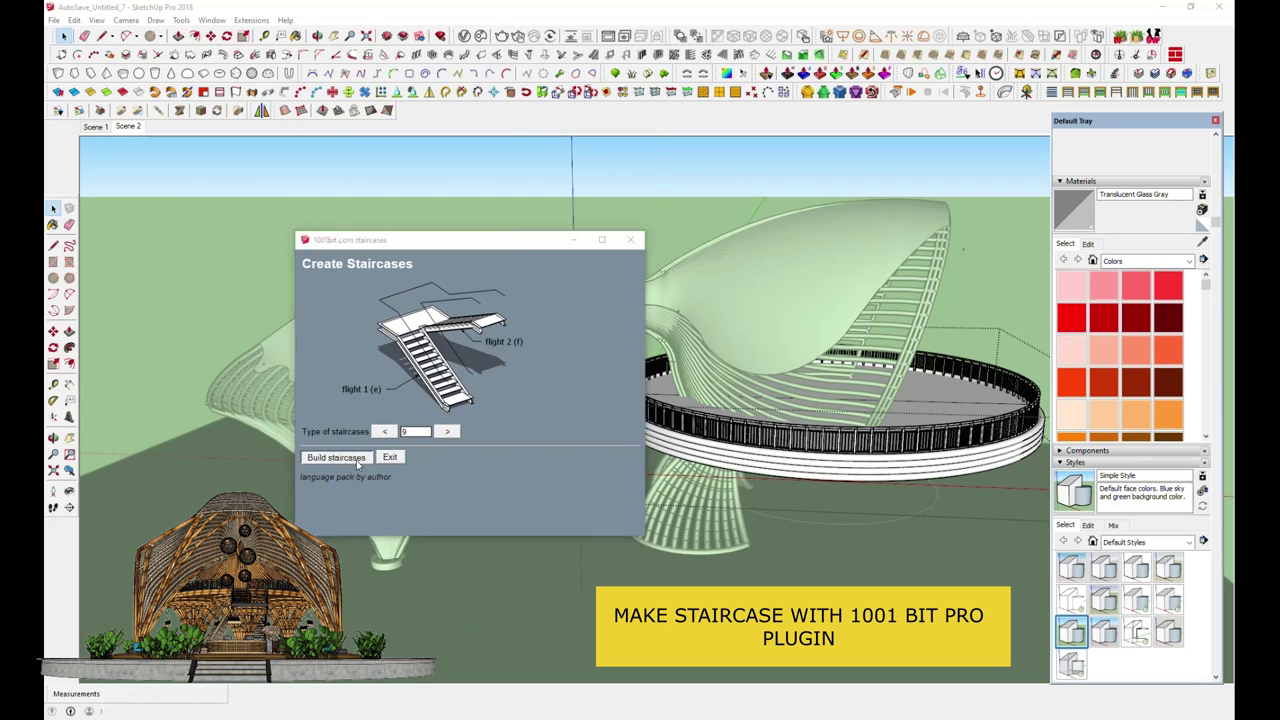
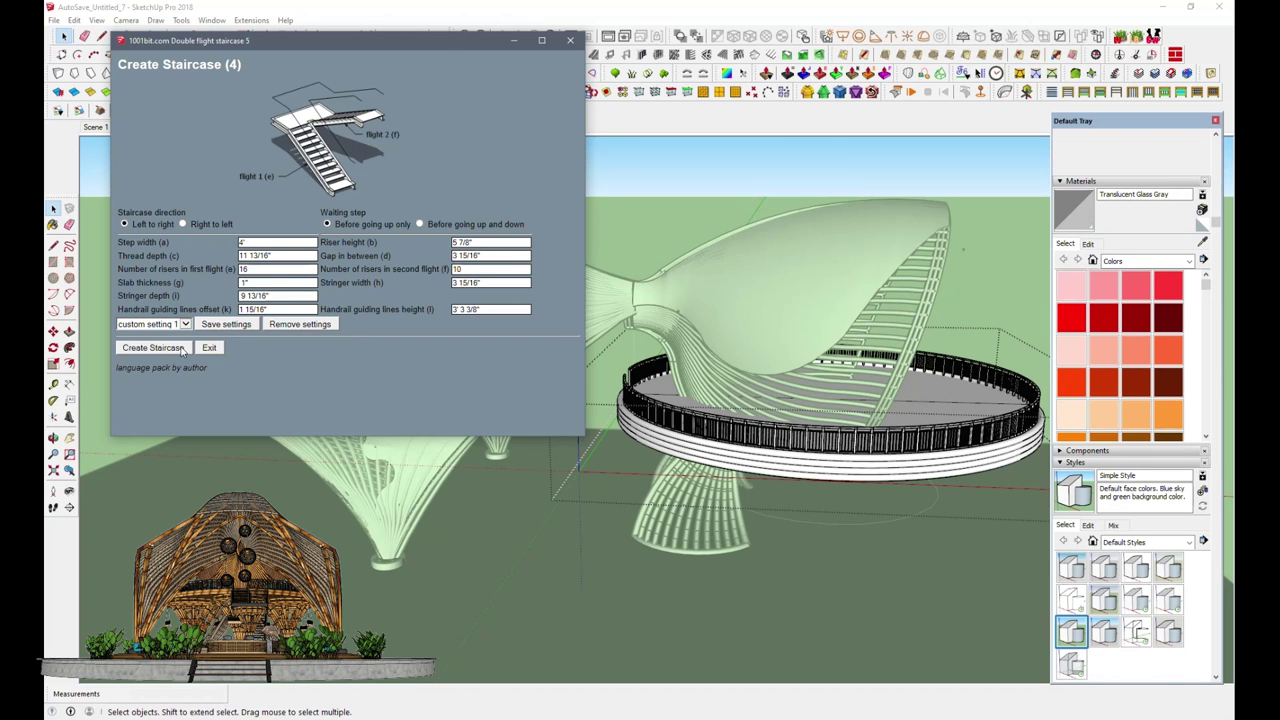
Step: Create the double-flight staircase, place it beside the balcony, and view it from the front
{"action": "left_click", "coordinate": [155, 347]}
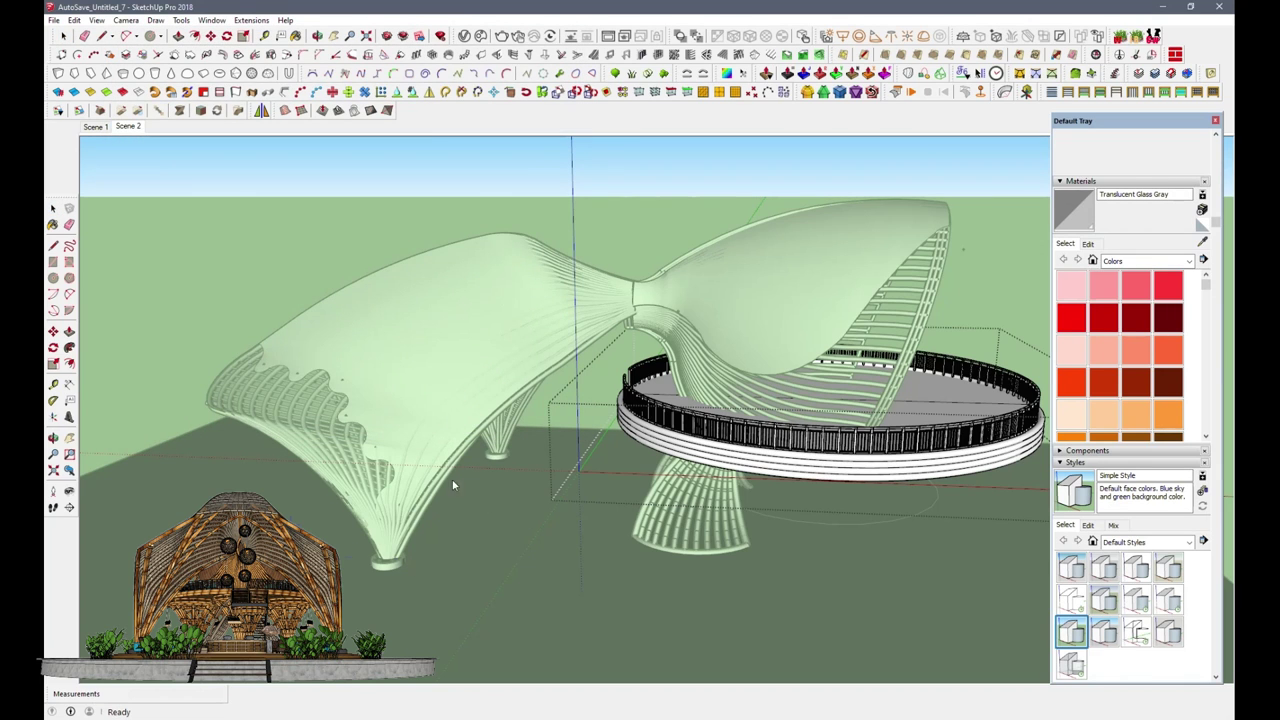
{"action": "left_click", "coordinate": [592, 430]}
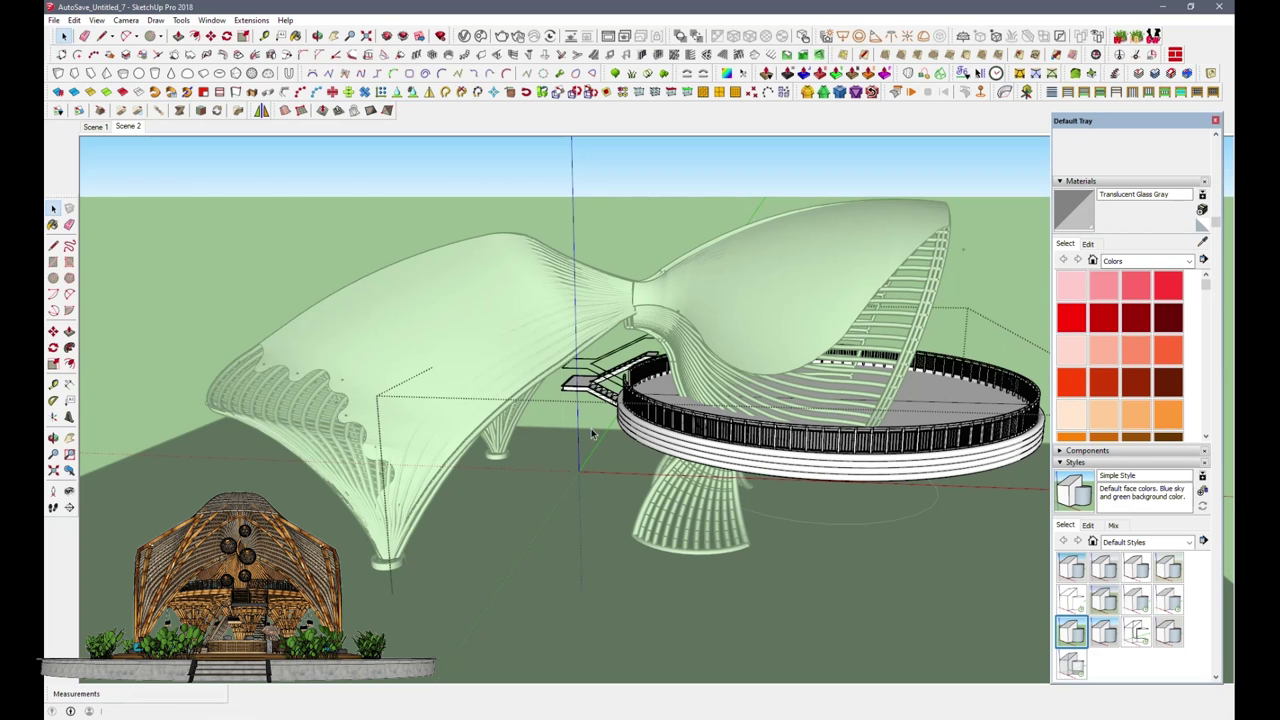
{"action": "left_click", "coordinate": [581, 400]}
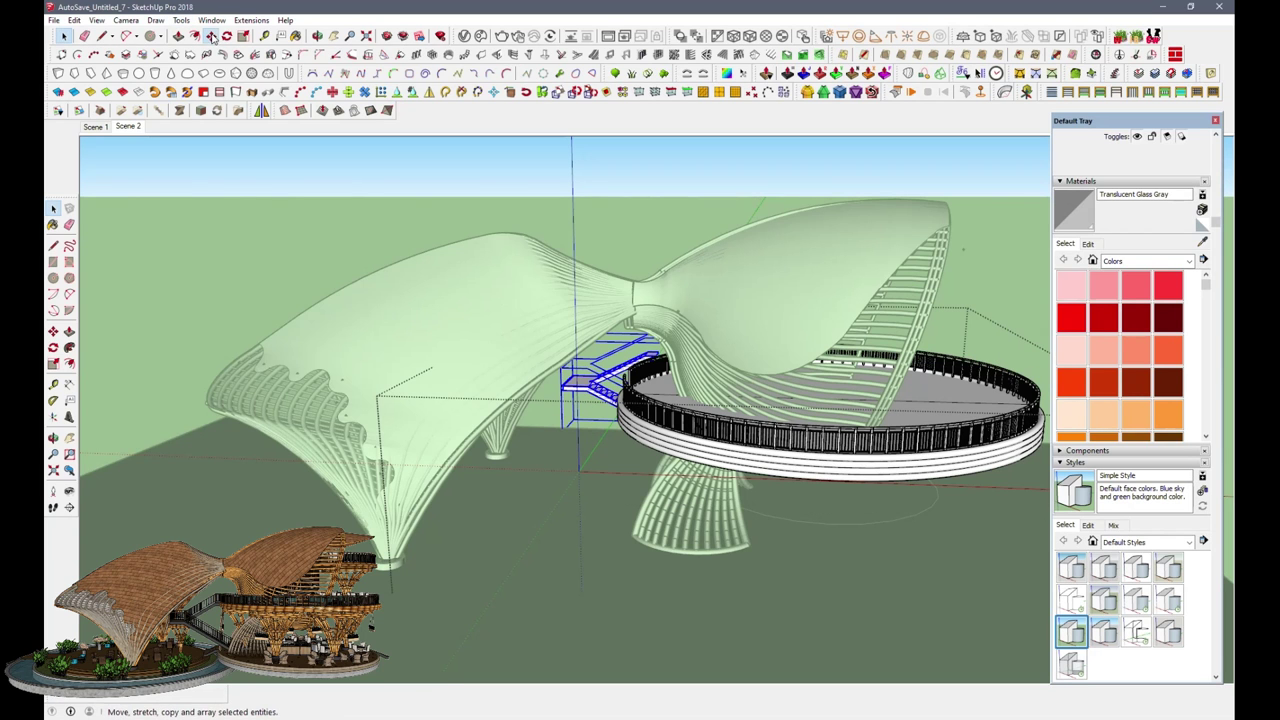
{"action": "scroll", "coordinate": [552, 372], "scroll_direction": "up", "scroll_amount": 5}
{"action": "mouse_move", "coordinate": [552, 372]}
{"action": "middle_mouse_down"}
{"action": "mouse_move", "coordinate": [557, 434]}
{"action": "mouse_move", "coordinate": [631, 503]}
{"action": "mouse_move", "coordinate": [770, 514]}
{"action": "mouse_move", "coordinate": [600, 513]}
{"action": "mouse_move", "coordinate": [697, 557]}
{"action": "mouse_move", "coordinate": [432, 494]}
{"action": "mouse_move", "coordinate": [977, 455]}
{"action": "middle_mouse_up"}
{"action": "scroll", "coordinate": [697, 557], "scroll_direction": "down", "scroll_amount": 3}
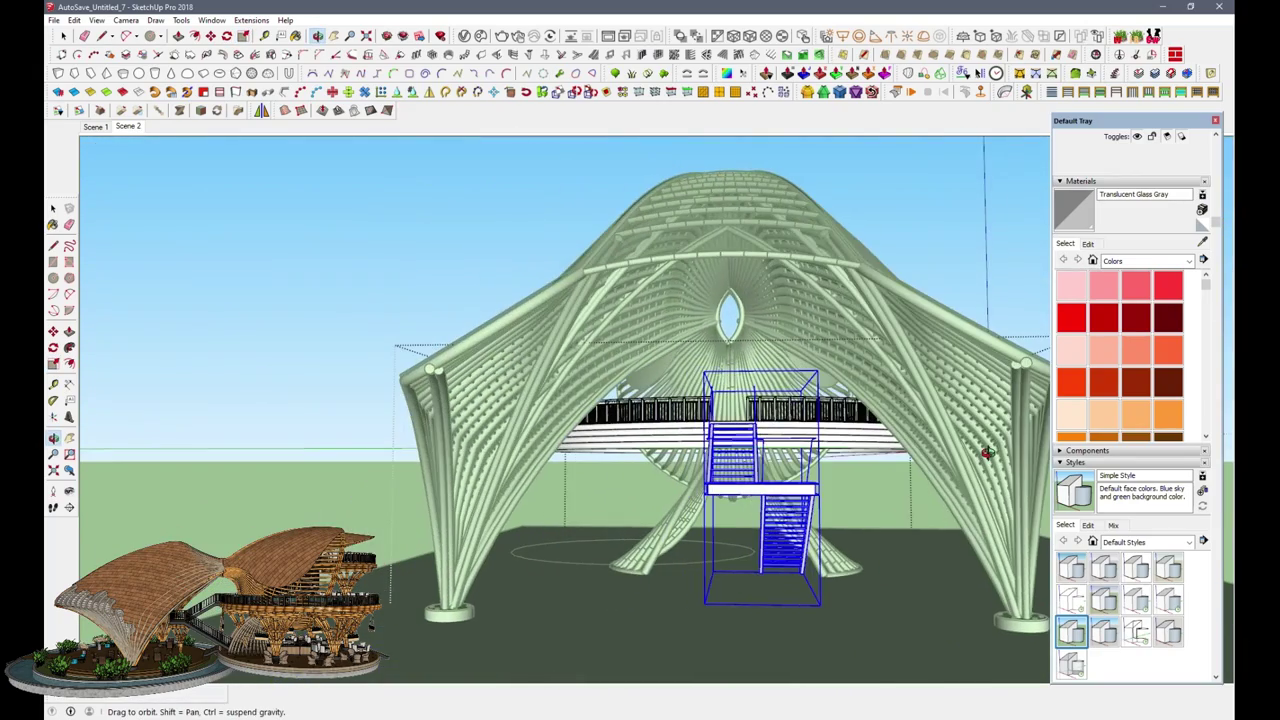
{"action": "left_click", "coordinate": [128, 126]}
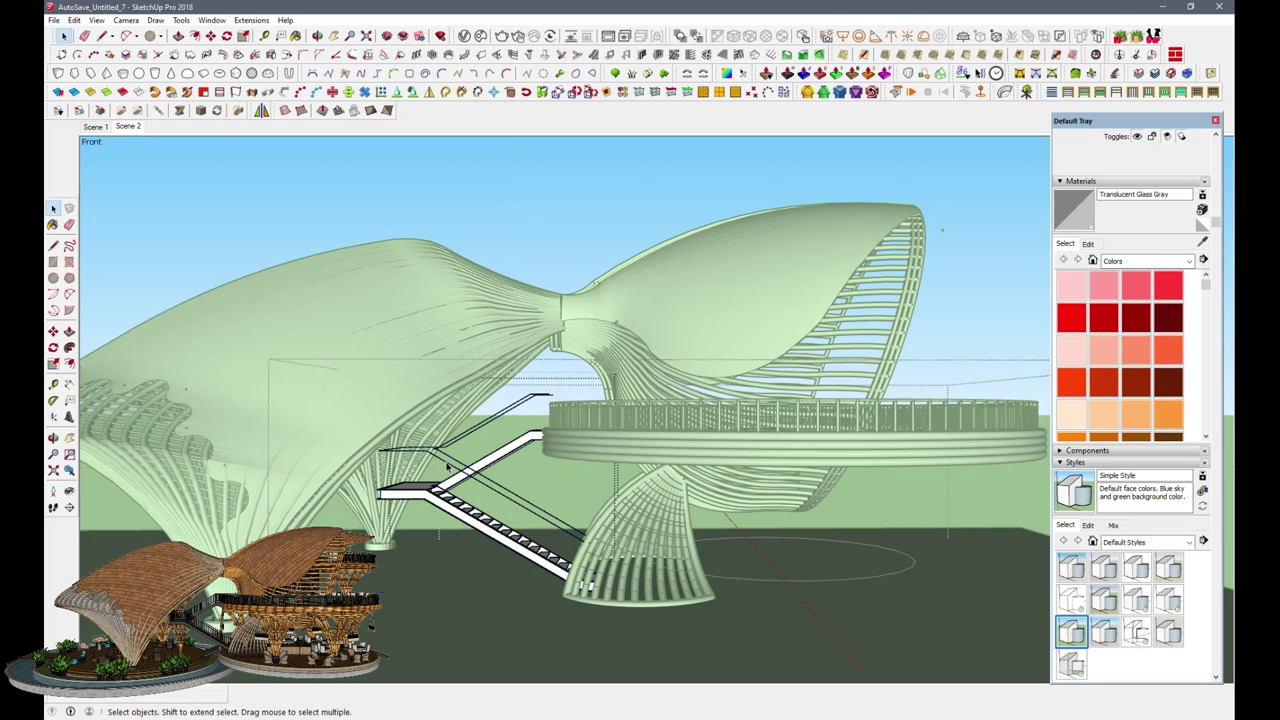
Step: Isolate the staircase and delete the steps, leaving only its handrail lines
{"action": "left_click", "coordinate": [96, 20]}
{"action": "mouse_move", "coordinate": [133, 211]}
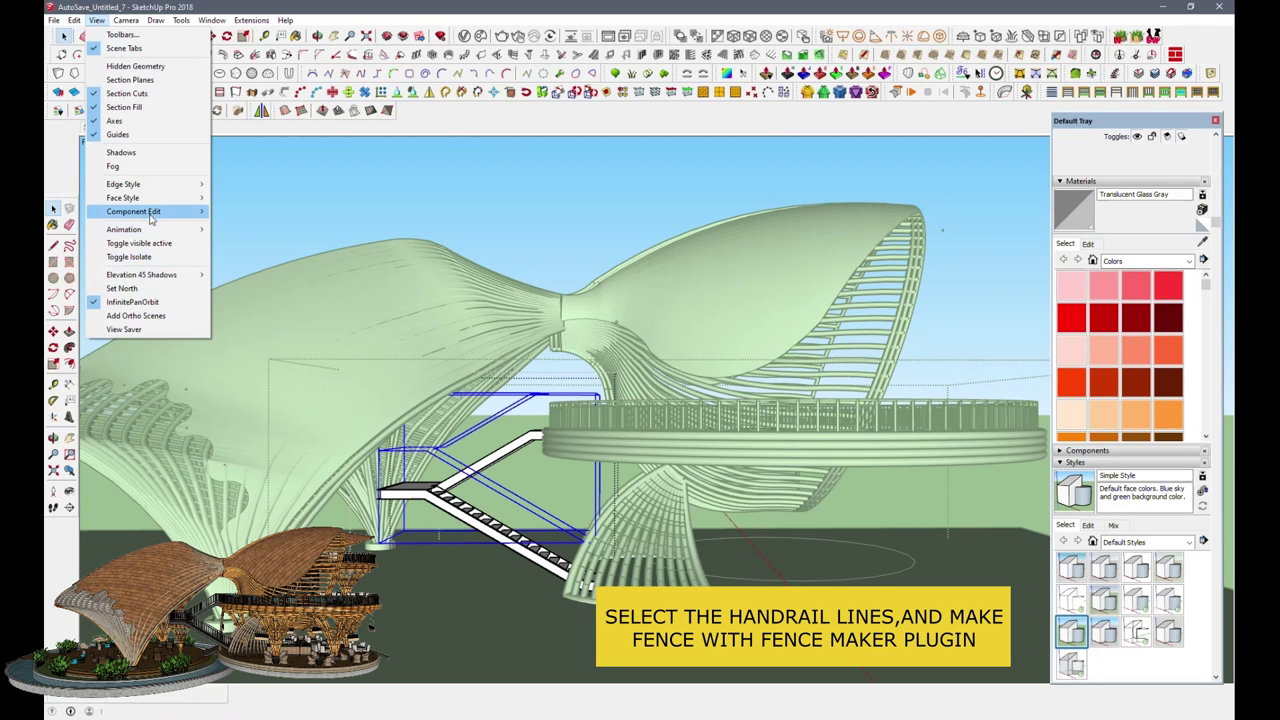
{"action": "left_click", "coordinate": [248, 213]}
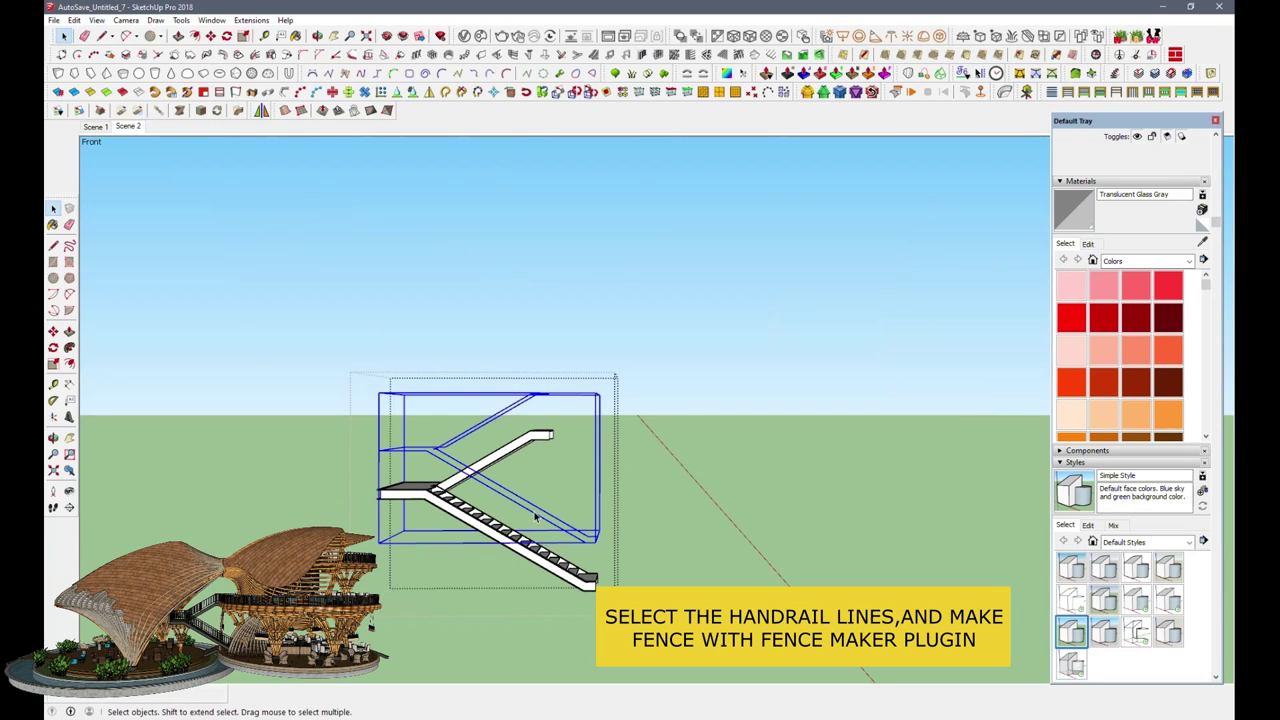
{"action": "key", "text": "Delete"}
{"action": "mouse_move", "coordinate": [533, 518]}
{"action": "middle_mouse_down"}
{"action": "mouse_move", "coordinate": [529, 551]}
{"action": "mouse_move", "coordinate": [931, 194]}
{"action": "middle_mouse_up"}
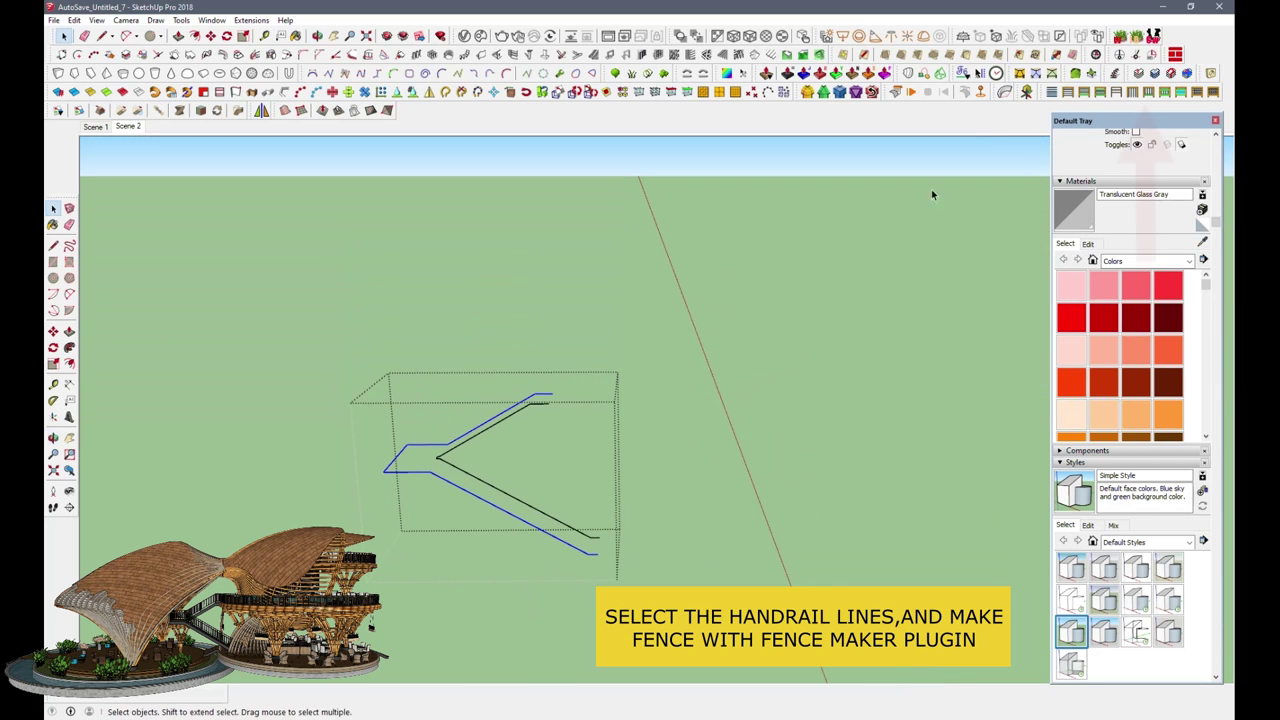
Step: Generate vertical-bar railings along the handrail lines with Fence Maker and inspect them
{"action": "left_click", "coordinate": [1148, 96]}
{"action": "left_click", "coordinate": [620, 376]}
{"action": "left_click", "coordinate": [666, 393]}
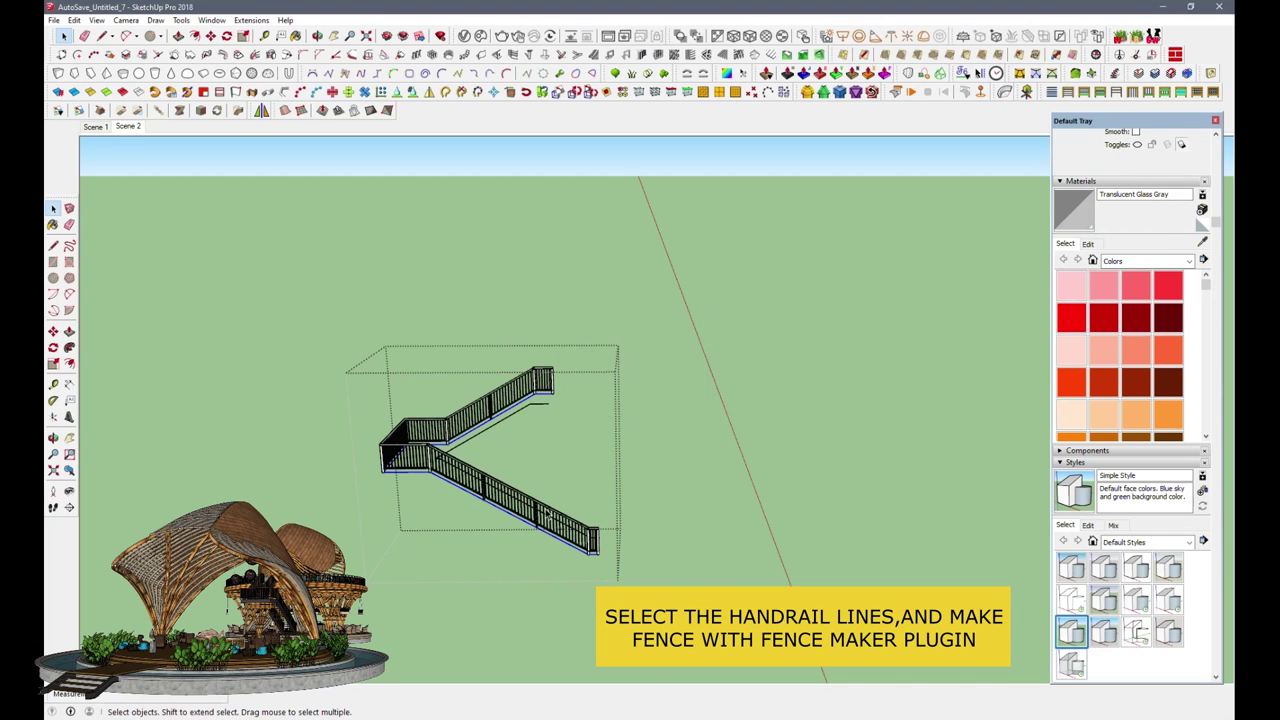
{"action": "middle_click_drag", "start_coordinate": [666, 395], "coordinate": [543, 399]}
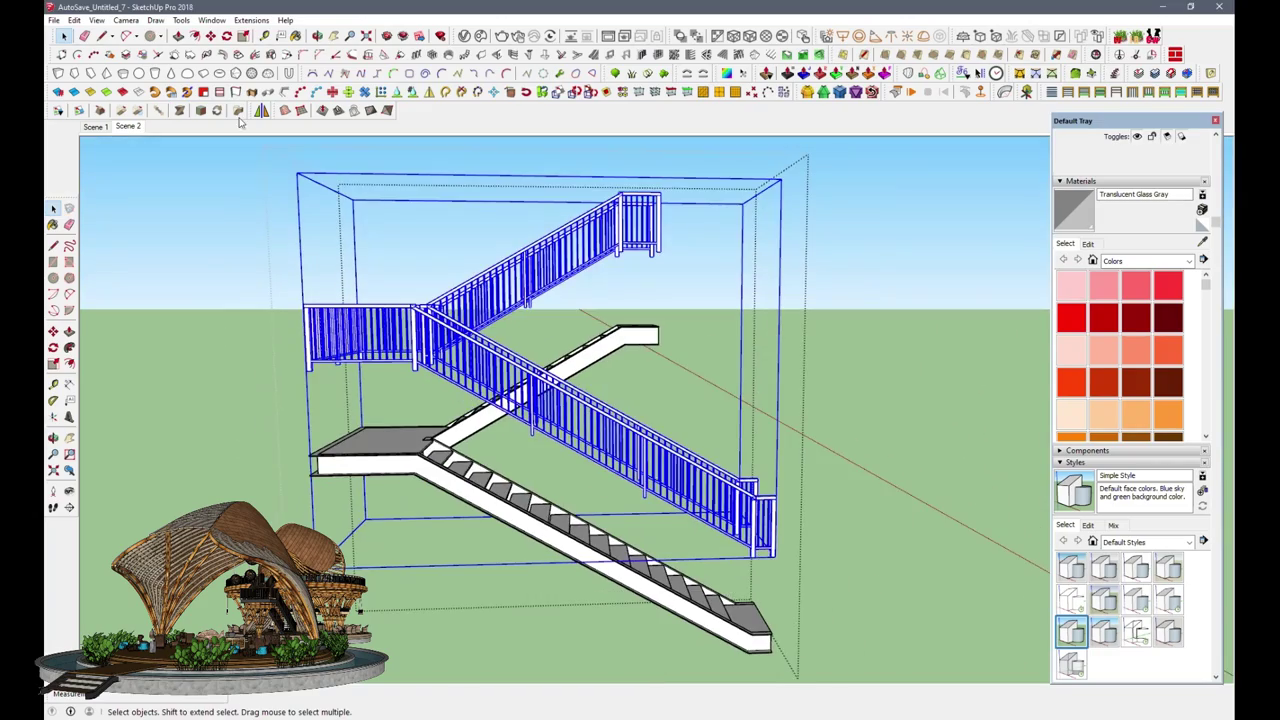
{"action": "middle_click_drag", "start_coordinate": [310, 368], "coordinate": [369, 470]}
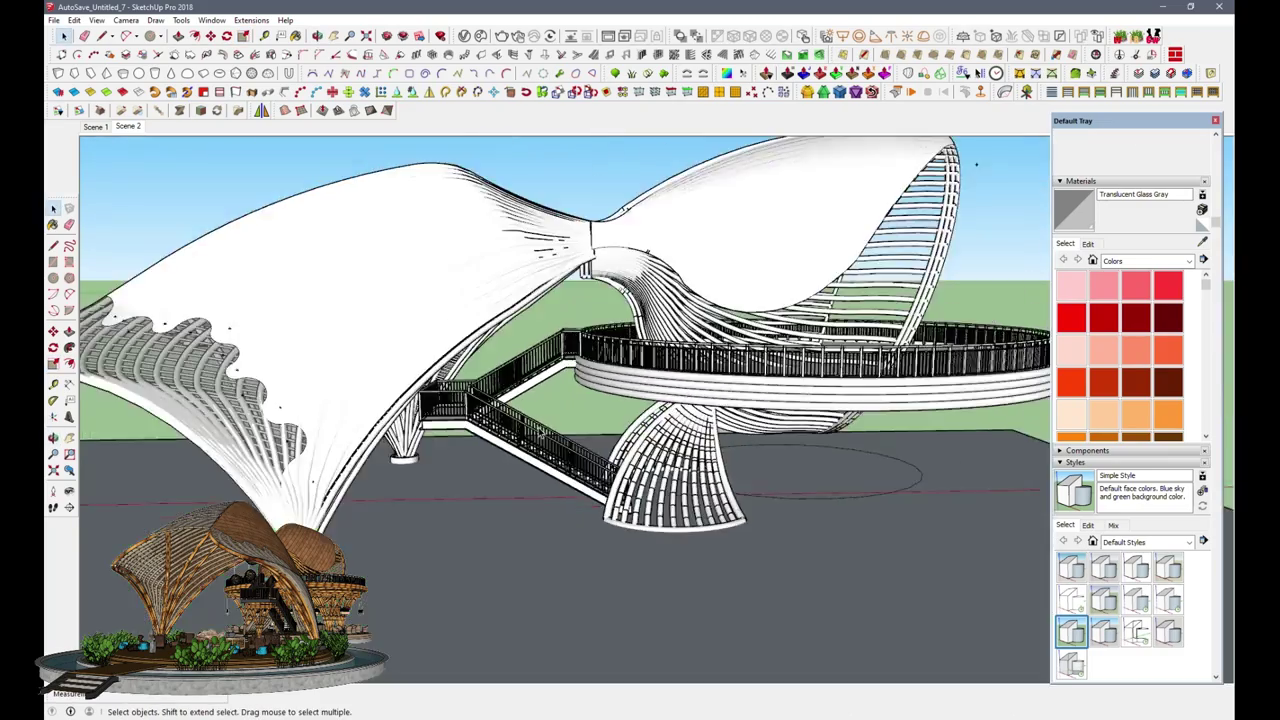
{"action": "mouse_move", "coordinate": [497, 499]}
{"action": "middle_mouse_down"}
{"action": "mouse_move", "coordinate": [491, 453]}
{"action": "mouse_move", "coordinate": [530, 410]}
{"action": "middle_mouse_up"}
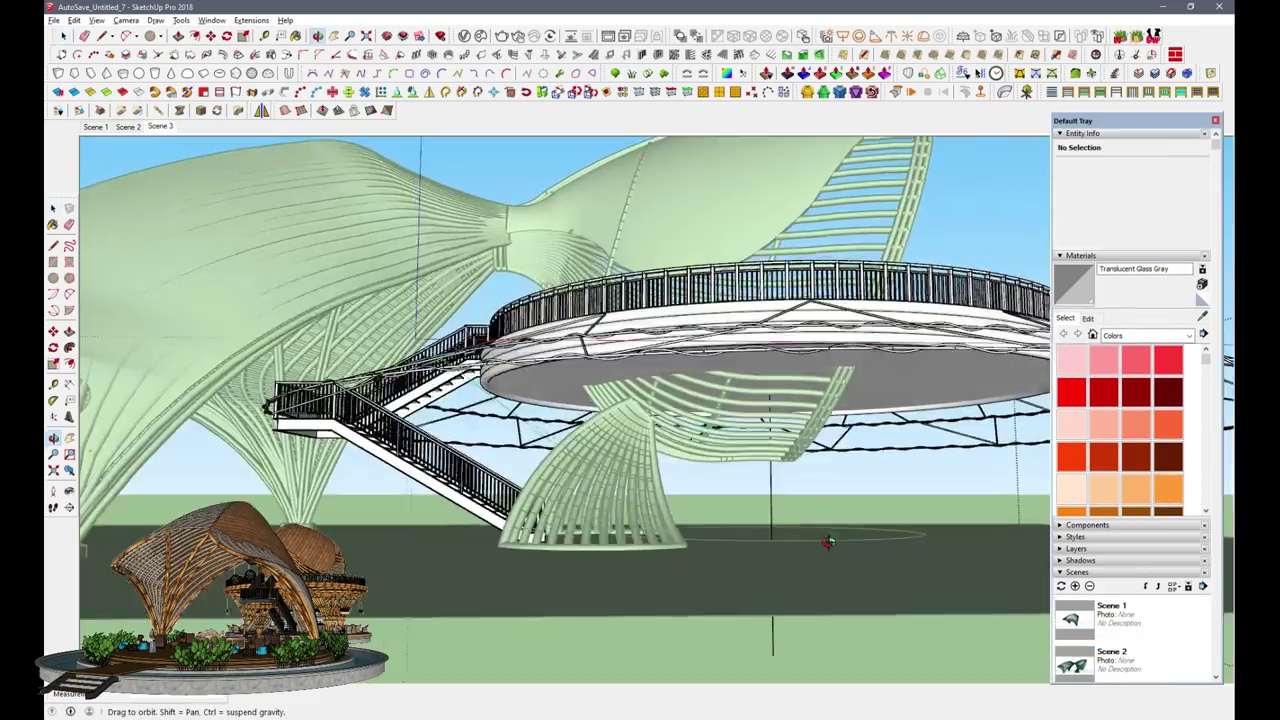
Step: Isolate the vertical guide edge below the balcony by hiding the rest of the model
{"action": "middle_click_drag", "start_coordinate": [829, 541], "coordinate": [834, 509]}
{"action": "mouse_move", "coordinate": [909, 334]}
{"action": "middle_mouse_down"}
{"action": "mouse_move", "coordinate": [551, 500]}
{"action": "mouse_move", "coordinate": [776, 505]}
{"action": "middle_mouse_up"}
{"action": "key", "text": "l"}
{"action": "left_click", "coordinate": [766, 511]}
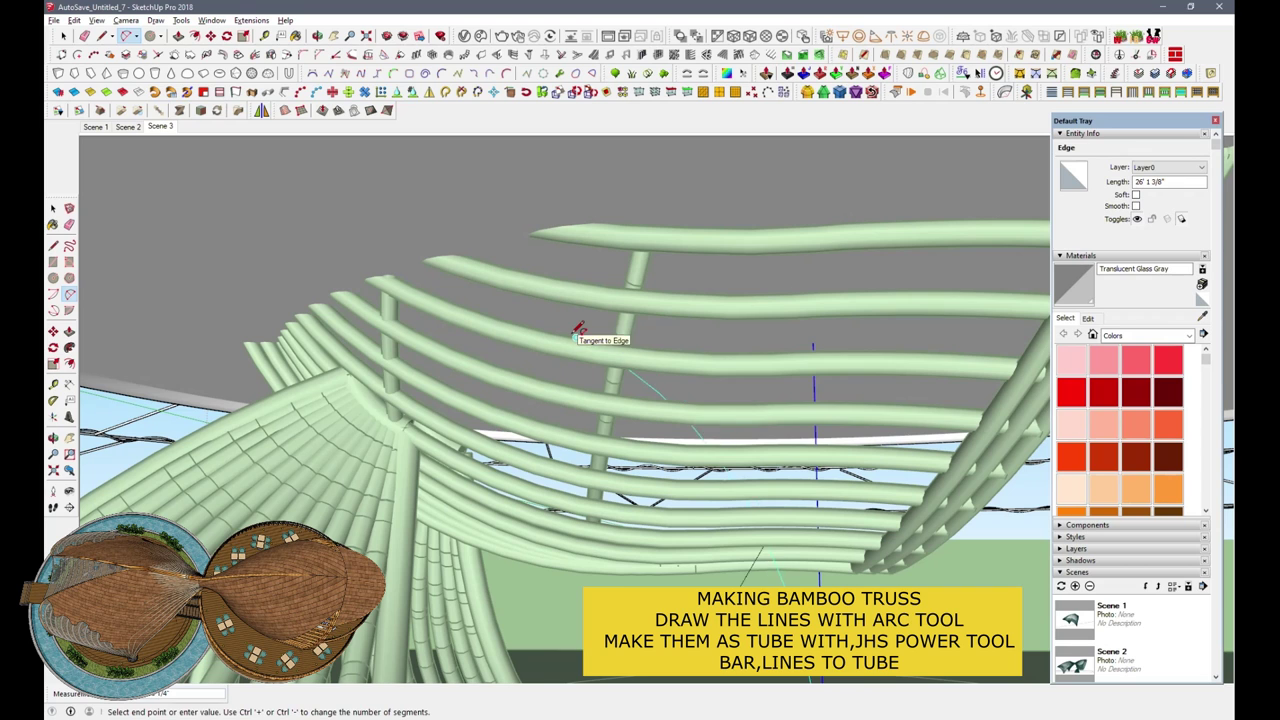
{"action": "left_click", "coordinate": [96, 20]}
{"action": "left_click", "coordinate": [275, 211]}
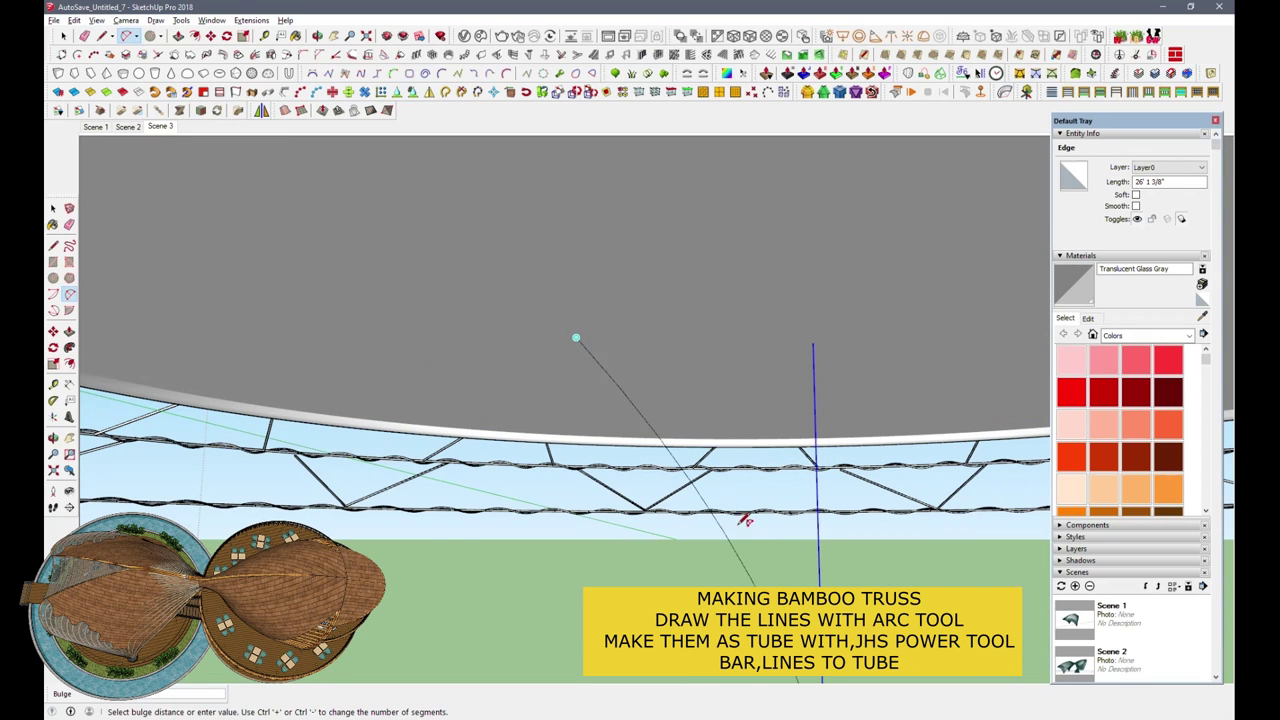
Step: Test-convert the arc into a tube with JHS Lines to Tube, copy it, then delete it
{"action": "scroll", "coordinate": [745, 520], "scroll_direction": "down", "scroll_amount": 3}
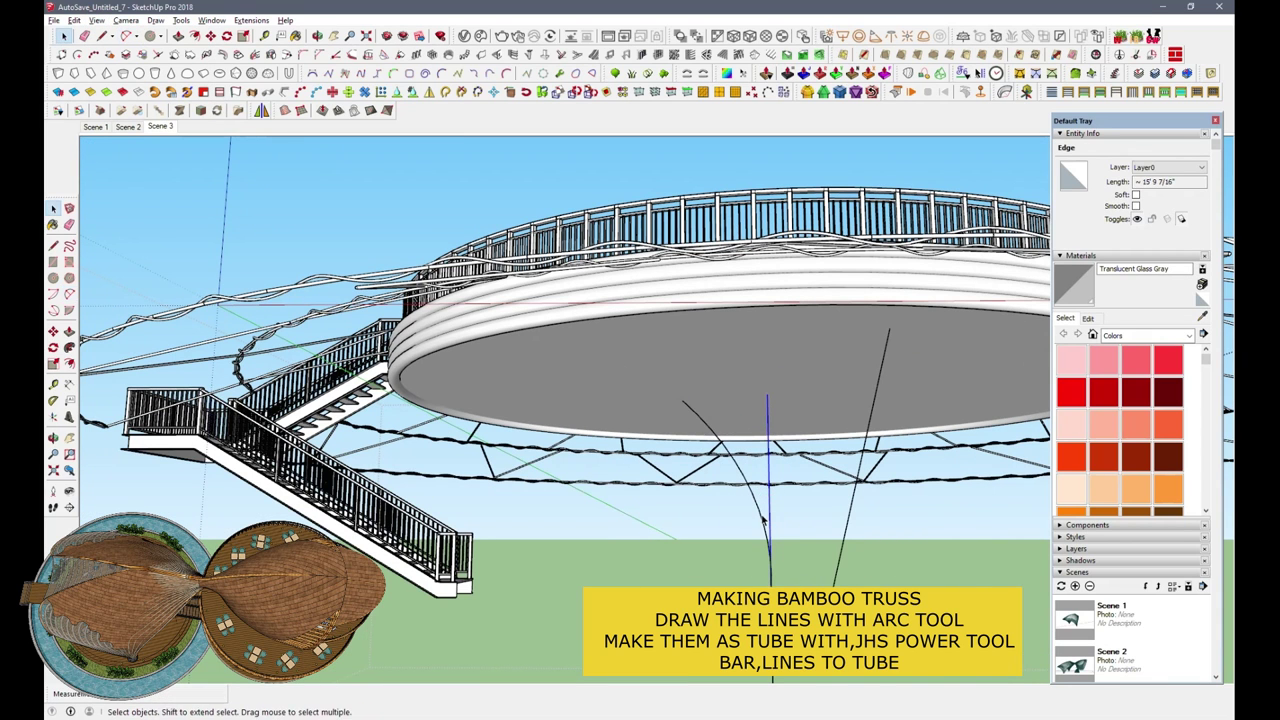
{"action": "left_click", "coordinate": [762, 519]}
{"action": "left_click", "coordinate": [284, 92]}
{"action": "left_click", "coordinate": [584, 426]}
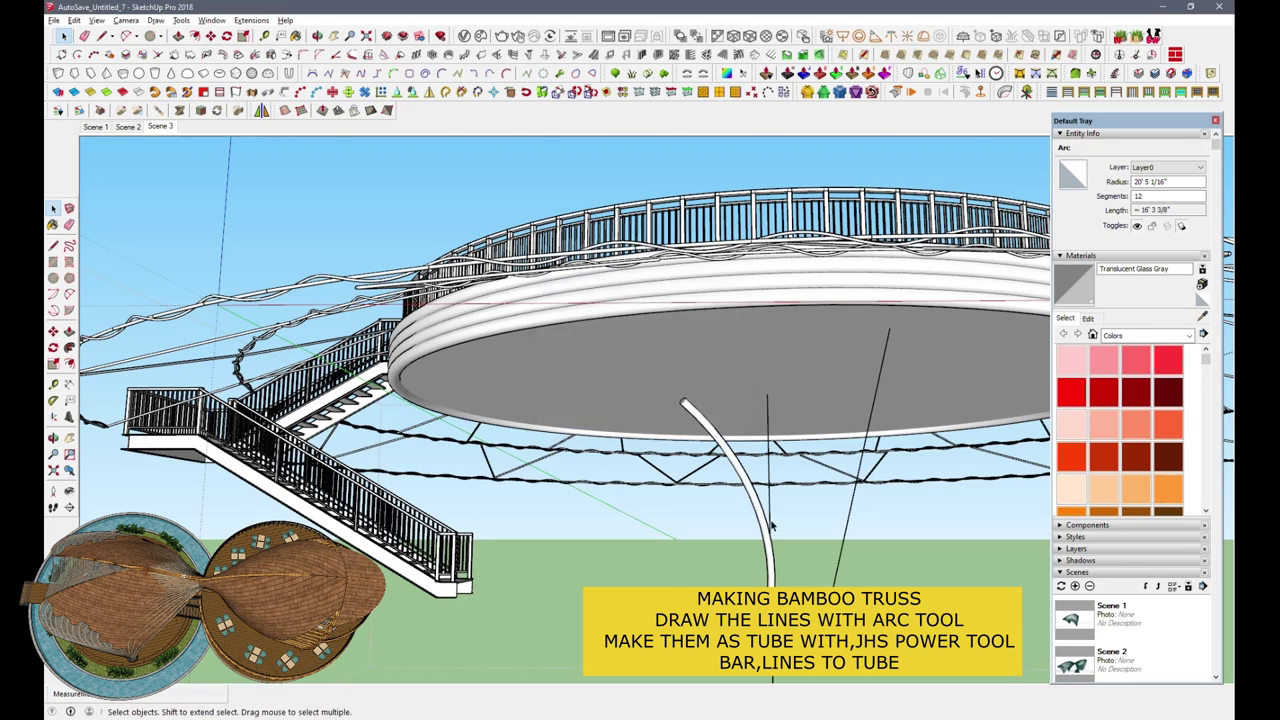
{"action": "left_click", "coordinate": [727, 402], "text": "ctrl"}
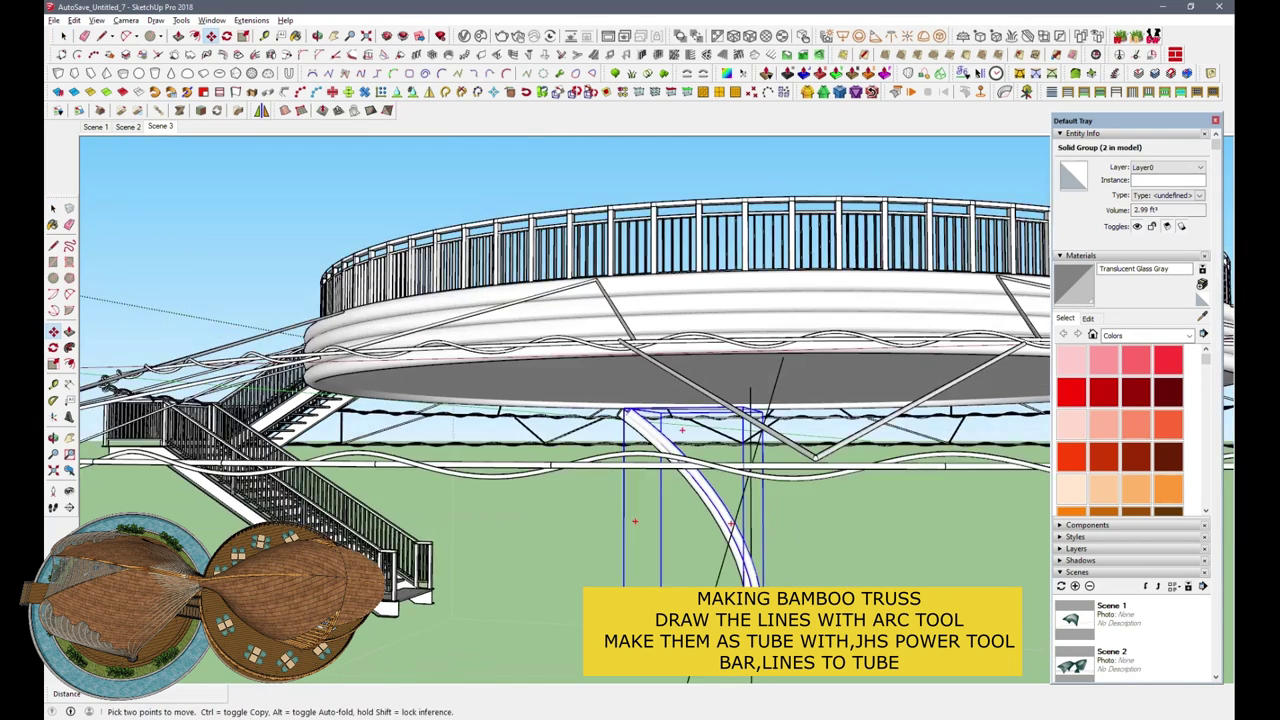
{"action": "scroll", "coordinate": [600, 480], "scroll_direction": "up", "scroll_amount": 3}
{"action": "scroll", "coordinate": [620, 380], "scroll_direction": "up", "scroll_amount": 3}
{"action": "left_click", "coordinate": [697, 375]}
{"action": "mouse_move", "coordinate": [697, 375]}
{"action": "middle_mouse_down"}
{"action": "mouse_move", "coordinate": [912, 484]}
{"action": "mouse_move", "coordinate": [348, 397]}
{"action": "middle_mouse_up"}
{"action": "key", "text": "Delete"}
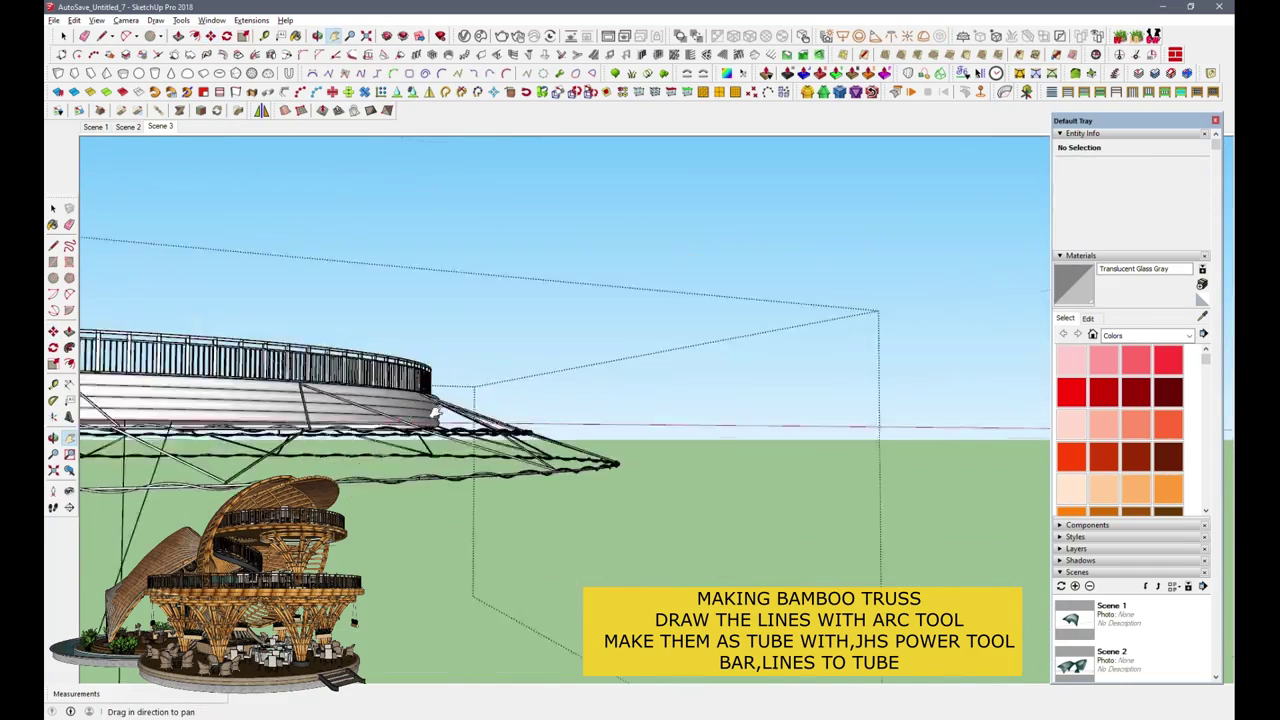
Step: Close the lines into a rectangular face and draw an arc on it
{"action": "left_click", "coordinate": [346, 512]}
{"action": "key", "text": "a"}
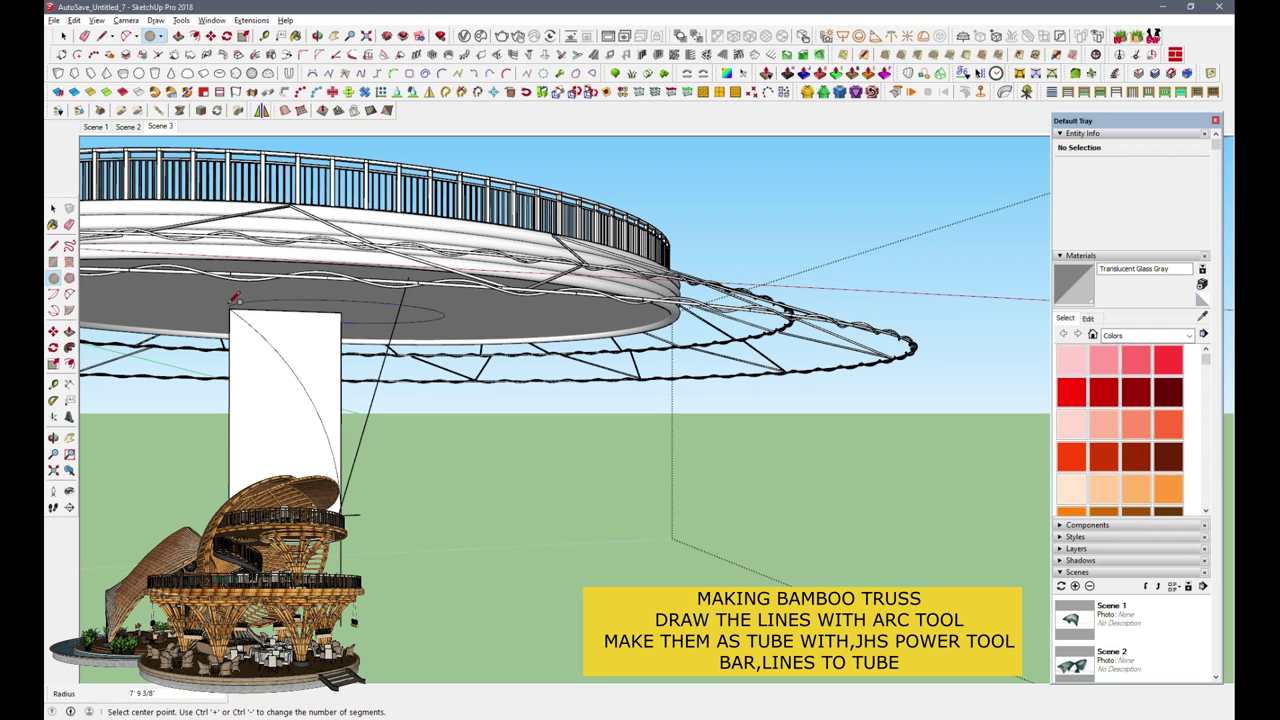
{"action": "left_click", "coordinate": [305, 390]}
Step: Close the circle into a disc face and turn the arc into a bamboo tube
{"action": "left_click", "coordinate": [316, 307], "text": "shift"}
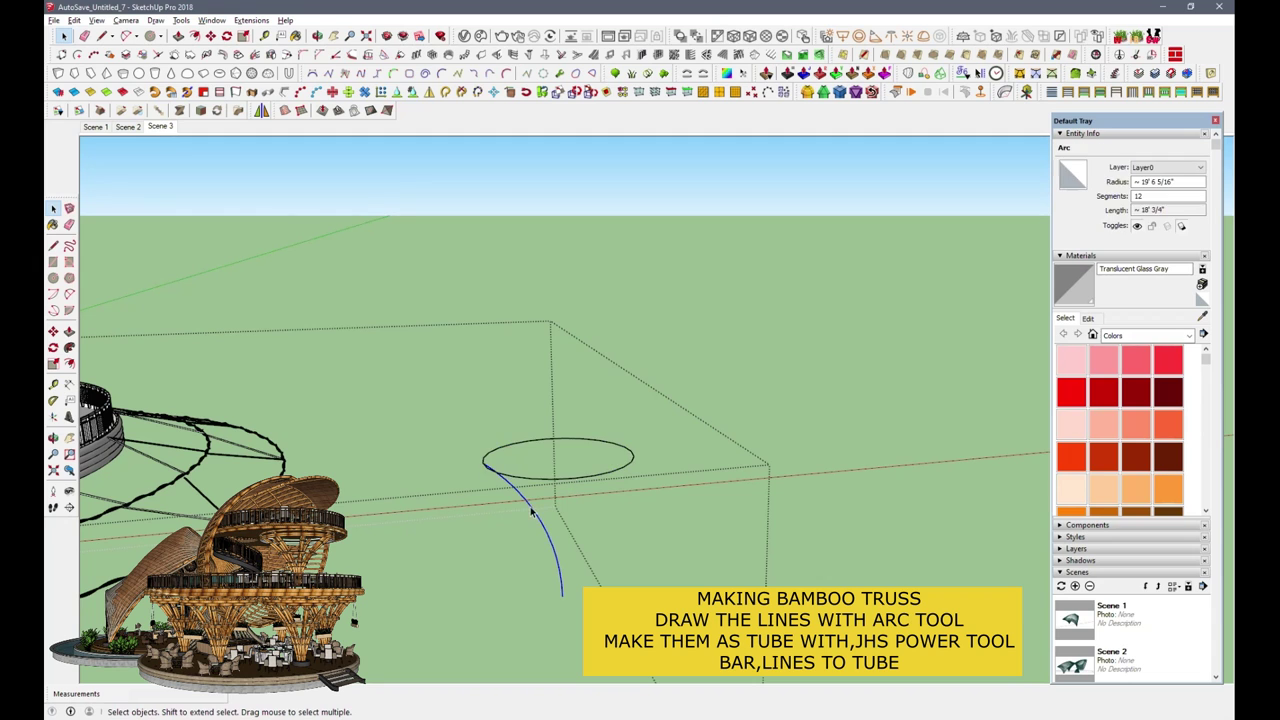
{"action": "key", "text": "l"}
{"action": "left_click", "coordinate": [580, 470]}
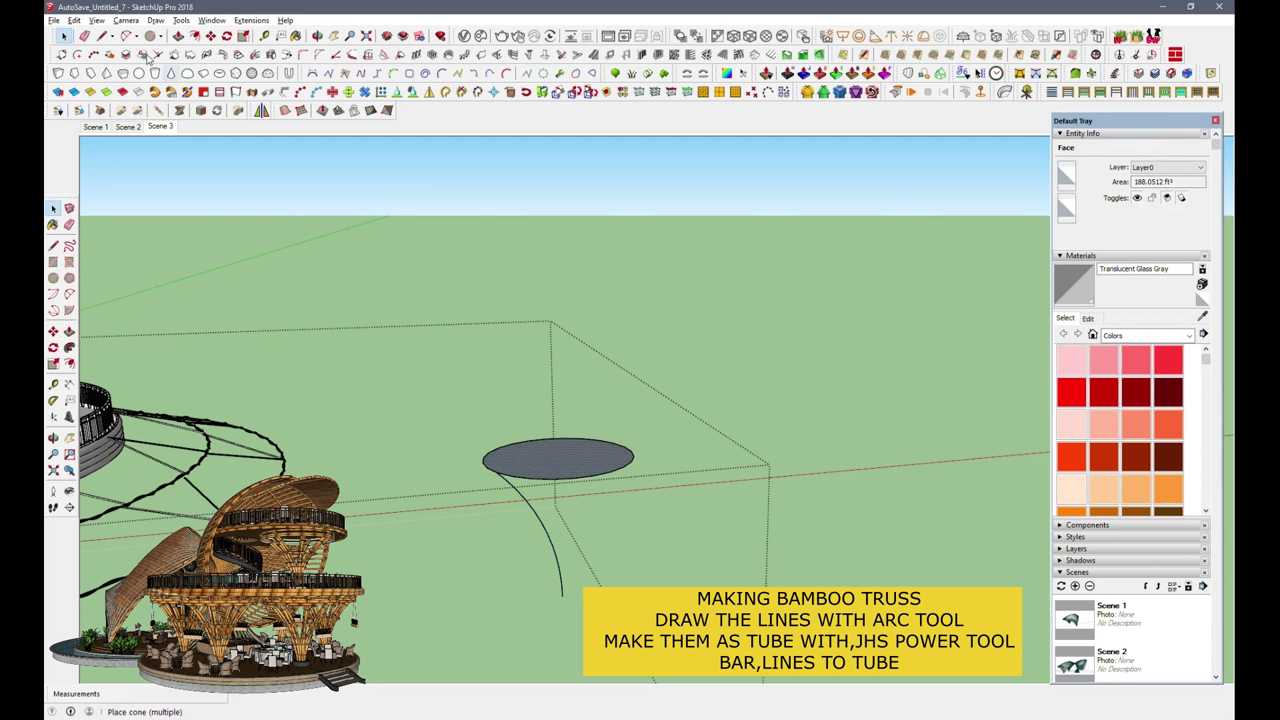
{"action": "left_click", "coordinate": [590, 426]}
Step: Move a copy of the bamboo tube into position beside the disc
{"action": "scroll", "coordinate": [550, 540], "scroll_direction": "up", "scroll_amount": 3}
{"action": "left_click", "coordinate": [209, 36]}
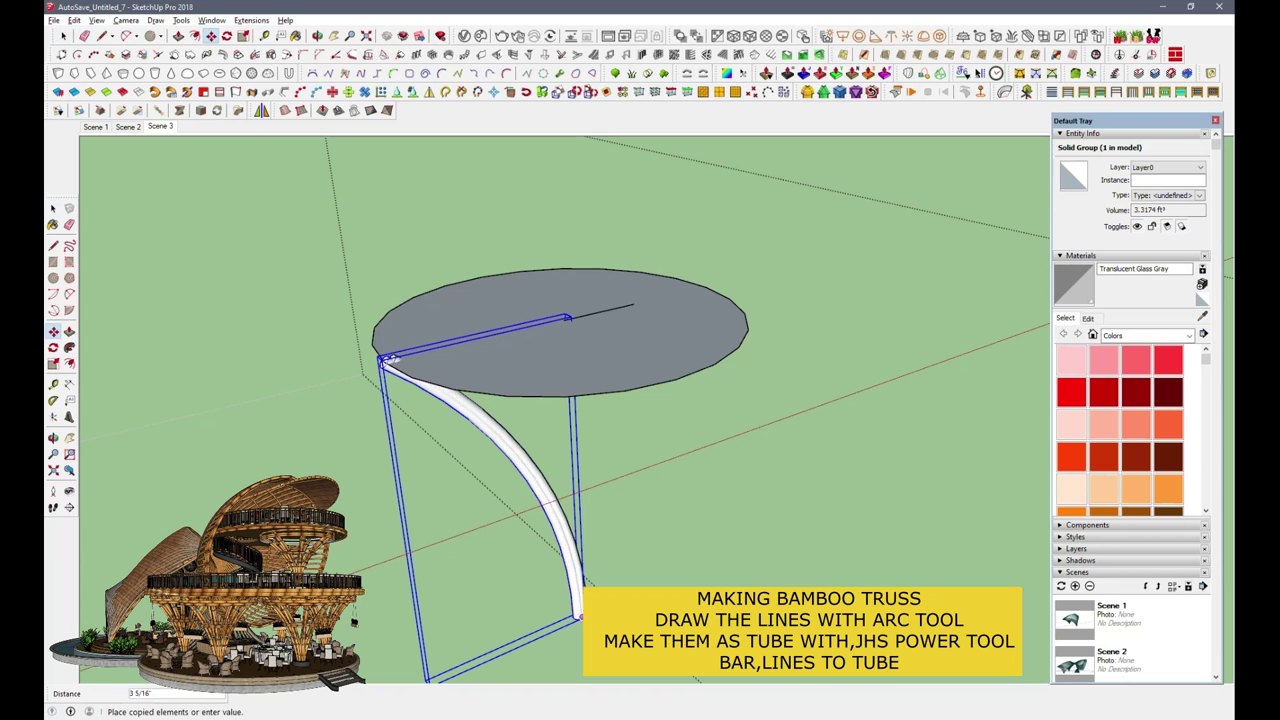
{"action": "scroll", "coordinate": [403, 527], "scroll_direction": "up", "scroll_amount": 5}
{"action": "left_click", "coordinate": [403, 527]}
{"action": "mouse_move", "coordinate": [400, 520]}
{"action": "middle_mouse_down"}
{"action": "mouse_move", "coordinate": [480, 460]}
{"action": "mouse_move", "coordinate": [604, 406]}
{"action": "mouse_move", "coordinate": [495, 410]}
{"action": "middle_mouse_up"}
{"action": "scroll", "coordinate": [480, 460], "scroll_direction": "up", "scroll_amount": 3}
{"action": "key", "text": "s"}
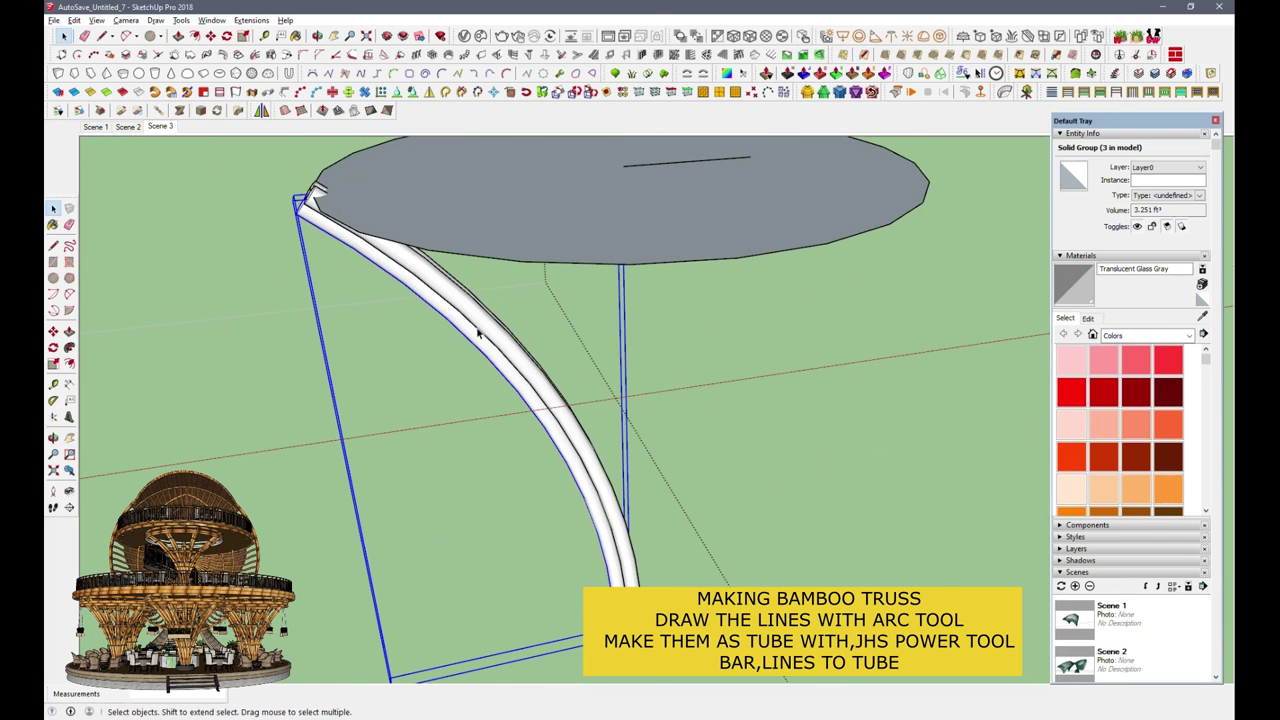
Step: Make the tube a component and rotate-copy it around the disc centre seven times (*7)
{"action": "right_click", "coordinate": [492, 410]}
{"action": "left_click", "coordinate": [545, 86]}
{"action": "key", "text": "Return"}
{"action": "scroll", "coordinate": [497, 411], "scroll_direction": "down", "scroll_amount": 5}
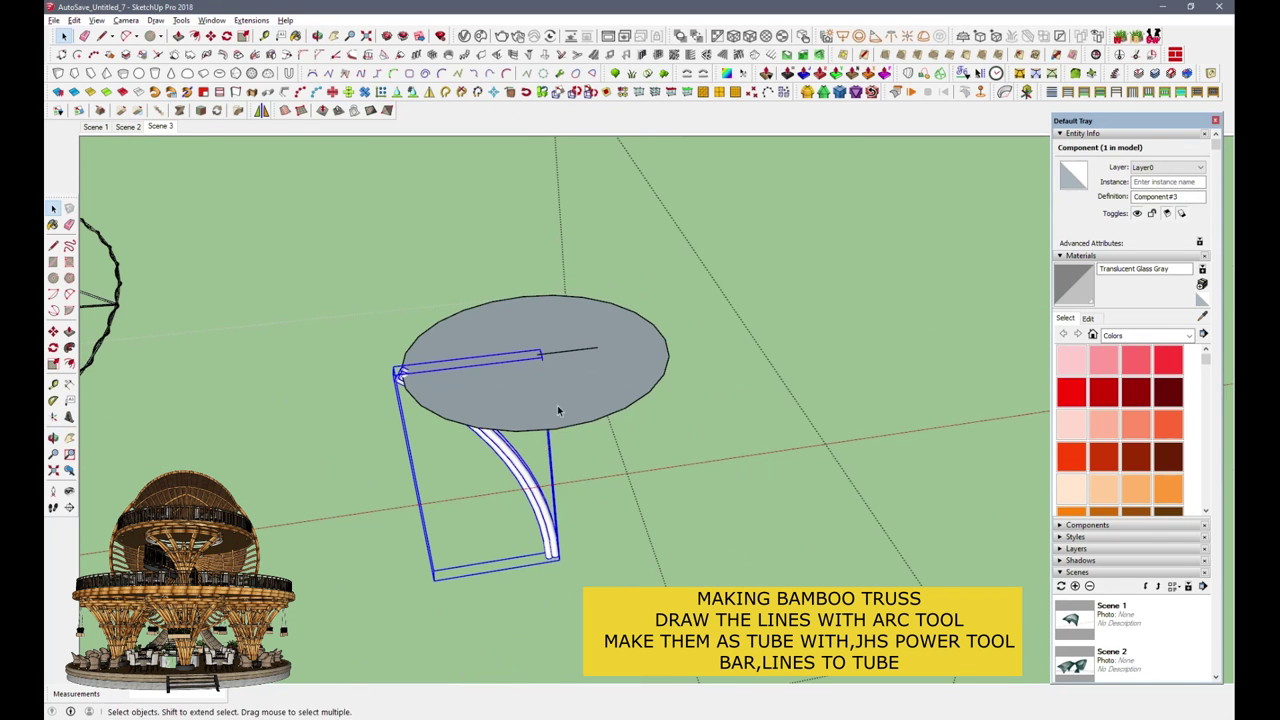
{"action": "left_click", "coordinate": [471, 411]}
{"action": "type", "text": "*7"}
{"action": "key", "text": "Return"}
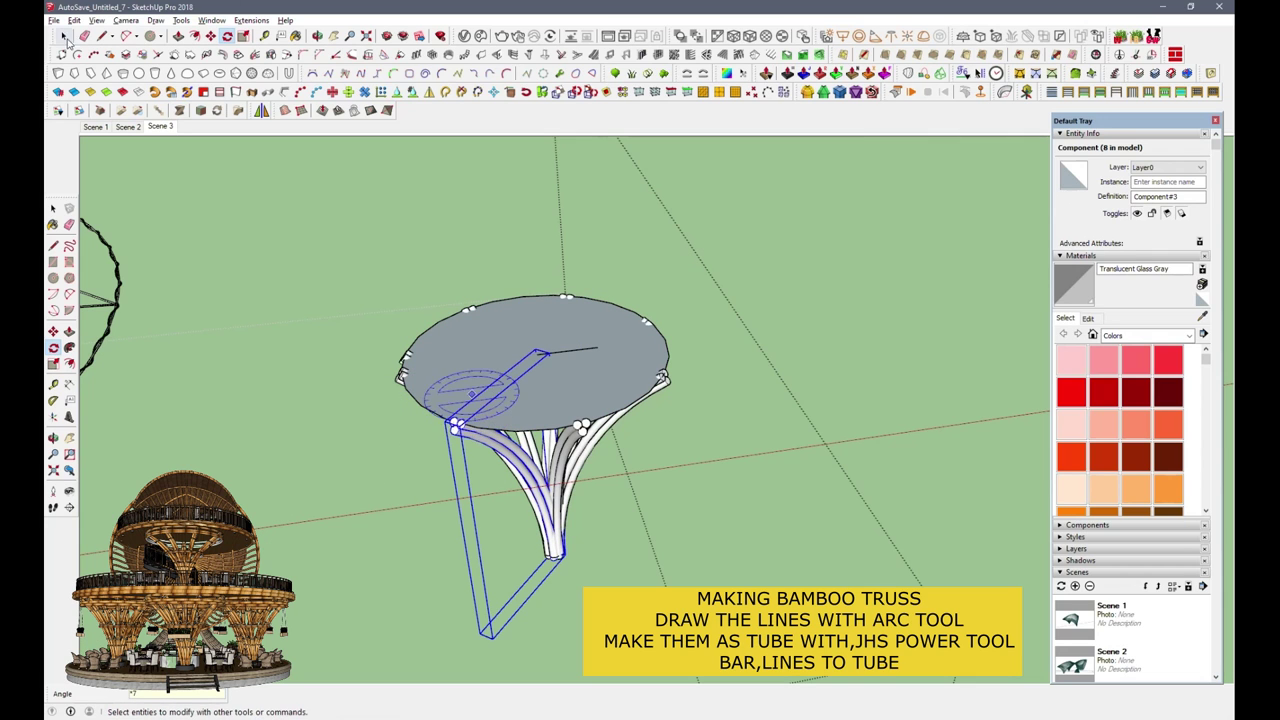
{"action": "left_click", "coordinate": [63, 37]}
{"action": "left_click", "coordinate": [591, 451]}
{"action": "mouse_move", "coordinate": [591, 451]}
{"action": "middle_mouse_down"}
{"action": "mouse_move", "coordinate": [643, 274]}
{"action": "mouse_move", "coordinate": [592, 373]}
{"action": "middle_mouse_up"}
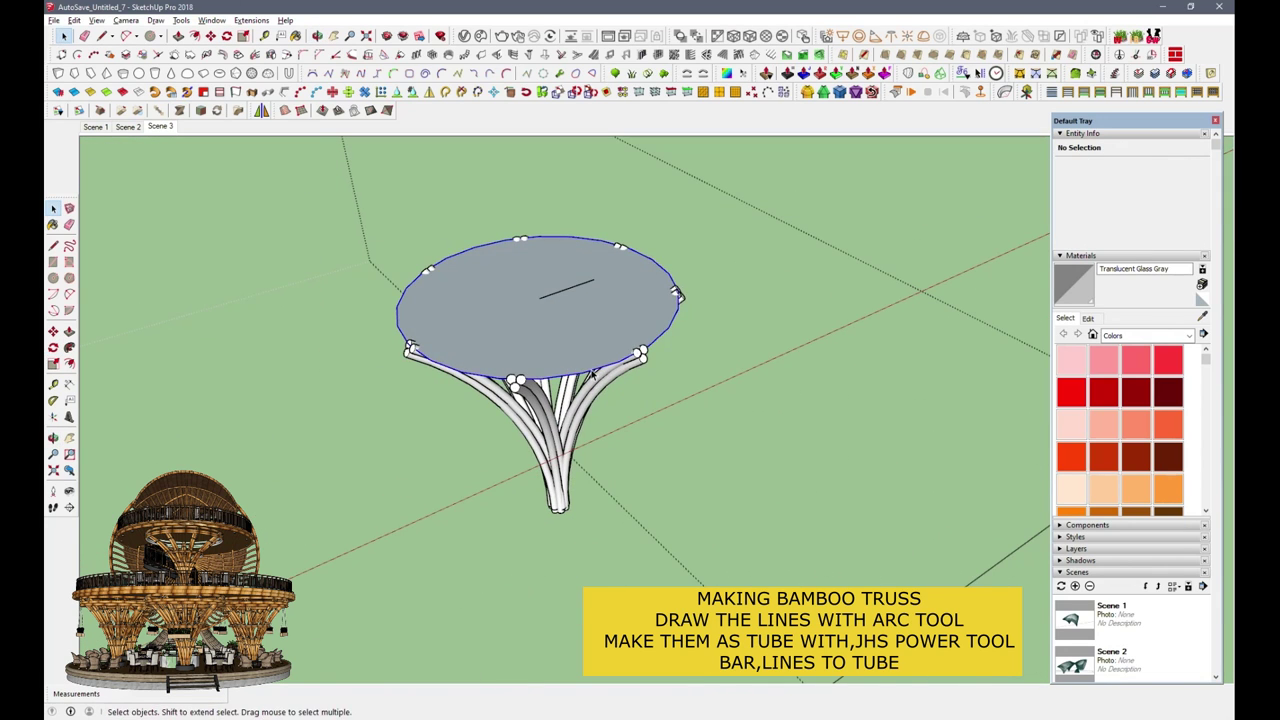
Step: Turn the disc edge into a tube rim and copy the rim lower down
{"action": "key", "text": "Return"}
{"action": "scroll", "coordinate": [590, 330], "scroll_direction": "up", "scroll_amount": 3}
{"action": "mouse_move", "coordinate": [597, 271]}
{"action": "middle_mouse_down"}
{"action": "mouse_move", "coordinate": [577, 375]}
{"action": "mouse_move", "coordinate": [720, 334]}
{"action": "middle_mouse_up"}
{"action": "left_click", "coordinate": [577, 375]}
{"action": "key", "text": "m"}
{"action": "left_click", "coordinate": [720, 334]}
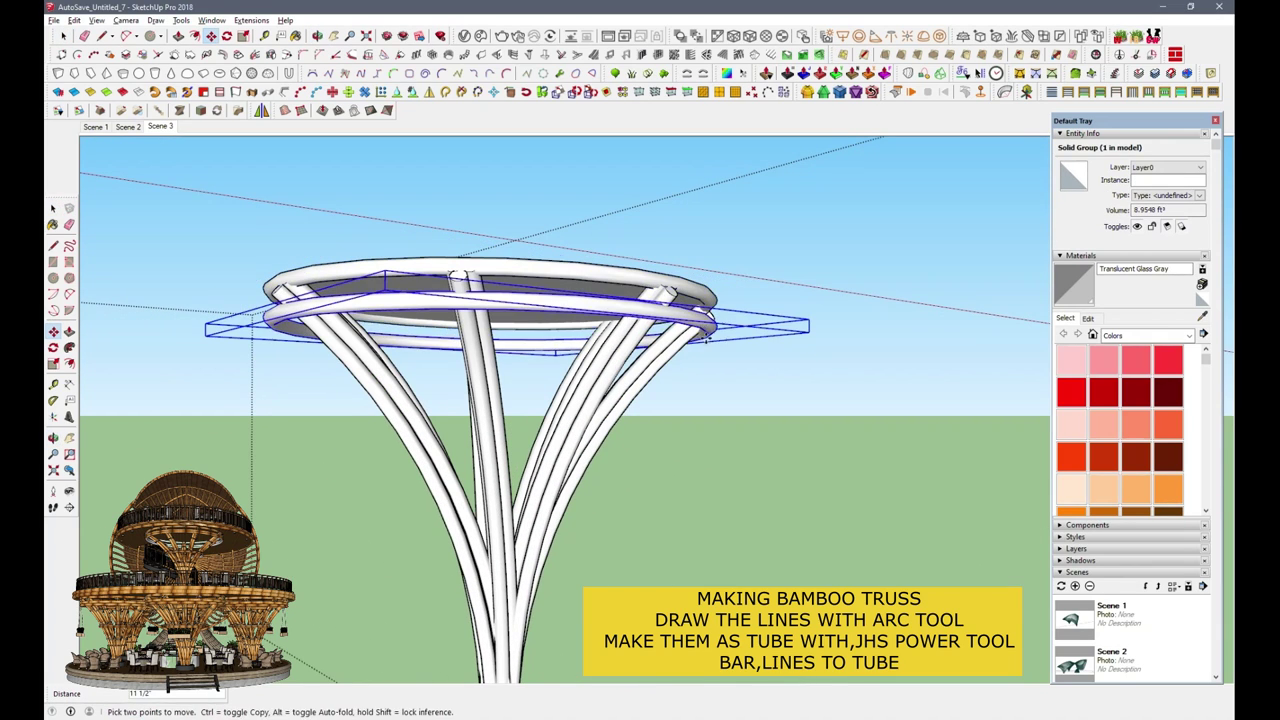
{"action": "key", "text": "ctrl"}
{"action": "scroll", "coordinate": [706, 330], "scroll_direction": "up", "scroll_amount": 3}
{"action": "left_click", "coordinate": [707, 321]}
Step: Lower the rim copy to mid-height of the truss and shrink it to fit the tubes
{"action": "scroll", "coordinate": [707, 321], "scroll_direction": "down", "scroll_amount": 3}
{"action": "right_click", "coordinate": [486, 300]}
{"action": "left_click", "coordinate": [634, 466]}
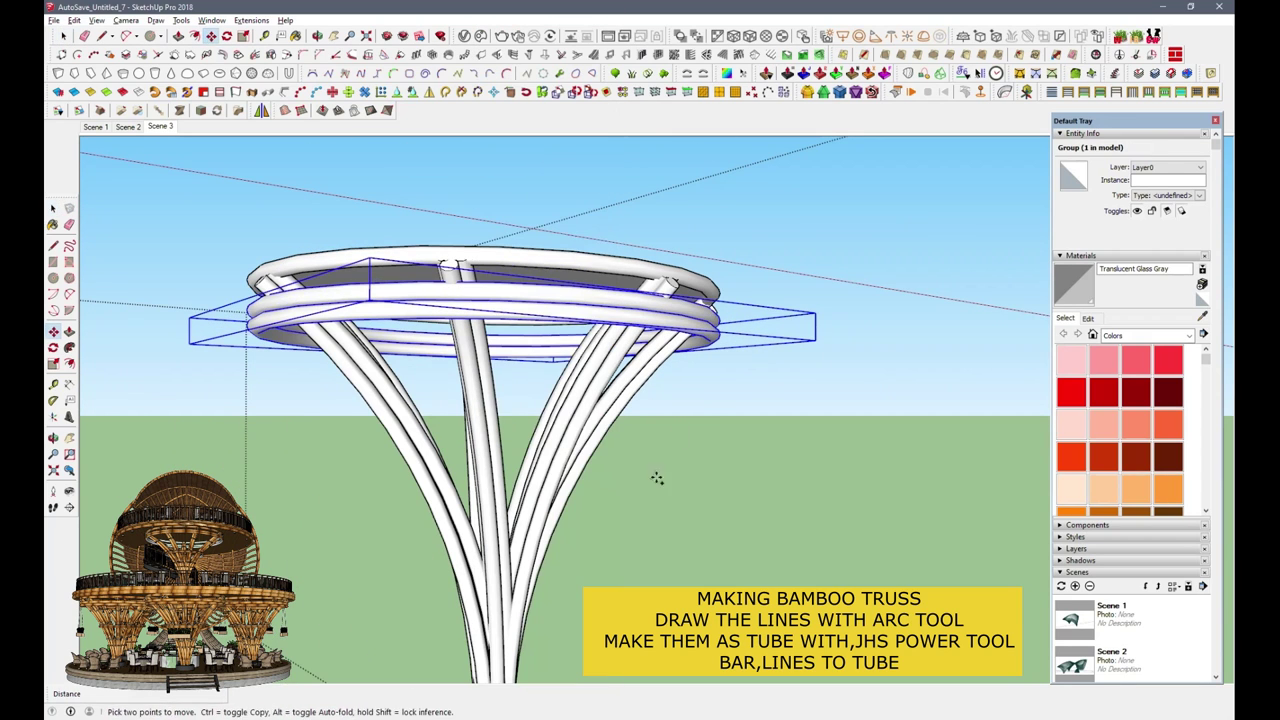
{"action": "left_click", "coordinate": [634, 466]}
{"action": "left_click", "coordinate": [243, 36]}
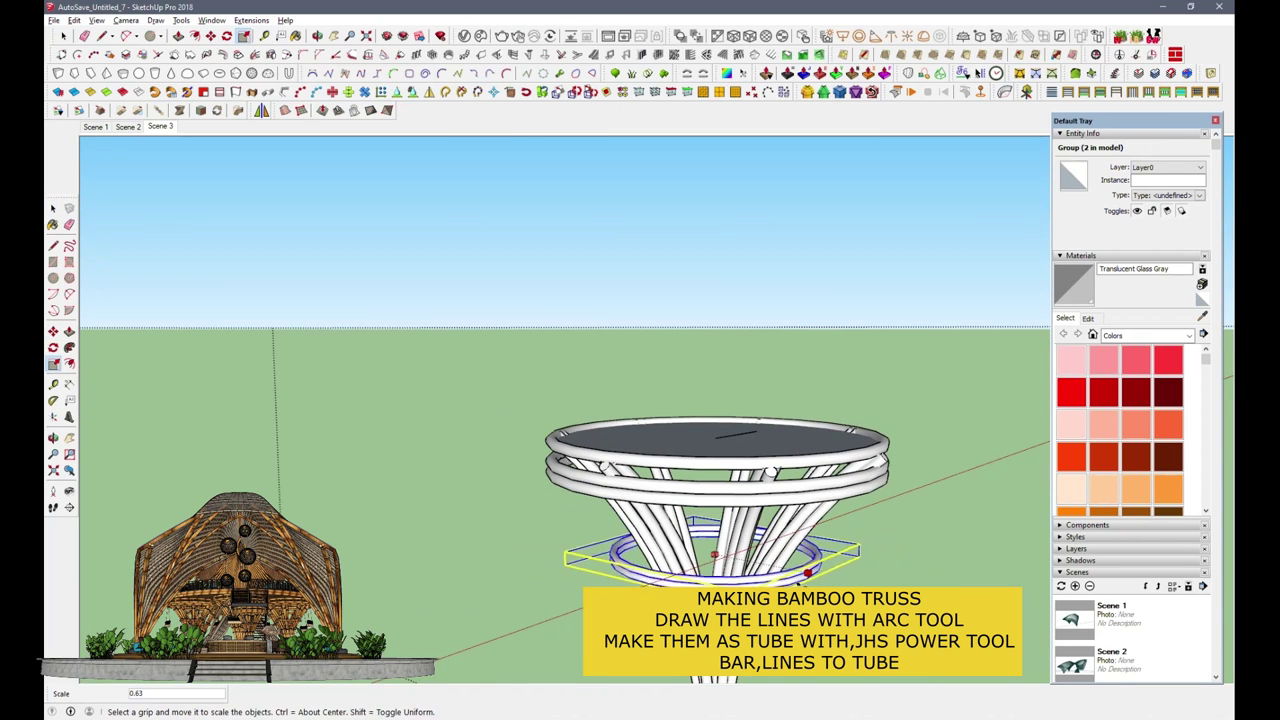
{"action": "left_click_drag", "start_coordinate": [818, 430], "coordinate": [786, 430]}
Step: Add another rim copy lower on the truss, scaled down to fit the tubes
{"action": "key", "text": "m"}
{"action": "left_click", "coordinate": [692, 425], "text": "ctrl"}
{"action": "left_click", "coordinate": [696, 510]}
{"action": "key", "text": "s"}
{"action": "mouse_move", "coordinate": [696, 510]}
{"action": "middle_mouse_down"}
{"action": "mouse_move", "coordinate": [509, 524]}
{"action": "mouse_move", "coordinate": [572, 329]}
{"action": "middle_mouse_up"}
{"action": "key", "text": "space"}
{"action": "left_click", "coordinate": [509, 524]}
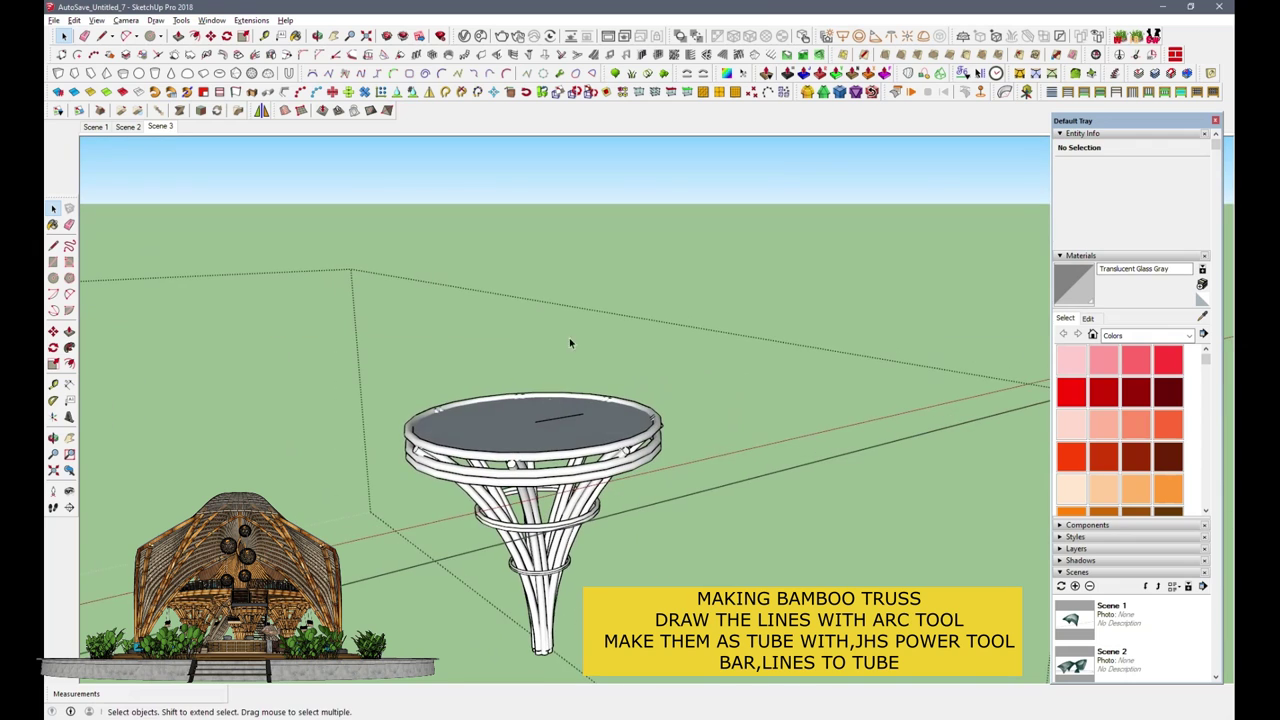
Step: Group the whole truss and make it a component
{"action": "left_click_drag", "start_coordinate": [366, 363], "coordinate": [712, 672]}
{"action": "right_click", "coordinate": [605, 480]}
{"action": "left_click", "coordinate": [660, 430]}
{"action": "right_click", "coordinate": [610, 485]}
{"action": "left_click", "coordinate": [625, 494]}
{"action": "key", "text": "Return"}
{"action": "scroll", "coordinate": [639, 450], "scroll_direction": "down", "scroll_amount": 5}
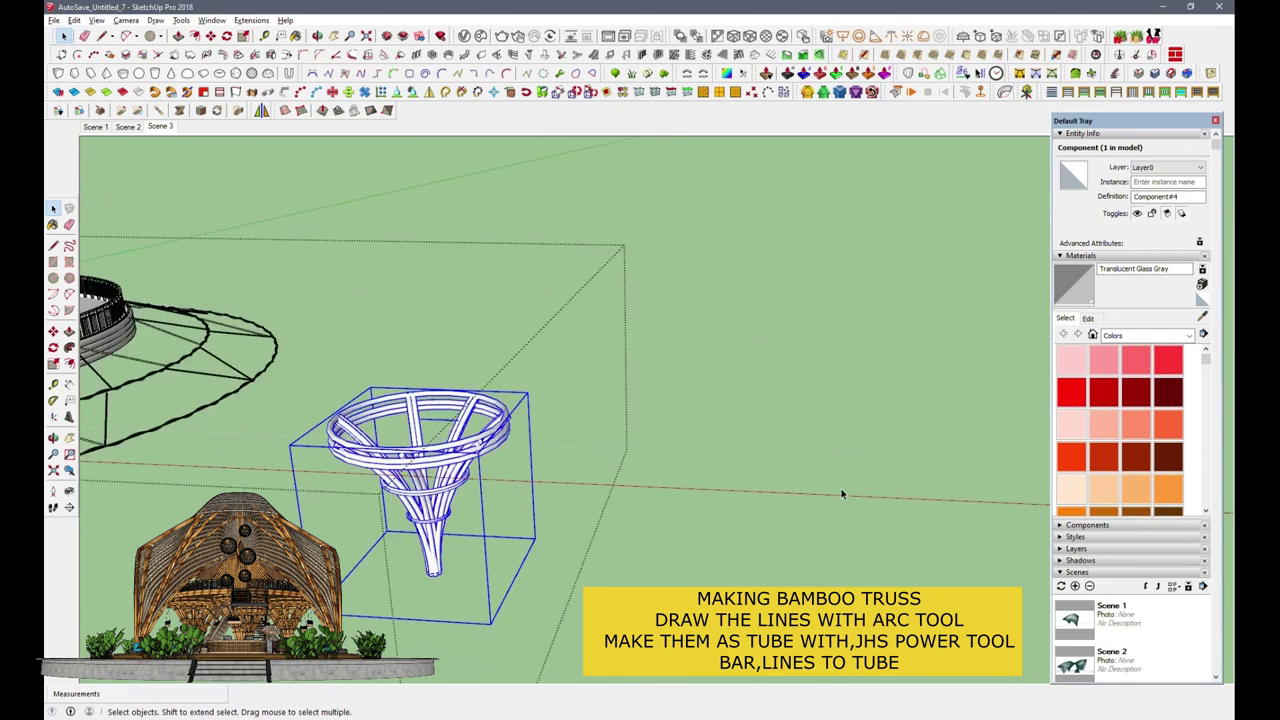
{"action": "mouse_move", "coordinate": [839, 467]}
{"action": "middle_mouse_down"}
{"action": "mouse_move", "coordinate": [423, 503]}
{"action": "mouse_move", "coordinate": [559, 281]}
{"action": "middle_mouse_up"}
Step: Copy and paste the truss component under the edge of the circular platform
{"action": "key", "text": "ctrl+c"}
{"action": "key", "text": "ctrl+v"}
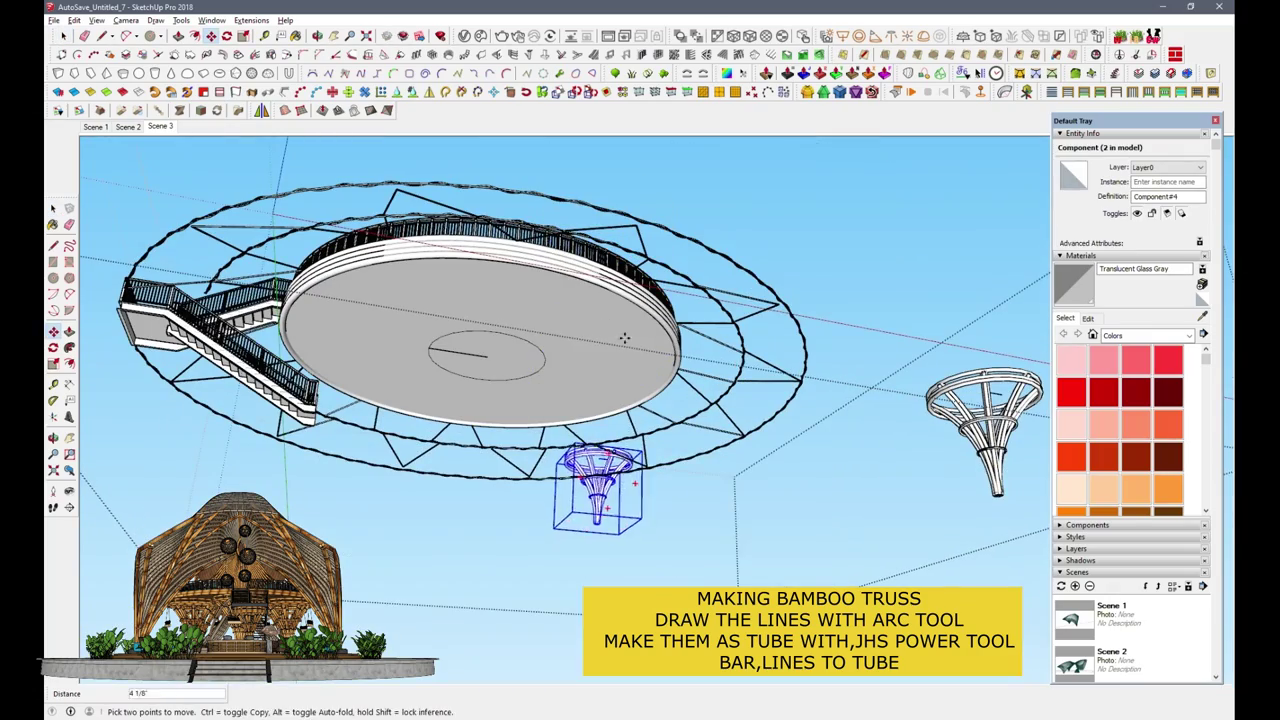
{"action": "left_click", "coordinate": [655, 350]}
{"action": "scroll", "coordinate": [655, 350], "scroll_direction": "up", "scroll_amount": 3}
{"action": "middle_click_drag", "start_coordinate": [655, 350], "coordinate": [765, 413]}
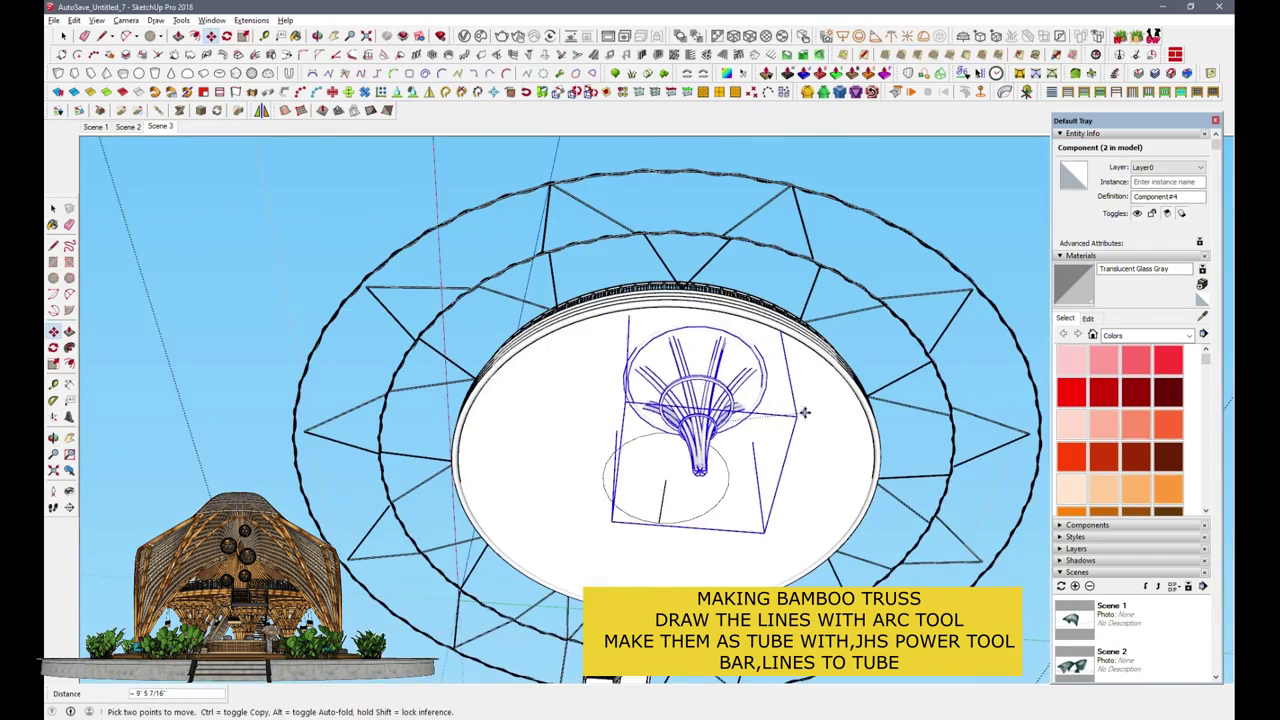
{"action": "mouse_move", "coordinate": [806, 408]}
{"action": "middle_mouse_down"}
{"action": "mouse_move", "coordinate": [760, 330]}
{"action": "mouse_move", "coordinate": [717, 394]}
{"action": "middle_mouse_up"}
{"action": "scroll", "coordinate": [757, 320], "scroll_direction": "up", "scroll_amount": 3}
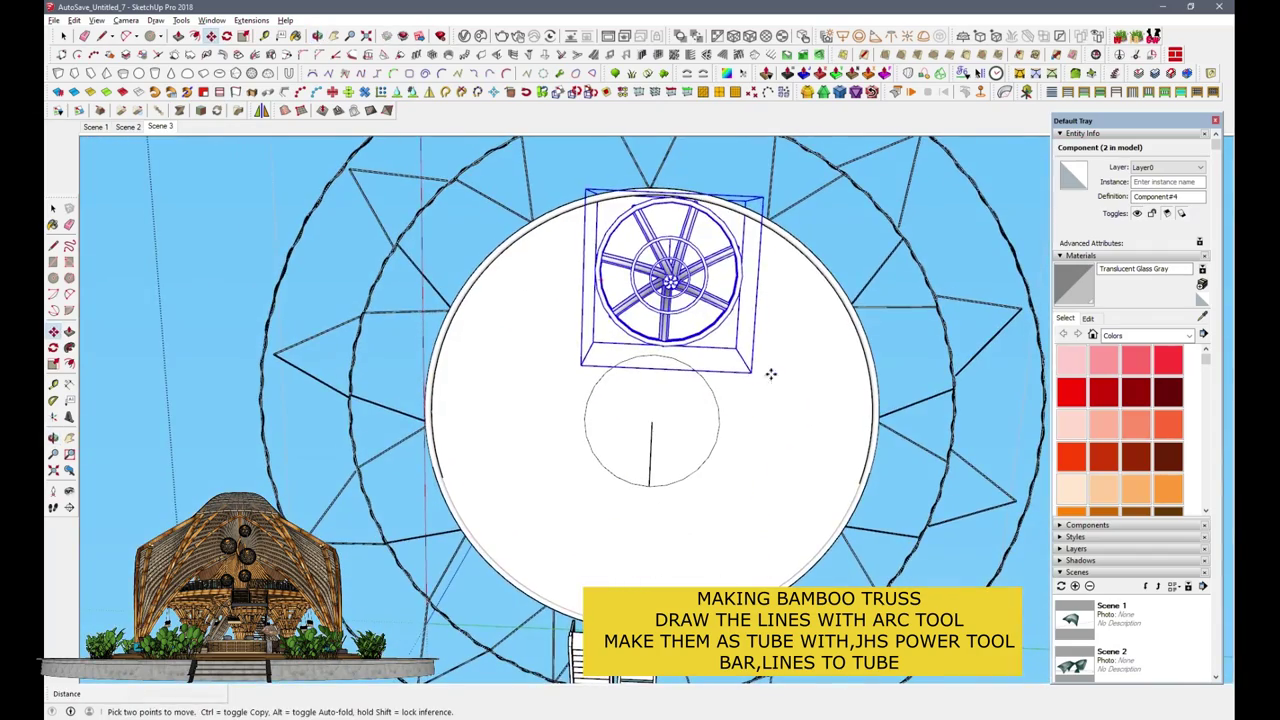
{"action": "key", "text": "q"}
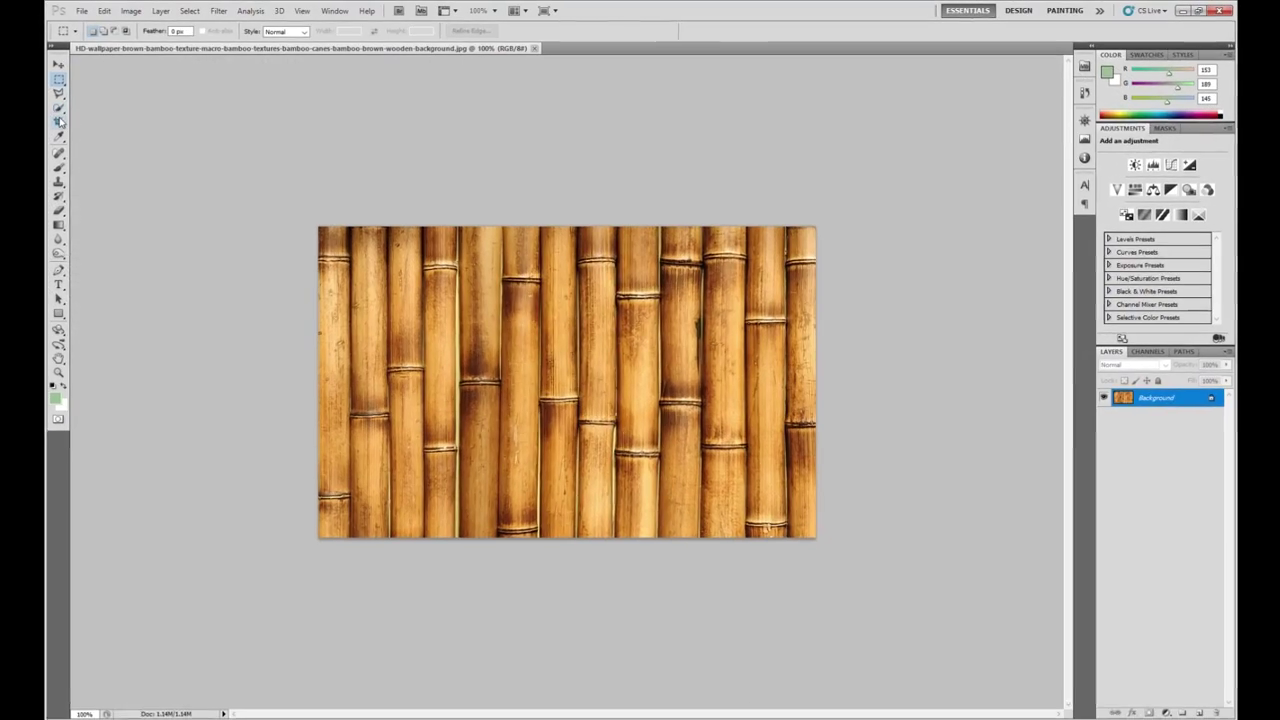
Step: Pick the Crop tool on the open brown bamboo cane texture photo
{"action": "left_click", "coordinate": [59, 120]}
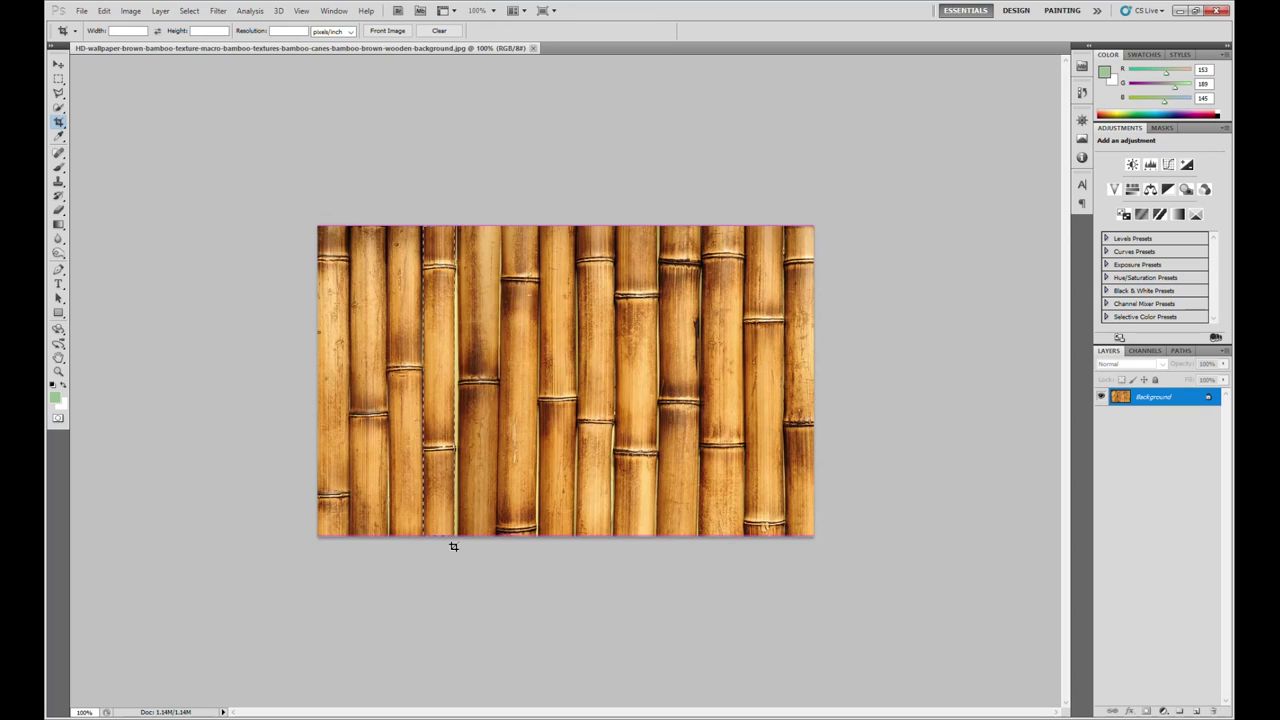
Step: Crop the photo to a single bamboo cane and lower its saturation with Hue/Saturation
{"action": "left_click_drag", "start_coordinate": [453, 546], "coordinate": [453, 544]}
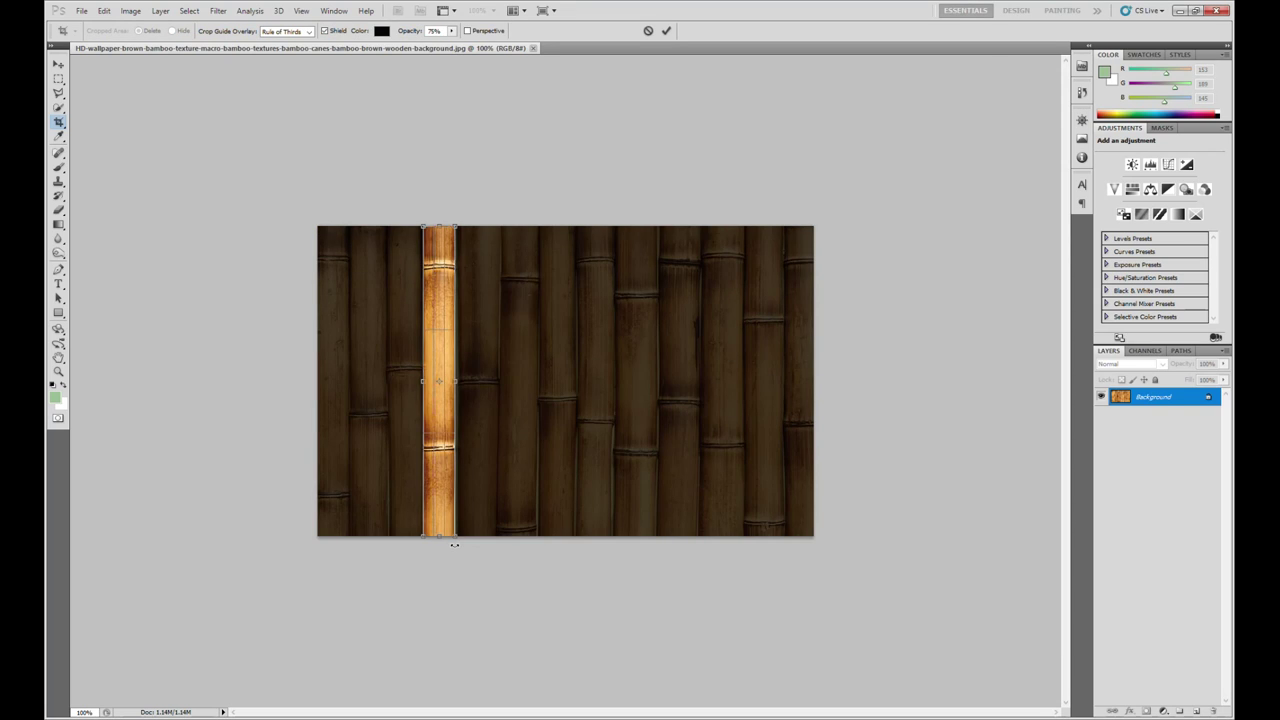
{"action": "key", "text": "Return"}
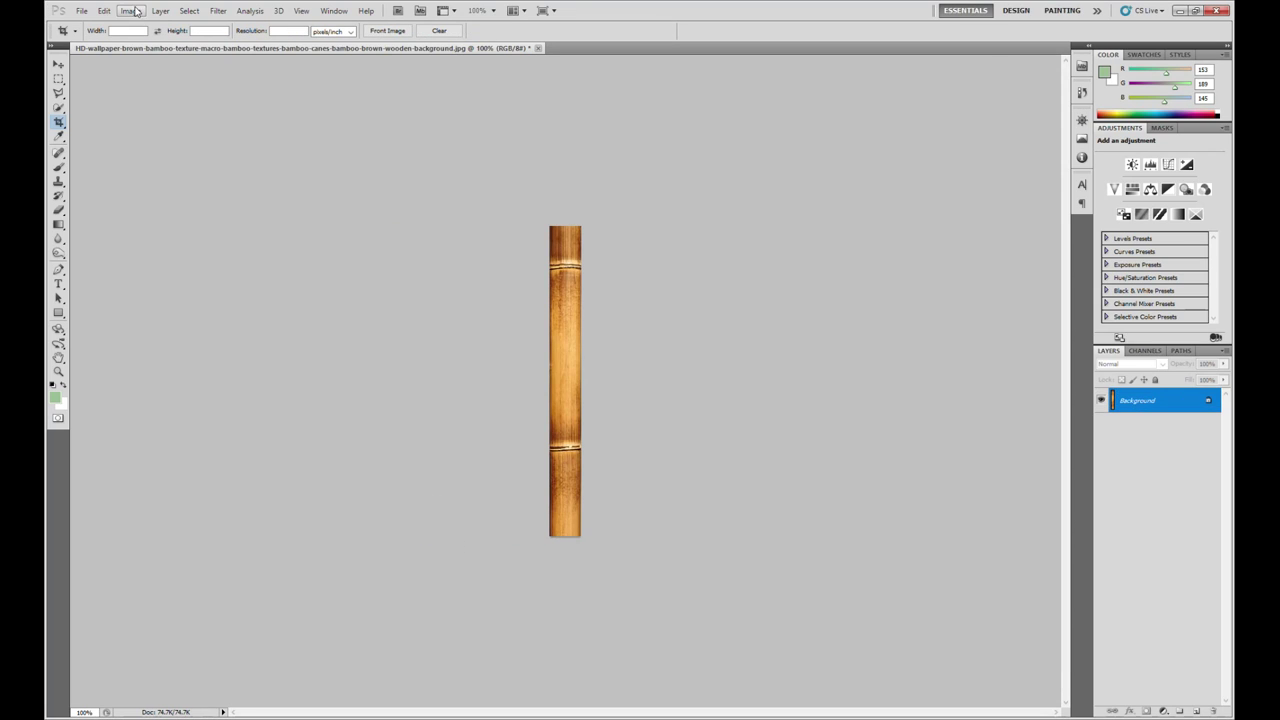
{"action": "left_click", "coordinate": [132, 11]}
{"action": "mouse_move", "coordinate": [150, 42]}
{"action": "left_click", "coordinate": [306, 108]}
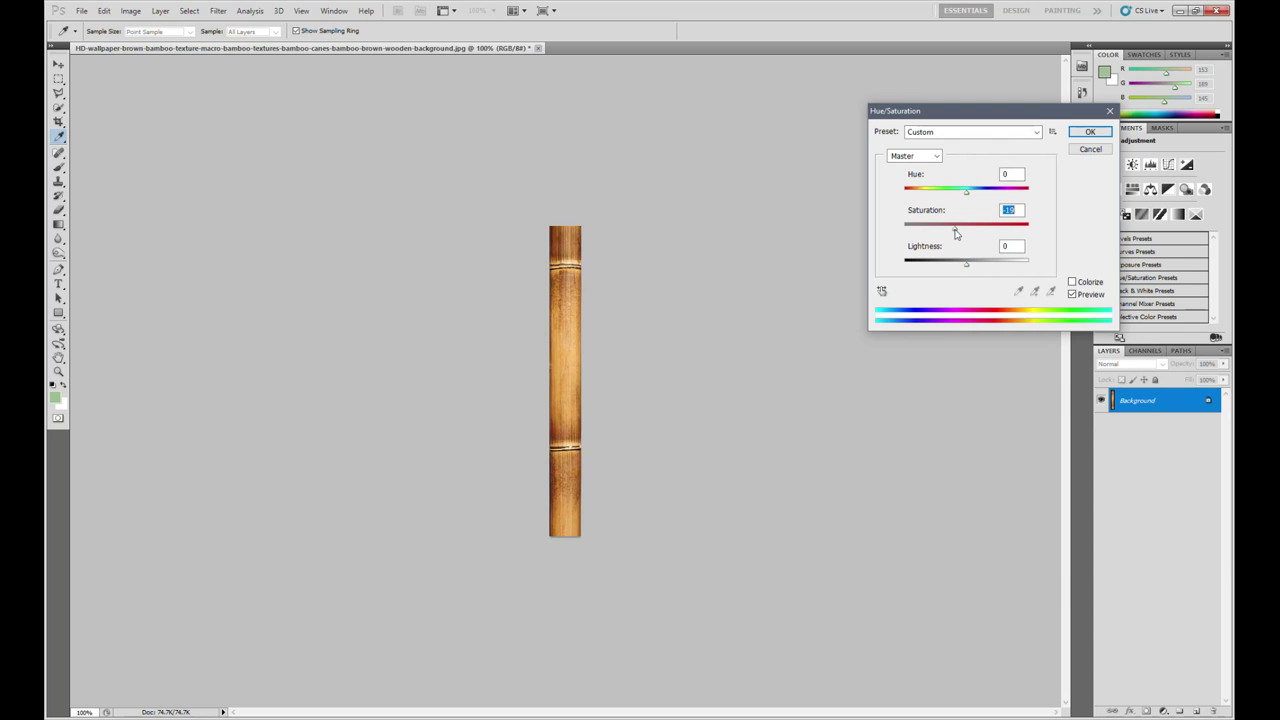
{"action": "left_click", "coordinate": [1090, 132]}
{"action": "key", "text": "c"}
Step: Save the cropped cane as a JPEG on the Desktop
{"action": "left_click", "coordinate": [82, 11]}
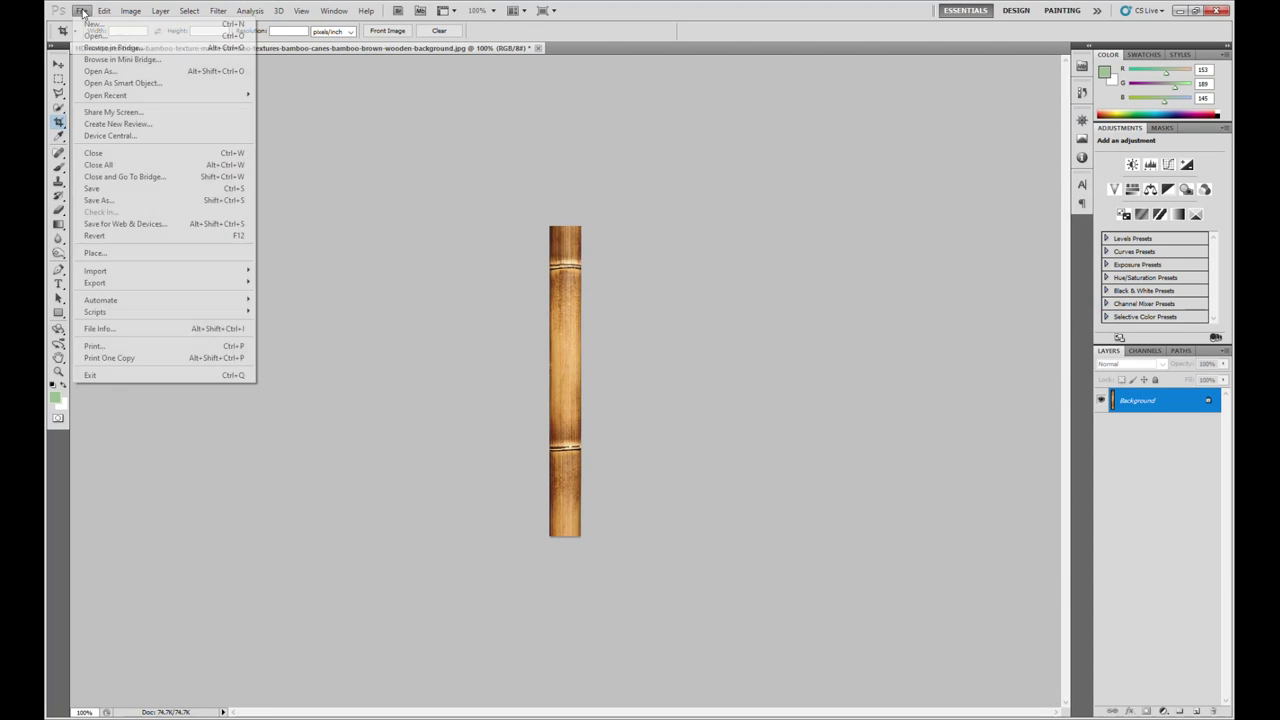
{"action": "left_click", "coordinate": [100, 200]}
{"action": "left_click", "coordinate": [664, 226]}
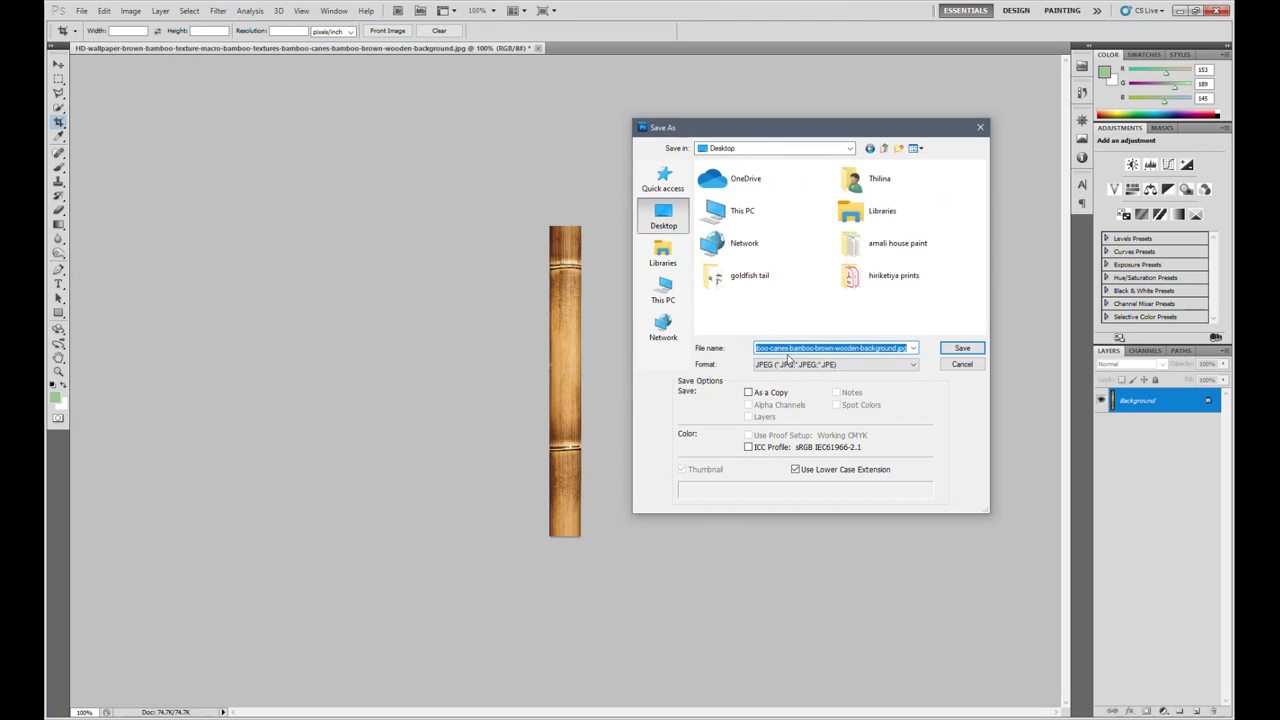
{"action": "left_click", "coordinate": [961, 350]}
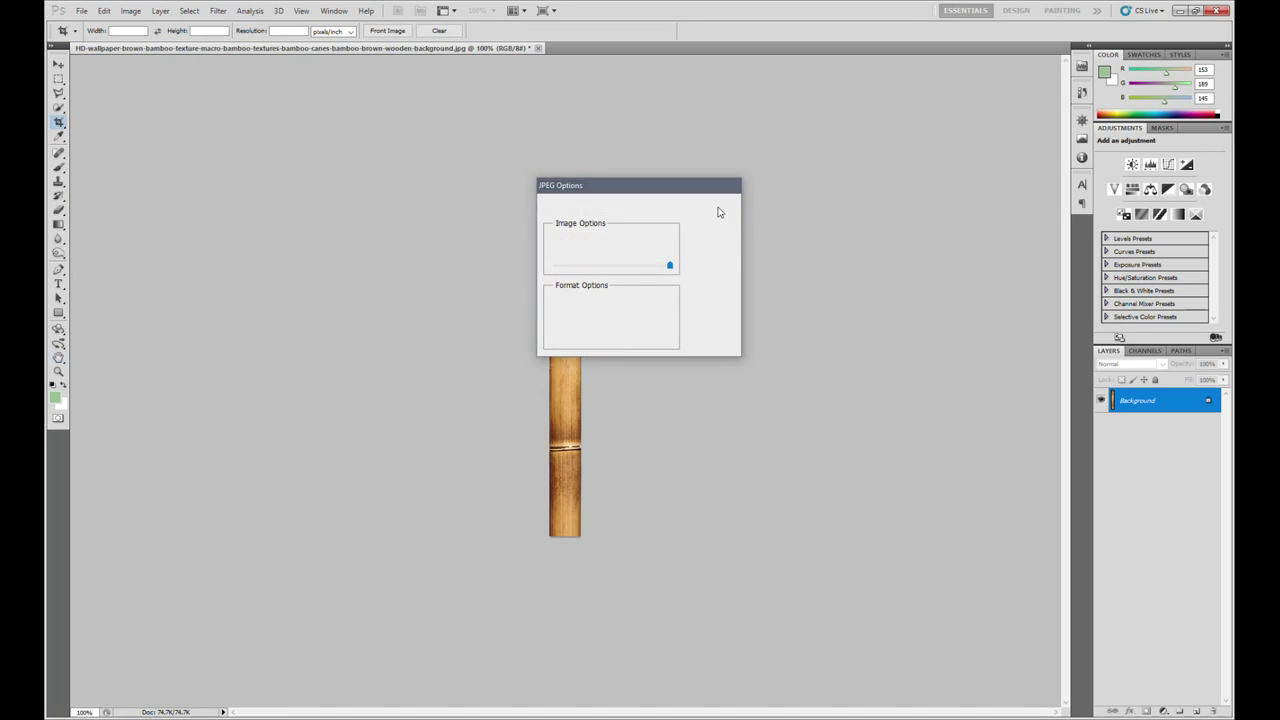
{"action": "left_click", "coordinate": [714, 206]}
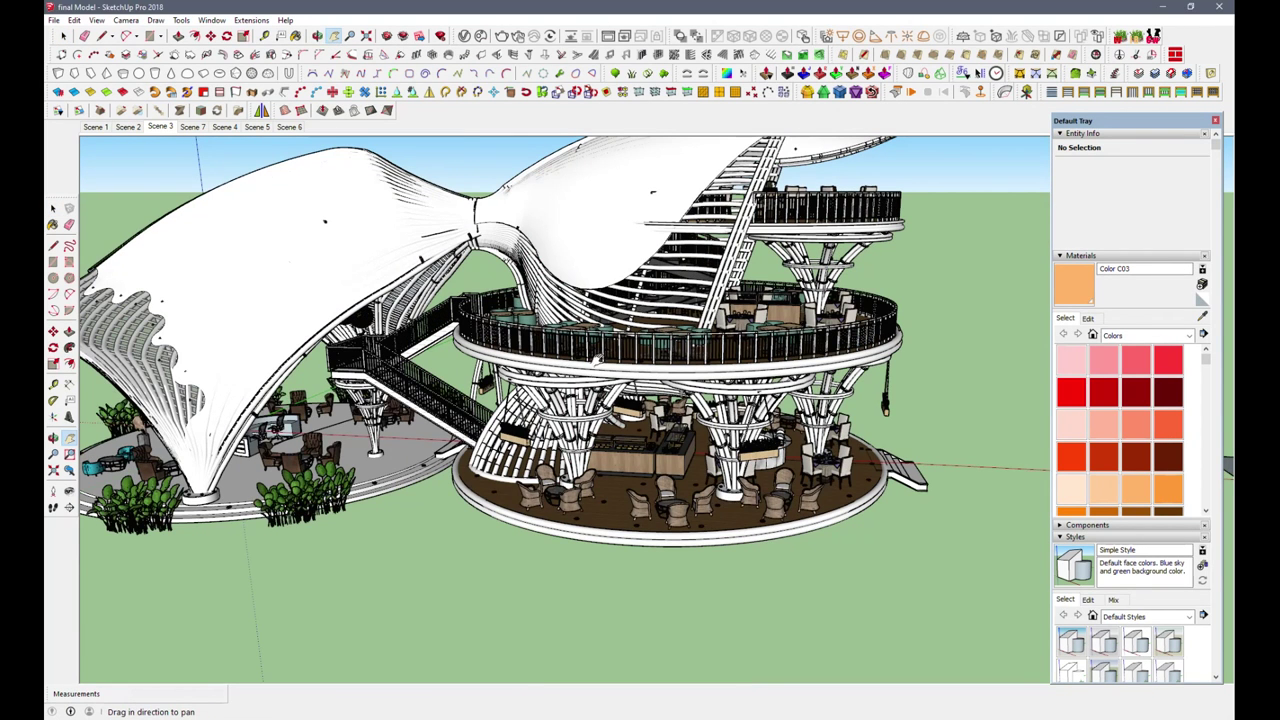
Step: Create a new material textured with the bamboo cane JPEG from the Desktop
{"action": "middle_click_drag", "start_coordinate": [595, 345], "coordinate": [597, 395]}
{"action": "scroll", "coordinate": [715, 601], "scroll_direction": "up", "scroll_amount": 5}
{"action": "middle_click_drag", "start_coordinate": [718, 560], "coordinate": [723, 490]}
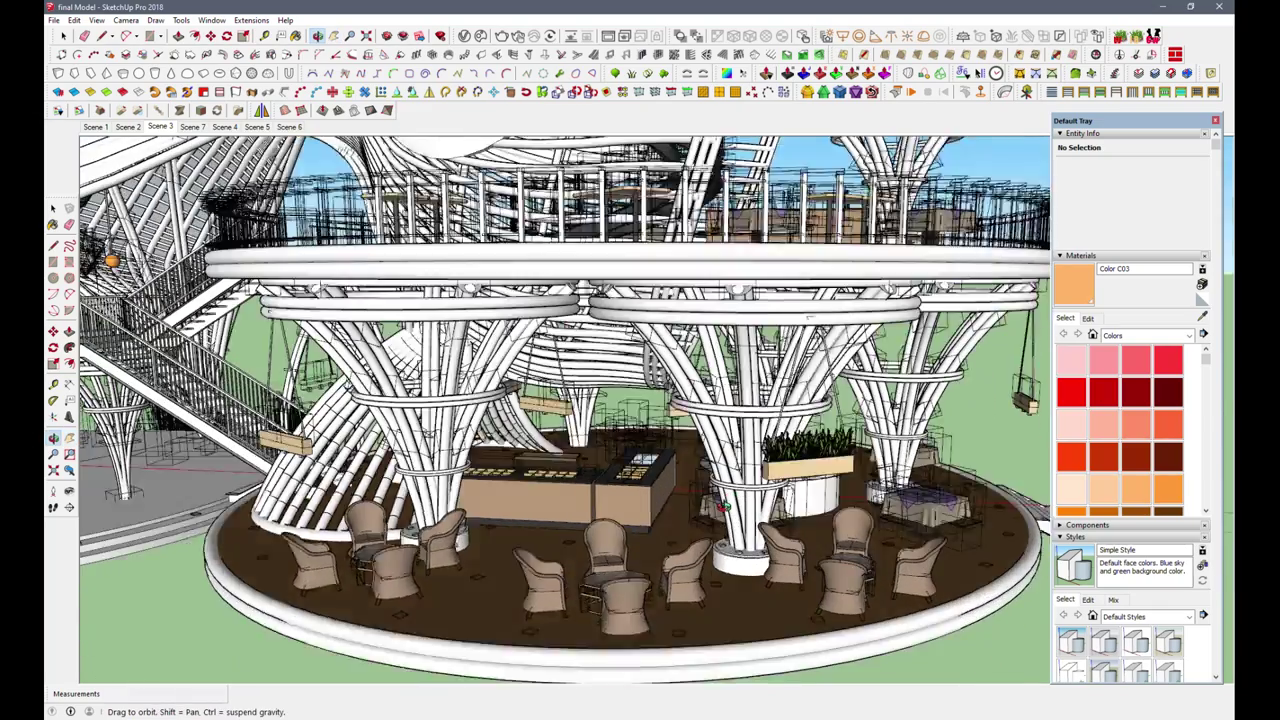
{"action": "left_click", "coordinate": [1202, 285]}
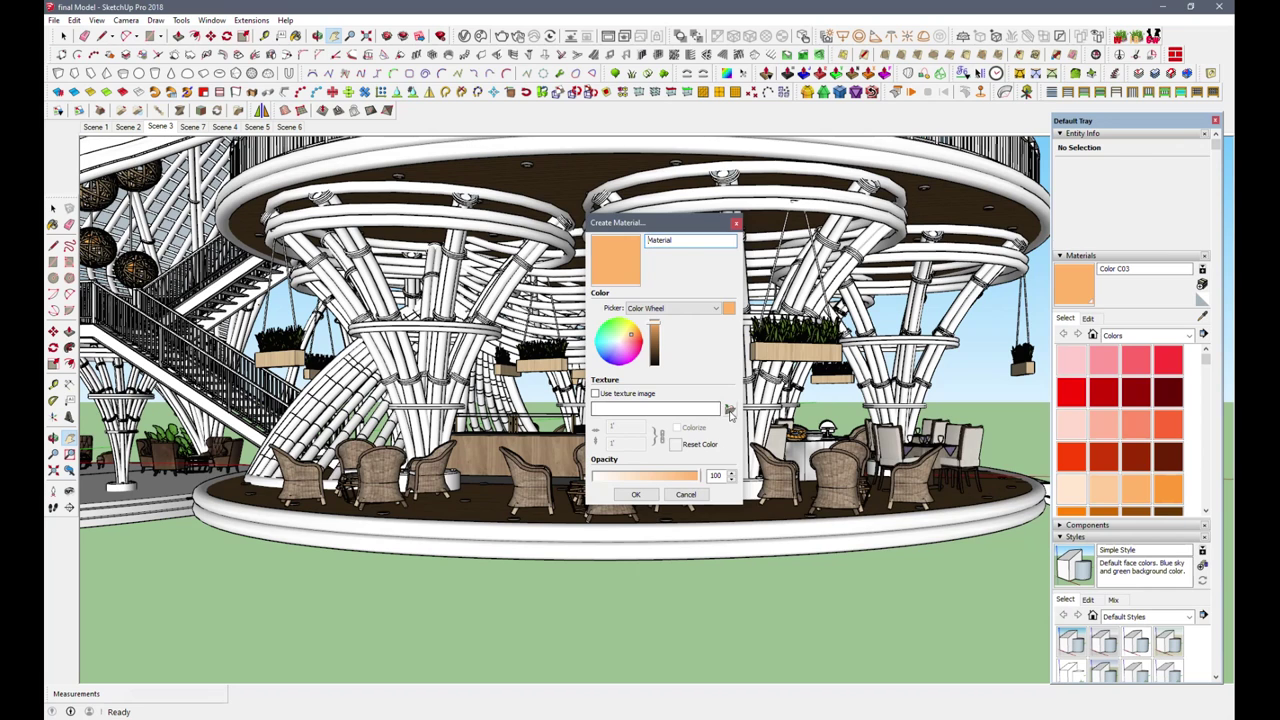
{"action": "left_click", "coordinate": [729, 411]}
{"action": "scroll", "coordinate": [659, 340], "scroll_direction": "up", "scroll_amount": 3}
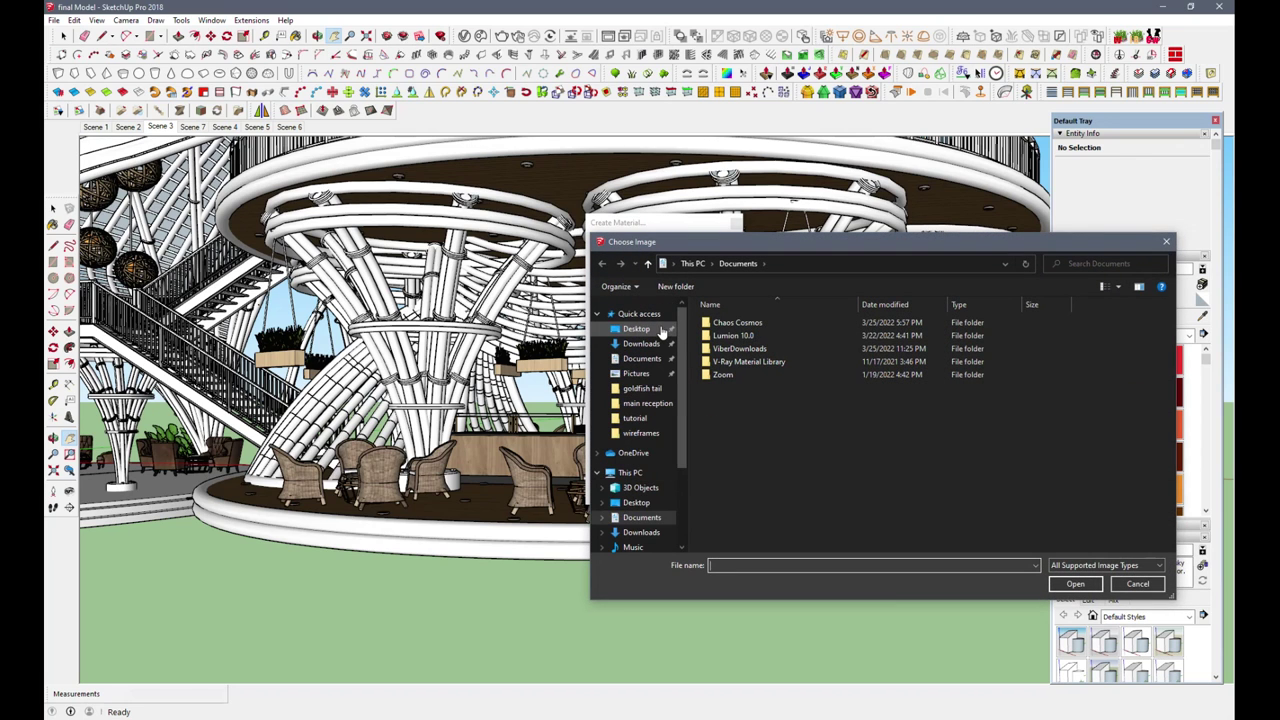
{"action": "left_click", "coordinate": [648, 330]}
{"action": "double_click", "coordinate": [934, 350]}
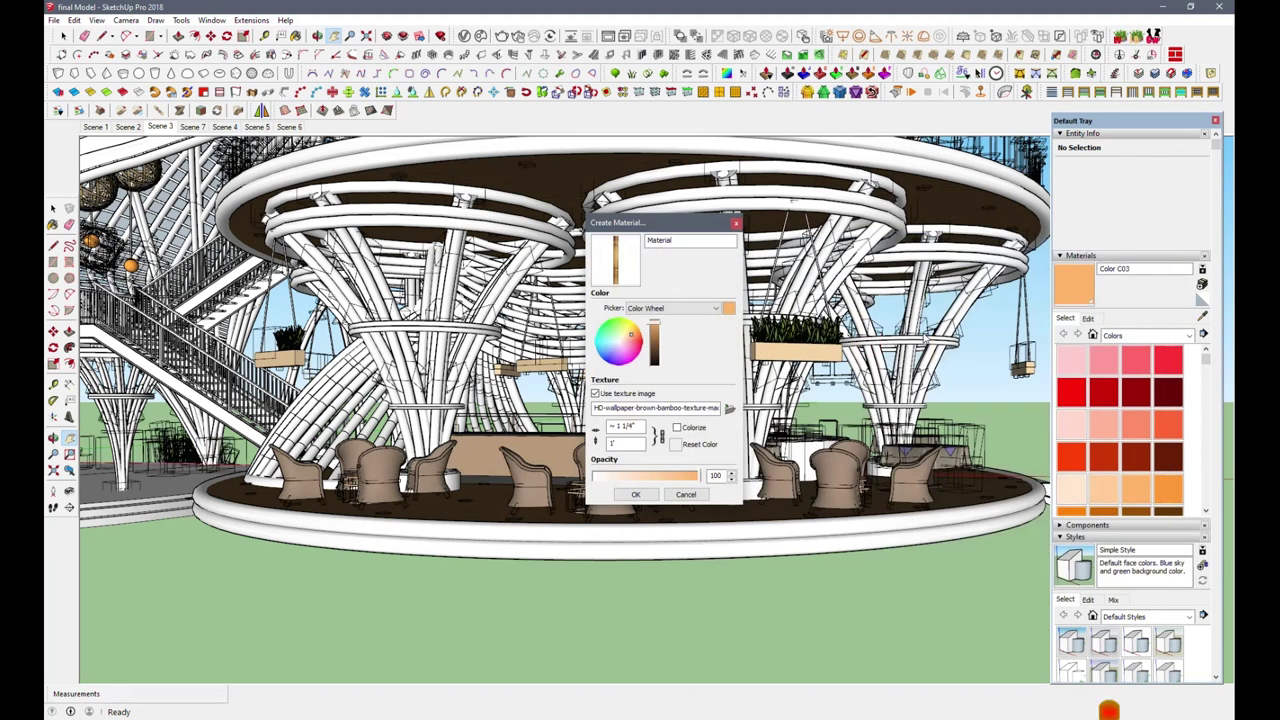
{"action": "left_click", "coordinate": [636, 494]}
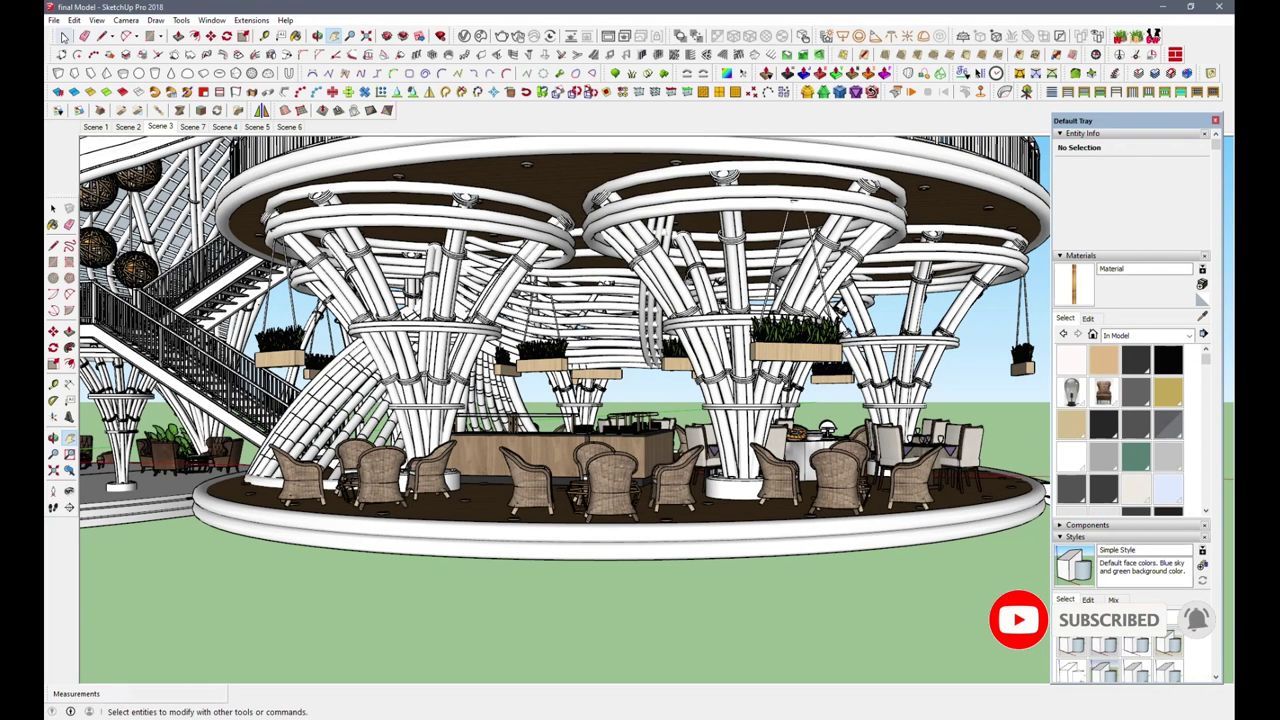
{"action": "left_click", "coordinate": [735, 258]}
Step: Turn off Profiles edges in the model's display style
{"action": "double_click", "coordinate": [735, 258]}
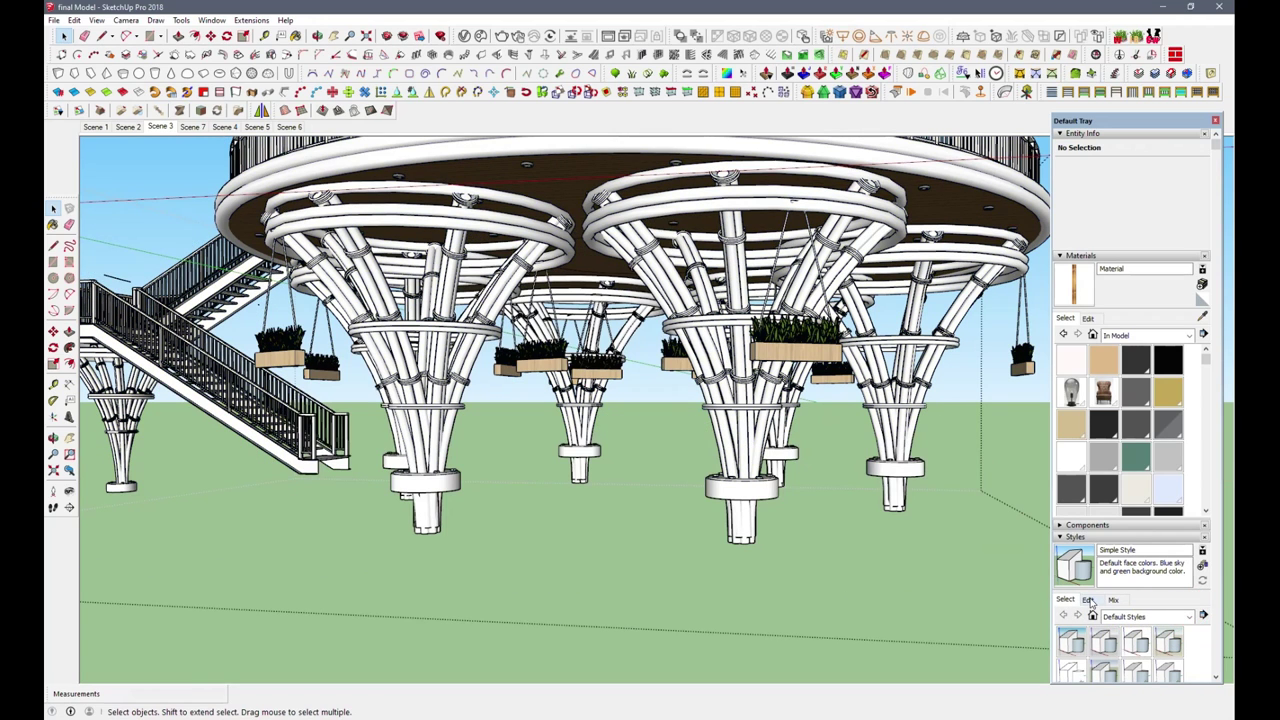
{"action": "left_click", "coordinate": [1088, 600]}
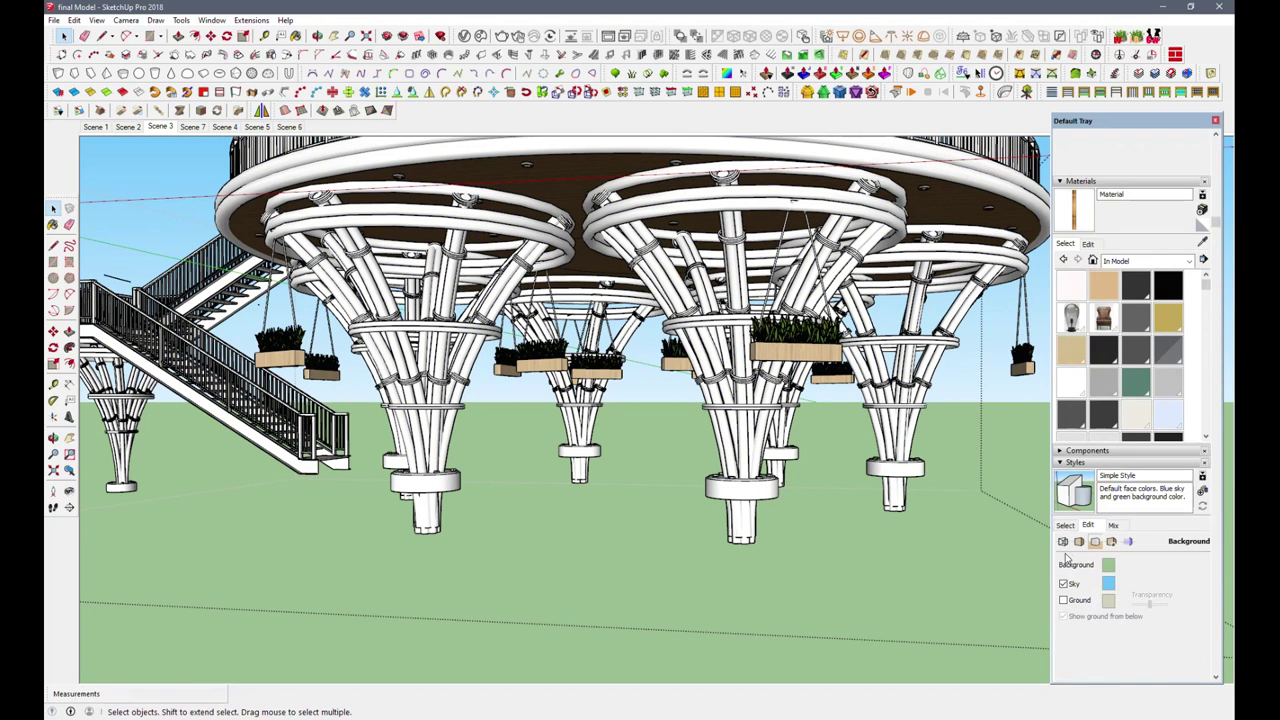
{"action": "left_click", "coordinate": [1063, 541]}
{"action": "left_click", "coordinate": [1063, 595]}
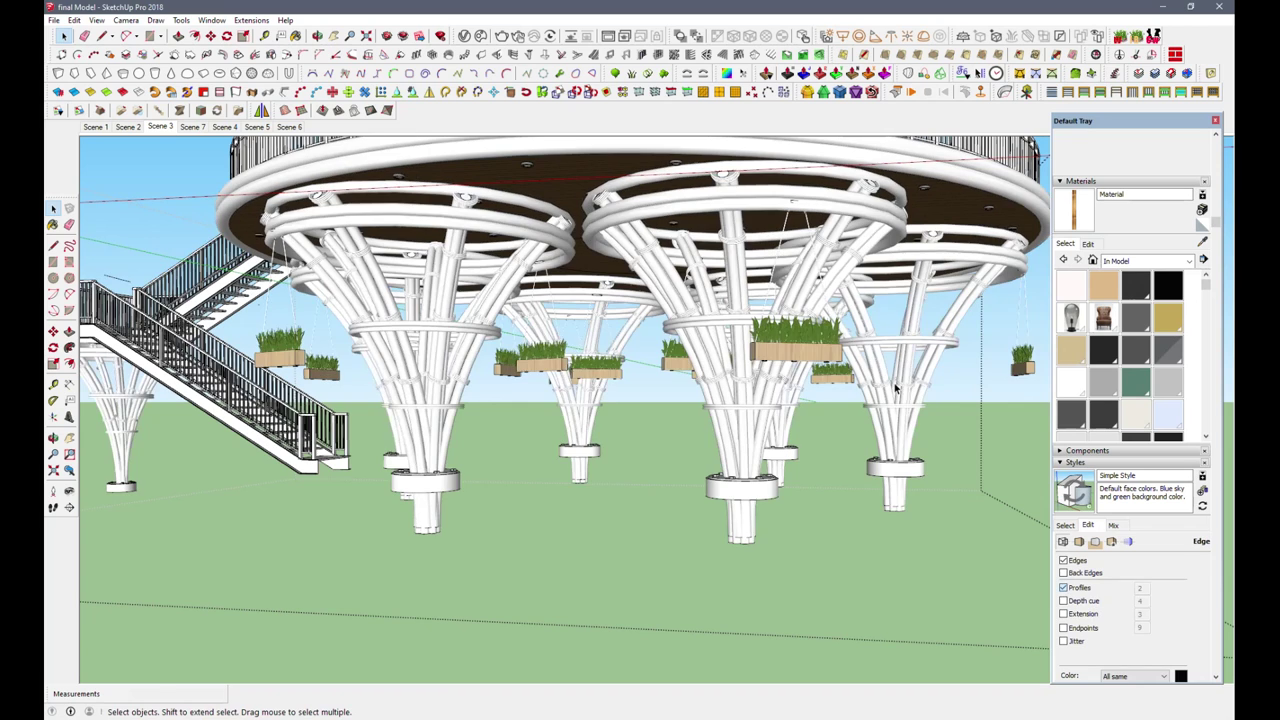
Step: Paint one column stalk with the bamboo material and open the Fredo Tools list
{"action": "double_click", "coordinate": [736, 265]}
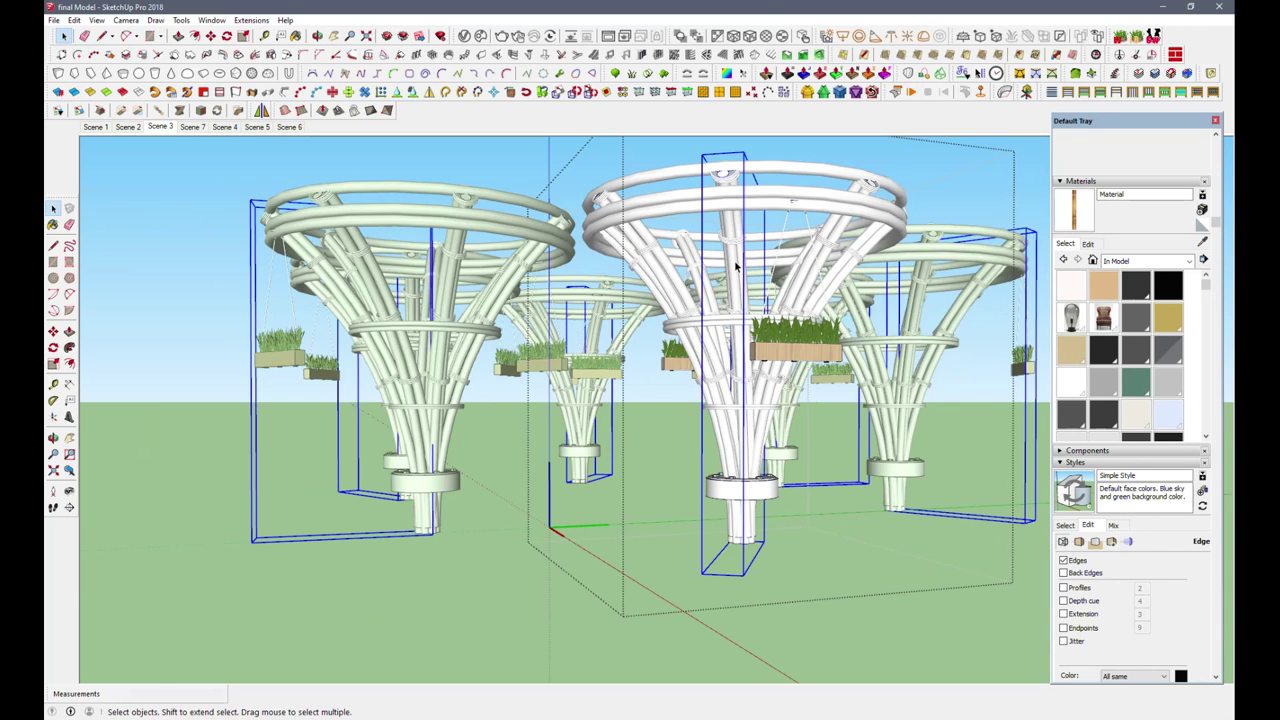
{"action": "double_click", "coordinate": [736, 265]}
{"action": "key", "text": "ctrl+a"}
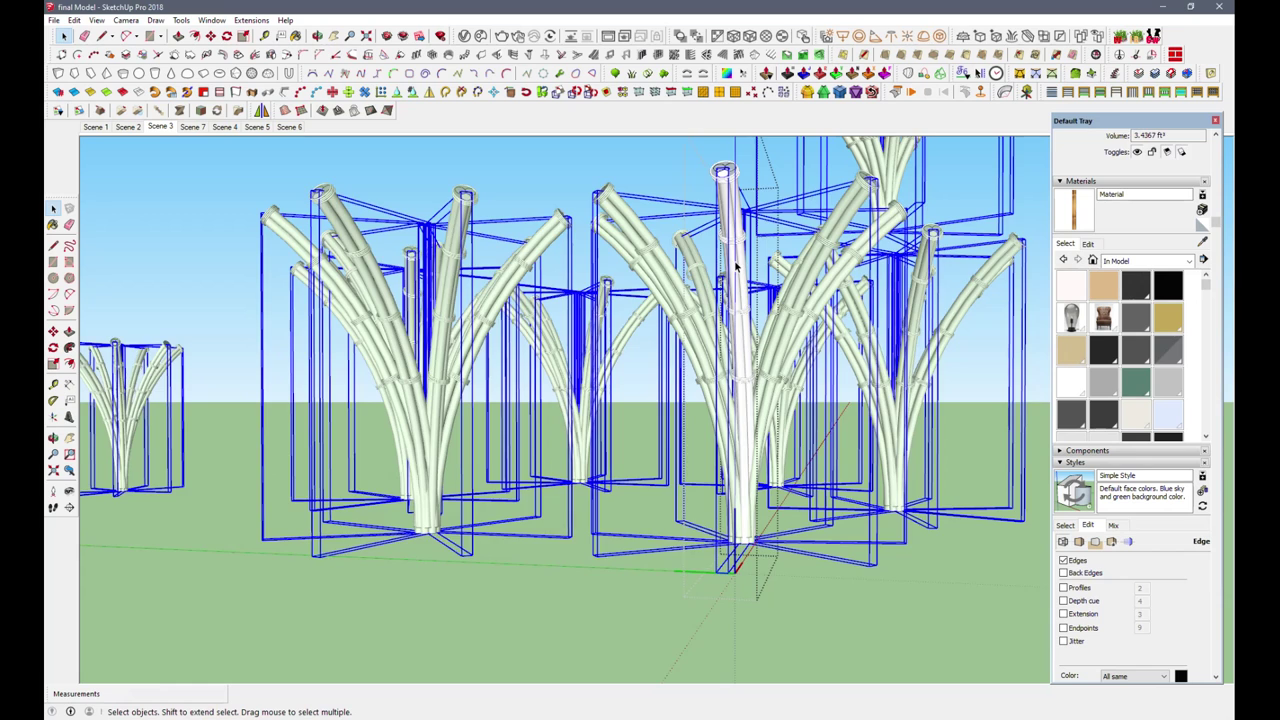
{"action": "double_click", "coordinate": [736, 265]}
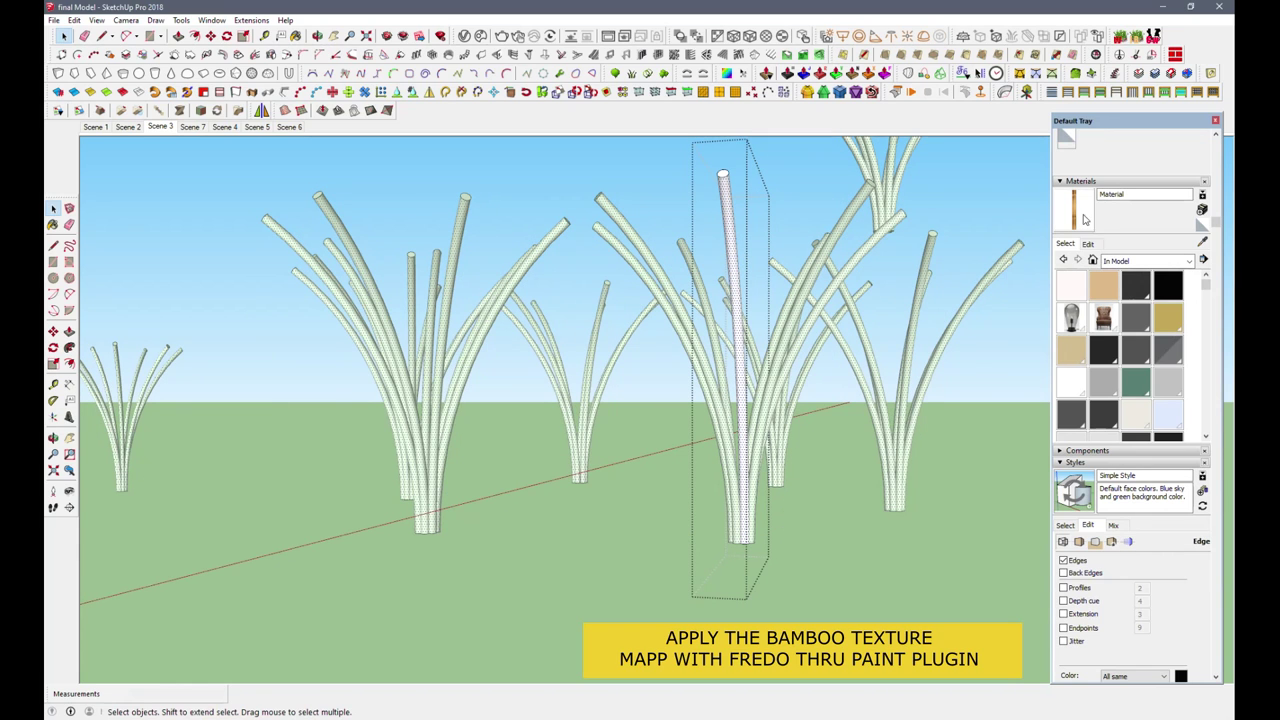
{"action": "left_click", "coordinate": [740, 250]}
{"action": "scroll", "coordinate": [740, 250], "scroll_direction": "up", "scroll_amount": 3}
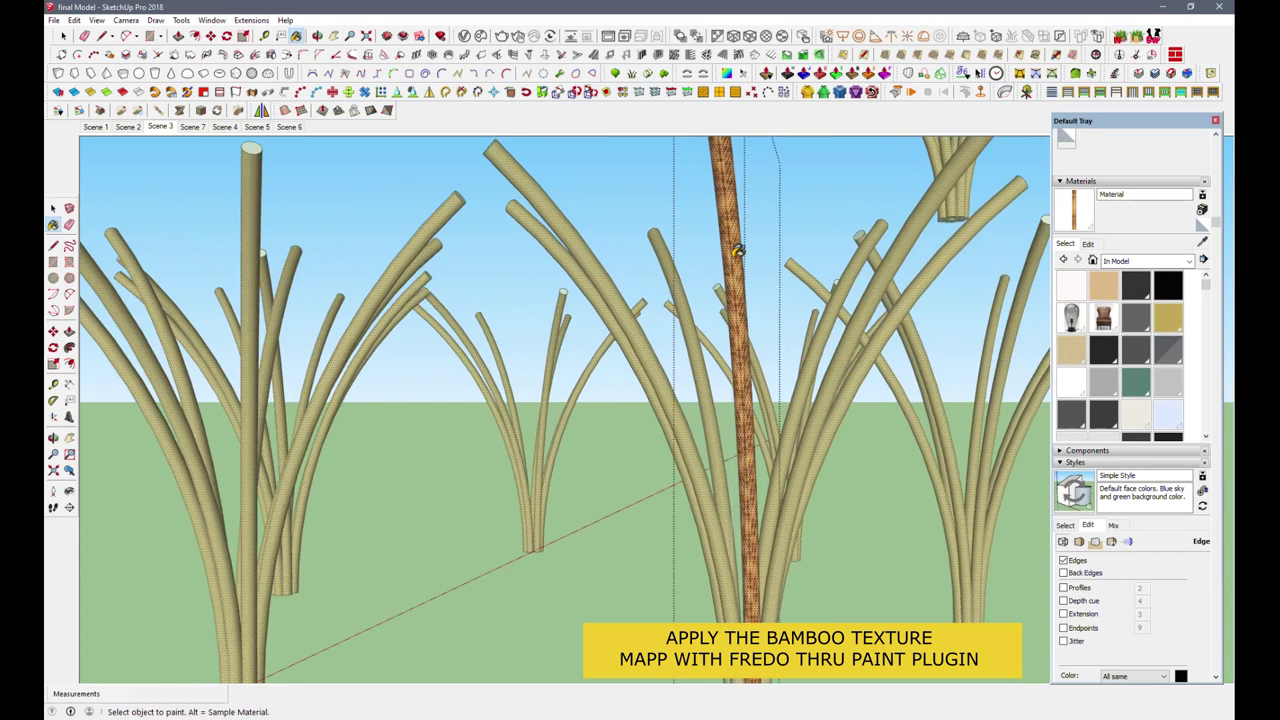
{"action": "middle_click_drag", "start_coordinate": [740, 250], "coordinate": [720, 260]}
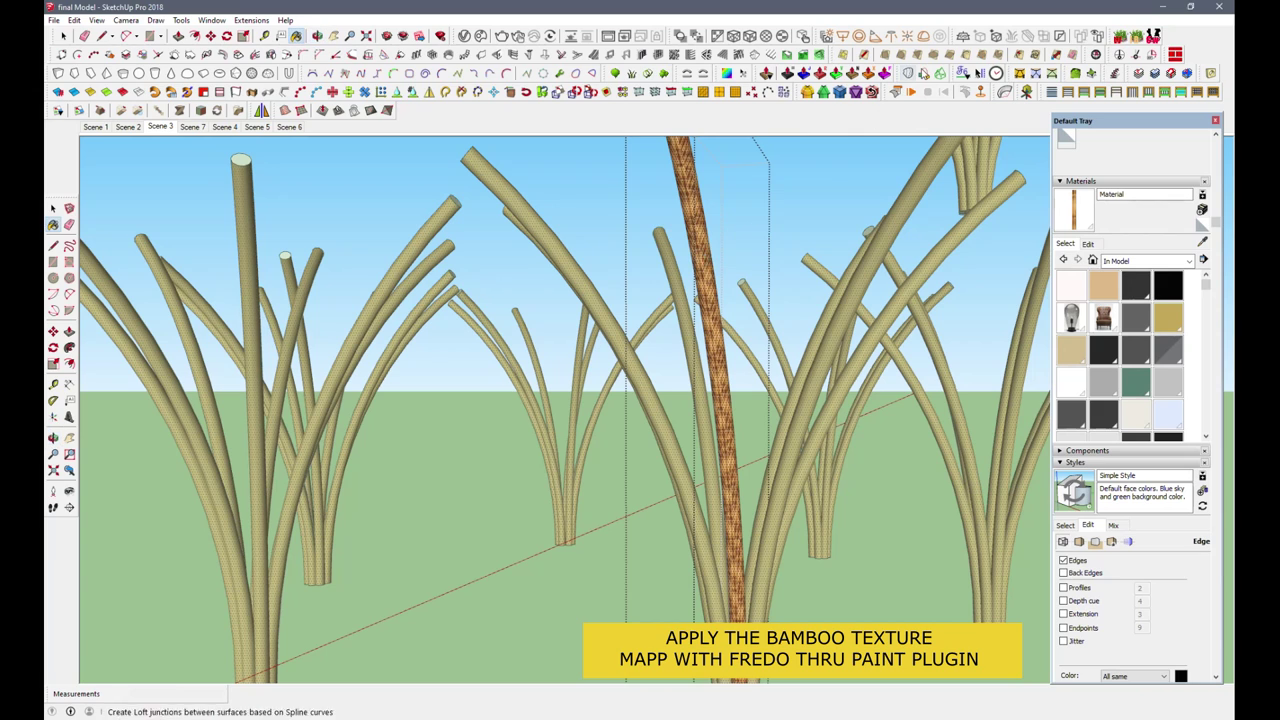
{"action": "left_click", "coordinate": [964, 78]}
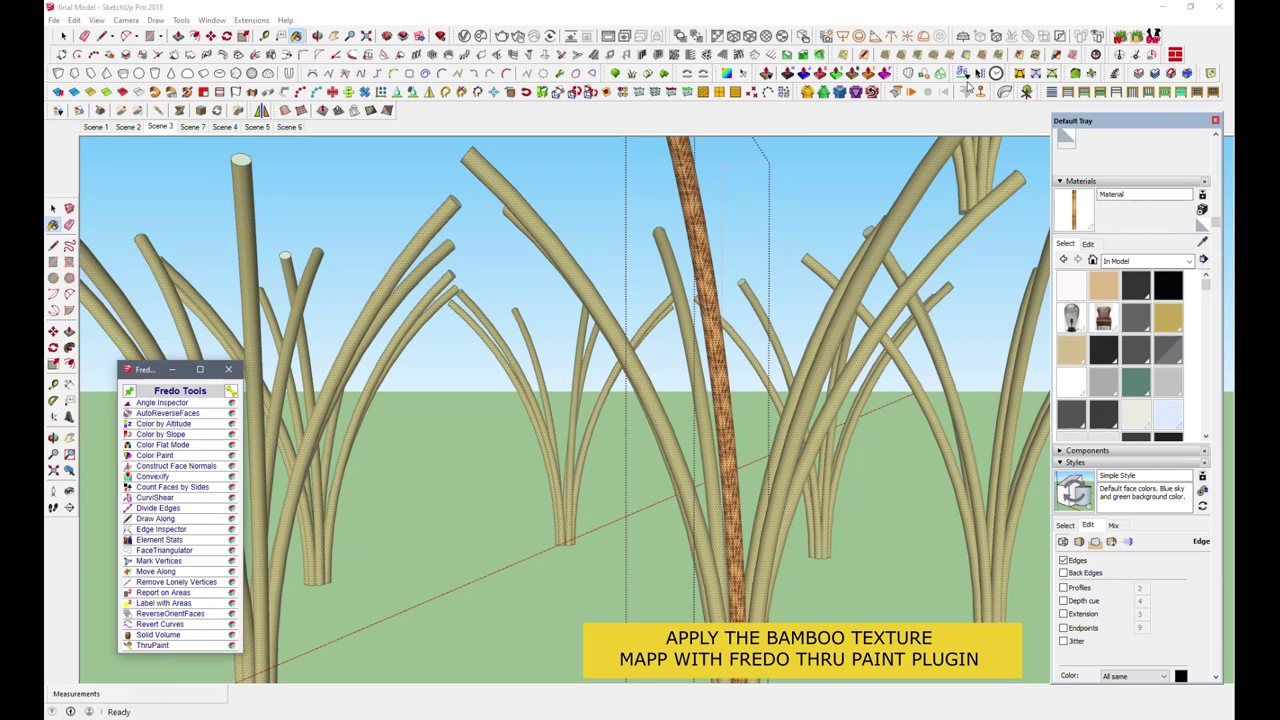
Step: Repaint the bamboo stalk with ThruPaint using natural texture mapping
{"action": "left_click", "coordinate": [160, 645]}
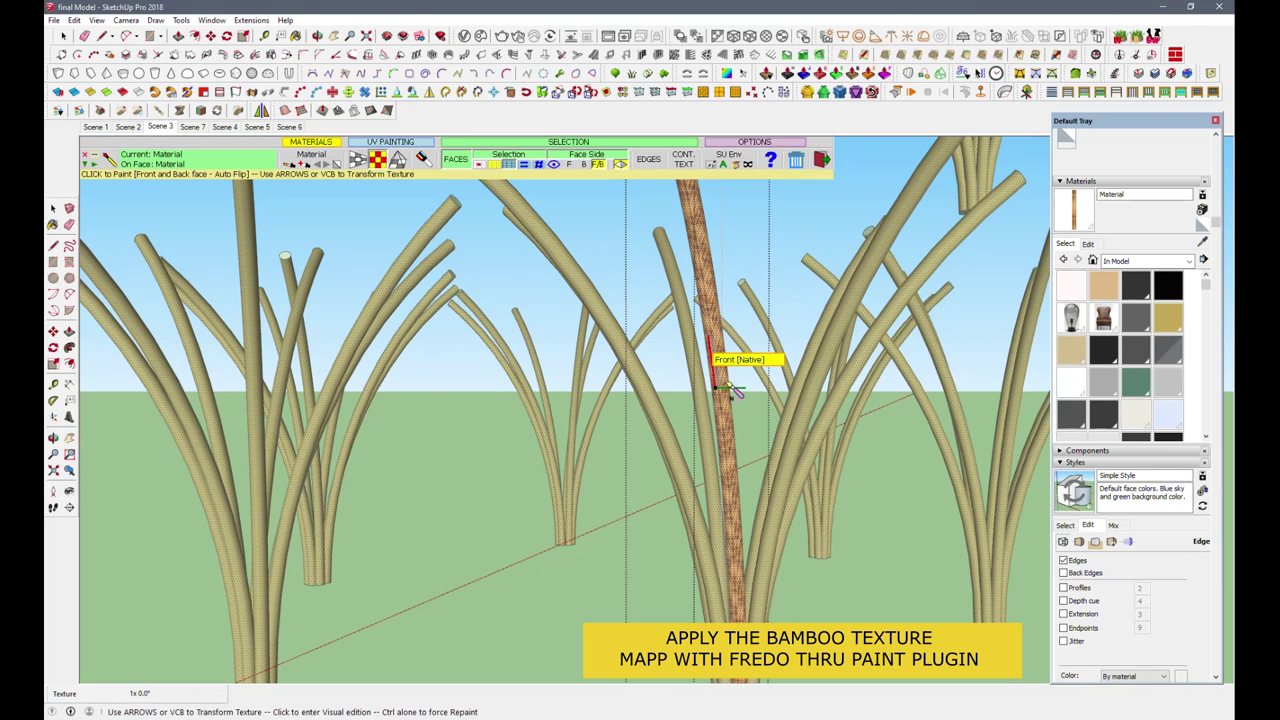
{"action": "left_click", "coordinate": [730, 390]}
{"action": "middle_click_drag", "start_coordinate": [715, 395], "coordinate": [686, 400]}
{"action": "scroll", "coordinate": [663, 400], "scroll_direction": "up", "scroll_amount": 2}
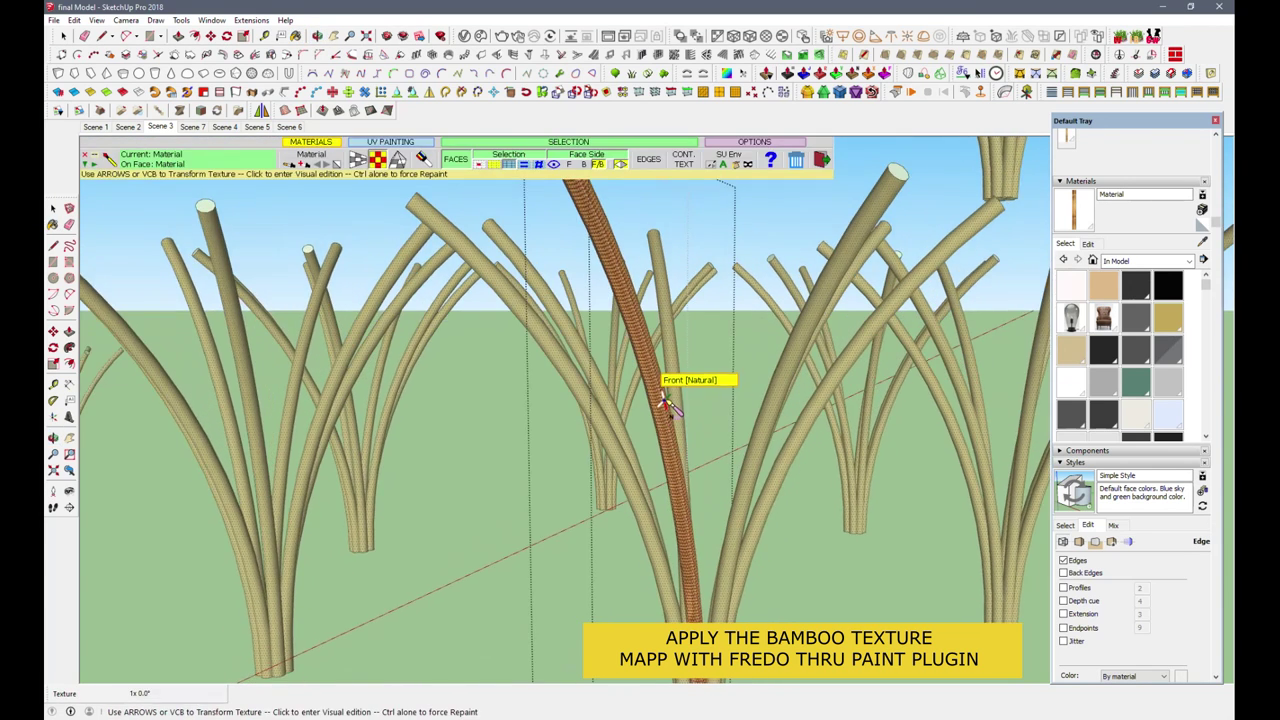
{"action": "scroll", "coordinate": [666, 400], "scroll_direction": "up", "scroll_amount": 2}
{"action": "scroll", "coordinate": [663, 403], "scroll_direction": "up", "scroll_amount": 1}
{"action": "scroll", "coordinate": [665, 402], "scroll_direction": "up", "scroll_amount": 1}
{"action": "scroll", "coordinate": [665, 402], "scroll_direction": "up", "scroll_amount": 1}
{"action": "scroll", "coordinate": [665, 402], "scroll_direction": "up", "scroll_amount": 2}
{"action": "scroll", "coordinate": [665, 402], "scroll_direction": "up", "scroll_amount": 2}
{"action": "scroll", "coordinate": [665, 402], "scroll_direction": "up", "scroll_amount": 1}
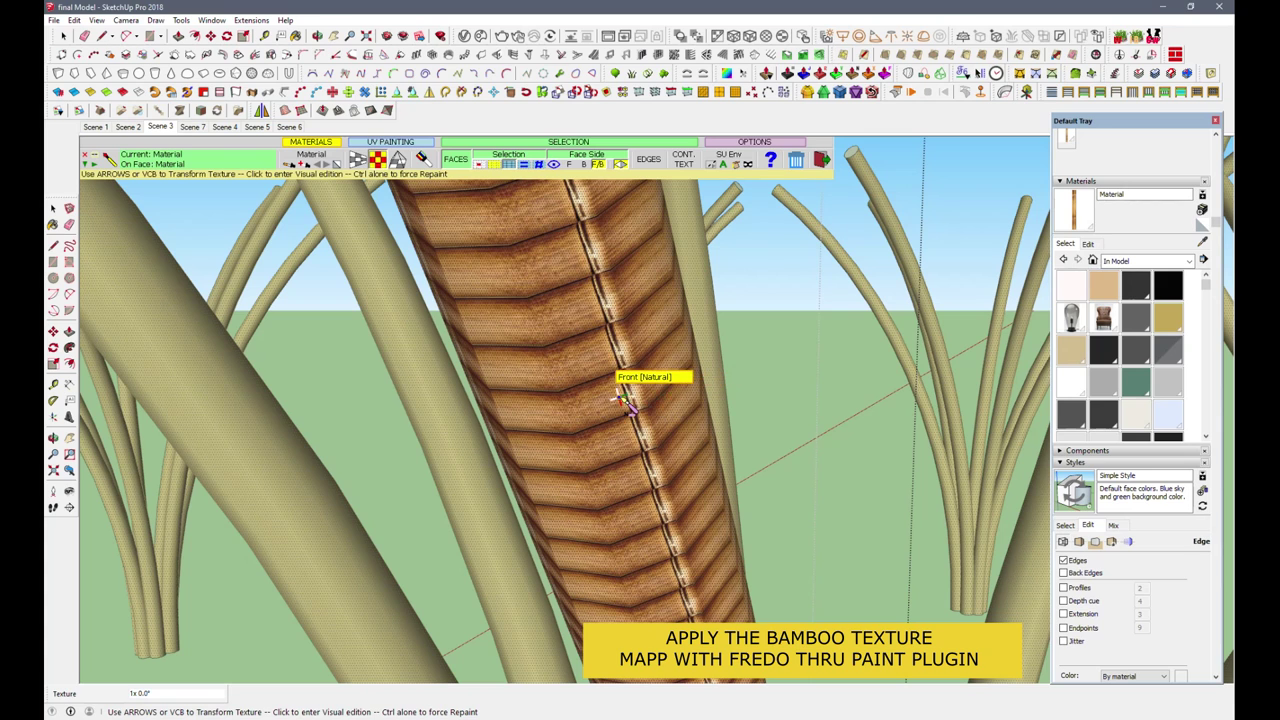
Step: Scale the stalk's bamboo texture about 2.84x and rotate it about 4.1°
{"action": "left_click", "coordinate": [625, 405]}
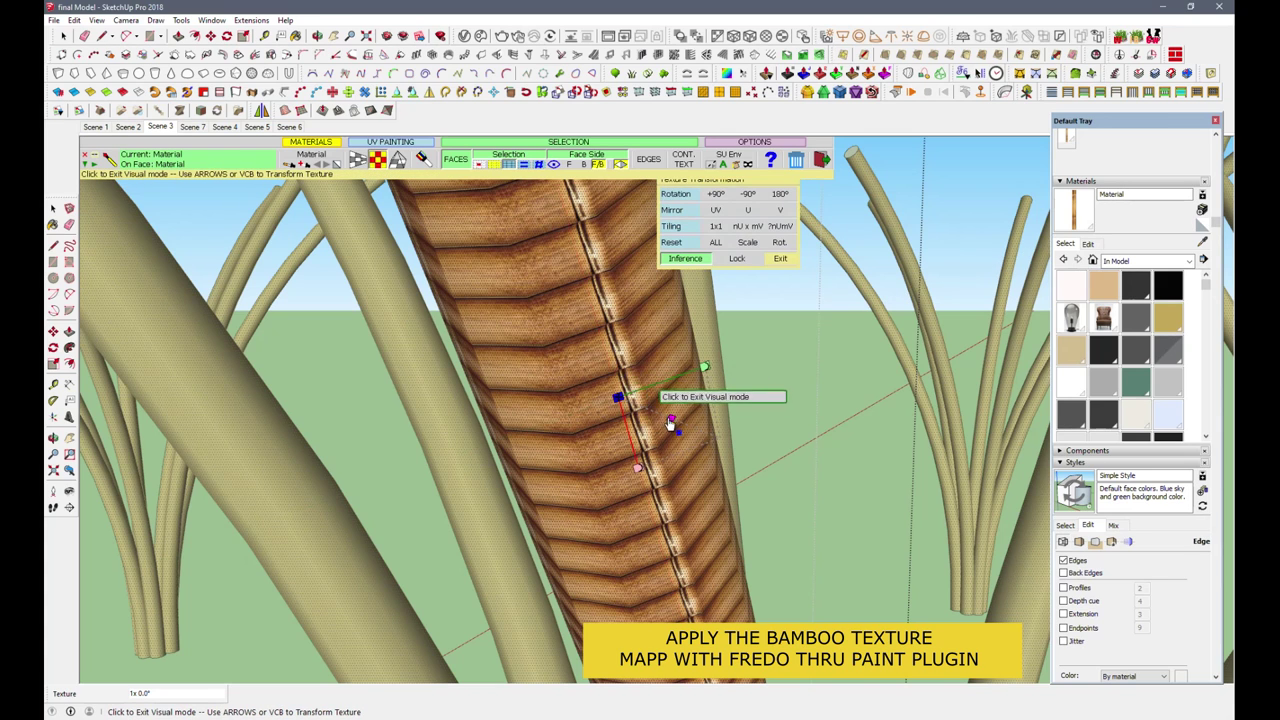
{"action": "mouse_move", "coordinate": [676, 423]}
{"action": "left_mouse_down"}
{"action": "mouse_move", "coordinate": [755, 457]}
{"action": "mouse_move", "coordinate": [705, 440]}
{"action": "left_mouse_up"}
{"action": "mouse_move", "coordinate": [708, 366]}
{"action": "left_mouse_down"}
{"action": "mouse_move", "coordinate": [668, 348]}
{"action": "mouse_move", "coordinate": [594, 352]}
{"action": "mouse_move", "coordinate": [601, 344]}
{"action": "mouse_move", "coordinate": [616, 375]}
{"action": "mouse_move", "coordinate": [726, 271]}
{"action": "left_mouse_up"}
{"action": "middle_click_drag", "start_coordinate": [726, 271], "coordinate": [638, 352]}
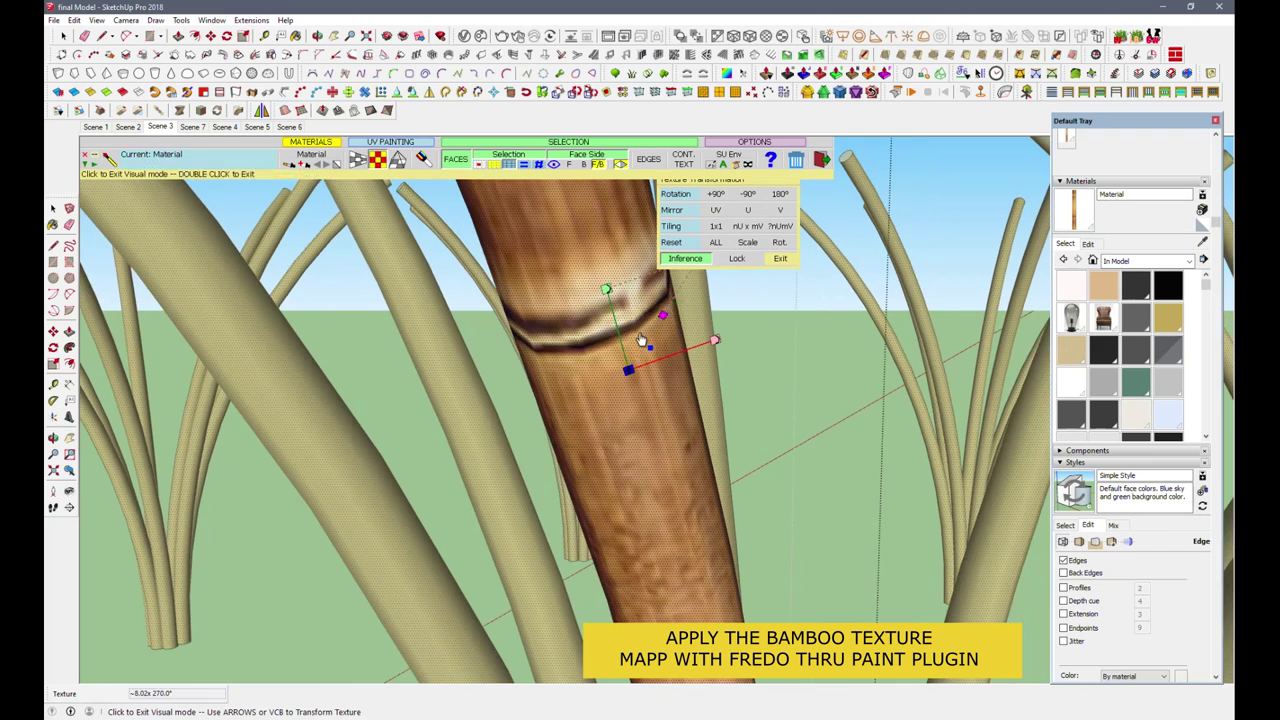
{"action": "scroll", "coordinate": [638, 352], "scroll_direction": "down", "scroll_amount": 2}
{"action": "scroll", "coordinate": [638, 352], "scroll_direction": "down", "scroll_amount": 2}
{"action": "scroll", "coordinate": [637, 350], "scroll_direction": "down", "scroll_amount": 1}
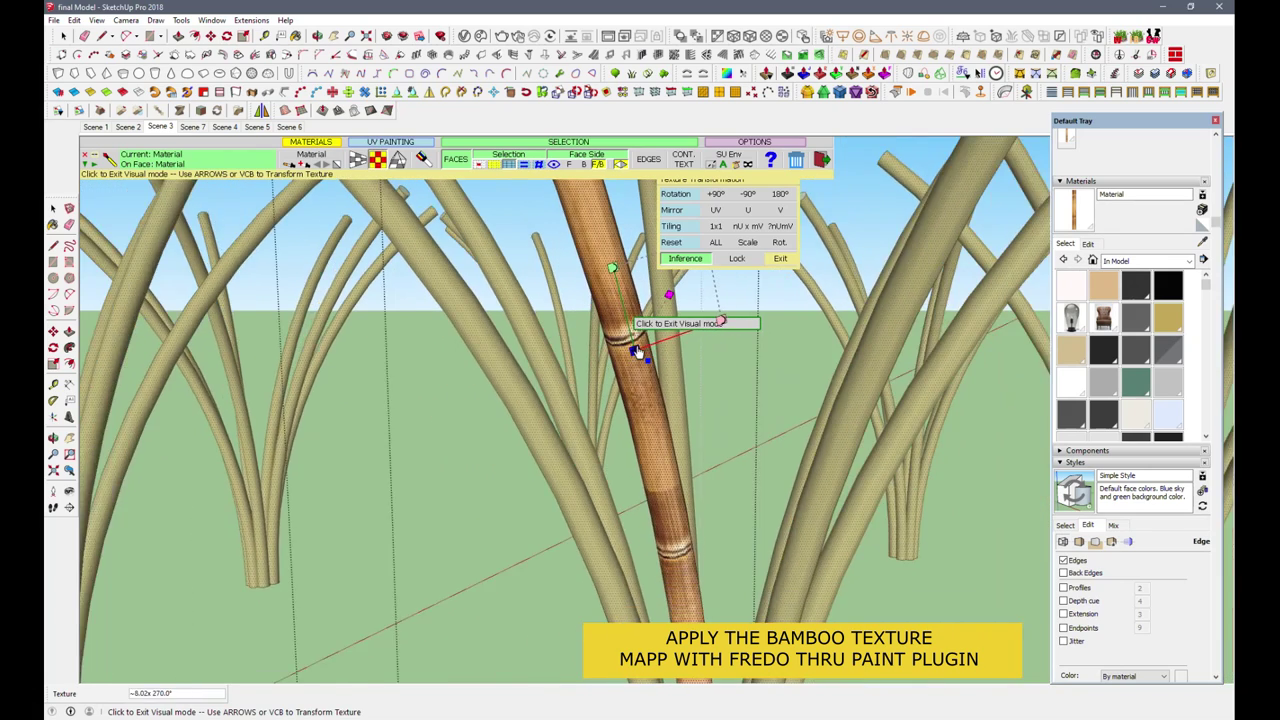
{"action": "scroll", "coordinate": [636, 348], "scroll_direction": "down", "scroll_amount": 2}
{"action": "scroll", "coordinate": [636, 348], "scroll_direction": "down", "scroll_amount": 2}
{"action": "scroll", "coordinate": [638, 345], "scroll_direction": "down", "scroll_amount": 2}
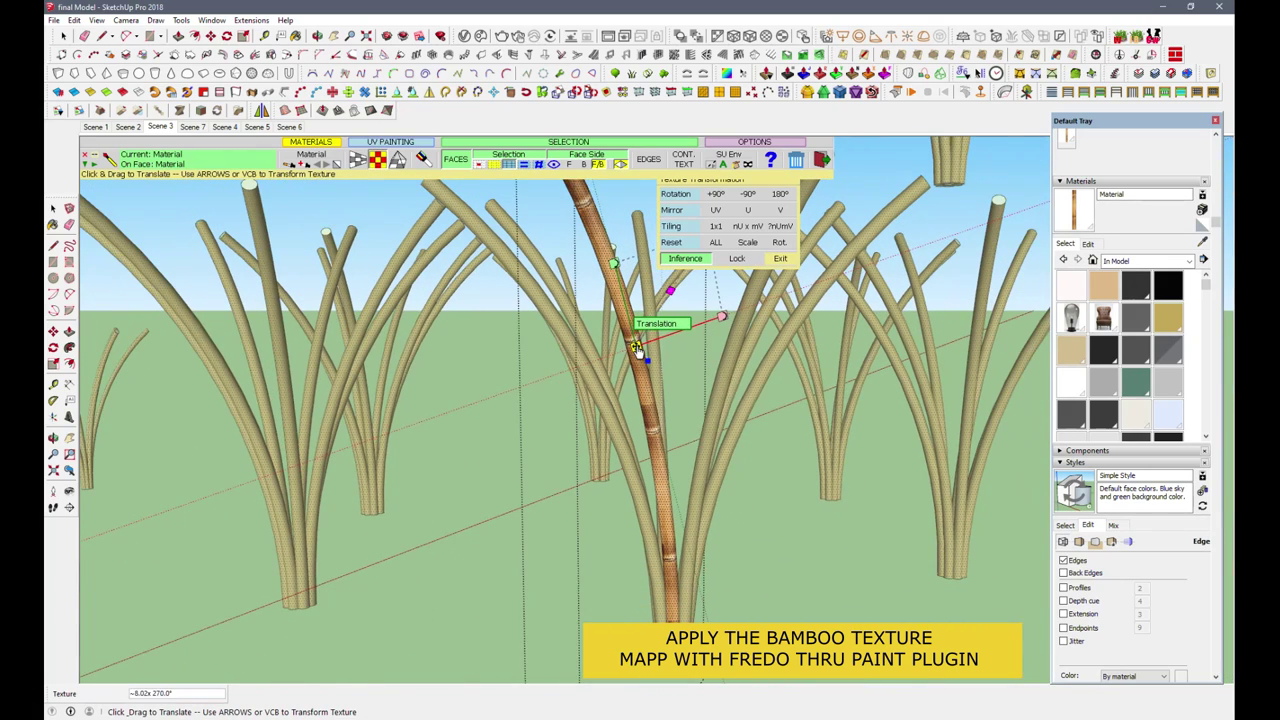
Step: Exit visual texture editing and ThruPaint, returning to the Select tool
{"action": "right_click", "coordinate": [688, 412]}
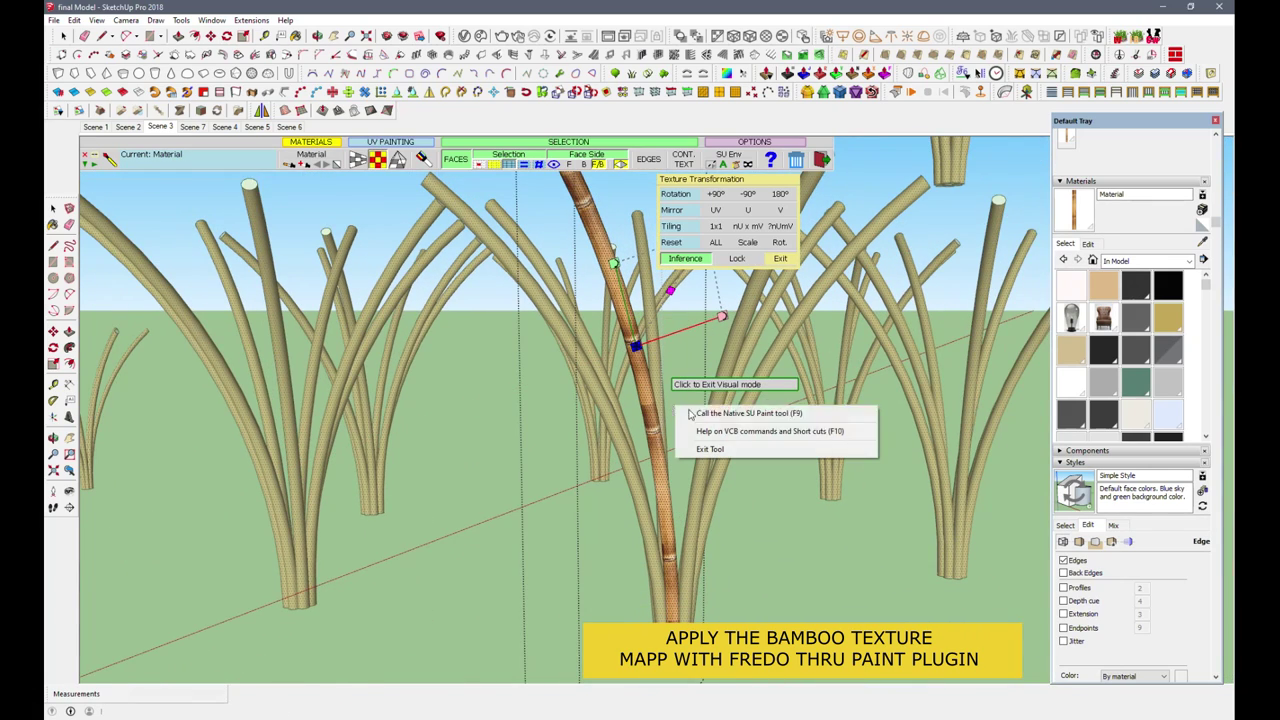
{"action": "left_click", "coordinate": [866, 398]}
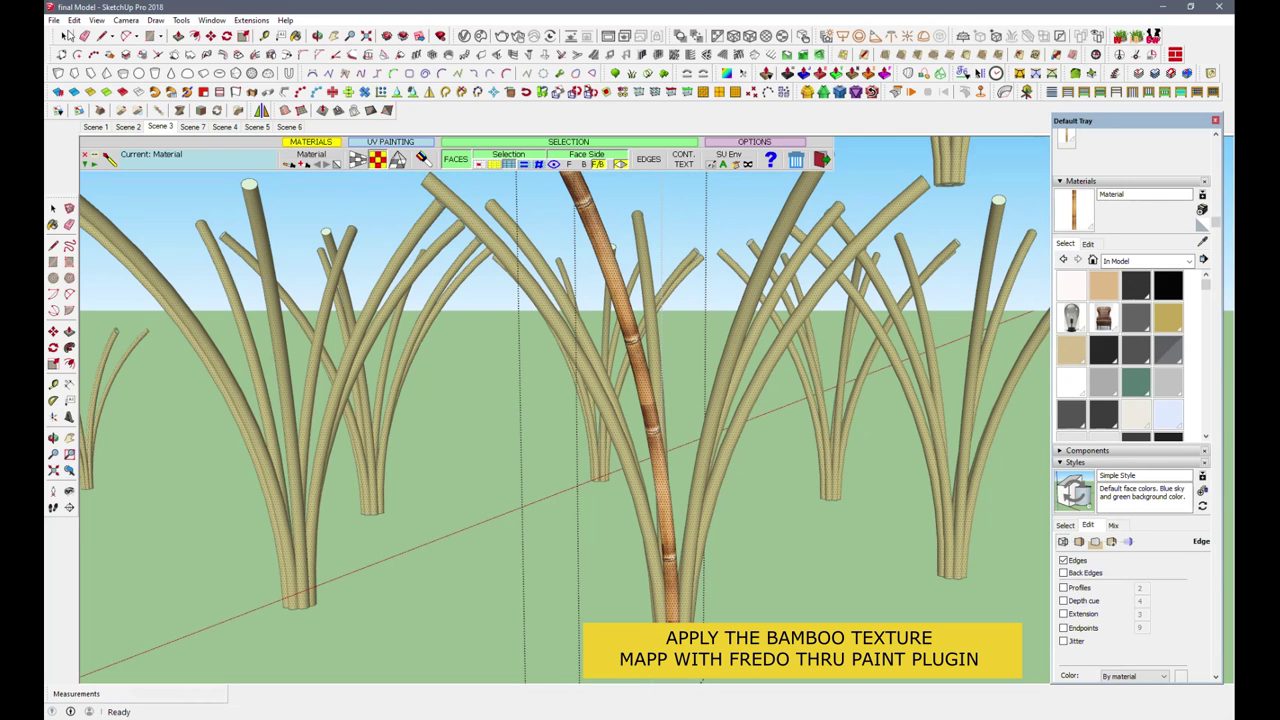
{"action": "left_click", "coordinate": [63, 35]}
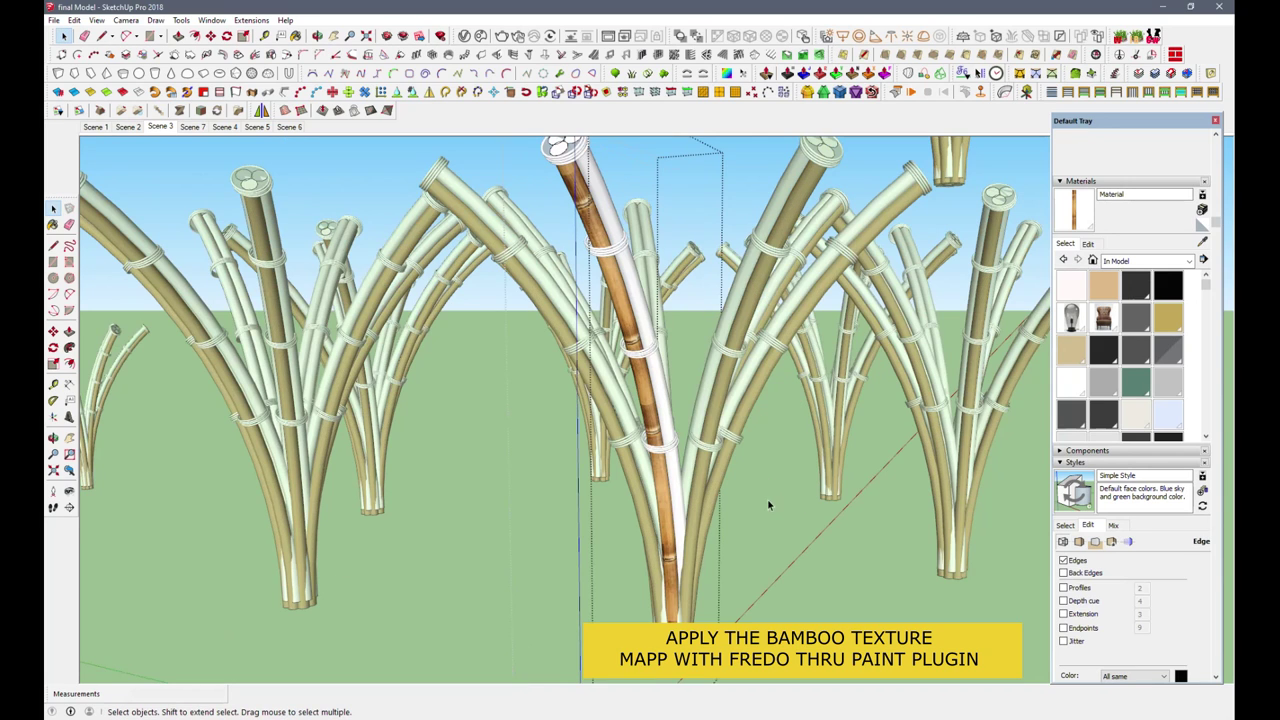
Step: Sample the textured stem's bamboo material and paint it onto all the other stems
{"action": "scroll", "coordinate": [685, 440], "scroll_direction": "up", "scroll_amount": 2}
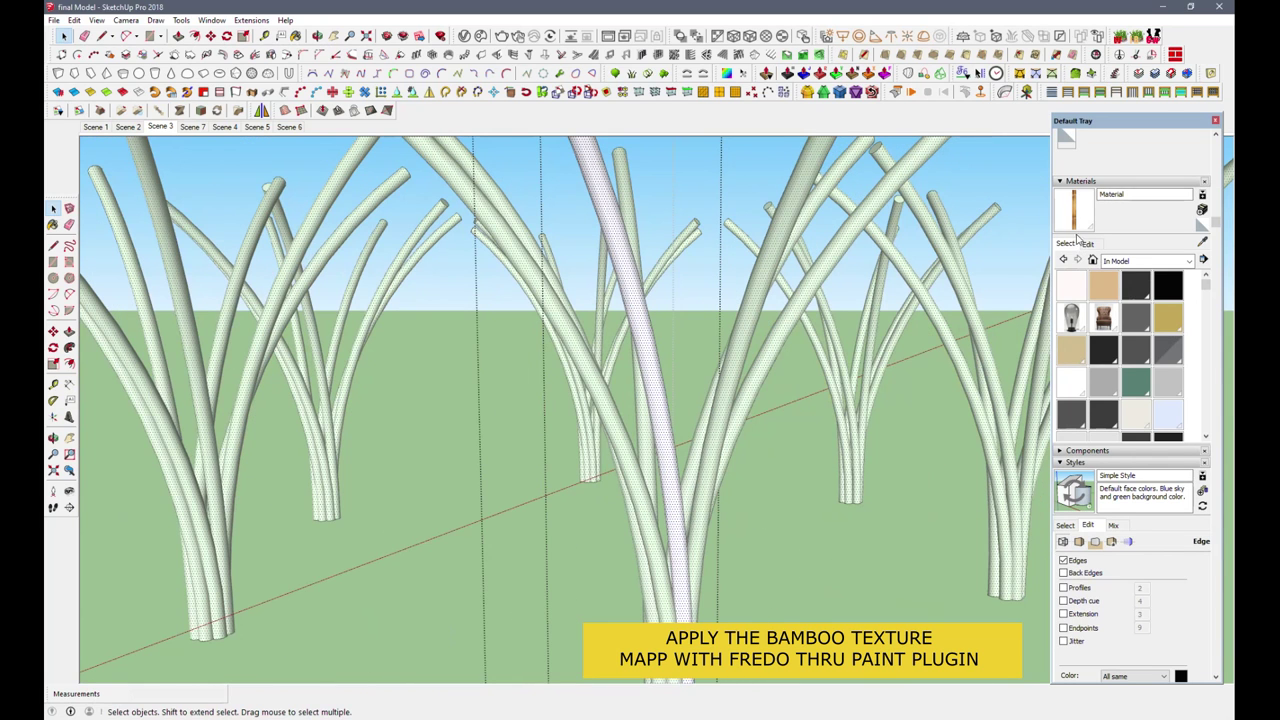
{"action": "left_click", "coordinate": [631, 427], "text": "alt"}
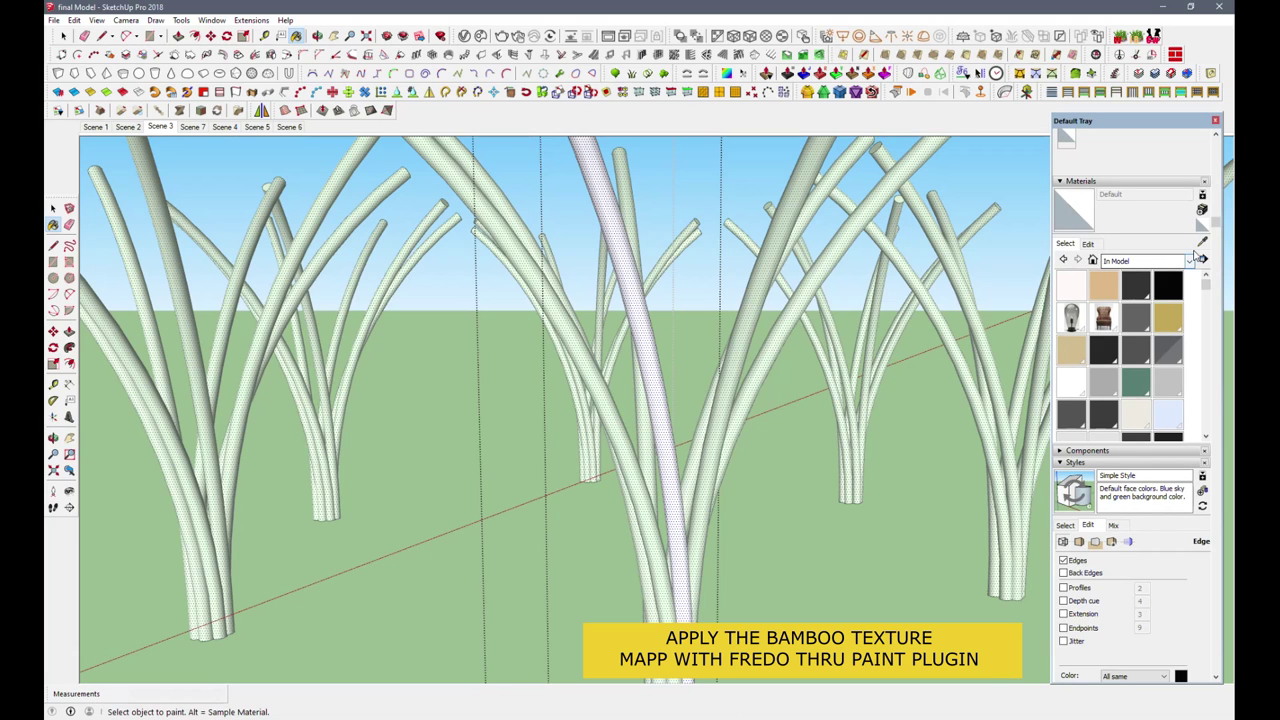
{"action": "scroll", "coordinate": [1176, 339], "scroll_direction": "down", "scroll_amount": 2}
{"action": "scroll", "coordinate": [1176, 339], "scroll_direction": "down", "scroll_amount": 2}
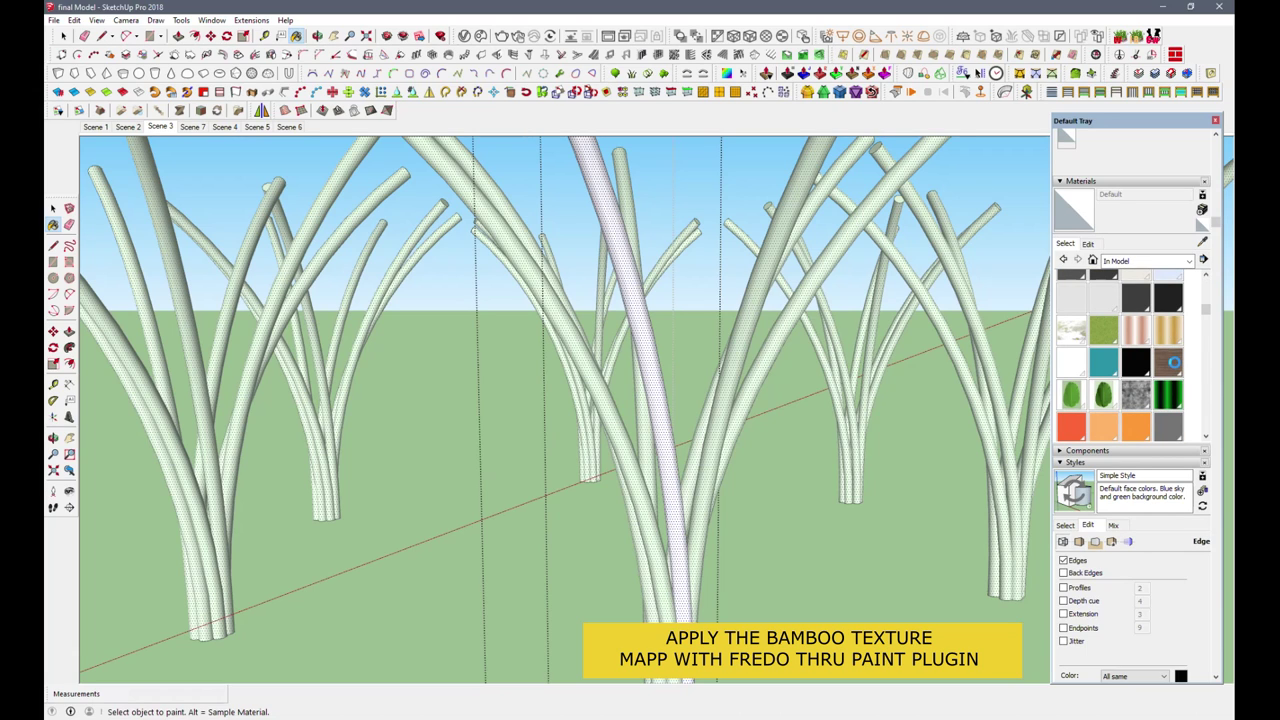
{"action": "scroll", "coordinate": [1174, 363], "scroll_direction": "down", "scroll_amount": 2}
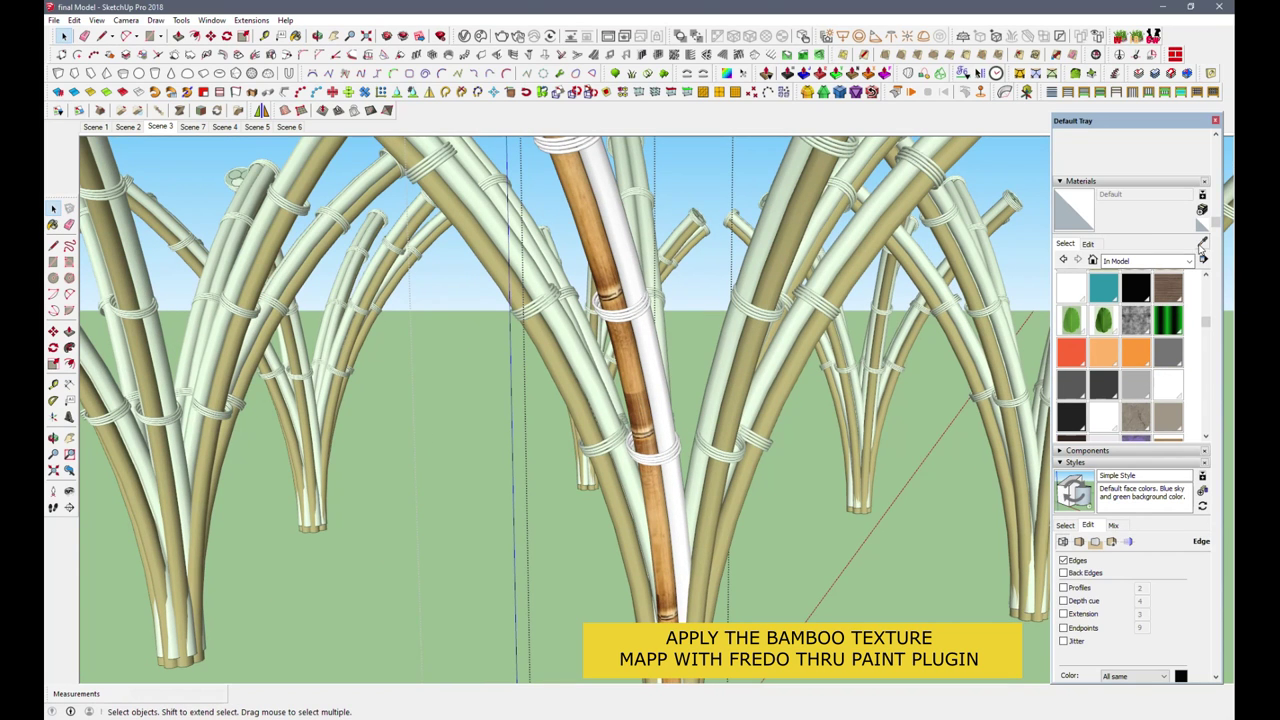
{"action": "left_click", "coordinate": [642, 348]}
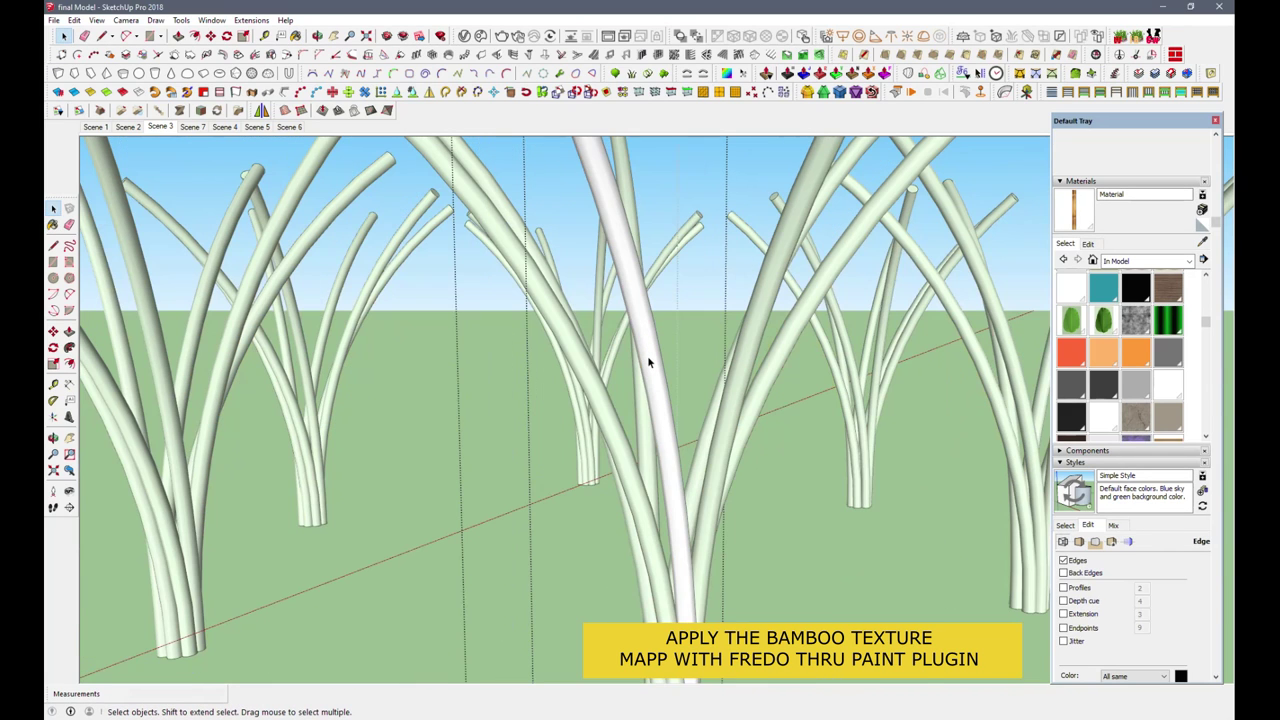
{"action": "left_click", "coordinate": [648, 362]}
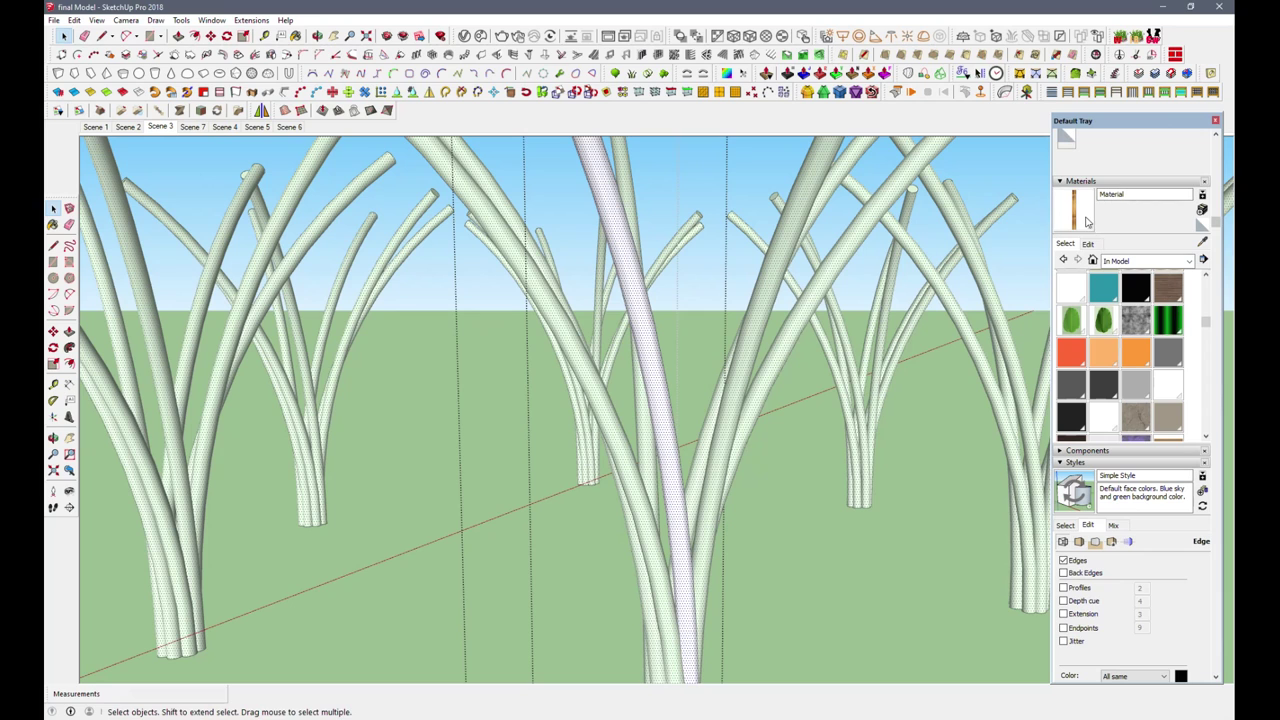
{"action": "left_click", "coordinate": [648, 321]}
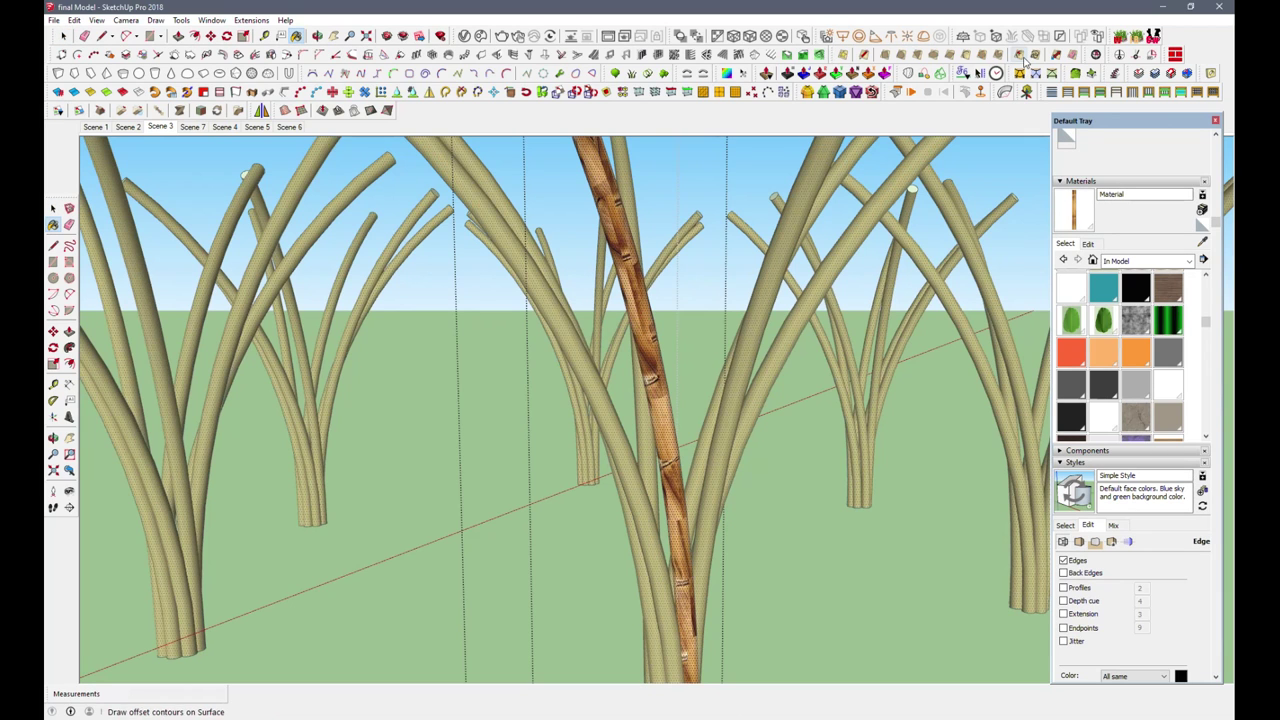
Step: Repaint a stem with ThruPaint and rotate its bamboo texture to run along it
{"action": "left_click", "coordinate": [963, 86]}
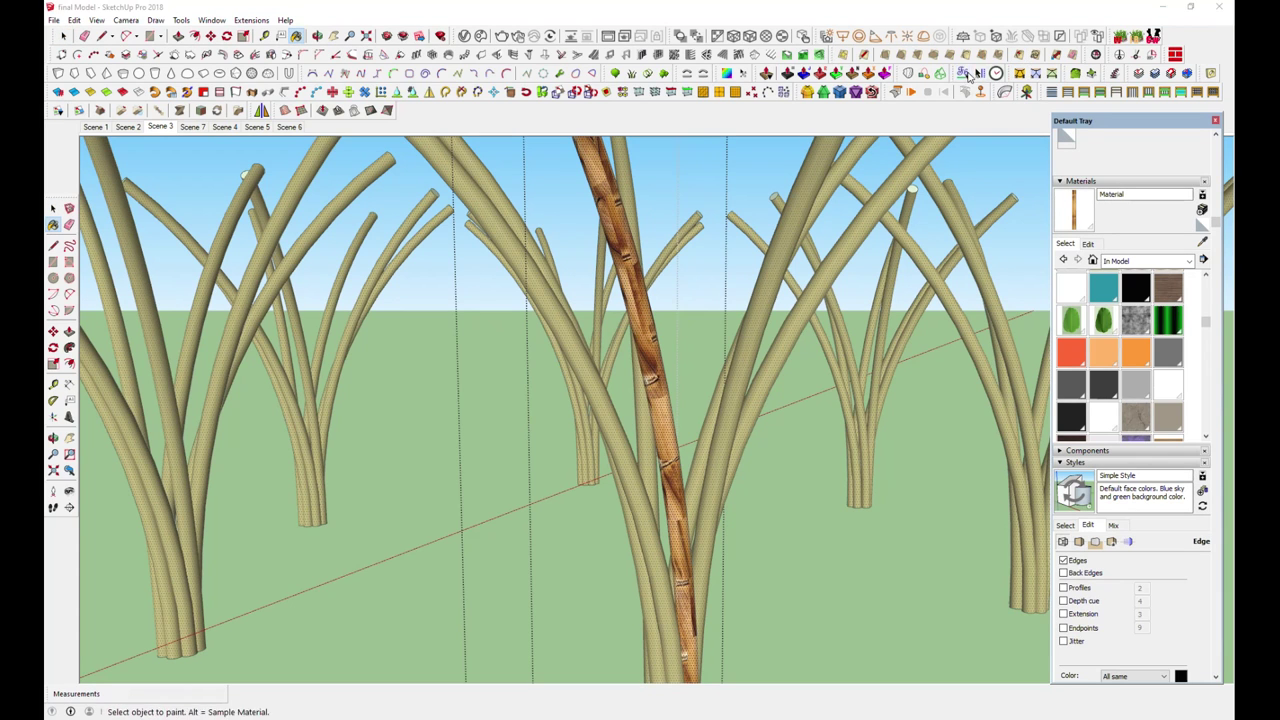
{"action": "left_click", "coordinate": [155, 645]}
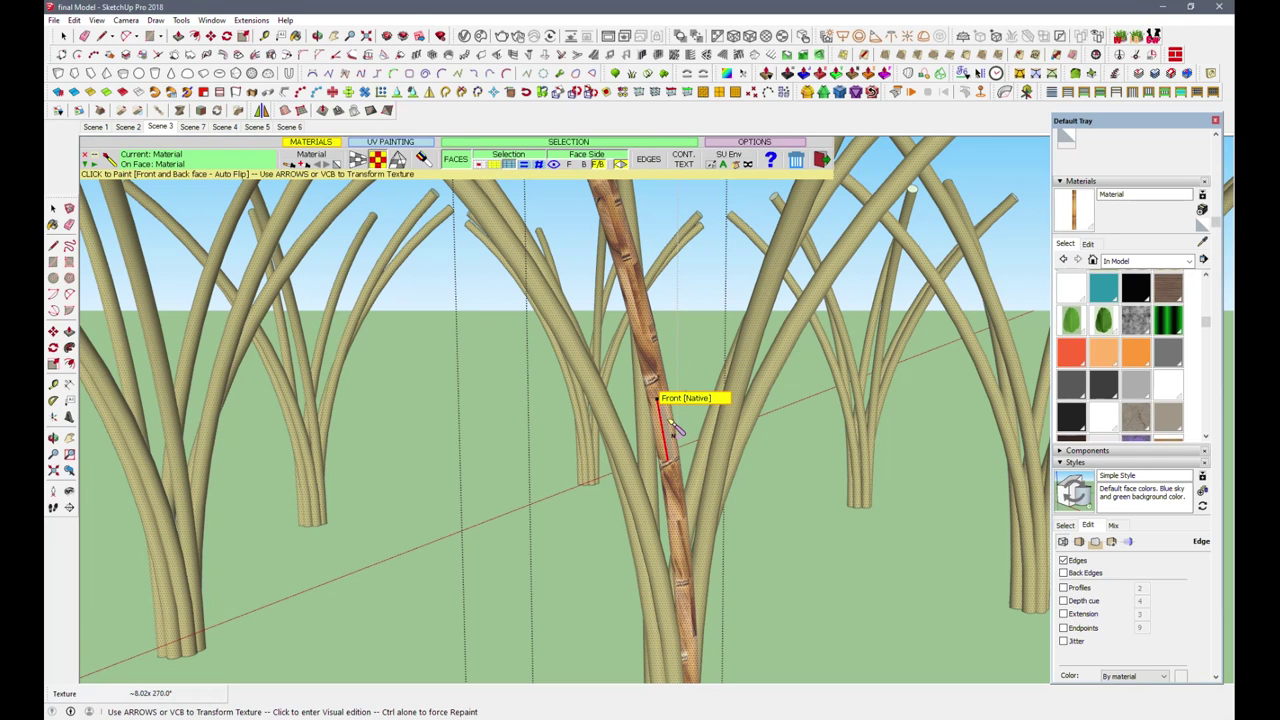
{"action": "left_click", "coordinate": [670, 426]}
{"action": "right_click", "coordinate": [667, 422]}
{"action": "left_click", "coordinate": [760, 423]}
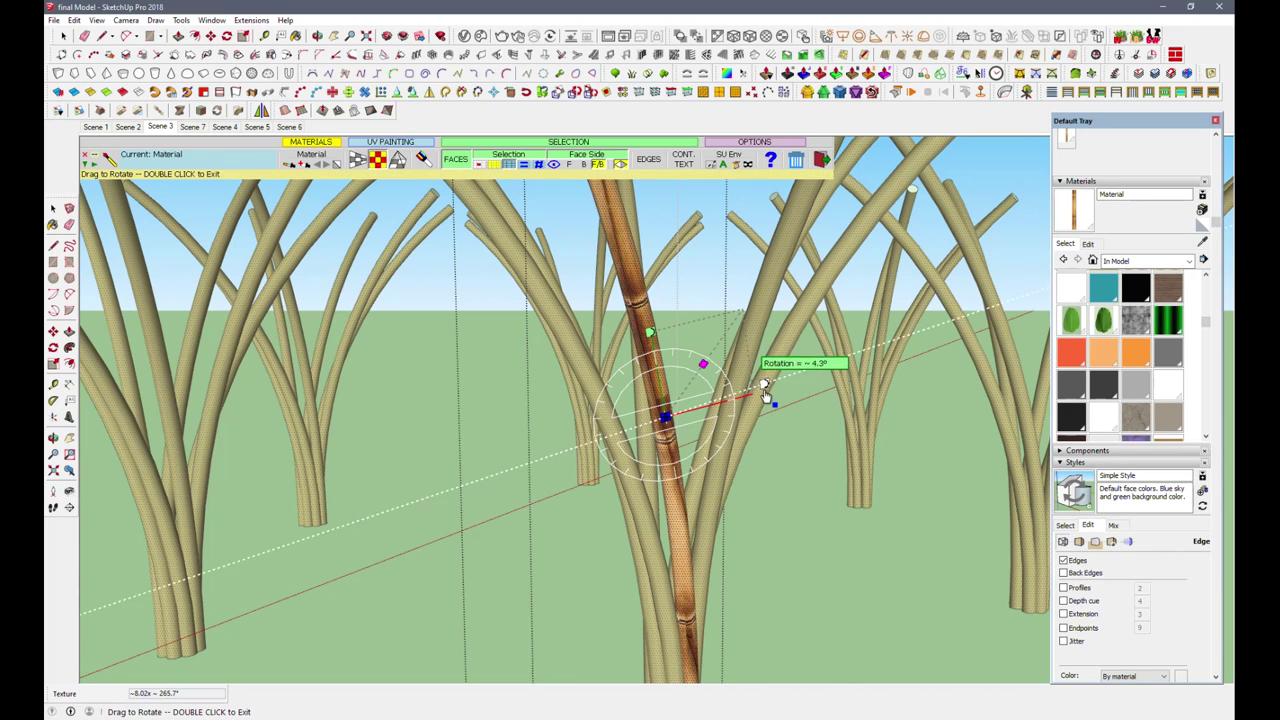
{"action": "left_click_drag", "start_coordinate": [765, 395], "coordinate": [771, 391]}
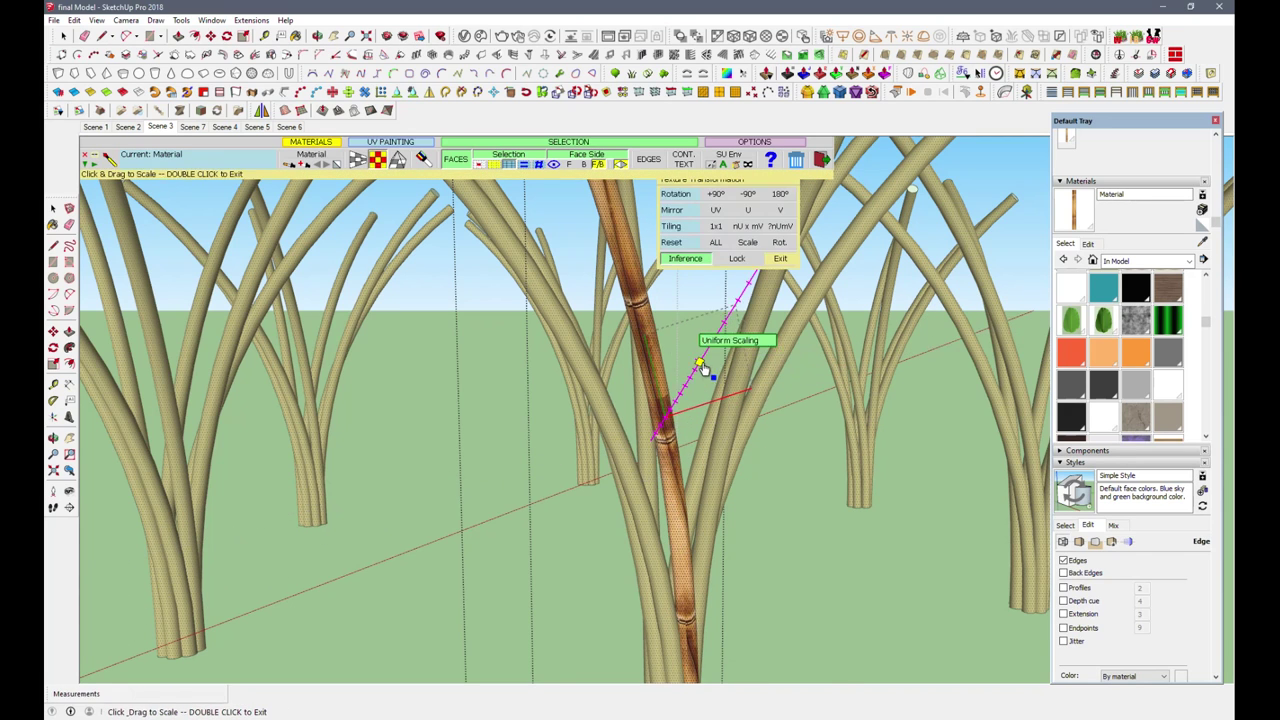
{"action": "left_click", "coordinate": [535, 490]}
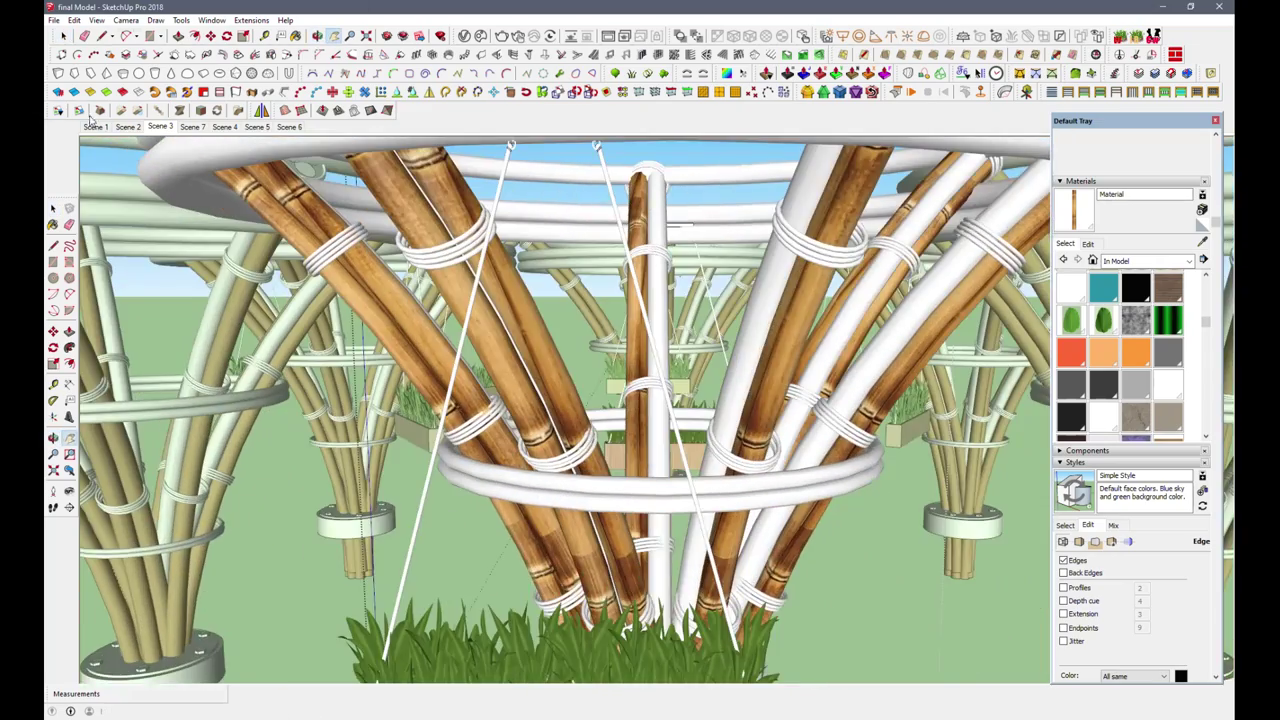
Step: Repaint the curved stem with an aligned bamboo texture using ThruPaint
{"action": "middle_click_drag", "start_coordinate": [606, 483], "coordinate": [876, 380]}
{"action": "scroll", "coordinate": [876, 380], "scroll_direction": "up", "scroll_amount": 5}
{"action": "key", "text": "b"}
{"action": "left_click", "coordinate": [966, 75]}
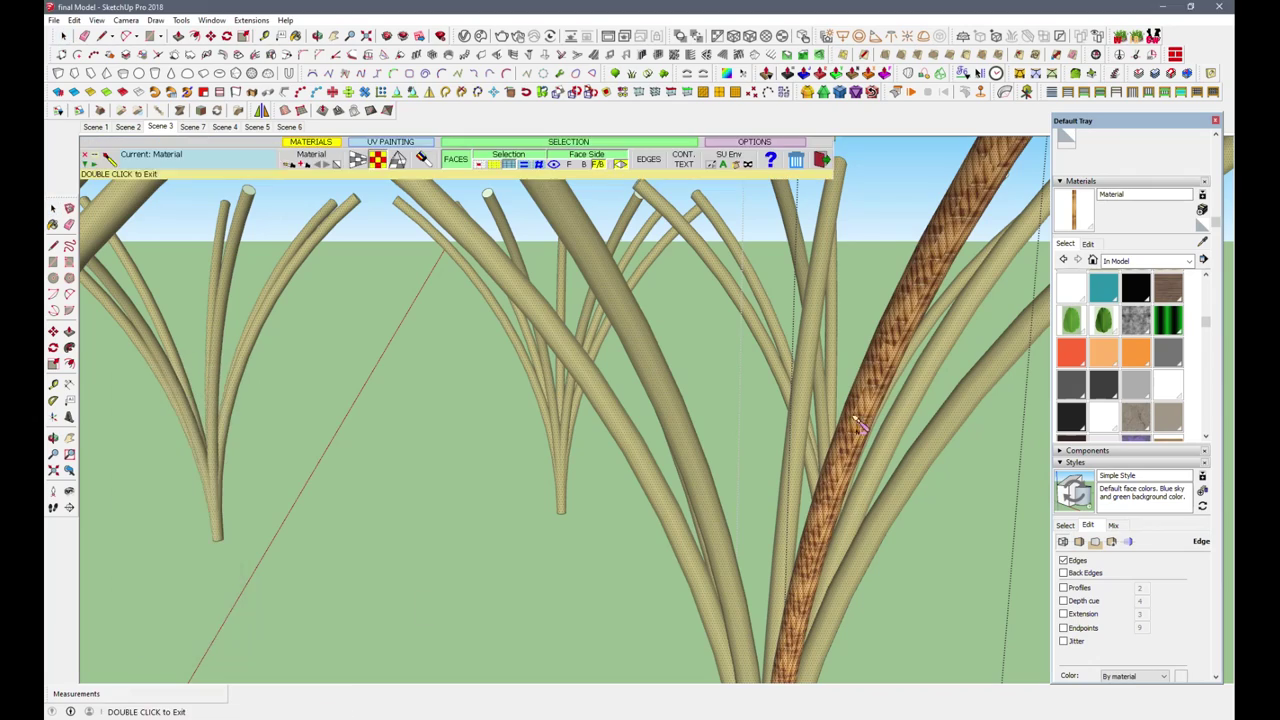
{"action": "mouse_move", "coordinate": [857, 390]}
{"action": "middle_mouse_down"}
{"action": "mouse_move", "coordinate": [598, 385]}
{"action": "mouse_move", "coordinate": [457, 329]}
{"action": "mouse_move", "coordinate": [540, 318]}
{"action": "middle_mouse_up"}
{"action": "left_click", "coordinate": [495, 340]}
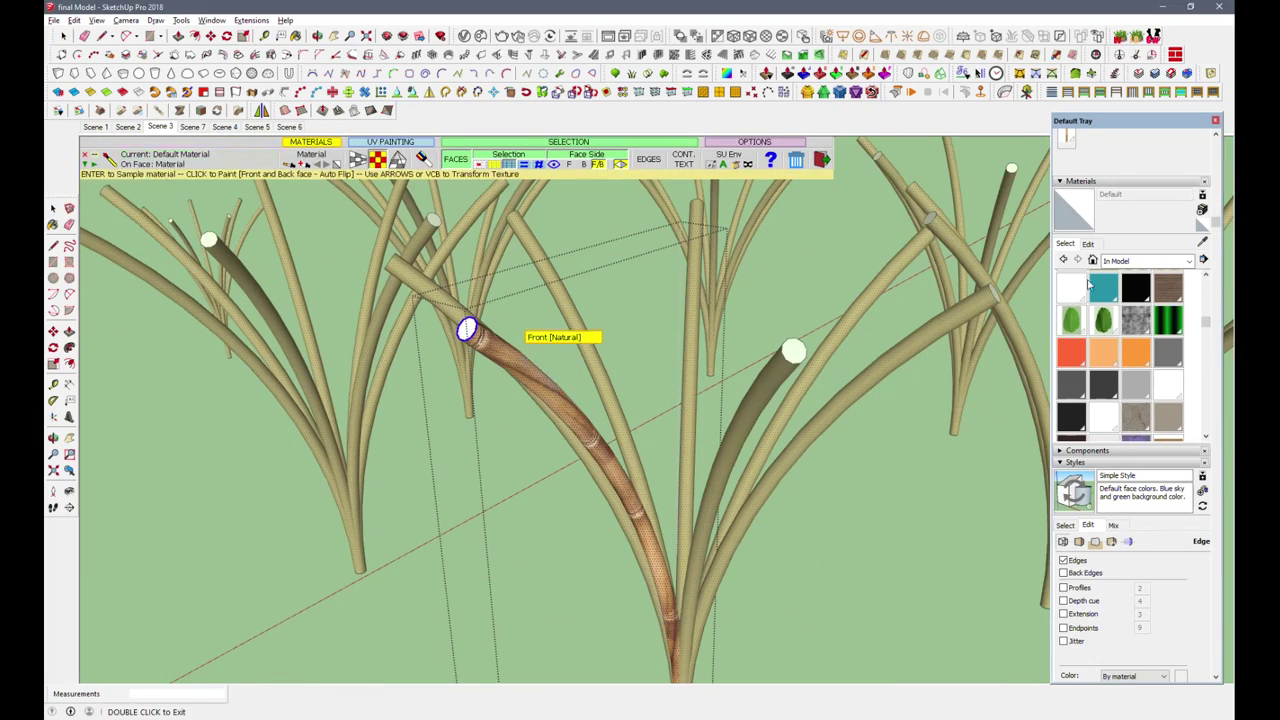
{"action": "key", "text": "space"}
{"action": "scroll", "coordinate": [465, 325], "scroll_direction": "up", "scroll_amount": 3}
{"action": "scroll", "coordinate": [1165, 338], "scroll_direction": "down", "scroll_amount": 3}
{"action": "scroll", "coordinate": [1165, 338], "scroll_direction": "down", "scroll_amount": 1}
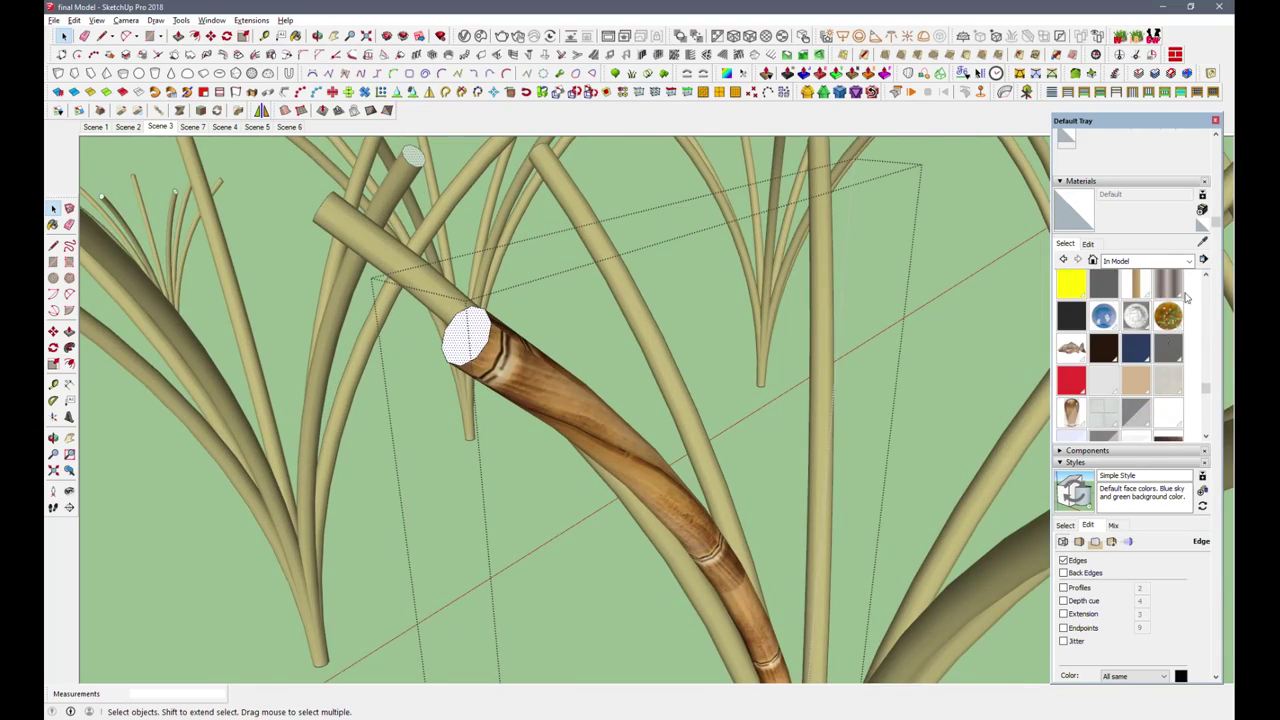
Step: Sample the brown bamboo material and open the top ring group for painting
{"action": "key", "text": "b"}
{"action": "left_click", "coordinate": [457, 332], "text": "alt"}
{"action": "key", "text": "space"}
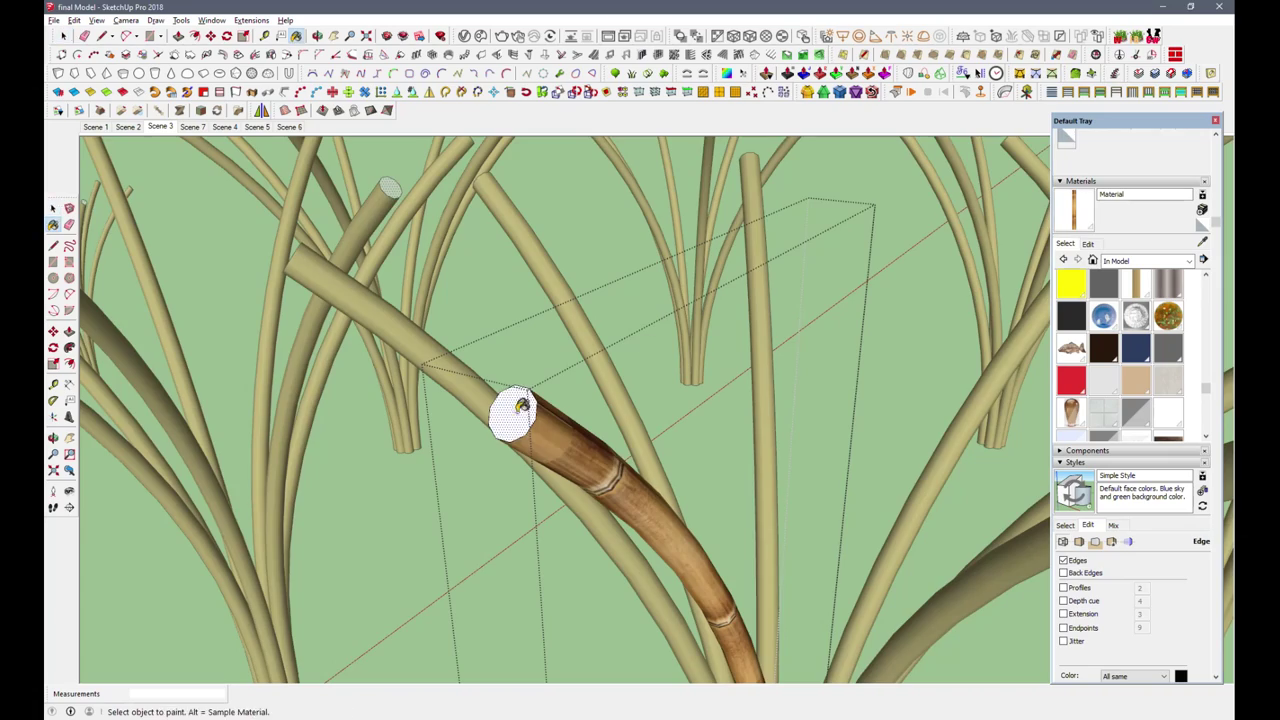
{"action": "scroll", "coordinate": [513, 418], "scroll_direction": "down", "scroll_amount": 3}
{"action": "scroll", "coordinate": [540, 380], "scroll_direction": "down", "scroll_amount": 3}
{"action": "scroll", "coordinate": [662, 229], "scroll_direction": "down", "scroll_amount": 3}
{"action": "scroll", "coordinate": [662, 229], "scroll_direction": "up", "scroll_amount": 3}
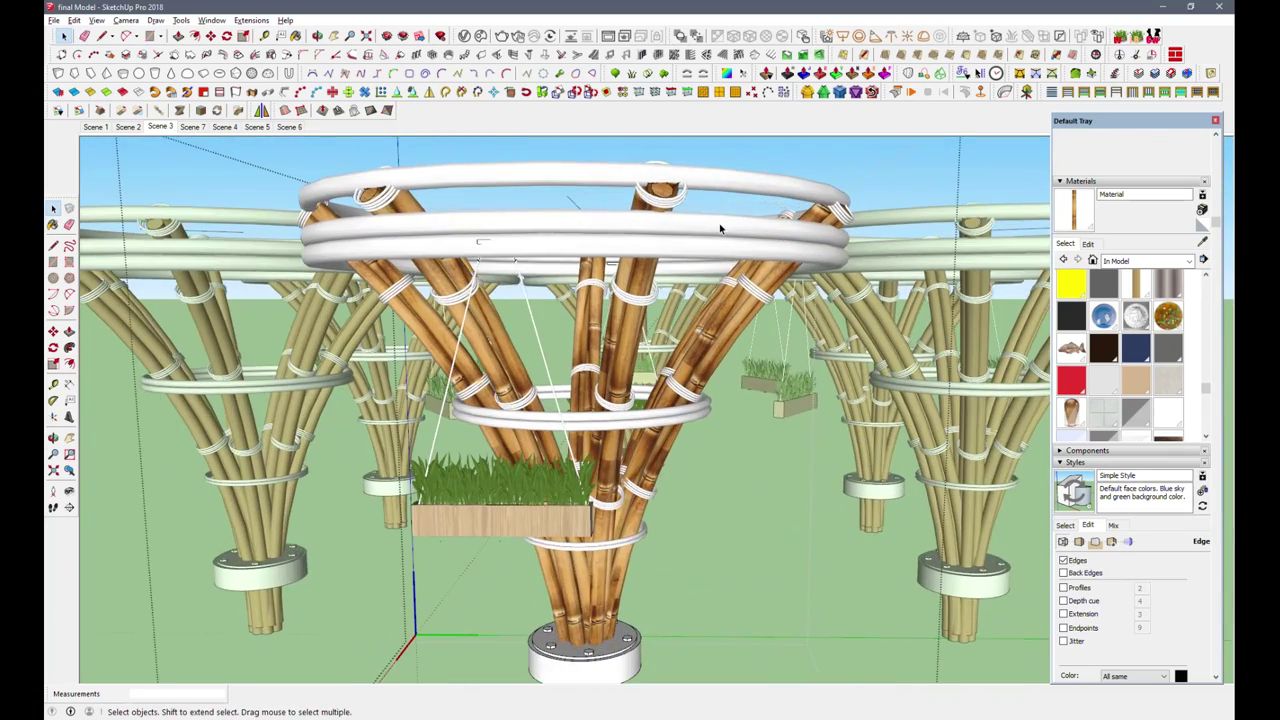
{"action": "double_click", "coordinate": [720, 223]}
{"action": "key", "text": "b"}
{"action": "key", "text": "shift+t"}
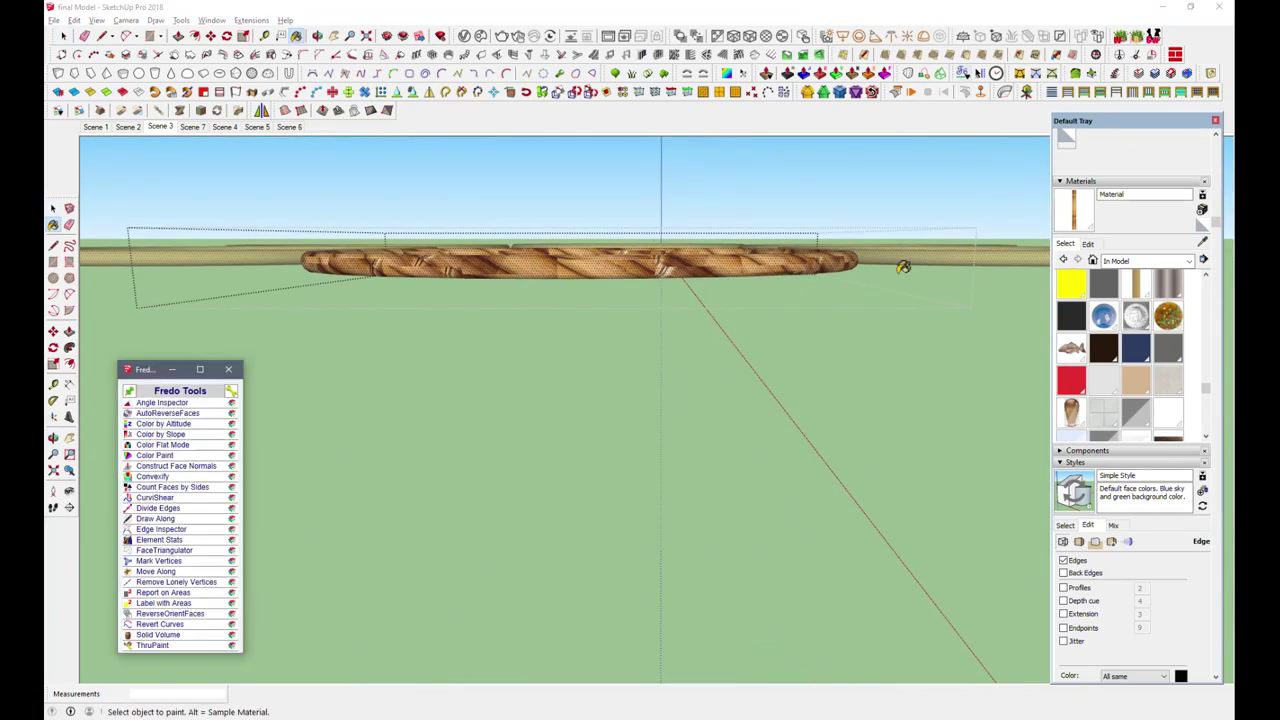
Step: Paint the top ring with ThruPaint and rotate its bamboo texture
{"action": "key", "text": "Return"}
{"action": "scroll", "coordinate": [660, 270], "scroll_direction": "up", "scroll_amount": 2}
{"action": "left_click", "coordinate": [613, 280]}
{"action": "mouse_move", "coordinate": [628, 371]}
{"action": "left_mouse_down"}
{"action": "mouse_move", "coordinate": [549, 358]}
{"action": "mouse_move", "coordinate": [515, 304]}
{"action": "left_mouse_up"}
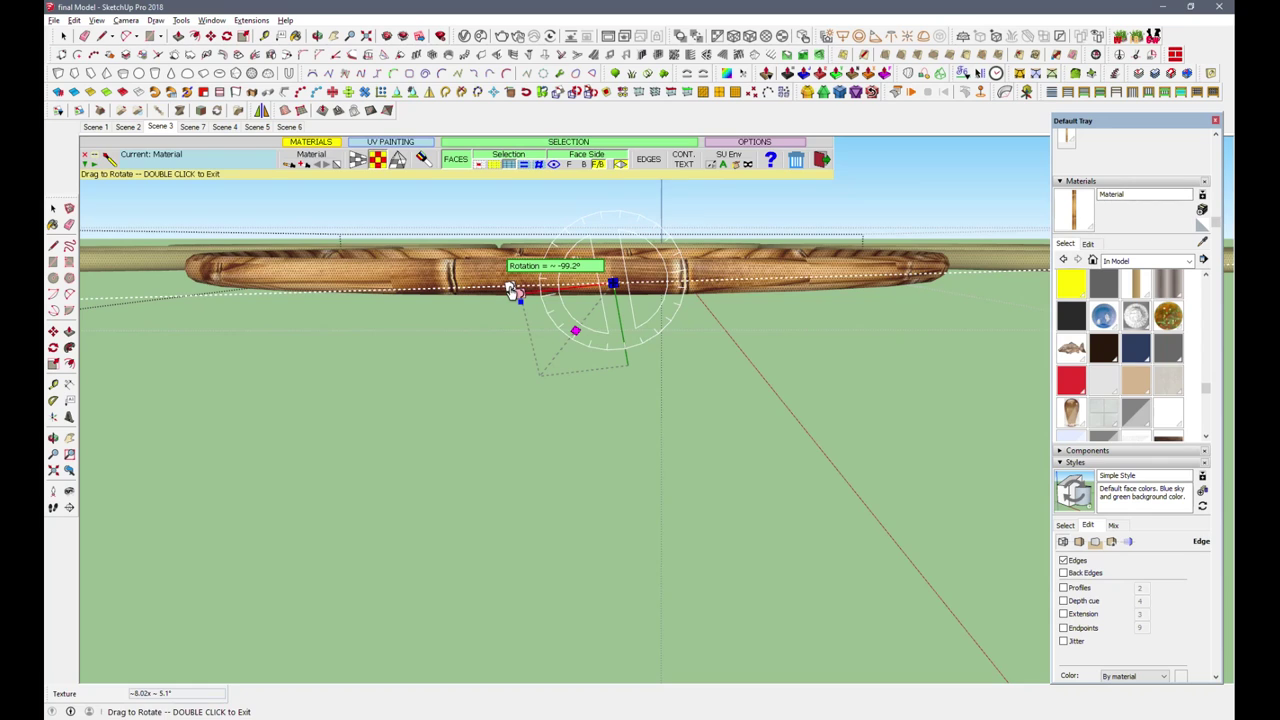
{"action": "mouse_move", "coordinate": [691, 349]}
{"action": "middle_mouse_down"}
{"action": "mouse_move", "coordinate": [600, 348]}
{"action": "mouse_move", "coordinate": [491, 210]}
{"action": "middle_mouse_up"}
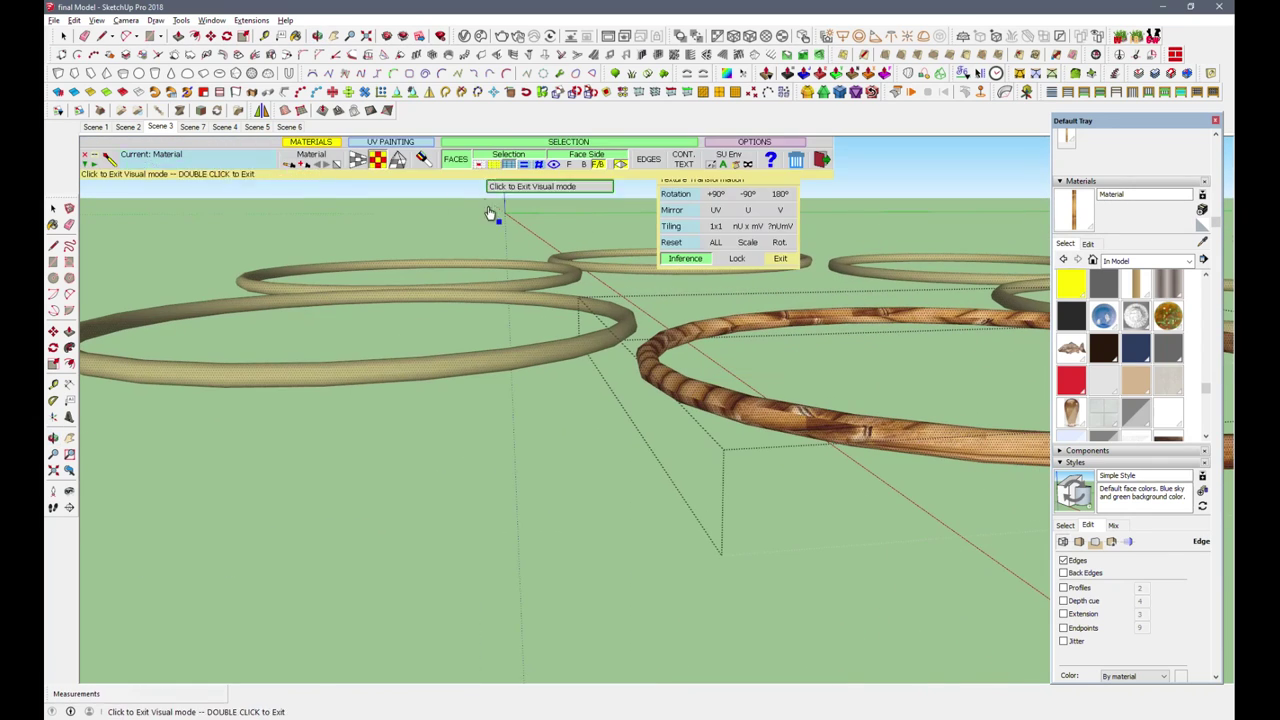
{"action": "middle_click_drag", "start_coordinate": [806, 457], "coordinate": [706, 437]}
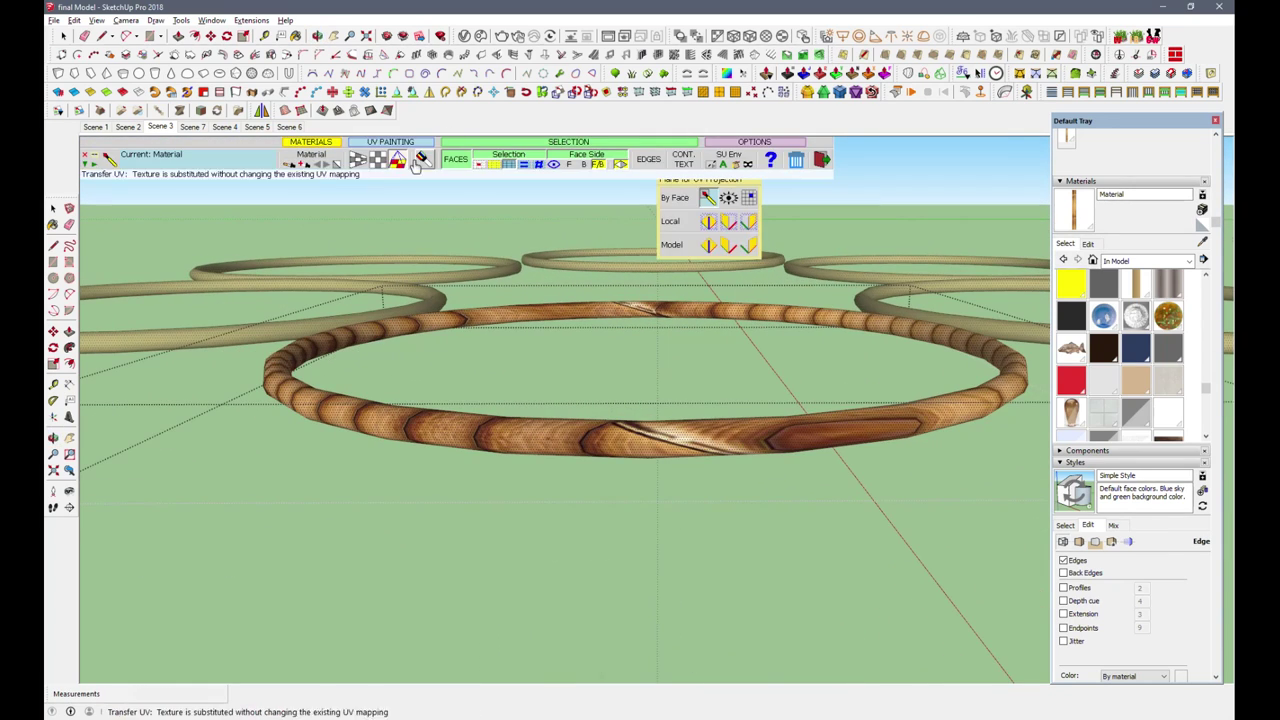
Step: Switch UV painting to QuadMesh UV and repaint the ring so joints follow its curve
{"action": "left_click", "coordinate": [357, 162]}
{"action": "left_click", "coordinate": [425, 410]}
{"action": "mouse_move", "coordinate": [425, 410]}
{"action": "middle_mouse_down"}
{"action": "mouse_move", "coordinate": [760, 345]}
{"action": "mouse_move", "coordinate": [826, 289]}
{"action": "mouse_move", "coordinate": [711, 457]}
{"action": "middle_mouse_up"}
{"action": "scroll", "coordinate": [711, 457], "scroll_direction": "down", "scroll_amount": 2}
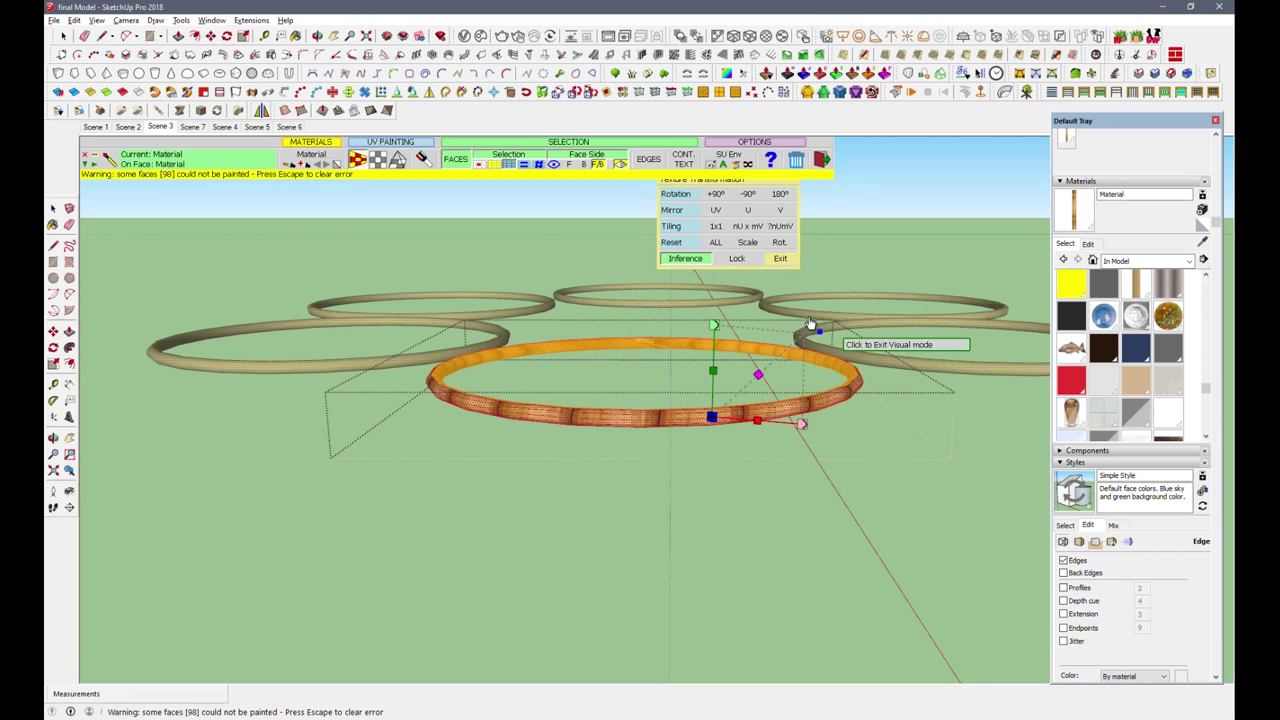
{"action": "key", "text": "space"}
{"action": "scroll", "coordinate": [683, 430], "scroll_direction": "up", "scroll_amount": 2}
{"action": "key", "text": "ctrl+z"}
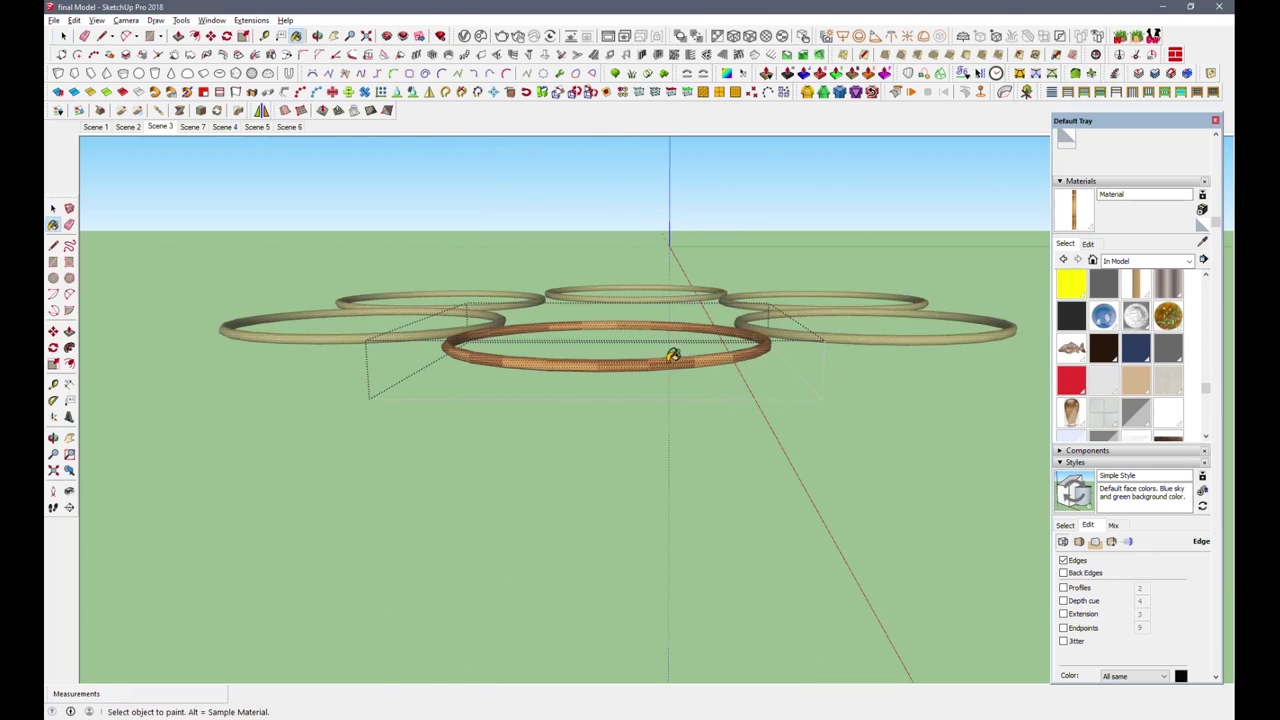
Step: Paint the ring with the bamboo wood material
{"action": "scroll", "coordinate": [673, 356], "scroll_direction": "up", "scroll_amount": 2}
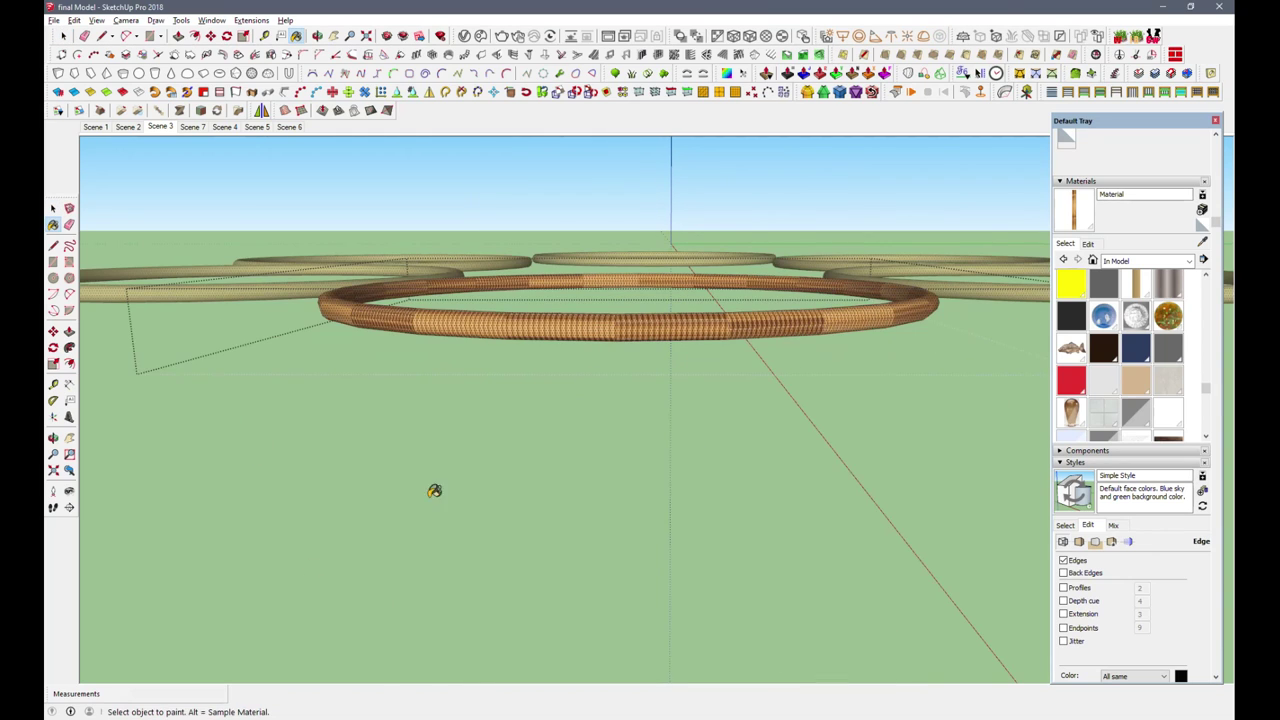
{"action": "left_click", "coordinate": [680, 343]}
{"action": "scroll", "coordinate": [507, 393], "scroll_direction": "up", "scroll_amount": 2}
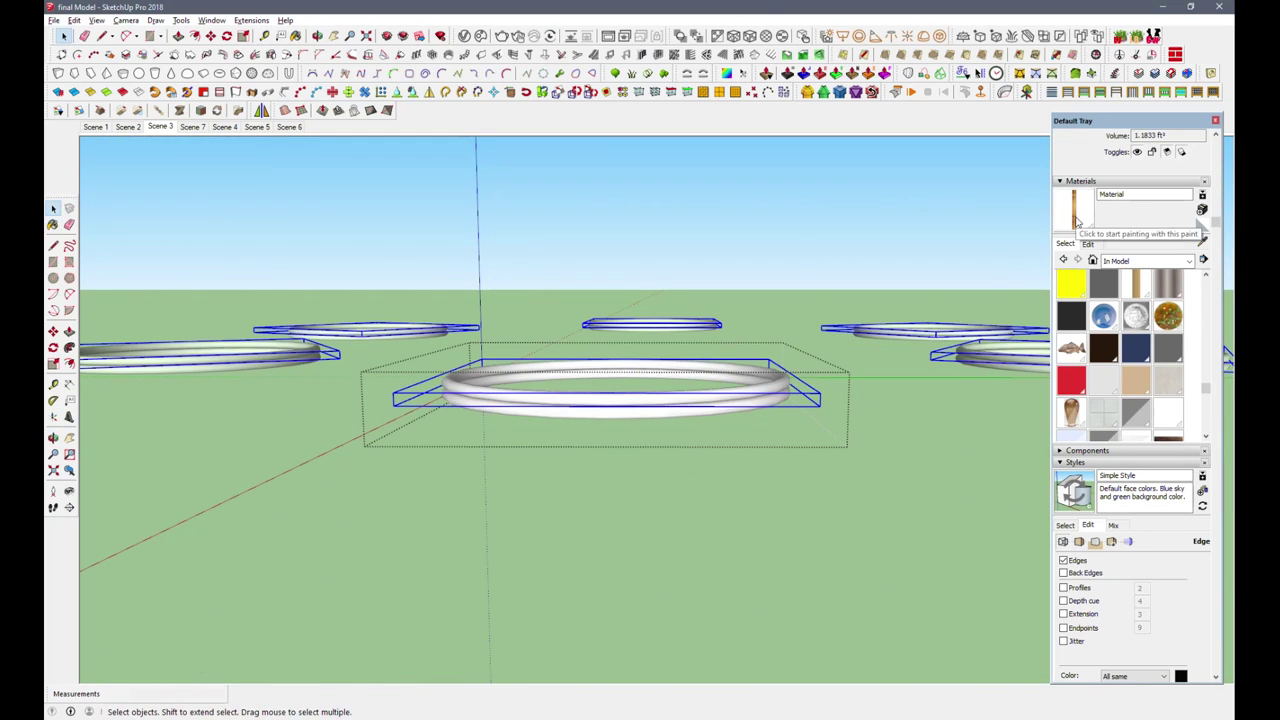
{"action": "left_click", "coordinate": [1076, 220]}
{"action": "left_click", "coordinate": [652, 406]}
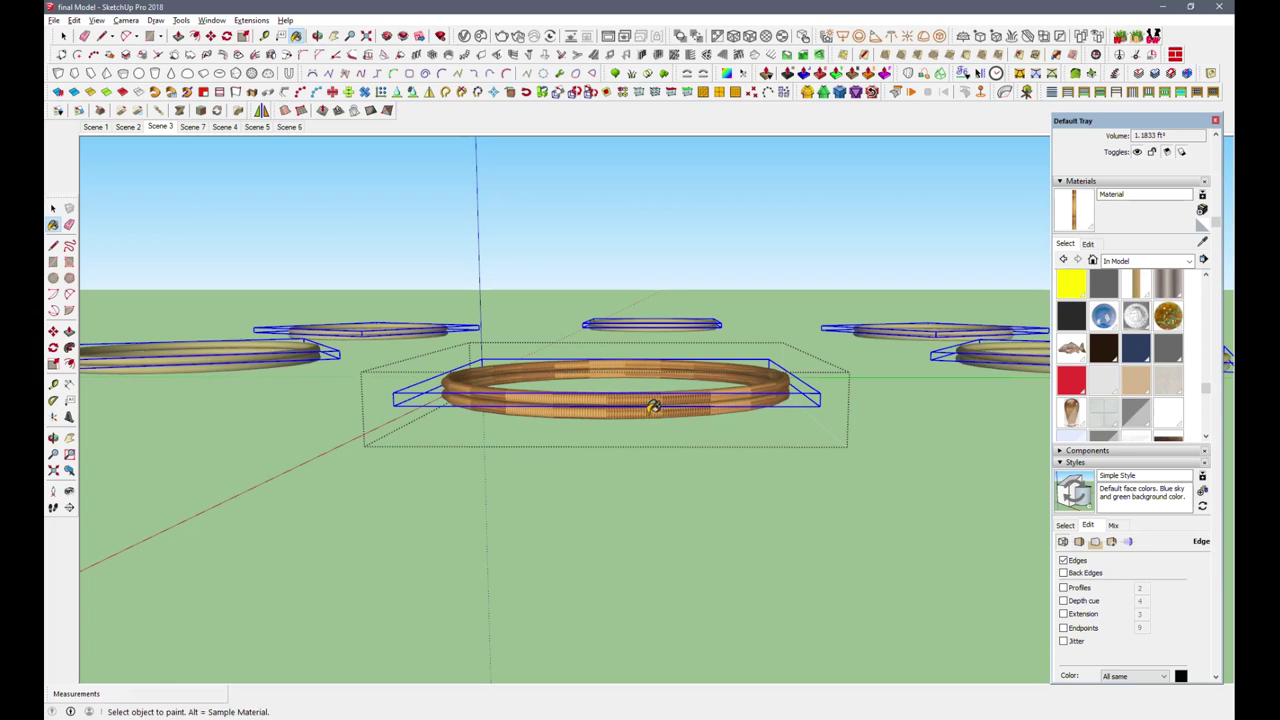
Step: Repaint the ring with an aligned texture using ThruPaint
{"action": "right_click", "coordinate": [112, 356]}
{"action": "left_click", "coordinate": [170, 500]}
{"action": "left_click", "coordinate": [634, 402]}
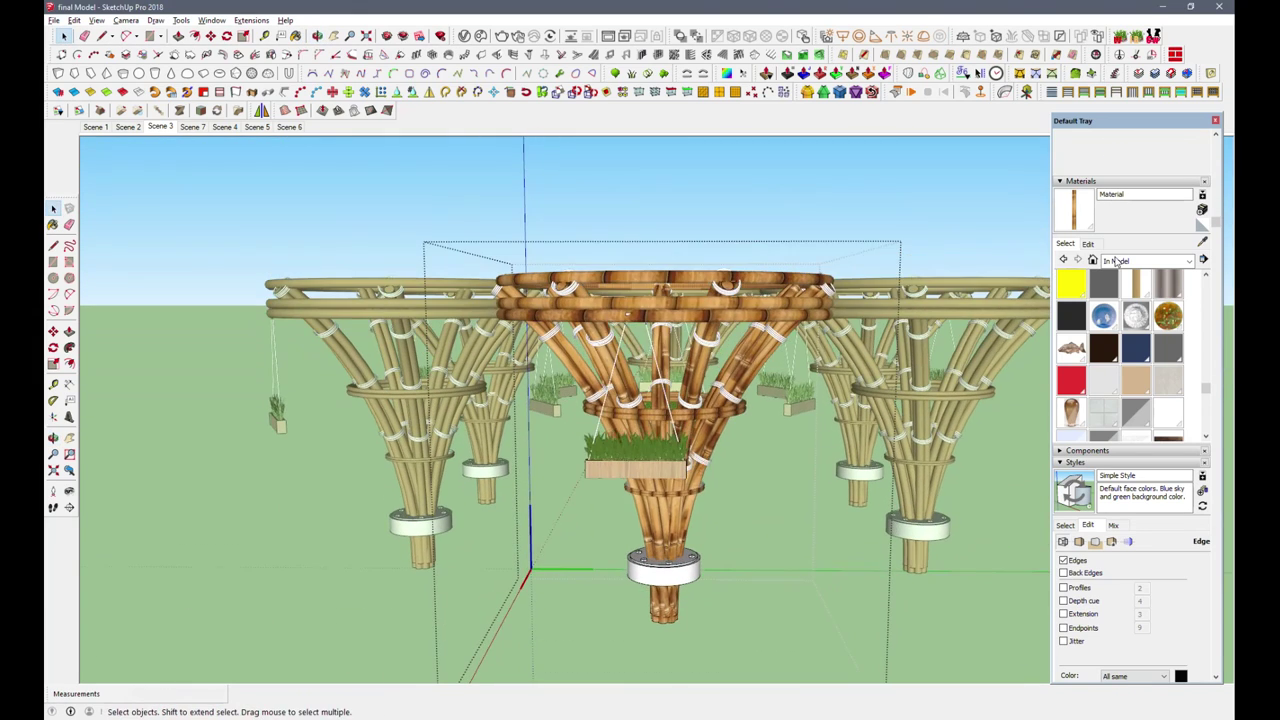
Step: Create a new material from a wood image in the E: drive's v ray textures wood folder
{"action": "left_click", "coordinate": [1202, 210]}
{"action": "left_click", "coordinate": [729, 409]}
{"action": "left_click", "coordinate": [641, 507]}
{"action": "double_click", "coordinate": [787, 453]}
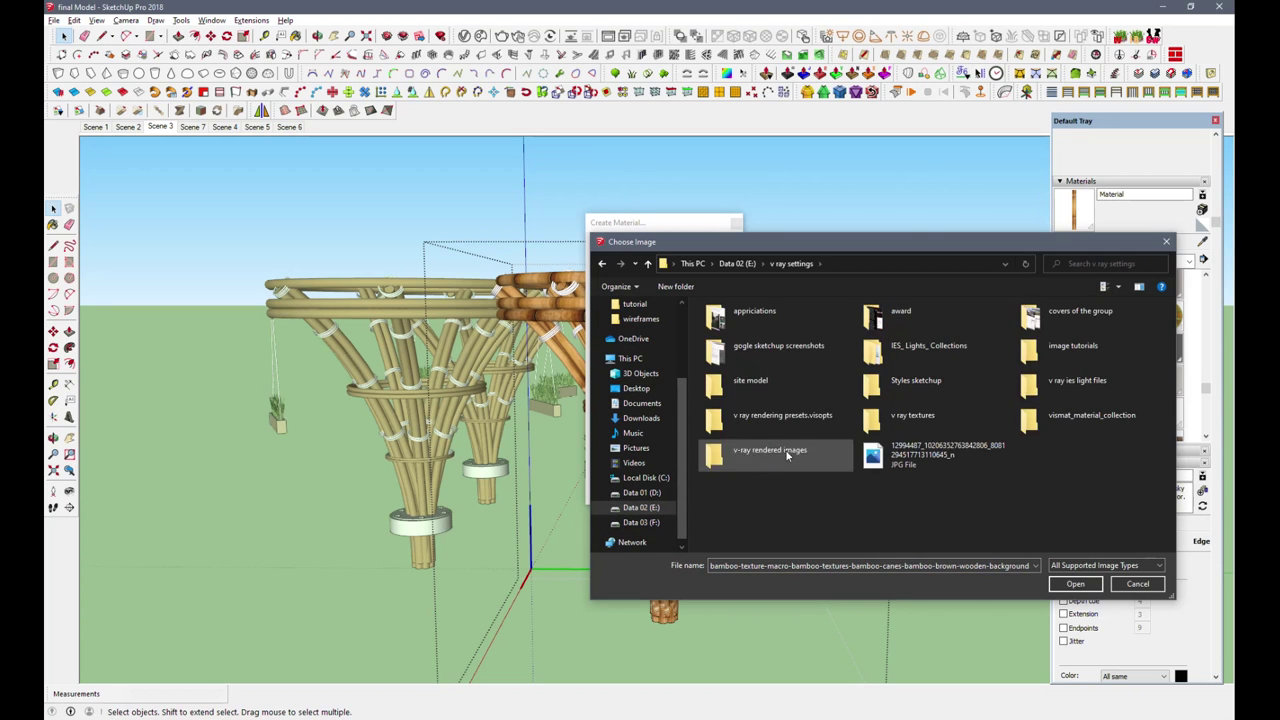
{"action": "double_click", "coordinate": [912, 415]}
{"action": "scroll", "coordinate": [950, 440], "scroll_direction": "down", "scroll_amount": 2}
{"action": "double_click", "coordinate": [962, 450]}
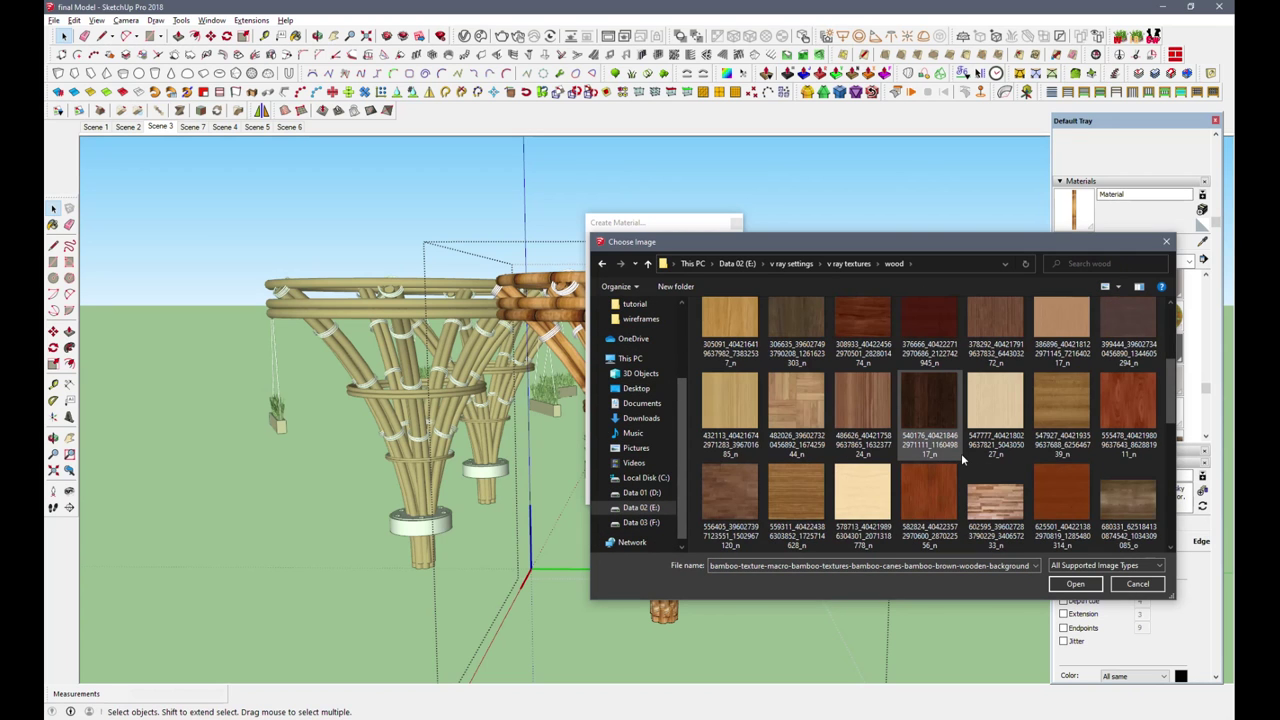
{"action": "double_click", "coordinate": [730, 495]}
{"action": "left_click", "coordinate": [640, 492]}
Step: Paint the bamboo rings with the new wood material
{"action": "middle_click_drag", "start_coordinate": [560, 400], "coordinate": [480, 400]}
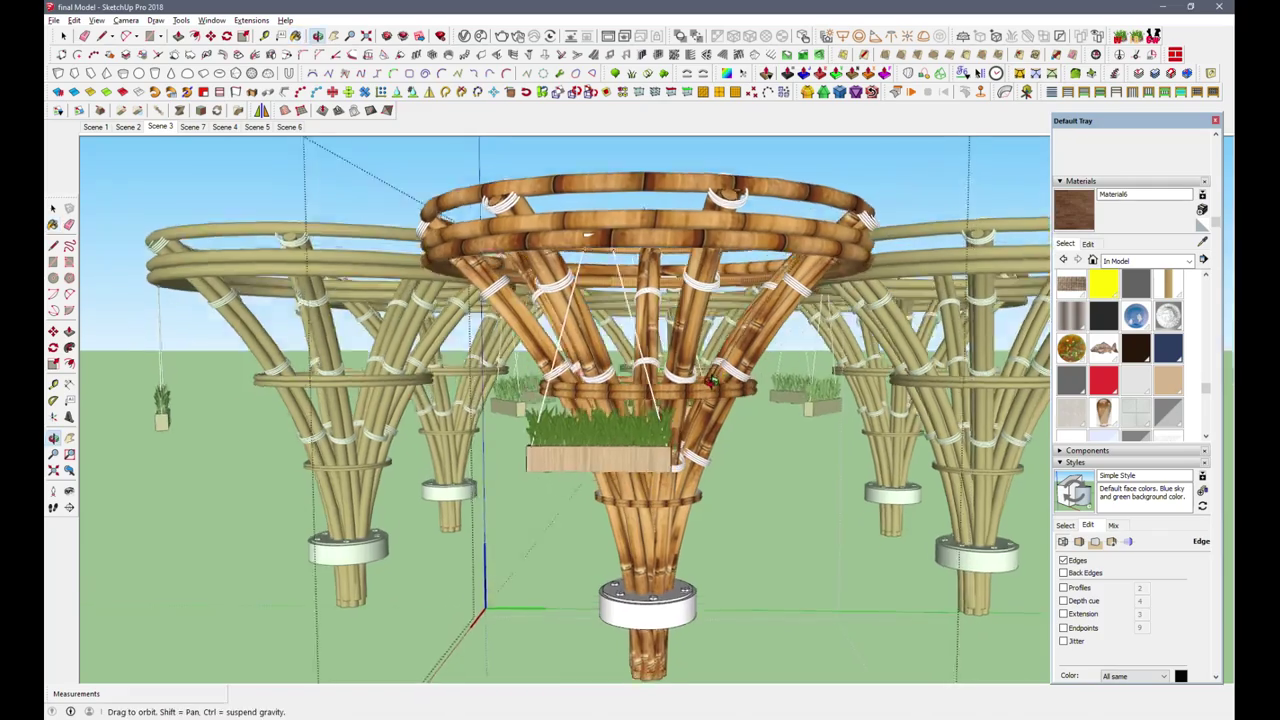
{"action": "key", "text": "b"}
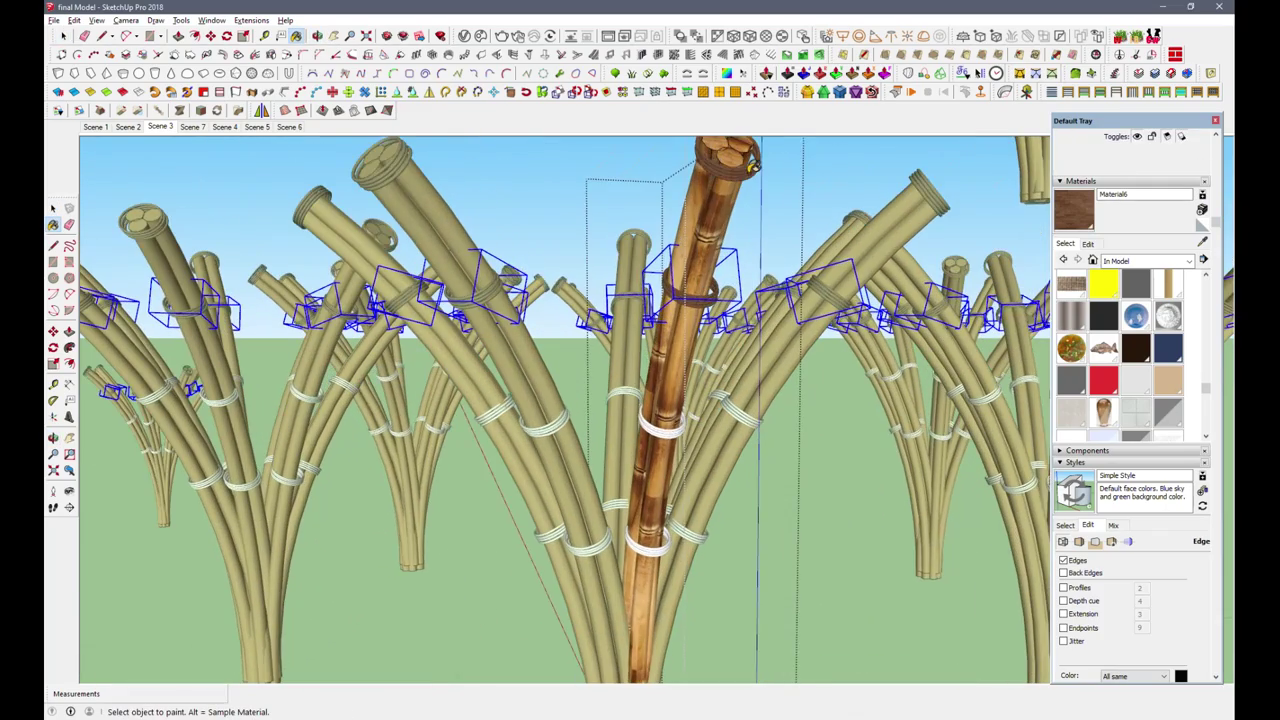
{"action": "left_click", "coordinate": [652, 543]}
{"action": "key", "text": "space"}
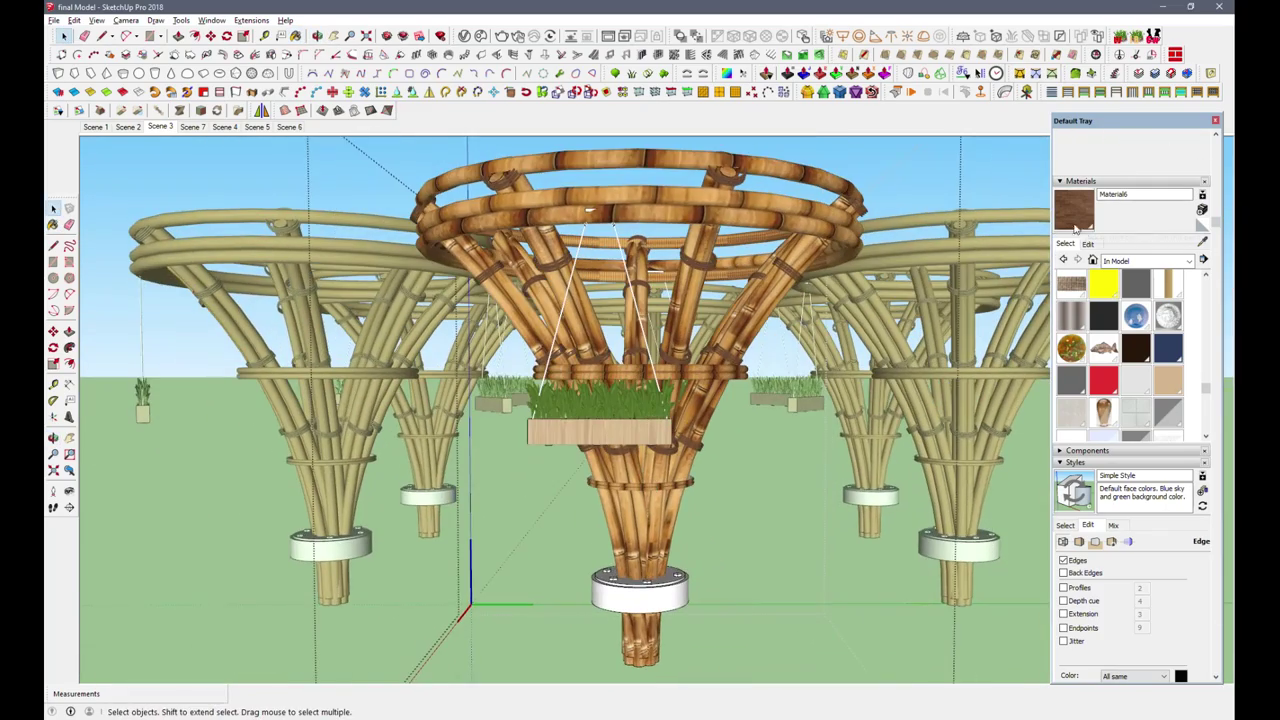
Step: Swap the material's texture image for a lighter wood texture
{"action": "left_click", "coordinate": [1087, 243]}
{"action": "left_click", "coordinate": [1178, 368]}
{"action": "scroll", "coordinate": [922, 380], "scroll_direction": "down", "scroll_amount": 1}
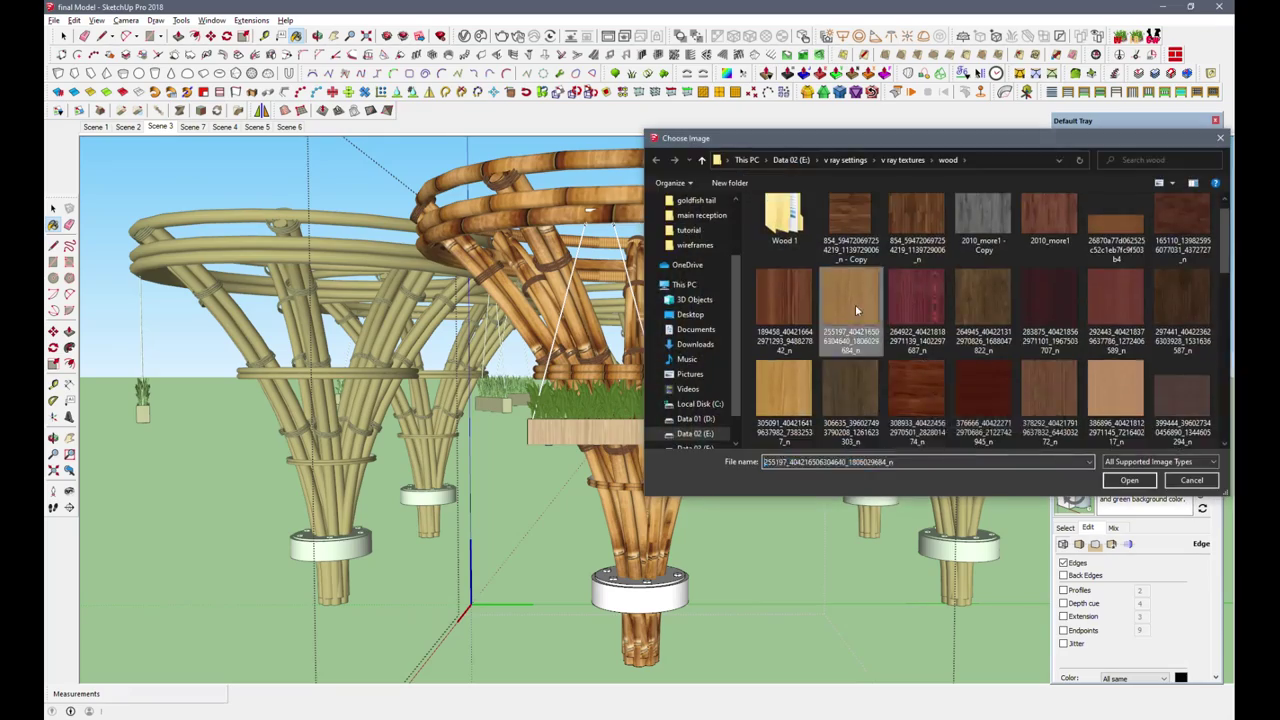
{"action": "double_click", "coordinate": [855, 304]}
{"action": "left_click", "coordinate": [1178, 368]}
{"action": "double_click", "coordinate": [922, 390]}
{"action": "mouse_move", "coordinate": [660, 279]}
{"action": "middle_mouse_down"}
{"action": "mouse_move", "coordinate": [795, 242]}
{"action": "mouse_move", "coordinate": [760, 330]}
{"action": "mouse_move", "coordinate": [700, 420]}
{"action": "middle_mouse_up"}
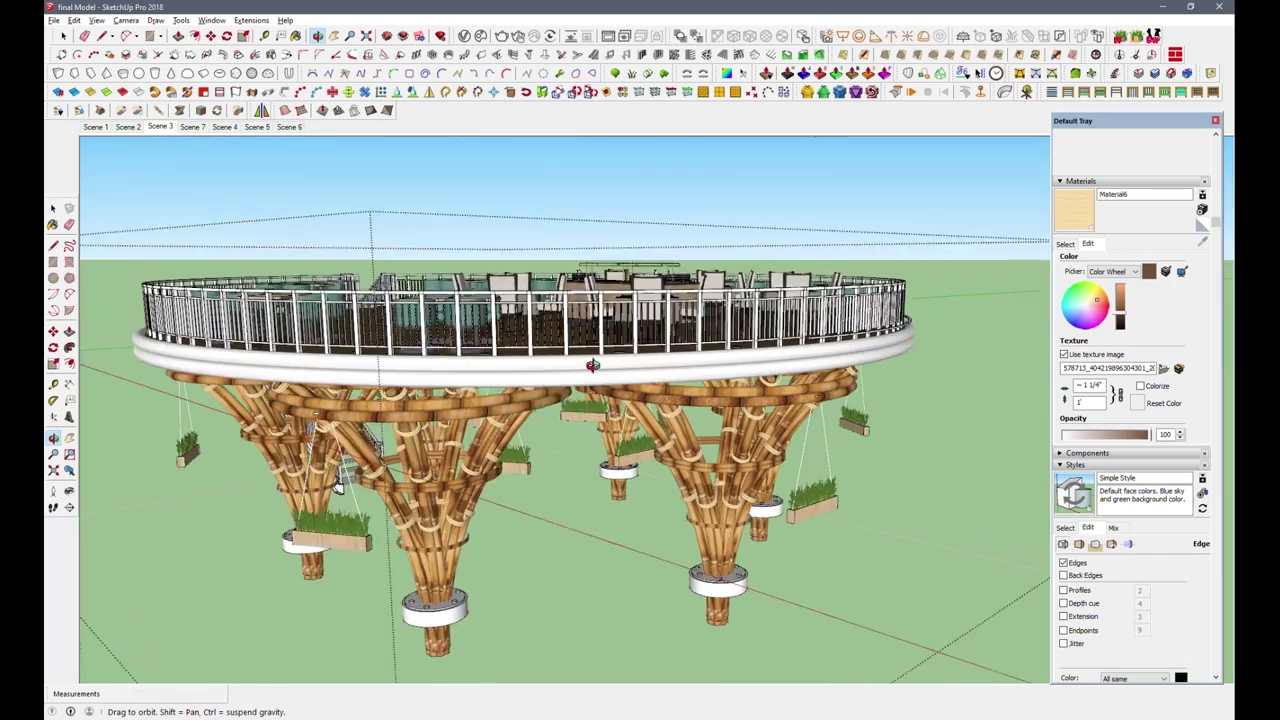
Step: Open the deck group and paint its ring with the wood texture
{"action": "left_click", "coordinate": [1065, 243]}
{"action": "key", "text": "space"}
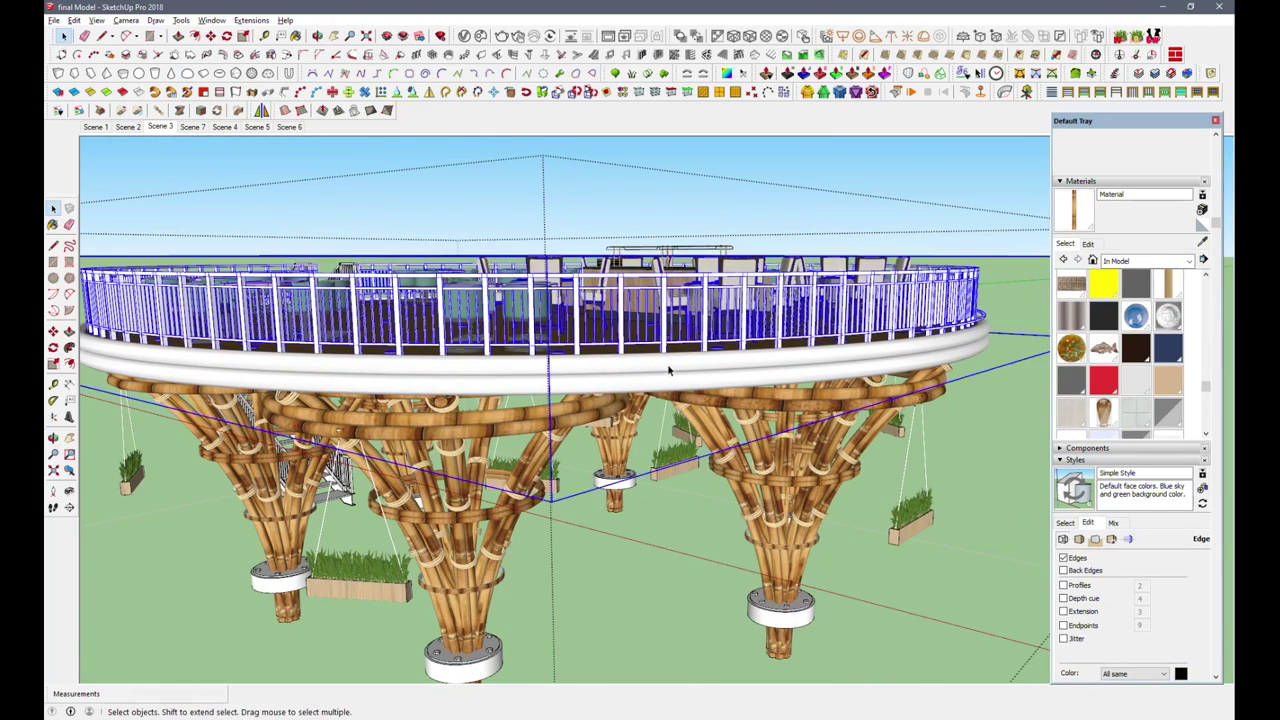
{"action": "double_click", "coordinate": [678, 368]}
{"action": "key", "text": "b"}
{"action": "left_click", "coordinate": [714, 357]}
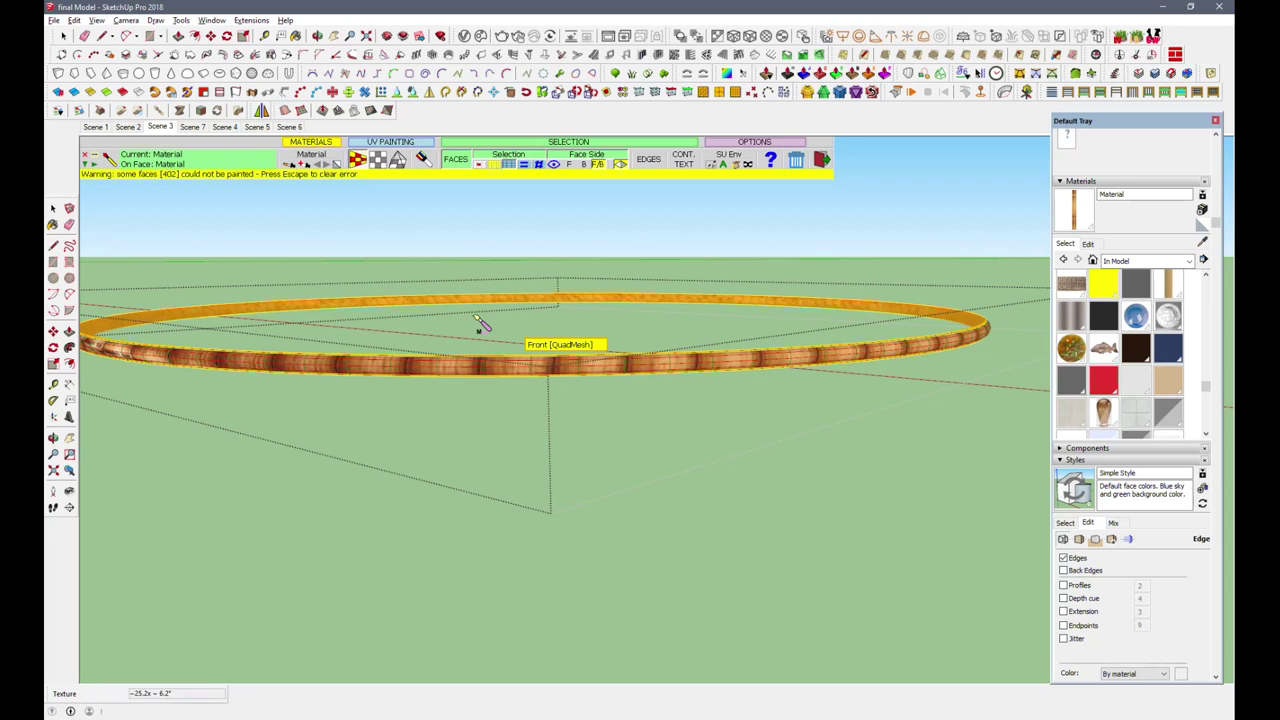
{"action": "key", "text": "space"}
{"action": "left_click", "coordinate": [626, 391]}
{"action": "key", "text": "b"}
{"action": "key", "text": "b"}
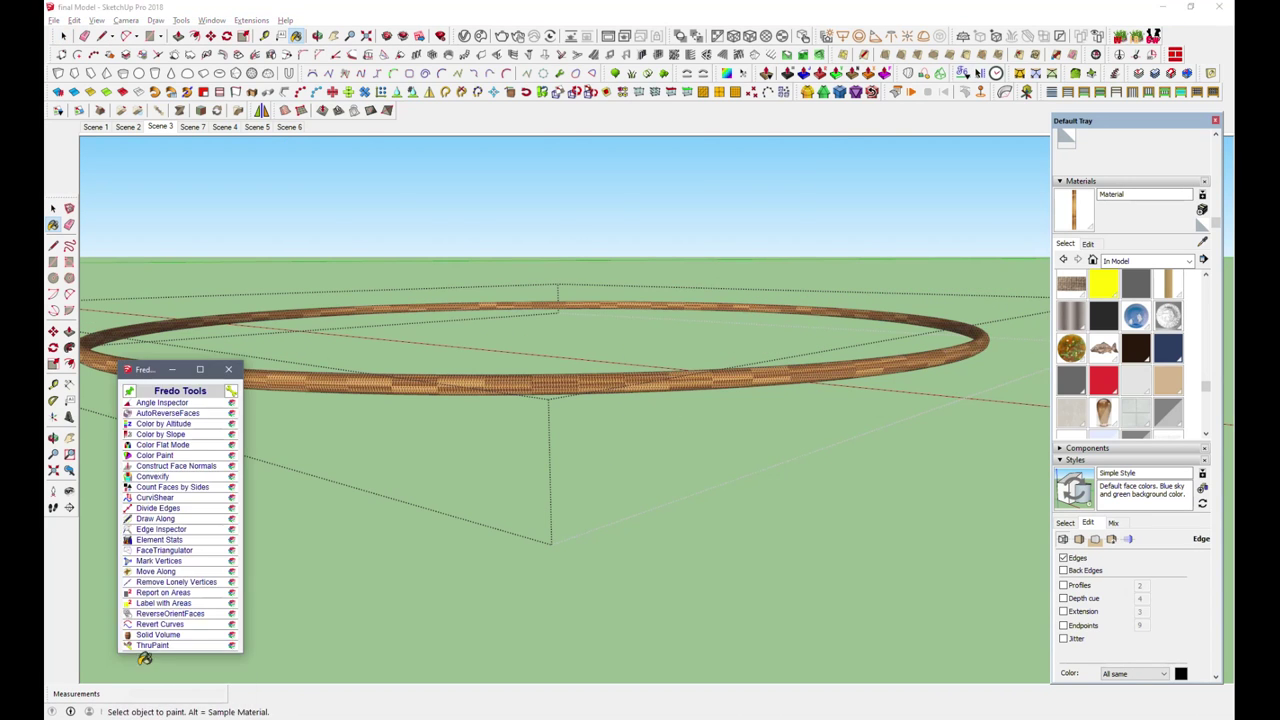
{"action": "left_click", "coordinate": [591, 468]}
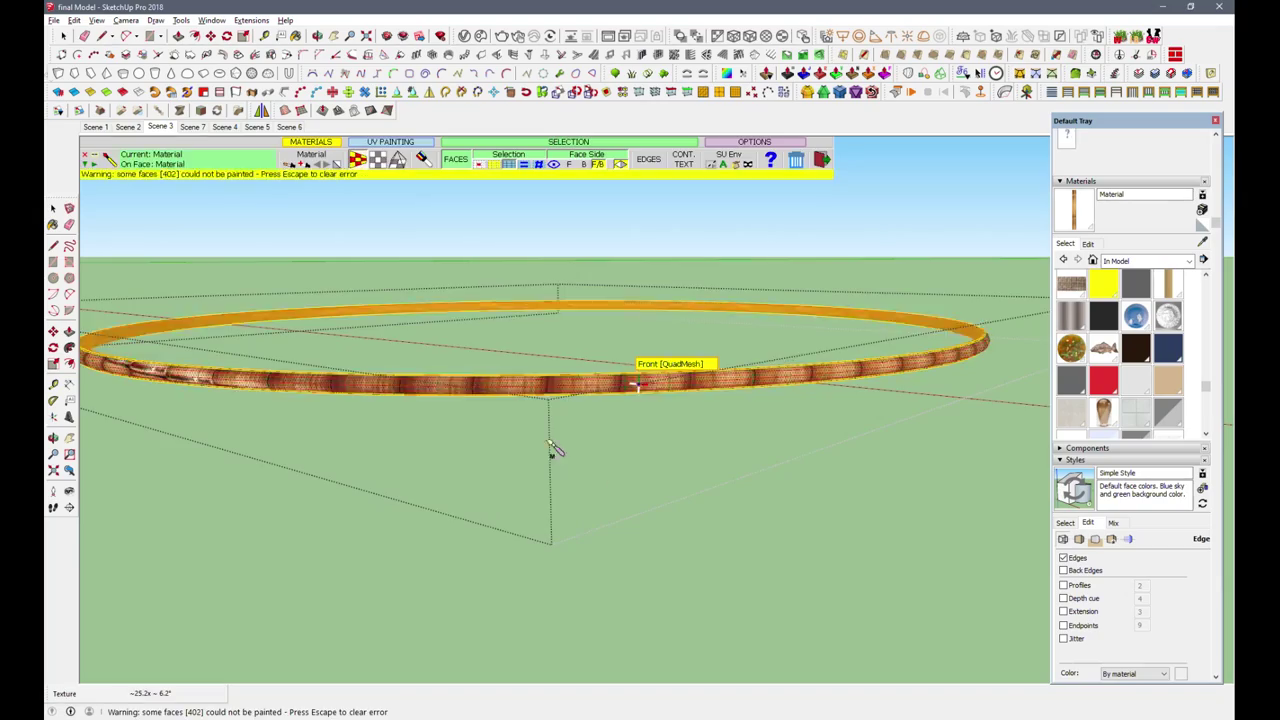
{"action": "key", "text": "space"}
Step: Wrap the bamboo texture around the deck ring using ThruPaint
{"action": "middle_click_drag", "start_coordinate": [735, 438], "coordinate": [685, 310]}
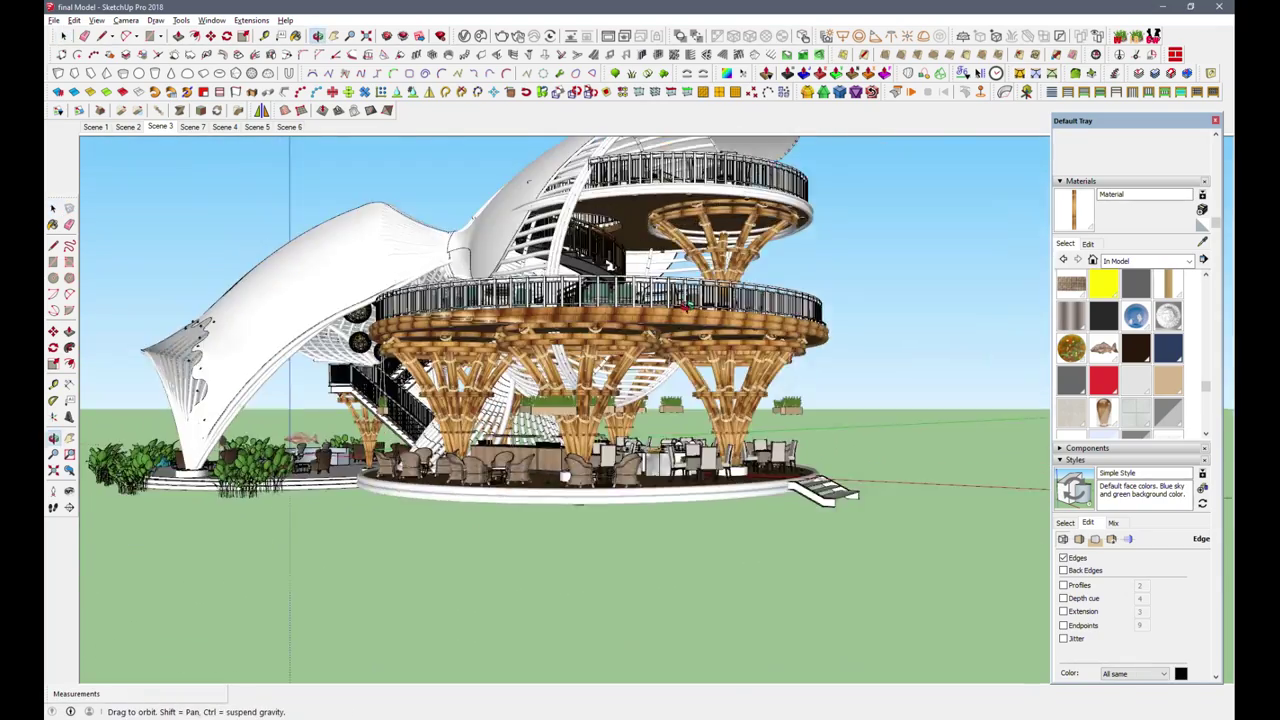
{"action": "scroll", "coordinate": [685, 310], "scroll_direction": "up", "scroll_amount": 5}
{"action": "scroll", "coordinate": [685, 310], "scroll_direction": "up", "scroll_amount": 5}
{"action": "scroll", "coordinate": [685, 310], "scroll_direction": "up", "scroll_amount": 3}
{"action": "left_click", "coordinate": [1075, 225]}
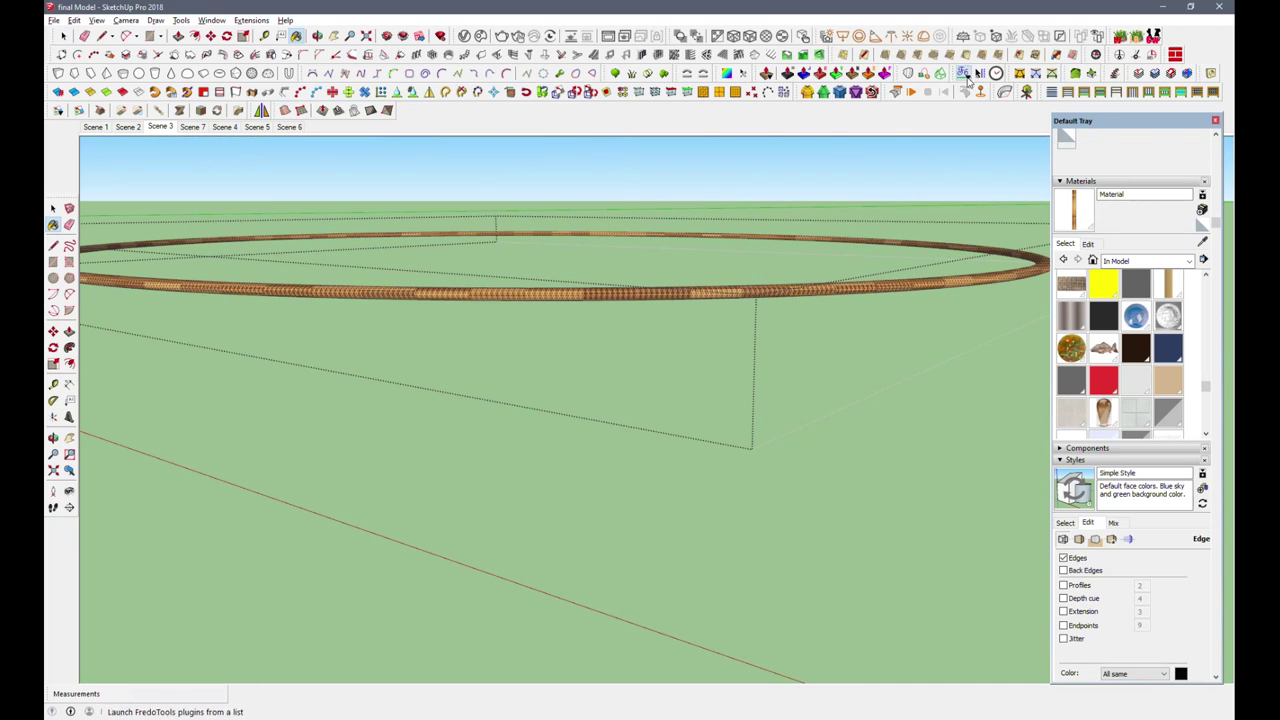
{"action": "key", "text": "space"}
{"action": "left_click", "coordinate": [577, 286]}
{"action": "scroll", "coordinate": [577, 290], "scroll_direction": "up", "scroll_amount": 3}
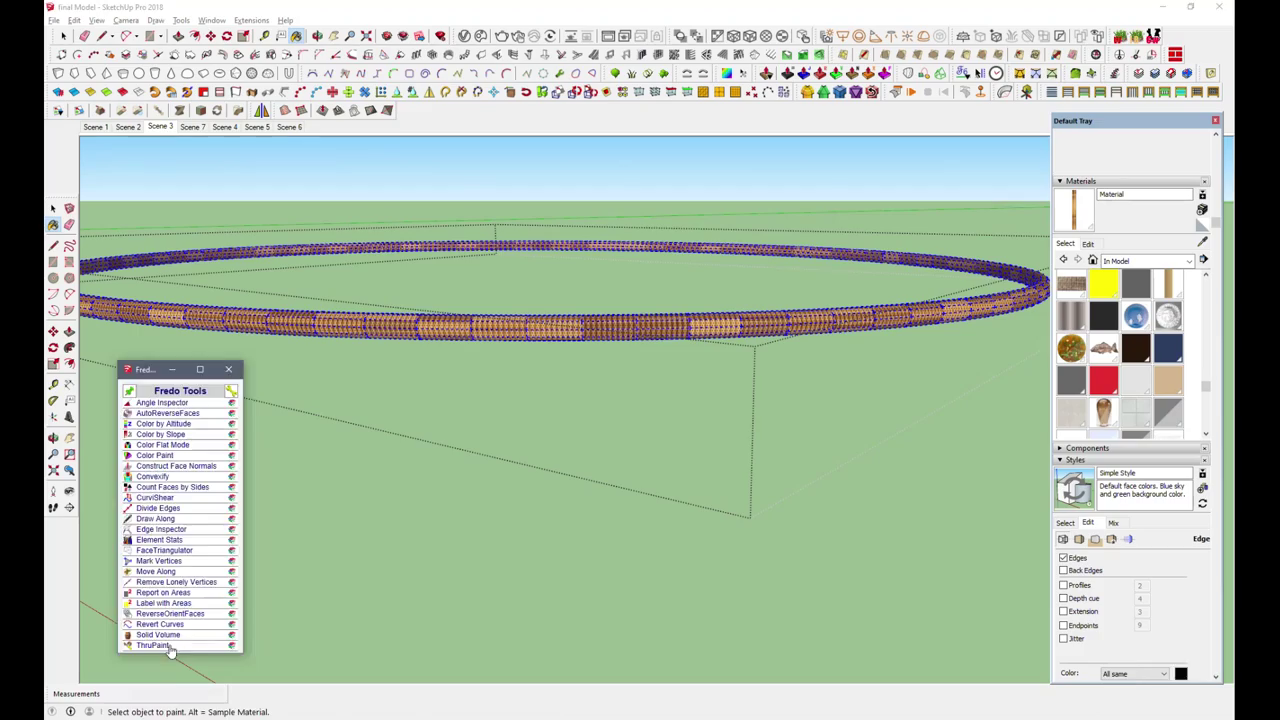
{"action": "left_click", "coordinate": [155, 645]}
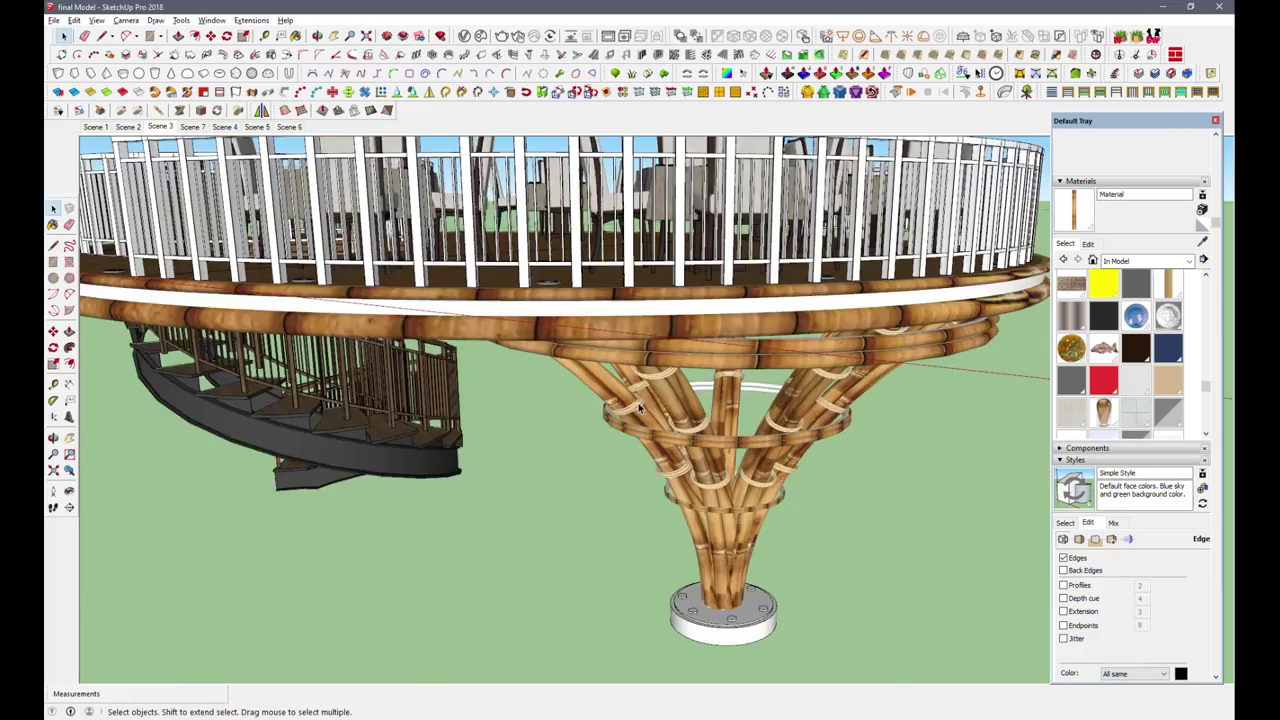
Step: Inspect the ring from under the deck, then go to the saved stairs-and-deck view
{"action": "scroll", "coordinate": [565, 548], "scroll_direction": "up", "scroll_amount": 5}
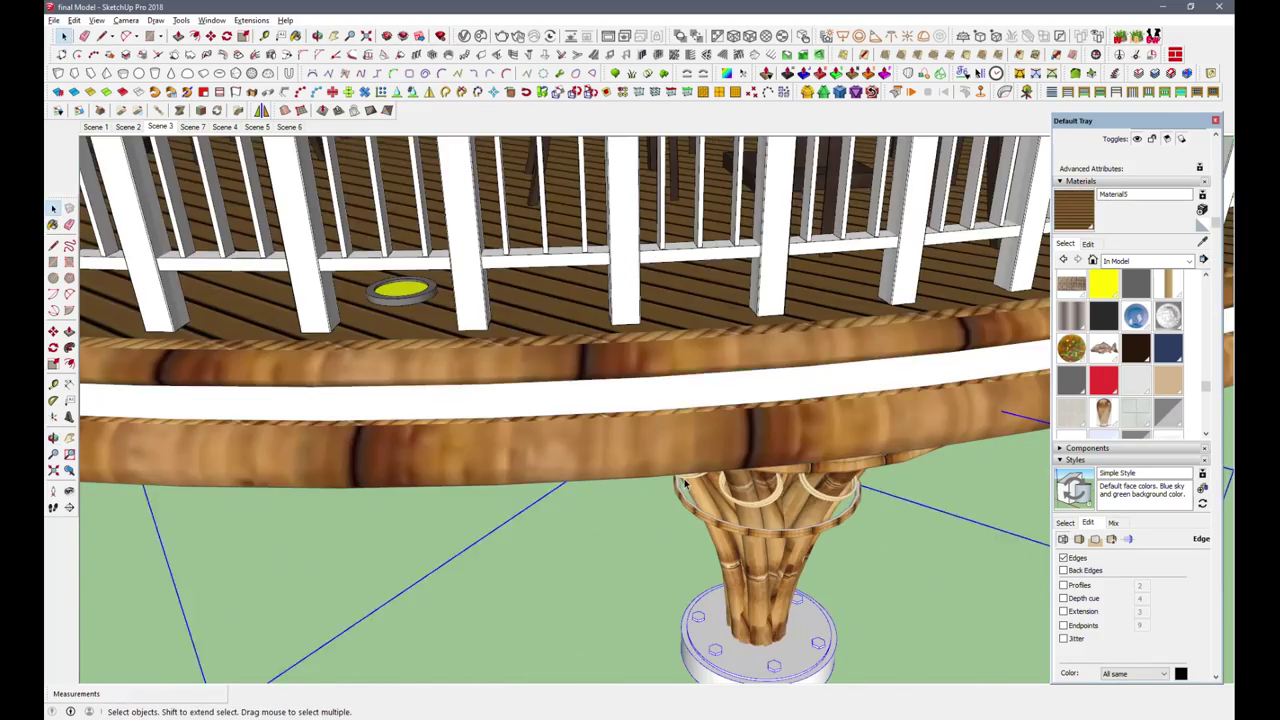
{"action": "mouse_move", "coordinate": [806, 380]}
{"action": "middle_mouse_down"}
{"action": "mouse_move", "coordinate": [630, 422]}
{"action": "mouse_move", "coordinate": [691, 414]}
{"action": "mouse_move", "coordinate": [686, 428]}
{"action": "middle_mouse_up"}
{"action": "scroll", "coordinate": [670, 450], "scroll_direction": "up", "scroll_amount": 4}
{"action": "scroll", "coordinate": [657, 474], "scroll_direction": "down", "scroll_amount": 1}
{"action": "left_click", "coordinate": [225, 127]}
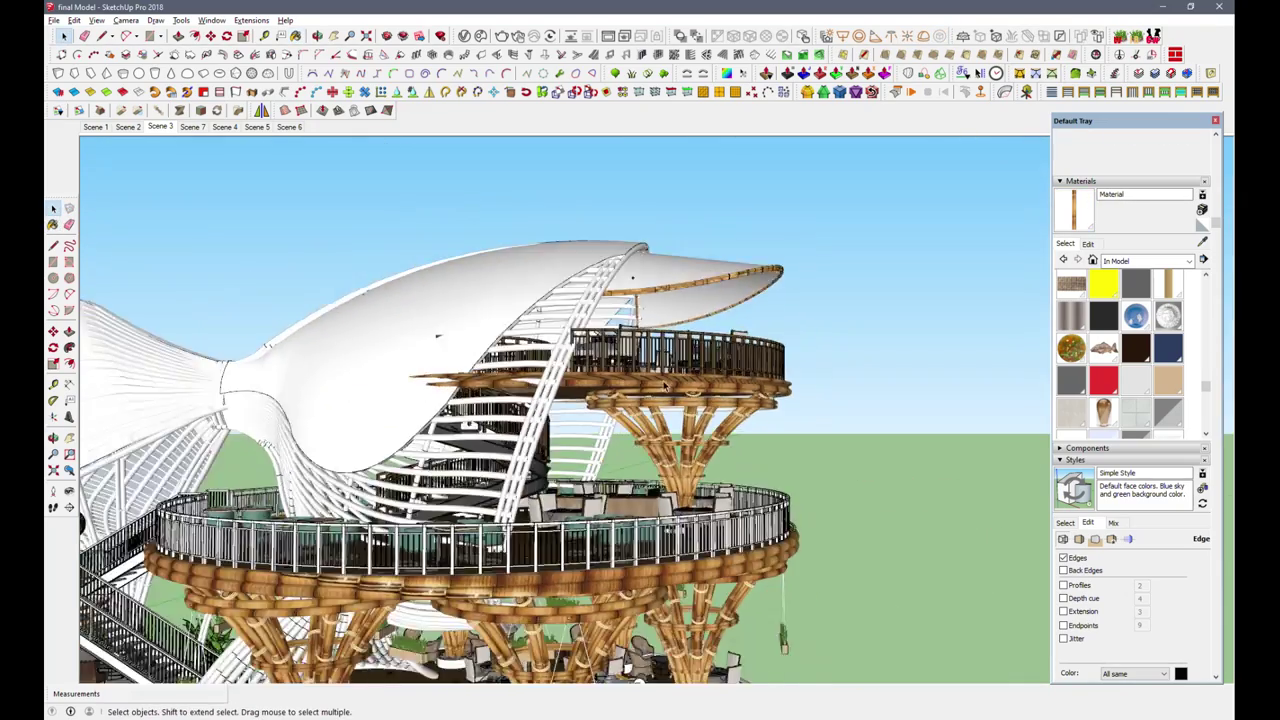
Step: Paint the staircase treads brown with the sampled Material4
{"action": "key", "text": "b"}
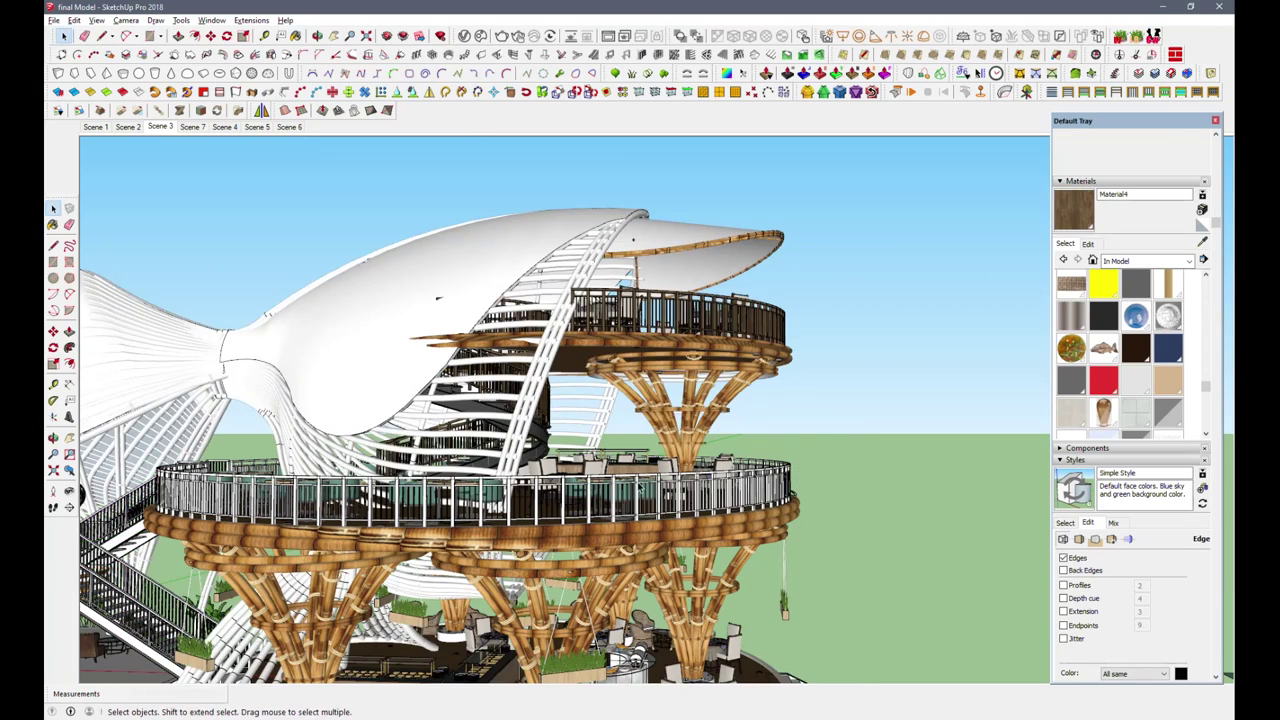
{"action": "key", "text": "b"}
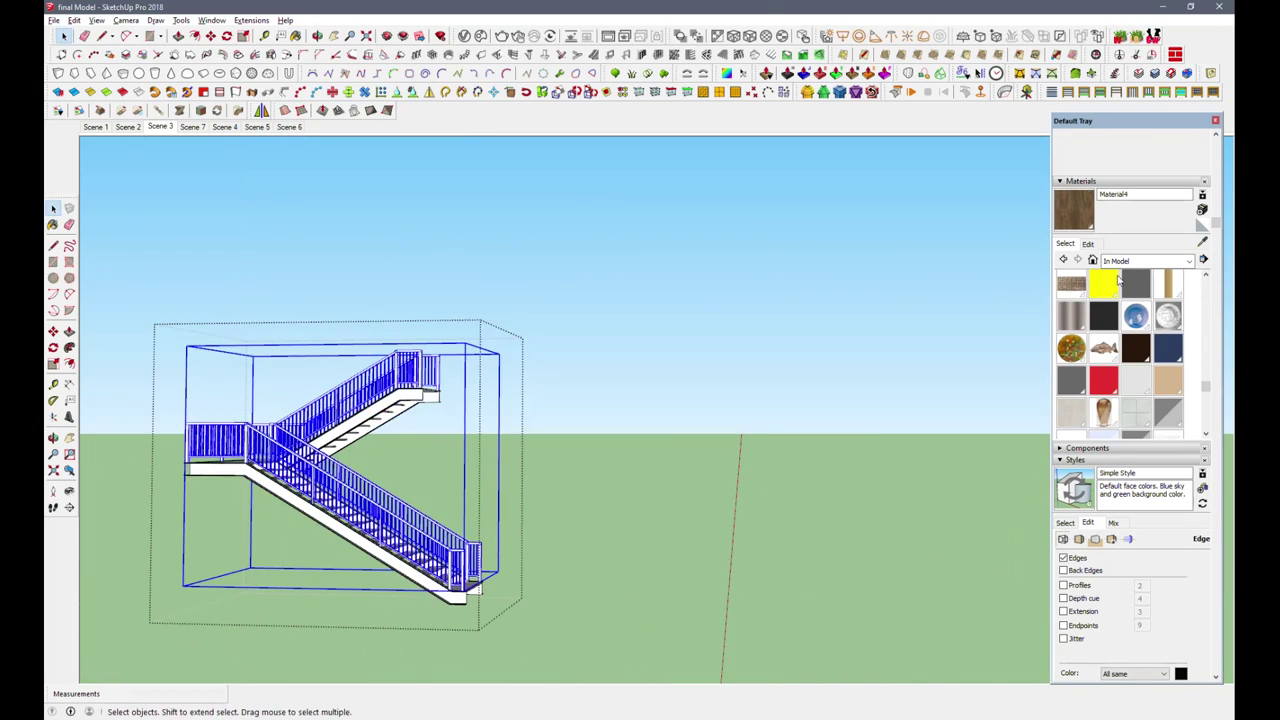
{"action": "key", "text": "b"}
{"action": "scroll", "coordinate": [537, 463], "scroll_direction": "up", "scroll_amount": 3}
{"action": "left_click", "coordinate": [540, 555]}
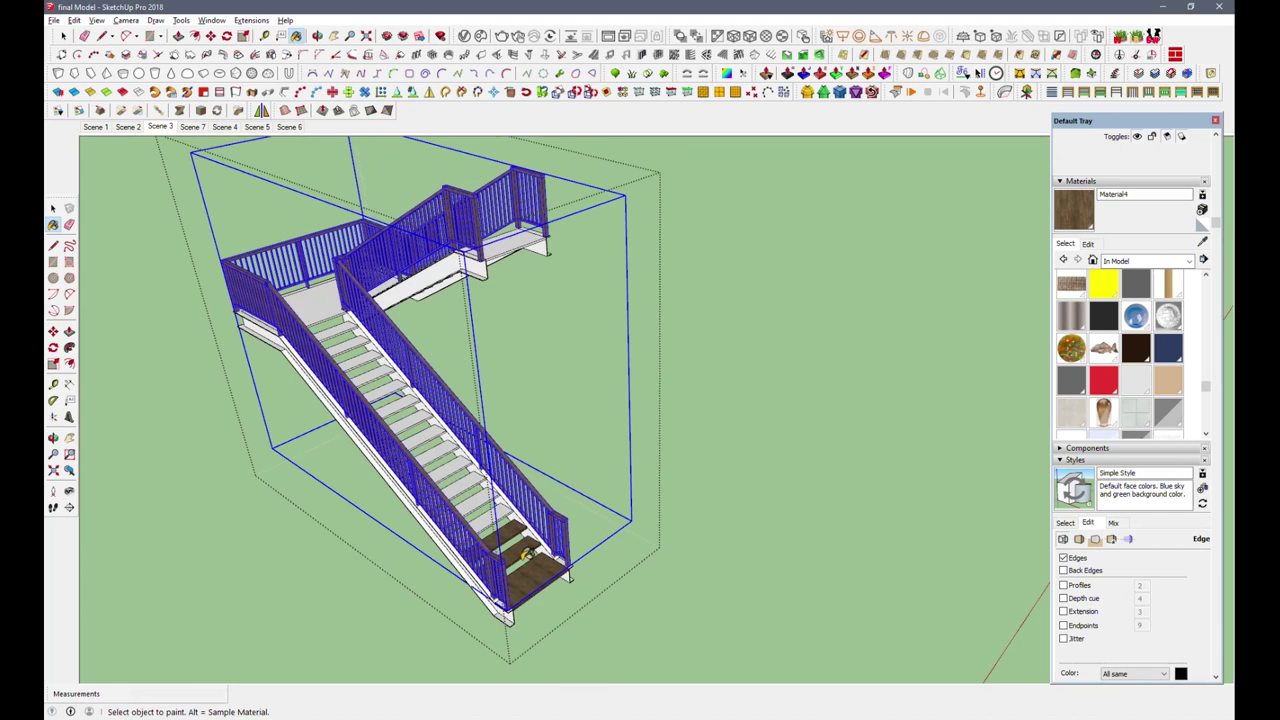
{"action": "middle_click_drag", "start_coordinate": [367, 350], "coordinate": [784, 384]}
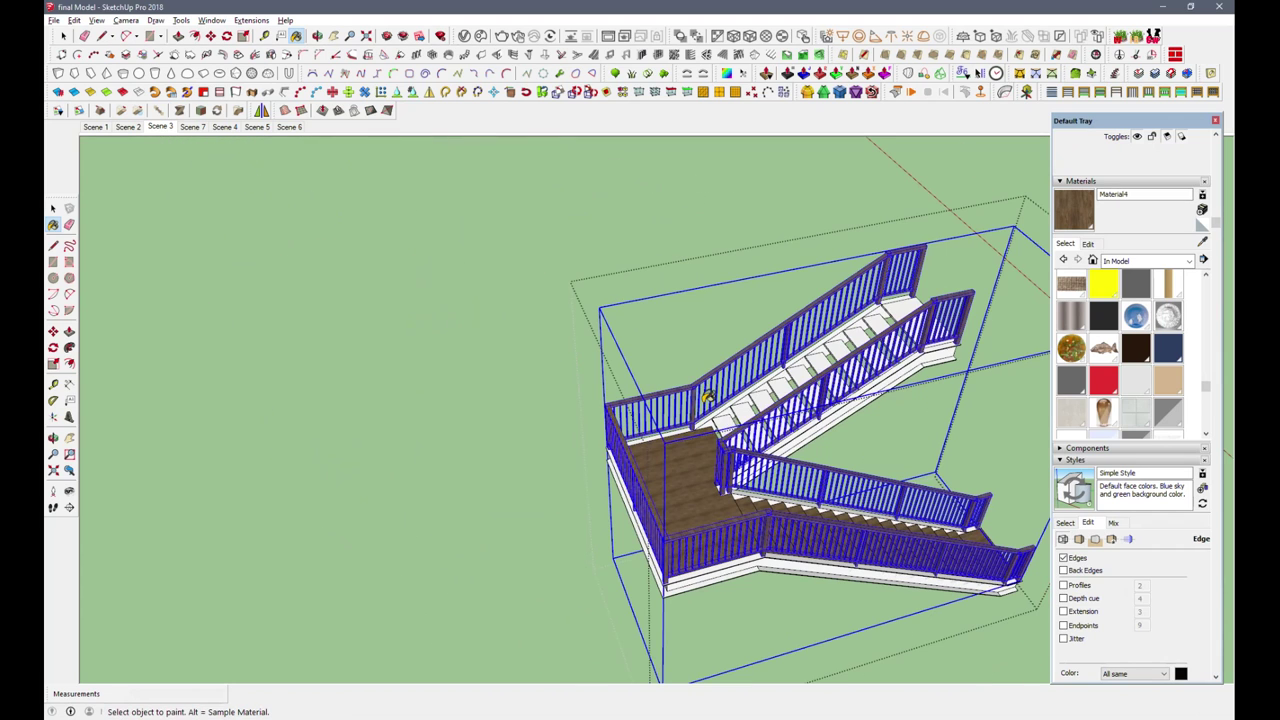
{"action": "scroll", "coordinate": [857, 335], "scroll_direction": "down", "scroll_amount": 5}
Step: Paint the staircase railings dark grey with Color M07 from the Colors library
{"action": "key", "text": "space"}
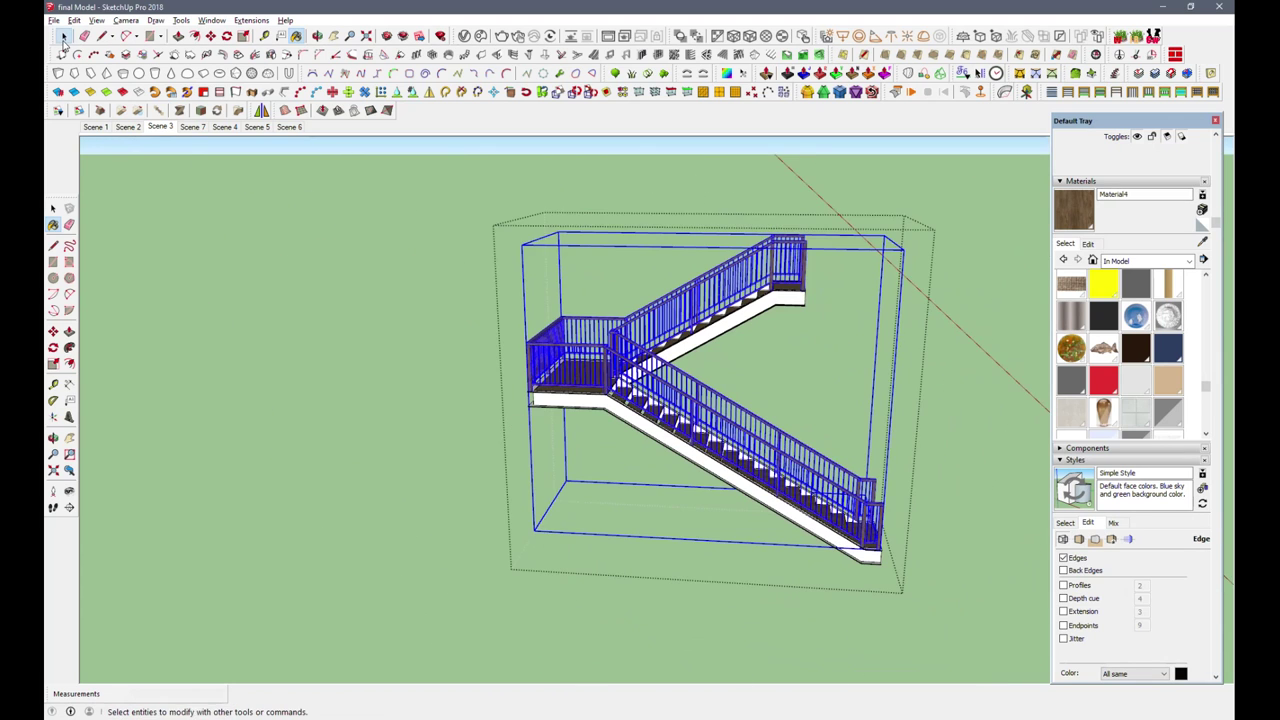
{"action": "left_click", "coordinate": [1147, 260]}
{"action": "left_click", "coordinate": [1141, 352]}
{"action": "scroll", "coordinate": [1141, 380], "scroll_direction": "down", "scroll_amount": 3}
{"action": "left_click", "coordinate": [1135, 347]}
{"action": "left_click", "coordinate": [700, 430]}
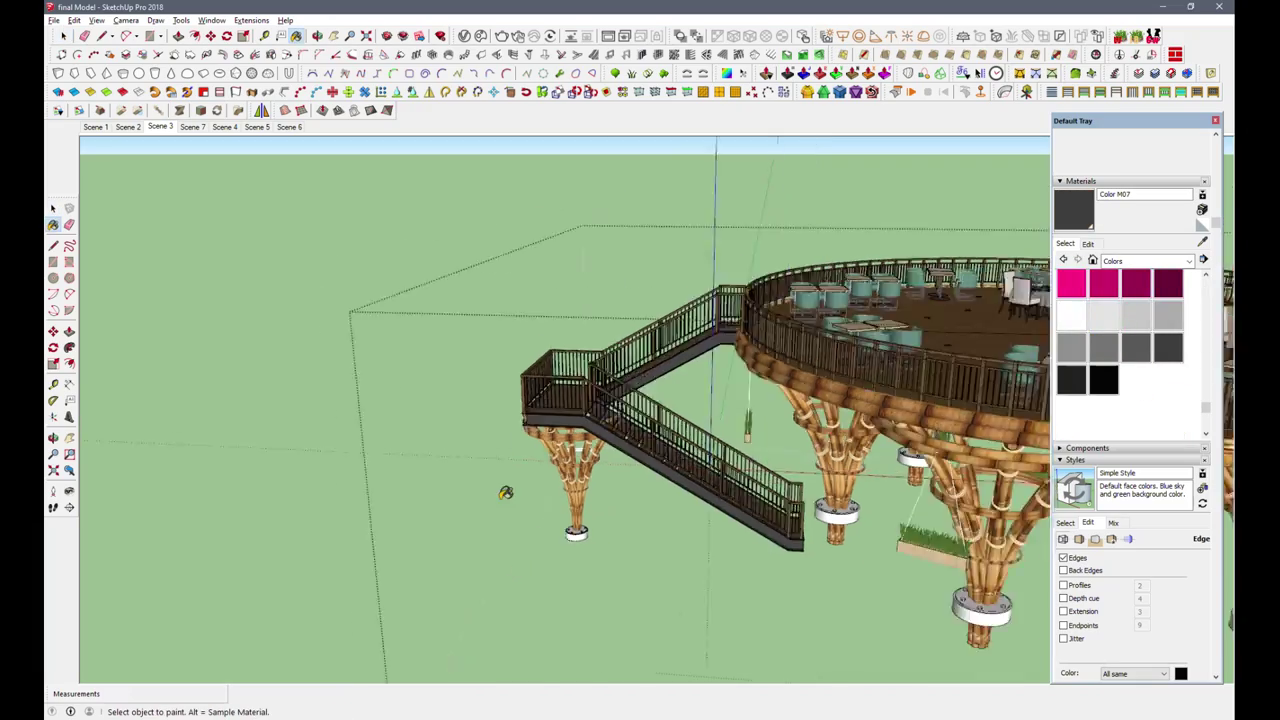
Step: Paint the white column-base collars dark grey with Color M07
{"action": "scroll", "coordinate": [672, 424], "scroll_direction": "down", "scroll_amount": 3}
{"action": "scroll", "coordinate": [672, 424], "scroll_direction": "up", "scroll_amount": 5}
{"action": "key", "text": "space"}
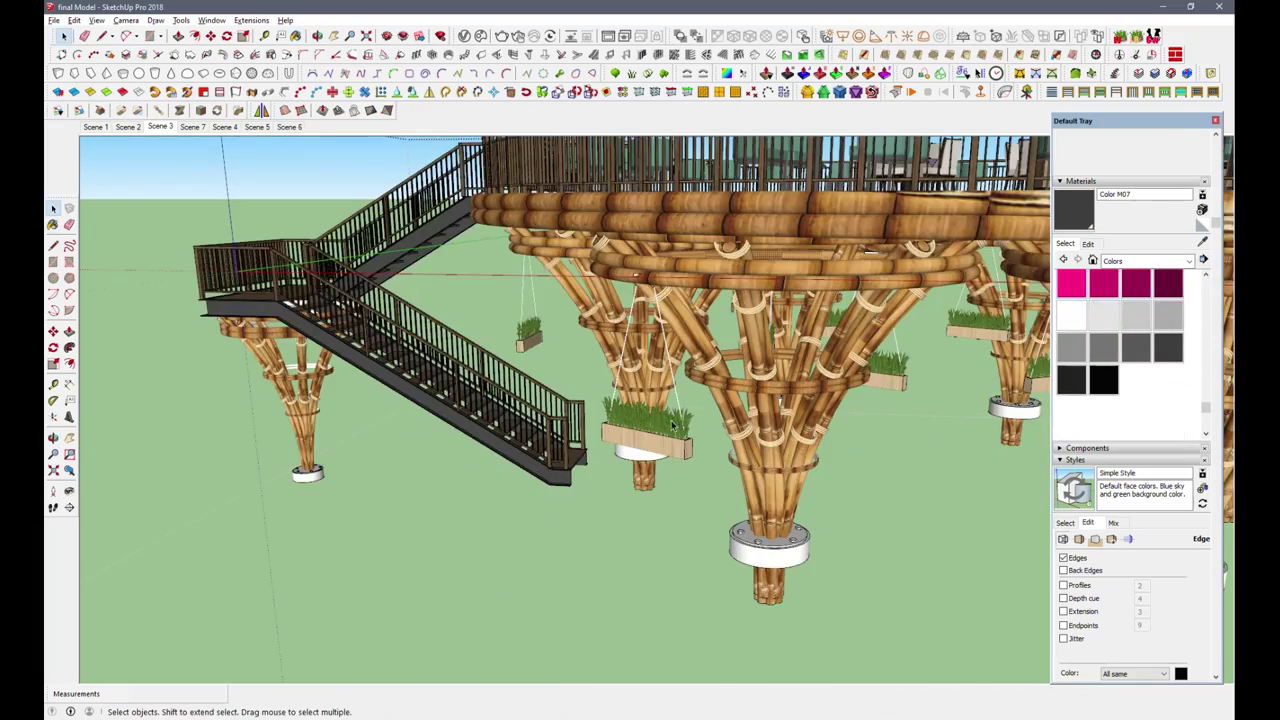
{"action": "scroll", "coordinate": [786, 560], "scroll_direction": "up", "scroll_amount": 3}
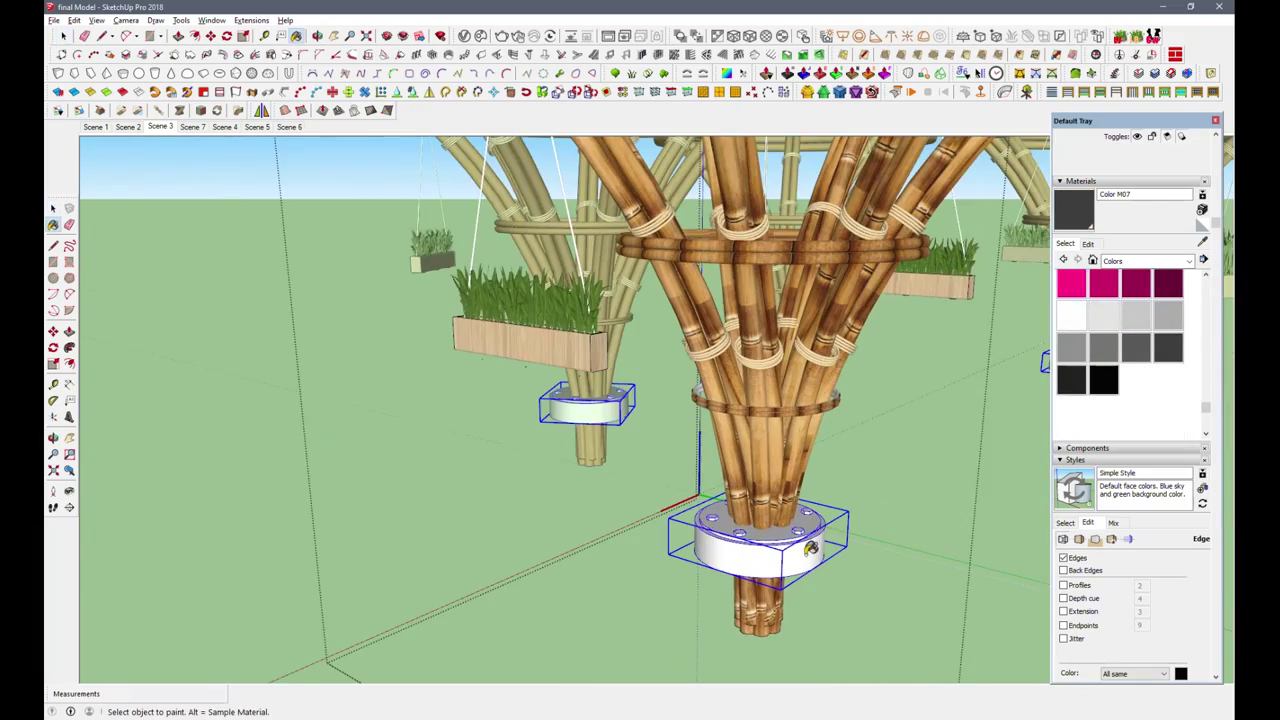
{"action": "left_click", "coordinate": [810, 548]}
Step: Inside the ring group, sample the bamboo texture and paint the white top band with it
{"action": "scroll", "coordinate": [810, 548], "scroll_direction": "up", "scroll_amount": 2}
{"action": "scroll", "coordinate": [530, 498], "scroll_direction": "down", "scroll_amount": 6}
{"action": "scroll", "coordinate": [300, 523], "scroll_direction": "up", "scroll_amount": 5}
{"action": "scroll", "coordinate": [468, 328], "scroll_direction": "up", "scroll_amount": 3}
{"action": "scroll", "coordinate": [468, 328], "scroll_direction": "up", "scroll_amount": 2}
{"action": "middle_click_drag", "start_coordinate": [468, 328], "coordinate": [594, 360]}
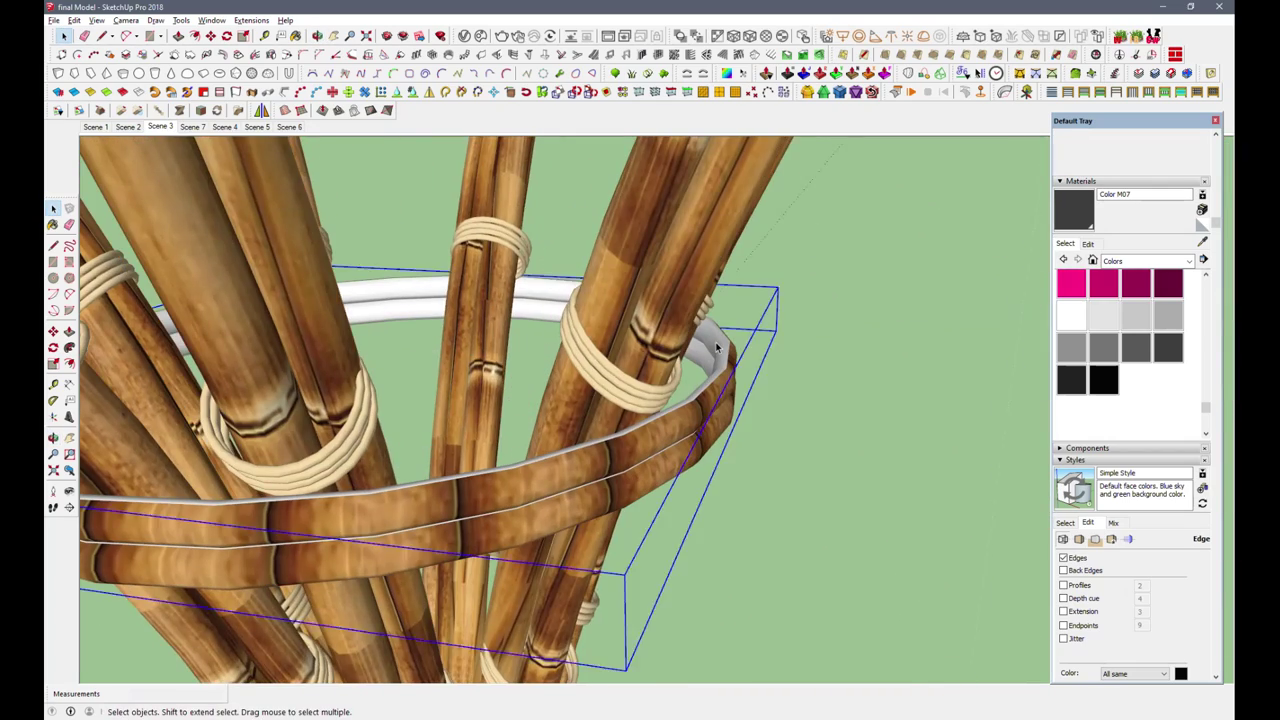
{"action": "double_click", "coordinate": [716, 347]}
{"action": "left_click", "coordinate": [704, 396], "text": "alt"}
{"action": "left_click", "coordinate": [722, 340]}
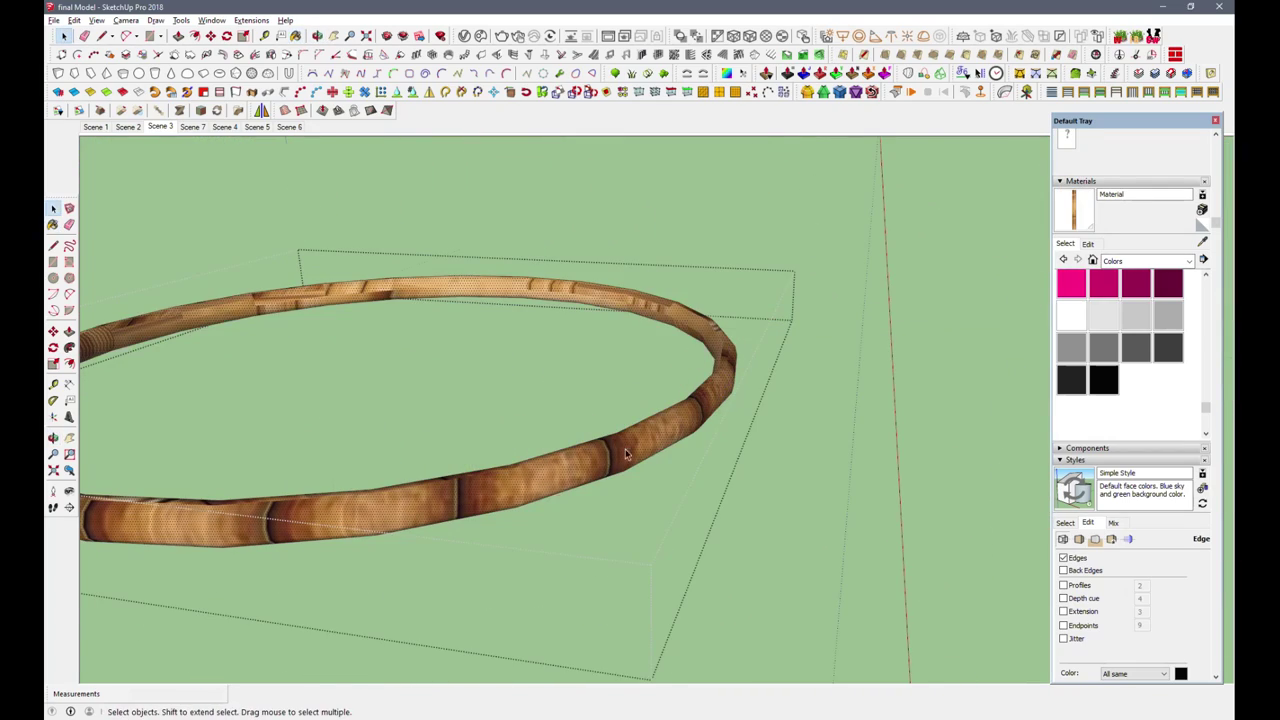
Step: Wrap the bamboo texture around the ring with ThruPaint and close the ring group
{"action": "key", "text": "b"}
{"action": "left_click", "coordinate": [180, 420]}
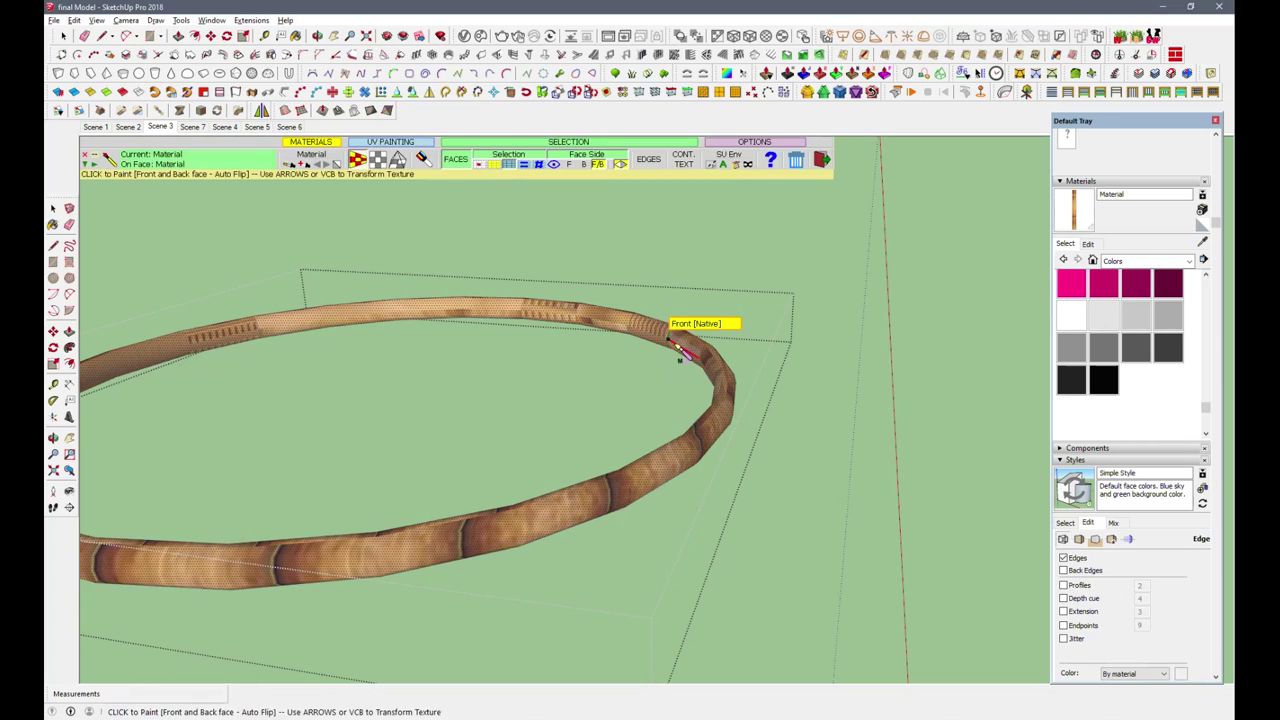
{"action": "key", "text": "space"}
{"action": "left_click", "coordinate": [286, 200]}
Step: Paint the white rings beneath the deck with the bamboo texture
{"action": "scroll", "coordinate": [430, 289], "scroll_direction": "down", "scroll_amount": 3}
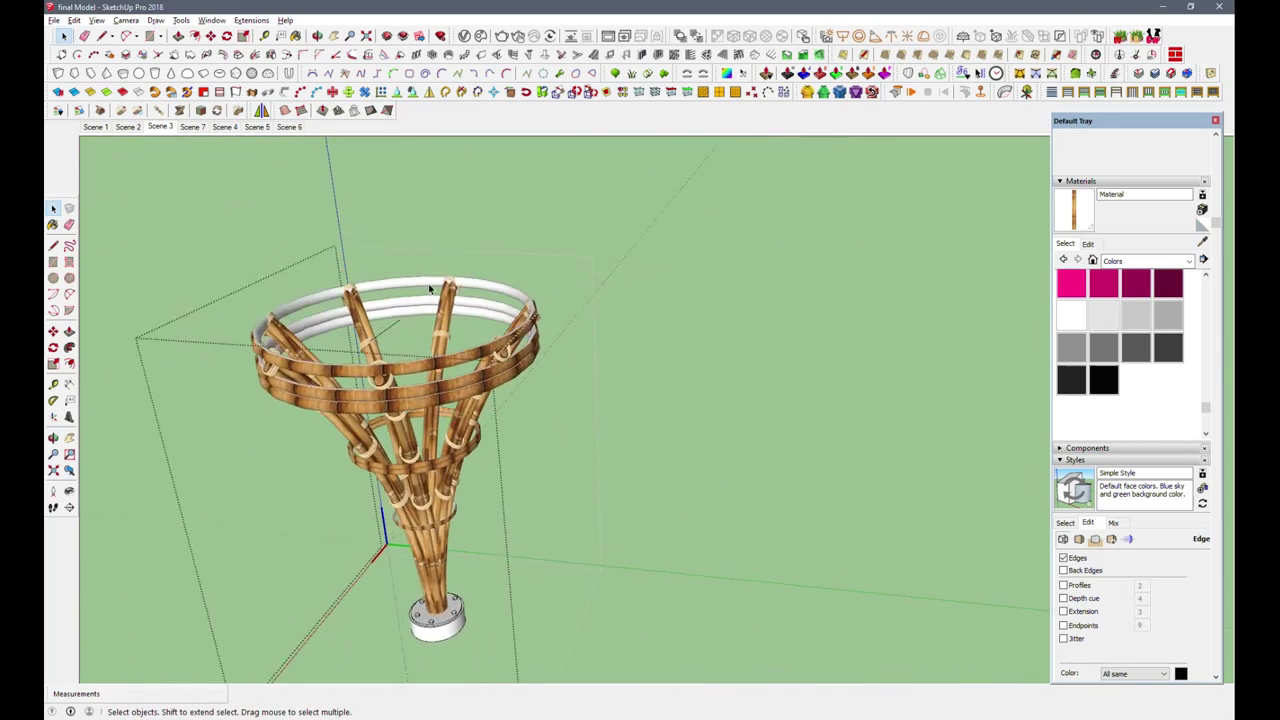
{"action": "scroll", "coordinate": [430, 289], "scroll_direction": "down", "scroll_amount": 3}
{"action": "middle_click_drag", "start_coordinate": [434, 263], "coordinate": [360, 350]}
{"action": "scroll", "coordinate": [360, 354], "scroll_direction": "up", "scroll_amount": 5}
{"action": "scroll", "coordinate": [394, 320], "scroll_direction": "up", "scroll_amount": 3}
{"action": "key", "text": "b"}
{"action": "left_click", "coordinate": [394, 320]}
{"action": "scroll", "coordinate": [394, 320], "scroll_direction": "down", "scroll_amount": 2}
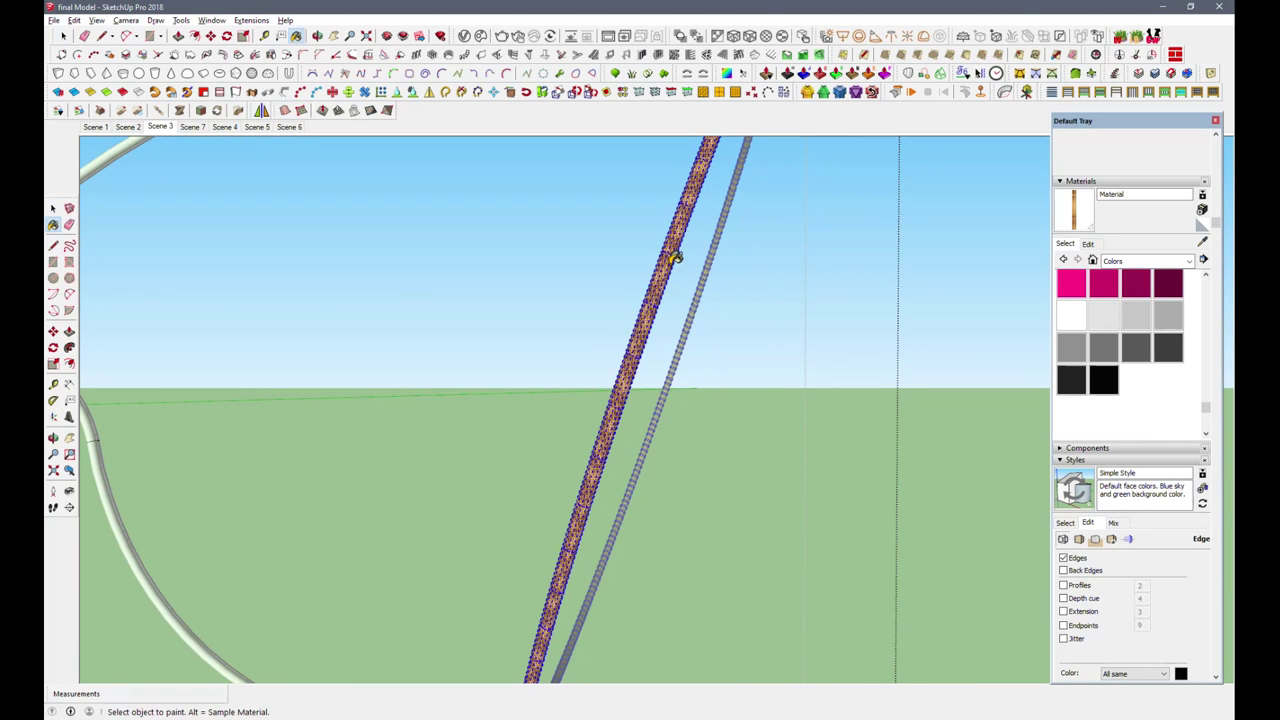
Step: Apply the wood texture to the fan strips using ThruPaint
{"action": "left_click", "coordinate": [968, 78]}
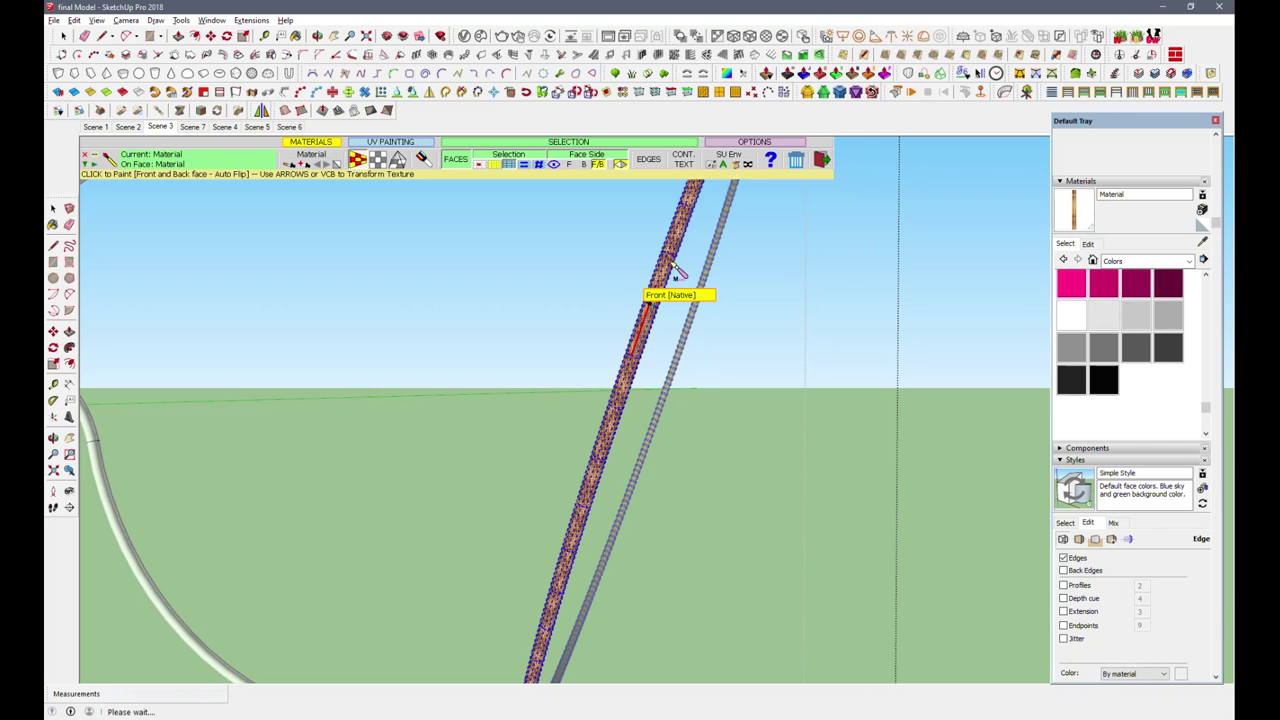
{"action": "left_click", "coordinate": [645, 345]}
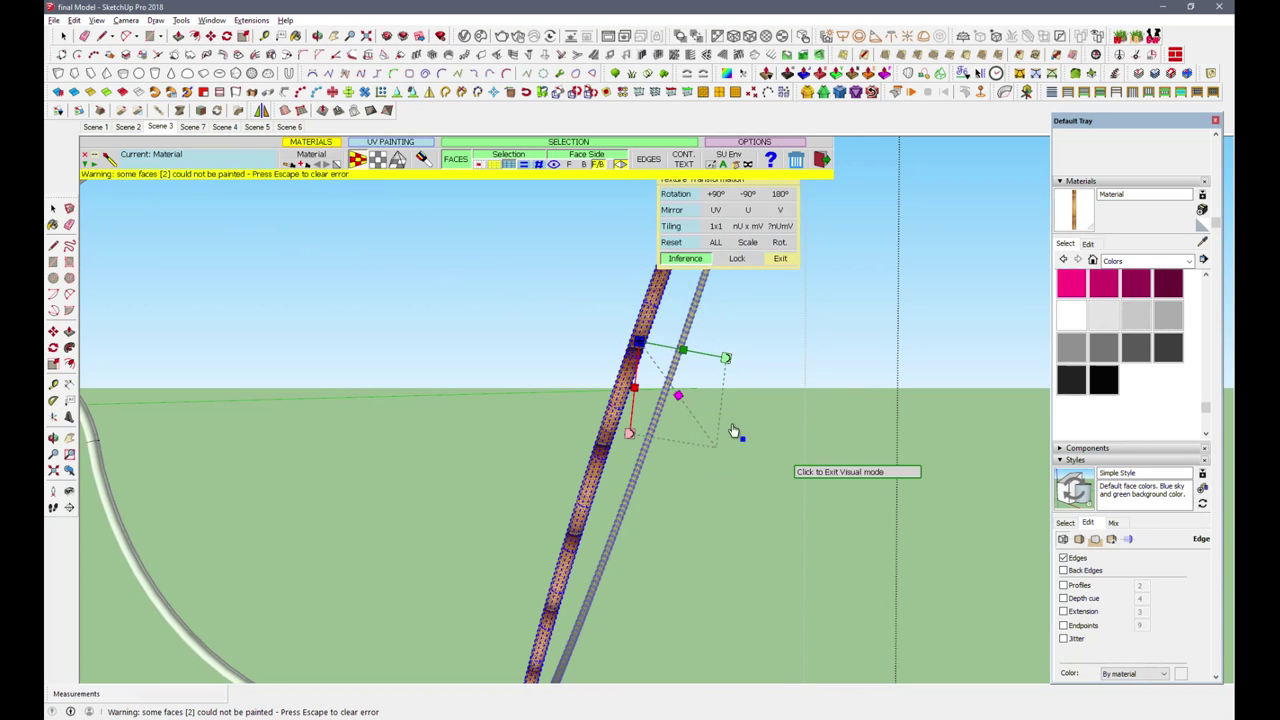
{"action": "left_click", "coordinate": [694, 257]}
{"action": "left_click", "coordinate": [968, 78]}
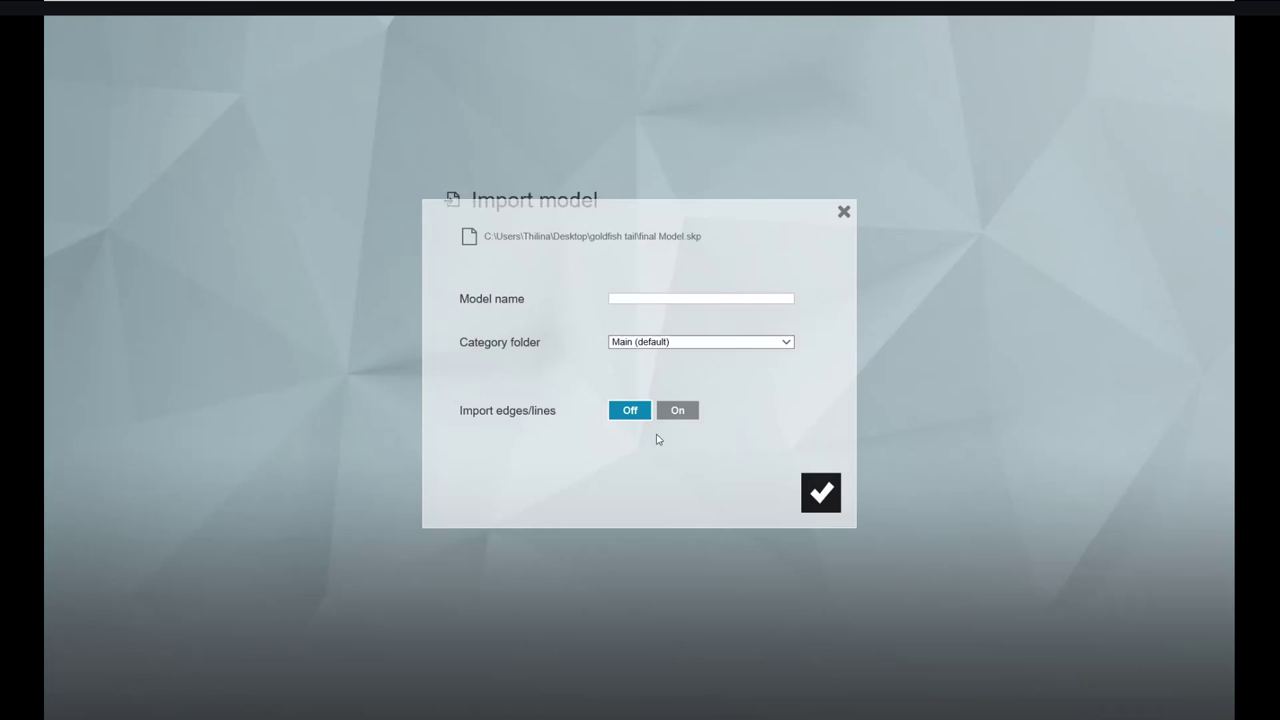
Step: Import the pavilion model, raise it above the ground, and open the Nature grass category
{"action": "left_click", "coordinate": [836, 498]}
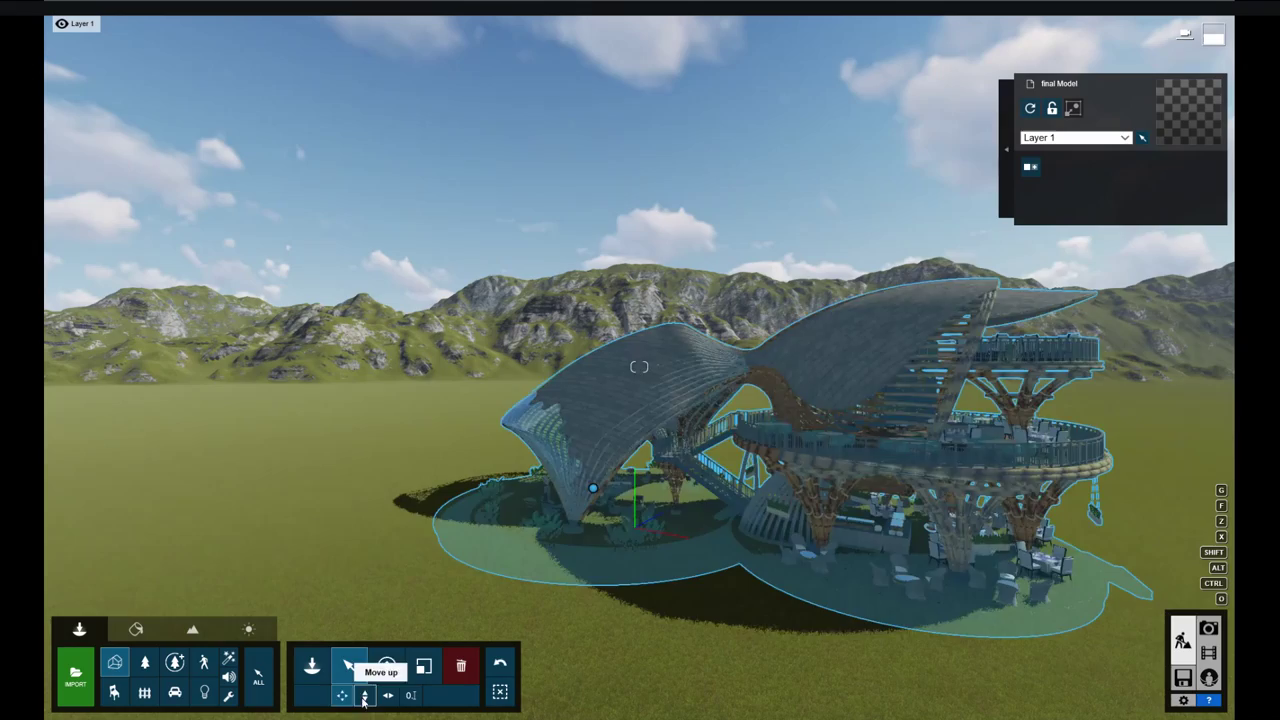
{"action": "left_click", "coordinate": [363, 702]}
{"action": "left_click_drag", "start_coordinate": [593, 488], "coordinate": [601, 438]}
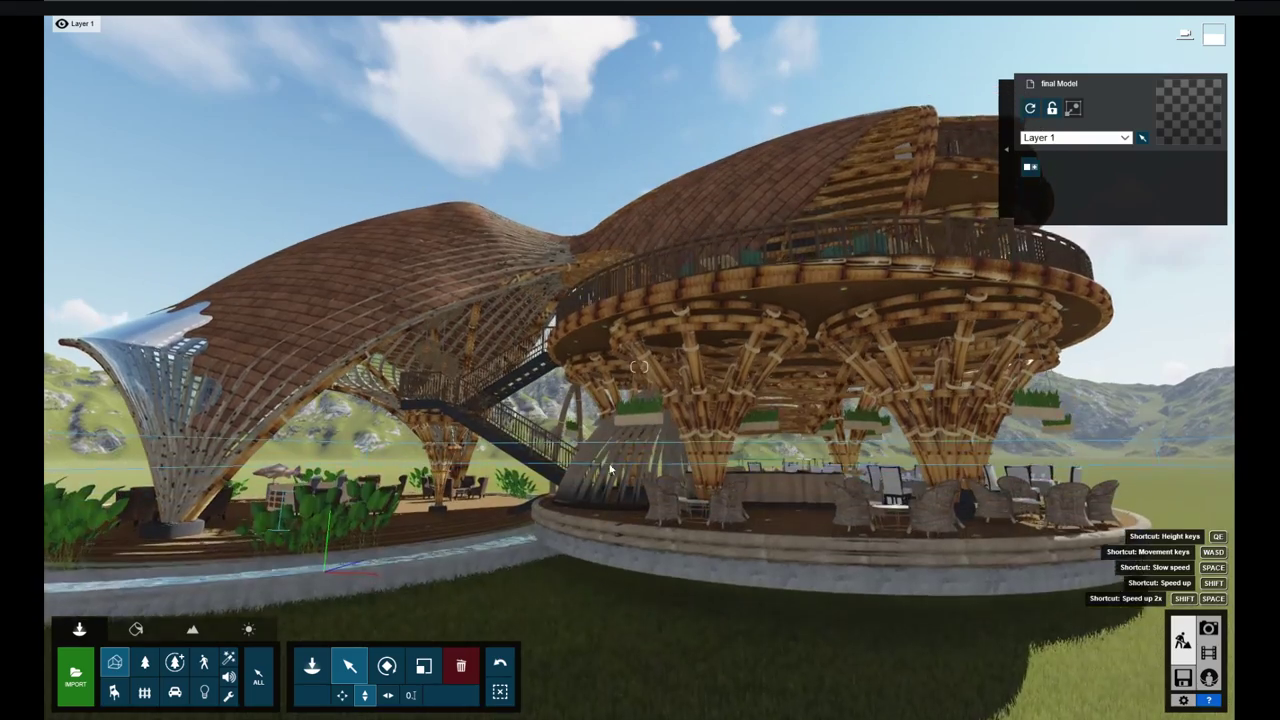
{"action": "left_click", "coordinate": [146, 662]}
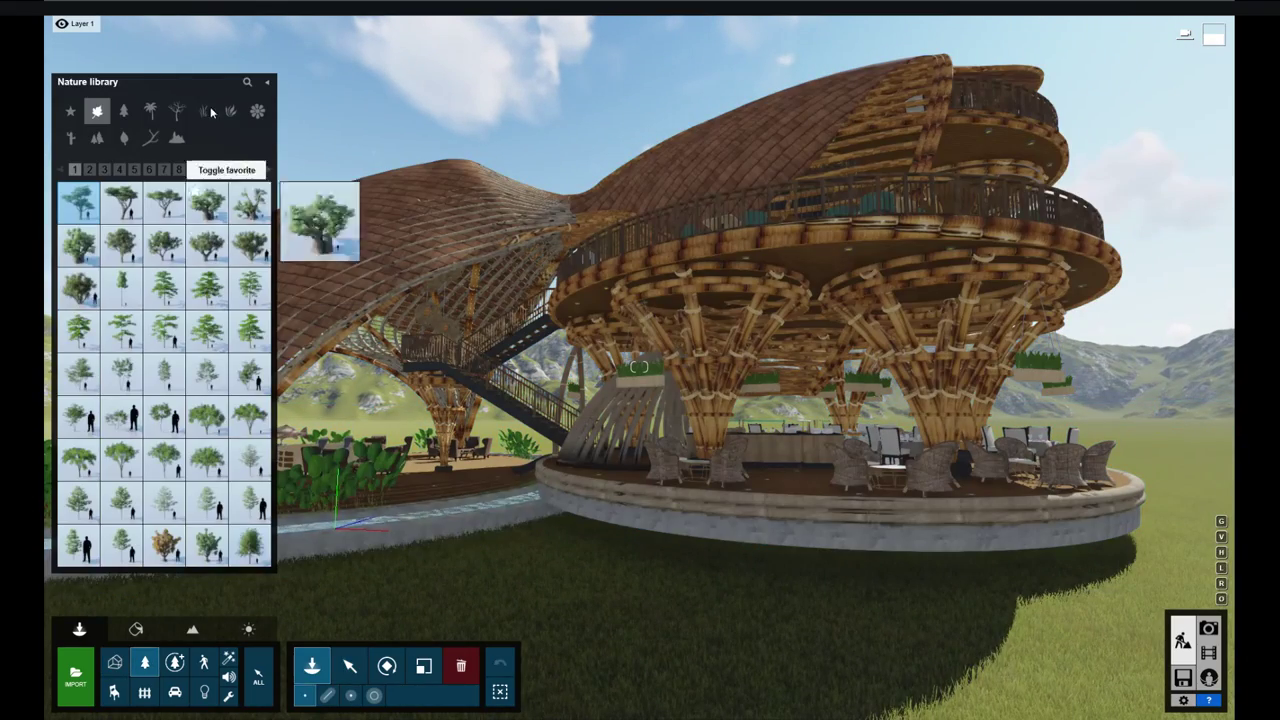
{"action": "left_click", "coordinate": [203, 111]}
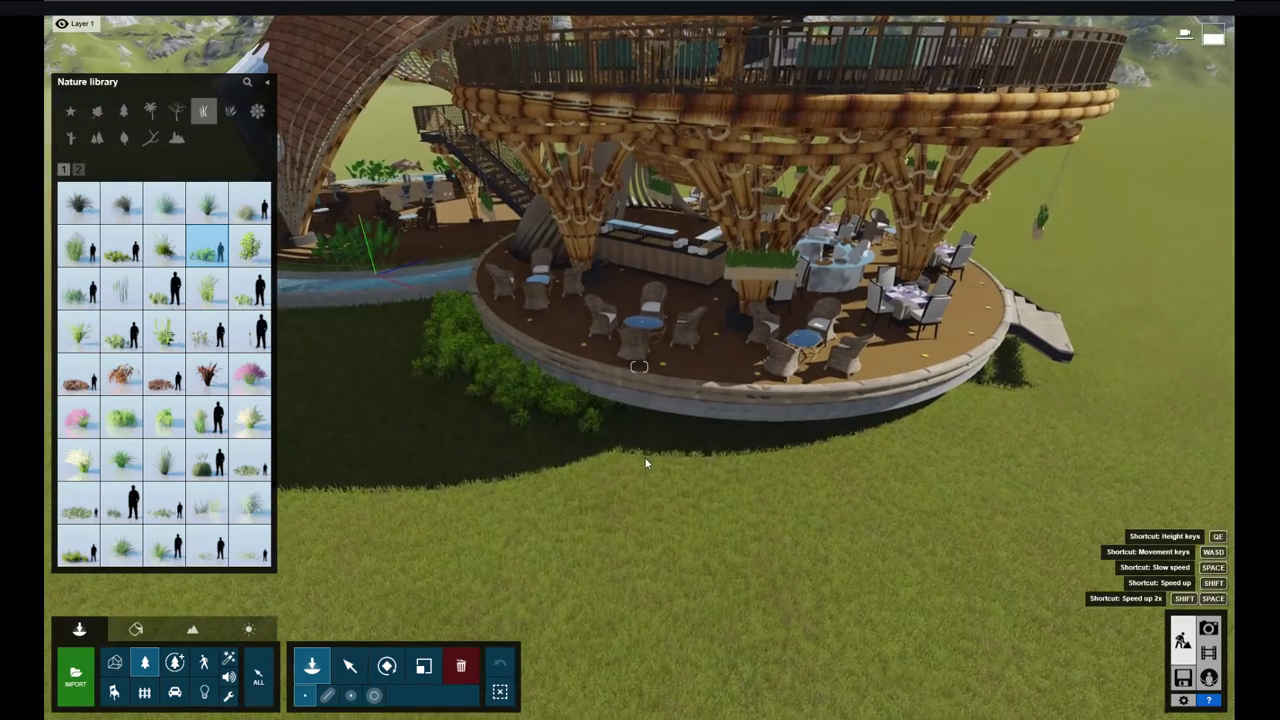
Step: Plant rows of grass bushes along the lawn edge around the round raised deck
{"action": "left_click", "coordinate": [627, 430]}
{"action": "left_click_drag", "start_coordinate": [717, 452], "coordinate": [808, 462]}
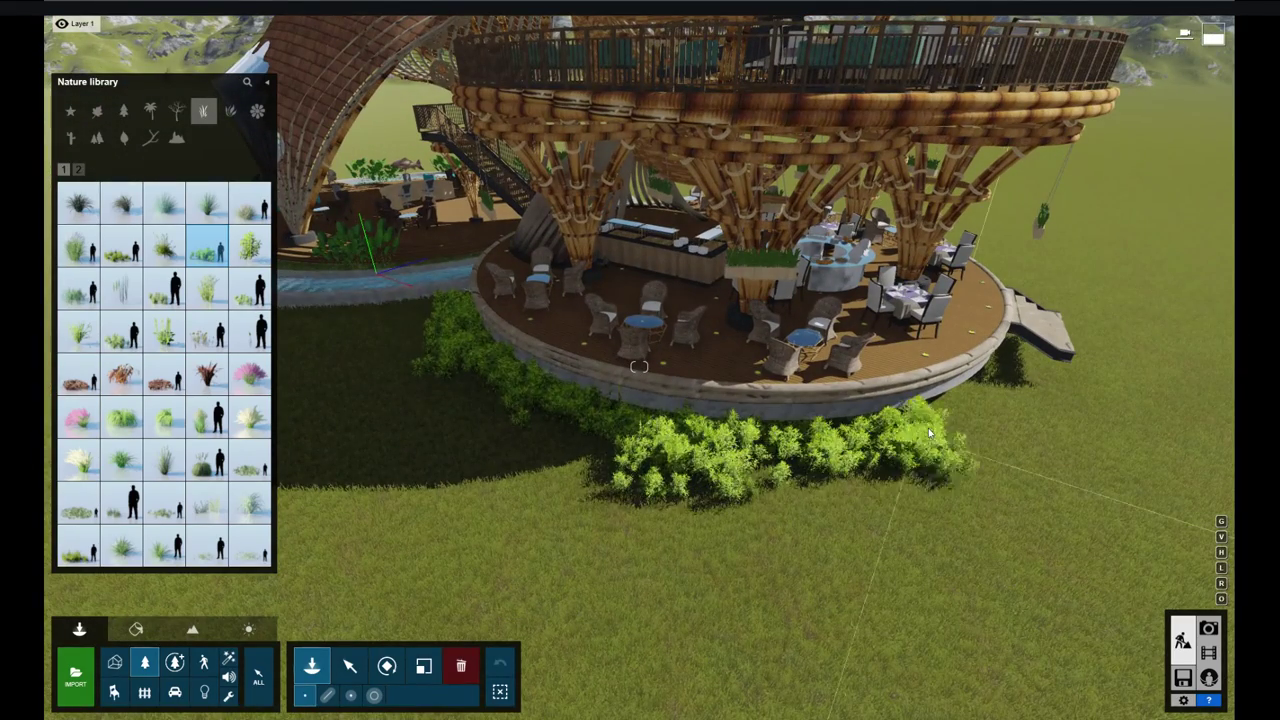
{"action": "left_click_drag", "start_coordinate": [1020, 380], "coordinate": [577, 487]}
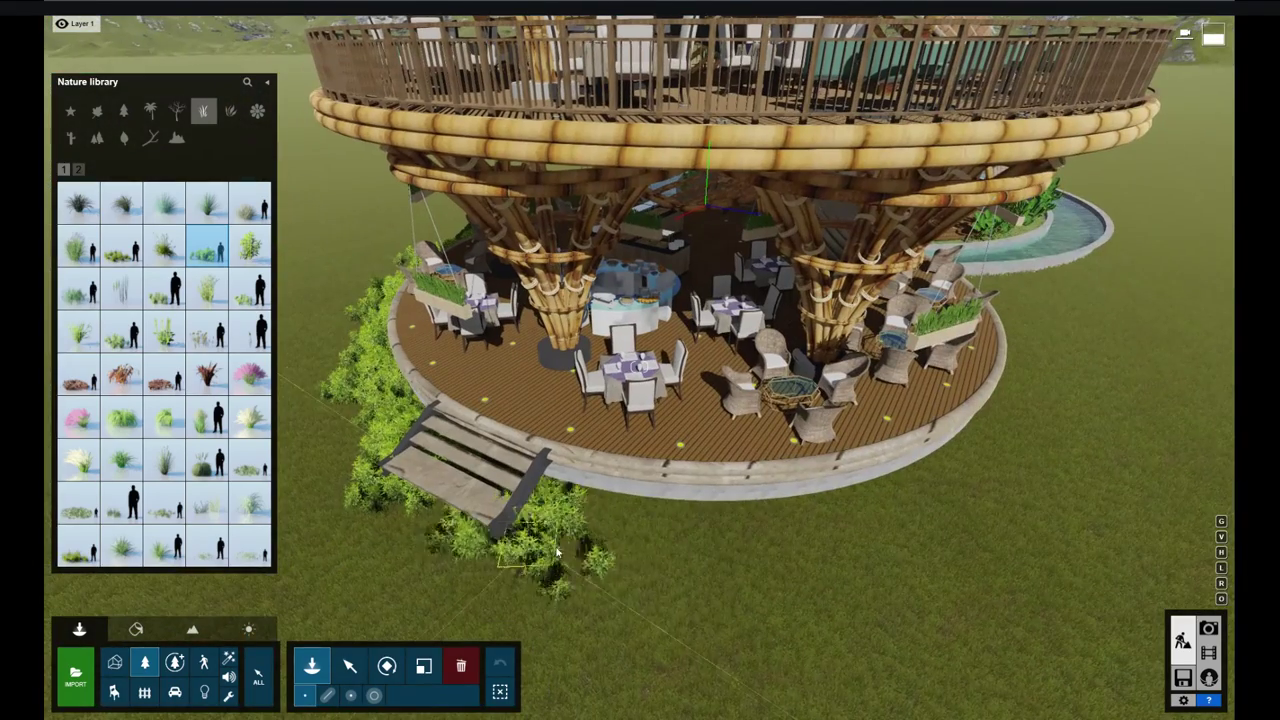
{"action": "mouse_move", "coordinate": [557, 551]}
{"action": "left_mouse_down"}
{"action": "mouse_move", "coordinate": [830, 505]}
{"action": "mouse_move", "coordinate": [1030, 440]}
{"action": "left_mouse_up"}
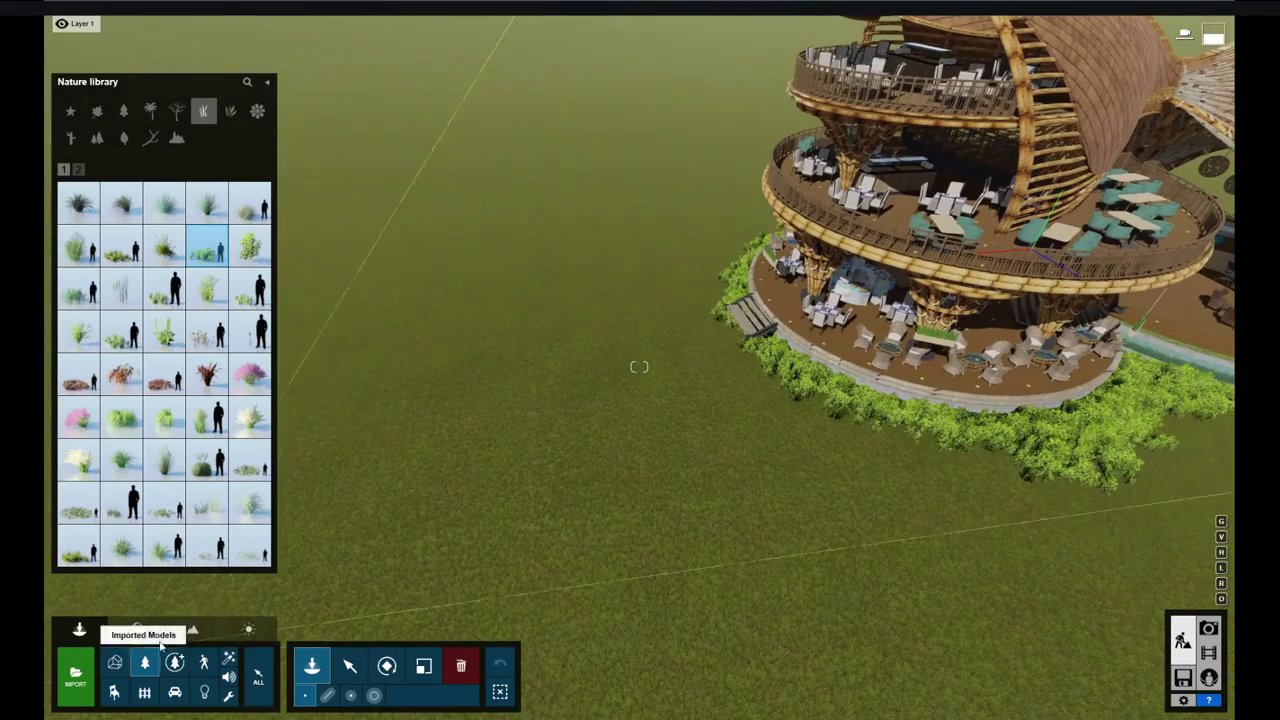
Step: Pick the Landscape Height tool and reframe the view on the woven-dome building
{"action": "left_click", "coordinate": [192, 628]}
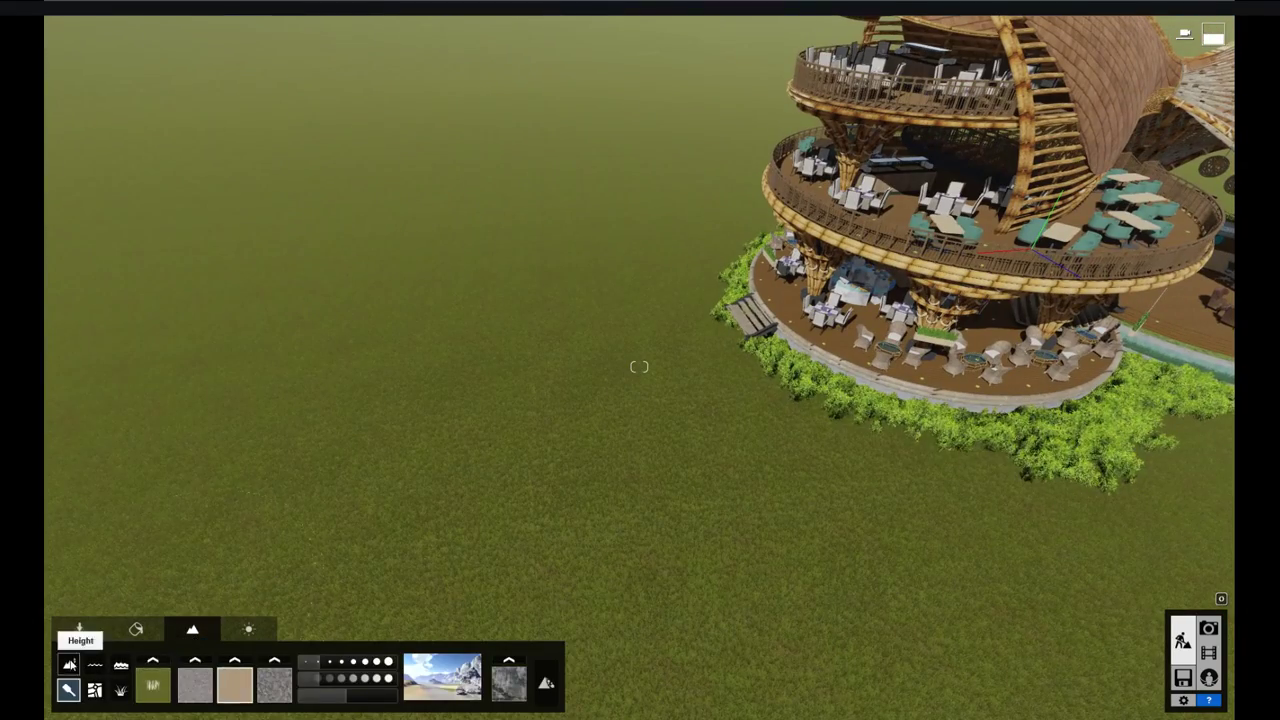
{"action": "left_click", "coordinate": [68, 664]}
{"action": "scroll", "coordinate": [708, 347], "scroll_direction": "up", "scroll_amount": 5}
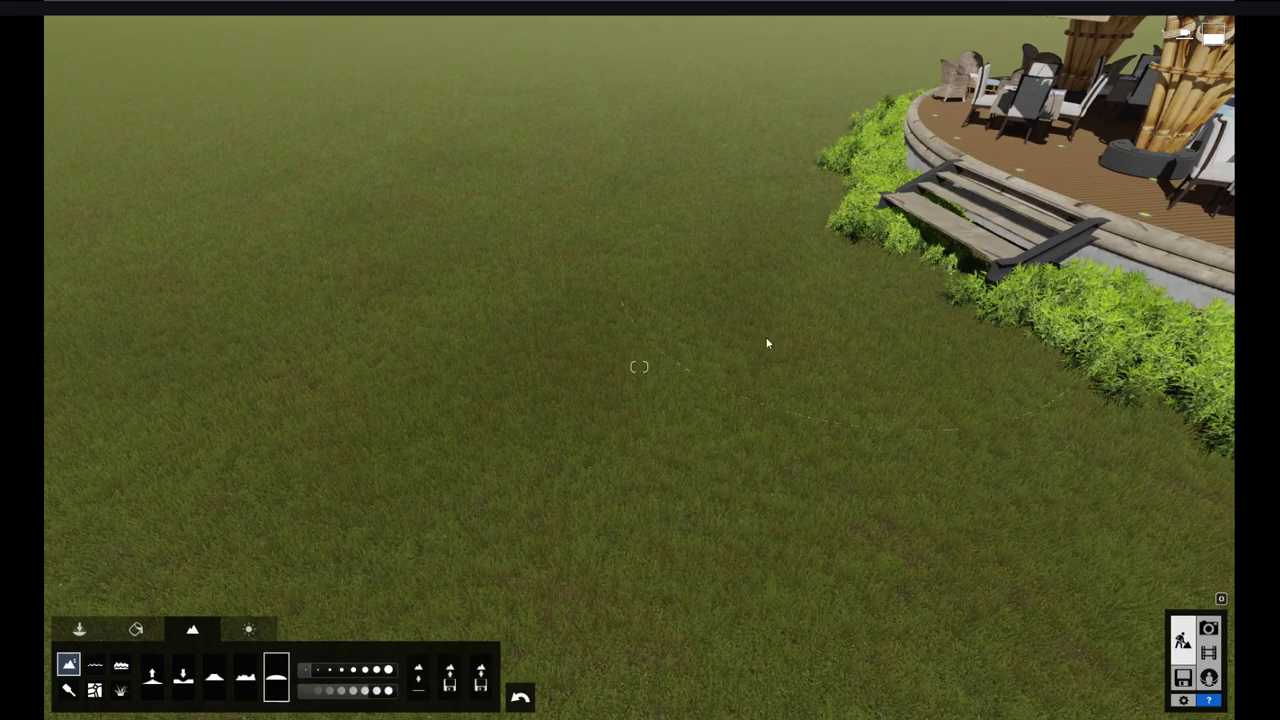
{"action": "right_click_drag", "start_coordinate": [767, 343], "coordinate": [880, 300]}
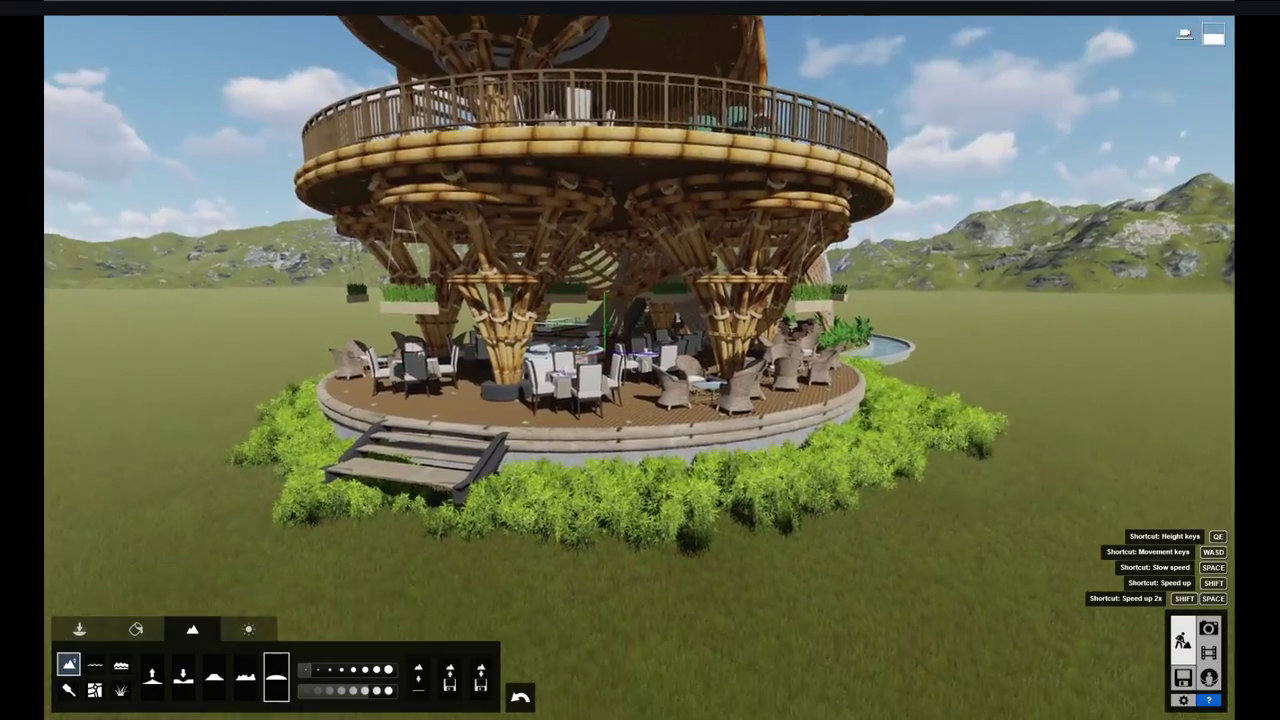
{"action": "mouse_move", "coordinate": [536, 406]}
{"action": "right_mouse_down"}
{"action": "mouse_move", "coordinate": [650, 373]}
{"action": "mouse_move", "coordinate": [514, 508]}
{"action": "right_mouse_up"}
{"action": "left_click", "coordinate": [79, 628]}
Step: Plant rows of shrubs along the water channel edge and the hedge beside it
{"action": "left_click", "coordinate": [144, 663]}
{"action": "left_click", "coordinate": [165, 500]}
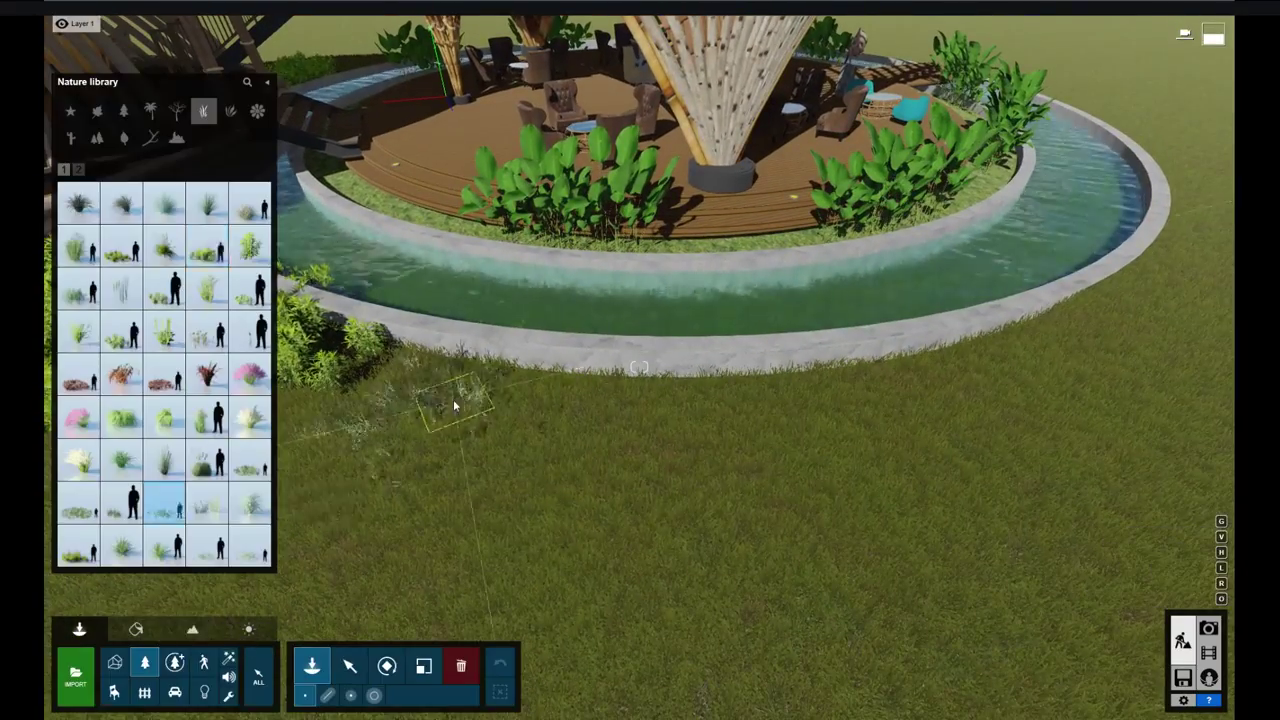
{"action": "left_click", "coordinate": [122, 333]}
{"action": "left_click", "coordinate": [250, 245]}
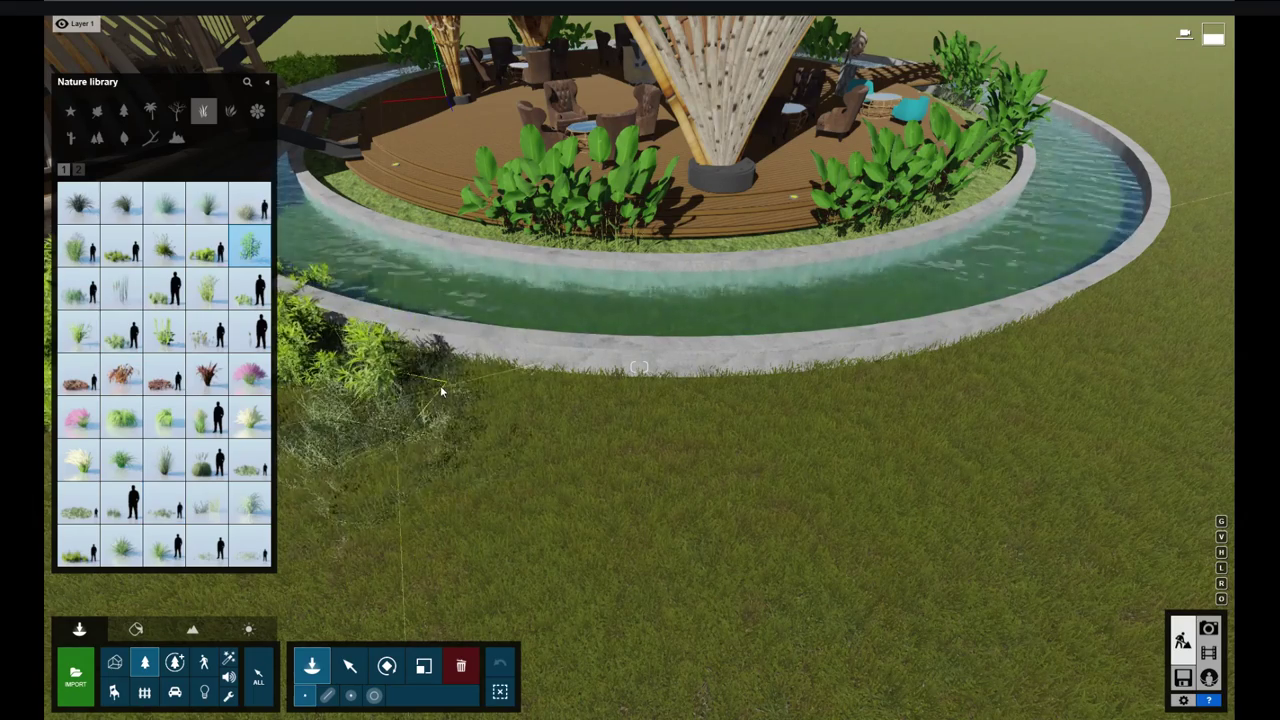
{"action": "left_click_drag", "start_coordinate": [440, 385], "coordinate": [711, 440]}
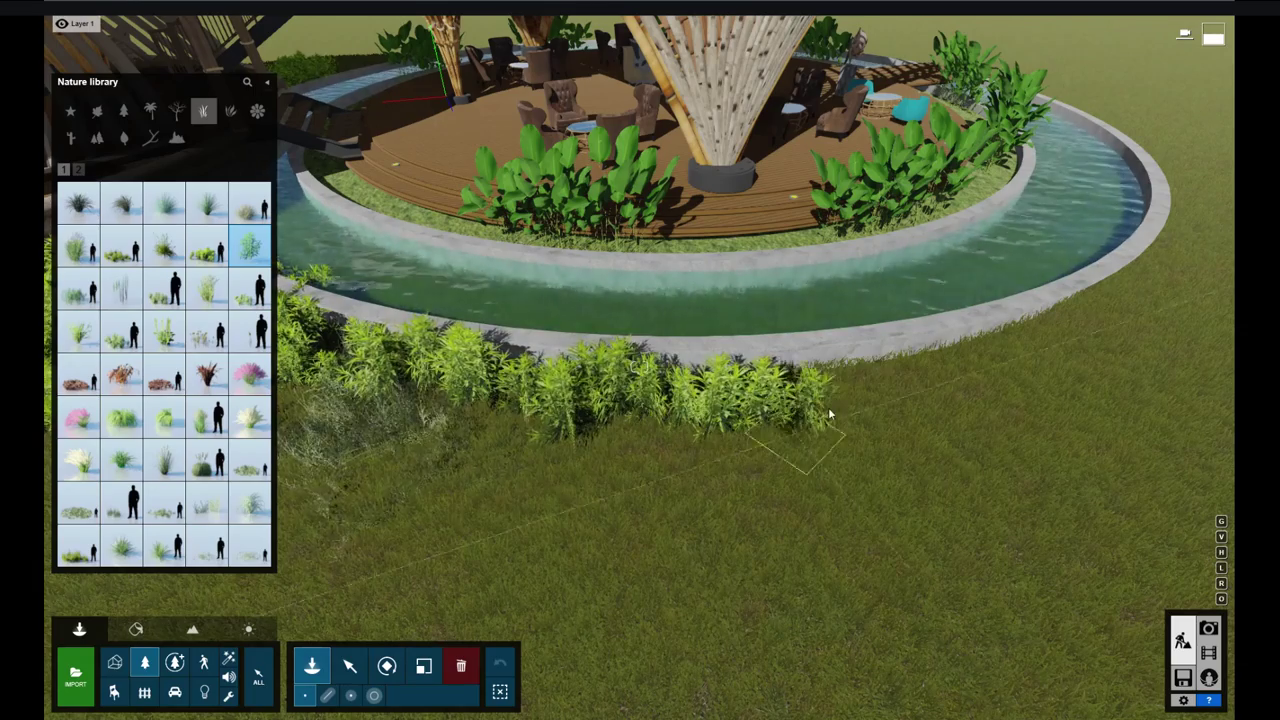
{"action": "left_click_drag", "start_coordinate": [828, 412], "coordinate": [1165, 265]}
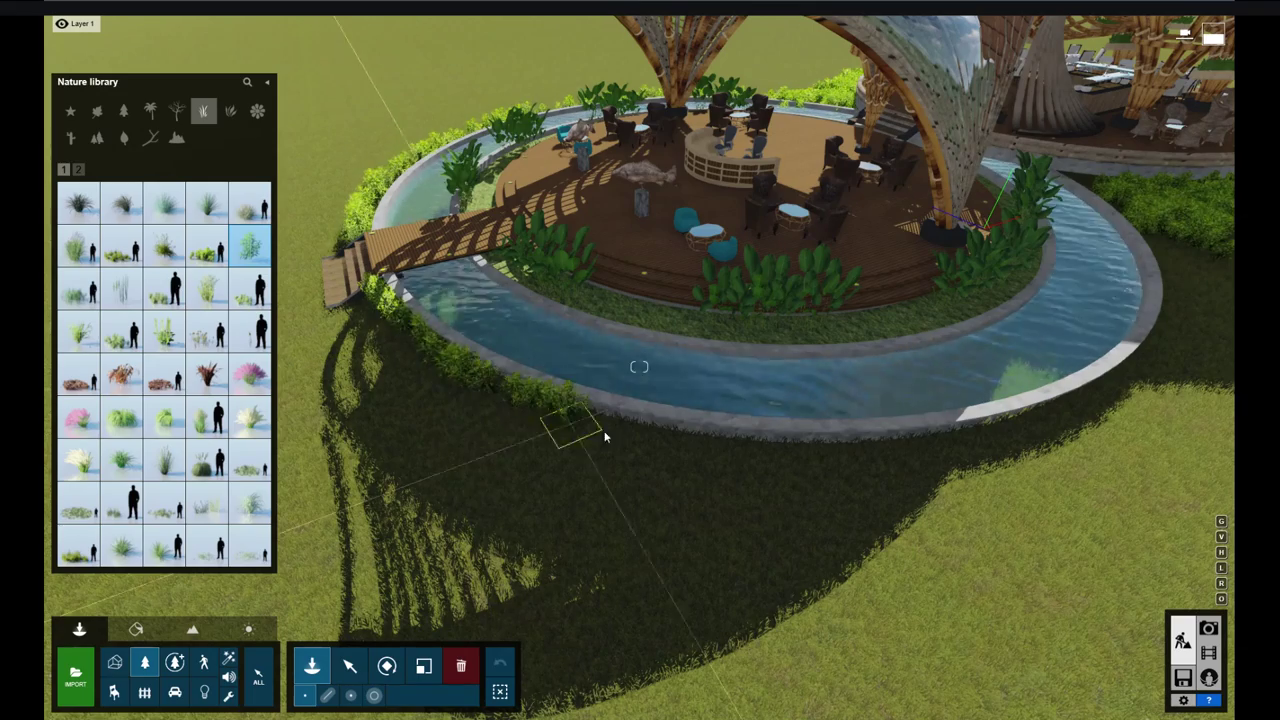
{"action": "left_click_drag", "start_coordinate": [730, 460], "coordinate": [1110, 410]}
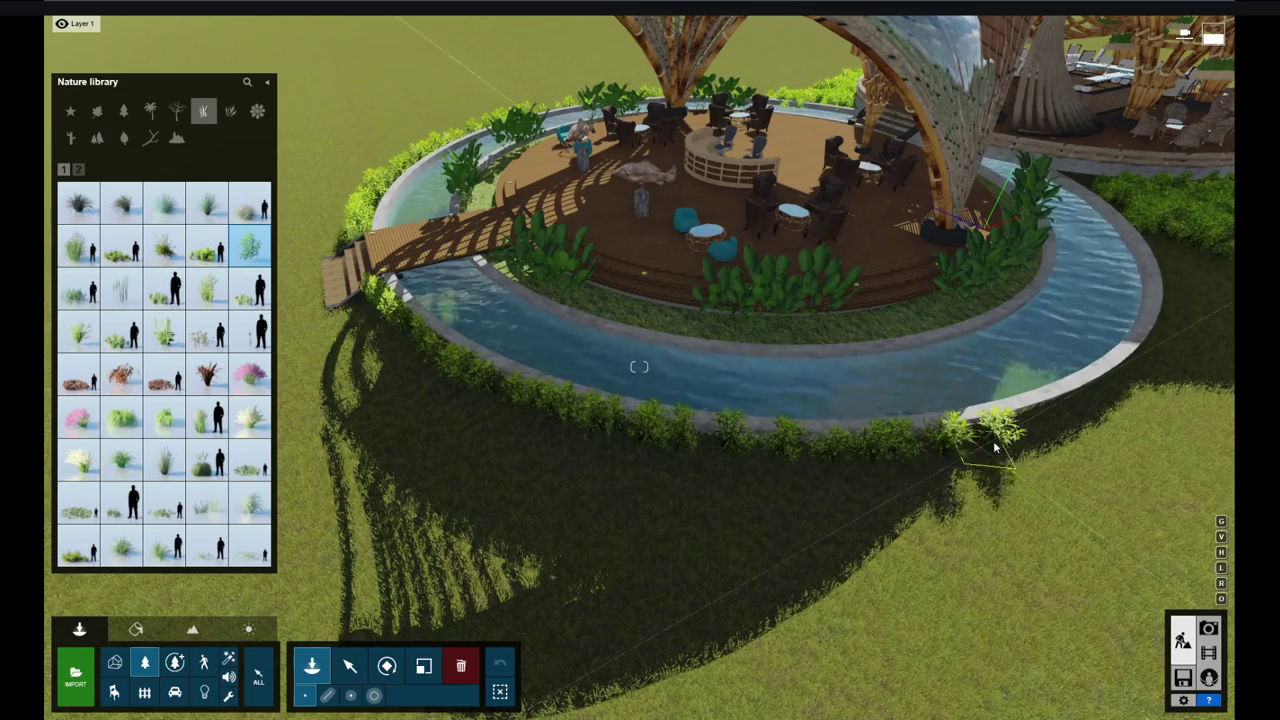
{"action": "right_click_drag", "start_coordinate": [1110, 410], "coordinate": [1000, 420]}
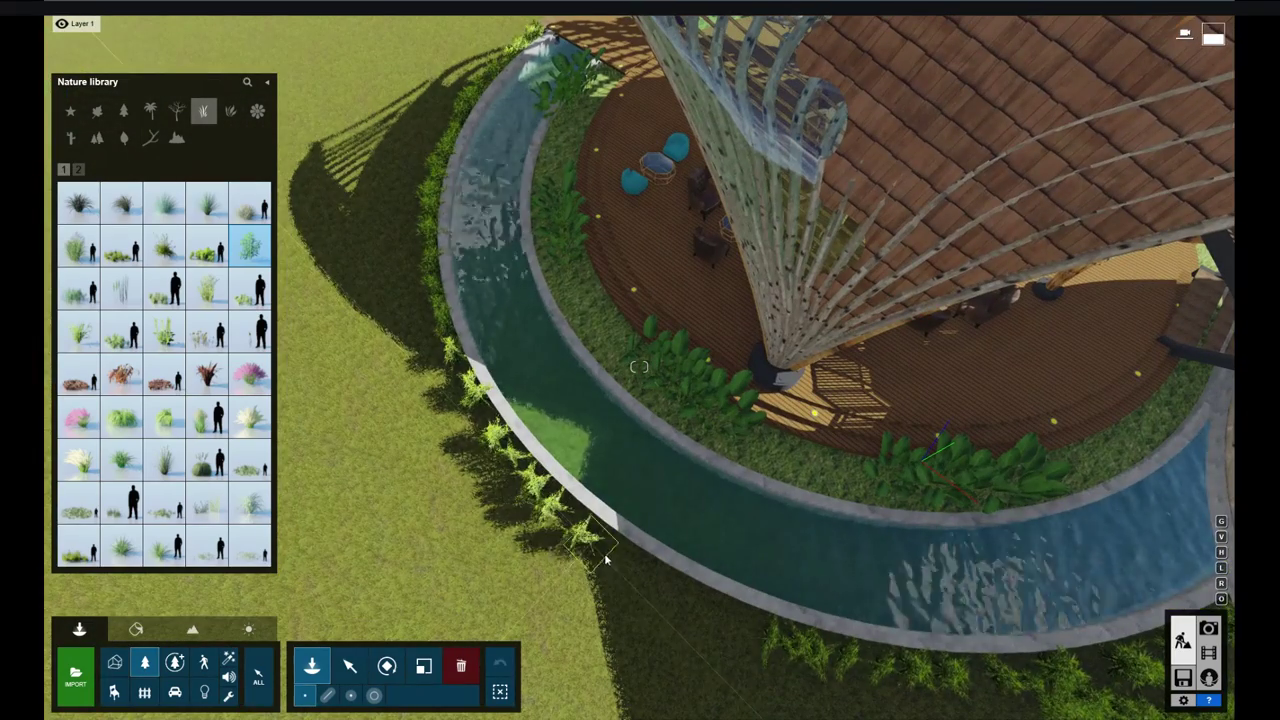
Step: Plant leafy grass along the grass bed edge, then frame the pavilion closely
{"action": "left_click", "coordinate": [67, 171]}
{"action": "left_click", "coordinate": [65, 170]}
{"action": "mouse_move", "coordinate": [79, 332]}
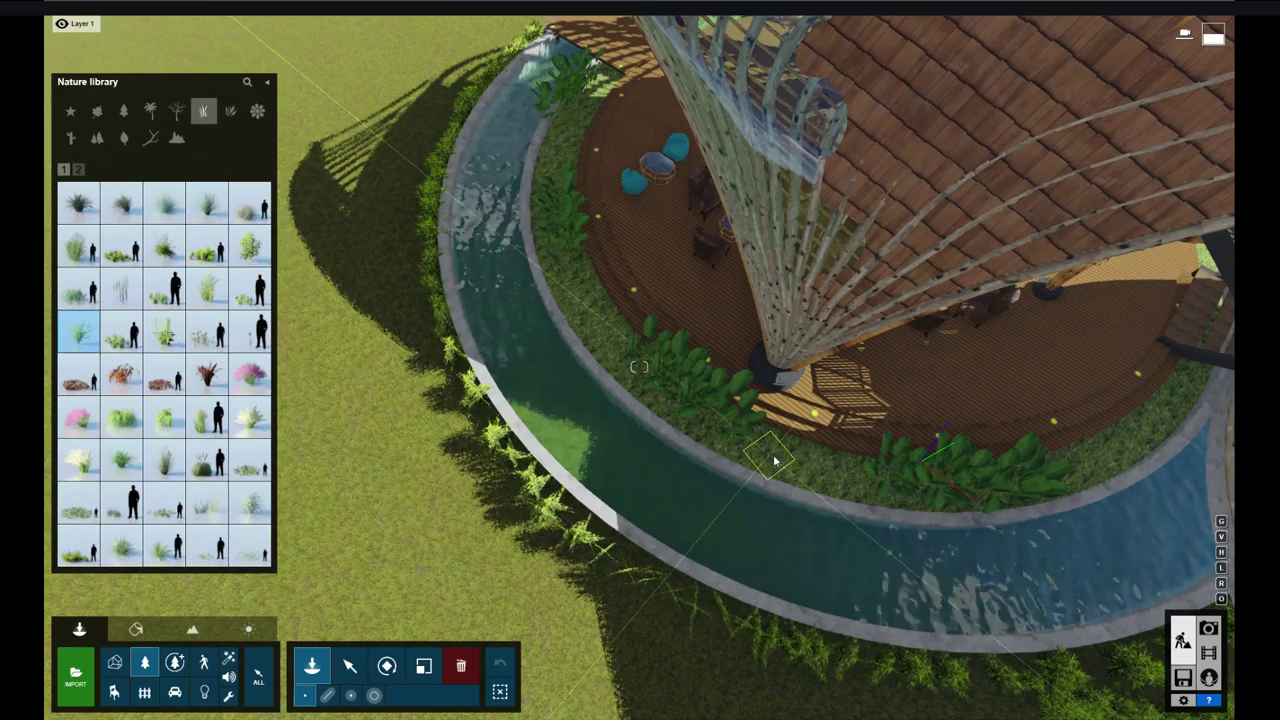
{"action": "left_click", "coordinate": [249, 245]}
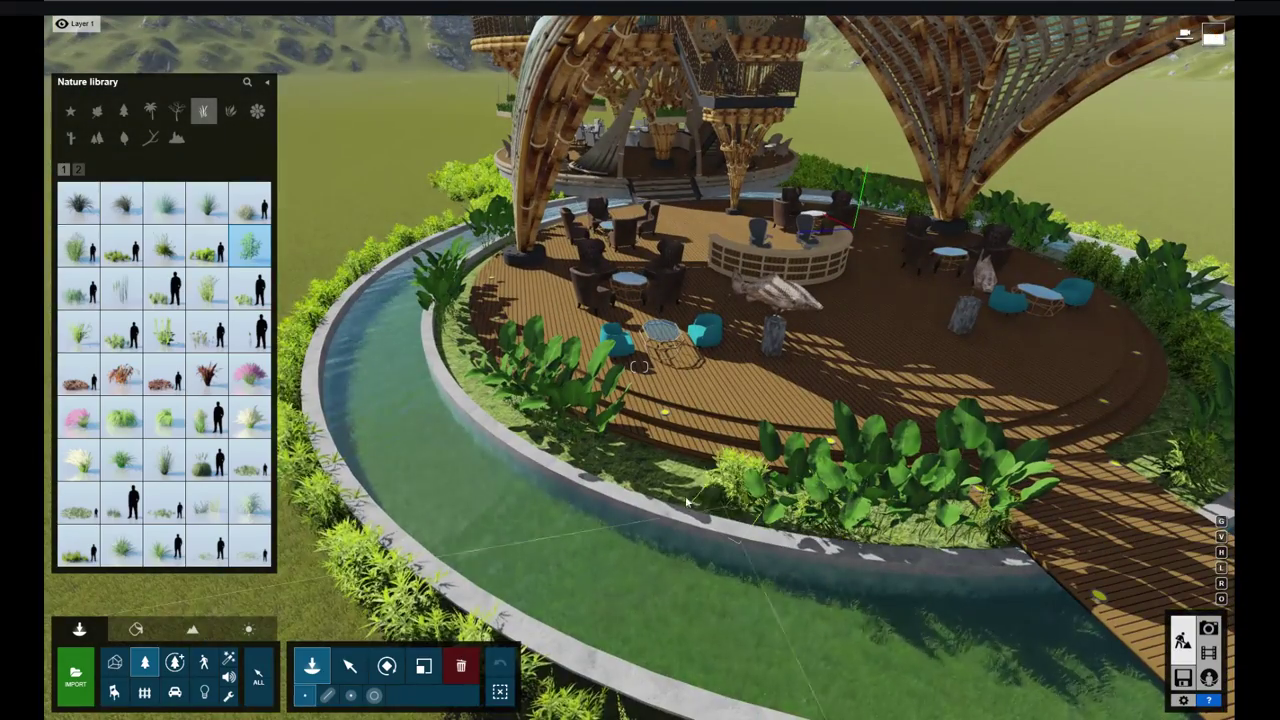
{"action": "left_click", "coordinate": [687, 501]}
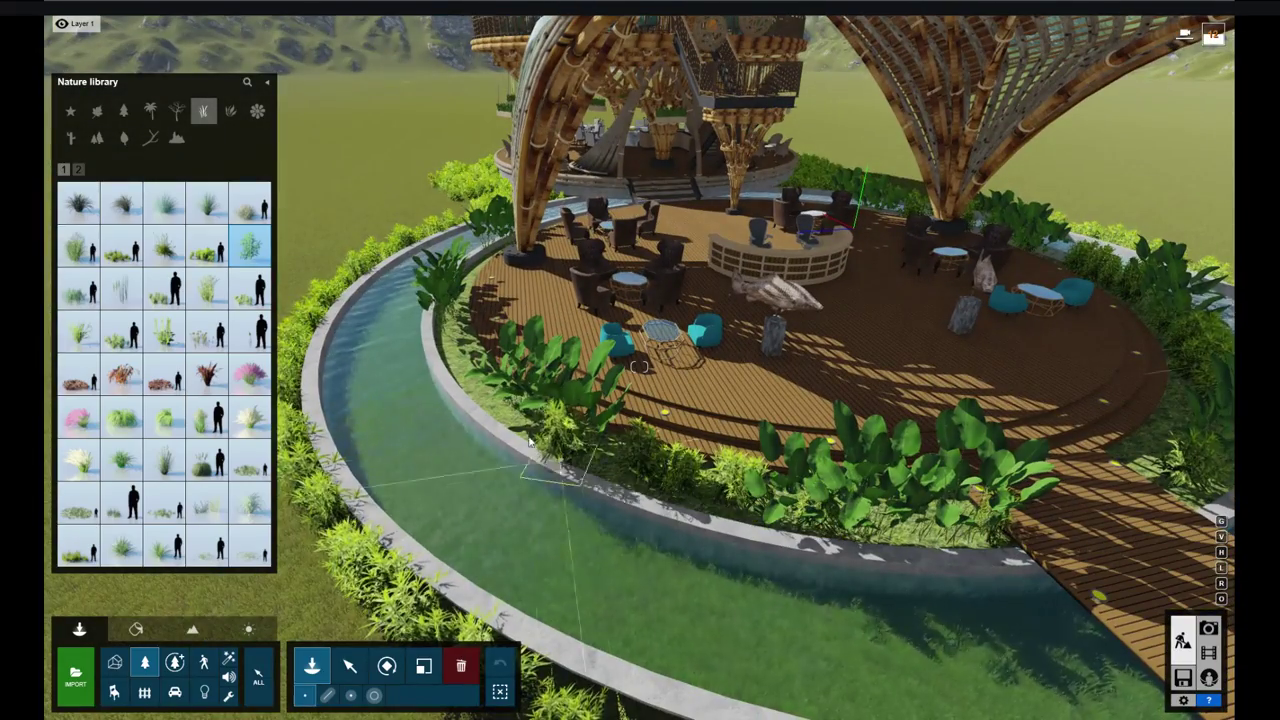
{"action": "right_click_drag", "start_coordinate": [469, 286], "coordinate": [547, 340]}
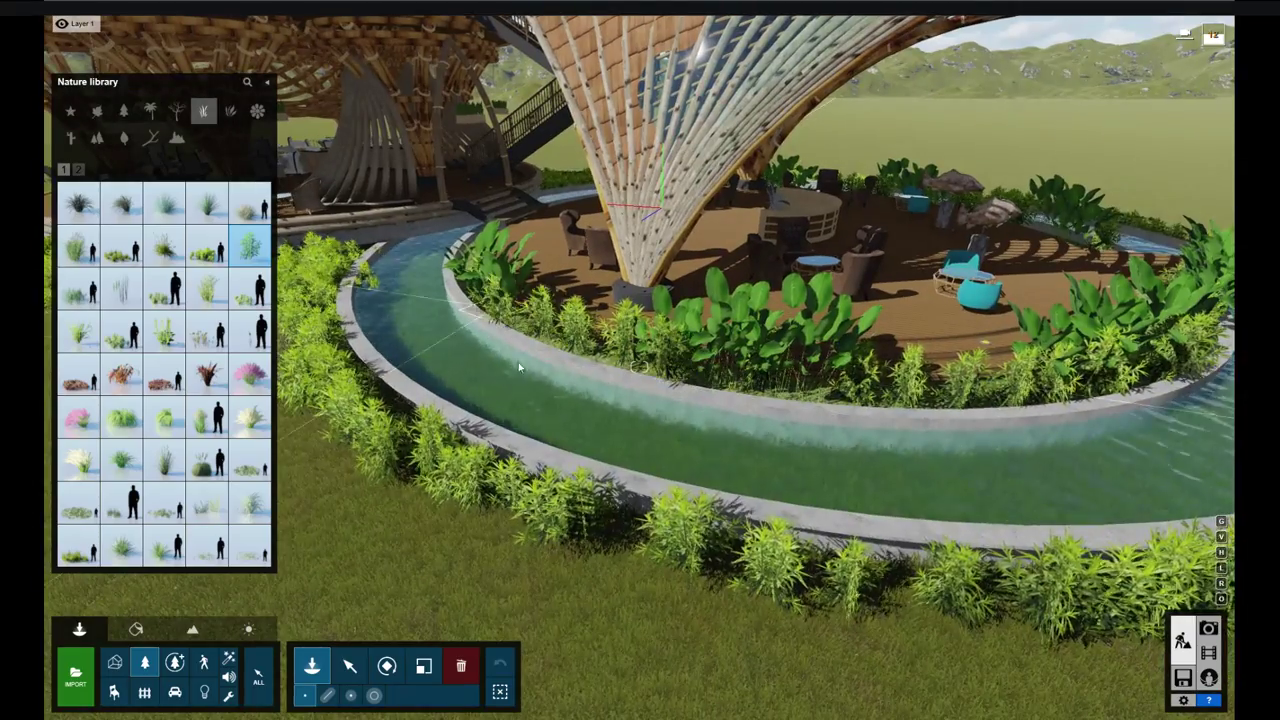
{"action": "right_click_drag", "start_coordinate": [518, 362], "coordinate": [632, 502]}
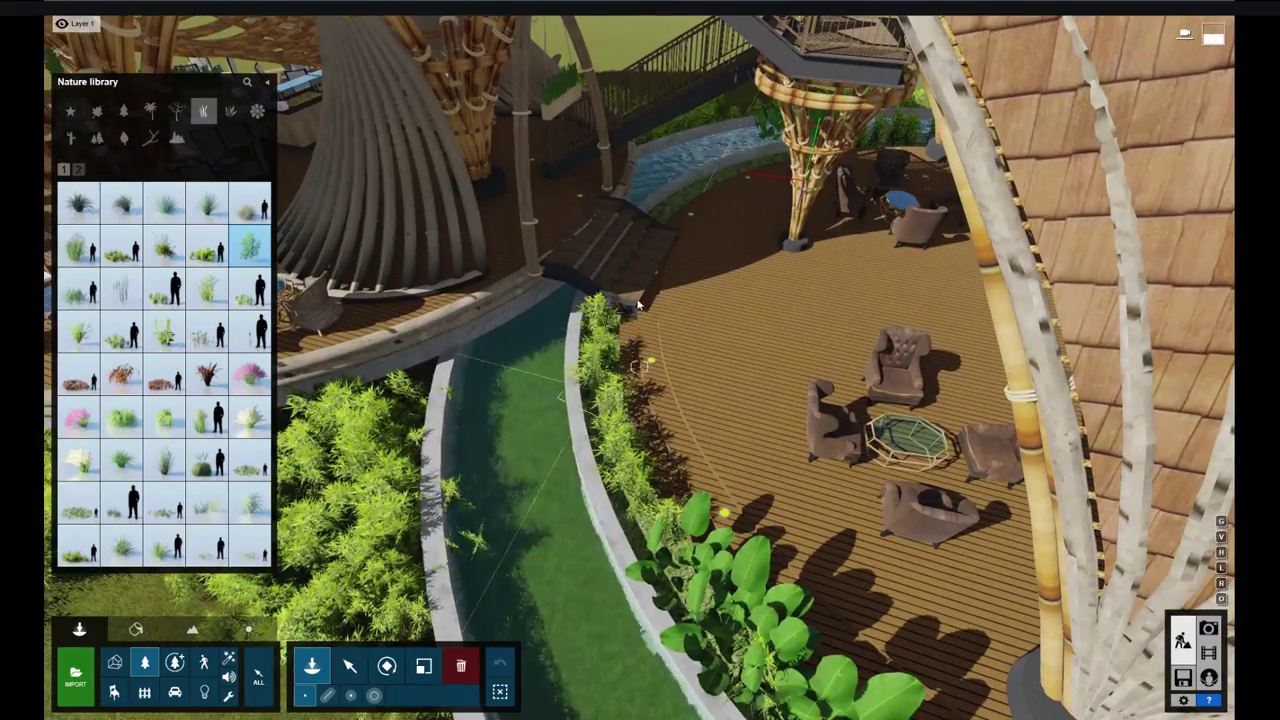
{"action": "right_click_drag", "start_coordinate": [632, 502], "coordinate": [708, 453]}
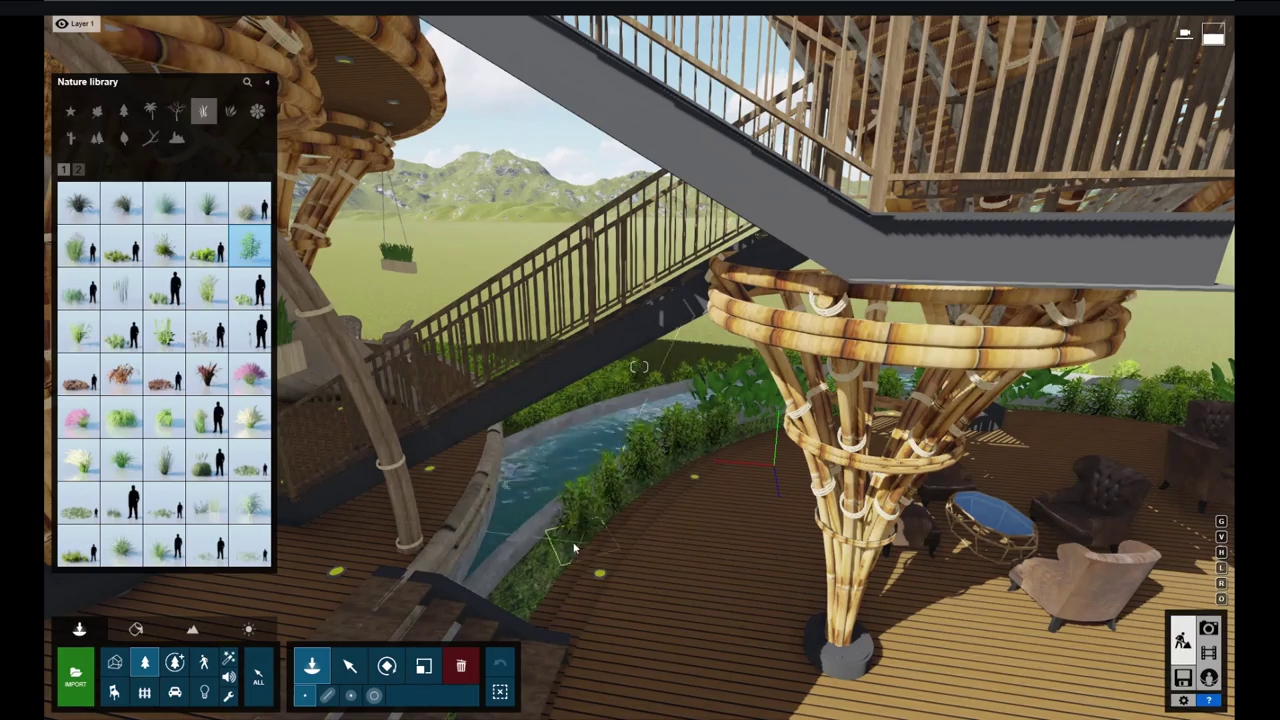
{"action": "right_click_drag", "start_coordinate": [527, 607], "coordinate": [600, 690]}
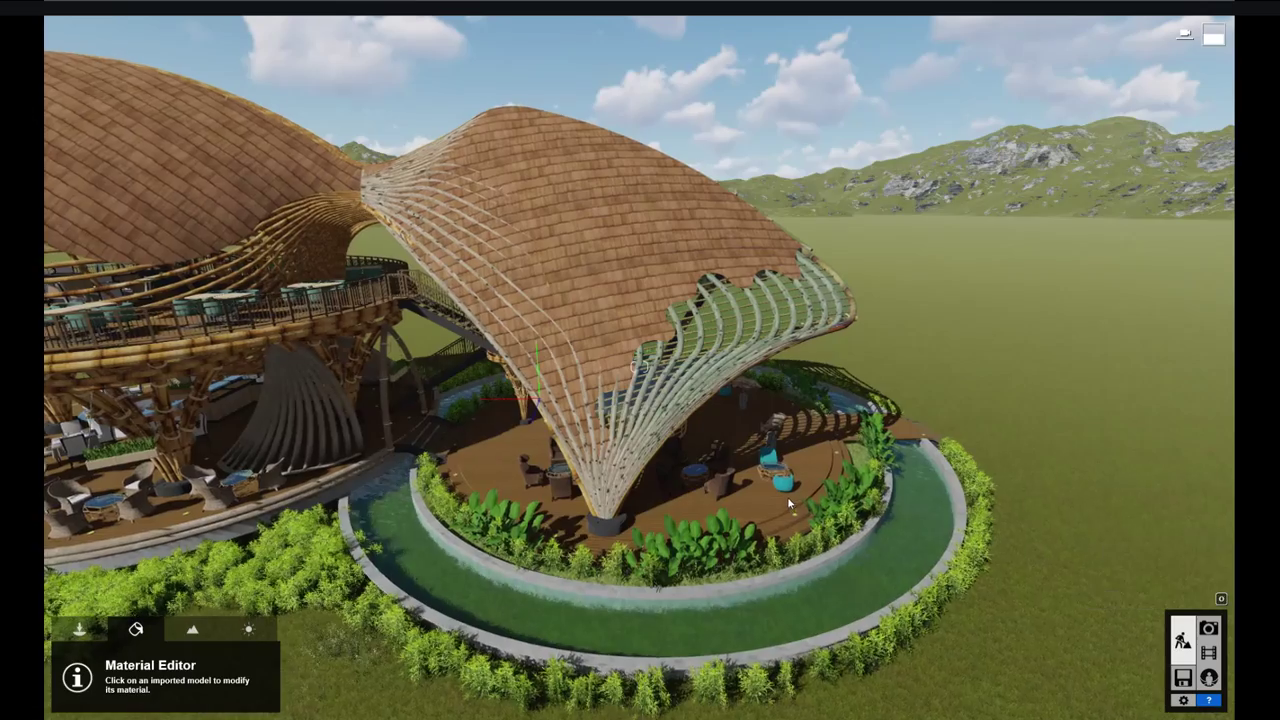
{"action": "right_click_drag", "start_coordinate": [787, 496], "coordinate": [795, 569]}
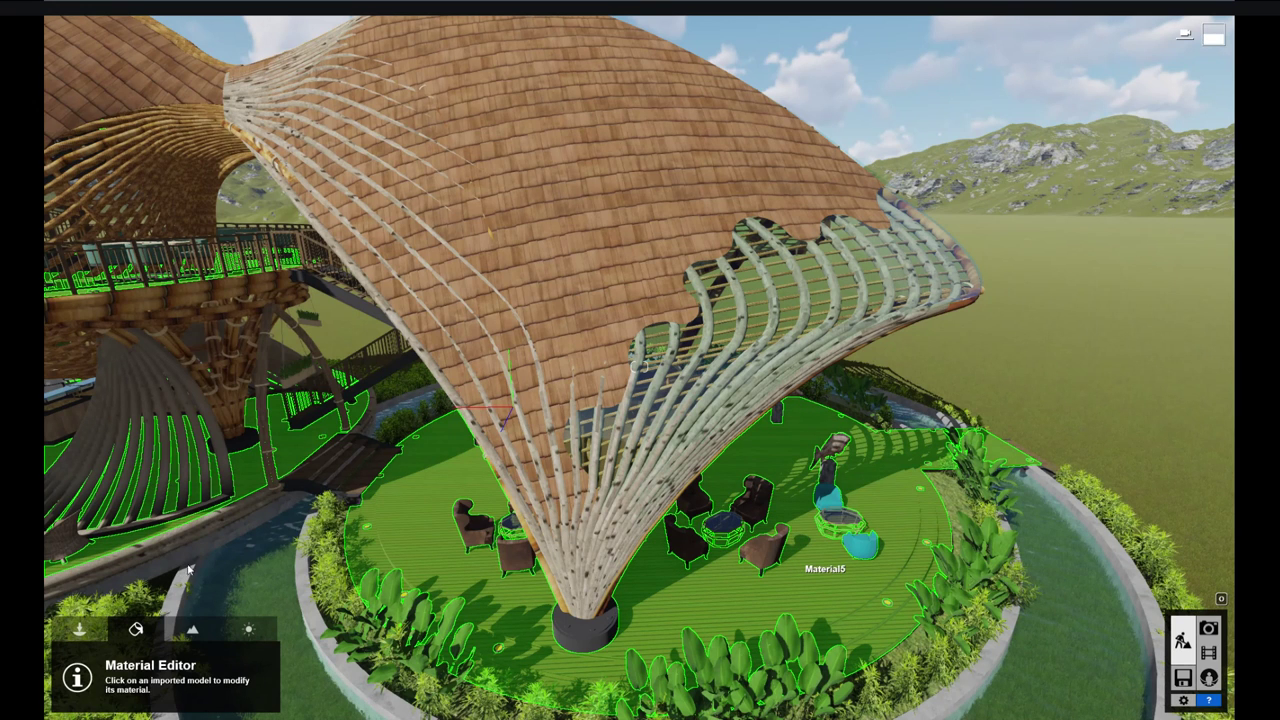
Step: Apply a Standard material to the deck surface and check its weathering settings
{"action": "left_click", "coordinate": [235, 514]}
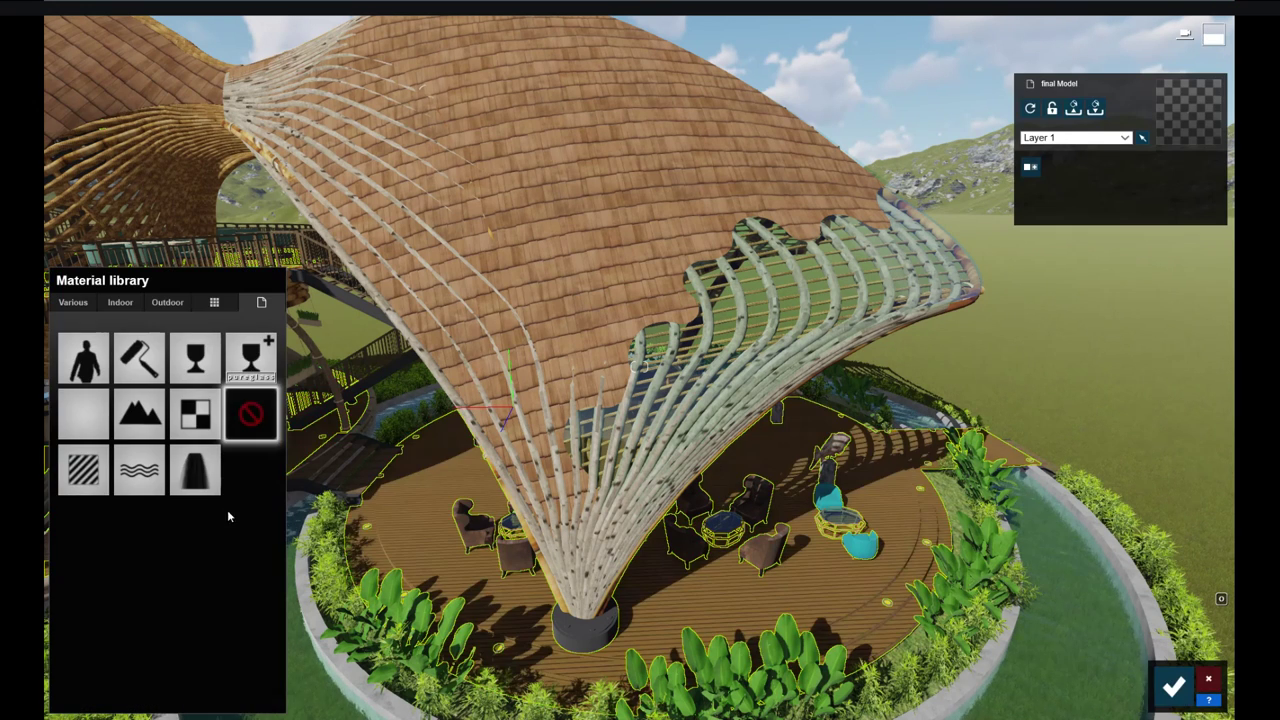
{"action": "left_click", "coordinate": [184, 420]}
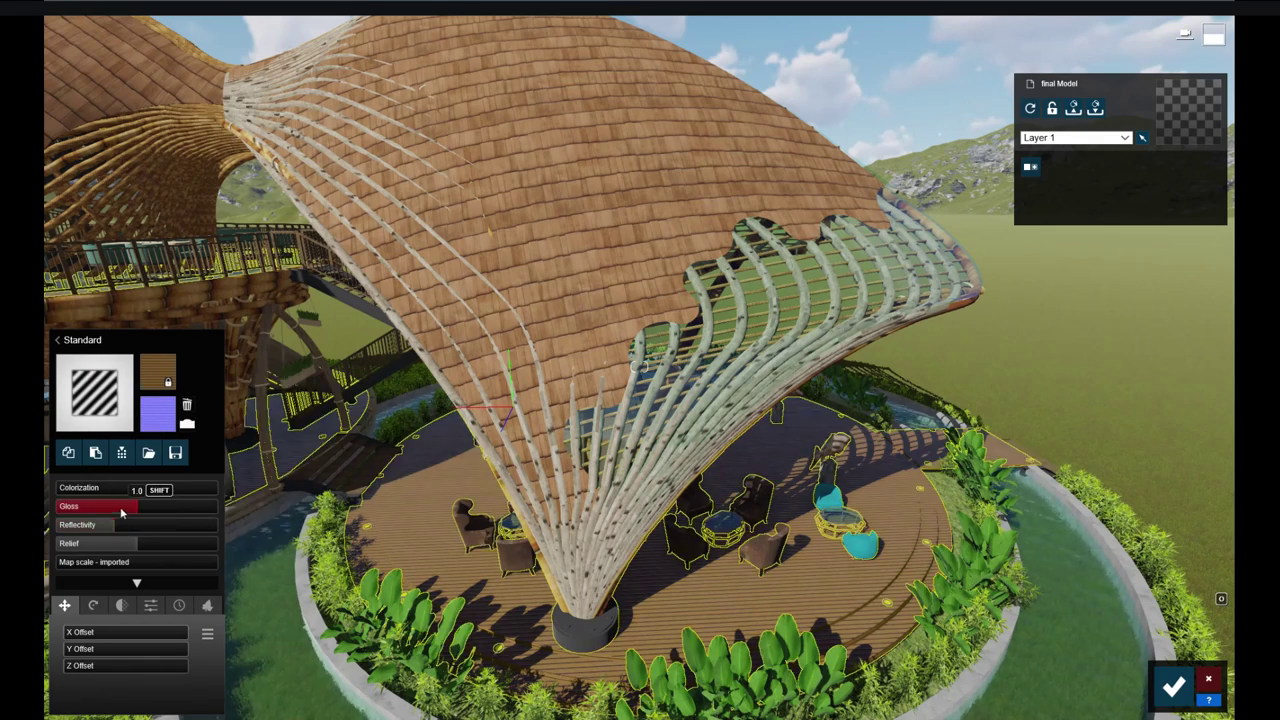
{"action": "left_click", "coordinate": [179, 605]}
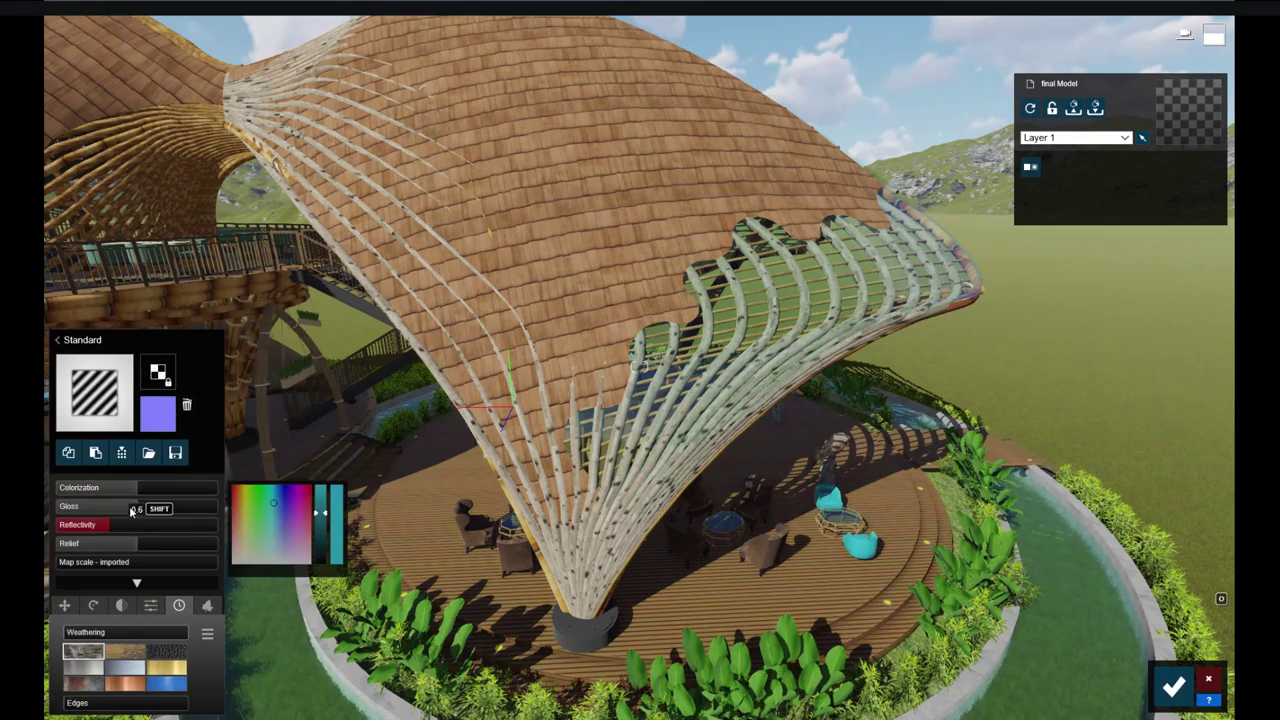
{"action": "left_click", "coordinate": [760, 550]}
{"action": "left_click", "coordinate": [92, 478]}
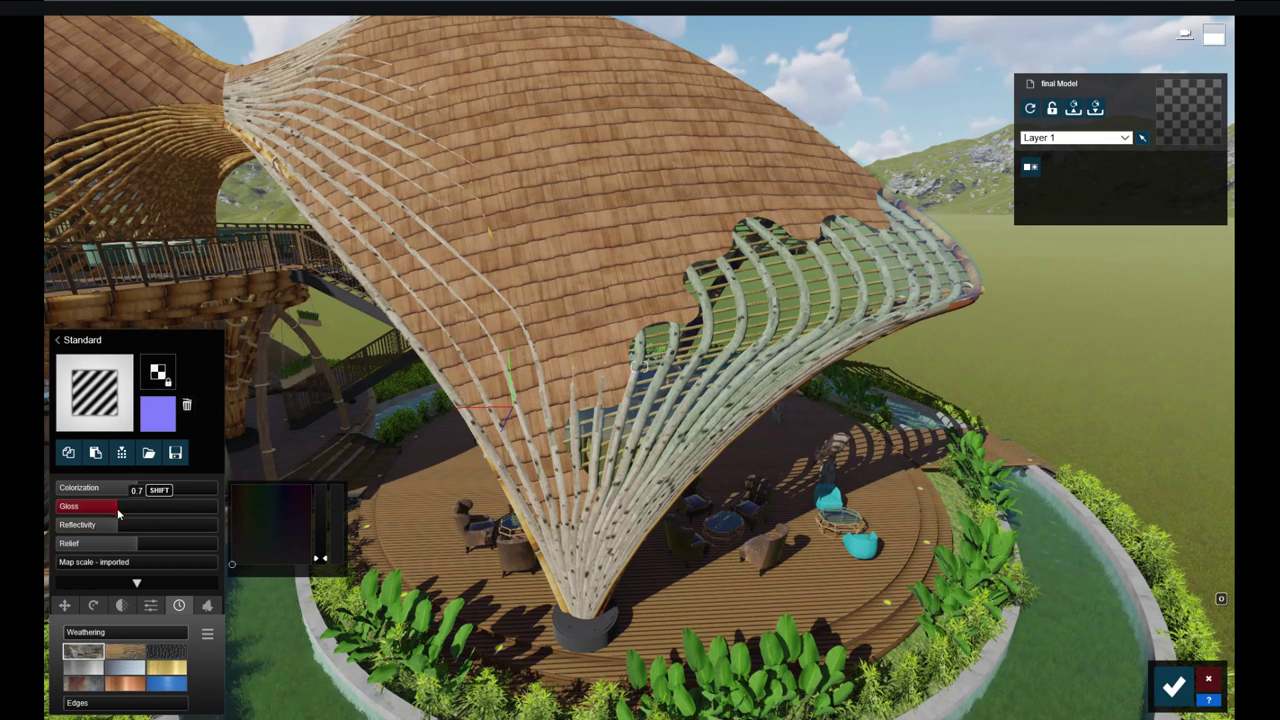
Step: Give the base column a Standard material and browse the Outdoor concrete materials
{"action": "left_click", "coordinate": [594, 642]}
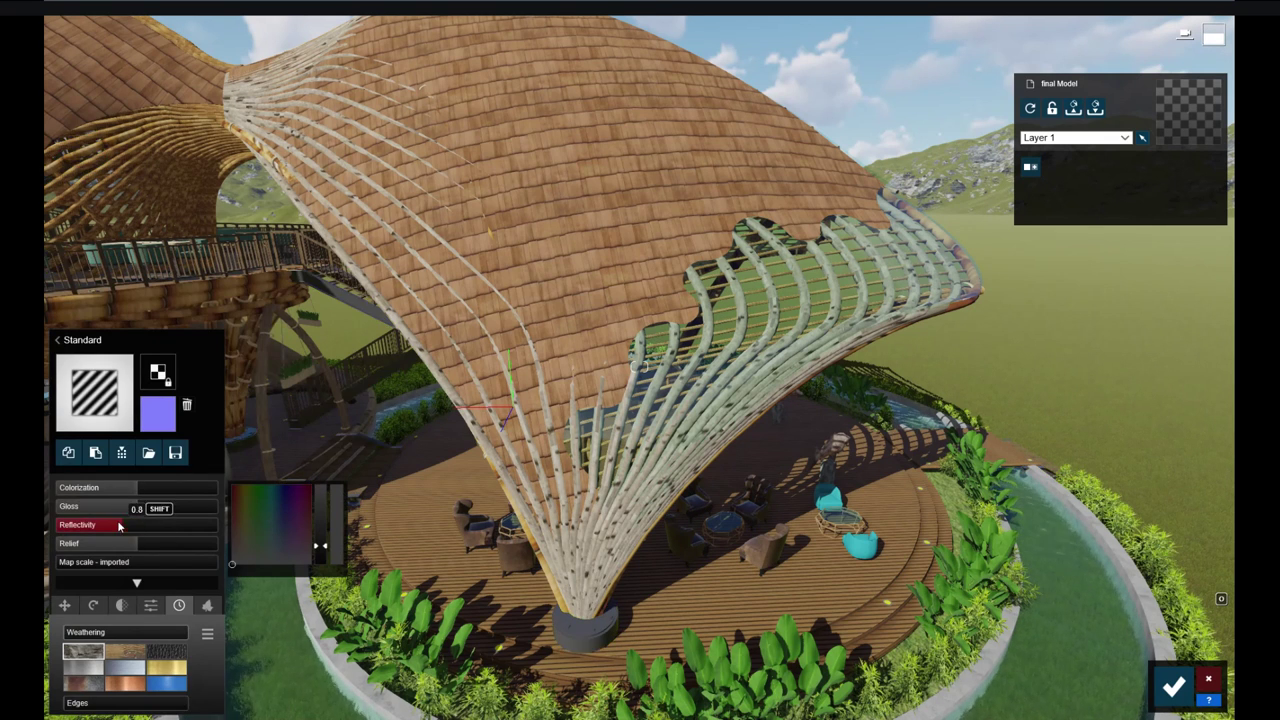
{"action": "left_click", "coordinate": [617, 637]}
{"action": "left_click", "coordinate": [88, 478]}
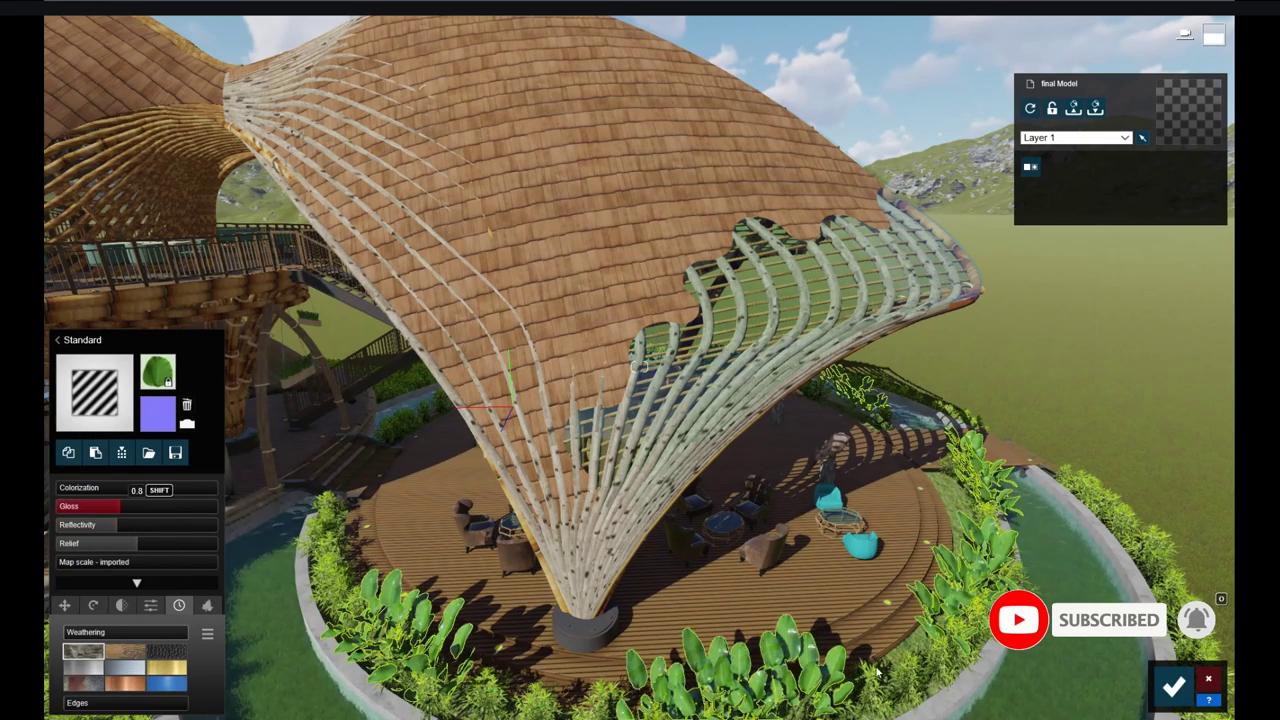
{"action": "left_click", "coordinate": [57, 340]}
{"action": "left_click", "coordinate": [167, 302]}
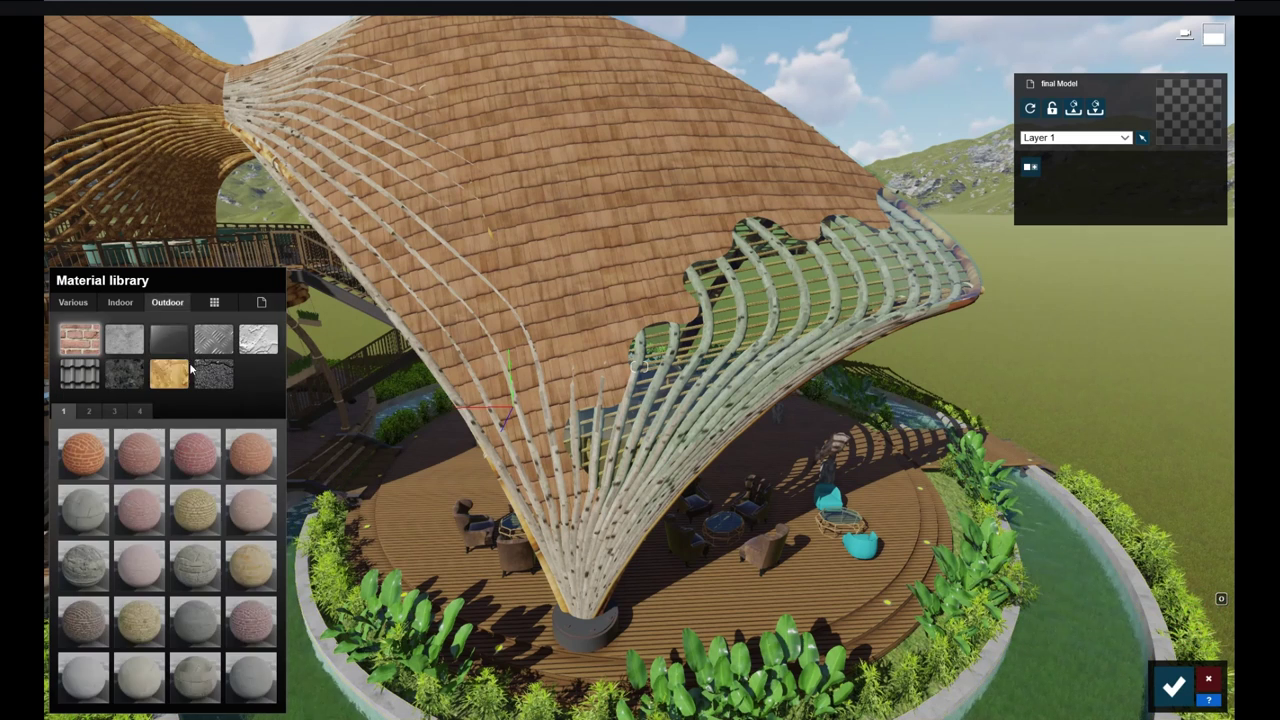
{"action": "left_click", "coordinate": [123, 345]}
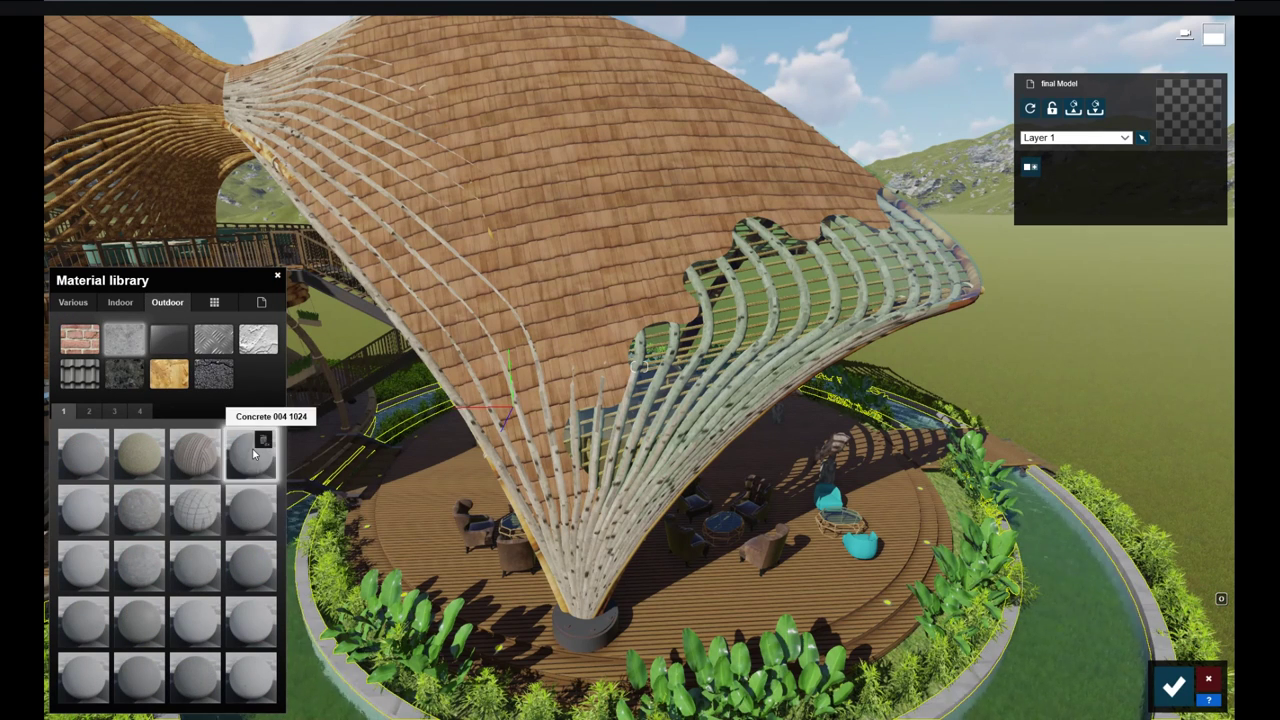
Step: Make the ribs and roof Standard, with roof reflectivity 0.7 and slight weathering
{"action": "left_click", "coordinate": [617, 545]}
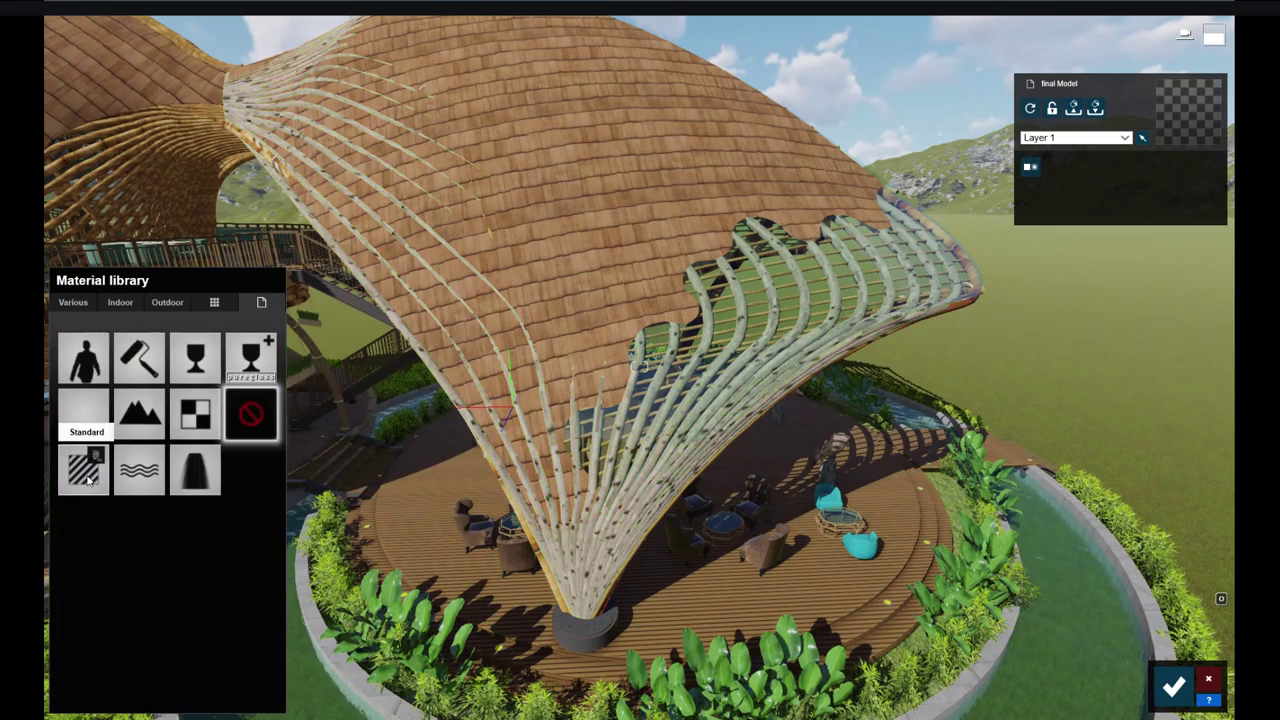
{"action": "left_click", "coordinate": [88, 480]}
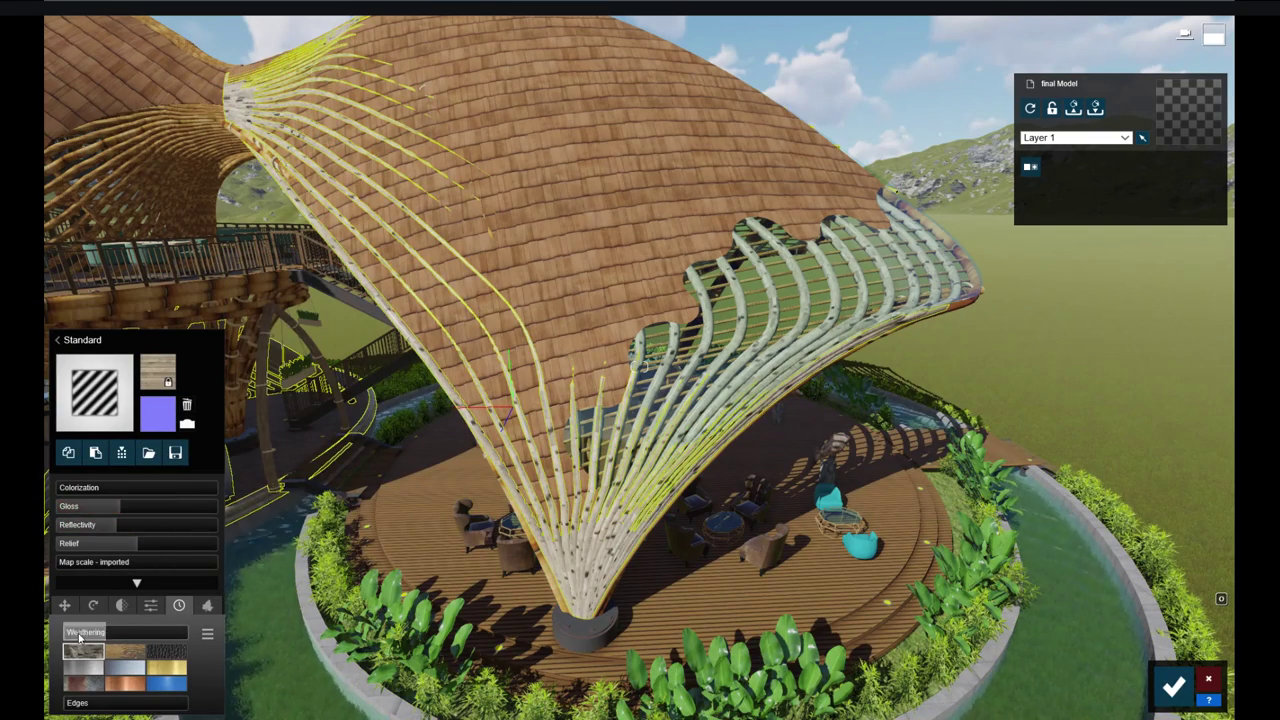
{"action": "left_click", "coordinate": [596, 415]}
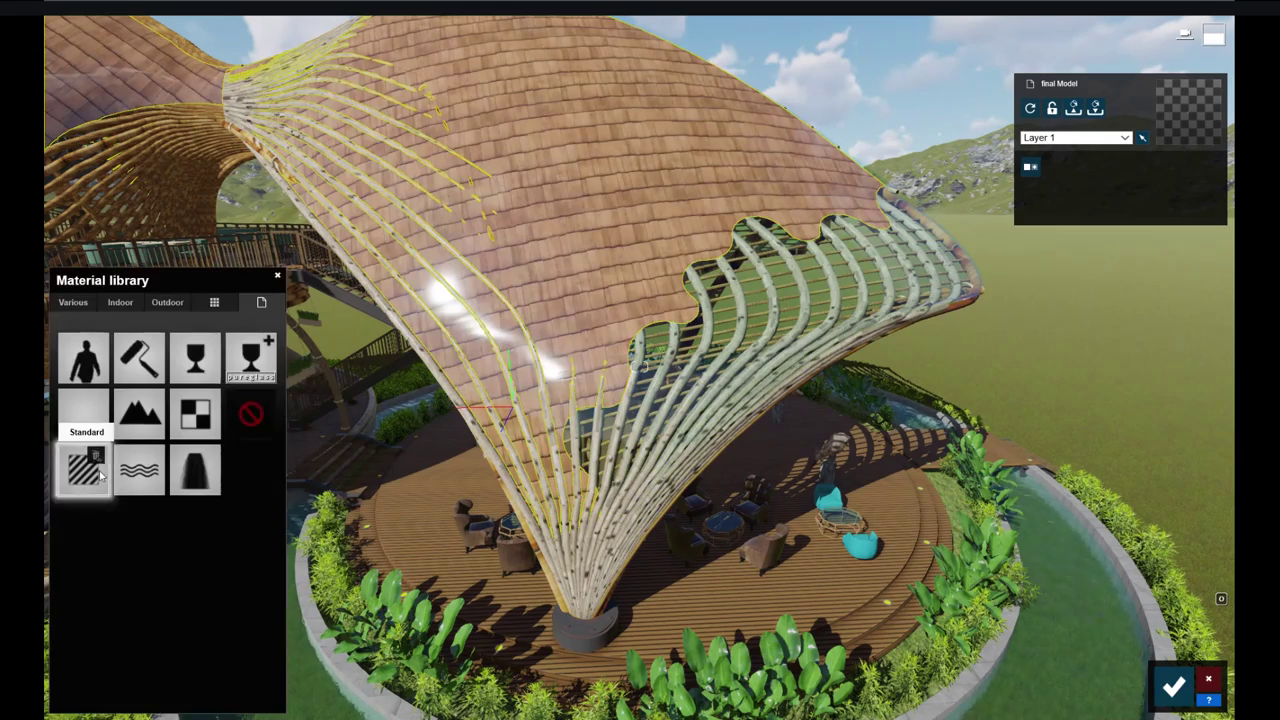
{"action": "left_click", "coordinate": [86, 457]}
{"action": "mouse_move", "coordinate": [132, 536]}
{"action": "left_mouse_down"}
{"action": "mouse_move", "coordinate": [112, 537]}
{"action": "mouse_move", "coordinate": [112, 516]}
{"action": "left_mouse_up"}
{"action": "left_click_drag", "start_coordinate": [81, 634], "coordinate": [101, 634]}
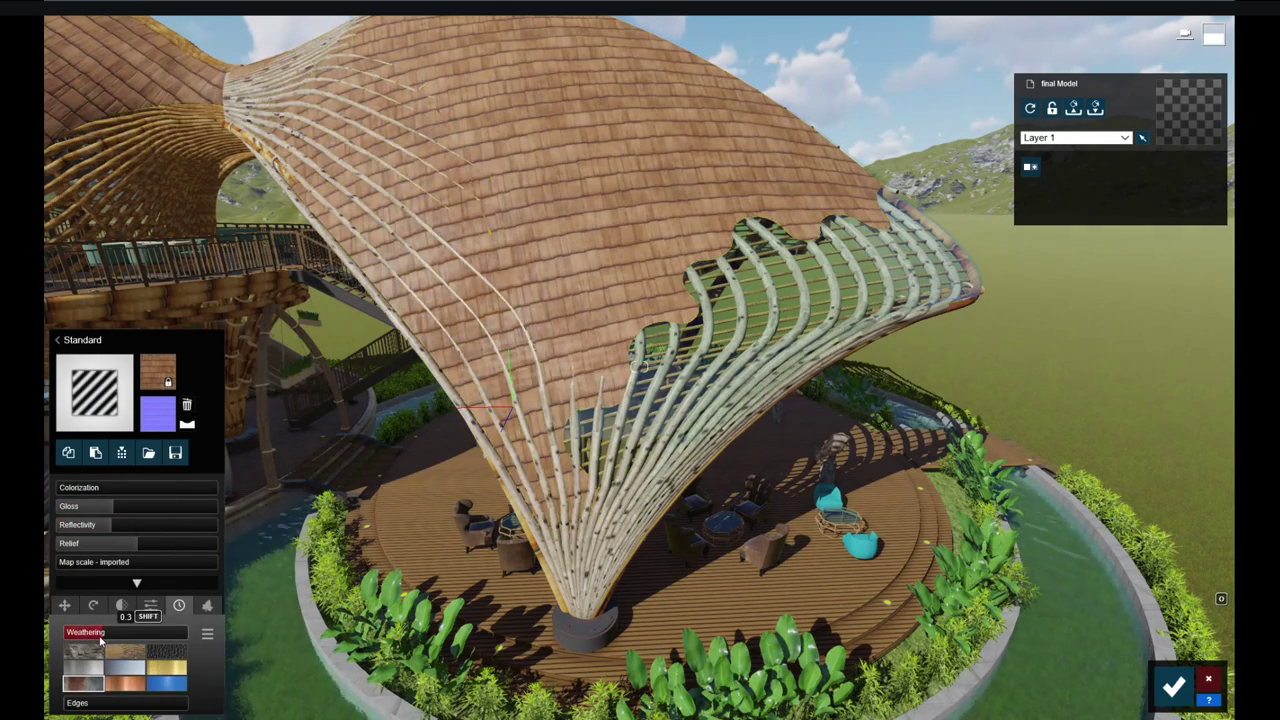
Step: Select the bamboo elements, then the round desk, for material editing
{"action": "left_click", "coordinate": [240, 300]}
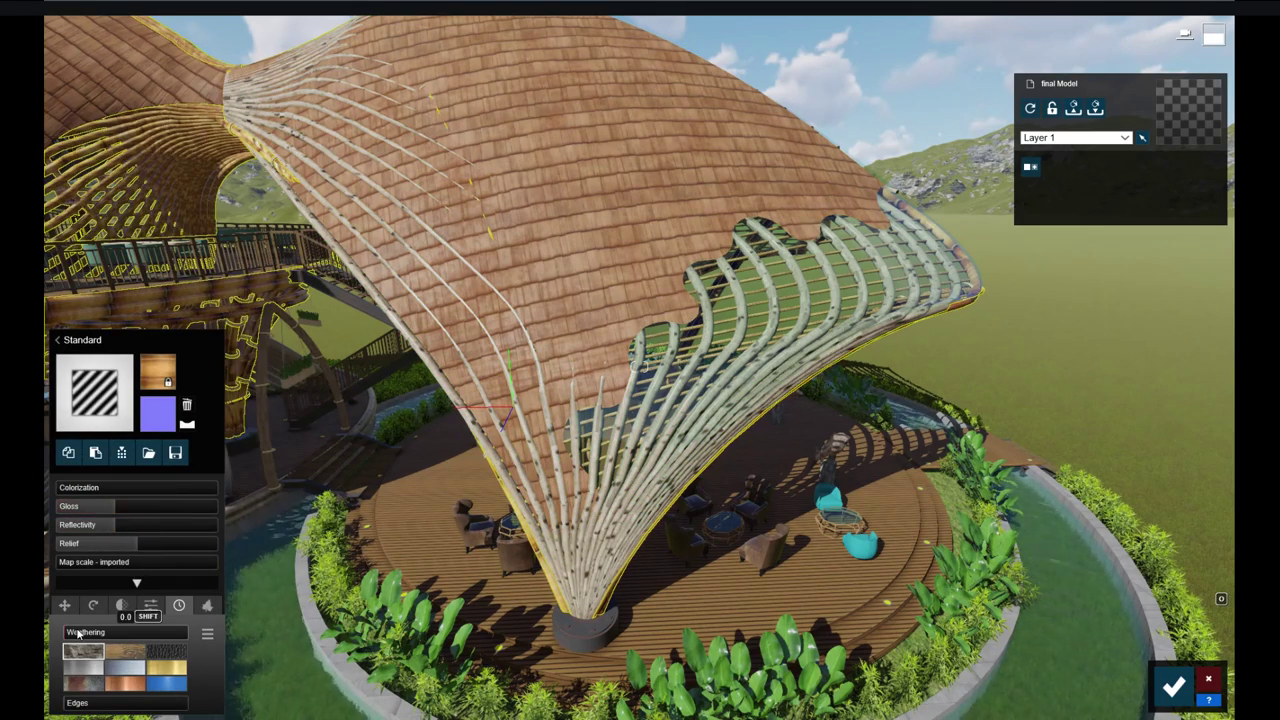
{"action": "mouse_move", "coordinate": [400, 600]}
{"action": "right_mouse_down"}
{"action": "mouse_move", "coordinate": [573, 604]}
{"action": "mouse_move", "coordinate": [640, 690]}
{"action": "right_mouse_up"}
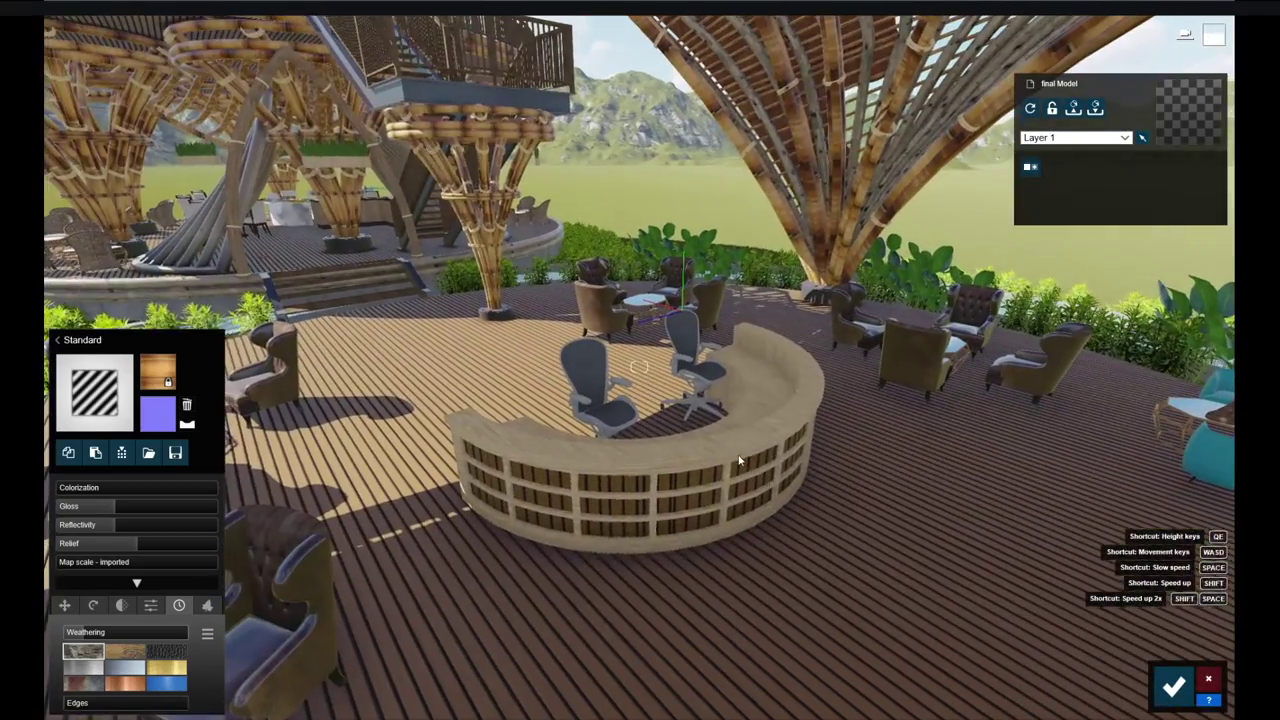
{"action": "left_click", "coordinate": [650, 440]}
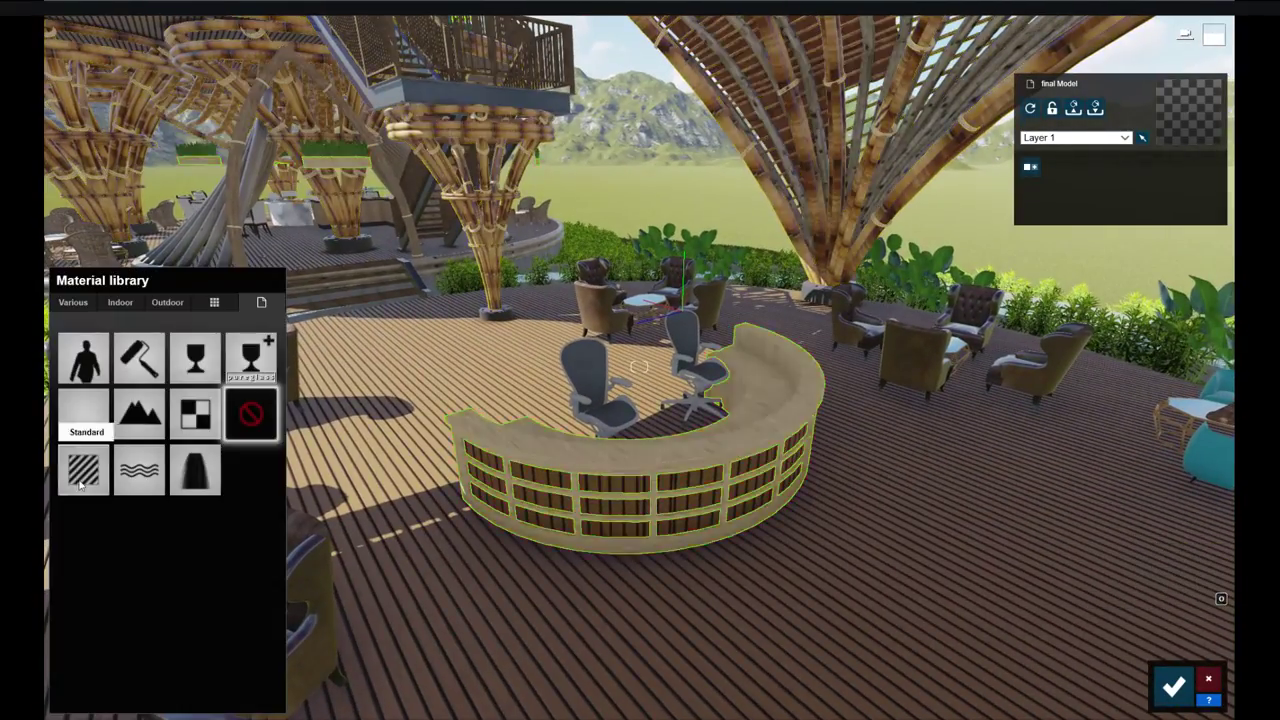
Step: Give the round desk a Standard material and browse Indoor materials for the chairs
{"action": "left_click", "coordinate": [86, 414]}
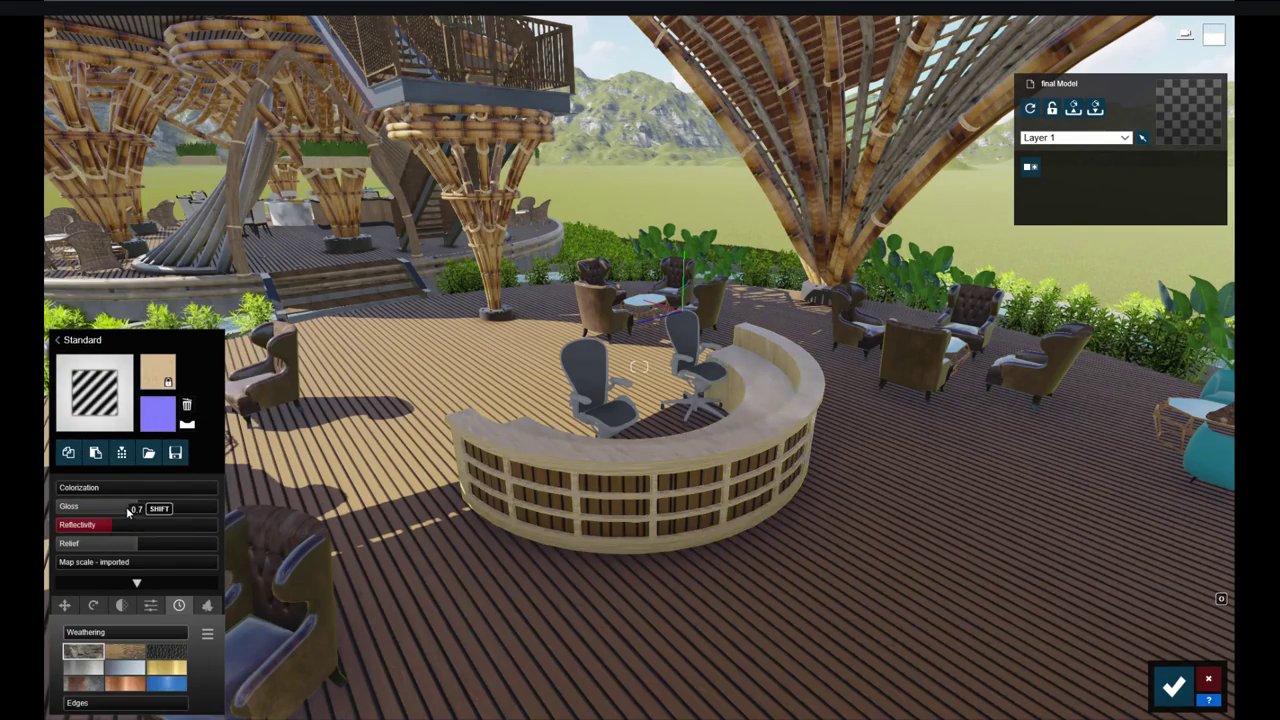
{"action": "scroll", "coordinate": [713, 584], "scroll_direction": "up", "scroll_amount": 5}
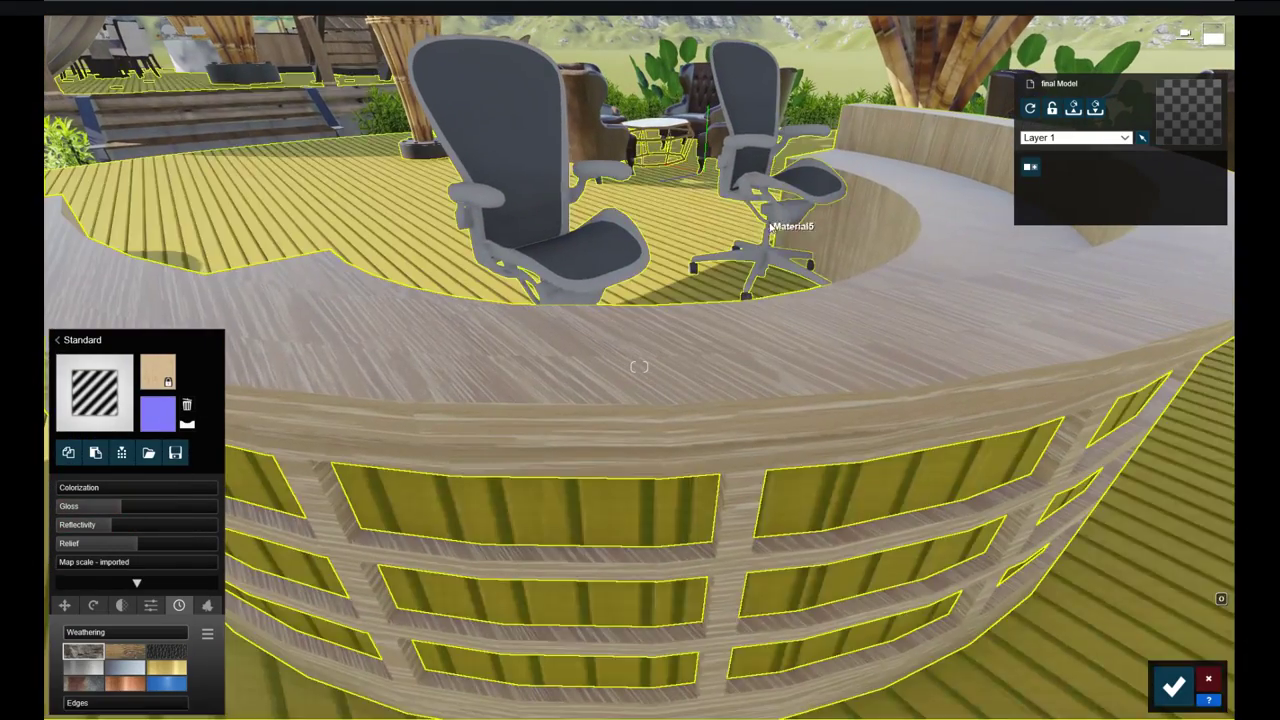
{"action": "left_click", "coordinate": [800, 225]}
{"action": "left_click", "coordinate": [183, 340]}
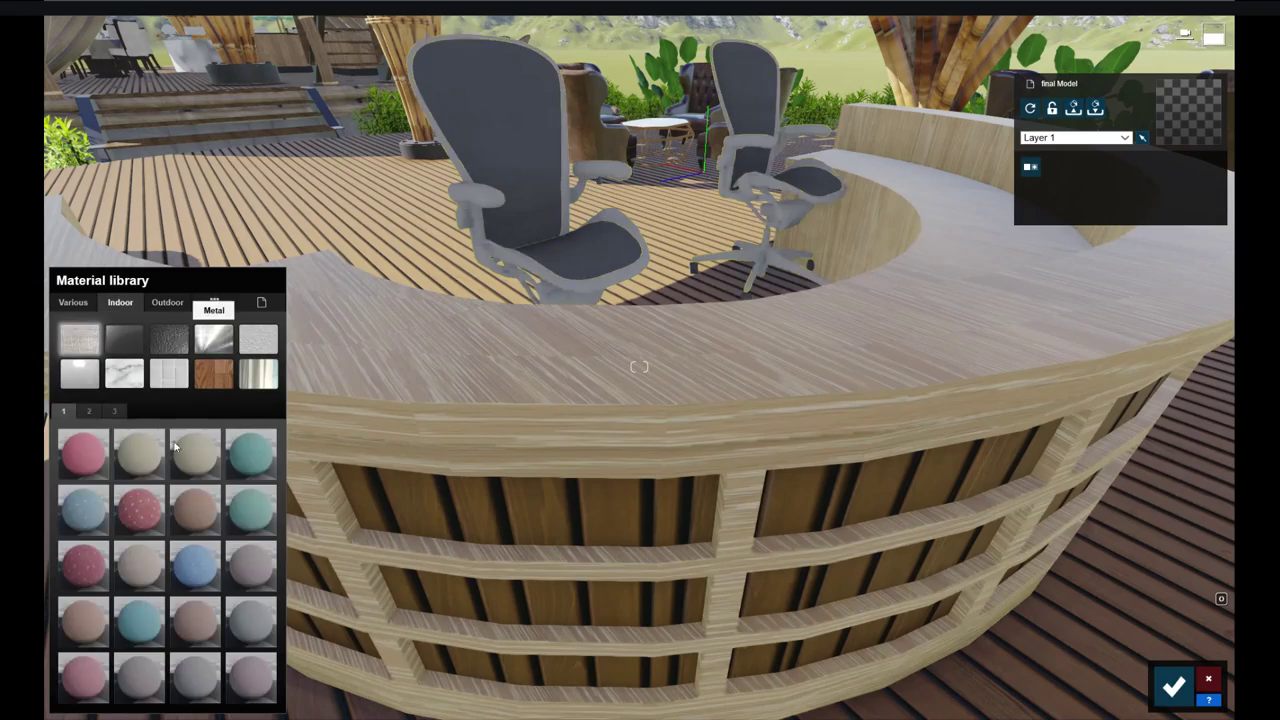
Step: Apply Standard to the desk's rim strip and set its light band colour
{"action": "key", "text": "s"}
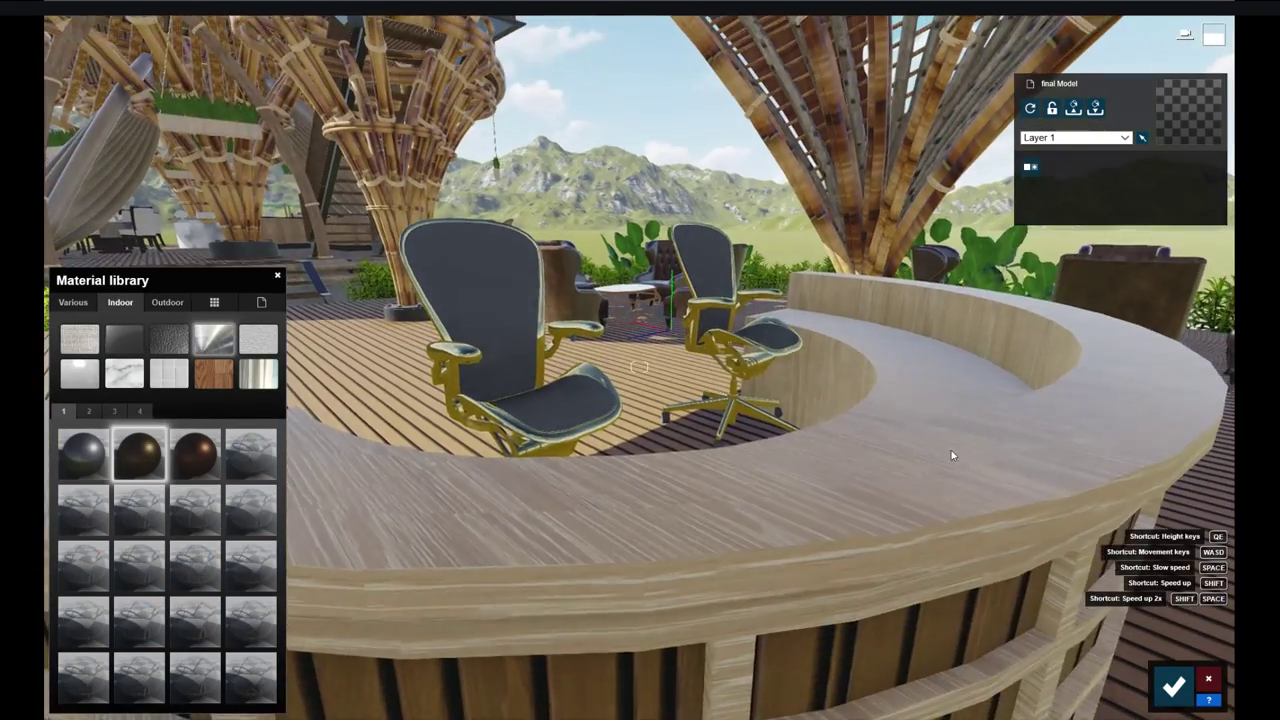
{"action": "key", "text": "q"}
{"action": "key", "text": "s"}
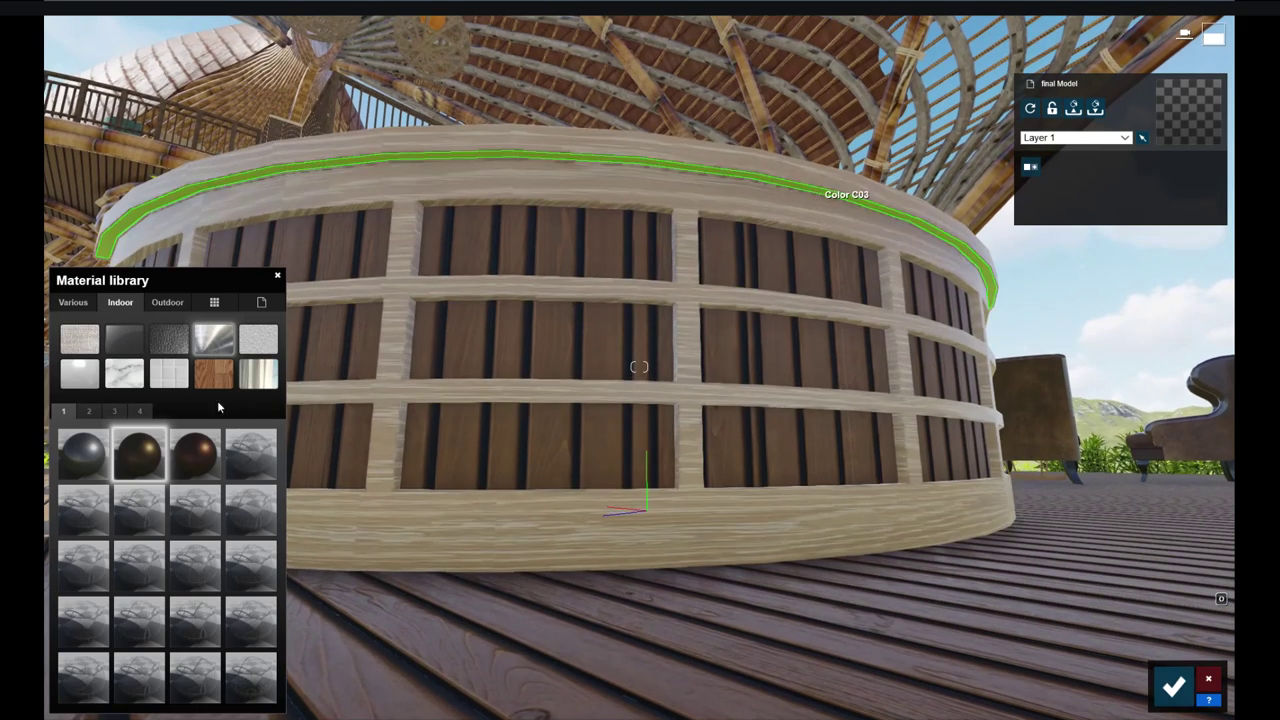
{"action": "left_click", "coordinate": [73, 302]}
{"action": "left_click", "coordinate": [134, 412]}
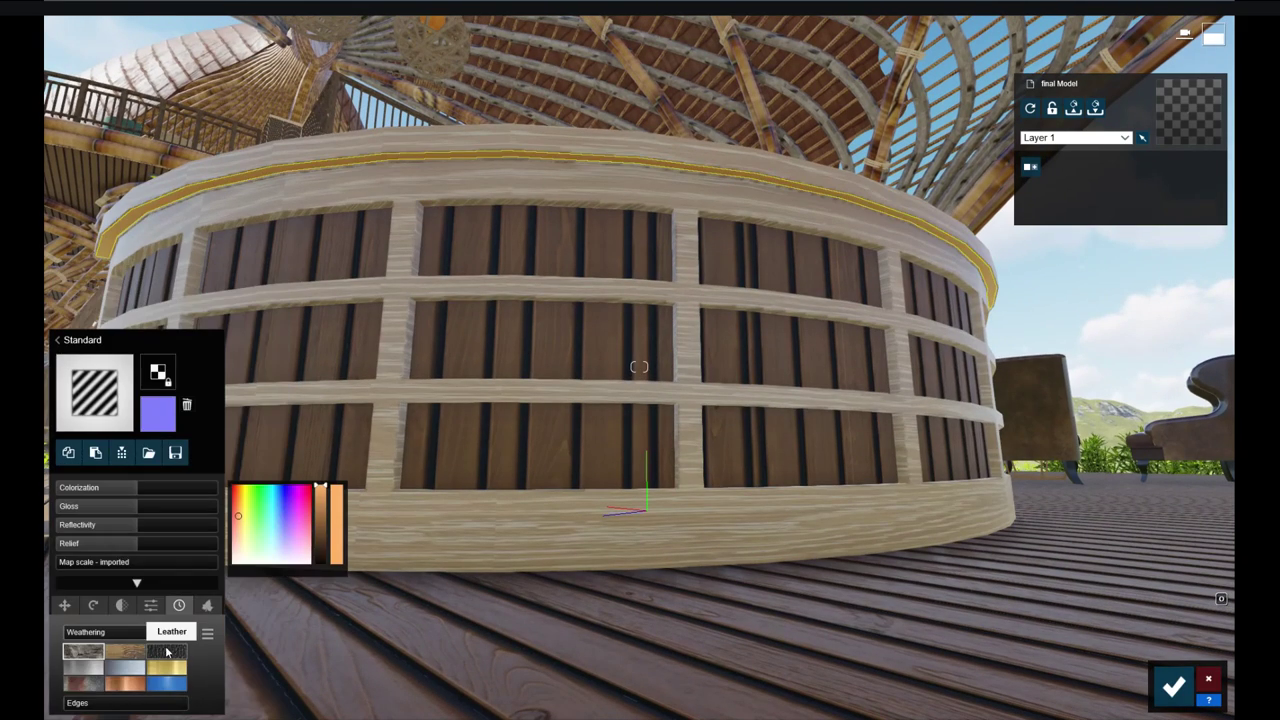
{"action": "left_click", "coordinate": [237, 512]}
Step: Select the hanging lamps and give the small deck lights a Standard material
{"action": "right_click_drag", "start_coordinate": [701, 599], "coordinate": [168, 174]}
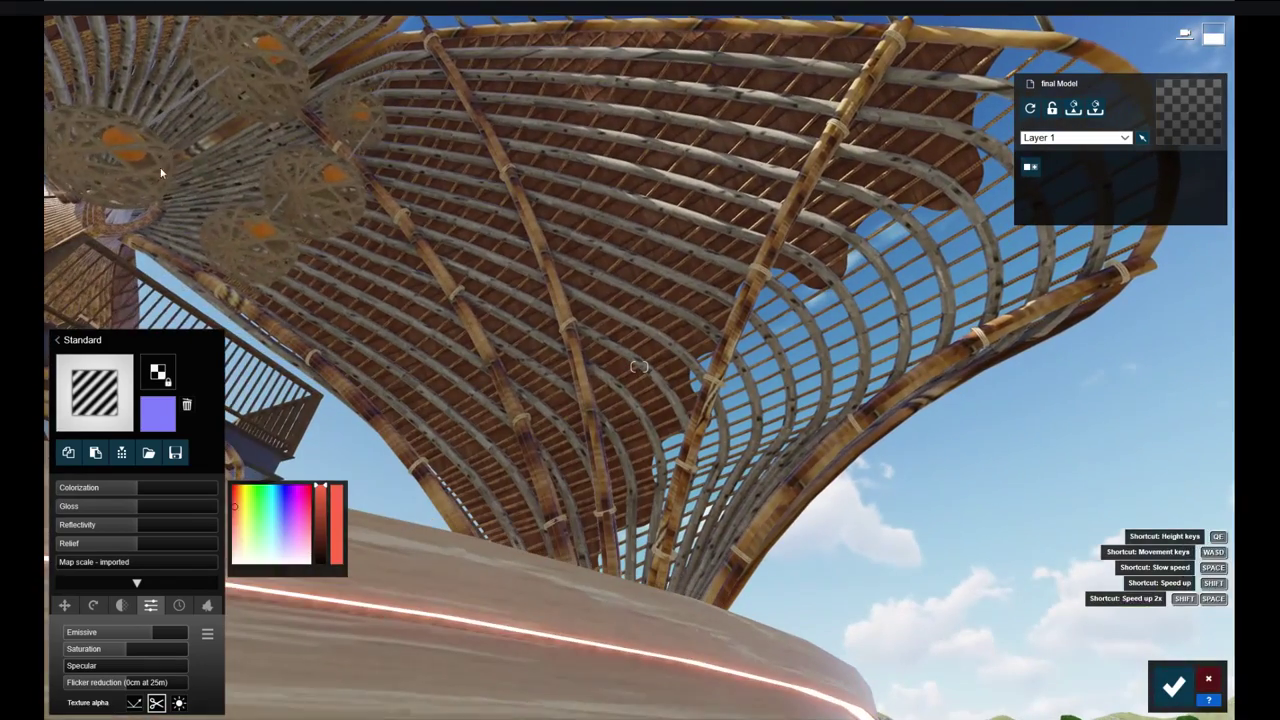
{"action": "left_click", "coordinate": [168, 174]}
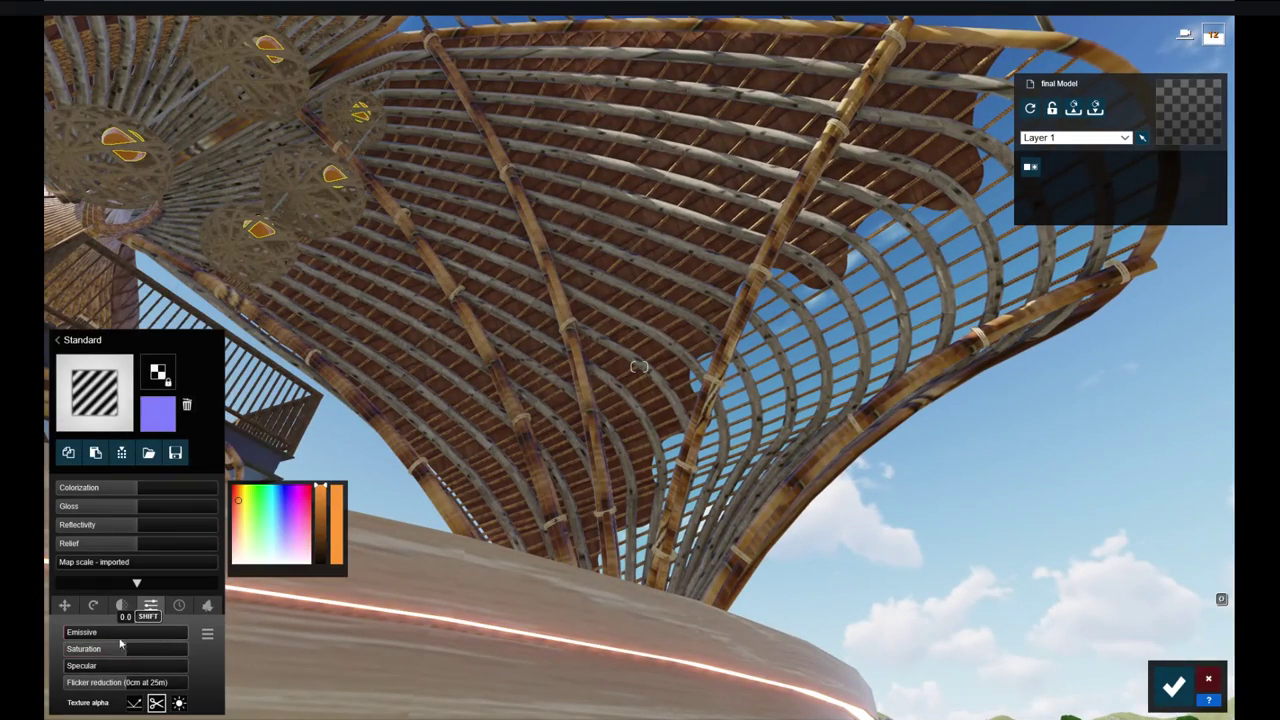
{"action": "mouse_move", "coordinate": [239, 510]}
{"action": "right_mouse_down"}
{"action": "mouse_move", "coordinate": [600, 493]}
{"action": "mouse_move", "coordinate": [495, 382]}
{"action": "right_mouse_up"}
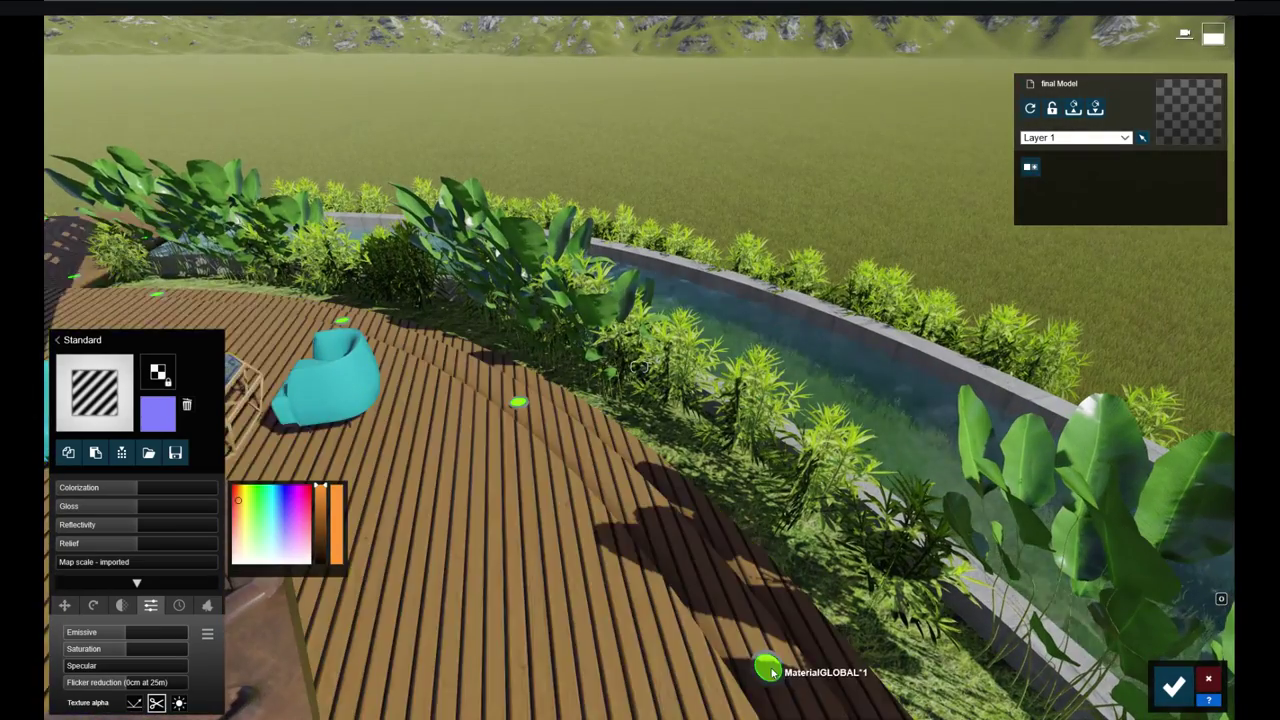
{"action": "left_click", "coordinate": [57, 340]}
{"action": "left_click", "coordinate": [84, 411]}
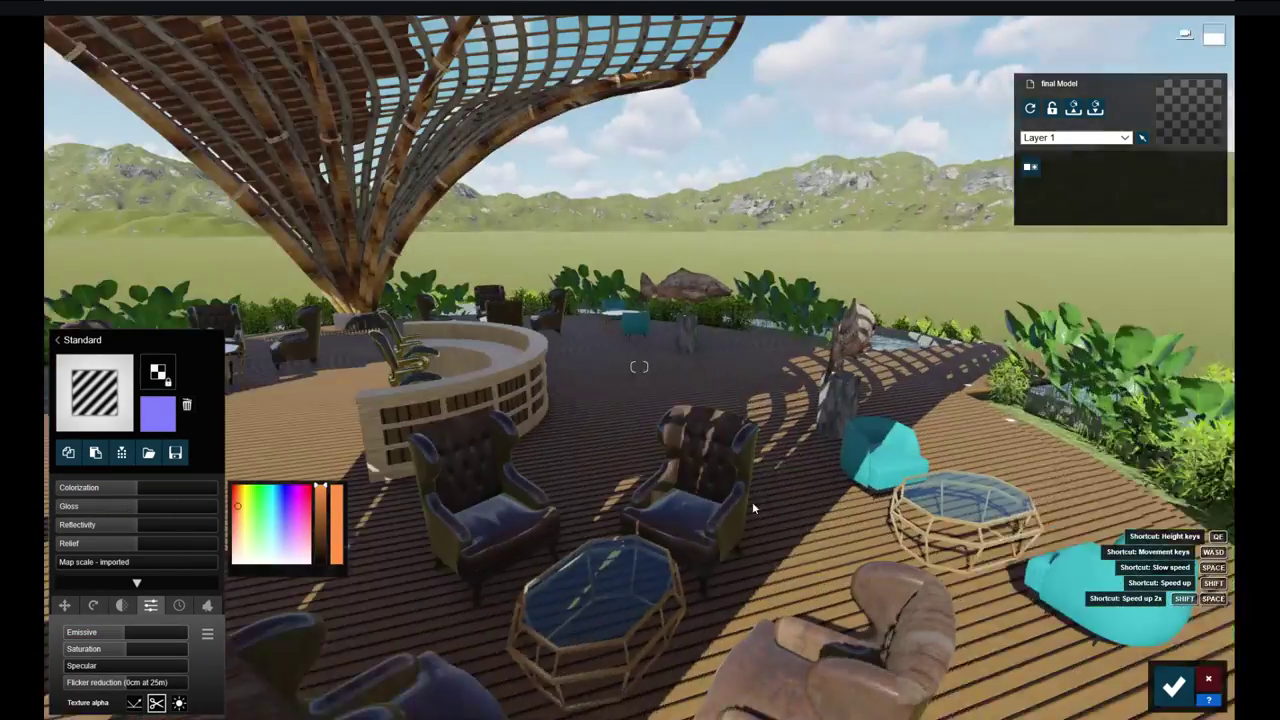
Step: Move the camera under the bamboo pavilion to look over the dining deck
{"action": "right_click_drag", "start_coordinate": [752, 501], "coordinate": [743, 587]}
{"action": "key", "text": "w"}
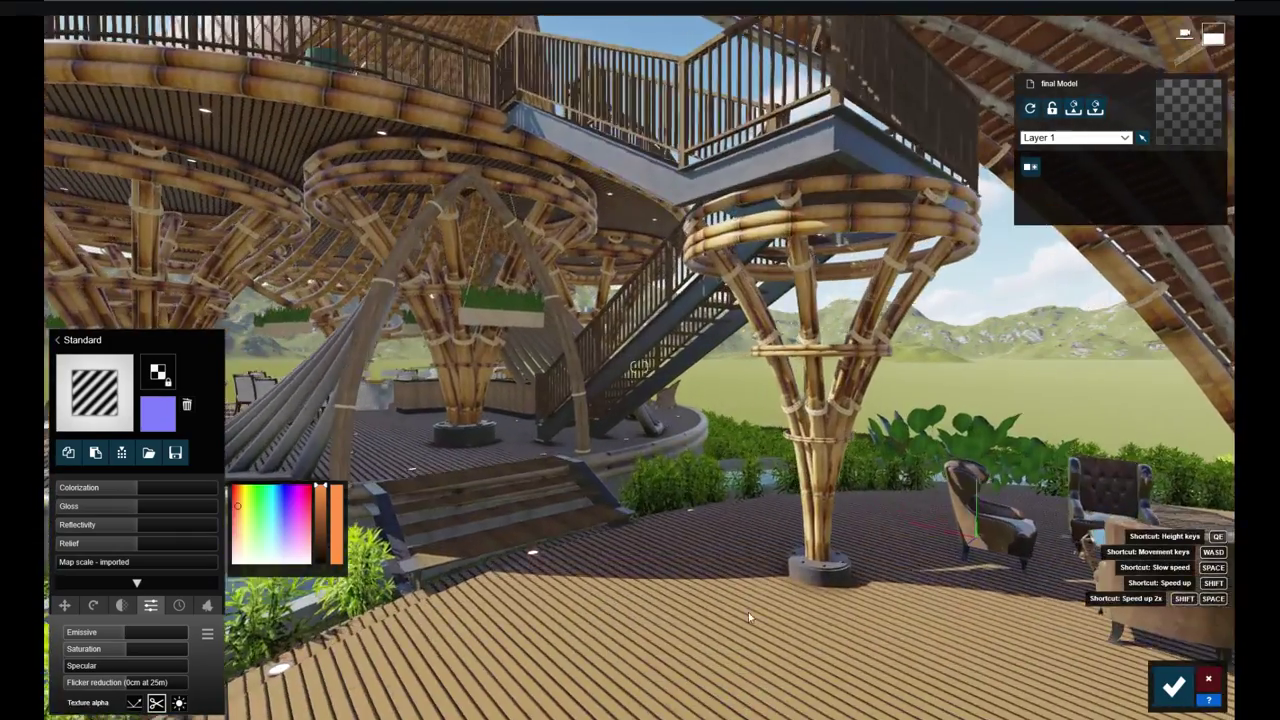
{"action": "key", "text": "w"}
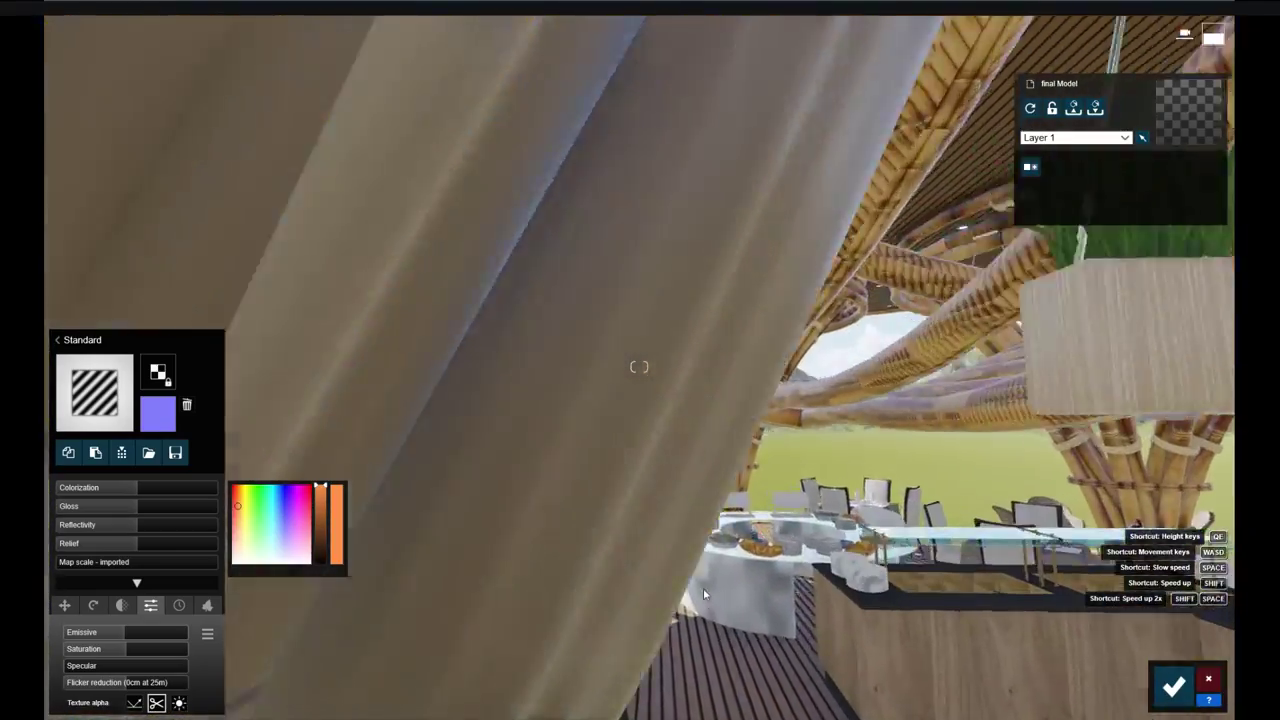
{"action": "right_click_drag", "start_coordinate": [703, 588], "coordinate": [197, 470]}
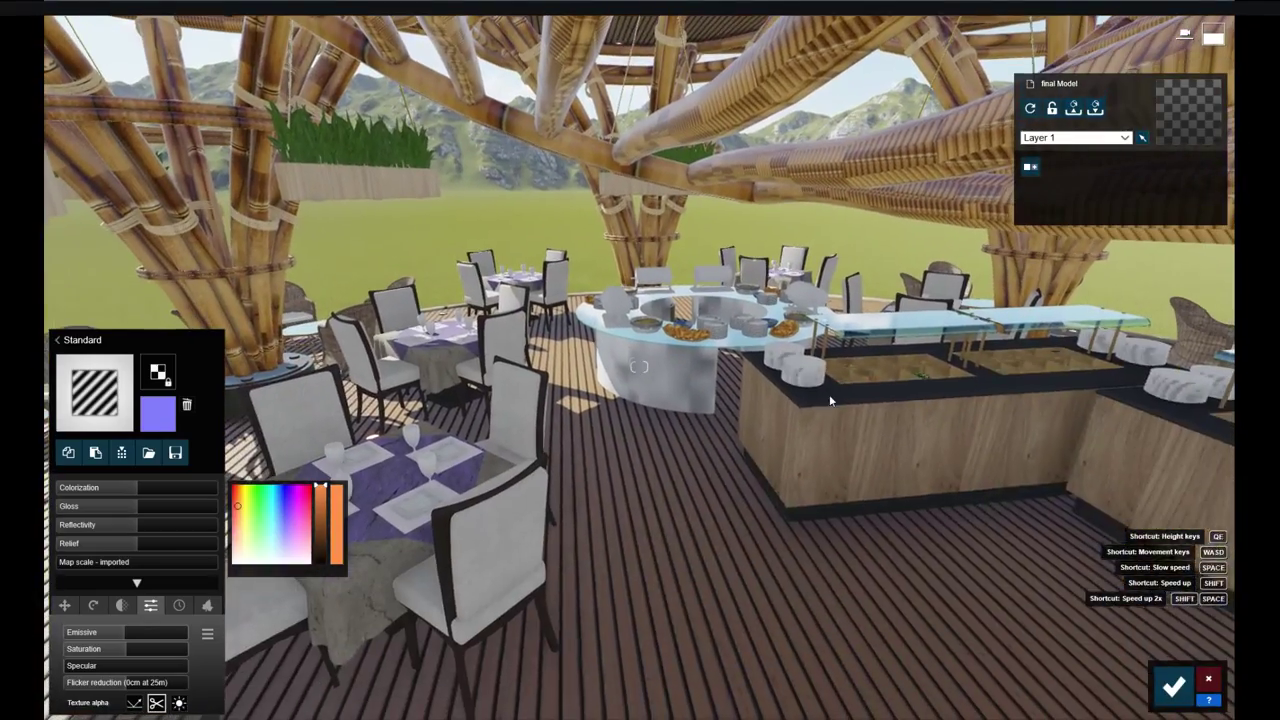
Step: Make the counter, dining chairs and chair frames Standard, lowering the chairs' reflectivity
{"action": "left_click", "coordinate": [87, 483]}
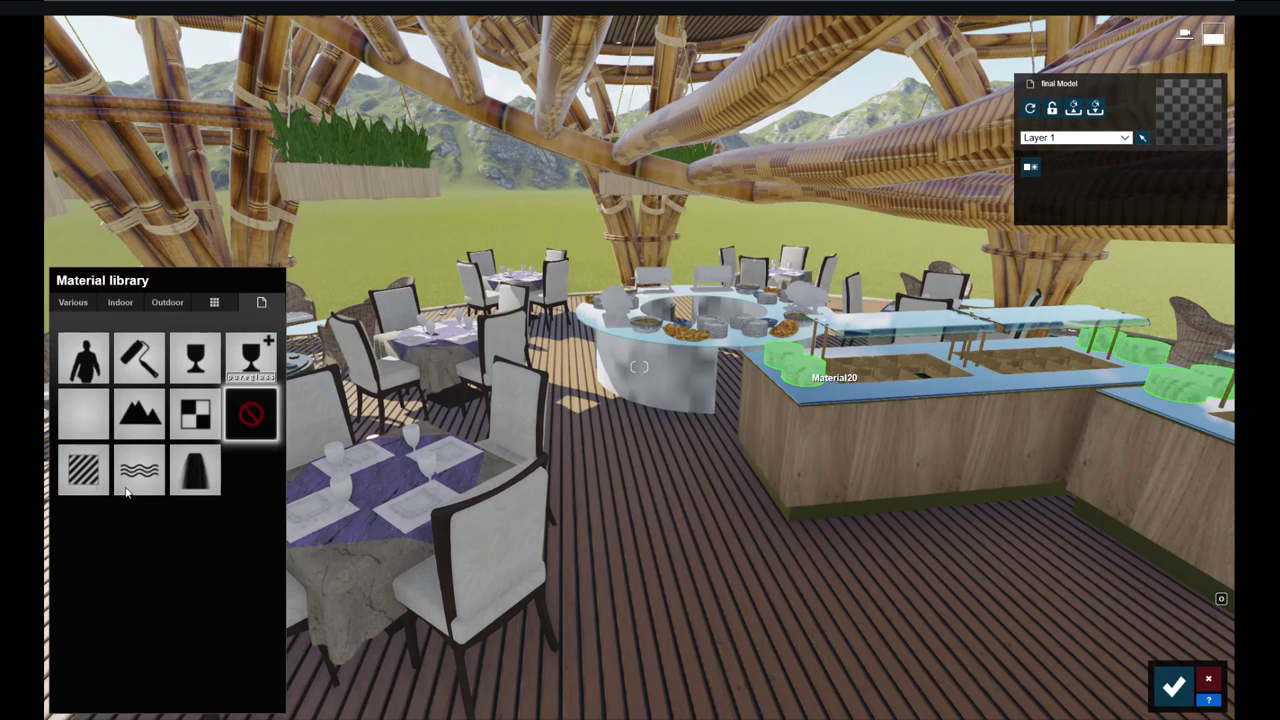
{"action": "left_click", "coordinate": [464, 526]}
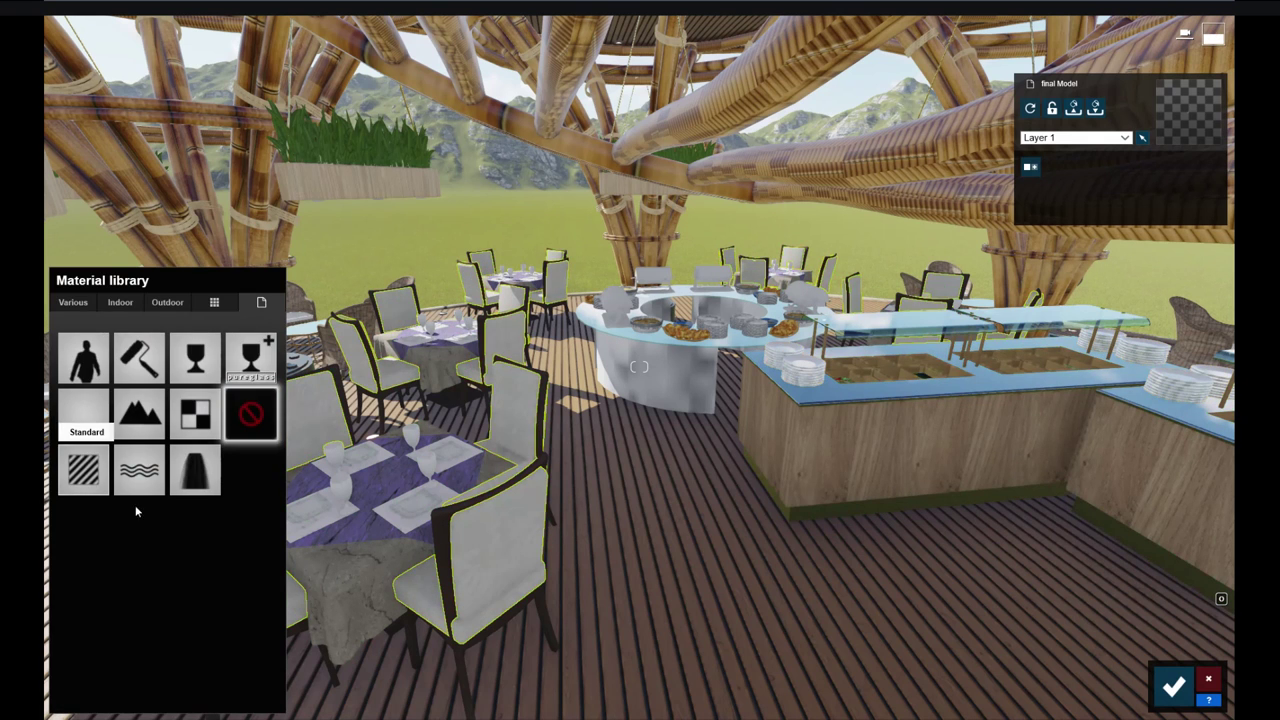
{"action": "left_click", "coordinate": [86, 420]}
{"action": "left_click", "coordinate": [100, 528]}
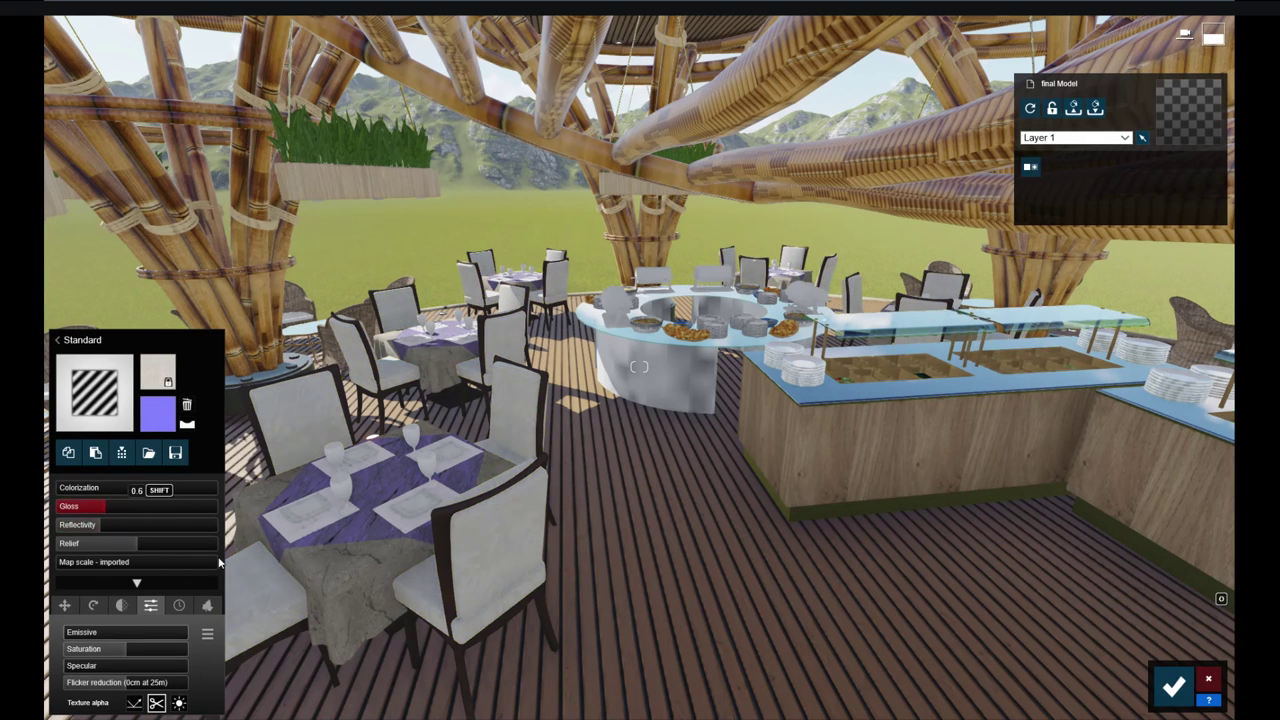
{"action": "left_click", "coordinate": [457, 669]}
{"action": "left_click", "coordinate": [86, 425]}
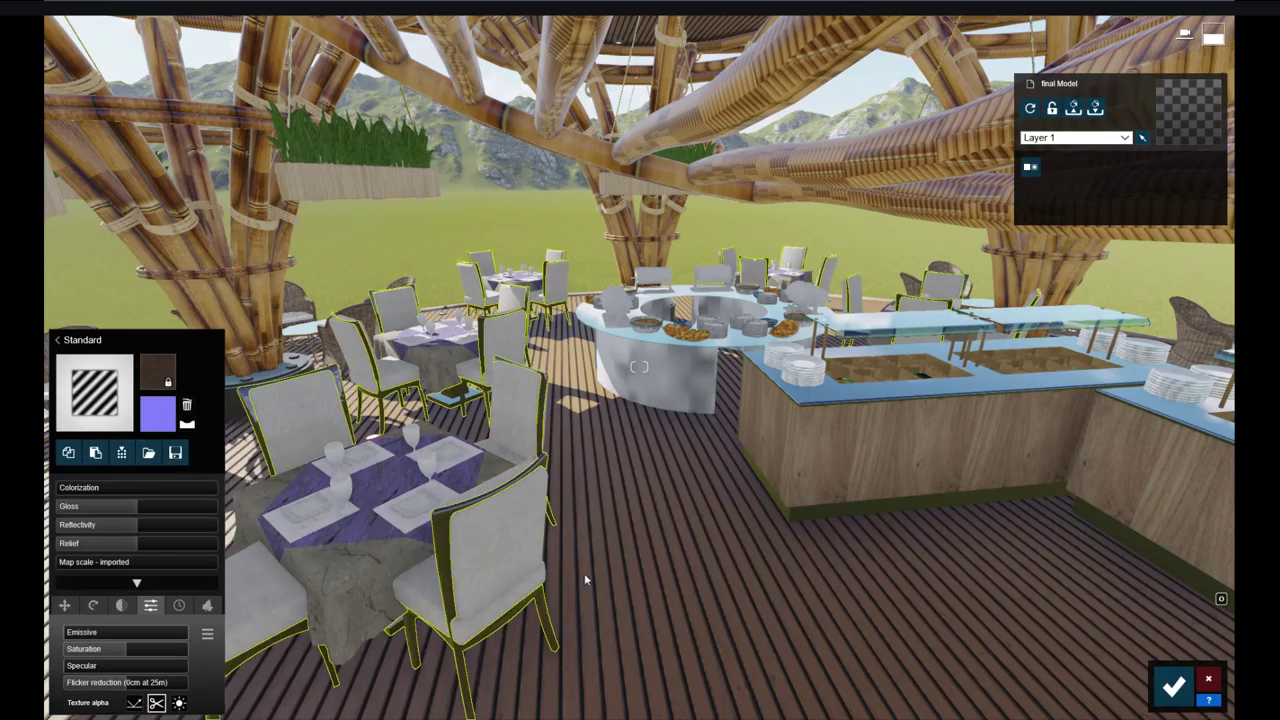
Step: Give the buffet counter a Glass material and the wicker chairs a Standard one
{"action": "right_click_drag", "start_coordinate": [584, 573], "coordinate": [662, 597]}
{"action": "left_click", "coordinate": [680, 505]}
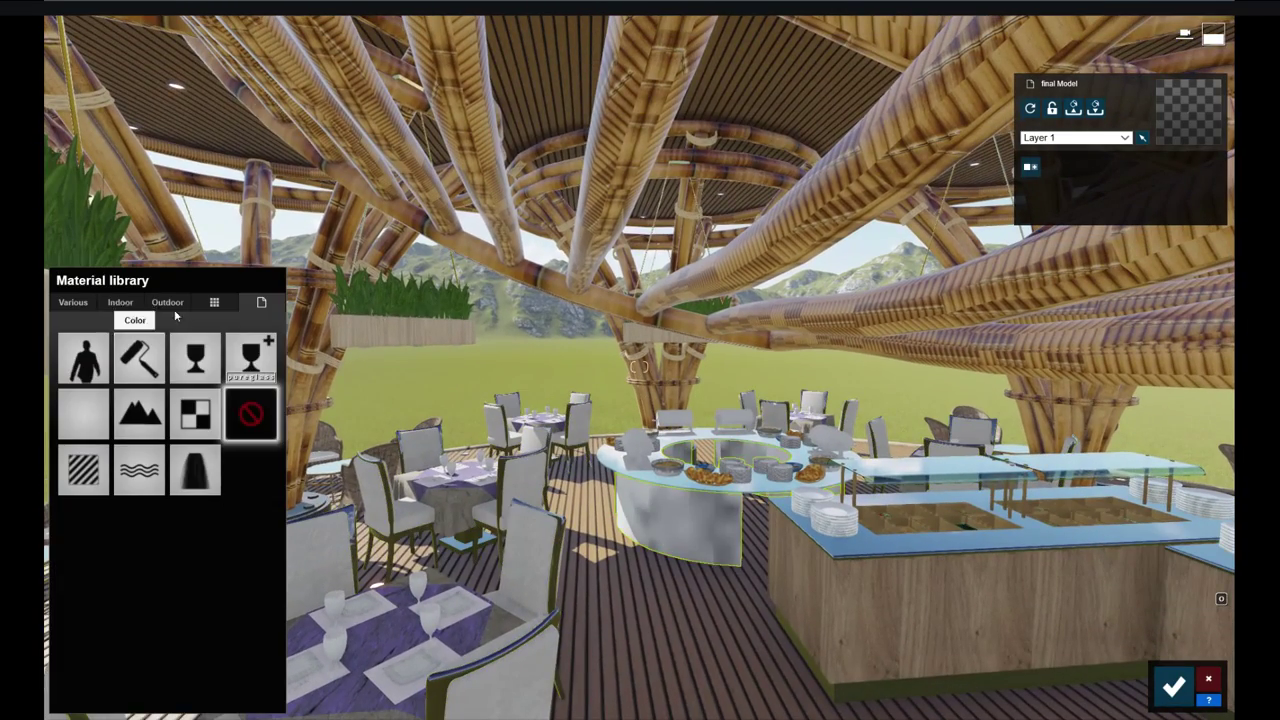
{"action": "left_click", "coordinate": [195, 360]}
{"action": "right_click_drag", "start_coordinate": [700, 520], "coordinate": [587, 638]}
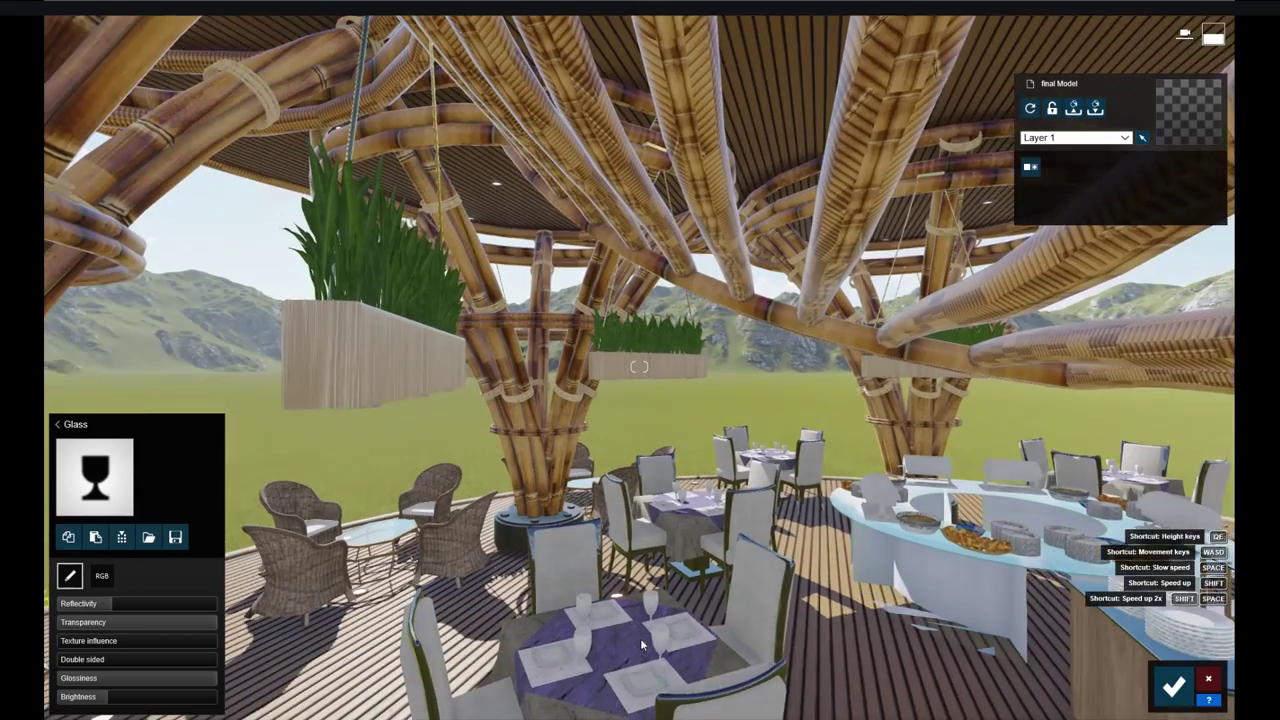
{"action": "left_click", "coordinate": [465, 535]}
{"action": "left_click", "coordinate": [86, 425]}
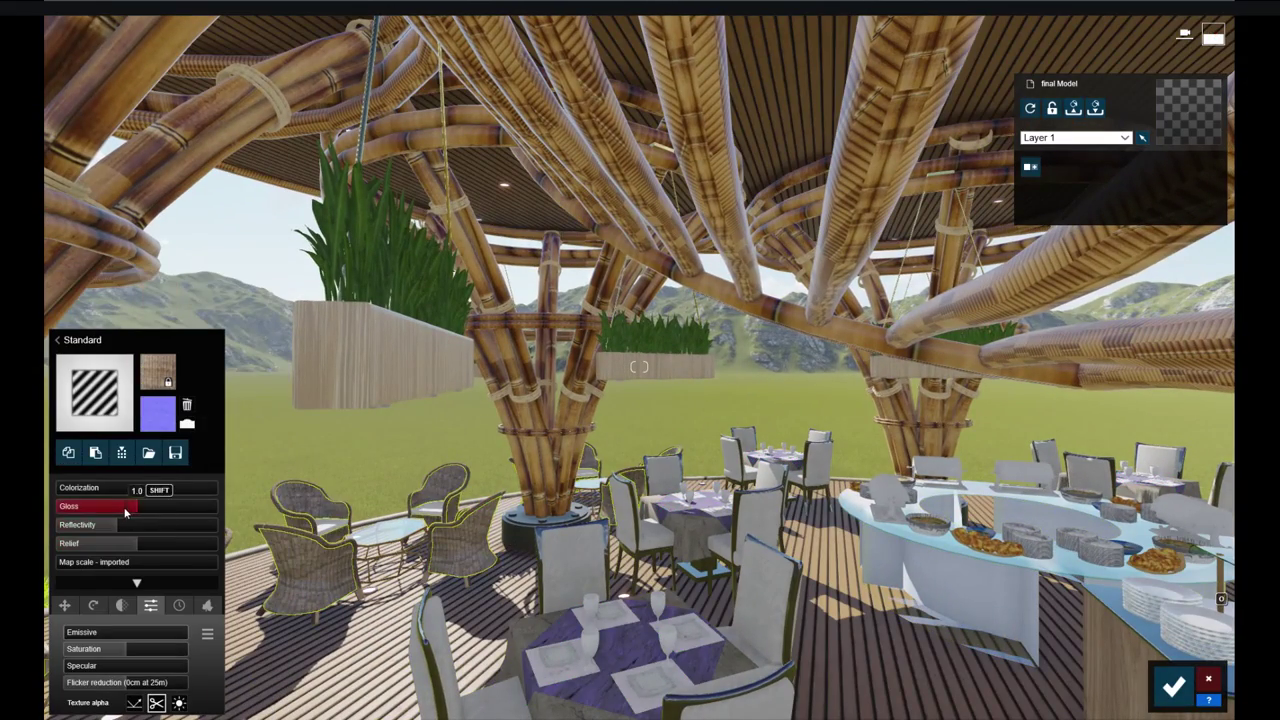
Step: Make the planter plants Standard with reduced shine, then face the tables
{"action": "right_click_drag", "start_coordinate": [580, 600], "coordinate": [600, 560]}
{"action": "left_click", "coordinate": [650, 320]}
{"action": "left_click", "coordinate": [90, 428]}
{"action": "left_click_drag", "start_coordinate": [118, 533], "coordinate": [114, 533]}
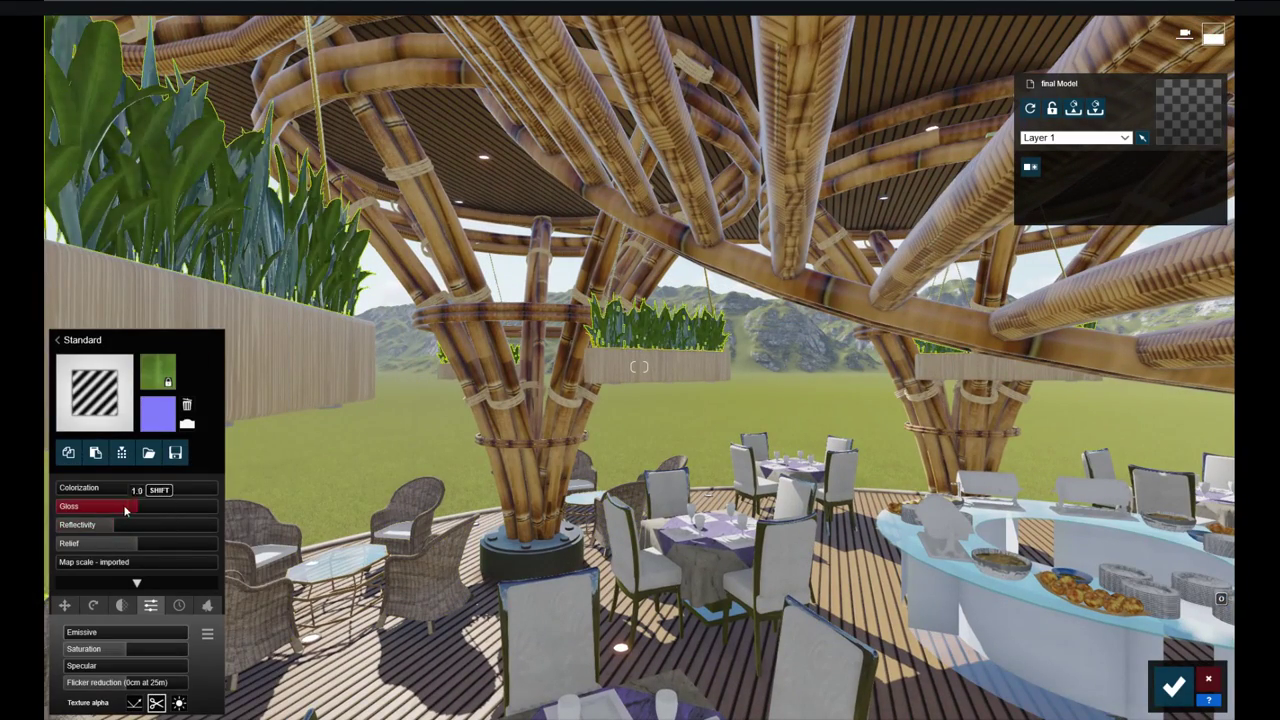
{"action": "mouse_move", "coordinate": [174, 197]}
{"action": "right_mouse_down"}
{"action": "mouse_move", "coordinate": [508, 512]}
{"action": "mouse_move", "coordinate": [825, 453]}
{"action": "right_mouse_up"}
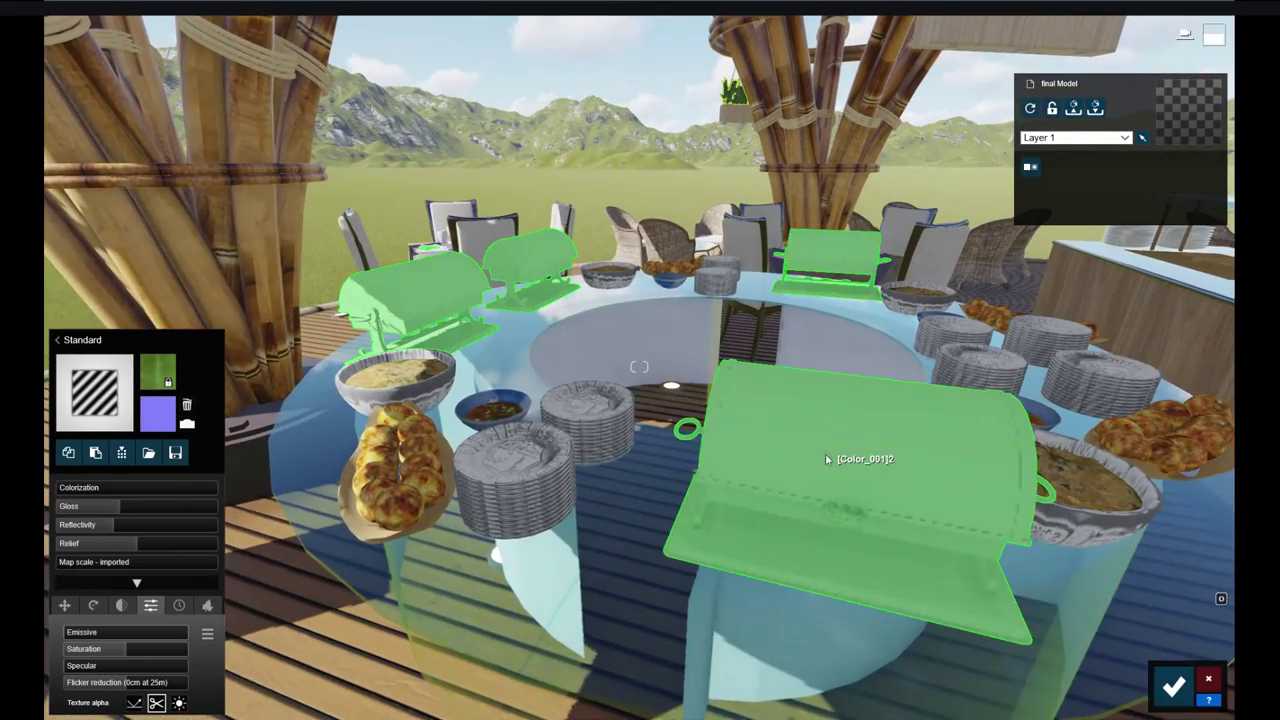
Step: Give the chafing dishes an Indoor Metal aluminium material
{"action": "left_click", "coordinate": [825, 453]}
{"action": "left_click", "coordinate": [185, 347]}
{"action": "left_click", "coordinate": [213, 338]}
{"action": "left_click", "coordinate": [83, 453]}
Step: Apply an Indoor Plastics material to the plate stacks and fly out to a wide view
{"action": "left_click", "coordinate": [1105, 385]}
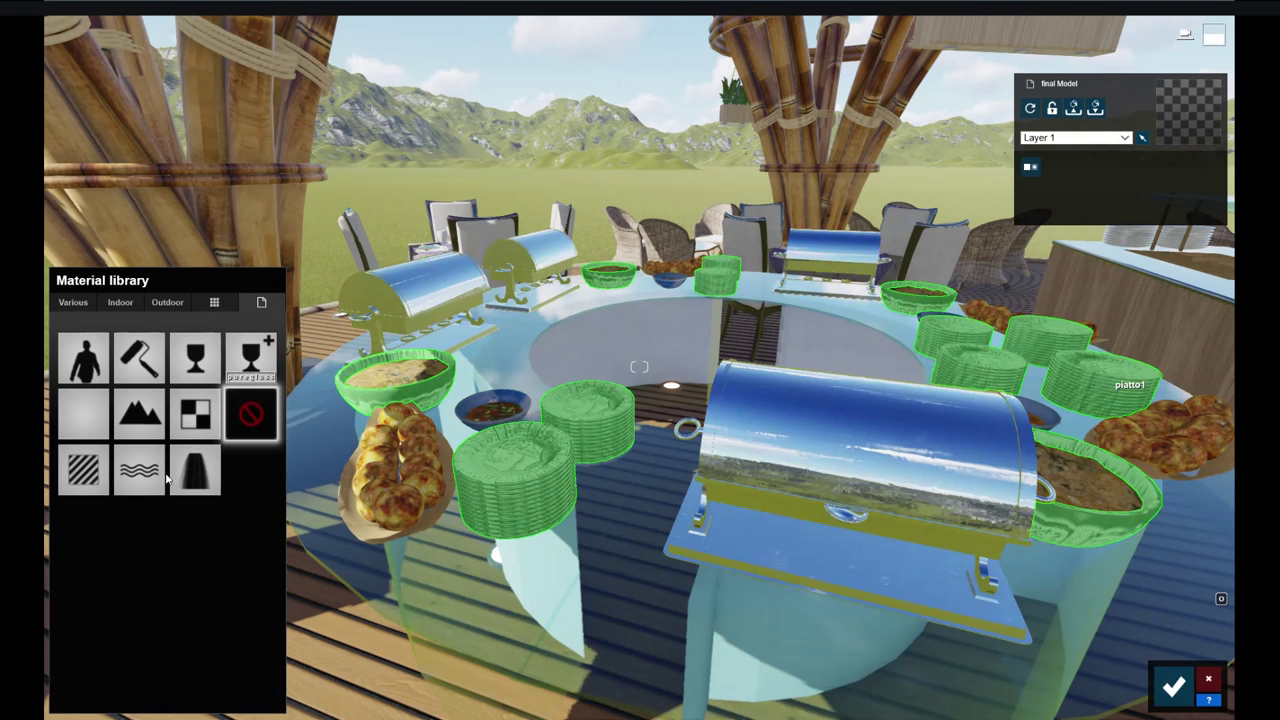
{"action": "left_click", "coordinate": [140, 362]}
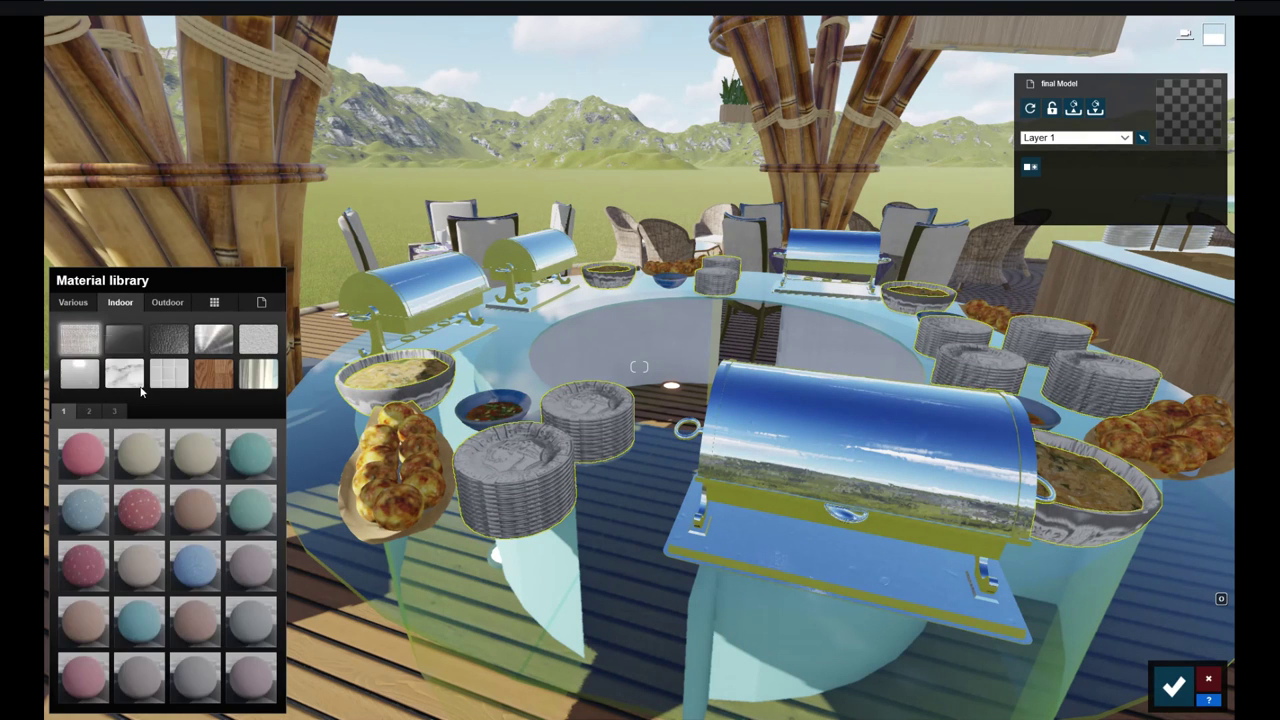
{"action": "left_click", "coordinate": [83, 373]}
{"action": "left_click", "coordinate": [140, 453]}
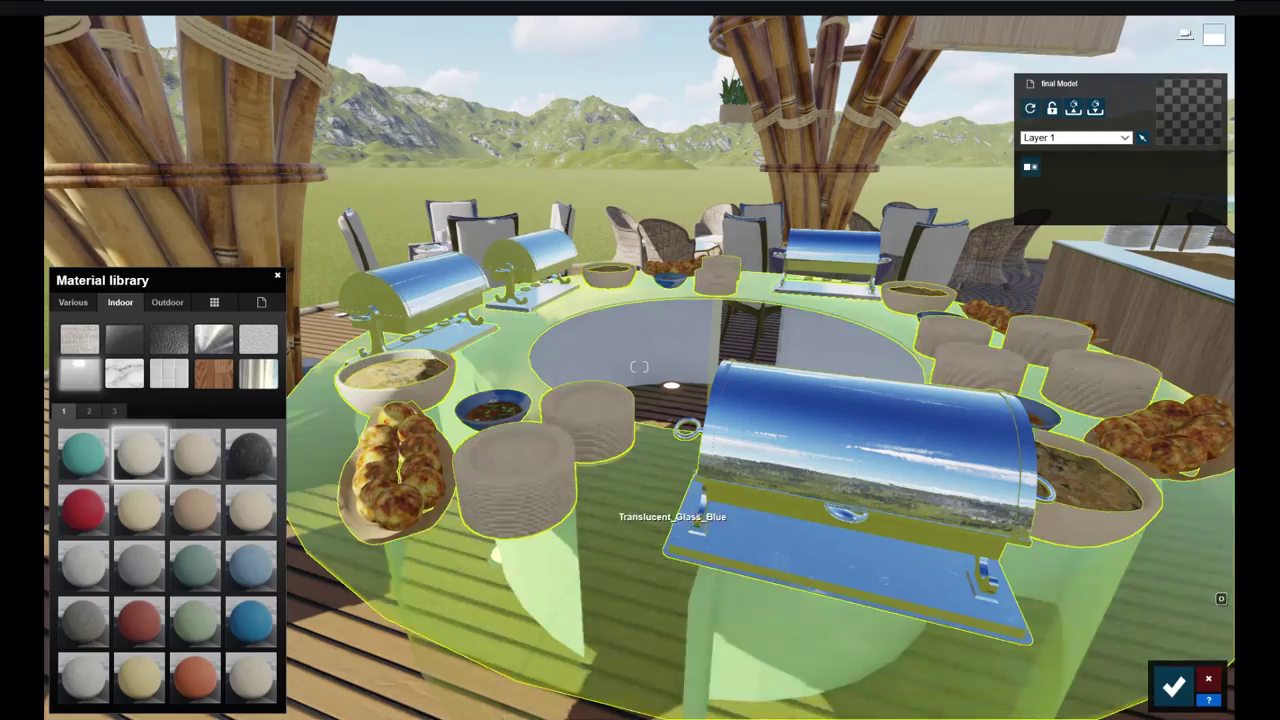
{"action": "right_click_drag", "start_coordinate": [608, 518], "coordinate": [460, 420]}
{"action": "right_click_drag", "start_coordinate": [638, 367], "coordinate": [553, 590]}
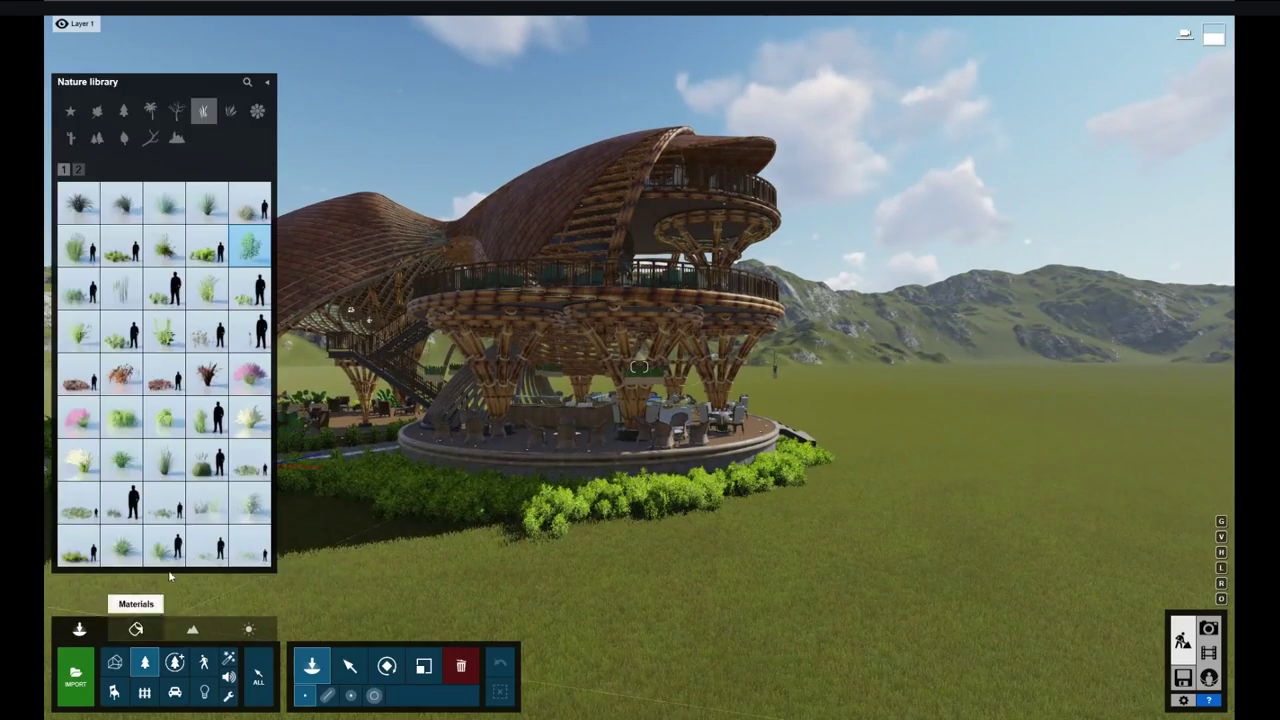
Step: Resize the tree beside the pavilion and move it farther away to a new spot
{"action": "left_click", "coordinate": [783, 489]}
{"action": "left_click_drag", "start_coordinate": [579, 714], "coordinate": [620, 714]}
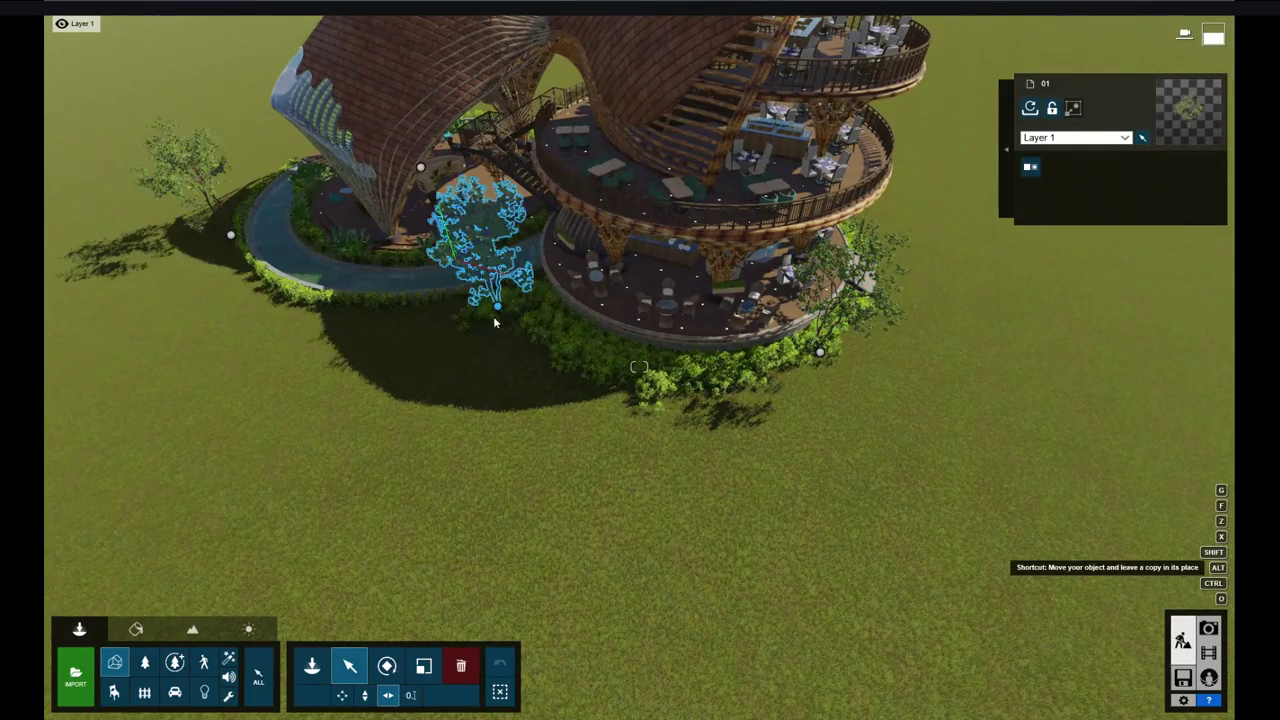
{"action": "mouse_move", "coordinate": [706, 385]}
{"action": "right_mouse_down"}
{"action": "mouse_move", "coordinate": [424, 427]}
{"action": "mouse_move", "coordinate": [655, 415]}
{"action": "right_mouse_up"}
{"action": "left_click", "coordinate": [655, 415]}
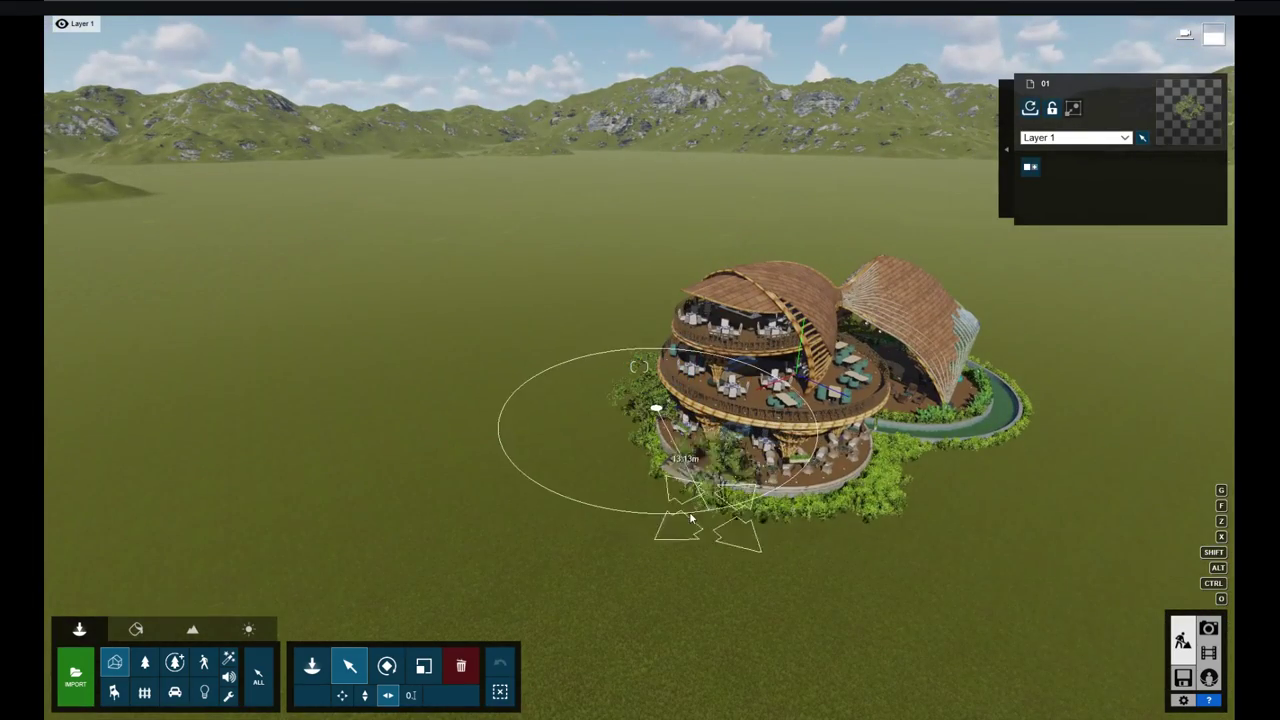
{"action": "scroll", "coordinate": [835, 527], "scroll_direction": "up", "scroll_amount": 5}
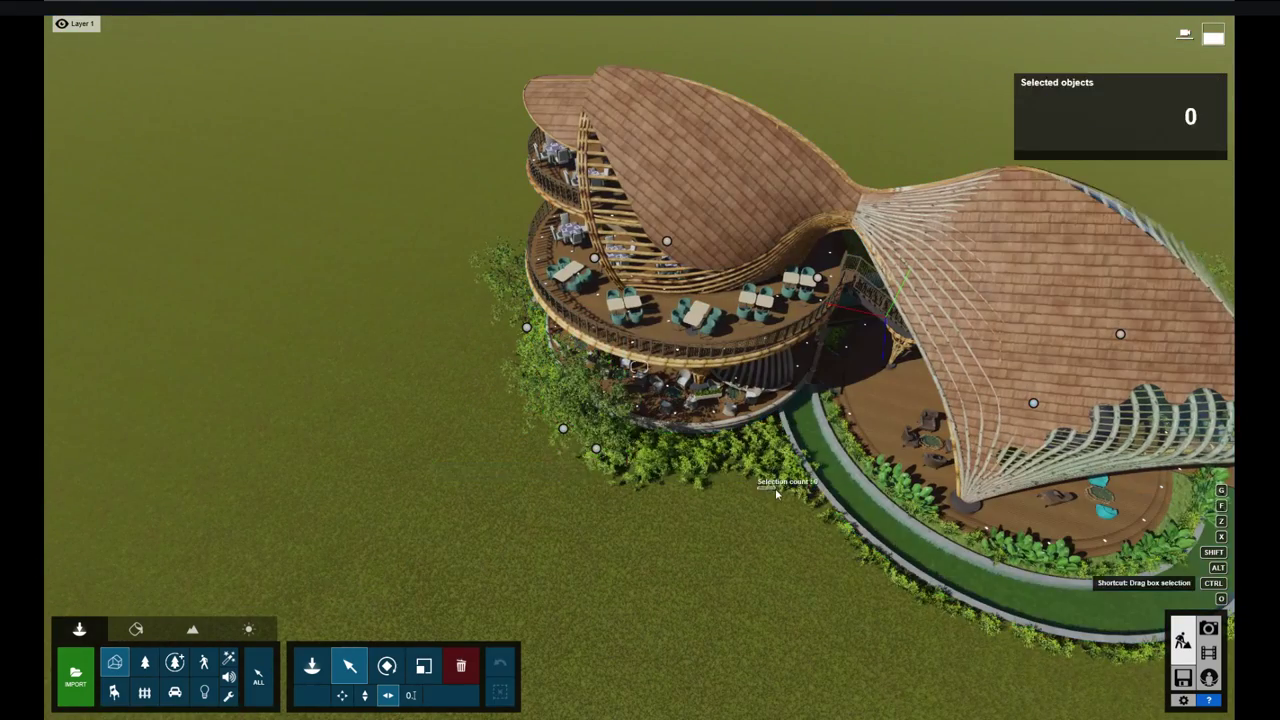
{"action": "left_click_drag", "start_coordinate": [596, 448], "coordinate": [943, 628]}
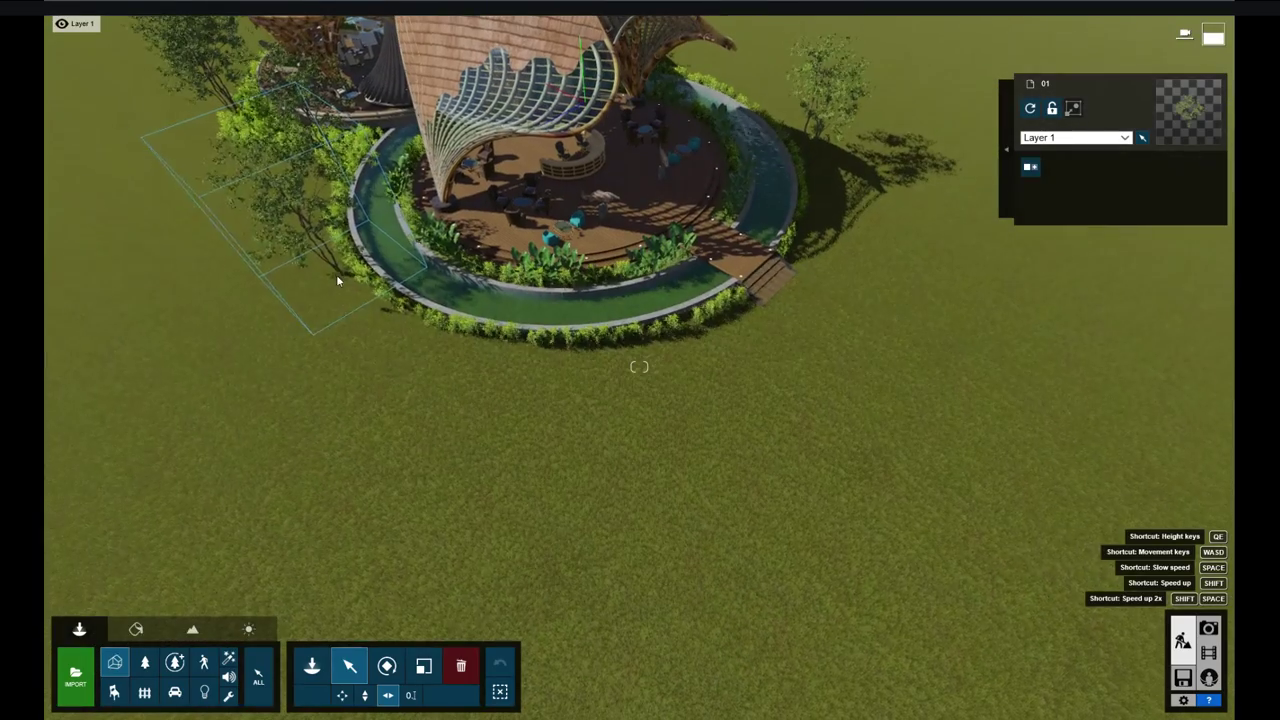
{"action": "mouse_move", "coordinate": [943, 628]}
{"action": "left_mouse_down"}
{"action": "mouse_move", "coordinate": [706, 327]}
{"action": "mouse_move", "coordinate": [801, 245]}
{"action": "left_mouse_up"}
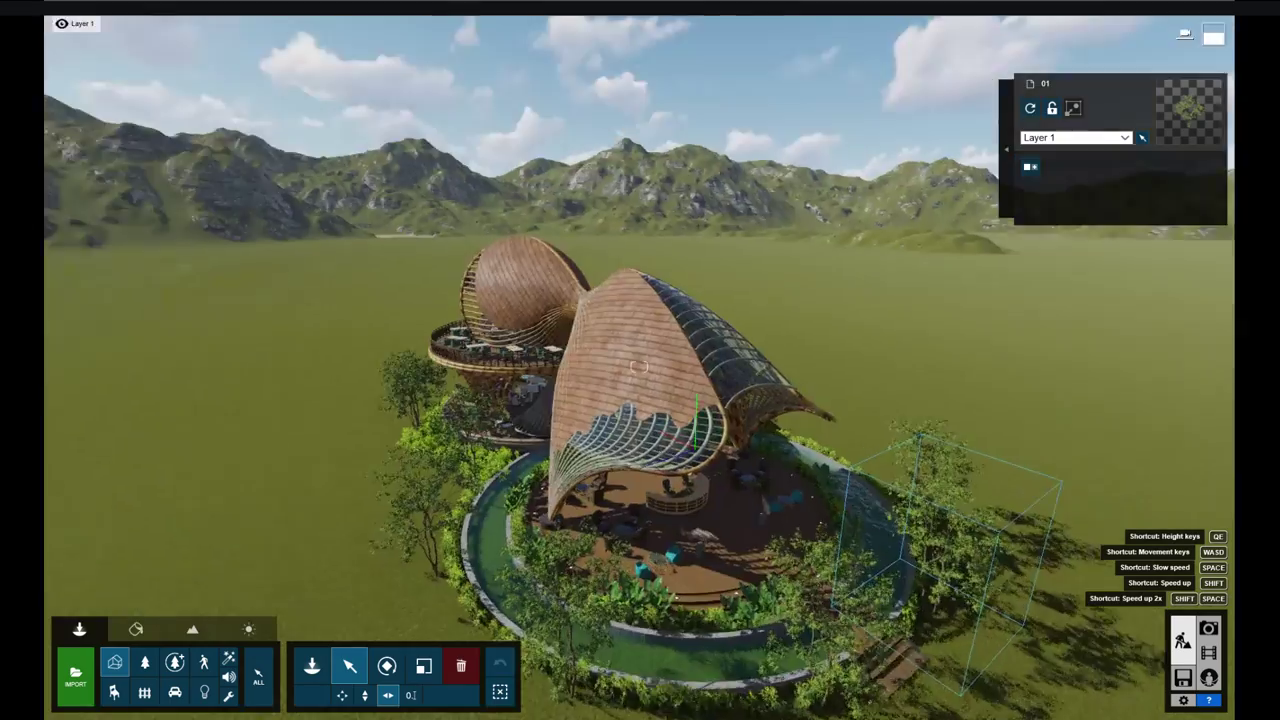
{"action": "right_click_drag", "start_coordinate": [801, 245], "coordinate": [639, 366]}
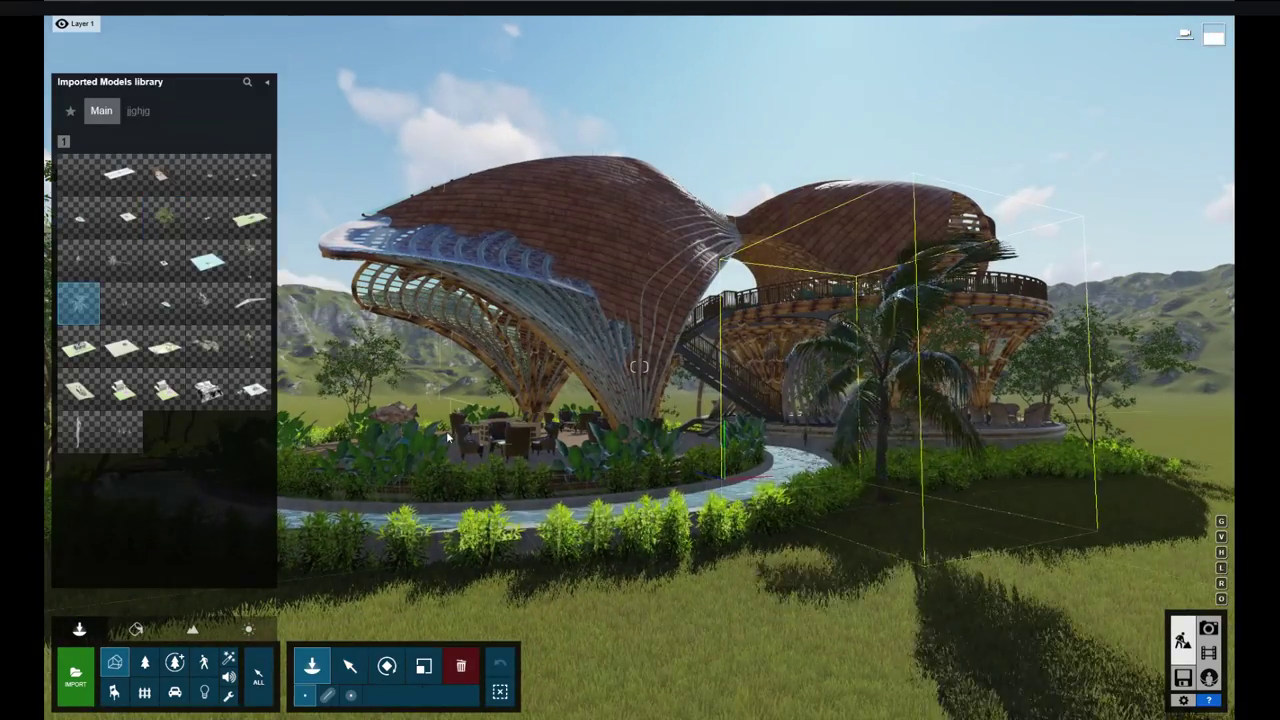
Step: From an aerial view, plant three palm trees on the lawn around and behind the pavilion
{"action": "mouse_move", "coordinate": [876, 517]}
{"action": "right_mouse_down"}
{"action": "mouse_move", "coordinate": [769, 457]}
{"action": "mouse_move", "coordinate": [1005, 197]}
{"action": "right_mouse_up"}
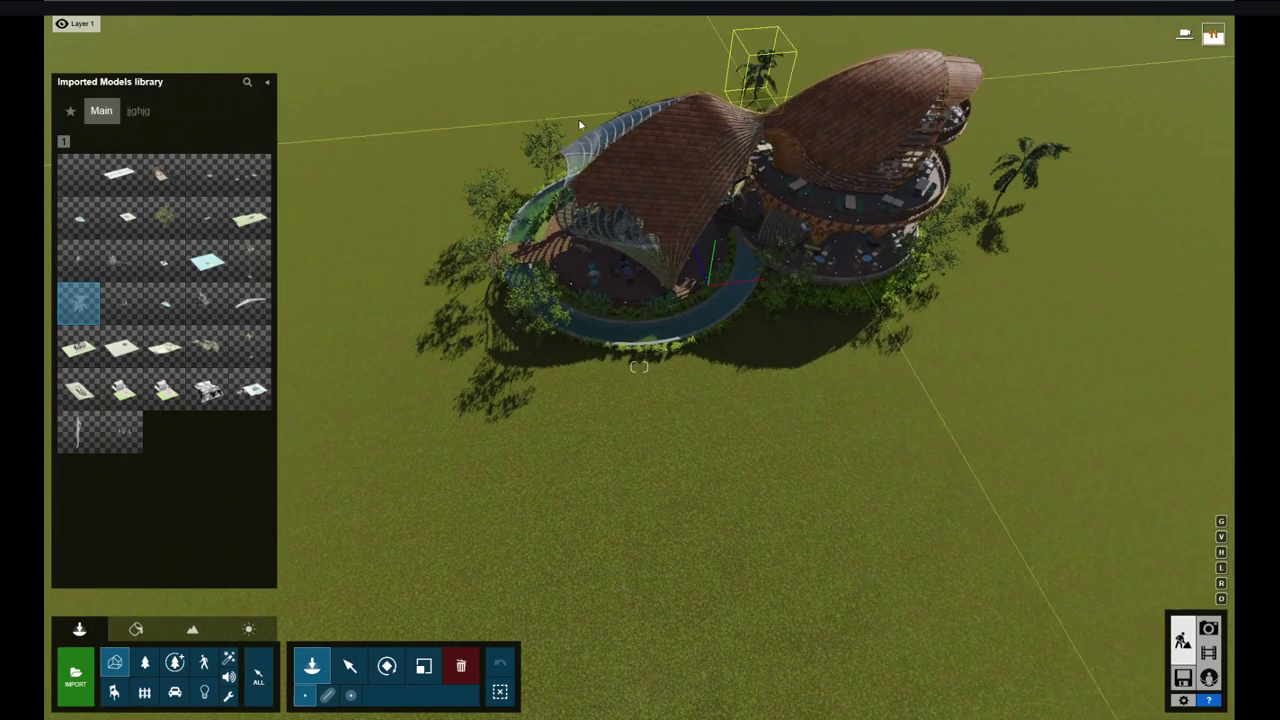
{"action": "left_click", "coordinate": [1064, 369]}
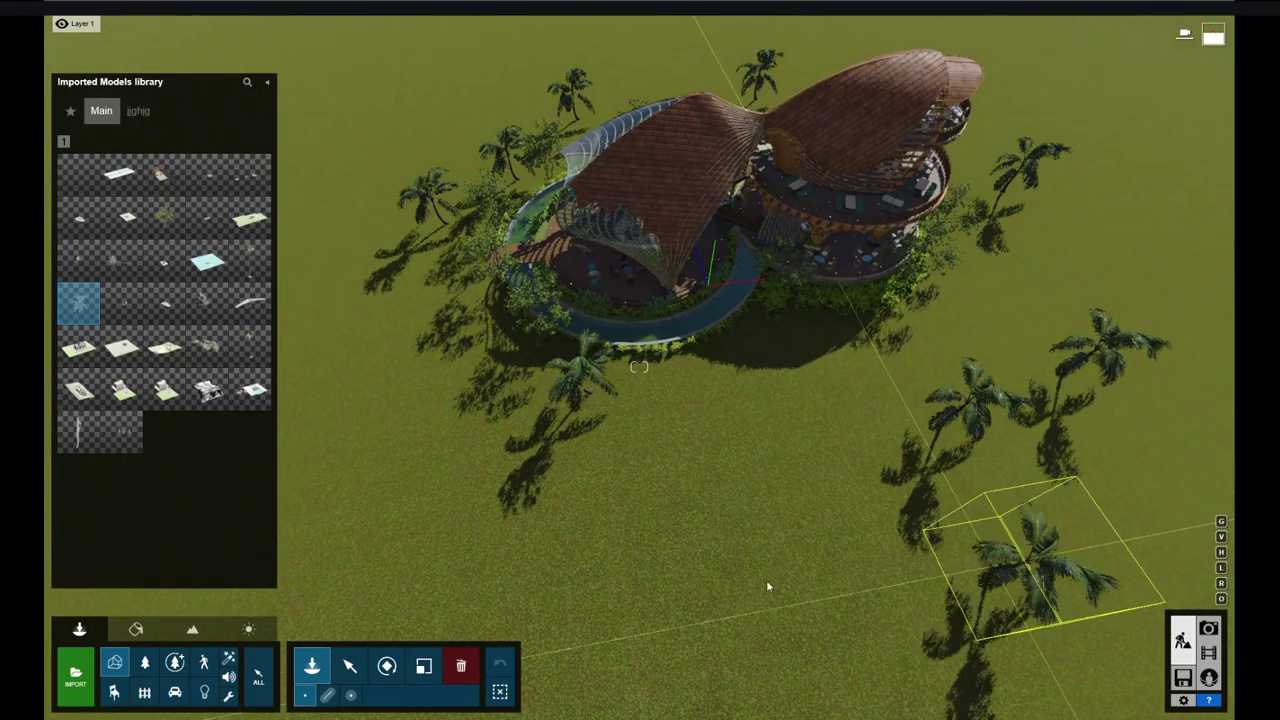
{"action": "left_click", "coordinate": [766, 579]}
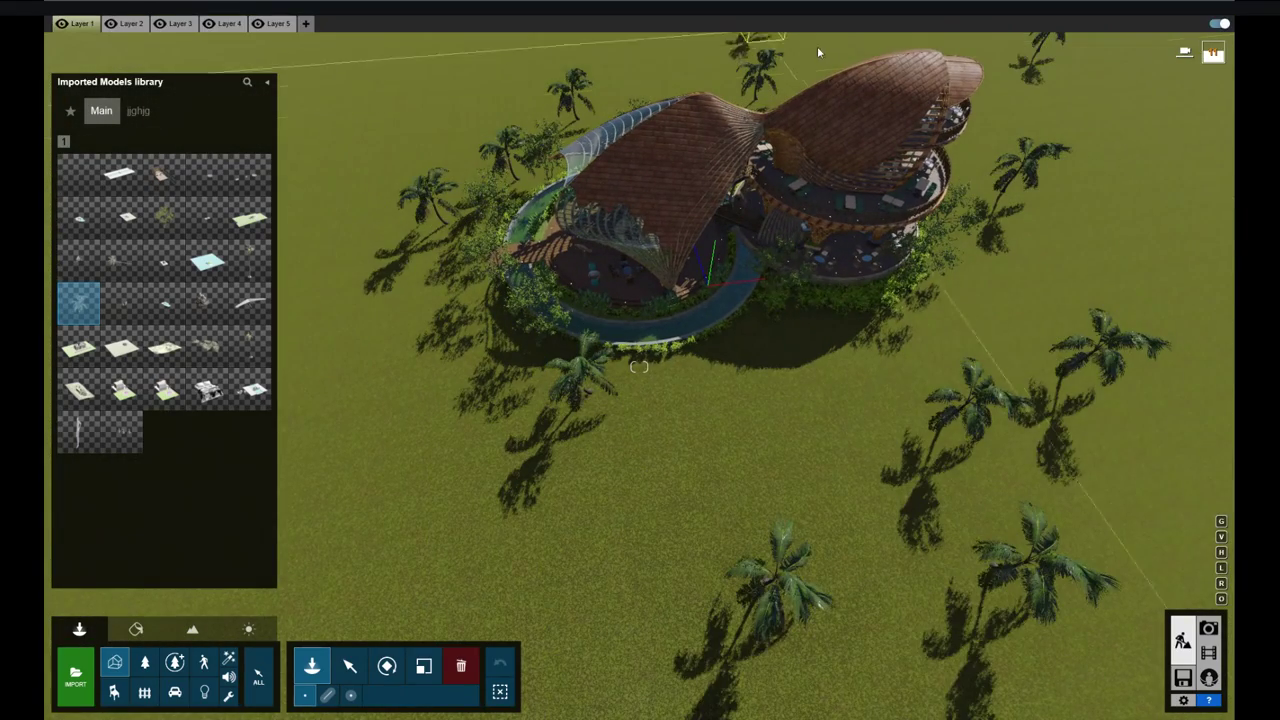
{"action": "left_click", "coordinate": [479, 118]}
Step: Pick a bush from the Nature library's bushes category and place rows of it around the site
{"action": "left_click", "coordinate": [136, 628]}
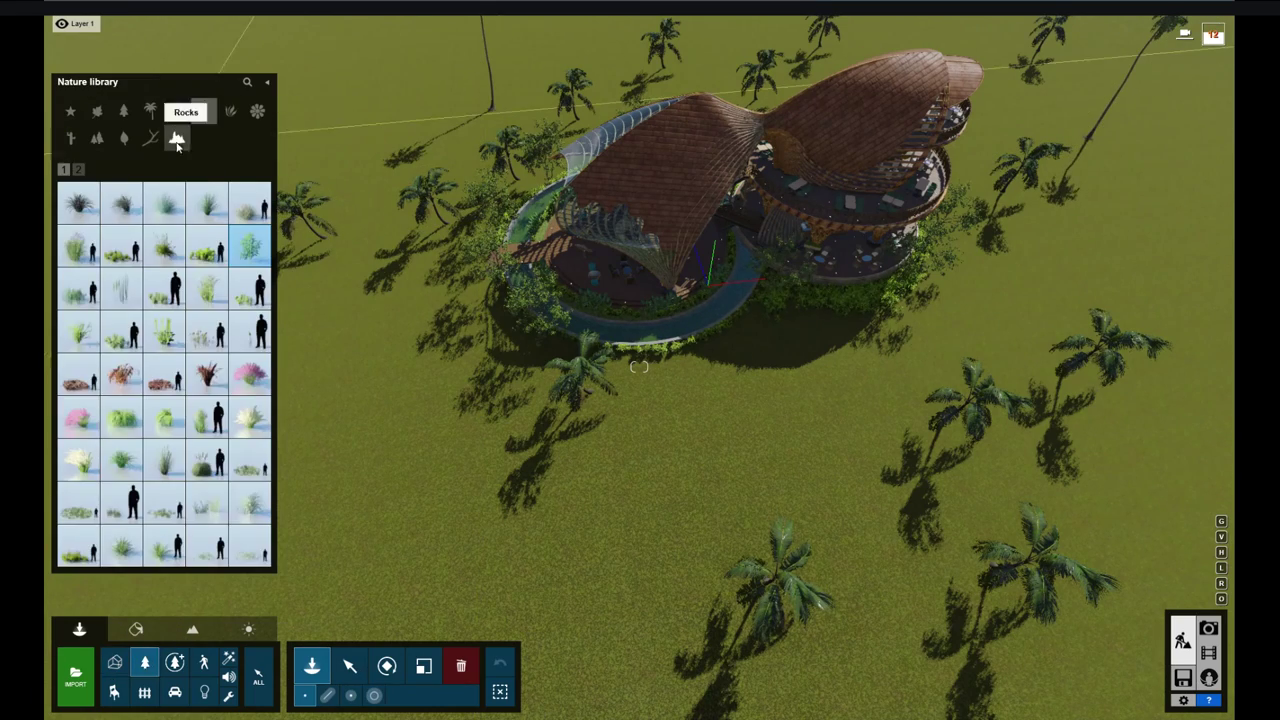
{"action": "left_click", "coordinate": [176, 137]}
{"action": "scroll", "coordinate": [683, 523], "scroll_direction": "down", "scroll_amount": 5}
{"action": "scroll", "coordinate": [683, 523], "scroll_direction": "down", "scroll_amount": 5}
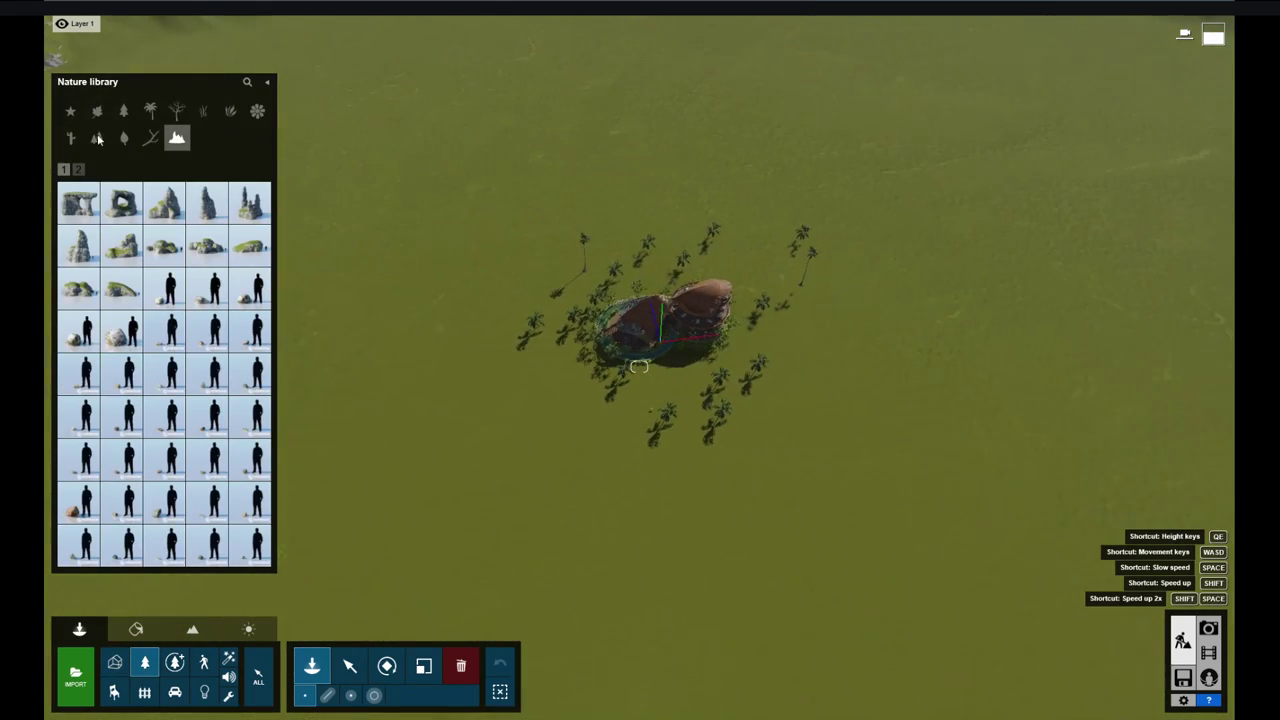
{"action": "left_click", "coordinate": [97, 139]}
{"action": "left_click", "coordinate": [207, 374]}
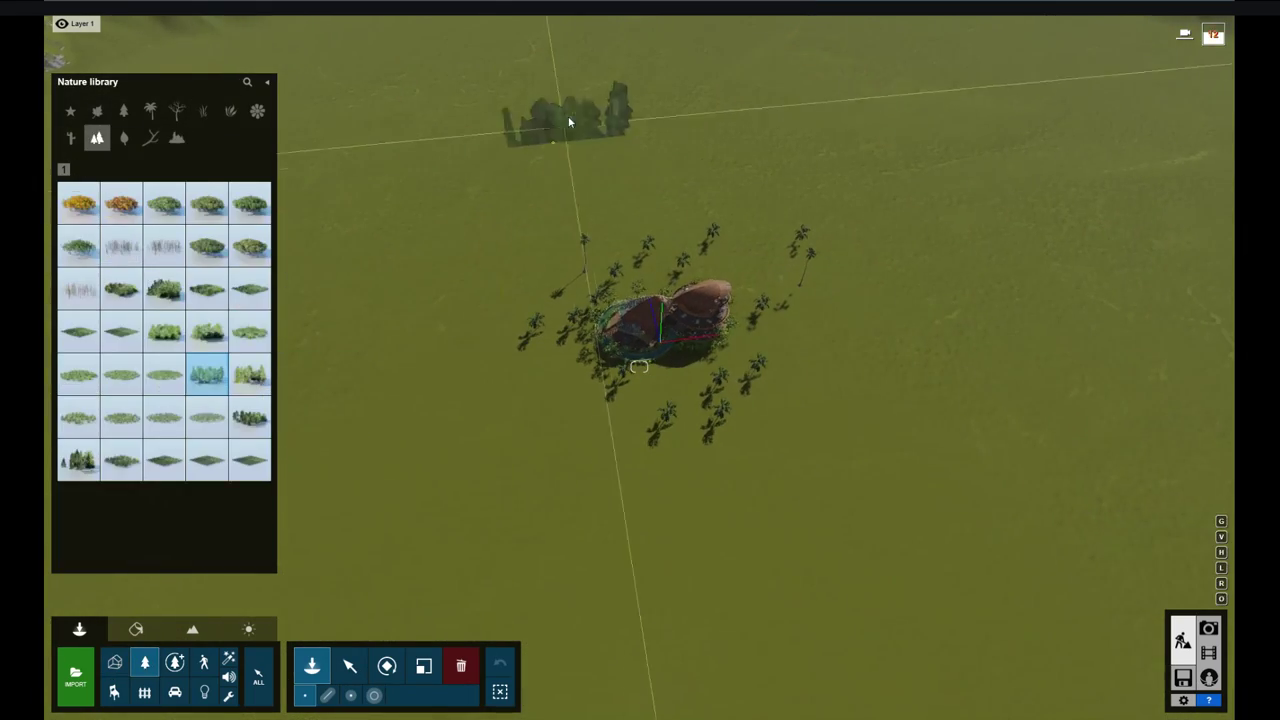
{"action": "left_click", "coordinate": [1000, 352]}
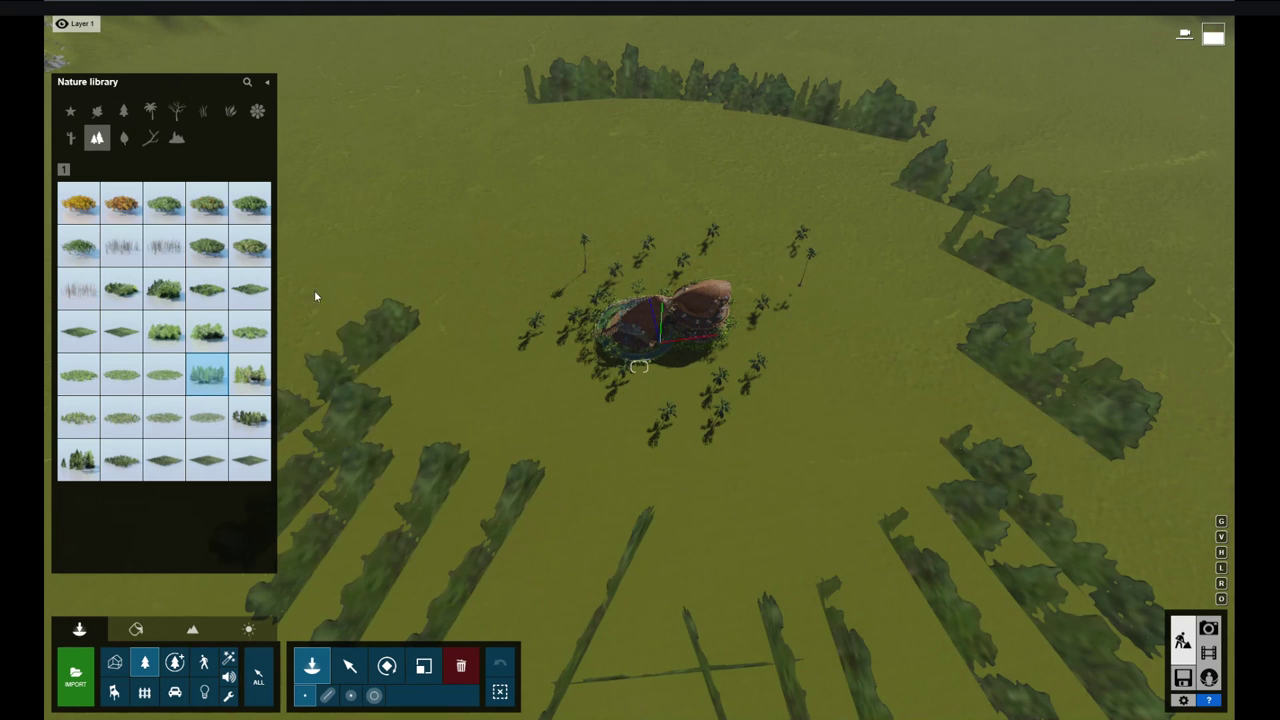
{"action": "scroll", "coordinate": [626, 337], "scroll_direction": "up", "scroll_amount": 10}
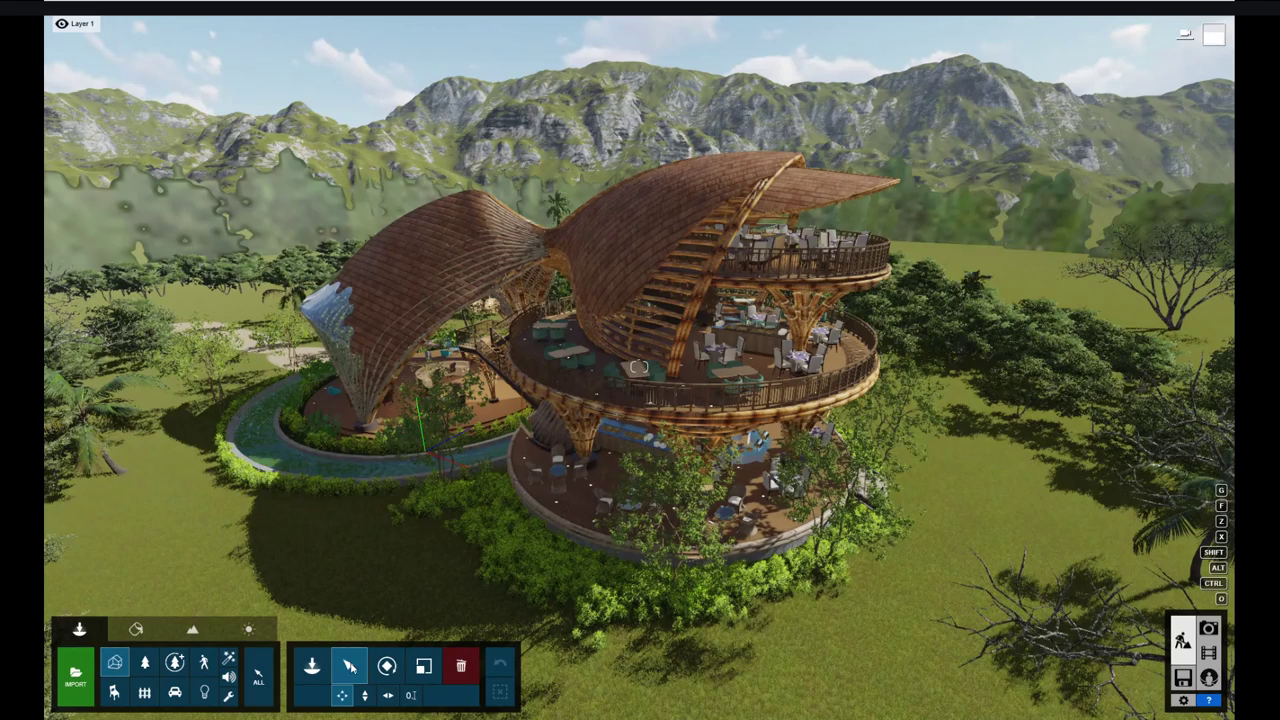
{"action": "right_click_drag", "start_coordinate": [393, 608], "coordinate": [655, 531]}
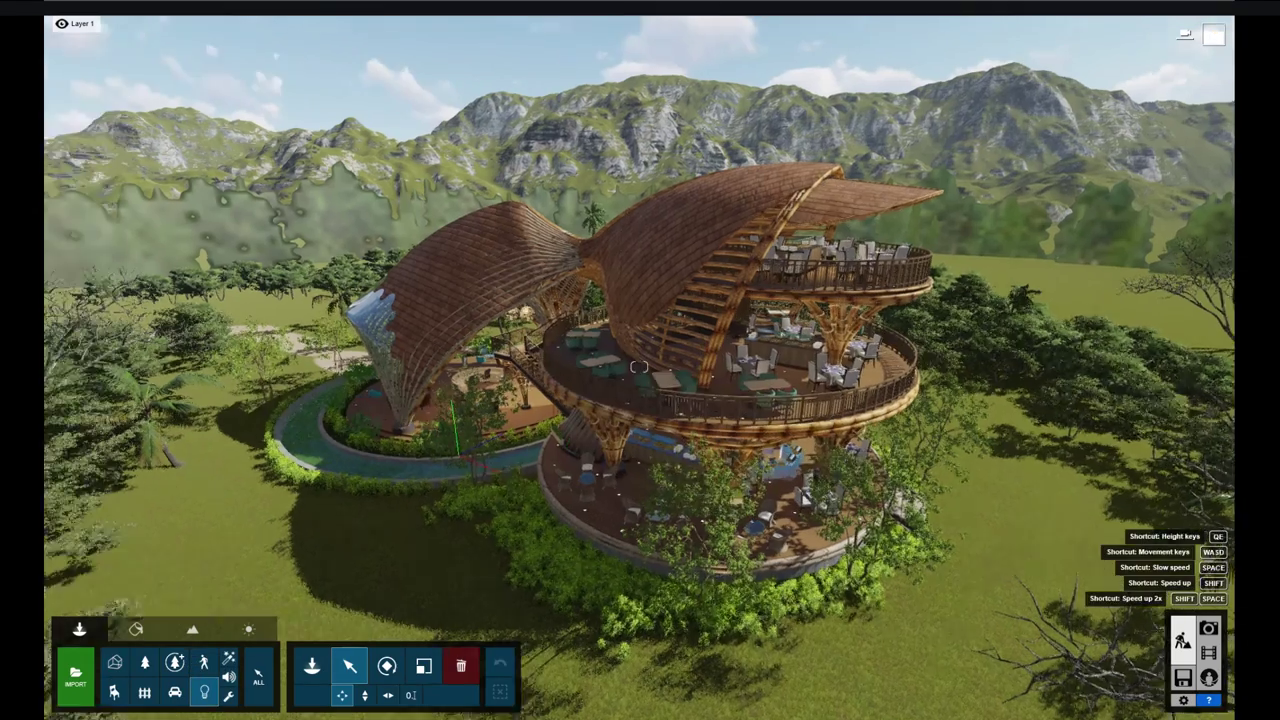
Step: Fly over the lower deck and select a deck lamp to inspect its light settings
{"action": "scroll", "coordinate": [655, 531], "scroll_direction": "up", "scroll_amount": 5}
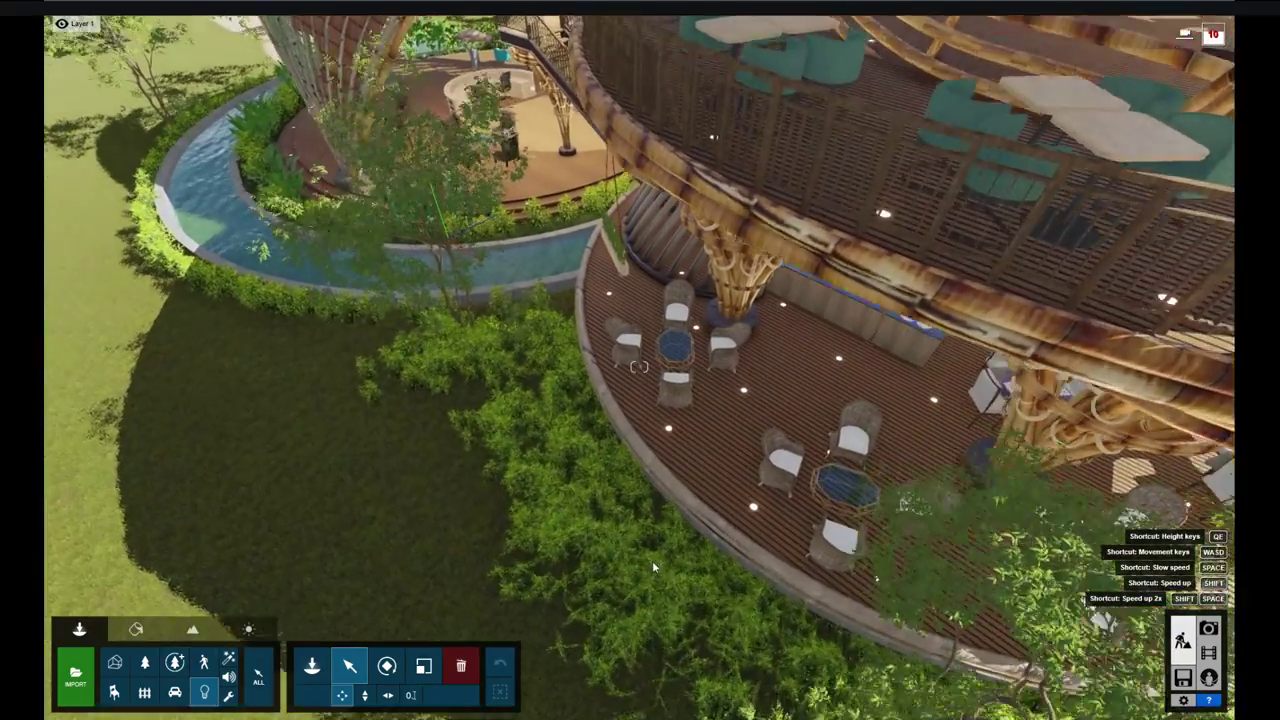
{"action": "right_click_drag", "start_coordinate": [652, 560], "coordinate": [771, 399]}
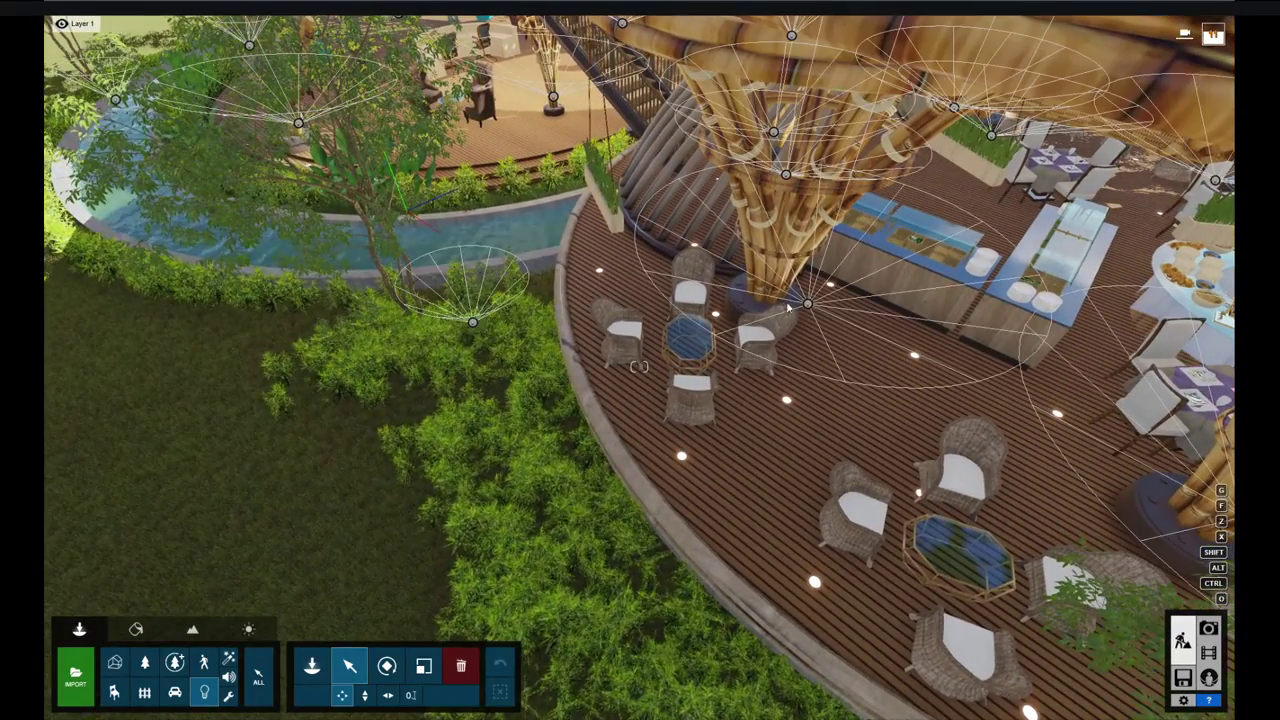
{"action": "left_click", "coordinate": [807, 308]}
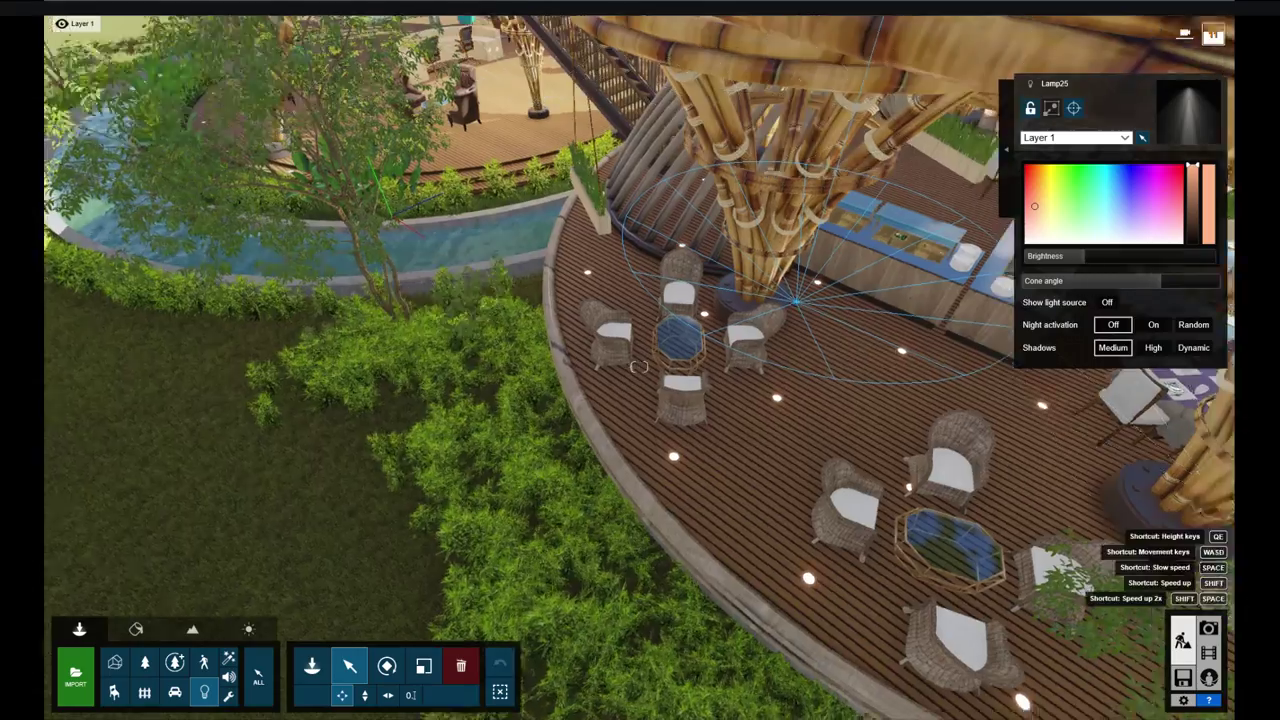
{"action": "right_click_drag", "start_coordinate": [993, 262], "coordinate": [707, 368]}
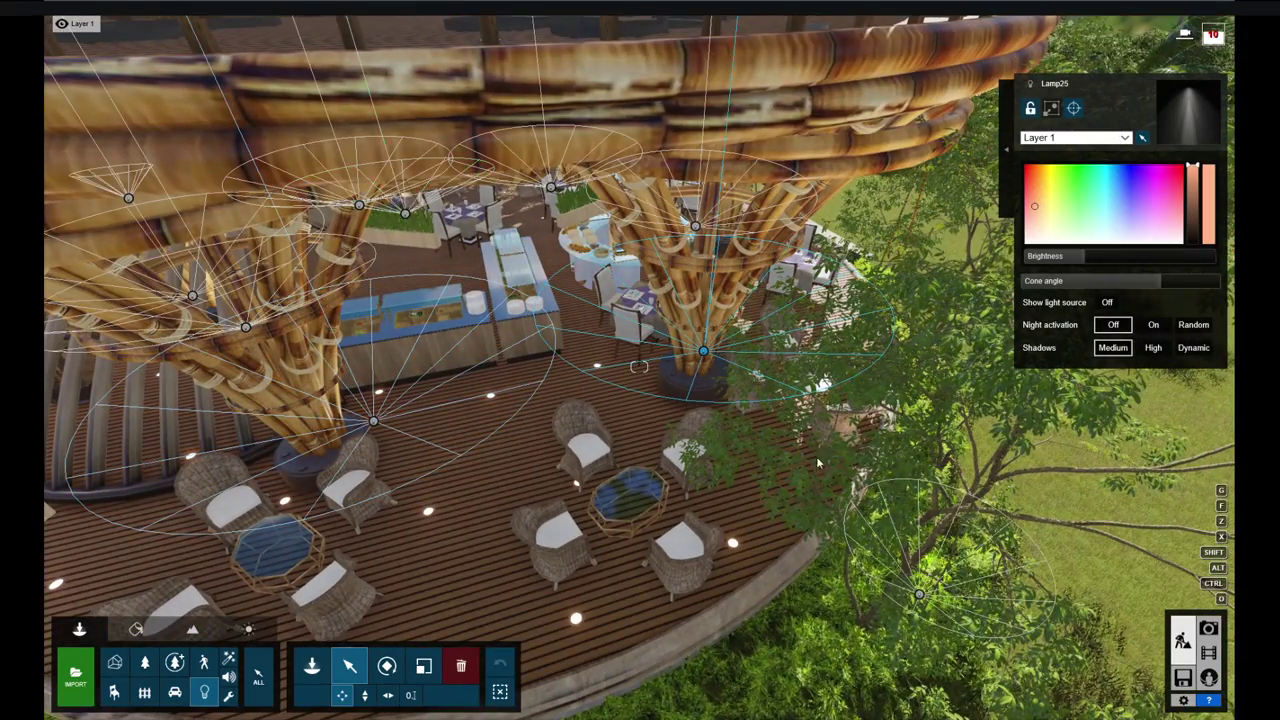
{"action": "scroll", "coordinate": [817, 463], "scroll_direction": "down", "scroll_amount": 10}
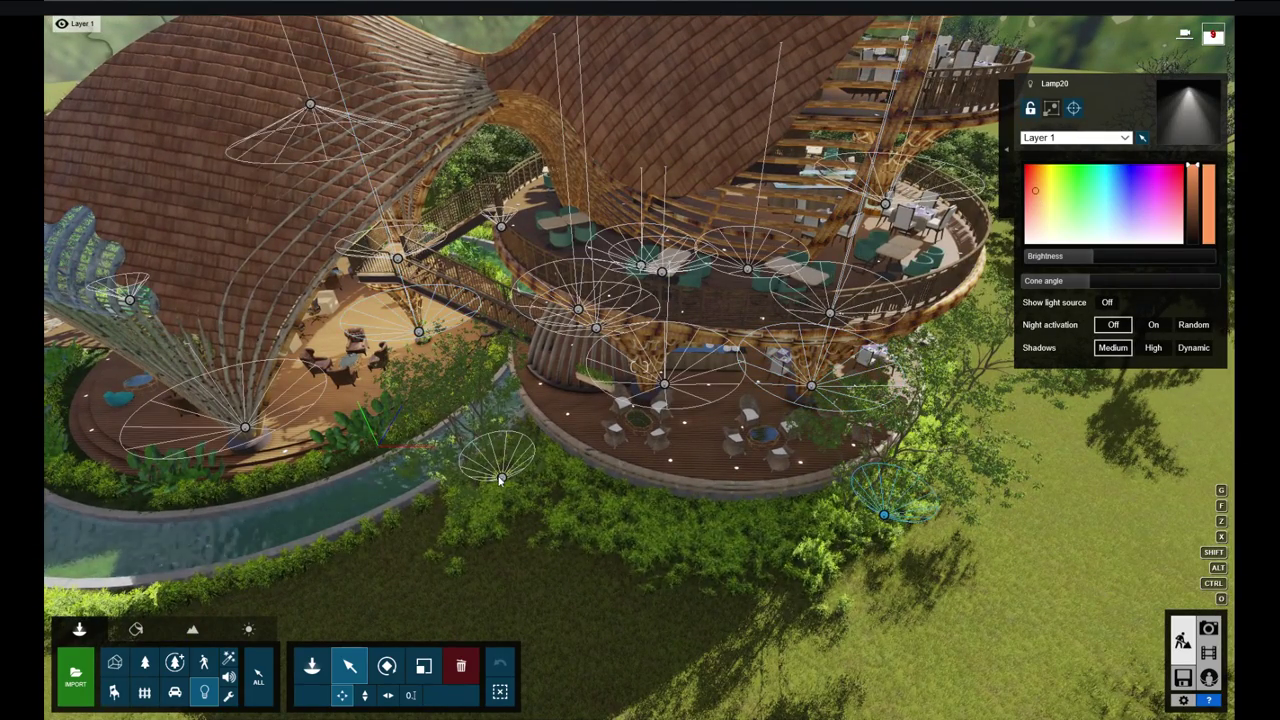
{"action": "right_click_drag", "start_coordinate": [520, 280], "coordinate": [320, 275]}
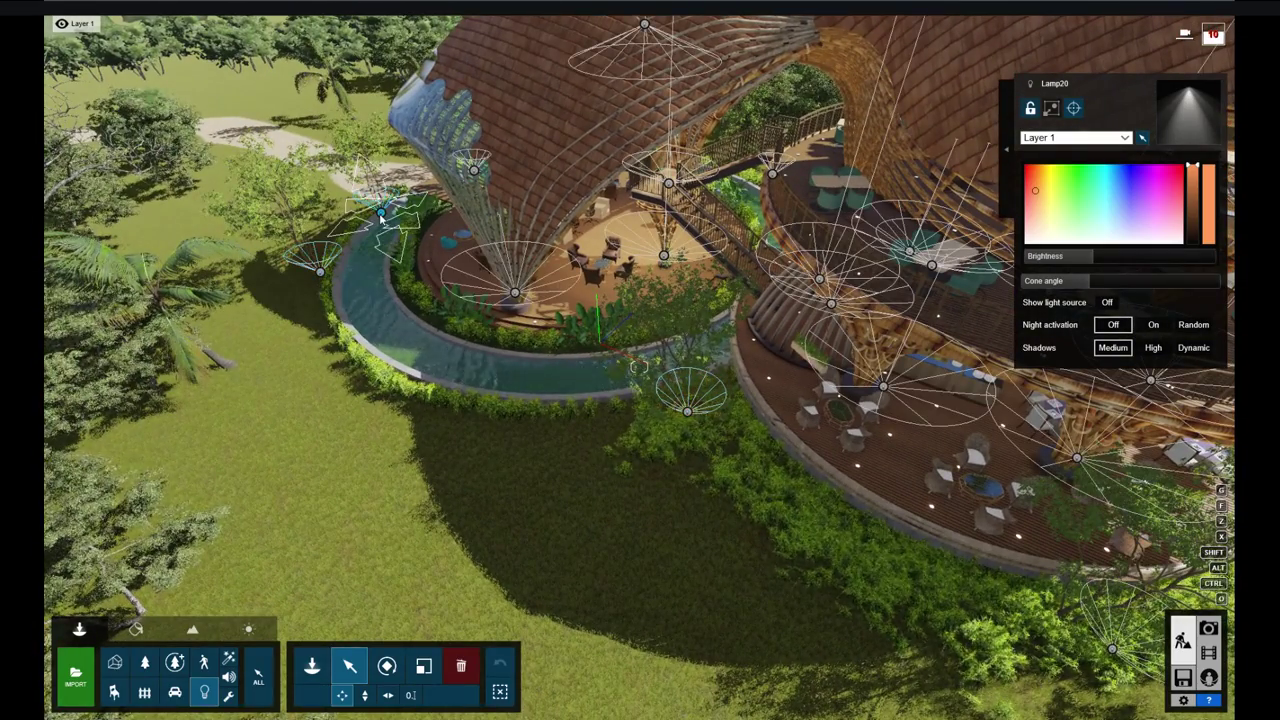
{"action": "right_click_drag", "start_coordinate": [638, 366], "coordinate": [638, 366]}
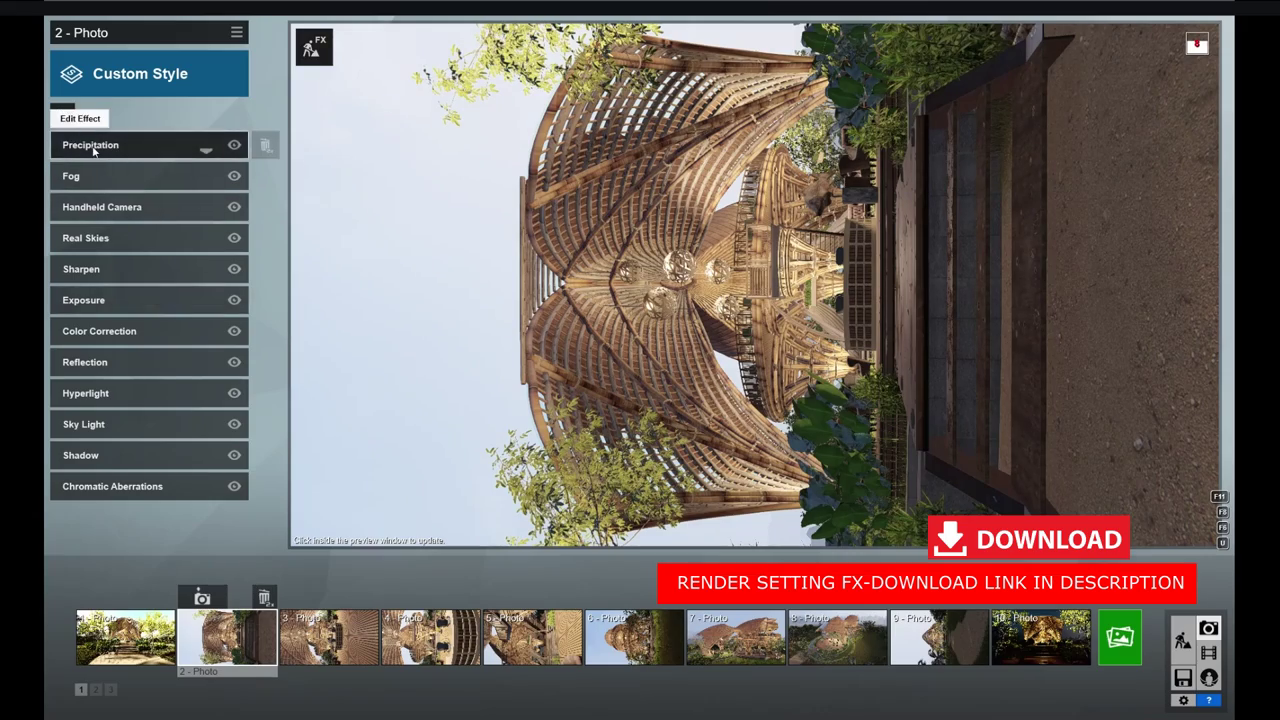
Step: Review the Precipitation and Fog effect settings for 2 - Photo
{"action": "left_click", "coordinate": [93, 148]}
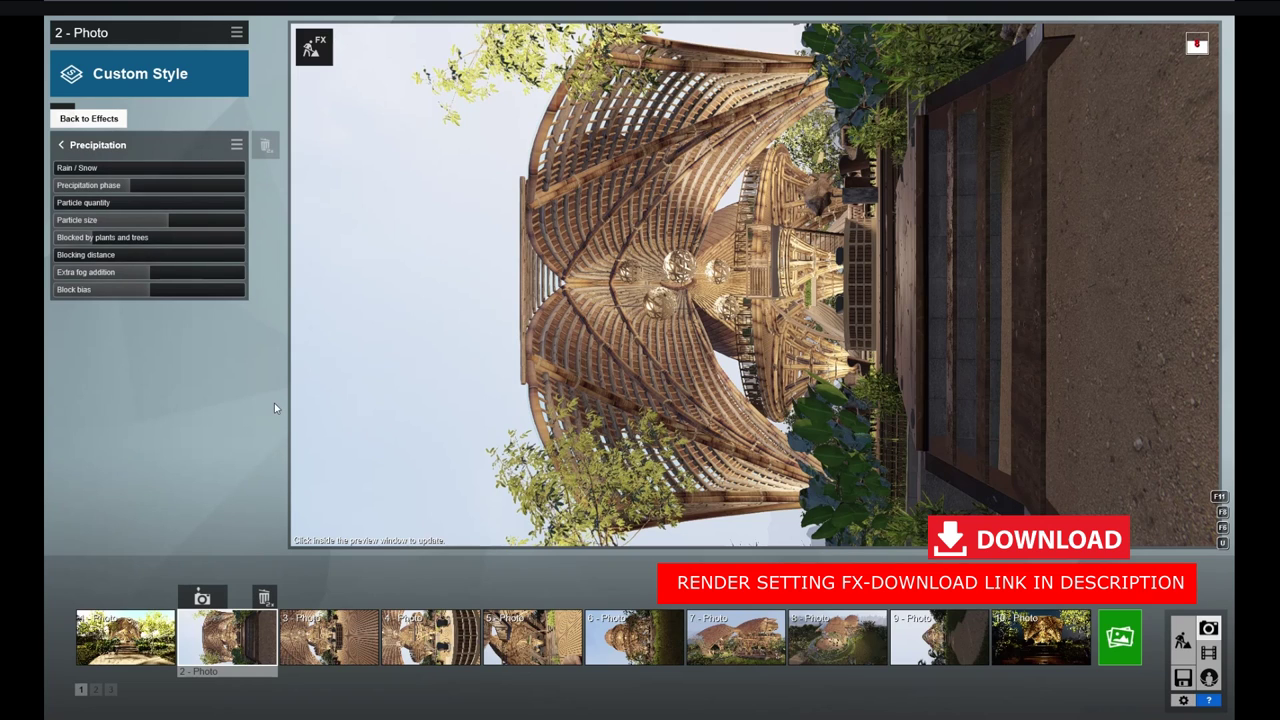
{"action": "left_click", "coordinate": [61, 147]}
{"action": "left_click", "coordinate": [71, 177]}
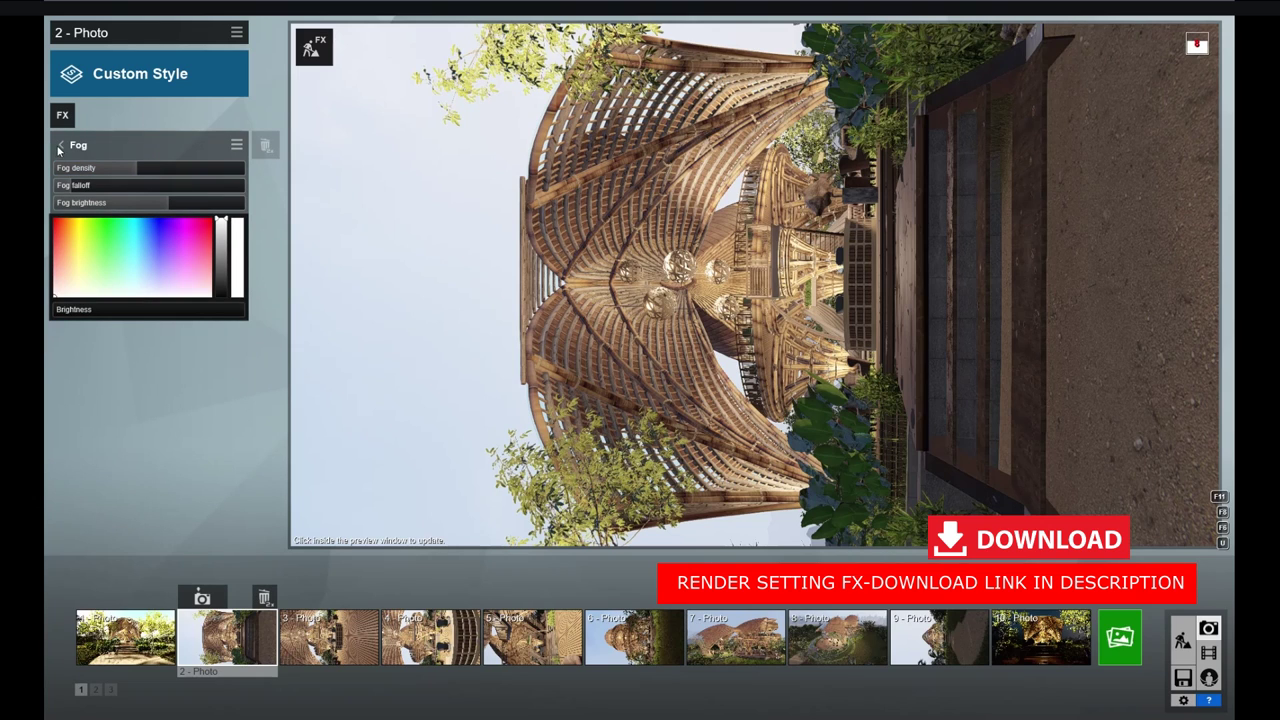
{"action": "left_click", "coordinate": [60, 147]}
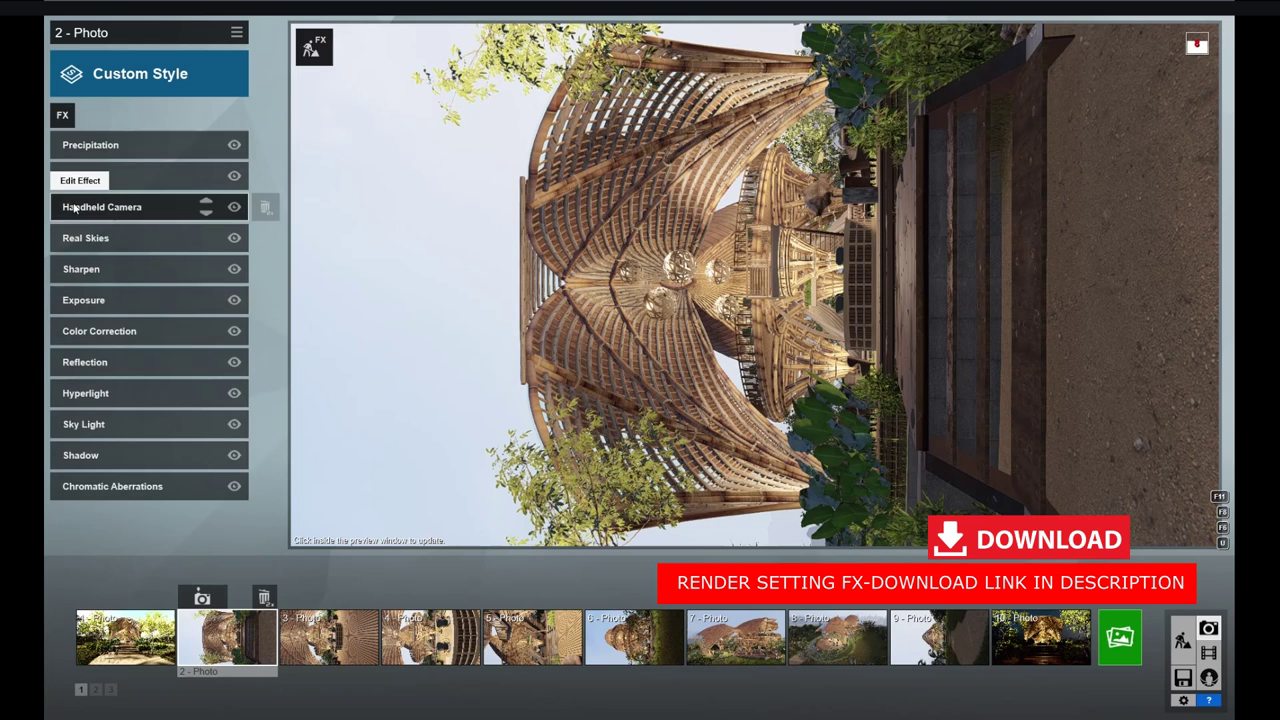
Step: Set the Handheld Camera tilt to 90°, then open the Real Skies settings
{"action": "left_click", "coordinate": [74, 207]}
{"action": "left_click_drag", "start_coordinate": [234, 253], "coordinate": [134, 257]}
{"action": "left_click_drag", "start_coordinate": [142, 254], "coordinate": [150, 254]}
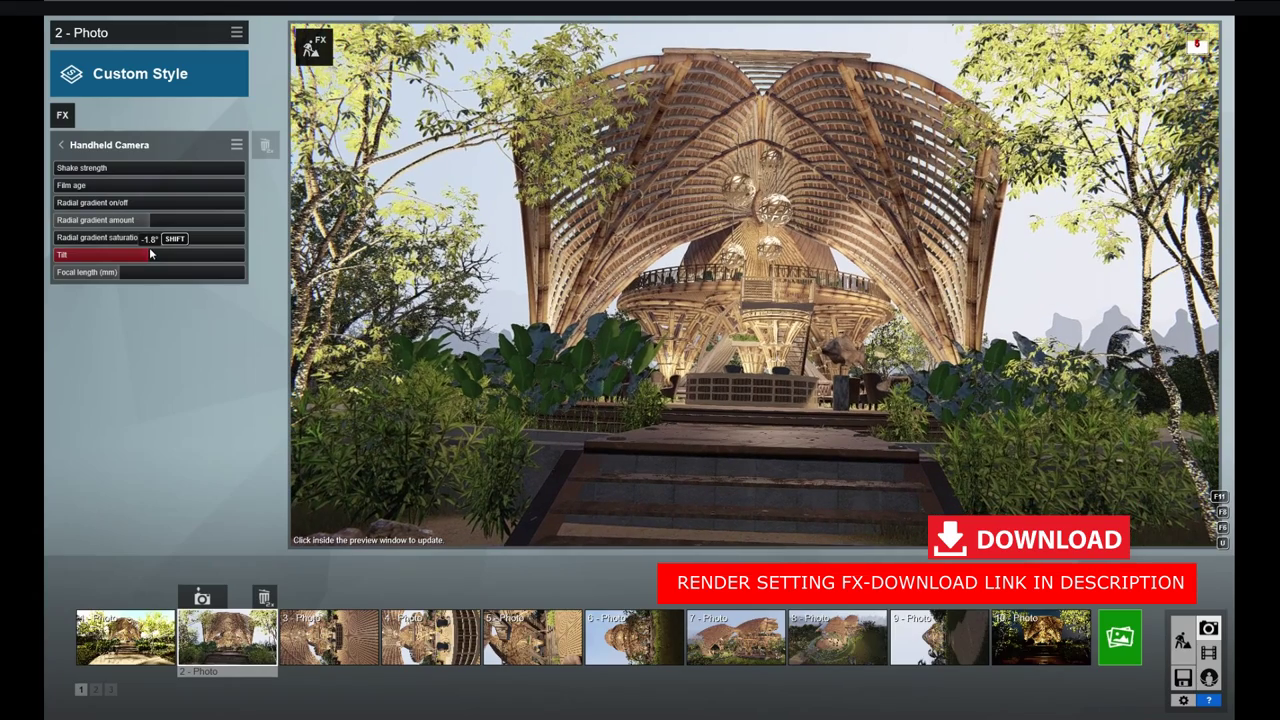
{"action": "left_click_drag", "start_coordinate": [195, 254], "coordinate": [249, 255]}
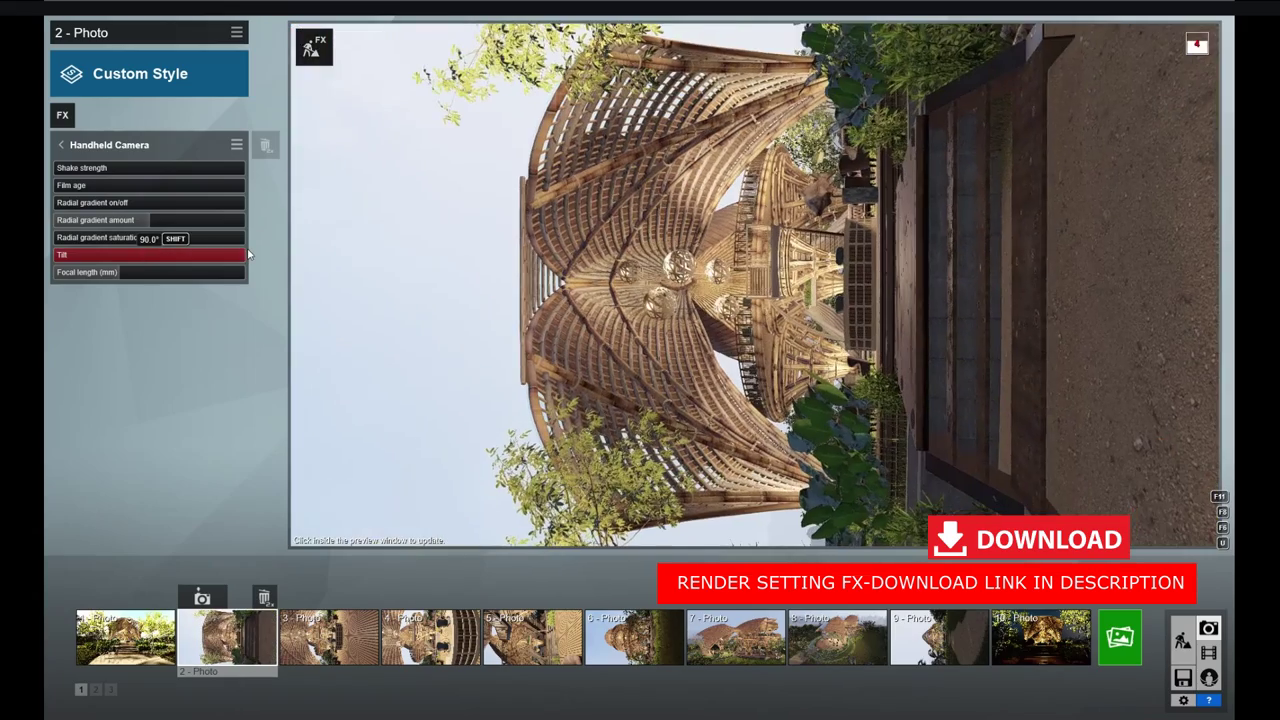
{"action": "left_click", "coordinate": [61, 147]}
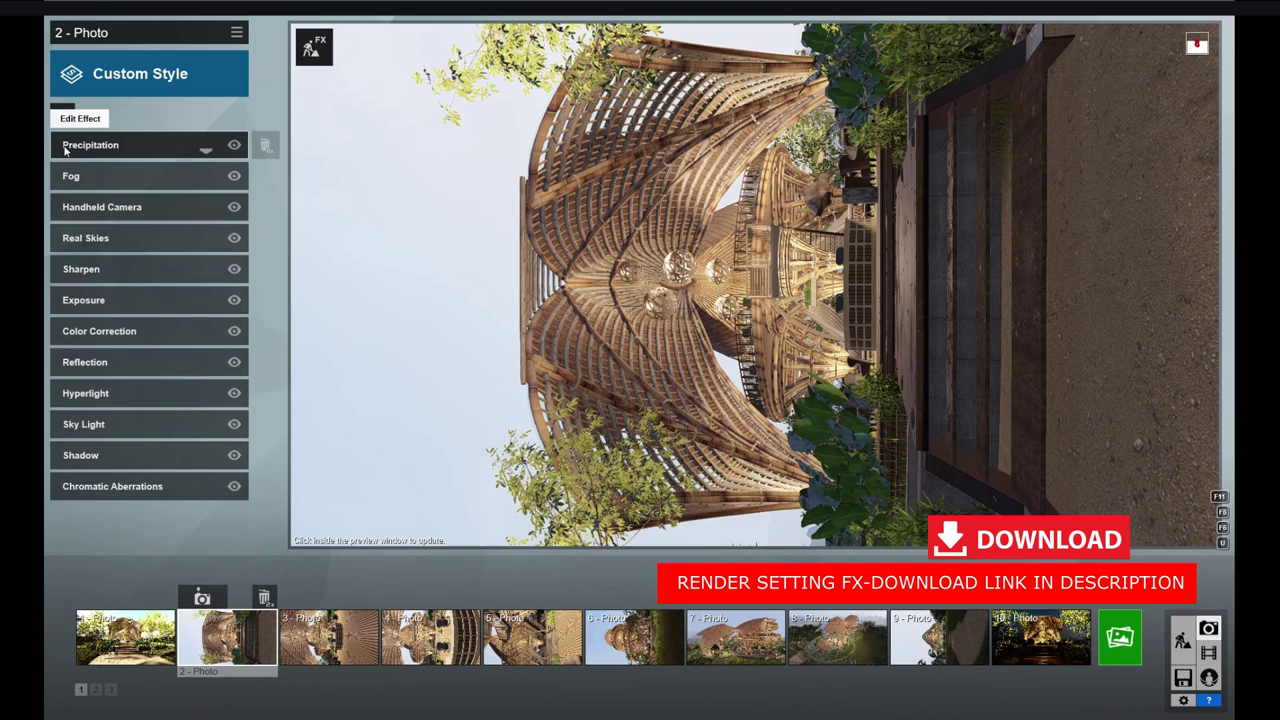
{"action": "left_click", "coordinate": [88, 238]}
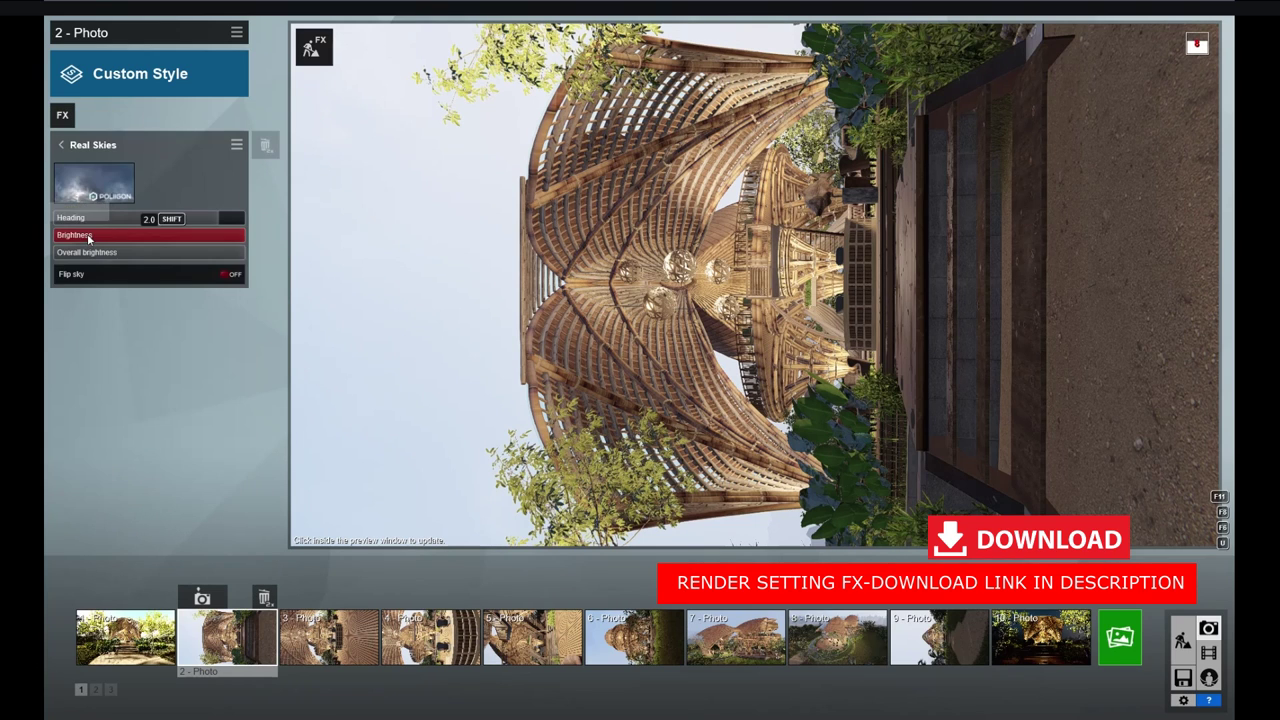
Step: Browse the Real Skies images, then look over the Sharpen and Exposure settings
{"action": "left_click", "coordinate": [94, 190]}
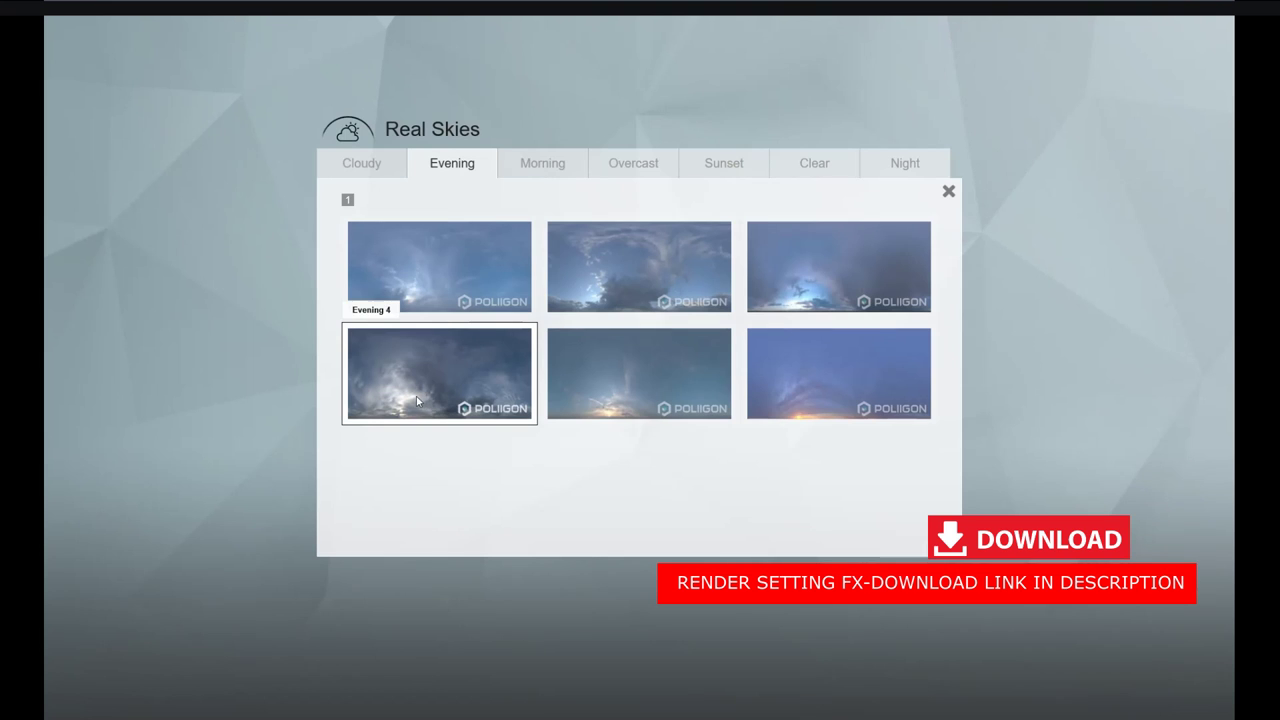
{"action": "left_click", "coordinate": [948, 191]}
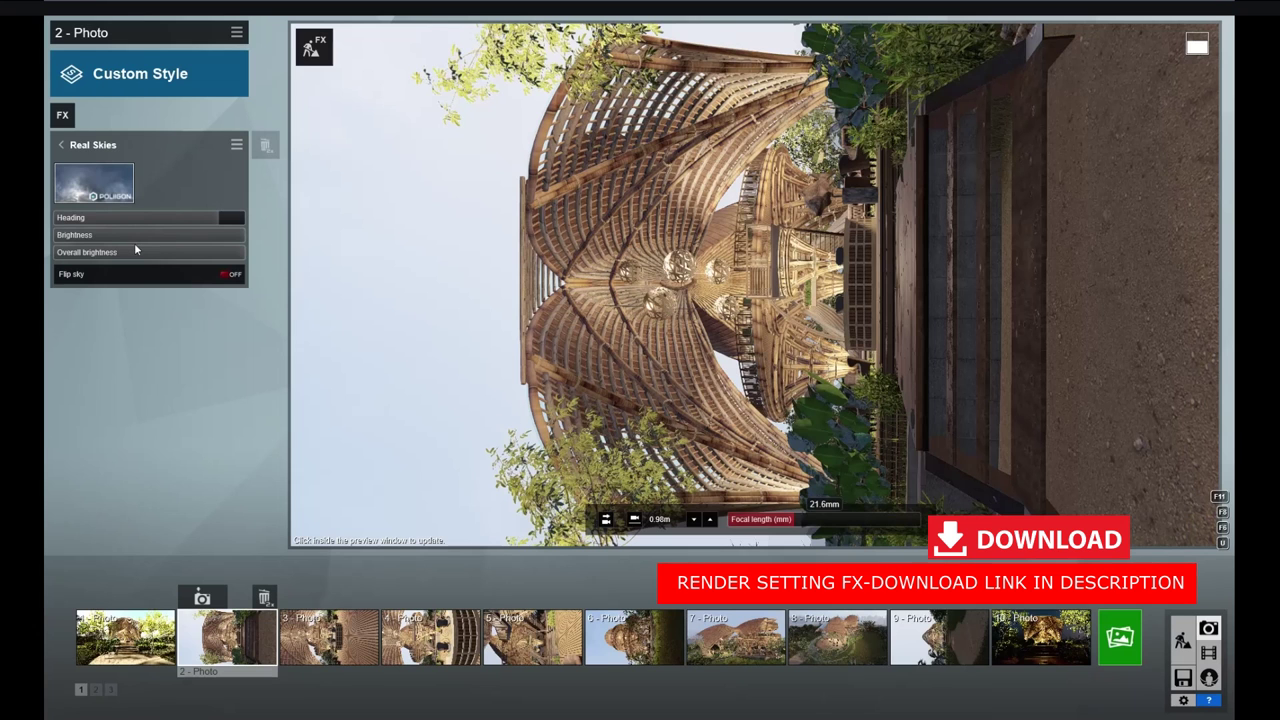
{"action": "left_click", "coordinate": [90, 142]}
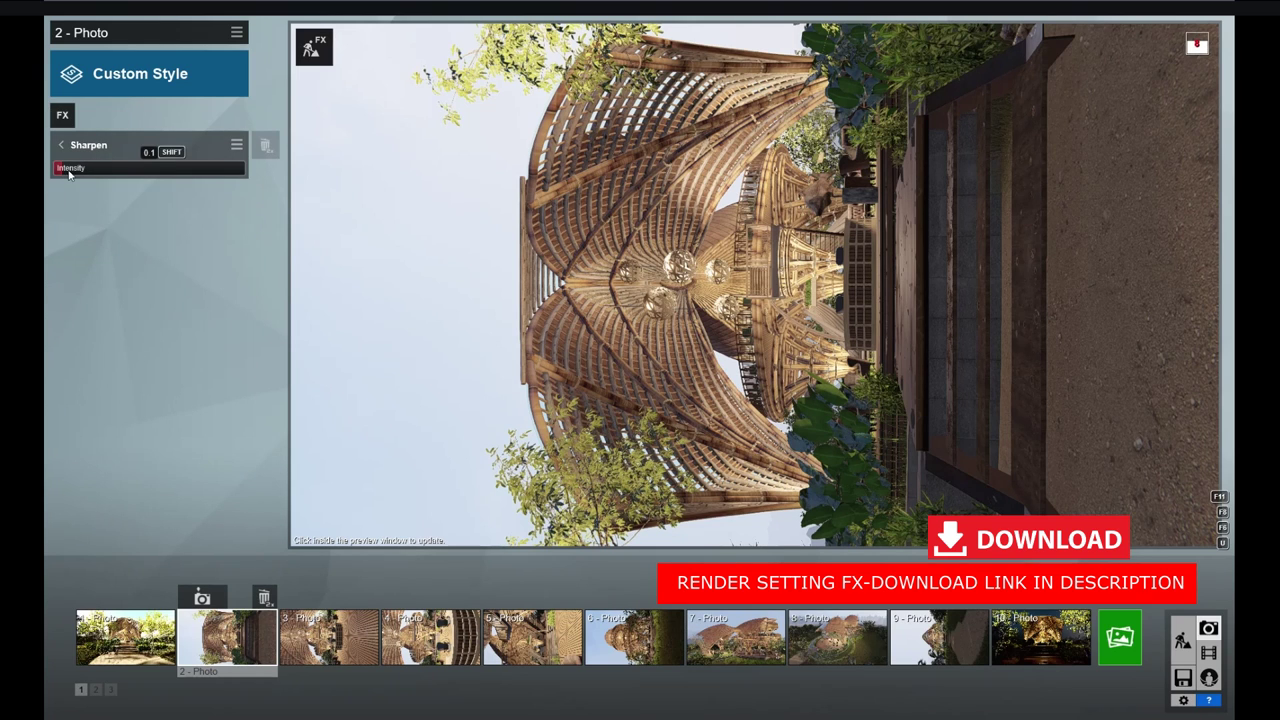
{"action": "left_click", "coordinate": [61, 146]}
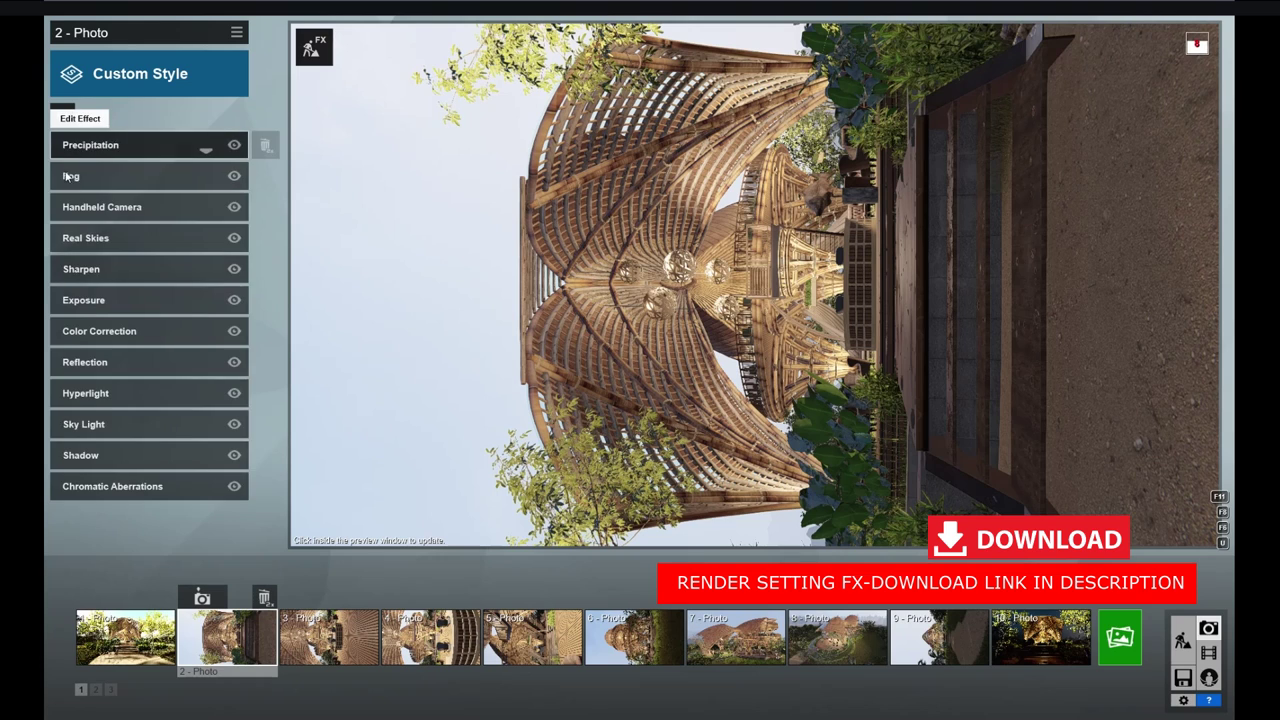
{"action": "left_click", "coordinate": [93, 309]}
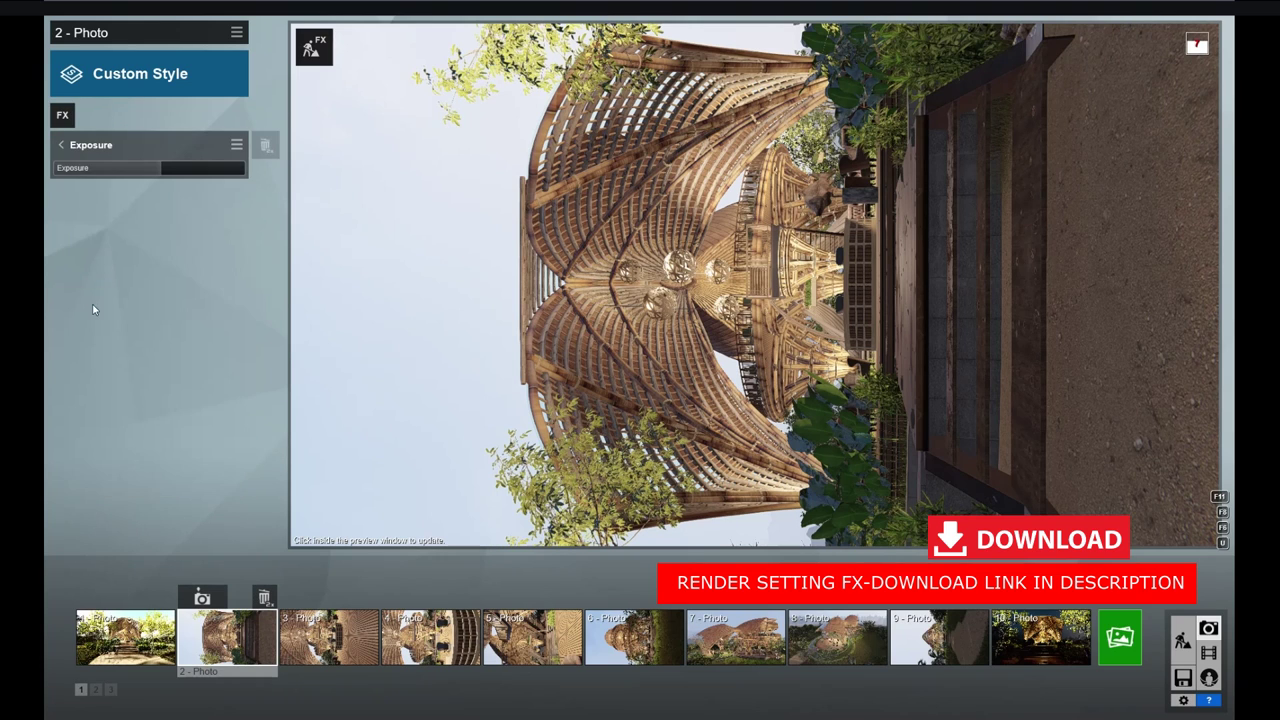
{"action": "left_click", "coordinate": [61, 146]}
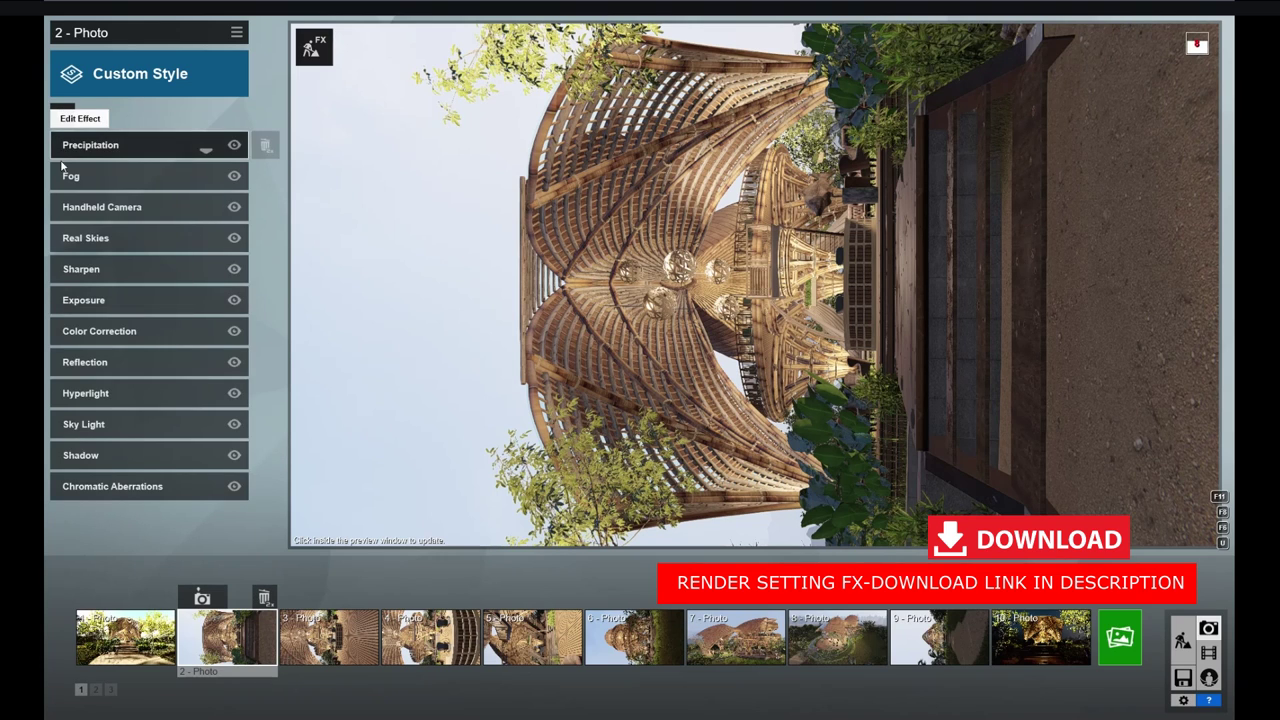
Step: Review Color Correction, then open the Reflection effect's plane editor
{"action": "left_click", "coordinate": [88, 331]}
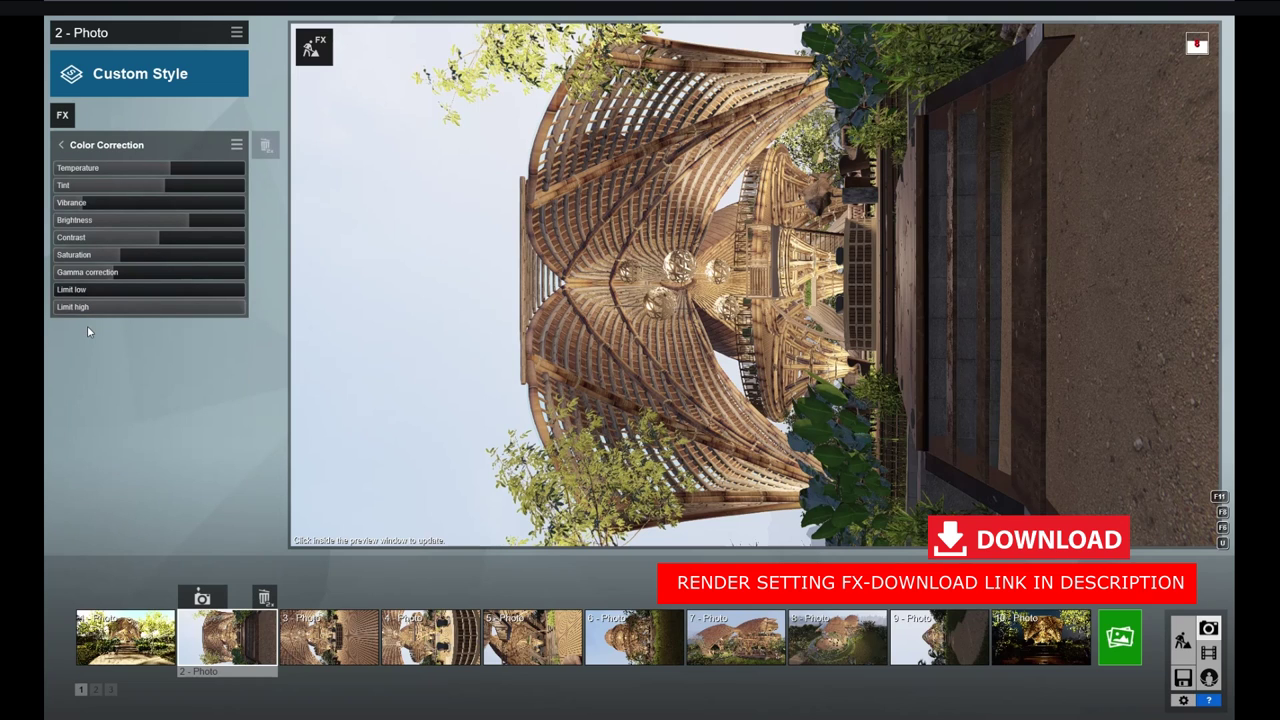
{"action": "left_click", "coordinate": [61, 145]}
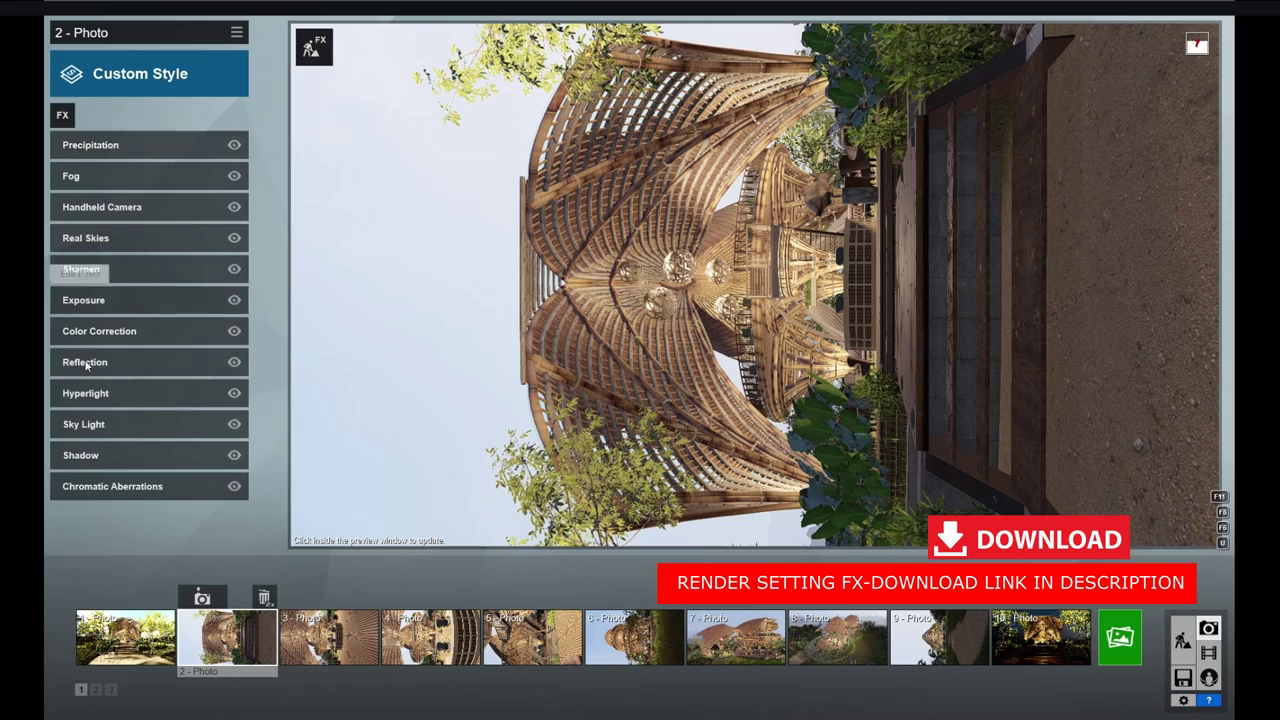
{"action": "left_click", "coordinate": [86, 363]}
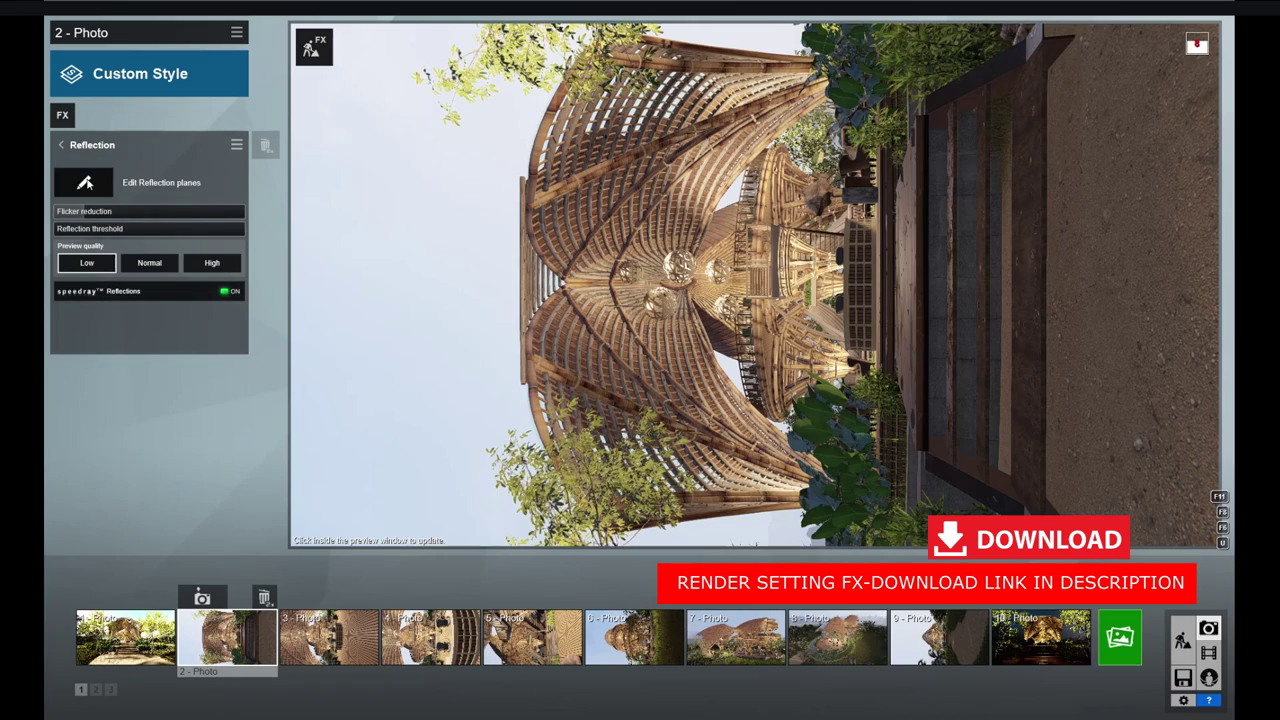
{"action": "left_click", "coordinate": [85, 183]}
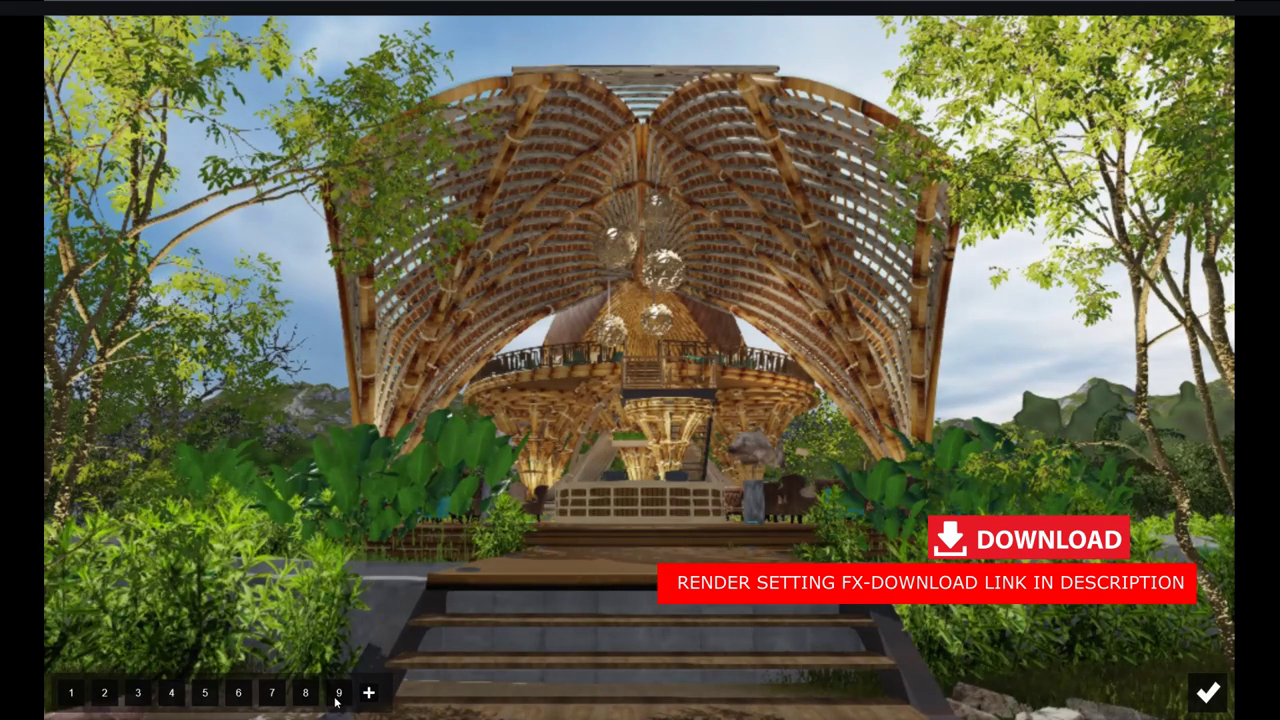
Step: Delete reflection planes 7–9, add planes on the top entrance step and balcony floor, and confirm
{"action": "left_click", "coordinate": [305, 692]}
{"action": "left_click", "coordinate": [300, 692]}
{"action": "left_click", "coordinate": [270, 692]}
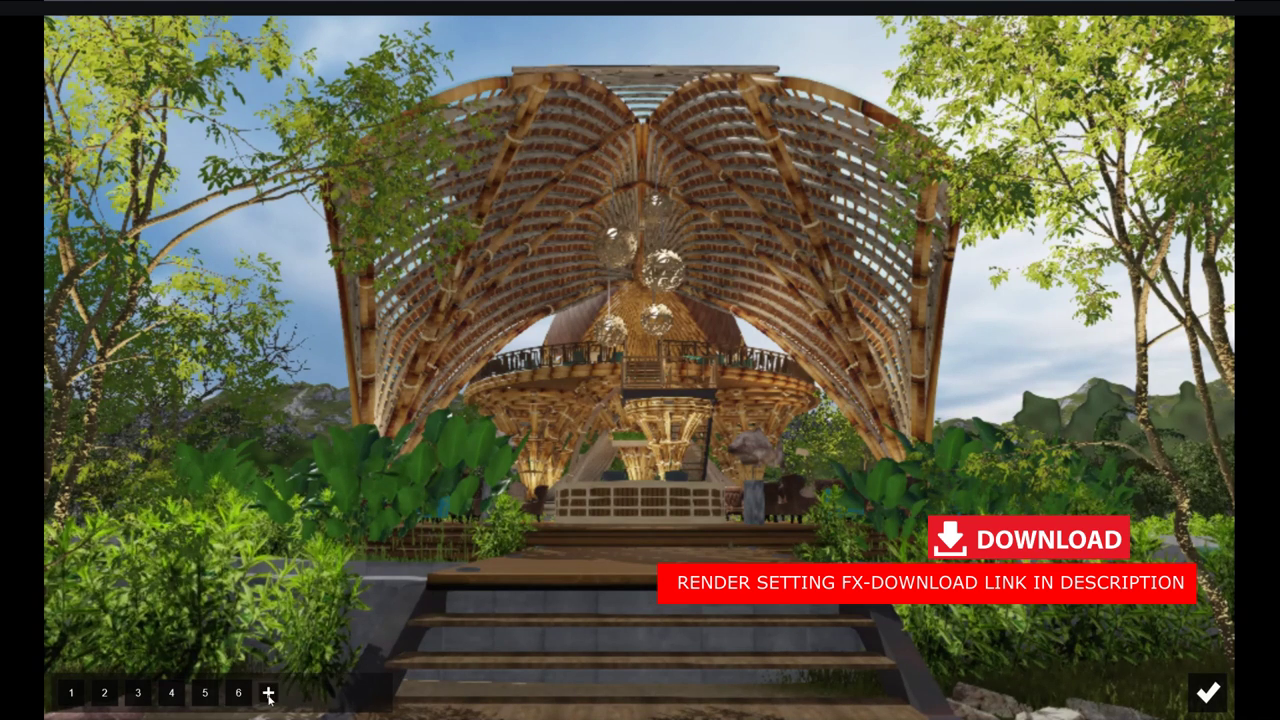
{"action": "left_click", "coordinate": [268, 694]}
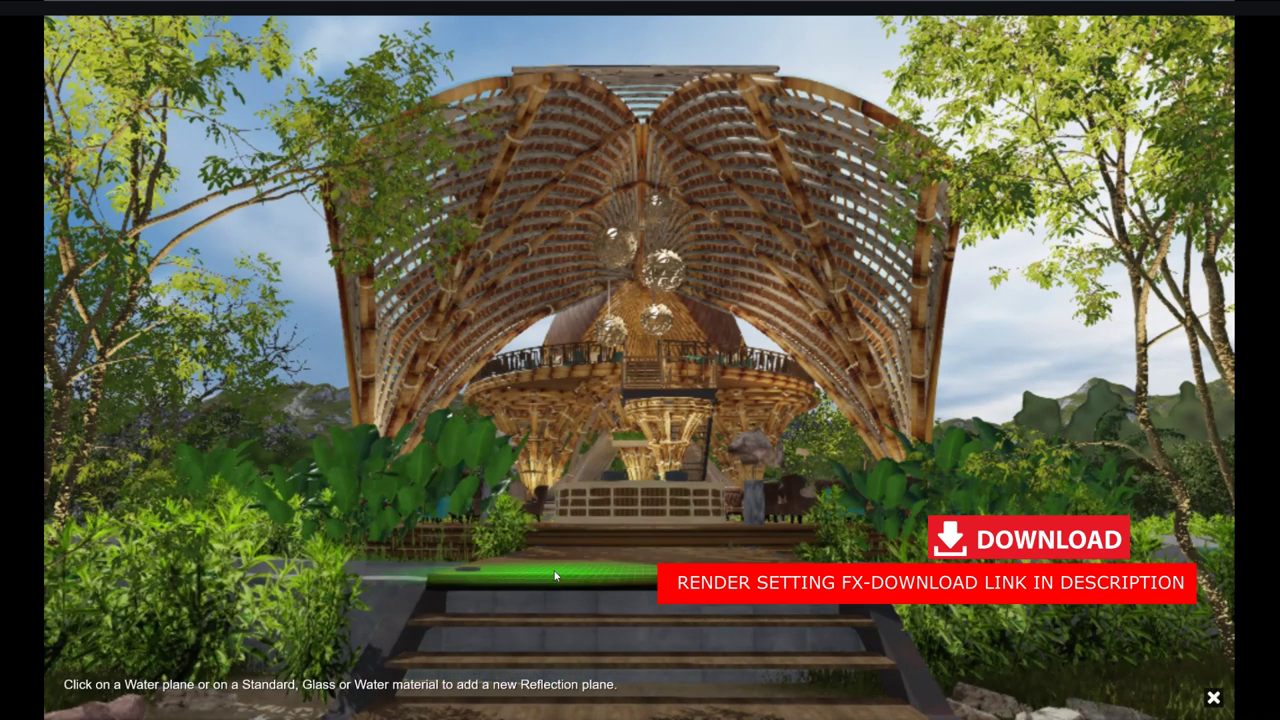
{"action": "left_click", "coordinate": [555, 575]}
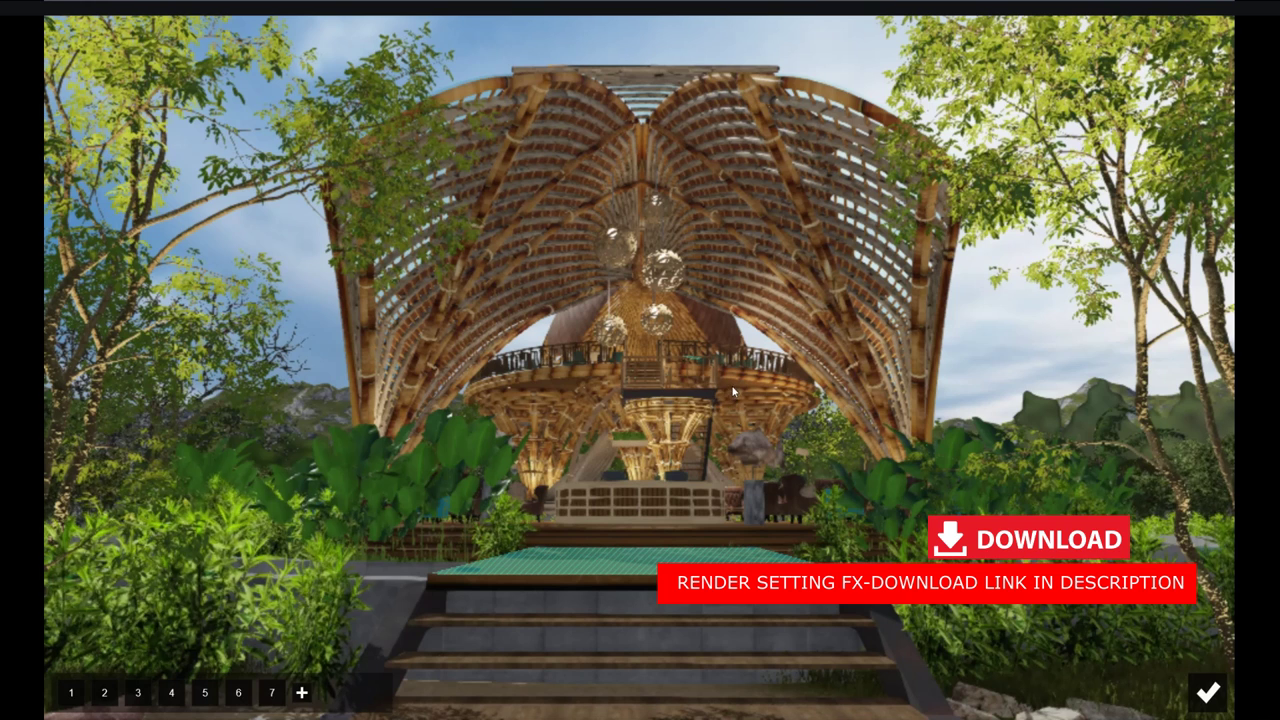
{"action": "left_click", "coordinate": [301, 692]}
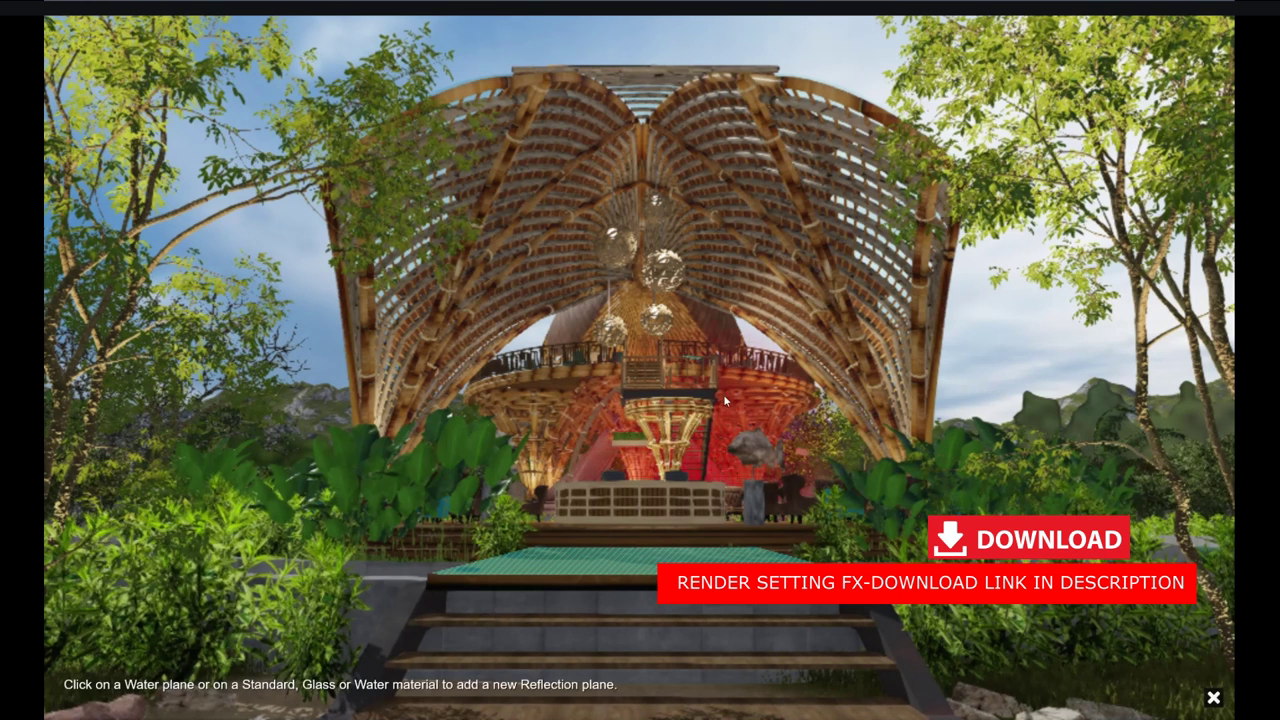
{"action": "left_click", "coordinate": [770, 380]}
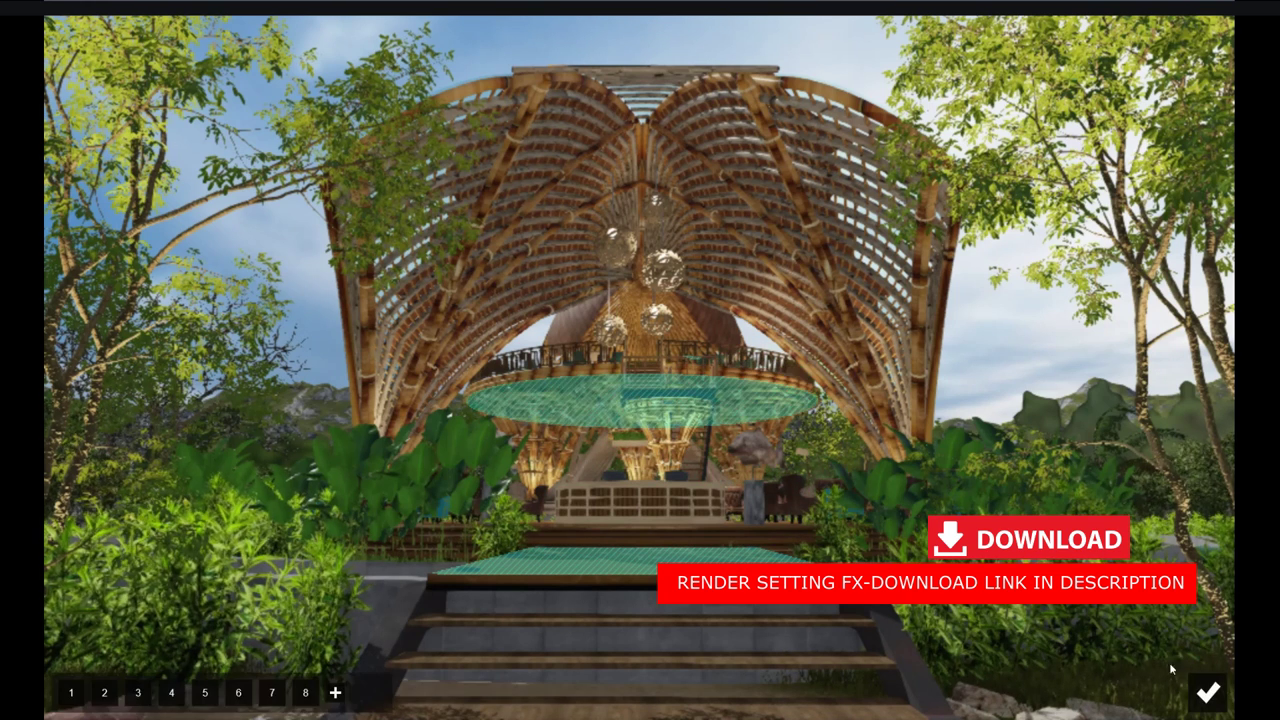
{"action": "left_click", "coordinate": [1208, 692]}
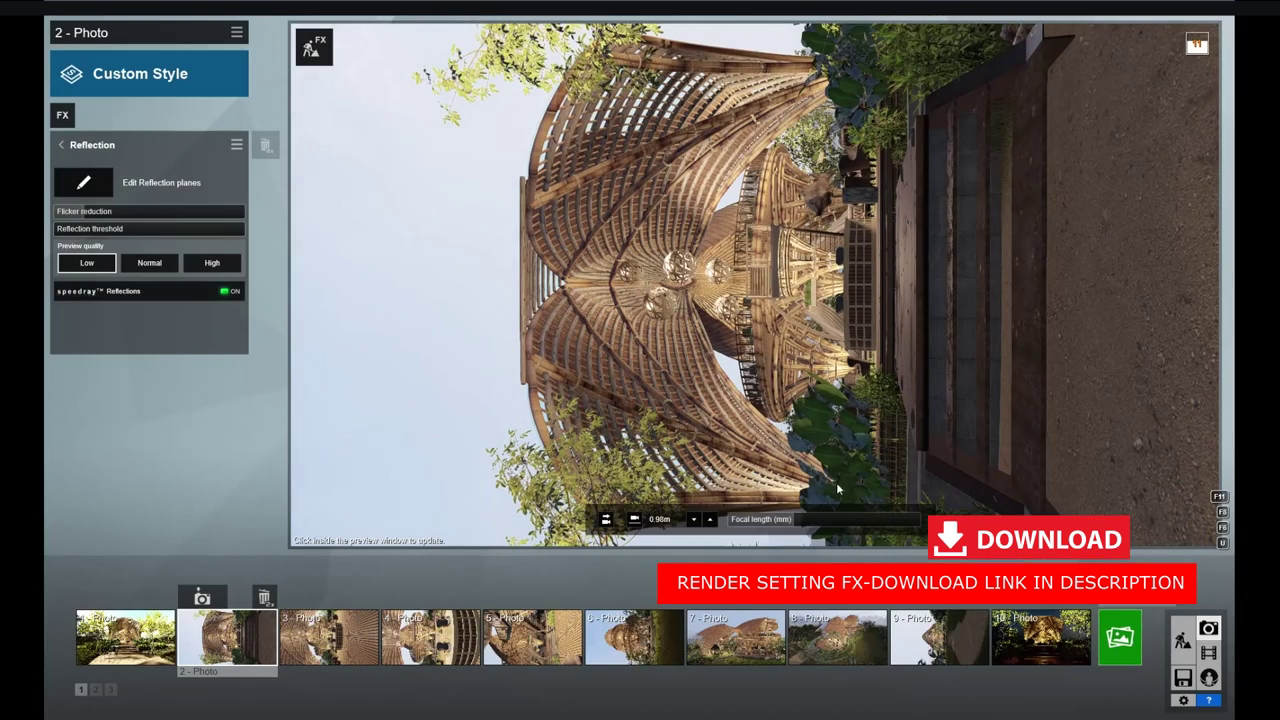
Step: Check the Hyperlight, Sky Light, Shadow and Chromatic Aberrations settings, then open Render Photo options
{"action": "left_click", "coordinate": [62, 146]}
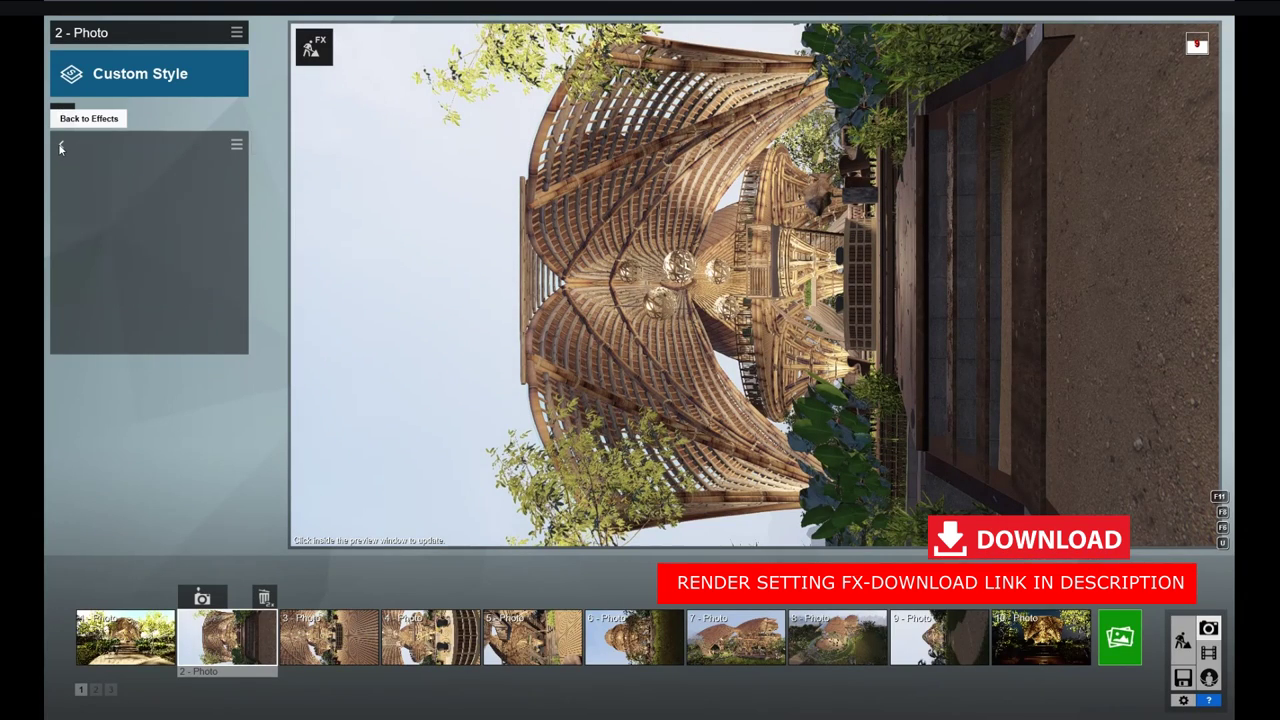
{"action": "left_click", "coordinate": [83, 394]}
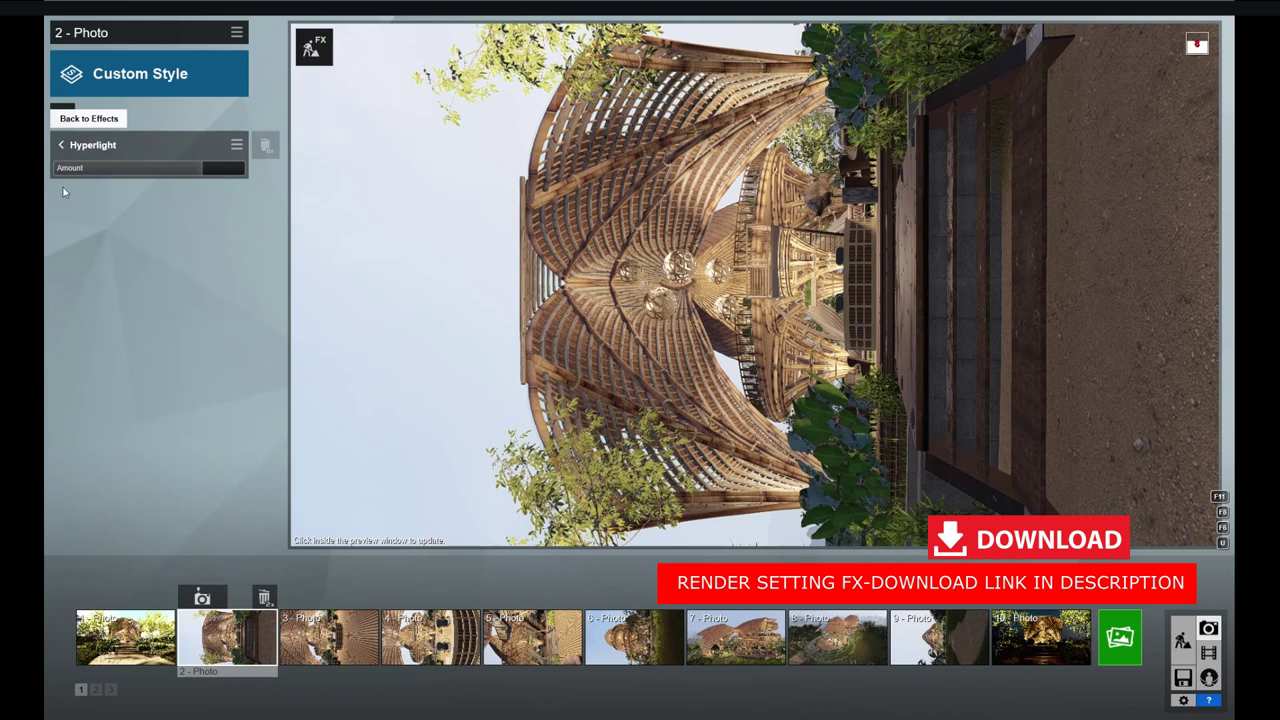
{"action": "left_click", "coordinate": [60, 148]}
{"action": "left_click", "coordinate": [90, 425]}
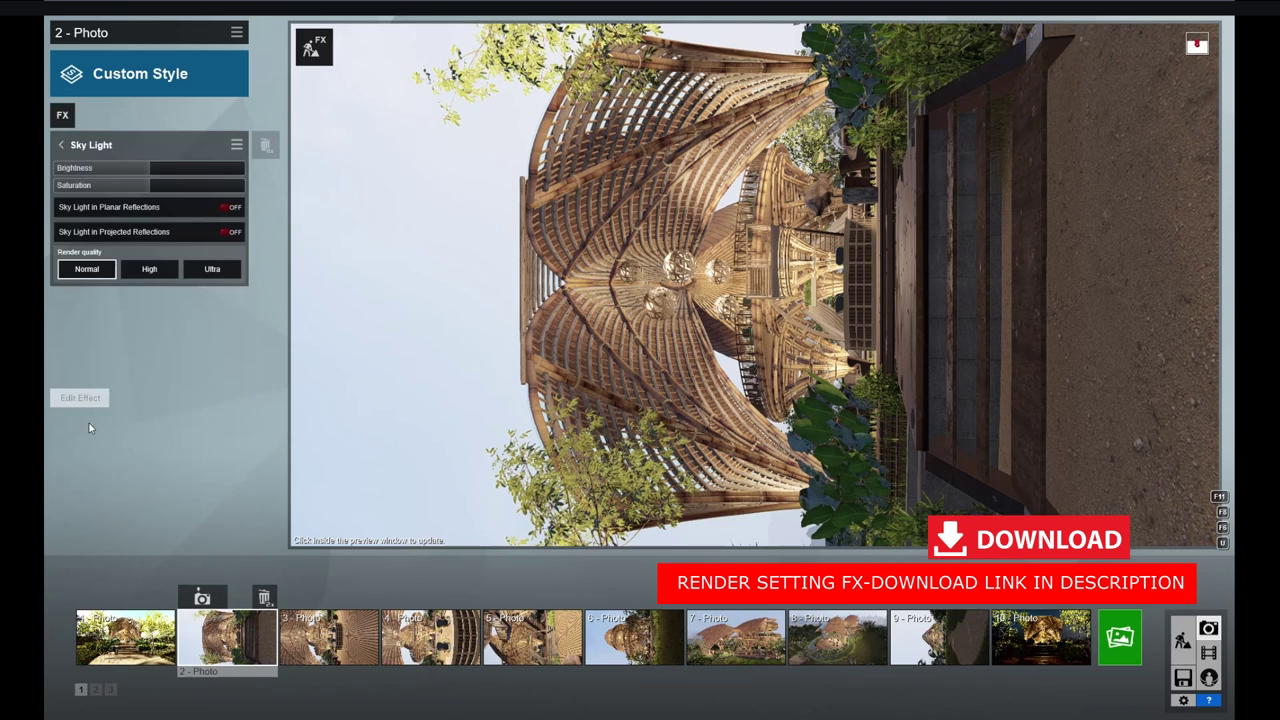
{"action": "left_click", "coordinate": [61, 146]}
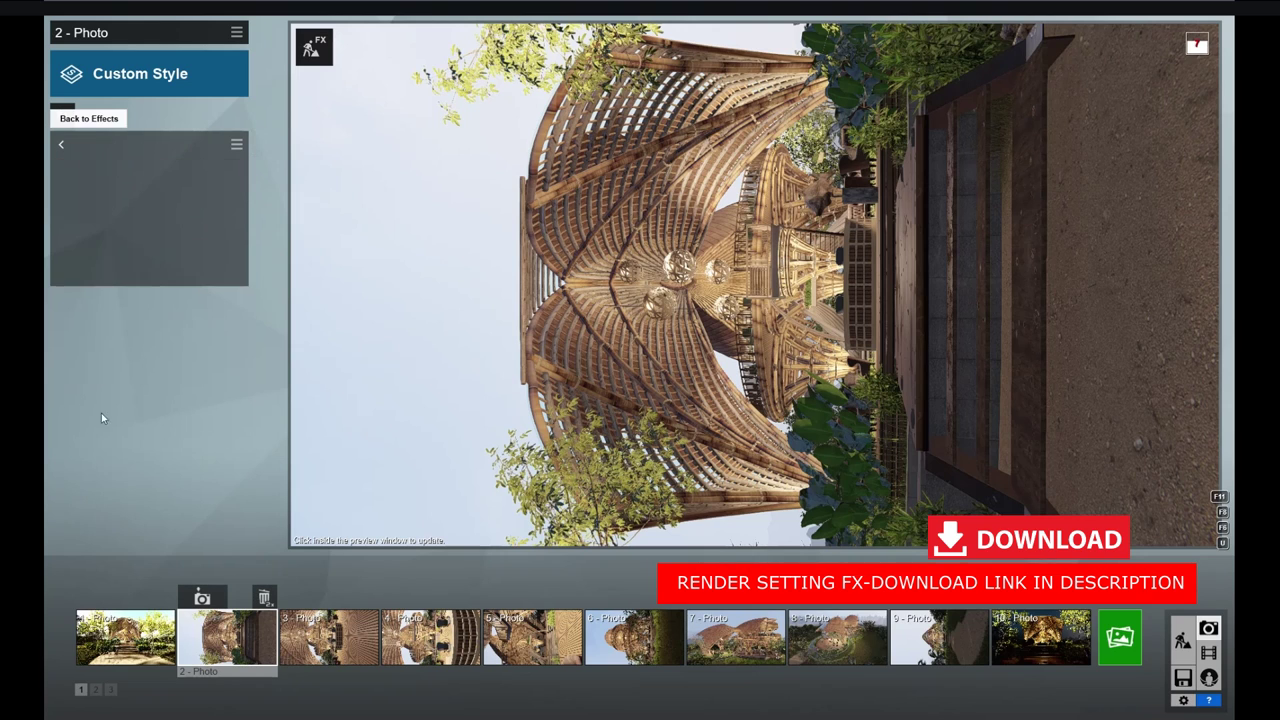
{"action": "left_click", "coordinate": [94, 462]}
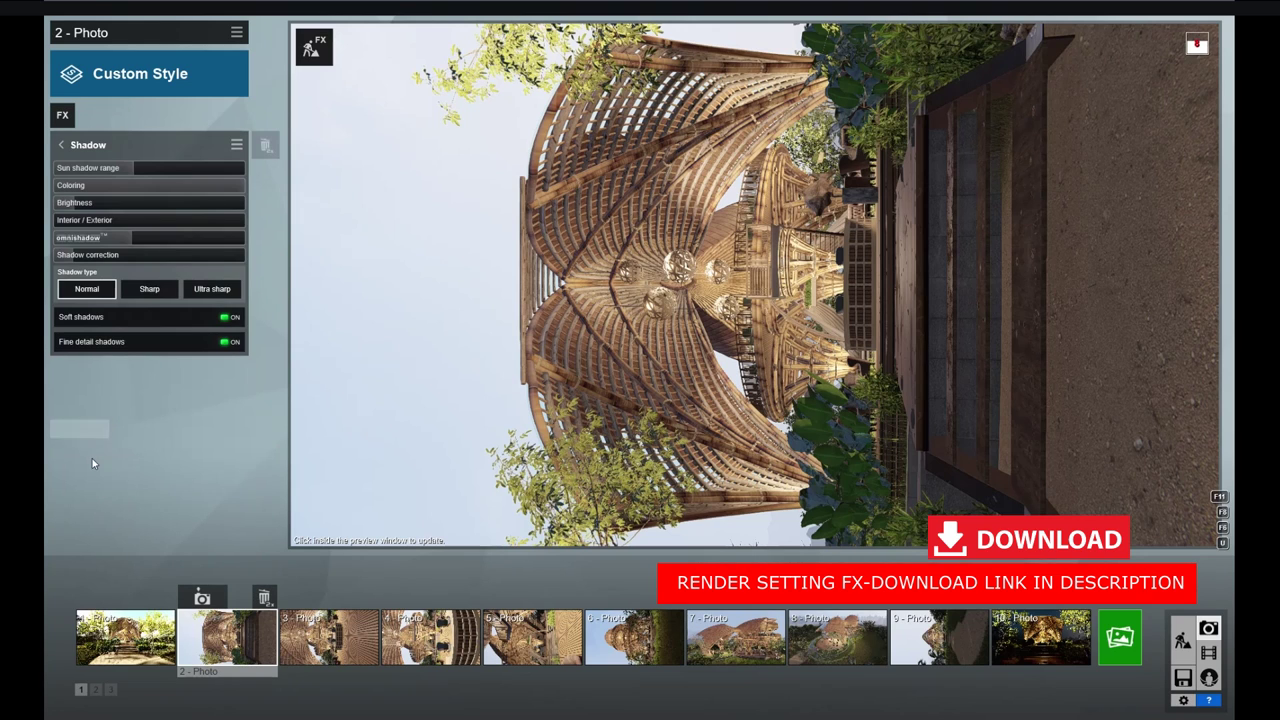
{"action": "left_click", "coordinate": [61, 146]}
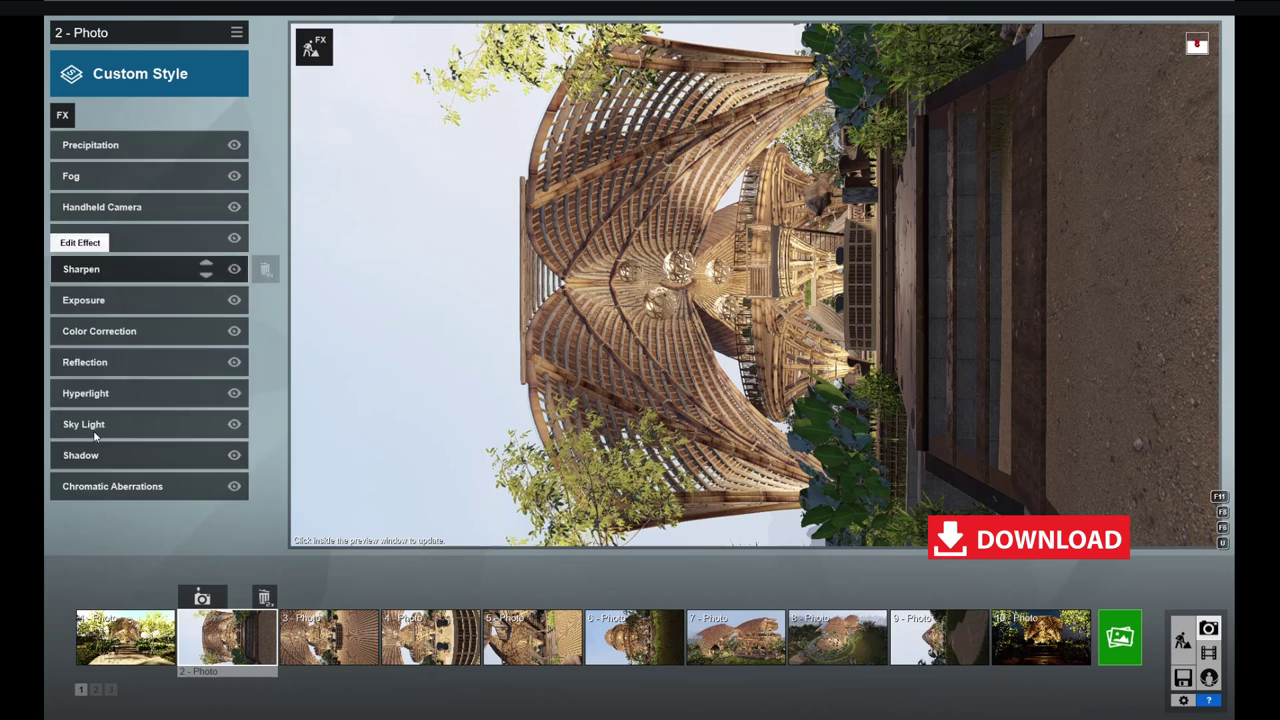
{"action": "mouse_move", "coordinate": [112, 486]}
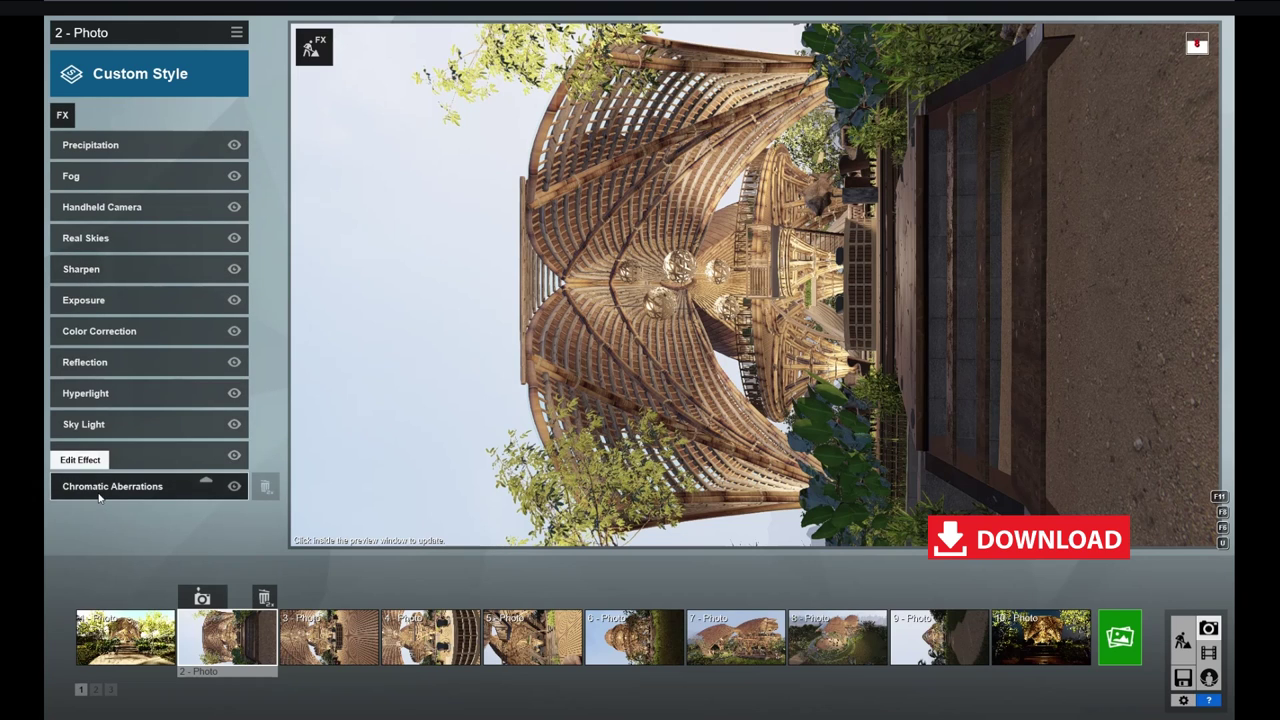
{"action": "left_click", "coordinate": [99, 490]}
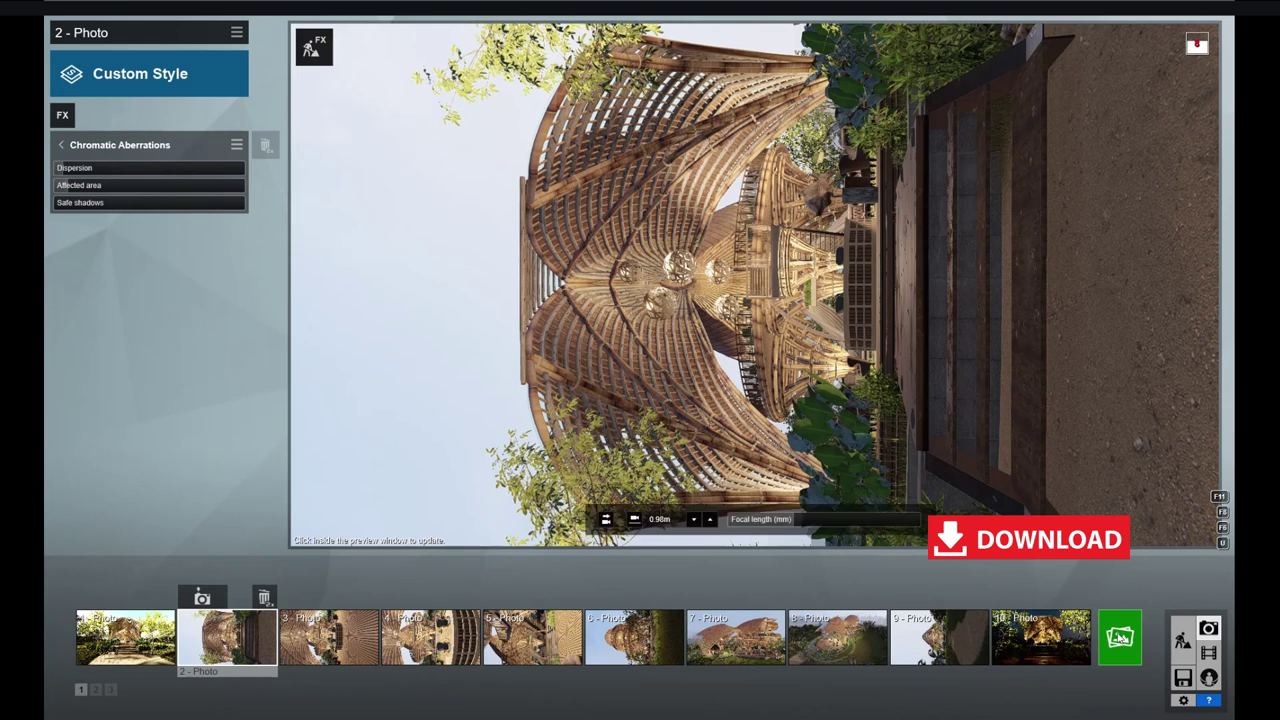
{"action": "left_click", "coordinate": [1116, 638]}
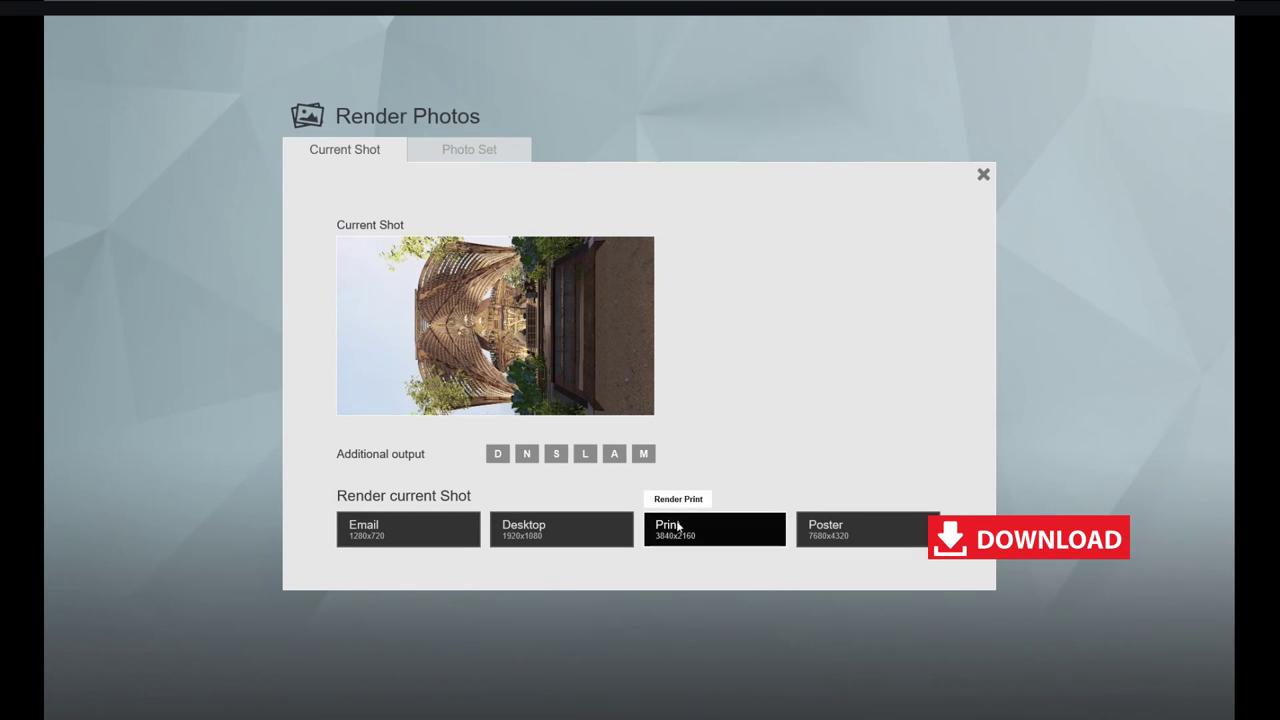
Step: Close the Render Photos dialog and step through photos 3 to 6
{"action": "left_click", "coordinate": [983, 174]}
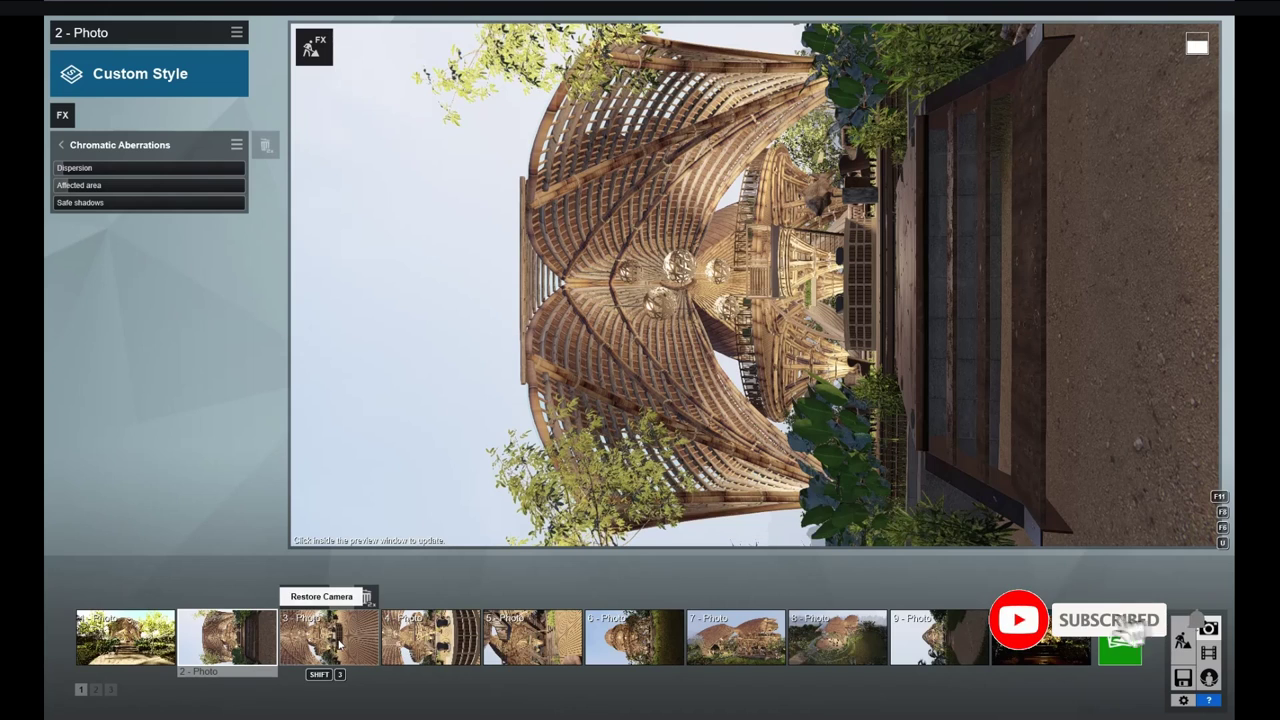
{"action": "left_click", "coordinate": [330, 645]}
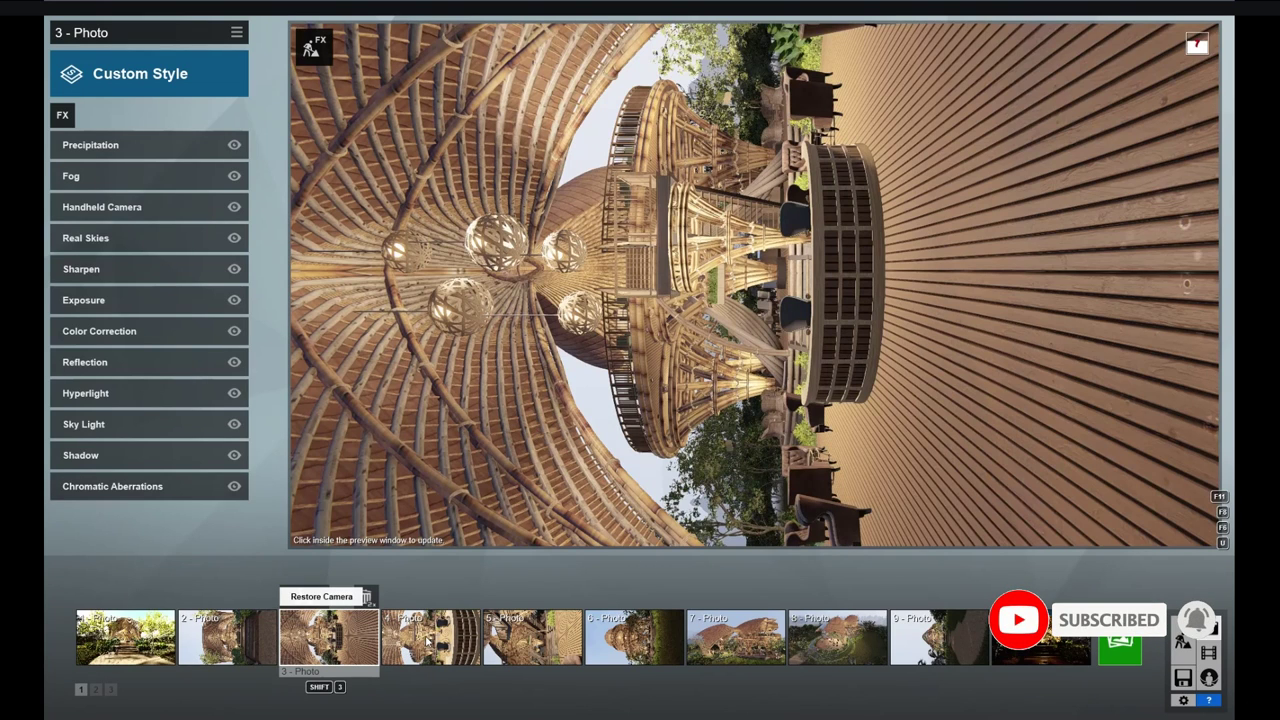
{"action": "left_click", "coordinate": [430, 640]}
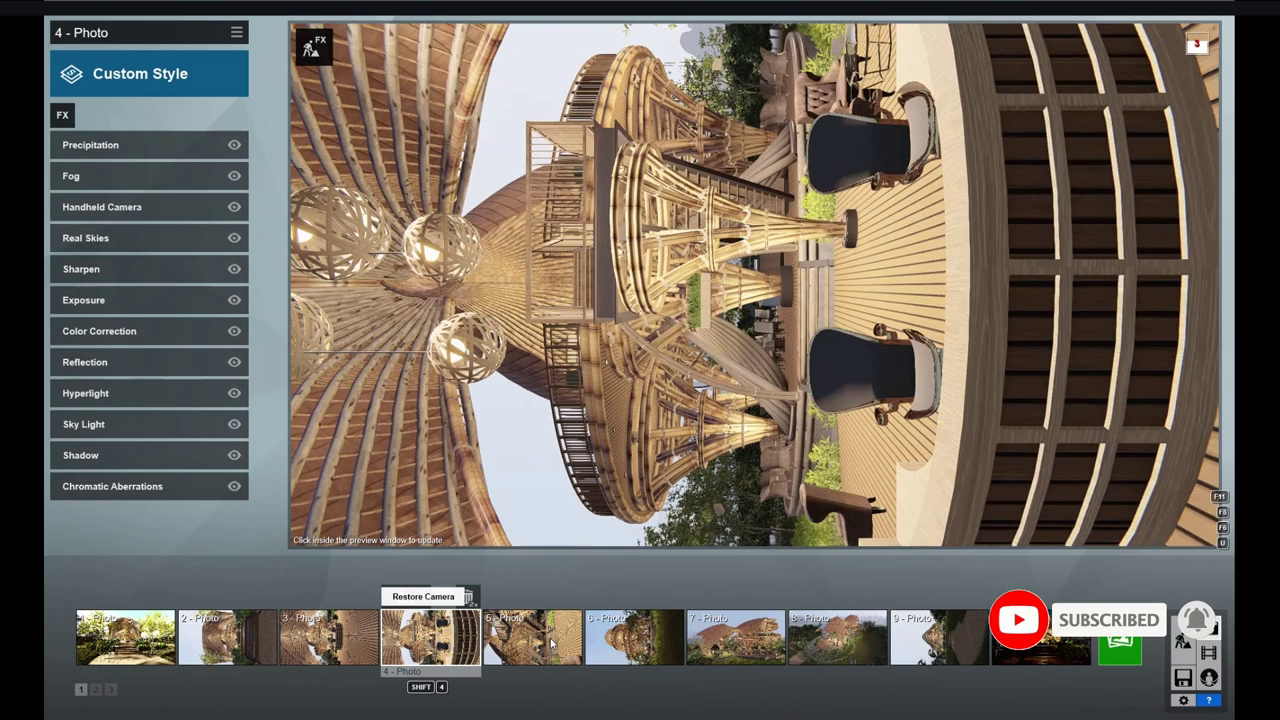
{"action": "left_click", "coordinate": [551, 643]}
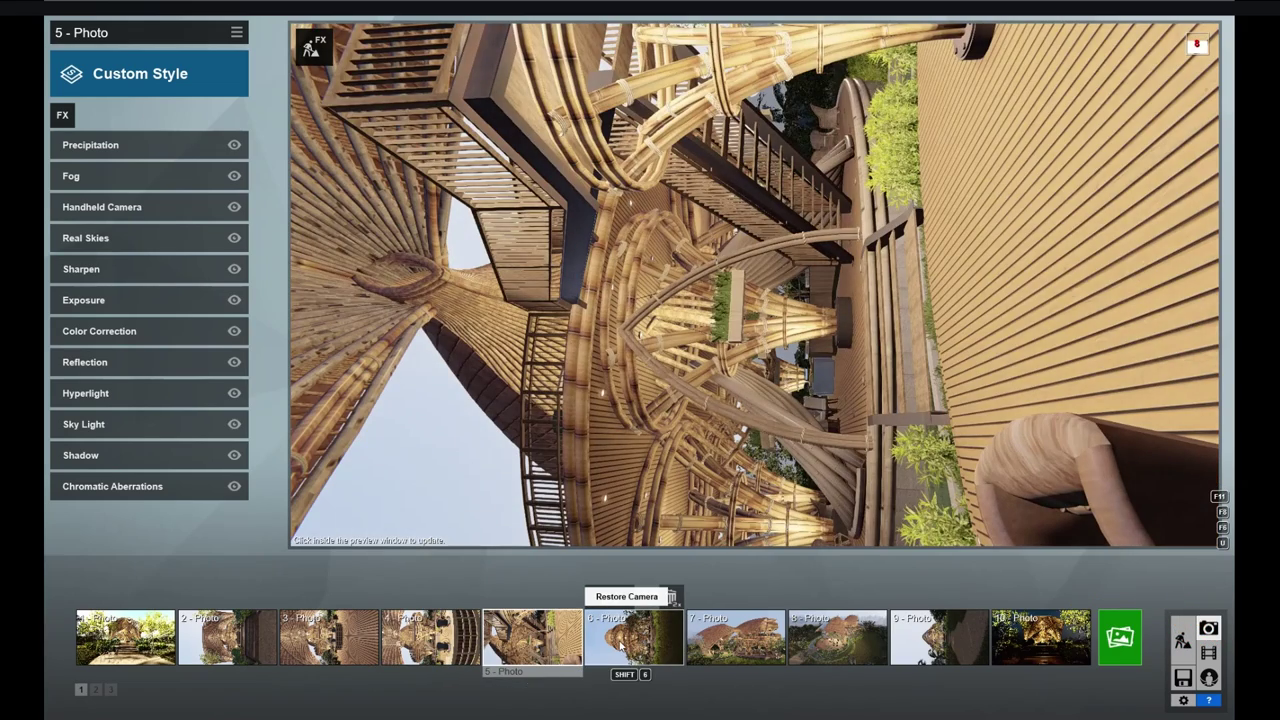
{"action": "left_click", "coordinate": [622, 646]}
Step: Select 7 - Photo and render it at Print size (3840x2160)
{"action": "left_click", "coordinate": [731, 641]}
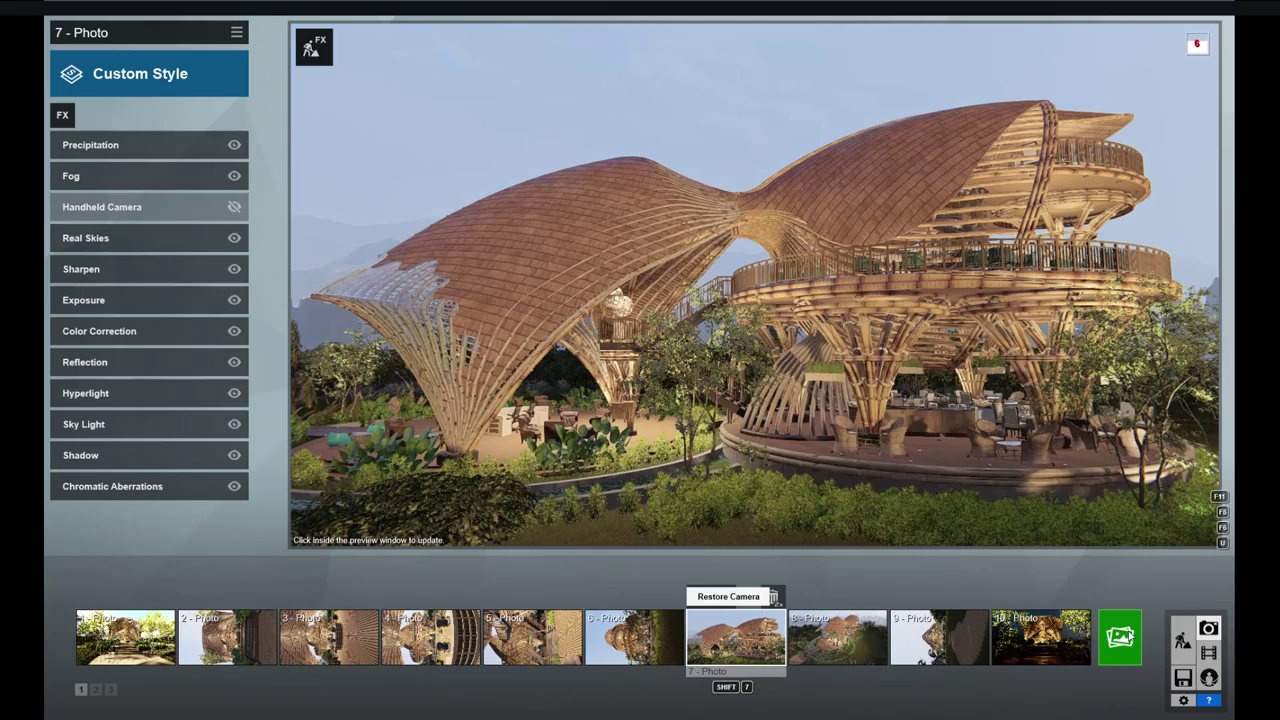
{"action": "left_click", "coordinate": [1120, 638]}
{"action": "left_click", "coordinate": [688, 532]}
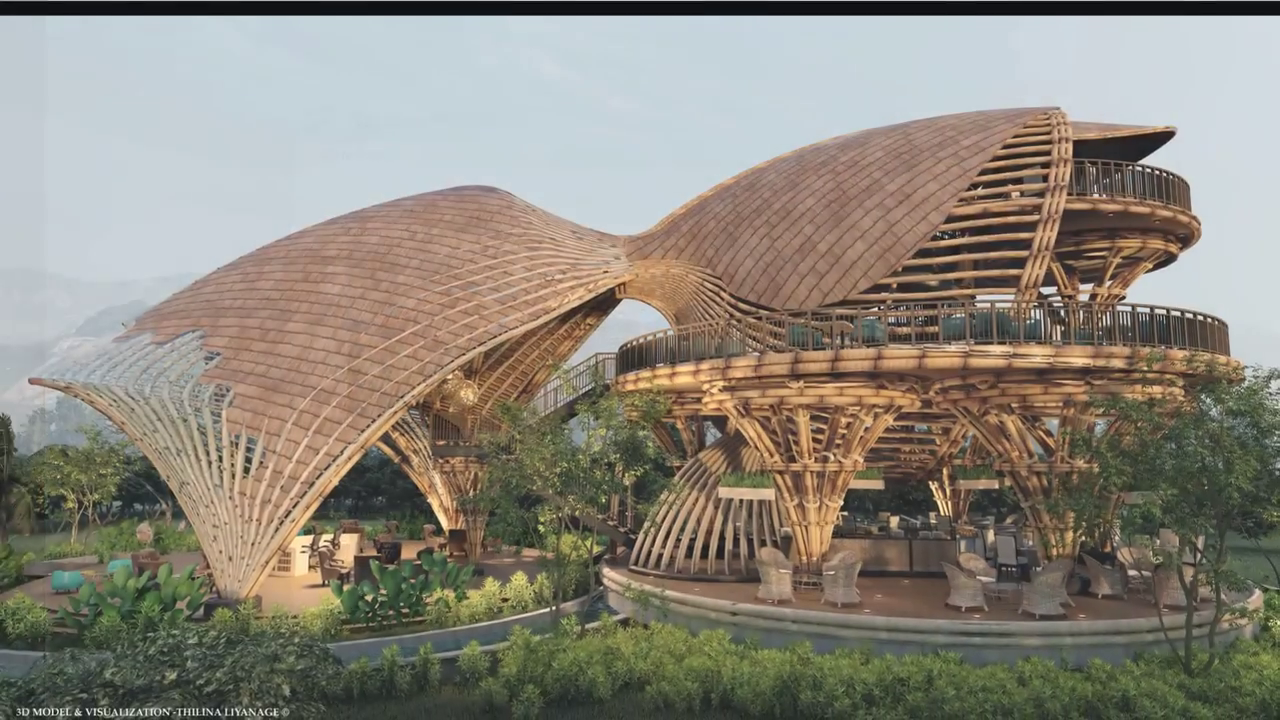